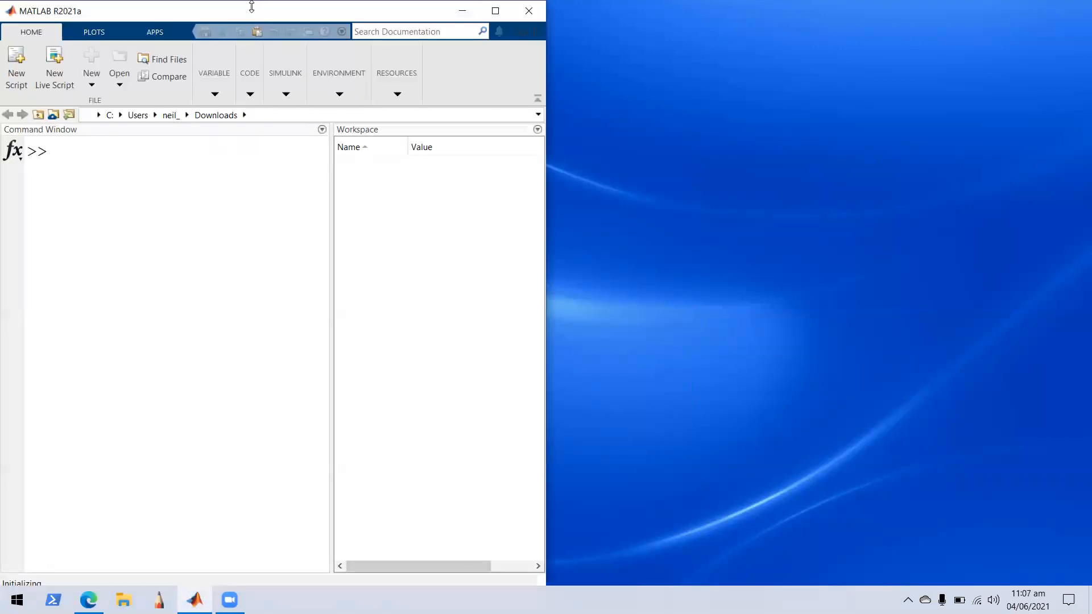
- Maximize the MATLAB window and launch Simulink by running the simulink command
double_click(254, 8)
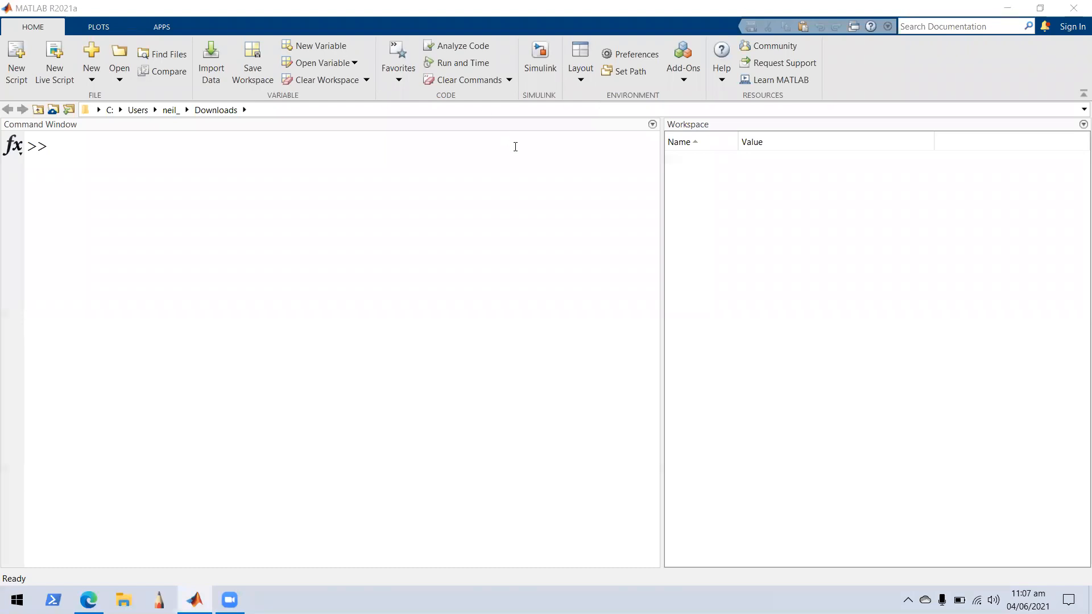
key(XF86AudioLowerVolume)
key(XF86AudioLowerVolume)
key(XF86AudioLowerVolume)
click(291, 187)
text(si)
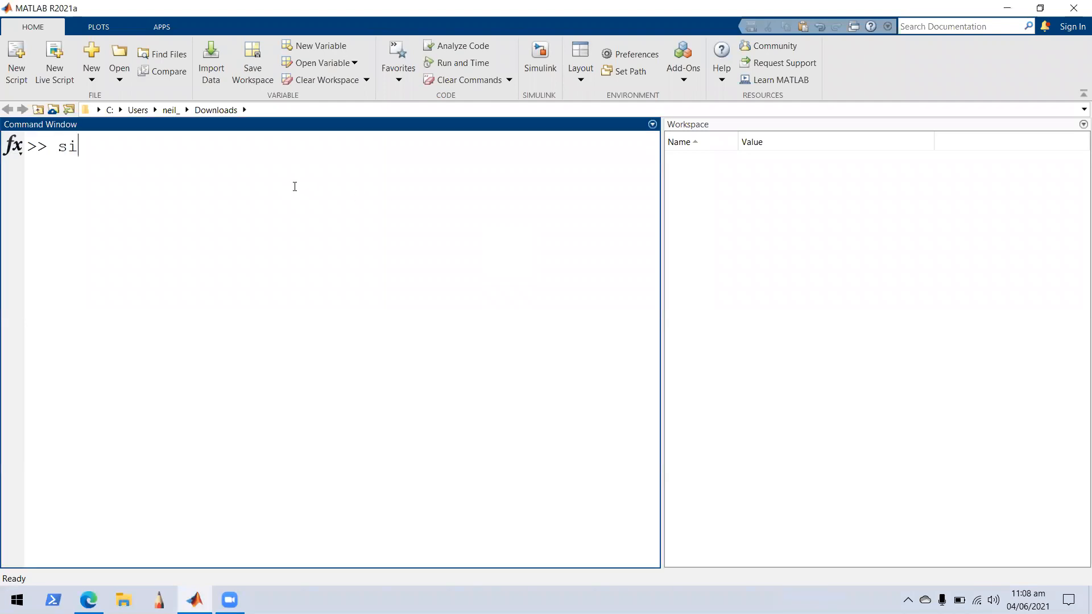
text(mulink)
key(Return)
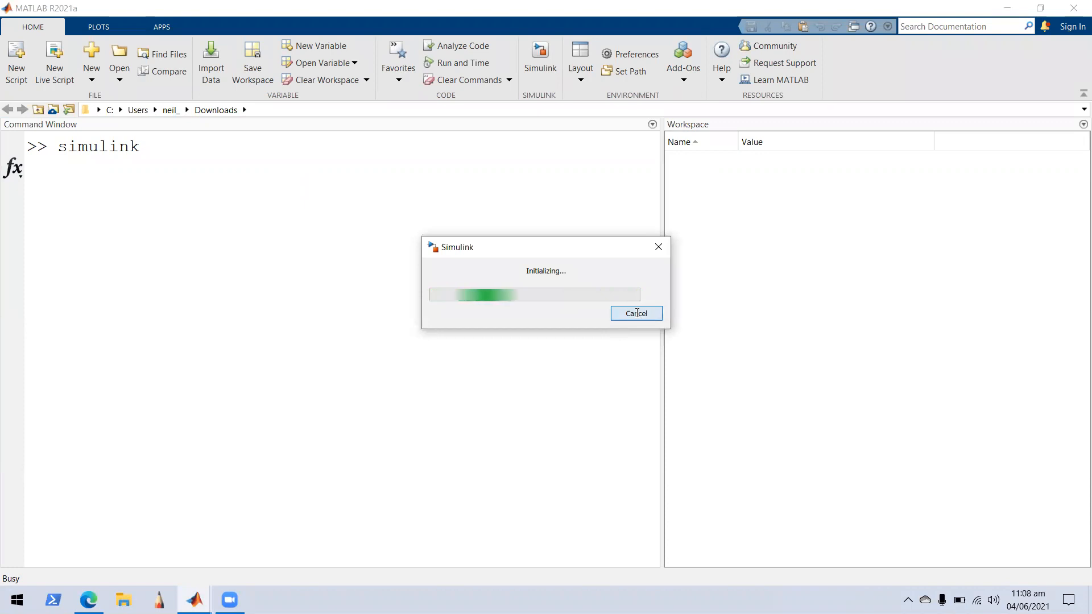
click(548, 66)
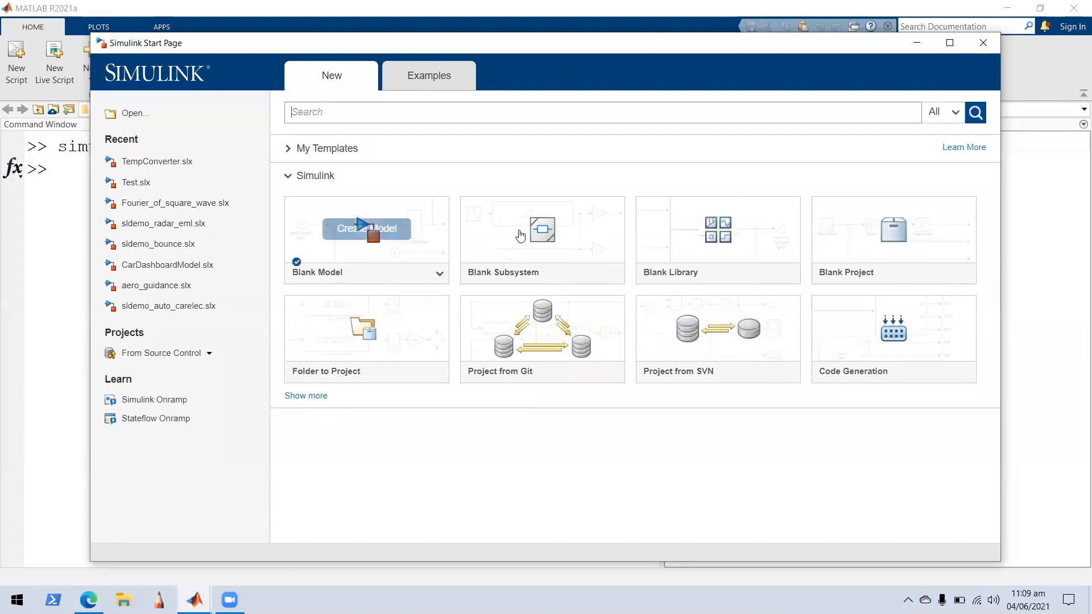
- Browse the Simulink examples on the maximized start page and open the Simulation of a Bouncing Ball model full screen
click(290, 149)
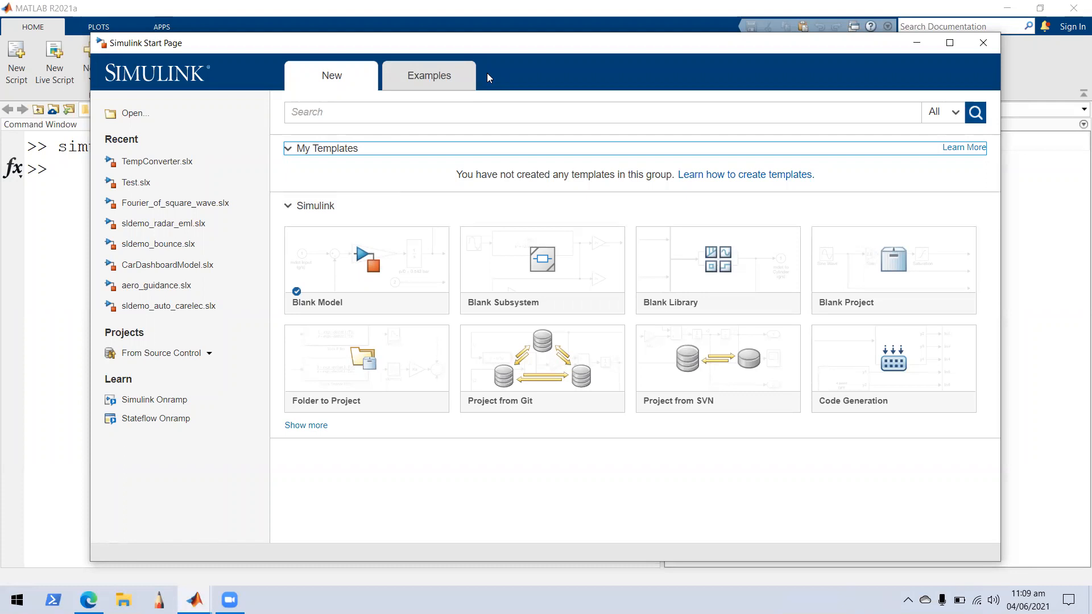
click(431, 78)
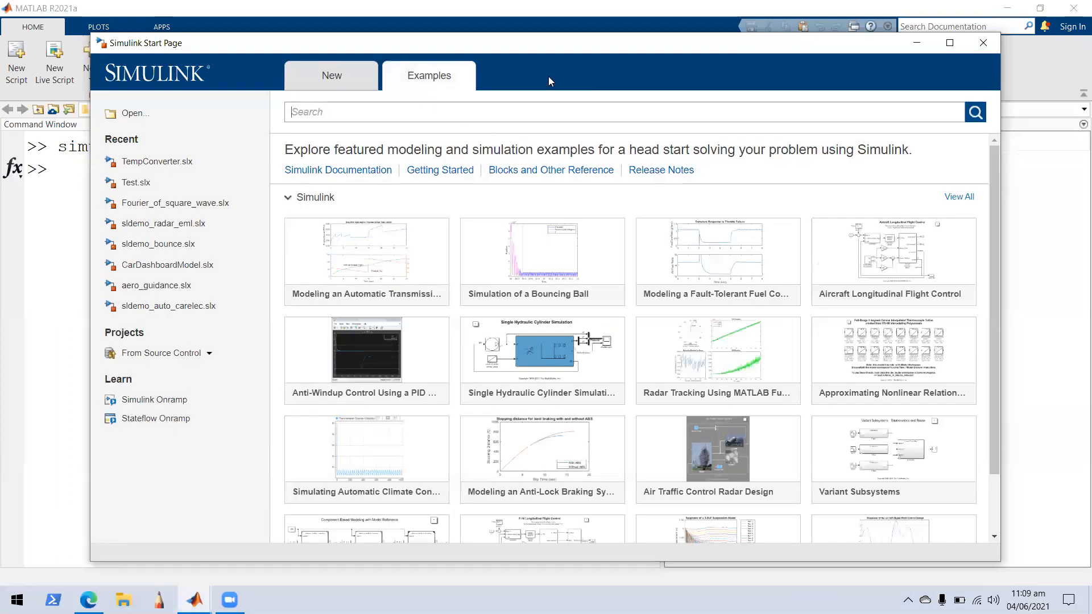
double_click(322, 47)
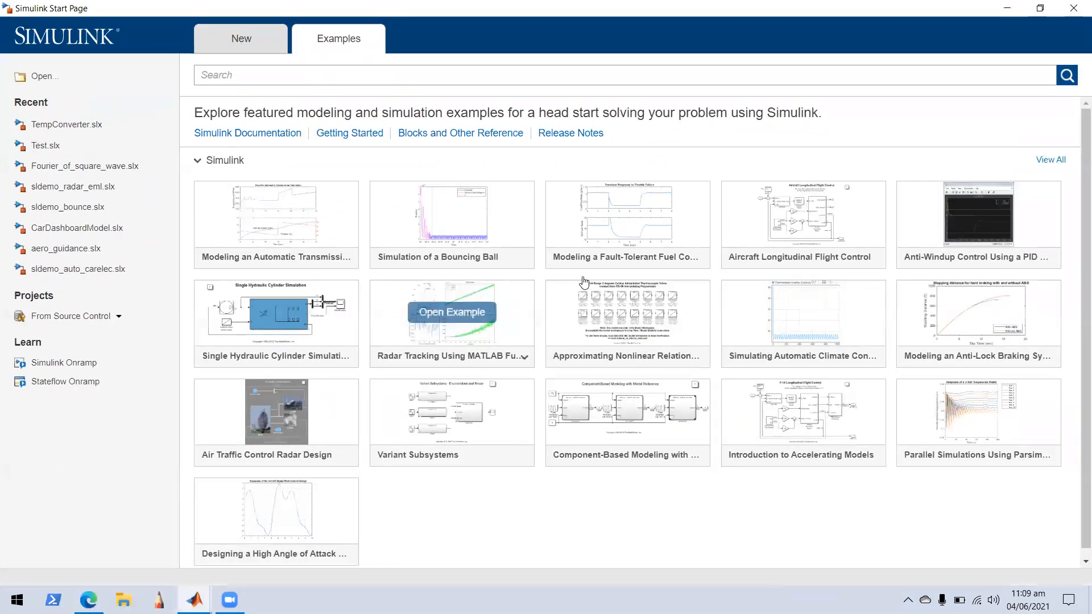
scroll(1076, 273, down, 1)
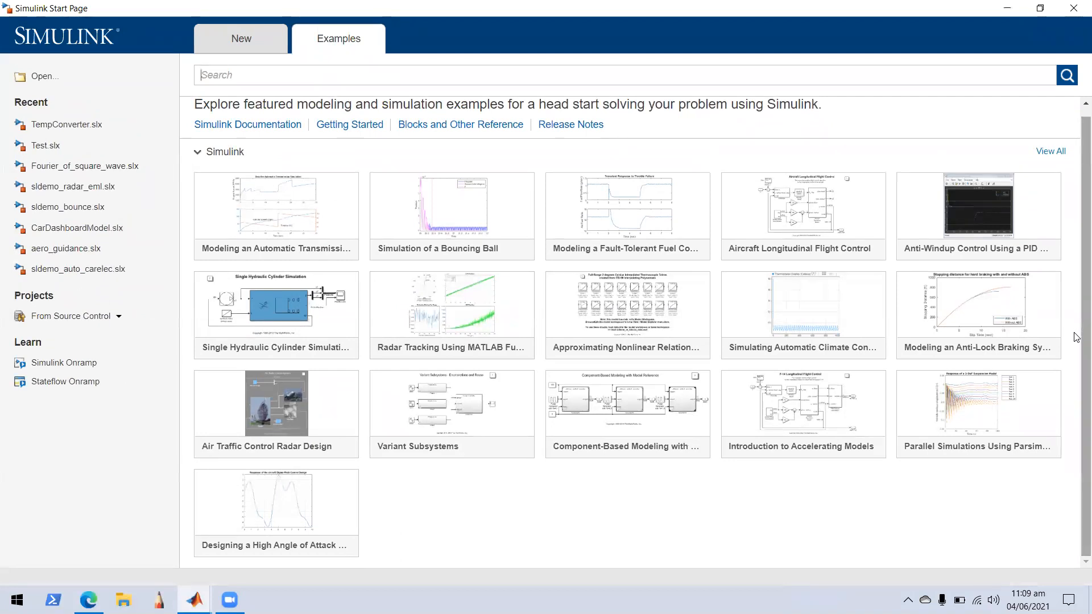
click(447, 225)
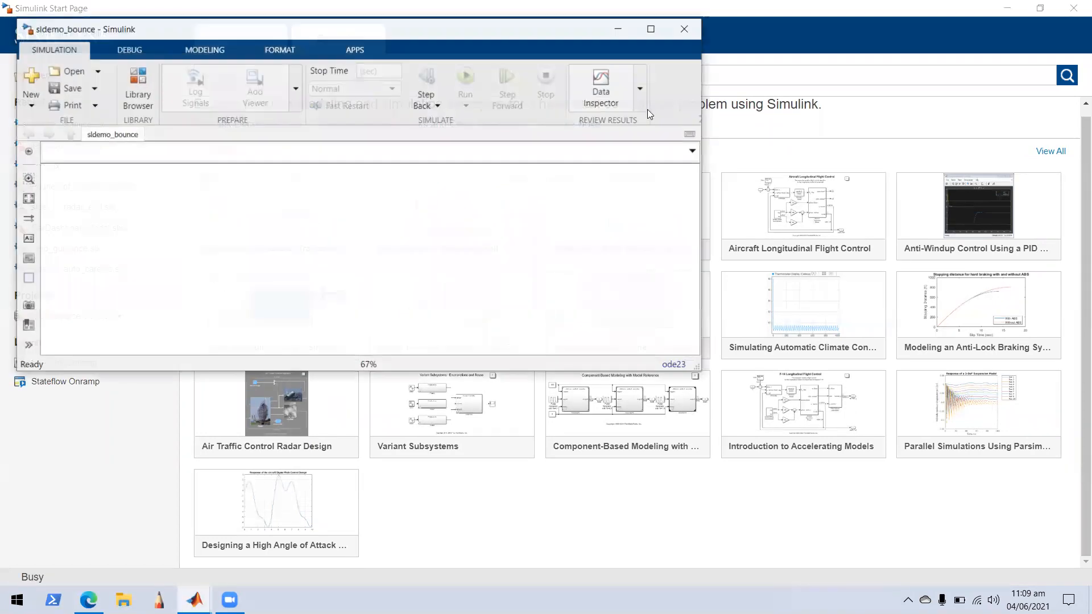
double_click(294, 28)
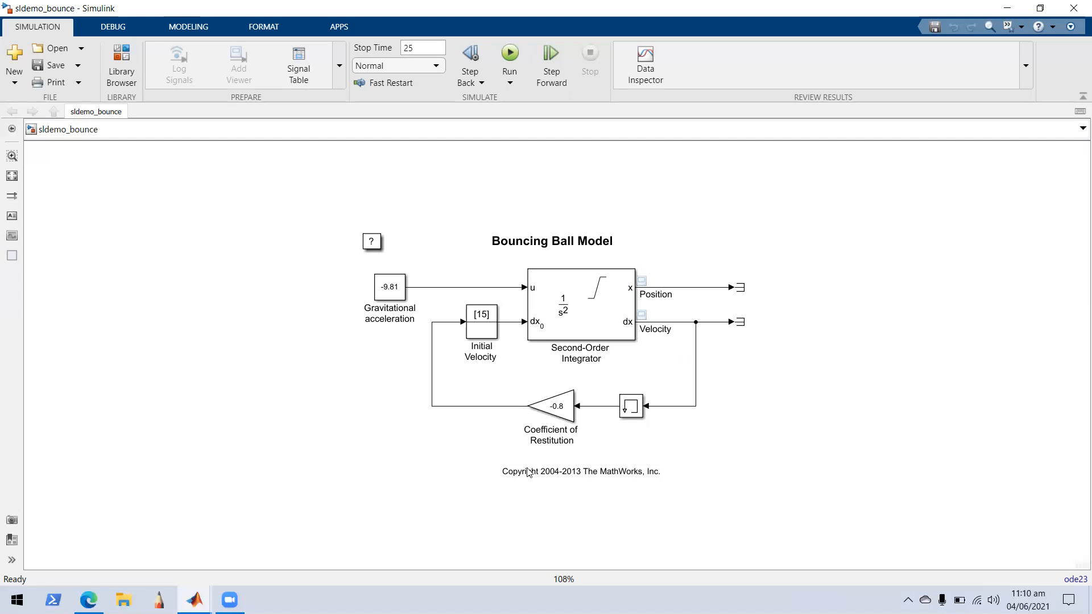
- Run the bouncing ball simulation, examine the position and velocity curves in the enlarged scope viewer, and close the viewer
click(739, 288)
click(845, 188)
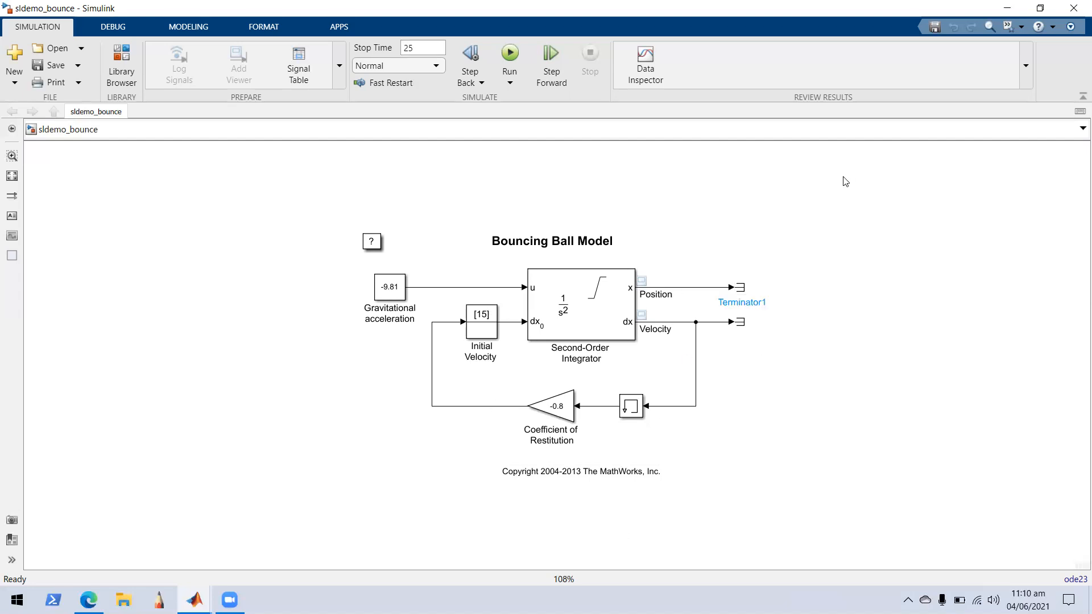
click(510, 74)
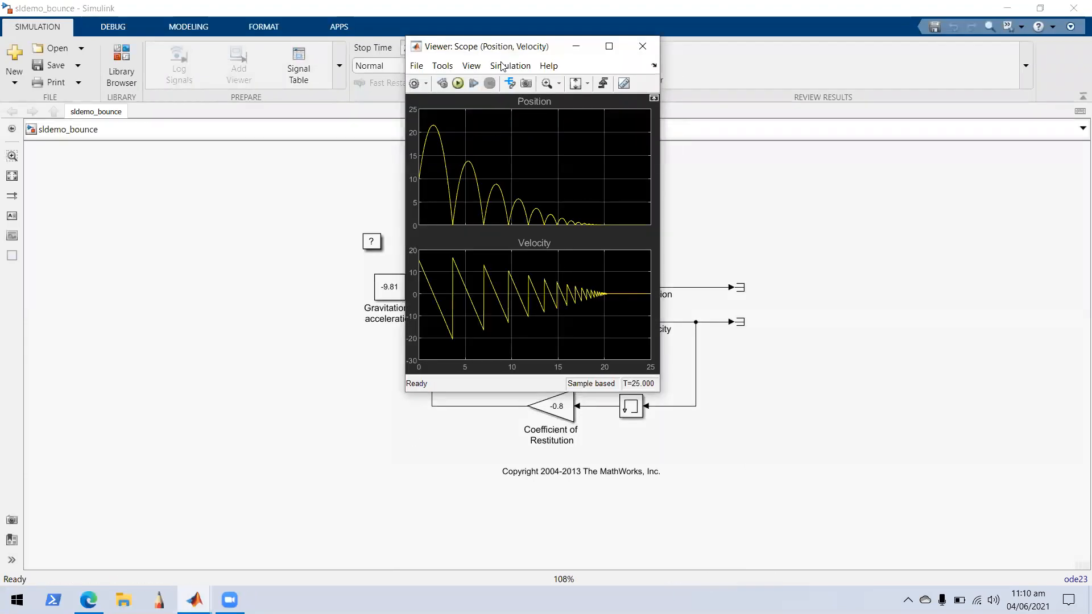
drag(501, 46, 450, 152)
click(561, 154)
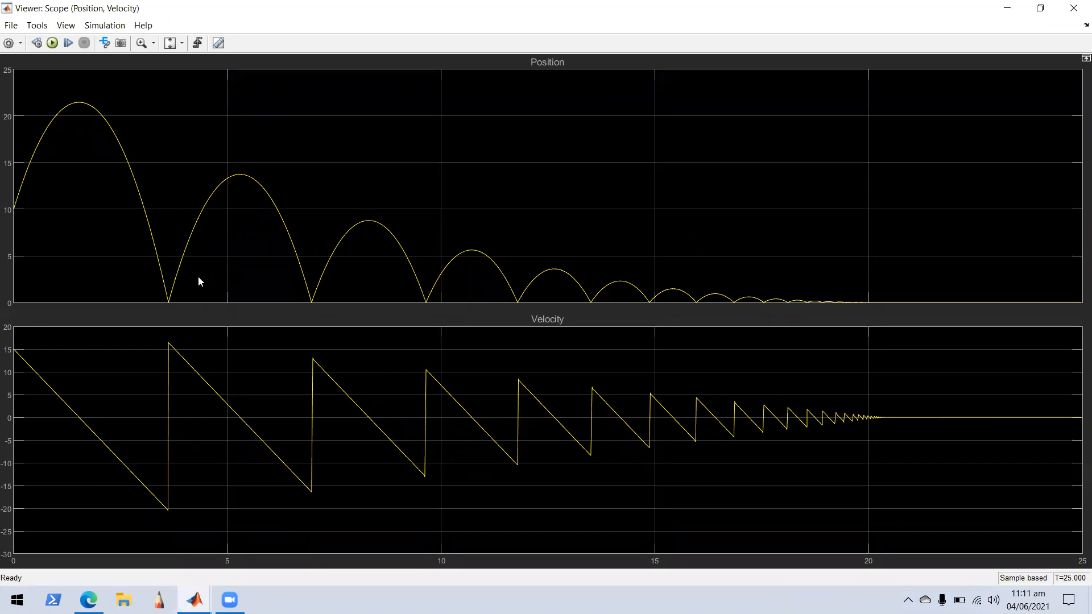
click(1073, 8)
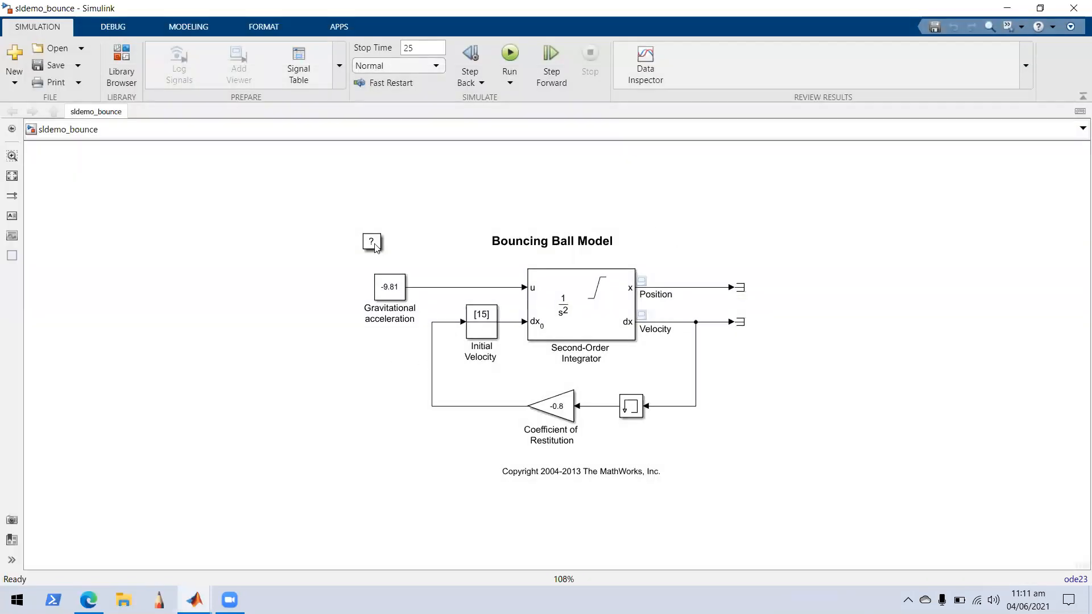
- Close the bouncing ball model and create a new blank Simulink model in a maximized window
click(624, 285)
click(516, 281)
click(1075, 8)
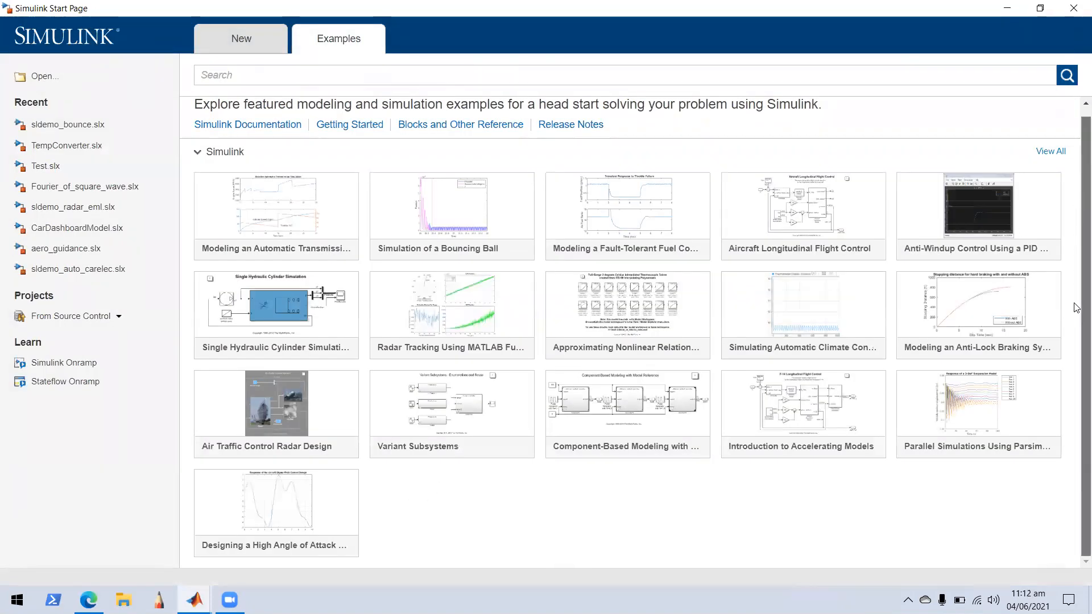
mouse_move(455, 261)
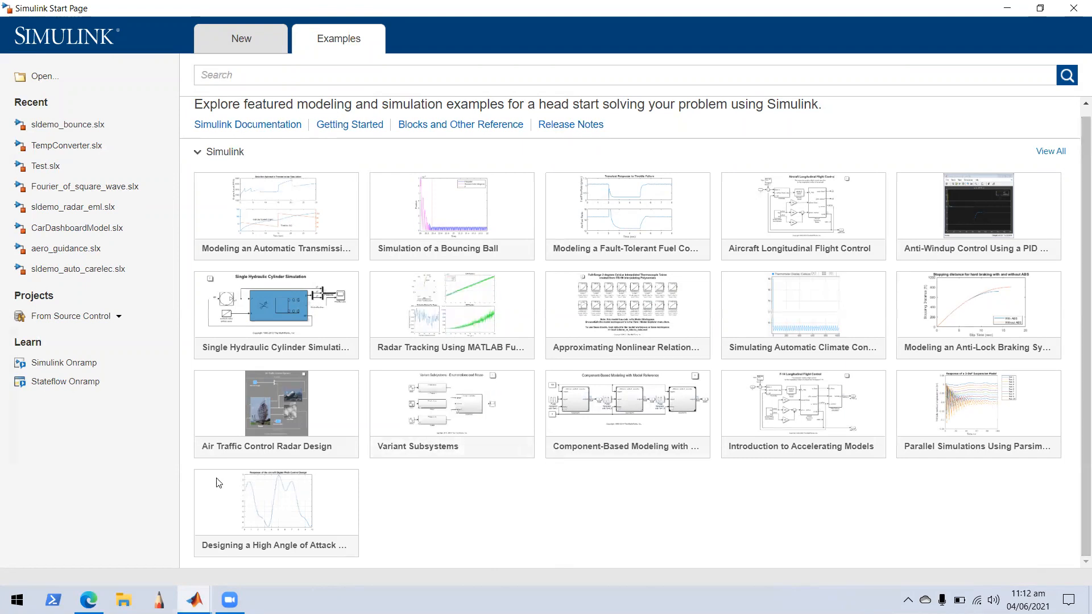
click(255, 43)
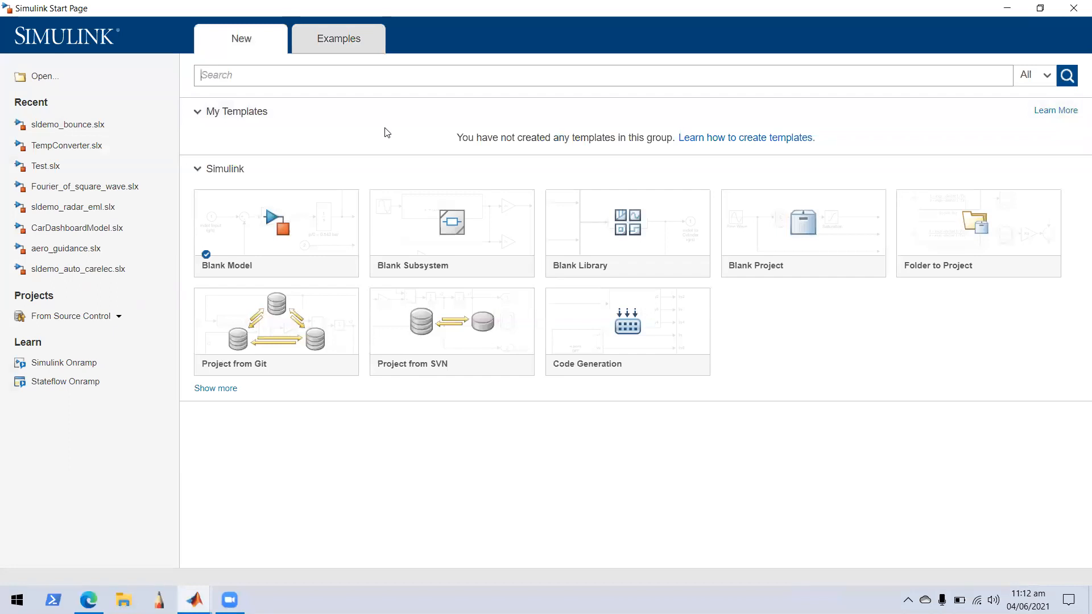
mouse_move(273, 245)
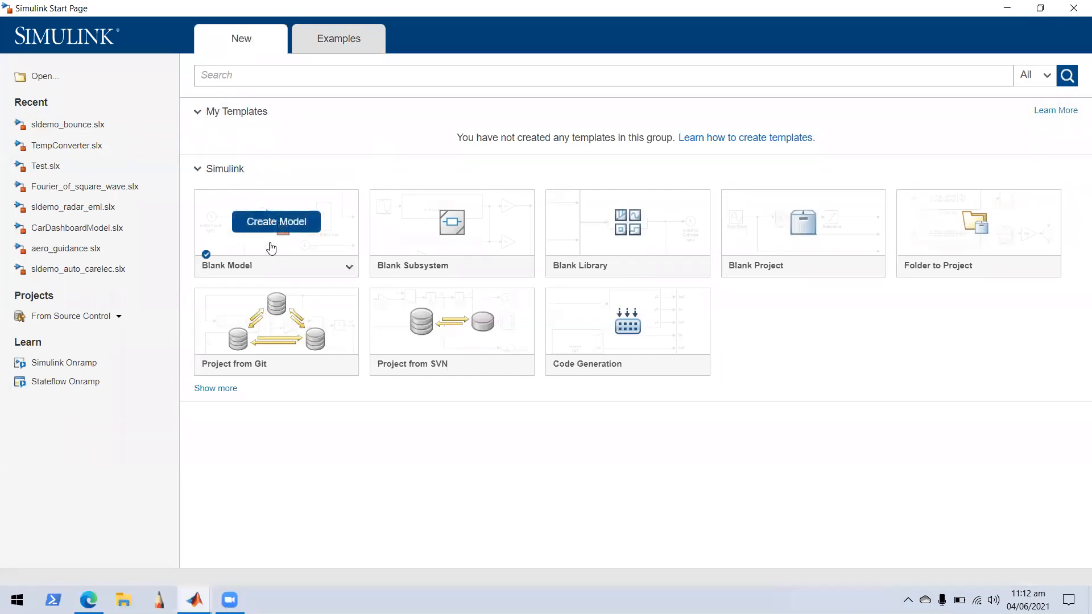
click(276, 222)
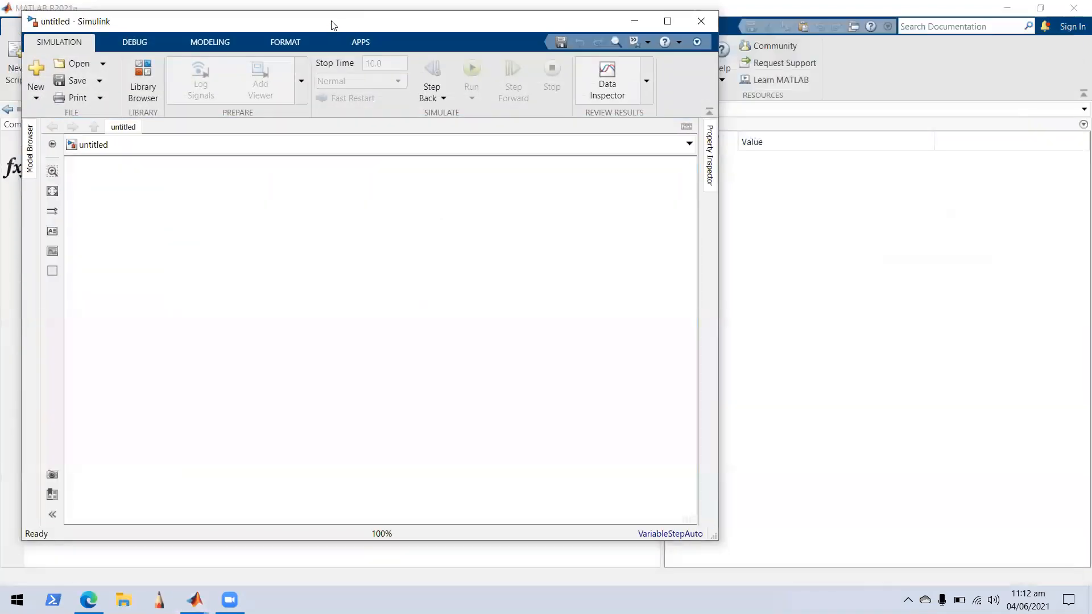
double_click(333, 23)
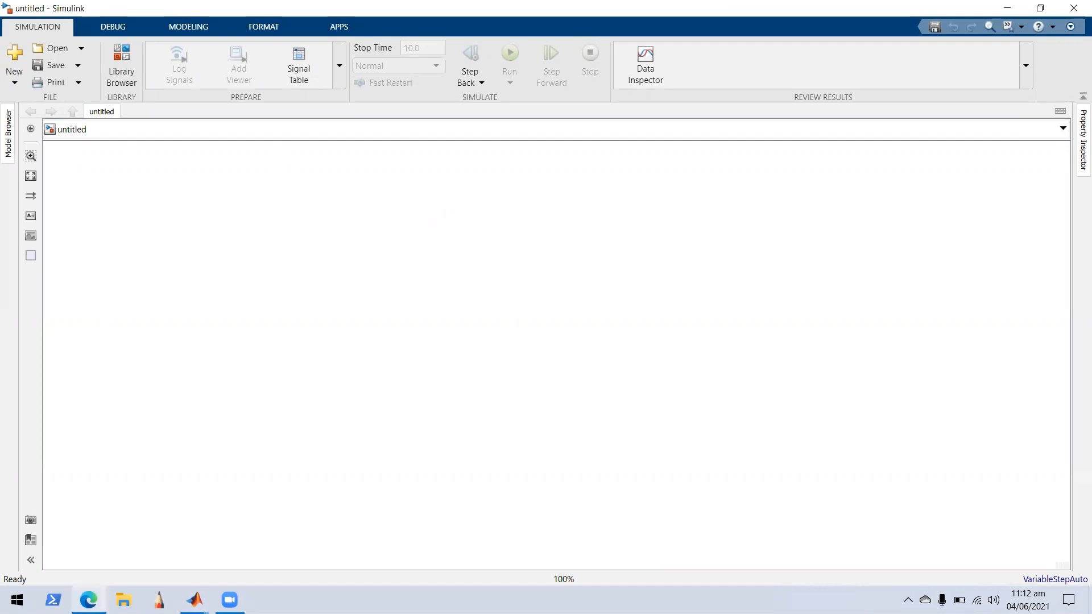
click(88, 600)
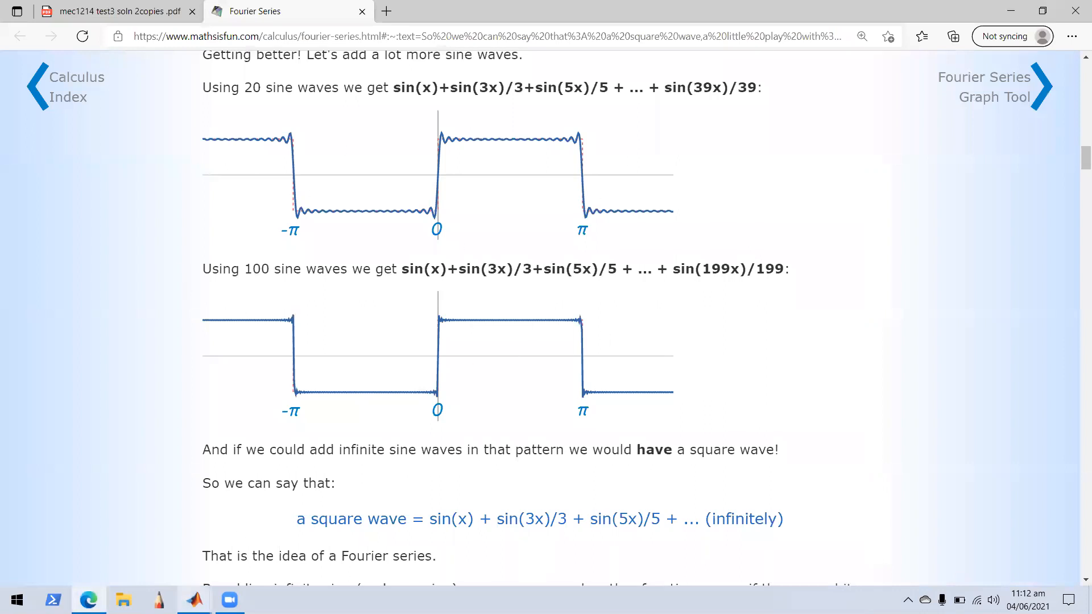
mouse_move(195, 599)
click(263, 529)
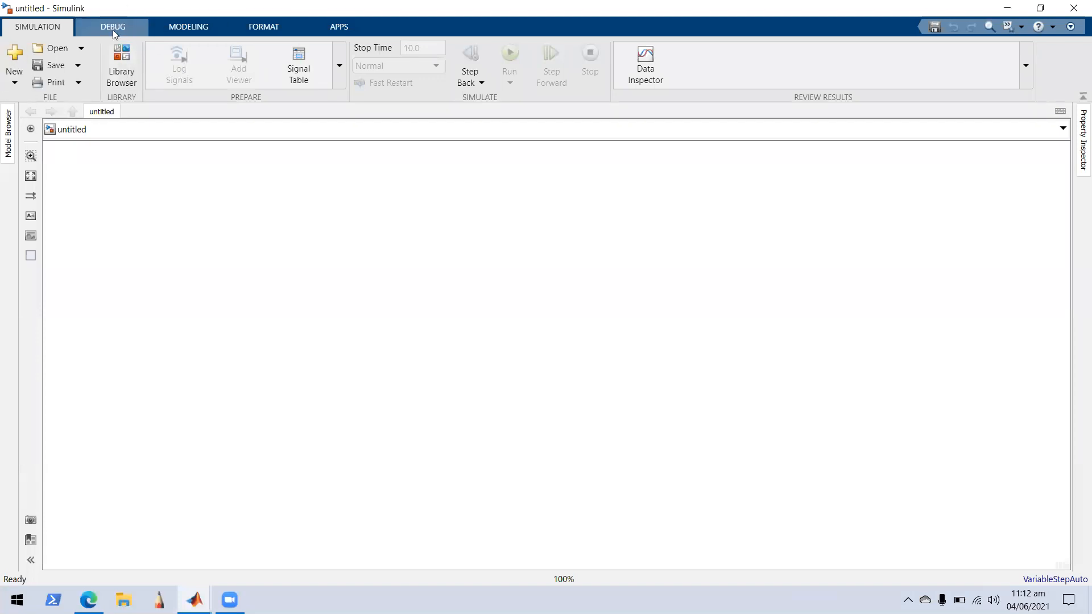
- Open the Simulink Library Browser and look through the Commonly Used Blocks, Continuous and Discrete block libraries
click(124, 56)
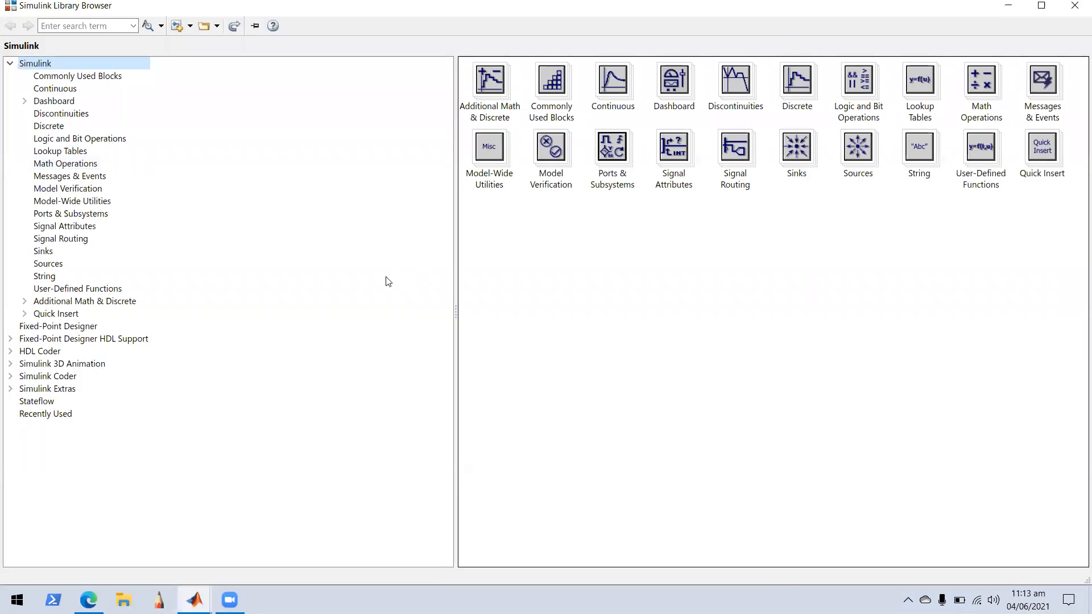
click(53, 78)
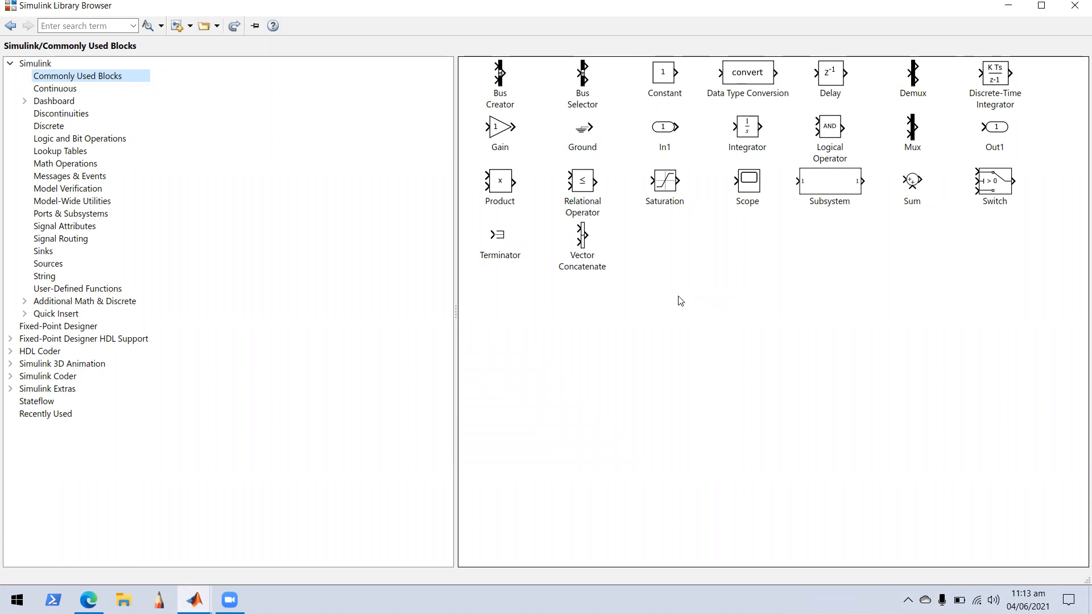
click(747, 132)
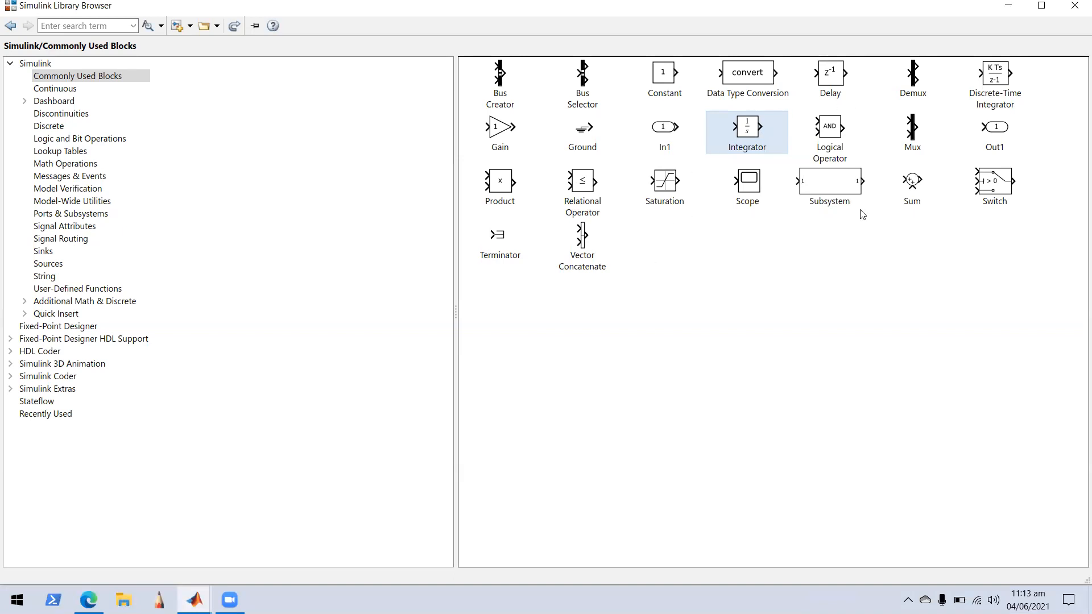
click(742, 198)
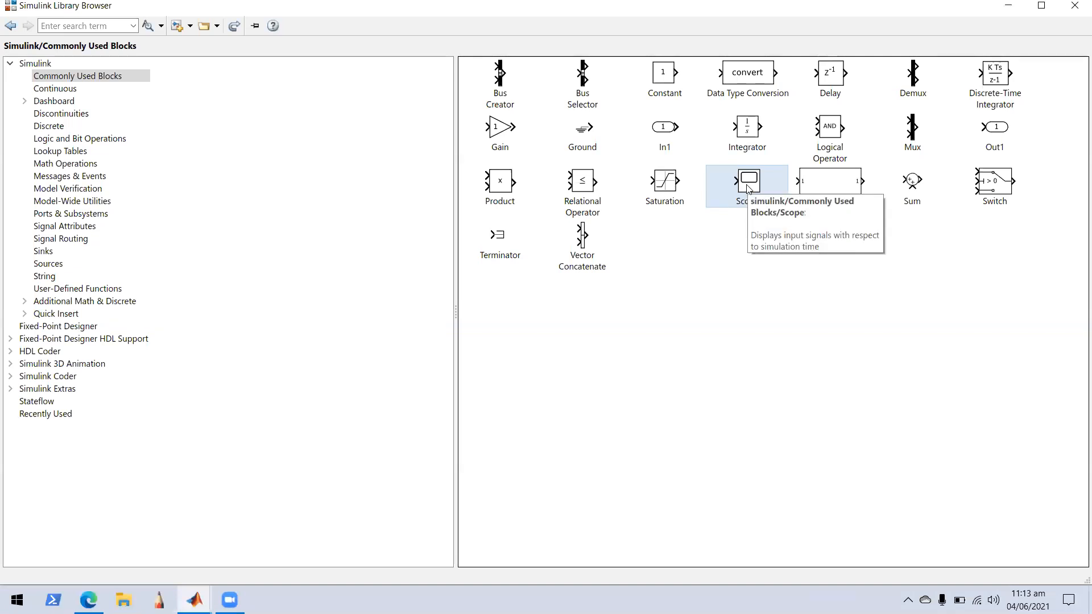
click(819, 131)
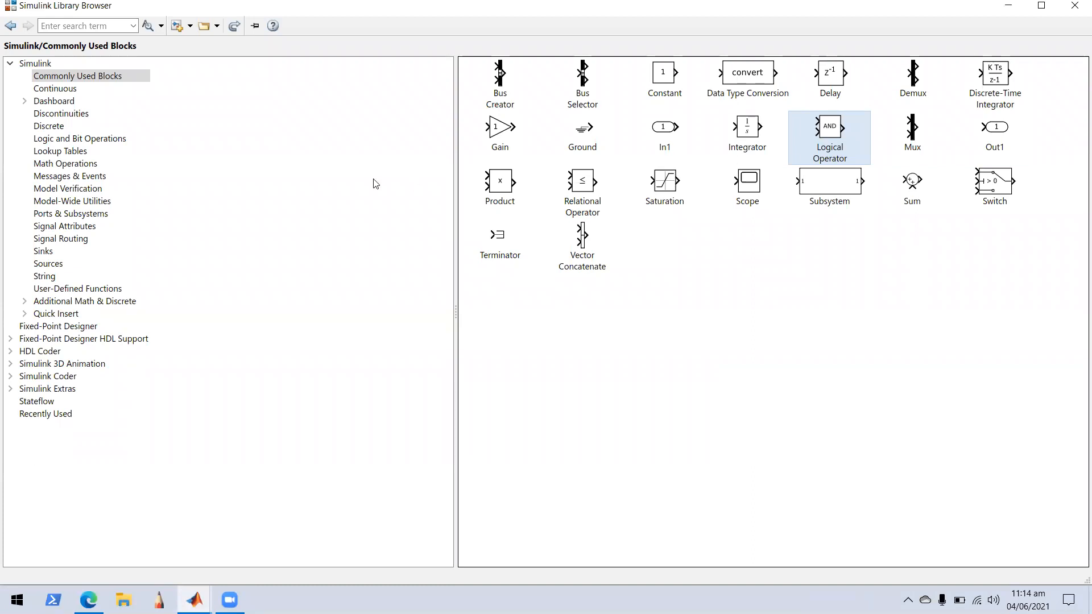
click(87, 89)
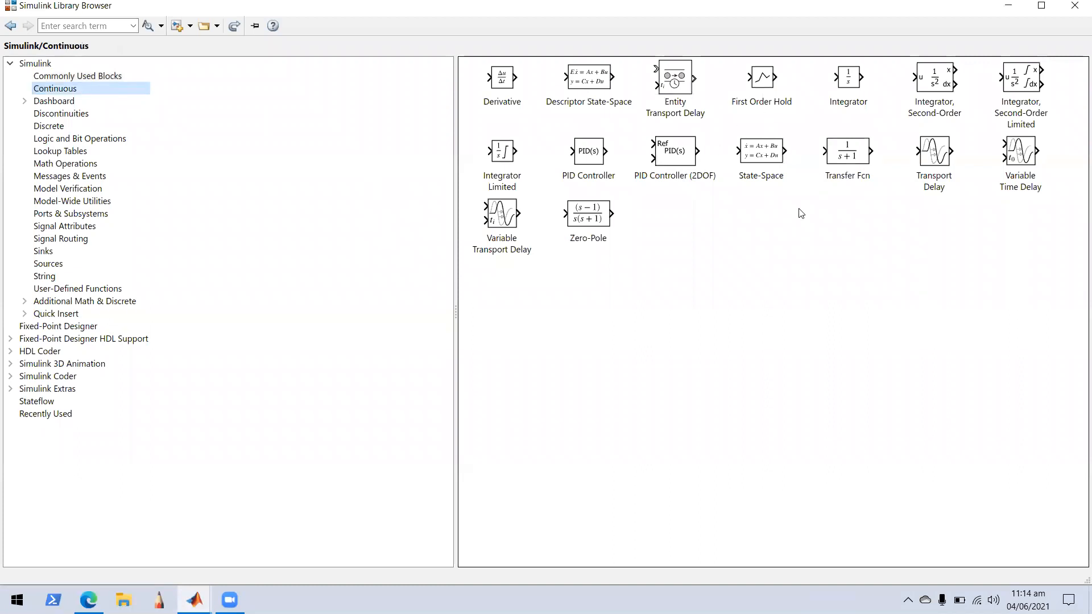
click(70, 126)
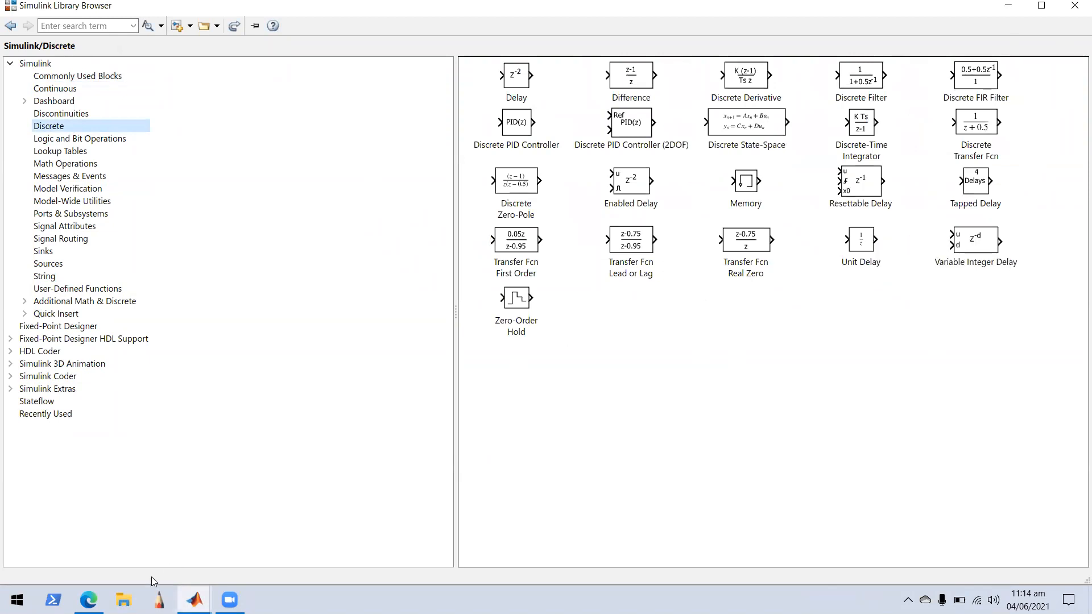
- Switch to Autodesk SketchBook and handwrite the headings "Continuous Signals" and "Discrete Signals" side by side across the top of the canvas
click(159, 600)
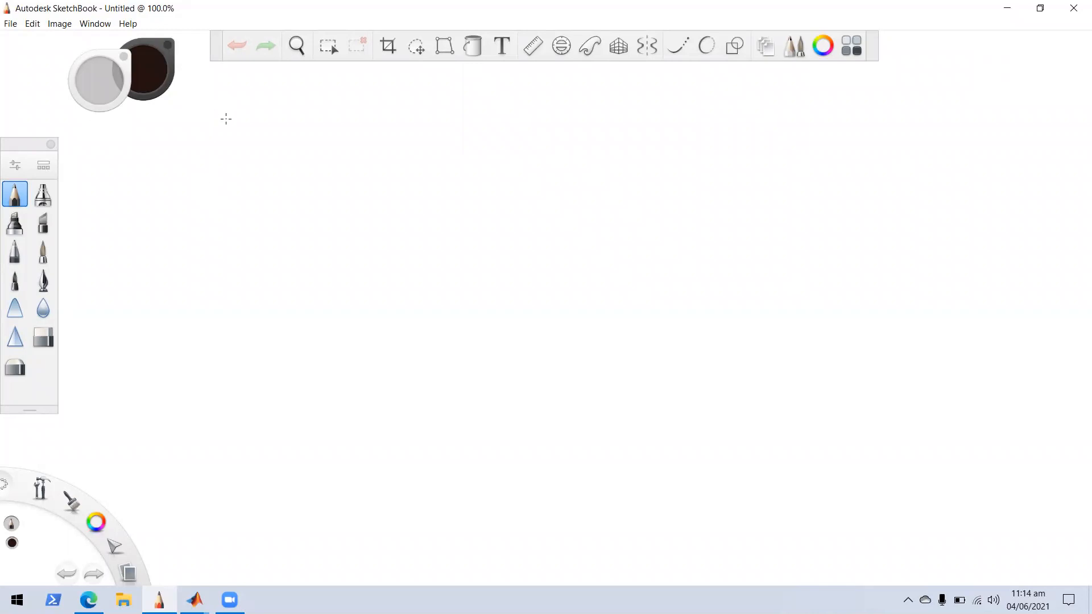
mouse_move(226, 102)
mouse_down()
mouse_move(210, 113)
mouse_move(229, 119)
mouse_up()
mouse_move(245, 109)
mouse_down()
mouse_move(239, 116)
mouse_move(280, 119)
mouse_up()
mouse_move(296, 101)
mouse_down()
mouse_move(292, 117)
mouse_move(298, 106)
mouse_up()
mouse_move(304, 111)
mouse_down()
mouse_move(469, 119)
mouse_move(473, 136)
mouse_move(551, 123)
mouse_up()
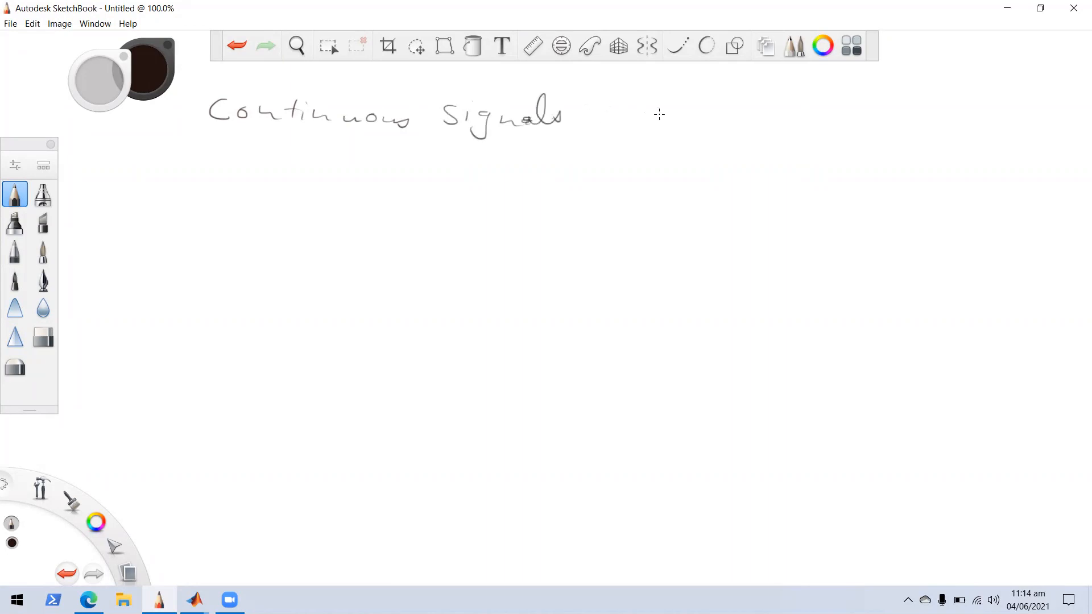
mouse_move(656, 100)
mouse_down()
mouse_move(654, 122)
mouse_move(685, 121)
mouse_up()
drag(707, 108, 688, 122)
mouse_move(723, 111)
mouse_down()
mouse_move(756, 116)
mouse_move(763, 99)
mouse_move(763, 127)
mouse_move(775, 118)
mouse_move(819, 130)
mouse_move(862, 121)
mouse_move(884, 92)
mouse_move(906, 114)
mouse_up()
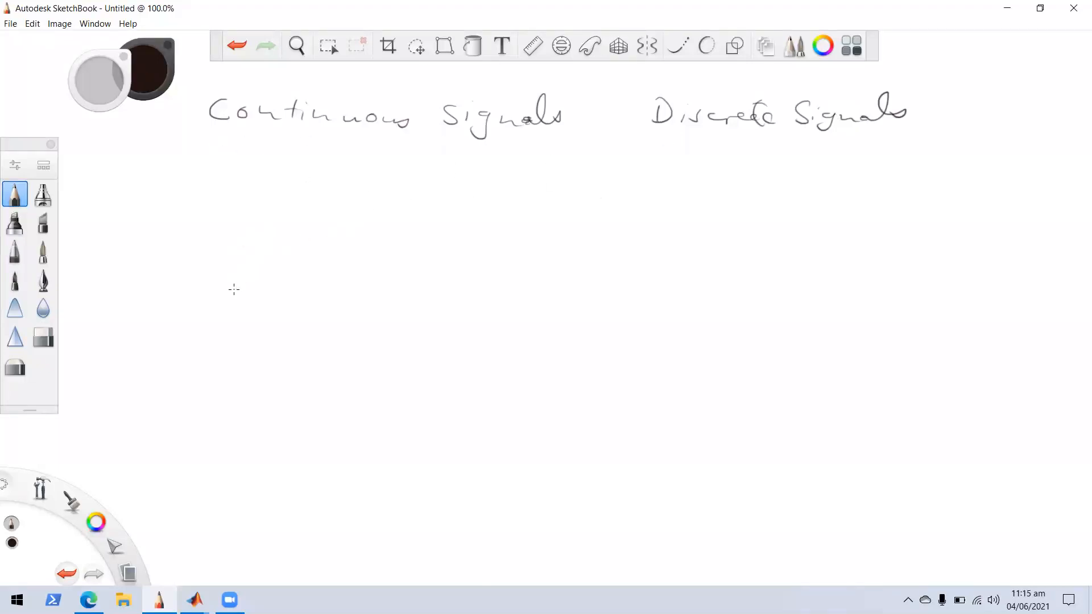
- Sketch one sine wave period with a horizontal axis under "Continuous Signals" and label the axis 0, π/2 and 2π
mouse_move(235, 277)
mouse_down()
mouse_move(240, 243)
mouse_move(267, 208)
mouse_move(313, 194)
mouse_move(346, 231)
mouse_move(360, 297)
mouse_move(396, 336)
mouse_move(444, 343)
mouse_move(475, 317)
mouse_move(492, 256)
mouse_up()
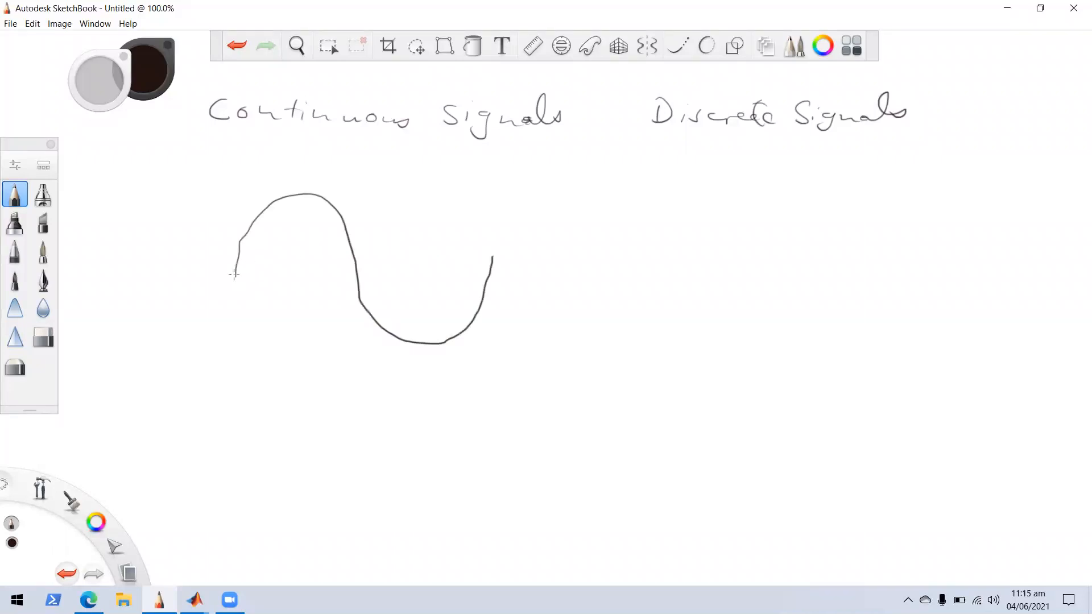
drag(234, 277, 519, 287)
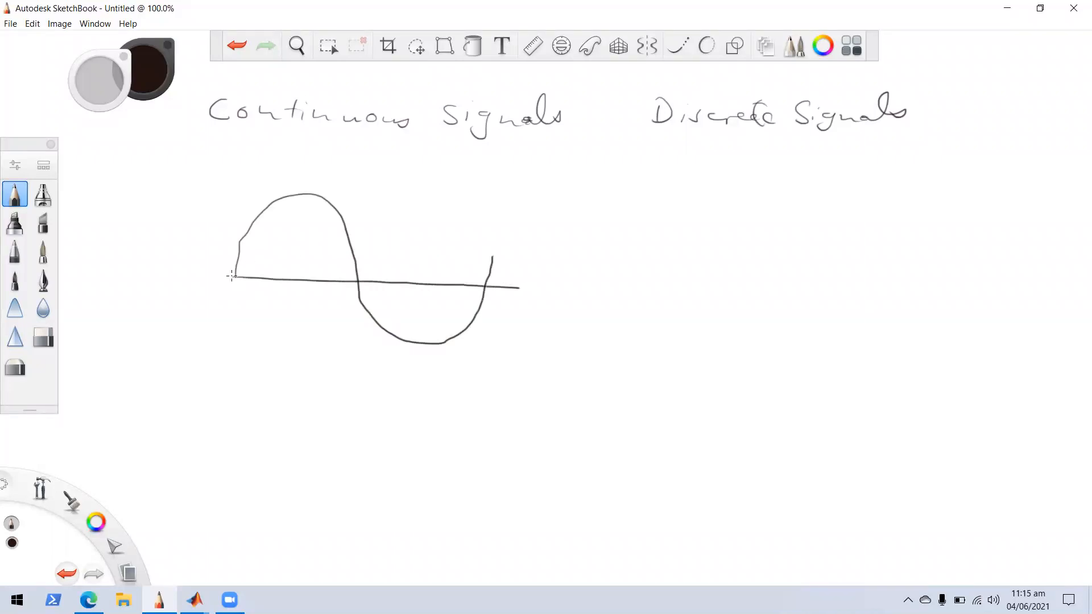
drag(229, 287, 231, 293)
mouse_move(497, 306)
mouse_down()
mouse_move(538, 306)
mouse_move(536, 320)
mouse_up()
mouse_move(284, 291)
mouse_down()
mouse_move(302, 291)
mouse_move(286, 306)
mouse_move(309, 312)
mouse_up()
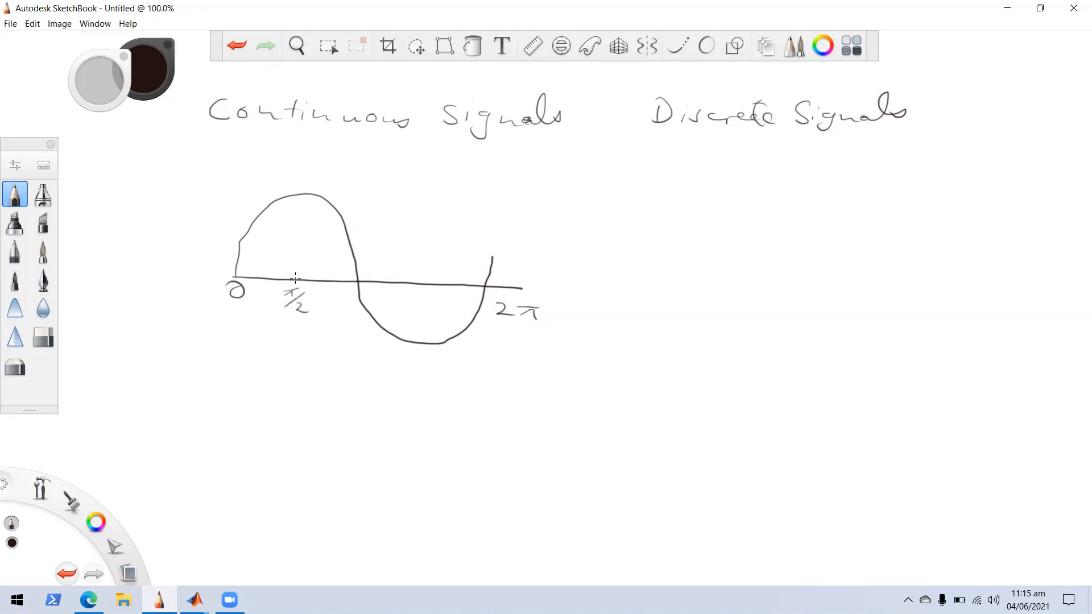
- Mark the sine peak above π/2 with a vertical line and dot, and sketch a sine as up and down arrows on an axis under "Discrete Signals"
mouse_move(300, 251)
mouse_down()
mouse_move(295, 278)
mouse_move(302, 194)
mouse_up()
drag(685, 300, 962, 300)
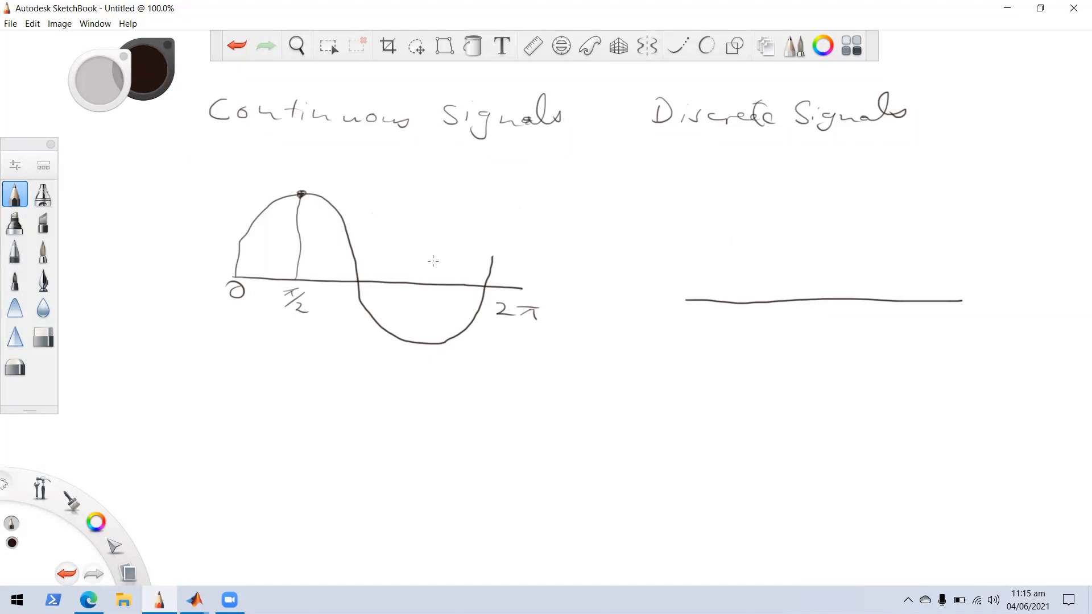
mouse_move(698, 299)
mouse_down()
mouse_move(701, 280)
mouse_move(715, 300)
mouse_move(721, 252)
mouse_move(726, 260)
mouse_up()
drag(746, 301, 748, 232)
drag(743, 239, 751, 236)
mouse_move(775, 297)
mouse_down()
mouse_move(776, 251)
mouse_move(822, 326)
mouse_move(828, 320)
mouse_move(834, 351)
mouse_up()
drag(834, 351, 842, 343)
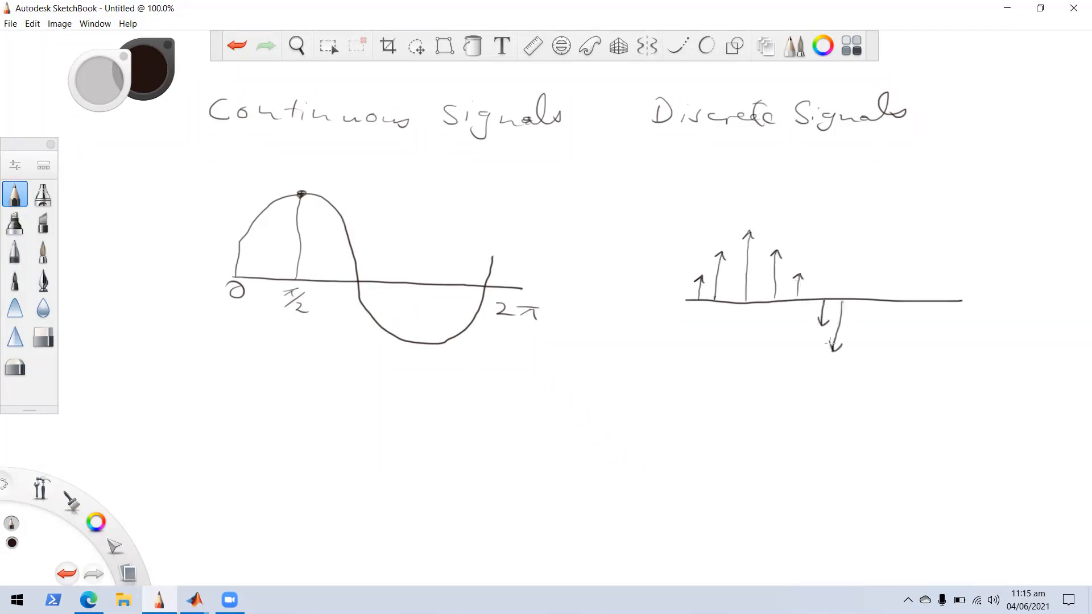
drag(869, 304, 857, 374)
mouse_move(851, 362)
mouse_down()
mouse_move(857, 373)
mouse_move(863, 365)
mouse_up()
drag(890, 306, 884, 344)
mouse_move(881, 336)
mouse_down()
mouse_move(885, 346)
mouse_move(906, 329)
mouse_up()
drag(907, 330, 910, 321)
- Annotate the discrete sketch by writing "T=0.1" and "90" below its axis, circling the first, third, fourth and fifth arrow tips, and underlining "Discrete"
drag(704, 272, 701, 275)
drag(676, 321, 698, 332)
drag(688, 340, 732, 350)
click(722, 341)
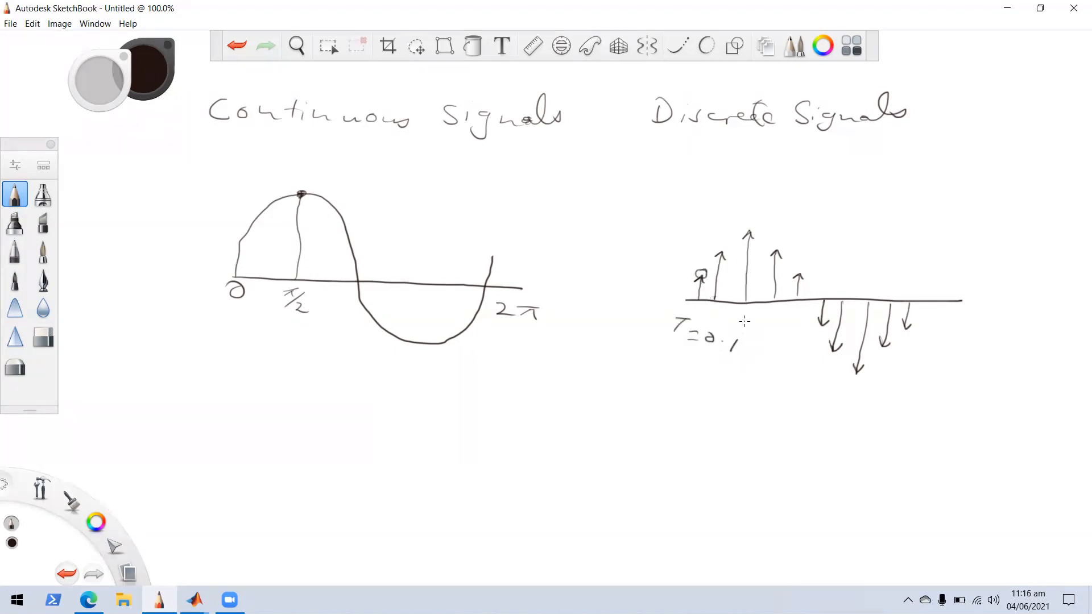
drag(750, 226, 738, 237)
mouse_move(768, 333)
mouse_down()
mouse_move(759, 342)
mouse_move(777, 344)
mouse_up()
drag(778, 254, 795, 277)
mouse_move(646, 132)
mouse_down()
mouse_move(771, 138)
mouse_move(763, 149)
mouse_move(665, 148)
mouse_up()
drag(753, 143, 672, 137)
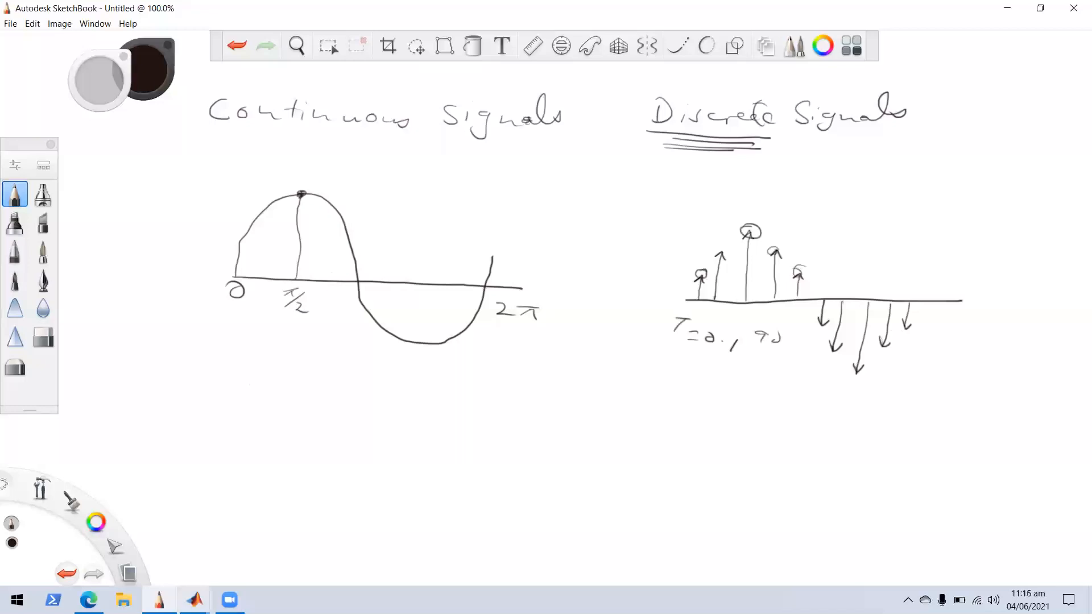
- Switch to the Simulink Library Browser and compare the blocks in the Continuous and Discrete libraries
click(194, 600)
click(336, 519)
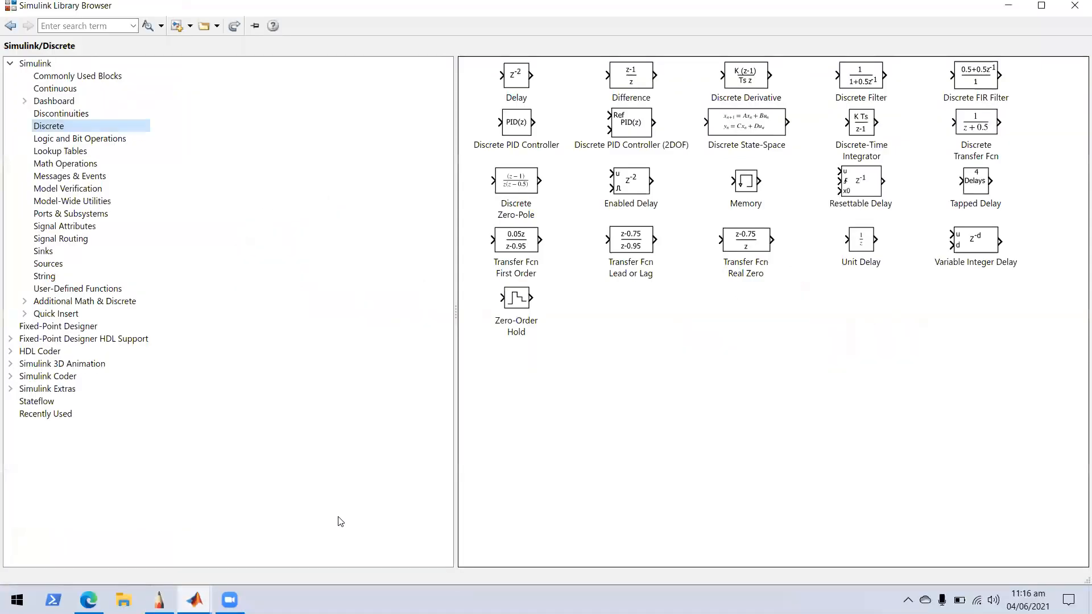
click(92, 89)
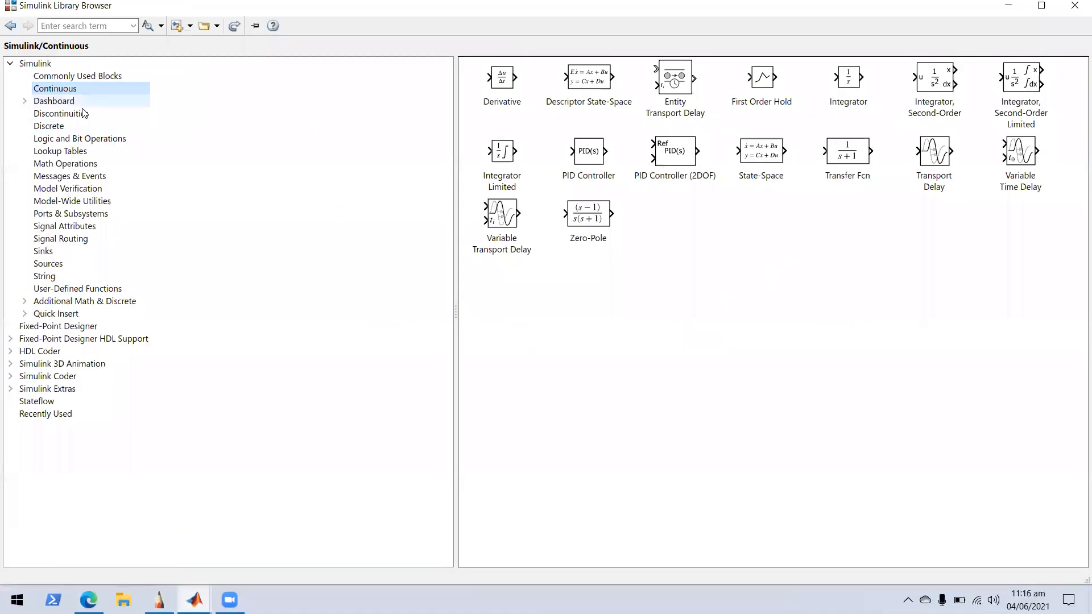
click(109, 124)
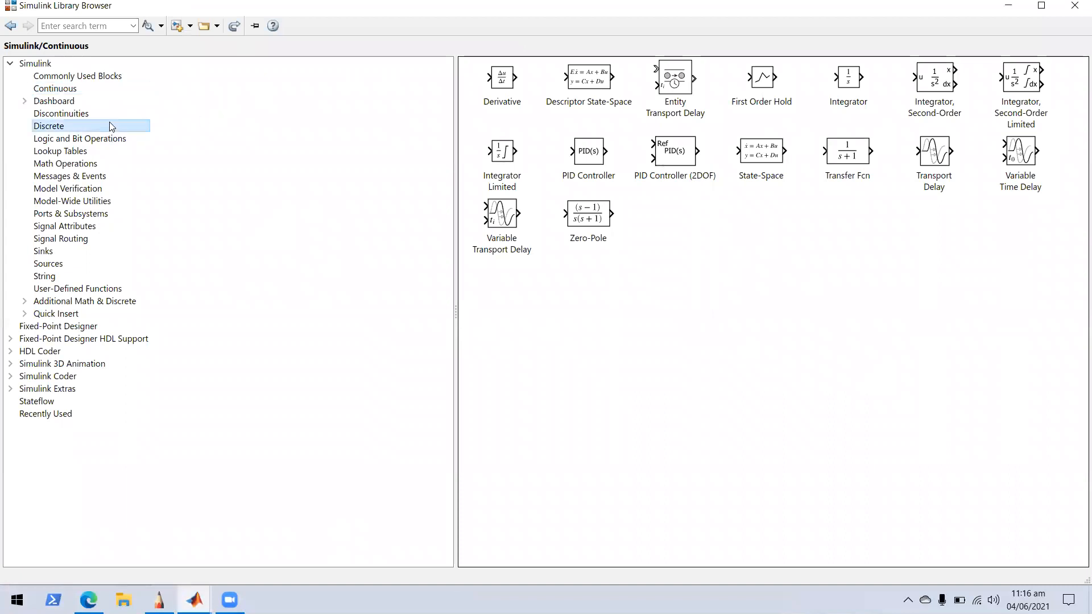
click(194, 600)
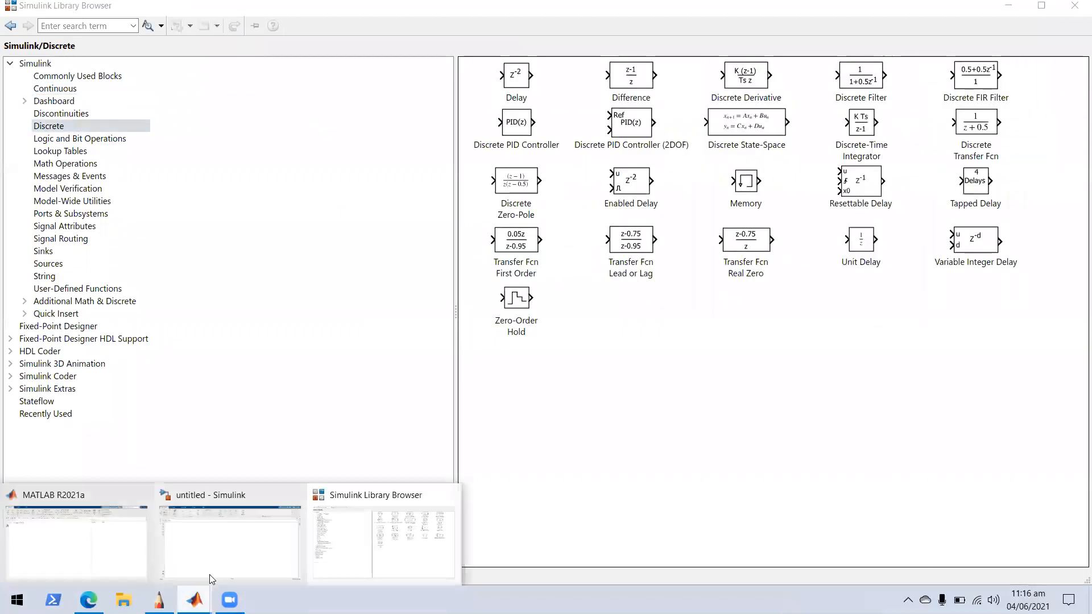
click(344, 535)
click(194, 600)
- Switch to Autodesk SketchBook, circle the tip of the second arrow in the discrete sketch, and minimize the window
click(159, 600)
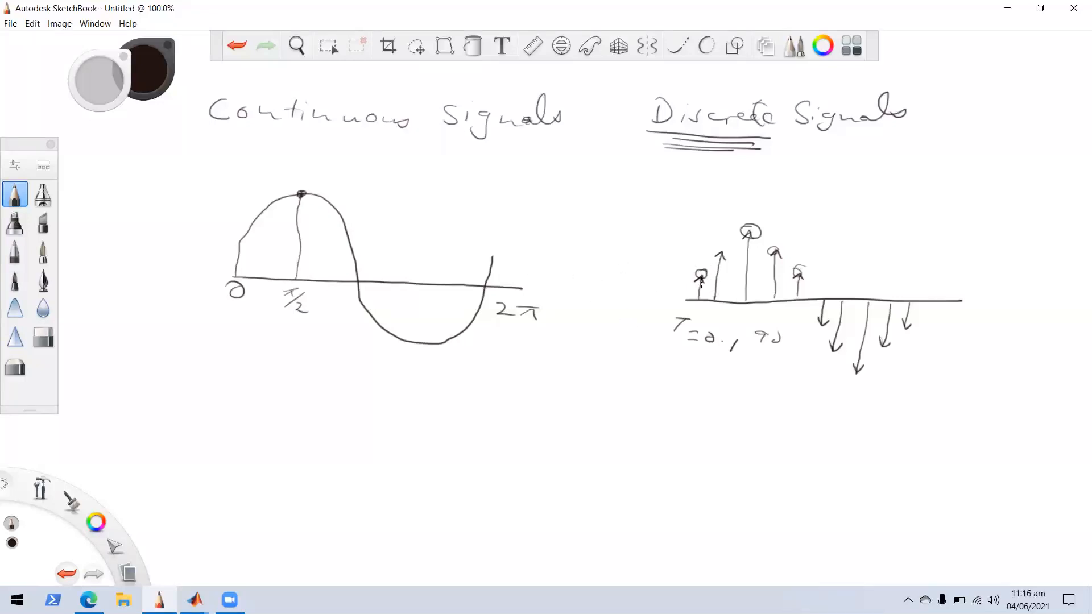
drag(715, 257, 719, 253)
click(1008, 8)
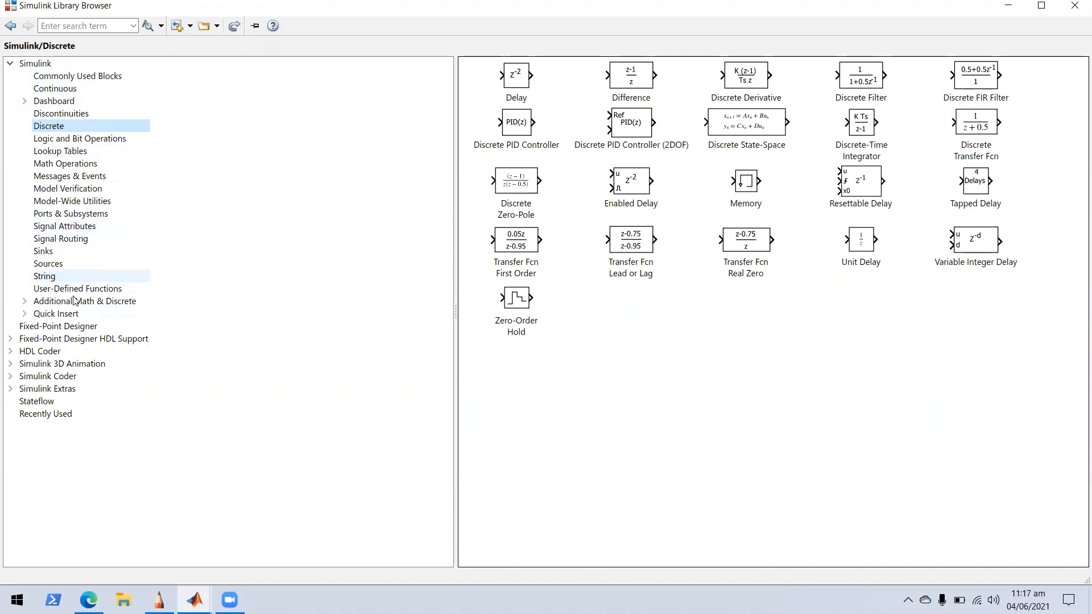
- Browse the HDL Coder library, examining its Commonly Used Blocks, Logic and Bit Operations, Discontinuities and HDL RAMs, and collapse it
click(78, 352)
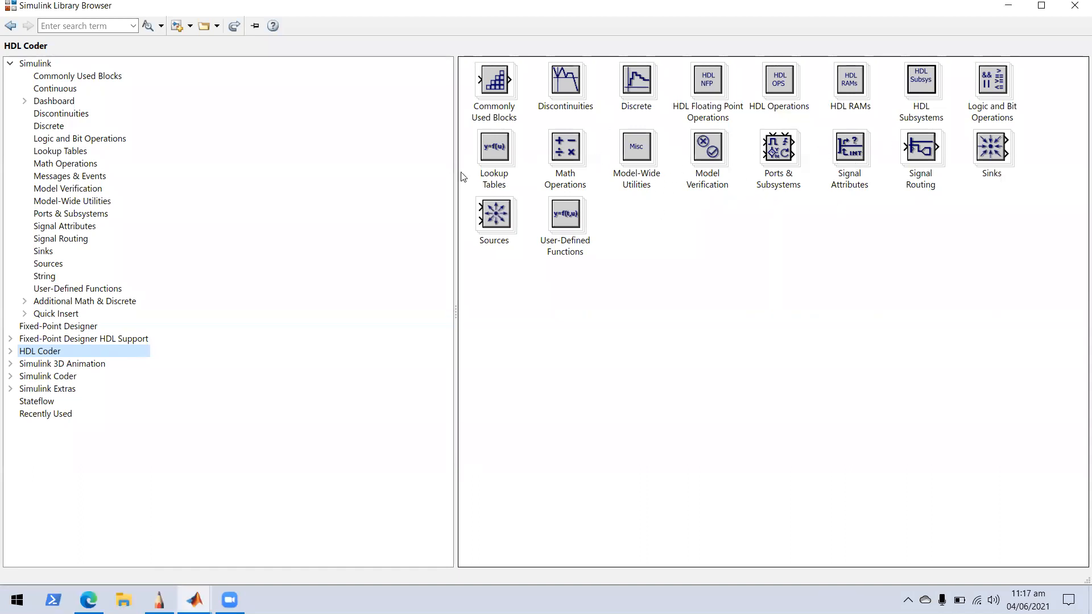
click(11, 352)
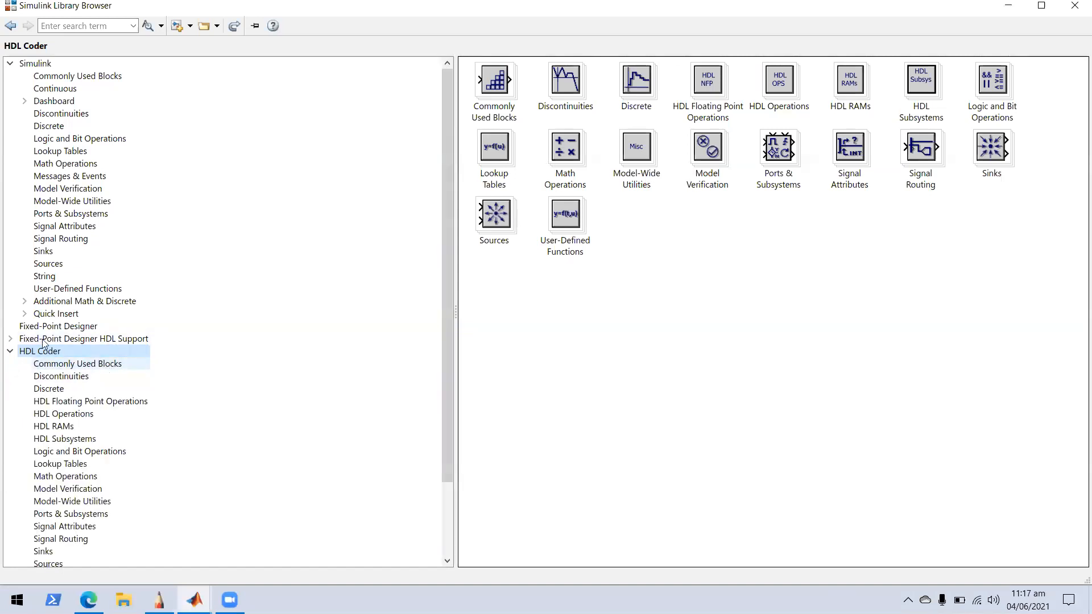
click(90, 365)
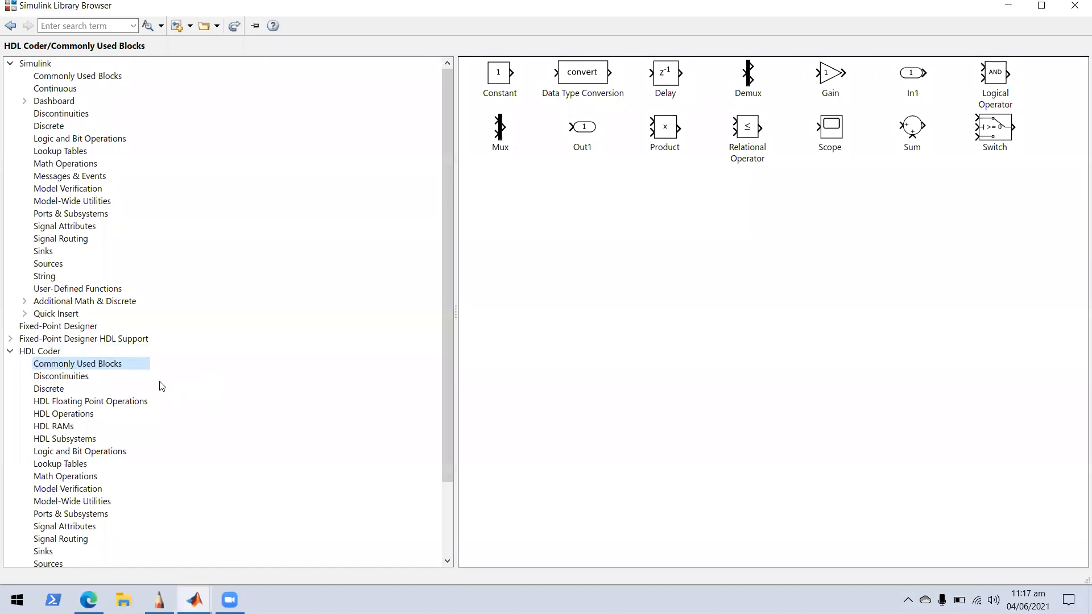
drag(443, 357, 446, 391)
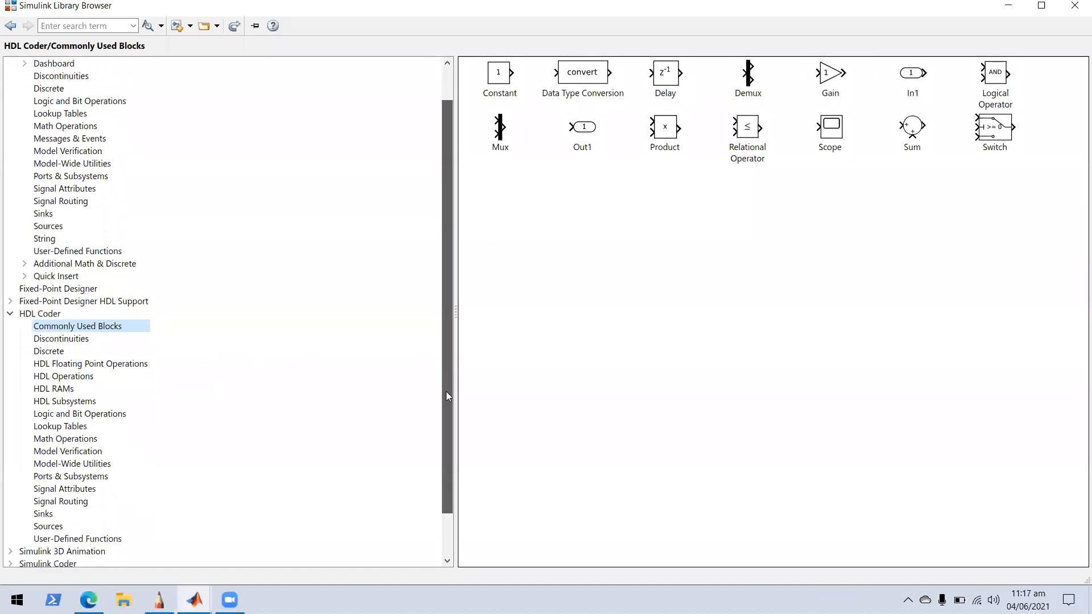
click(123, 403)
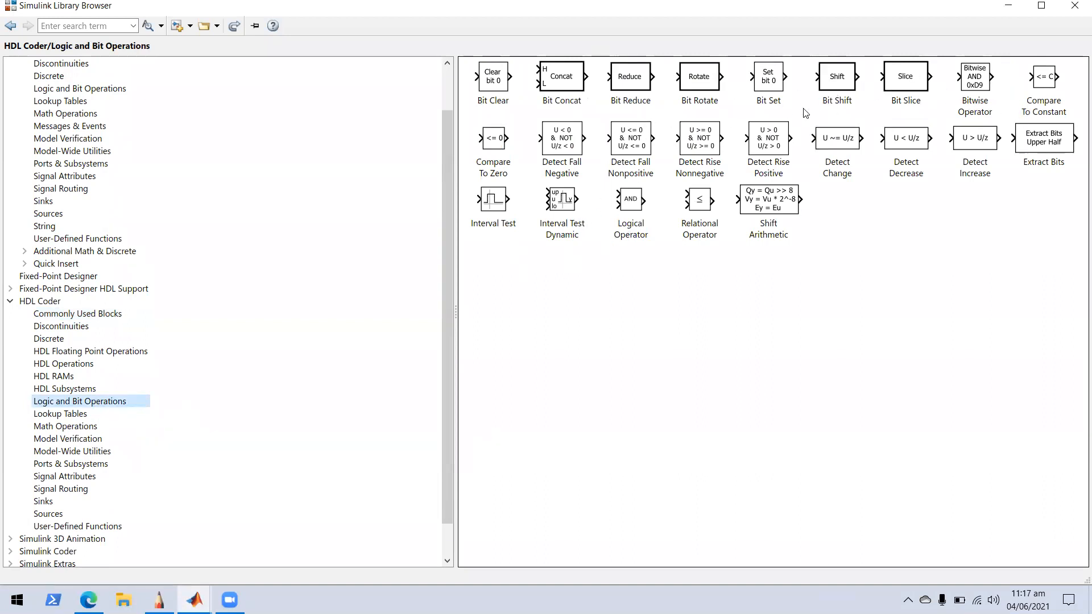
drag(785, 152, 964, 254)
drag(51, 277, 35, 326)
click(52, 391)
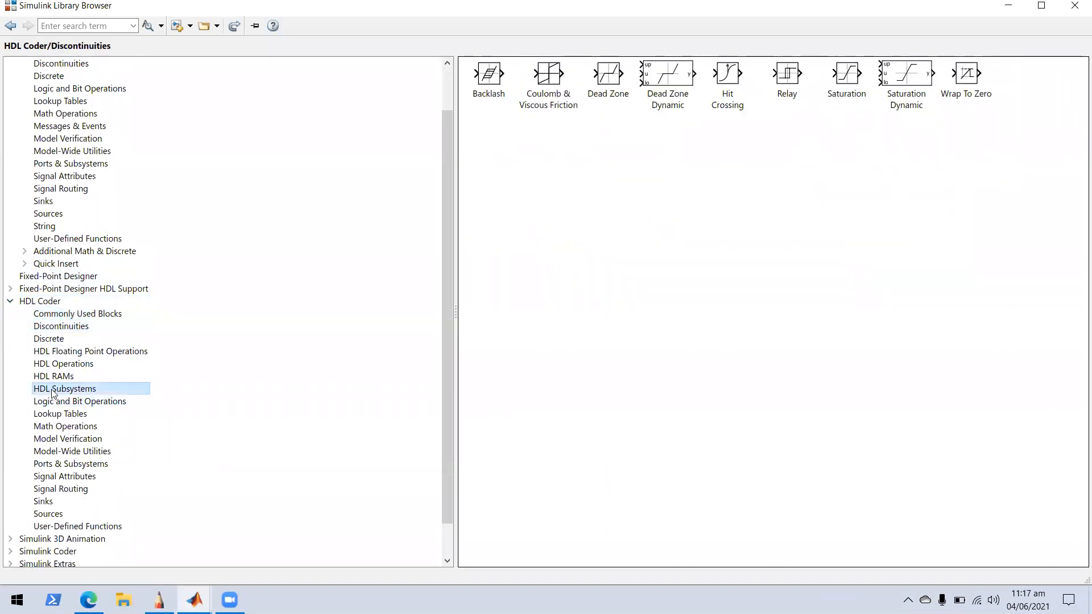
click(57, 379)
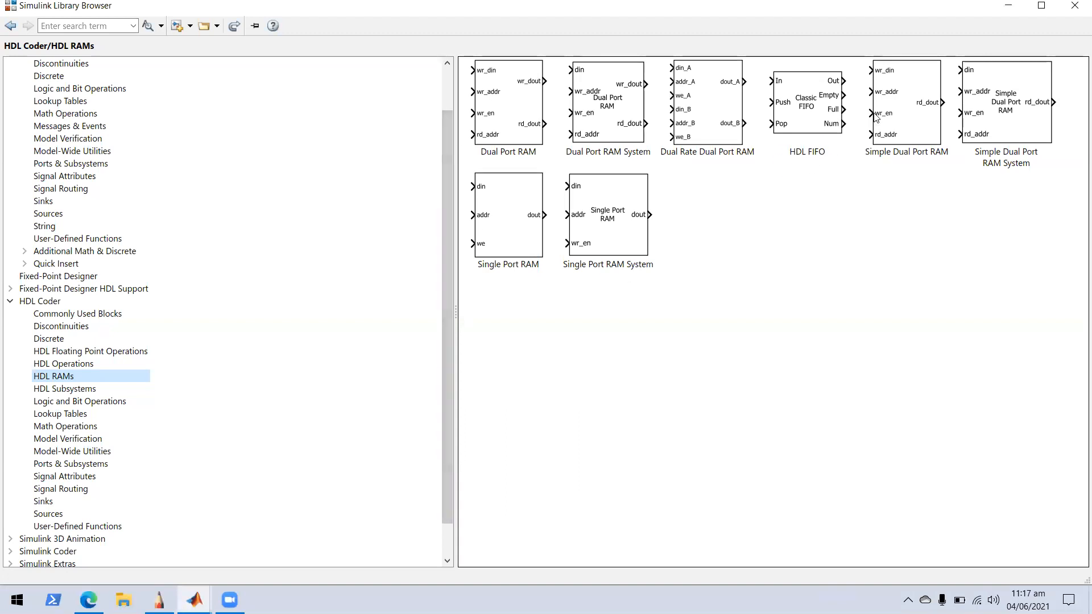
click(10, 301)
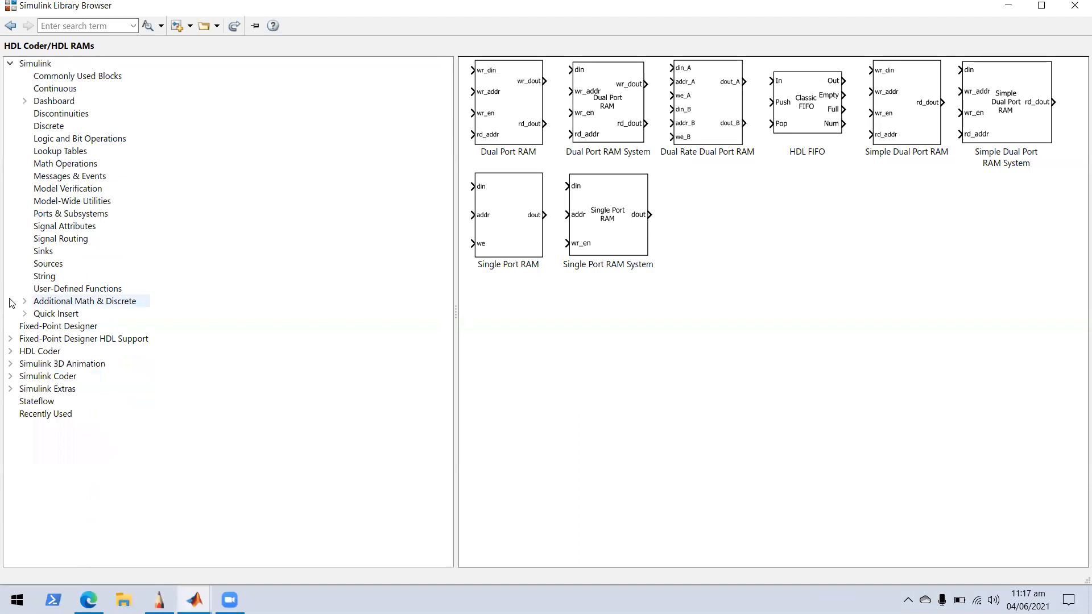
- Look through the Simulink Coder sublibraries, collapse the Simulink tree, and close the Library Browser
click(9, 379)
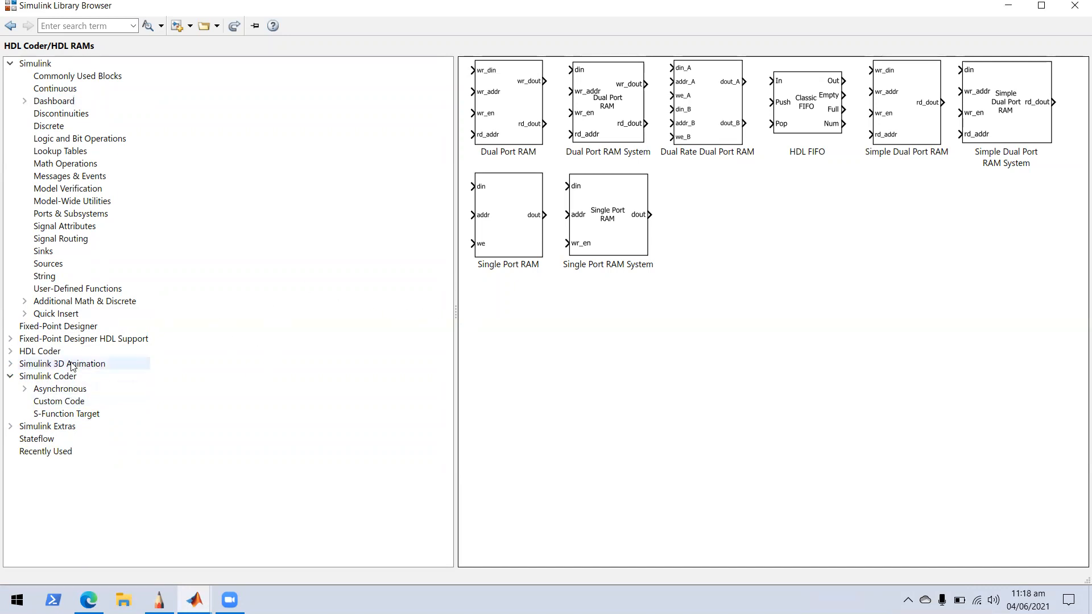
click(24, 389)
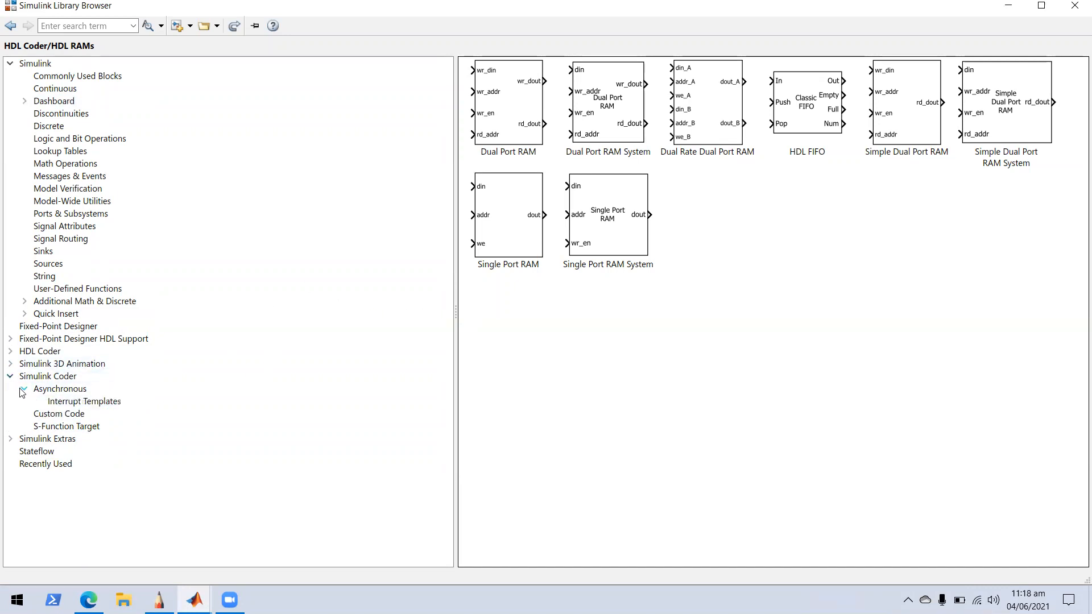
click(25, 388)
click(11, 377)
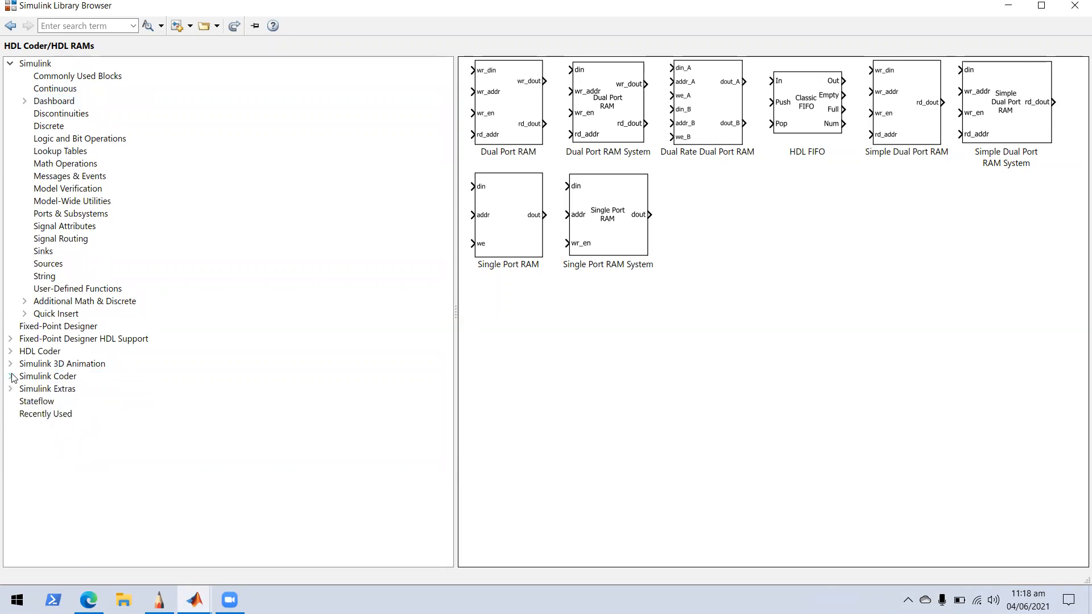
click(10, 64)
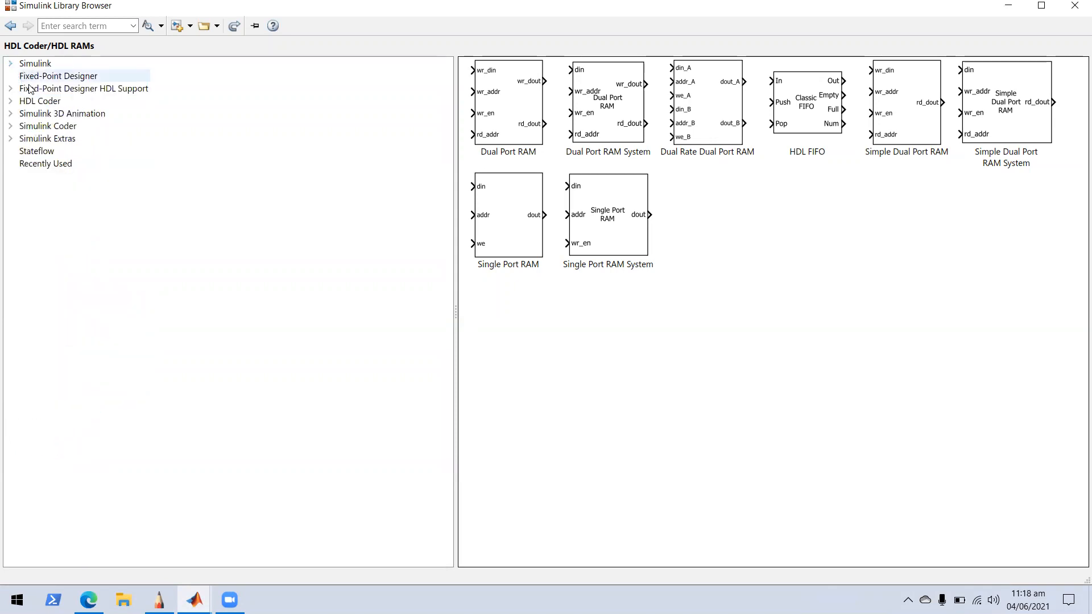
click(1074, 7)
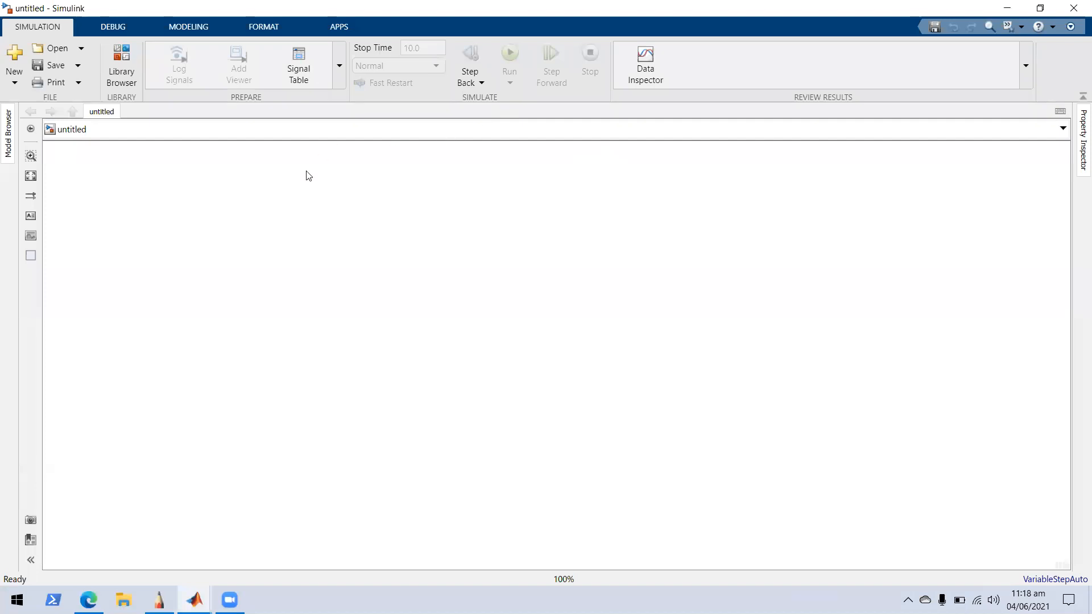
- Switch to Autodesk SketchBook and start a new blank canvas without saving the current sketch
click(159, 600)
click(10, 23)
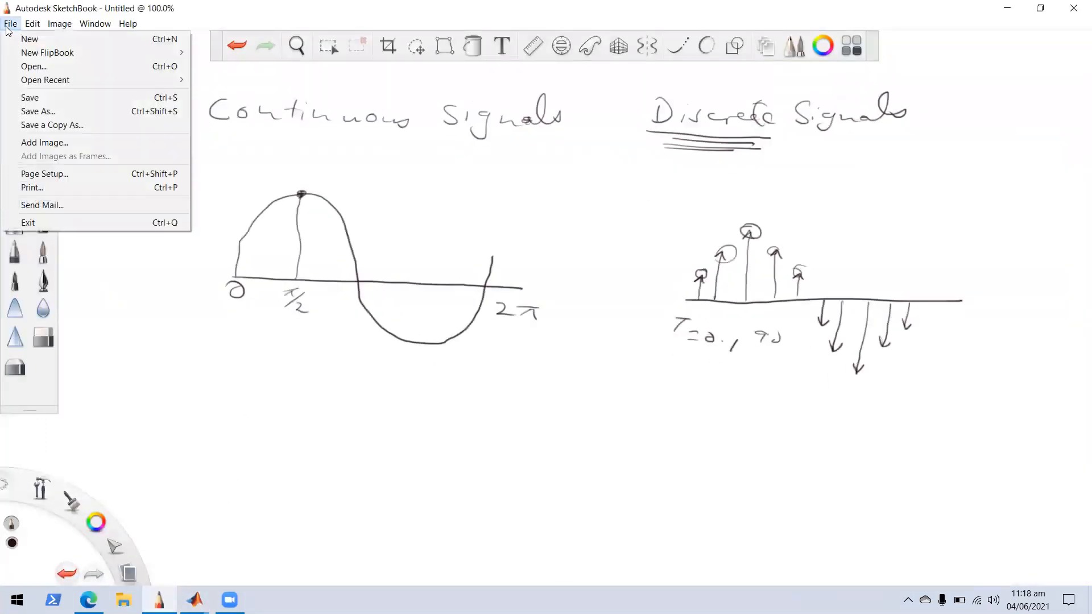
click(29, 39)
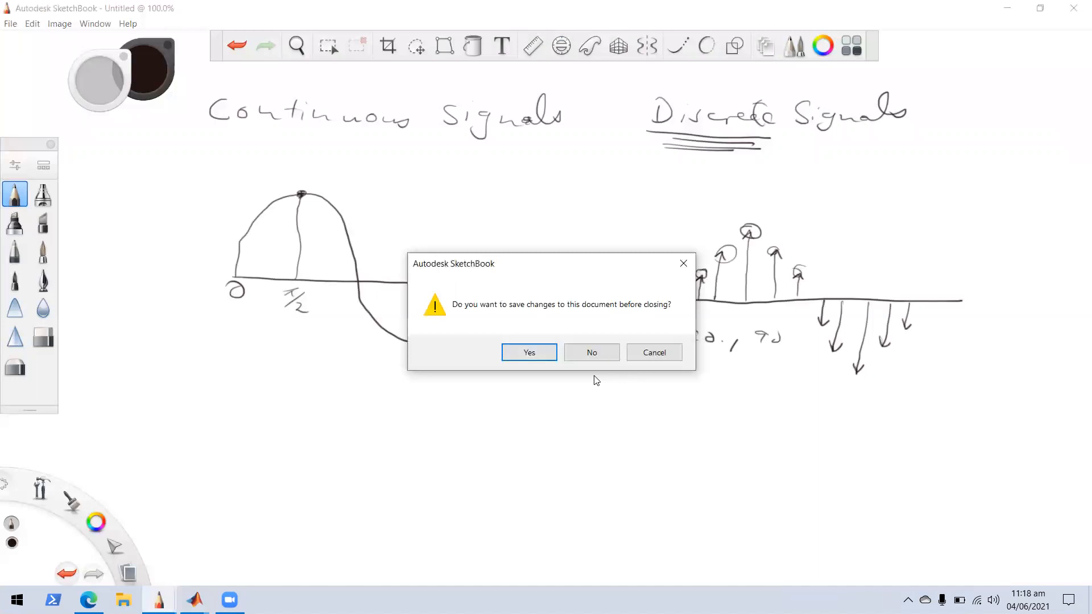
click(589, 353)
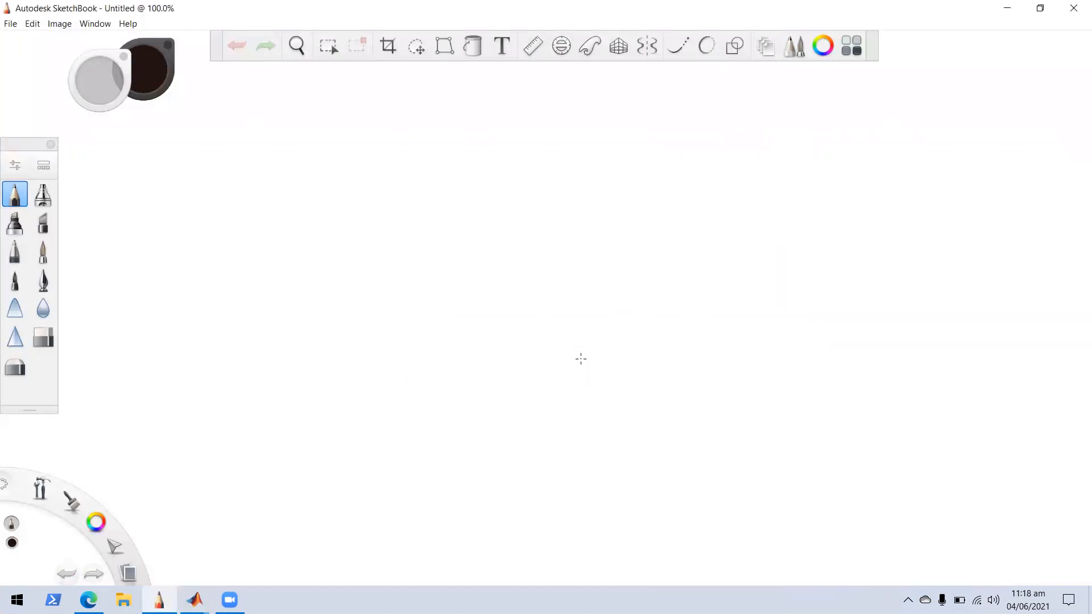
- Handwrite the heading "Fourier Series" across the top of the canvas and underline it
mouse_move(280, 83)
mouse_down()
mouse_move(283, 117)
mouse_move(299, 81)
mouse_up()
drag(281, 102, 439, 104)
drag(522, 83, 506, 106)
drag(518, 101, 593, 105)
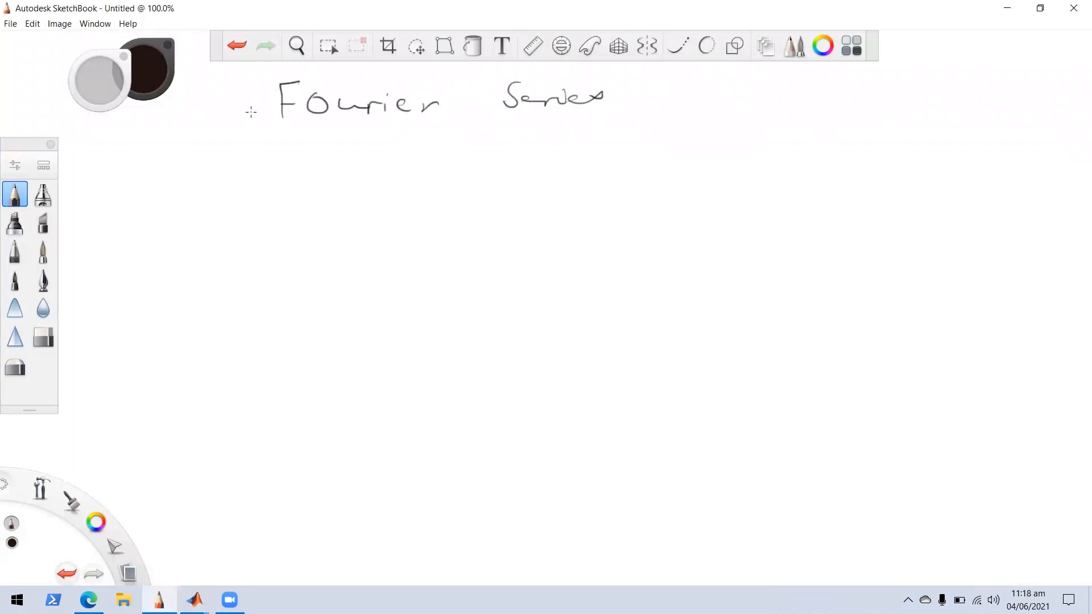
drag(282, 130, 603, 126)
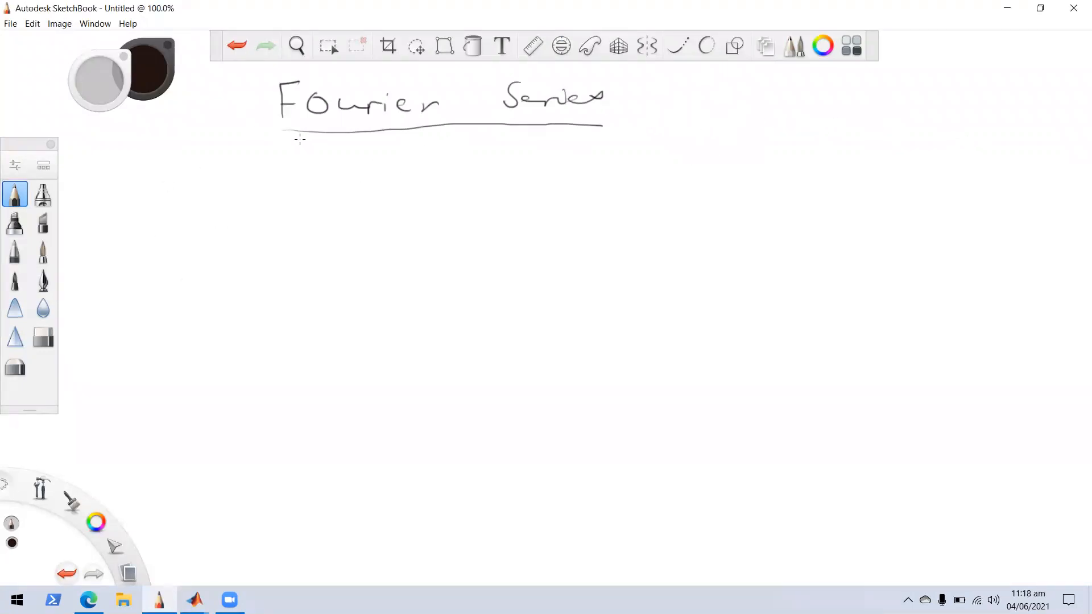
drag(280, 132, 336, 134)
- Sketch a square wave equated to a sum of three sine waves of differing frequency, and extend the equals sign into a double-headed arrow
mouse_move(174, 241)
mouse_down()
mouse_move(229, 239)
mouse_move(273, 276)
mouse_move(364, 245)
mouse_up()
drag(494, 244, 529, 249)
drag(492, 263, 529, 267)
mouse_move(636, 210)
mouse_down()
mouse_move(714, 203)
mouse_move(757, 180)
mouse_move(866, 203)
mouse_move(908, 182)
mouse_up()
mouse_move(636, 260)
mouse_down()
mouse_move(737, 271)
mouse_move(929, 257)
mouse_up()
mouse_move(639, 386)
mouse_down()
mouse_move(714, 362)
mouse_move(900, 392)
mouse_up()
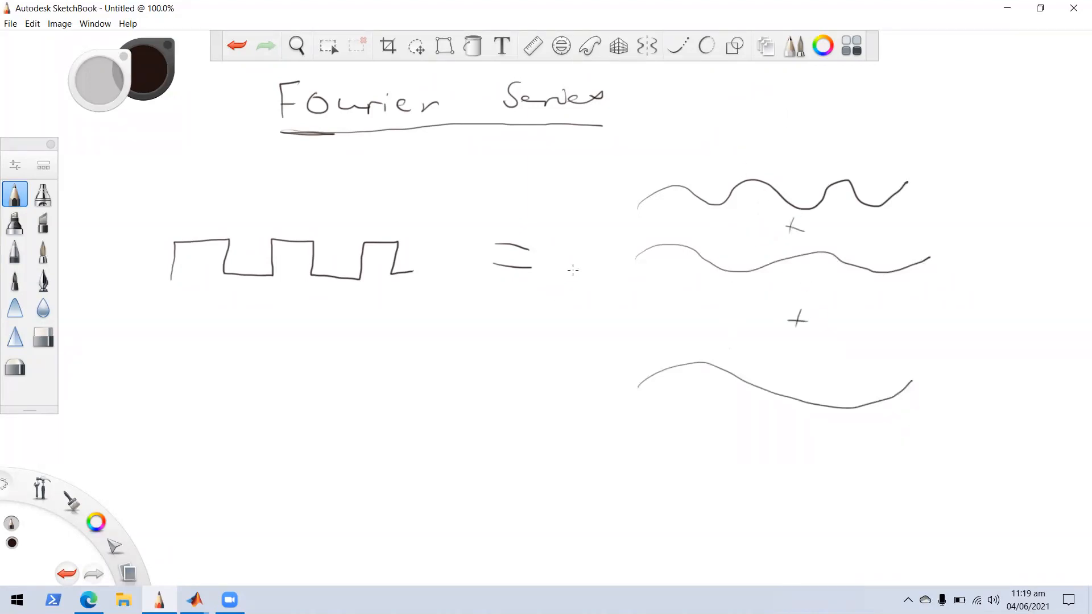
drag(534, 230, 552, 277)
drag(462, 265, 497, 235)
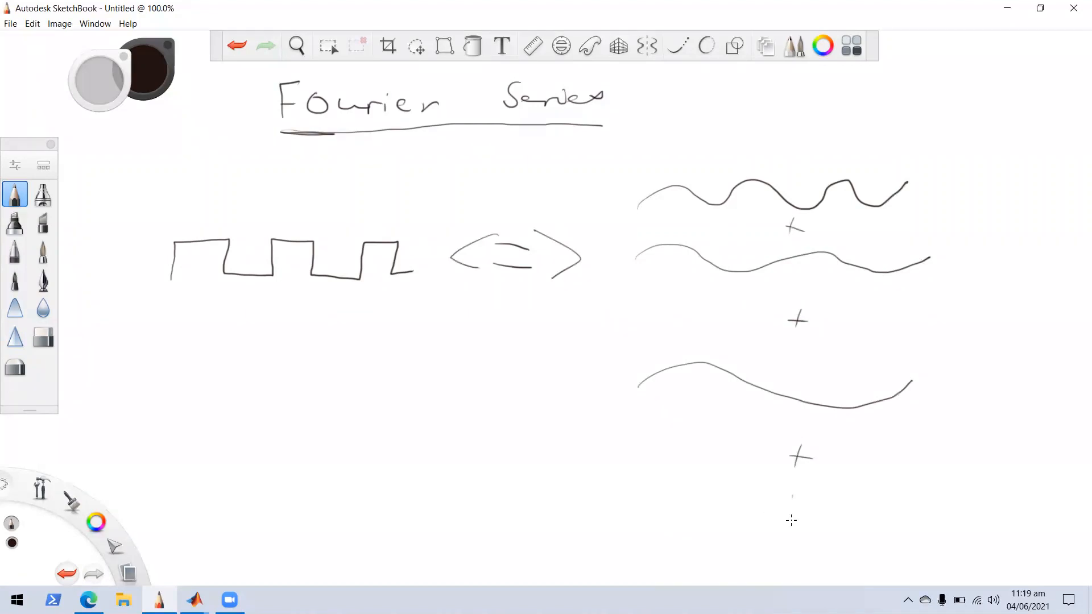
- Erase the strokes drawn below the last plus sign with the hard eraser
mouse_move(760, 528)
mouse_down()
mouse_move(754, 551)
mouse_move(814, 552)
mouse_up()
click(43, 337)
drag(643, 538, 685, 543)
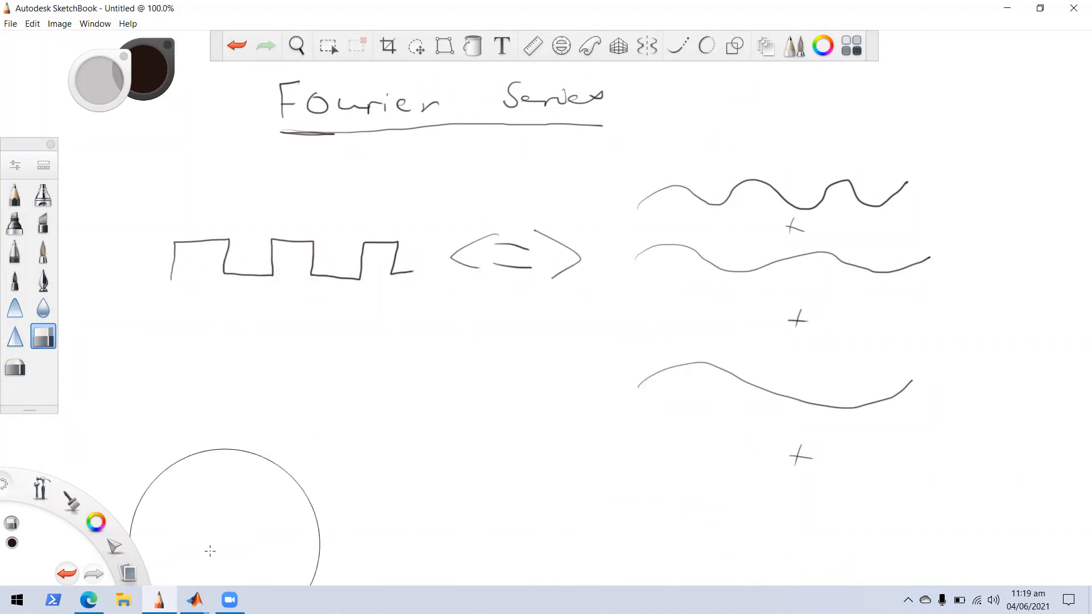
- Switch to the Microsoft Edge browser and review how the Math is Fun "Fourier Series" page builds a square wave from sine waves
click(89, 600)
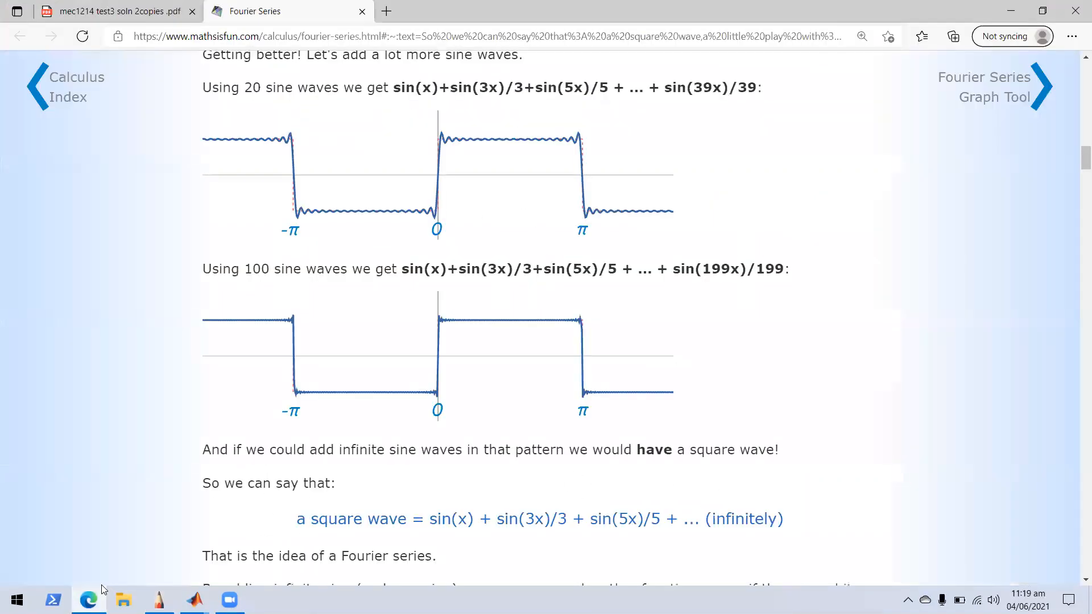
scroll(101, 585, up, 5)
scroll(101, 584, up, 5)
scroll(101, 585, down, 10)
scroll(101, 584, up, 12)
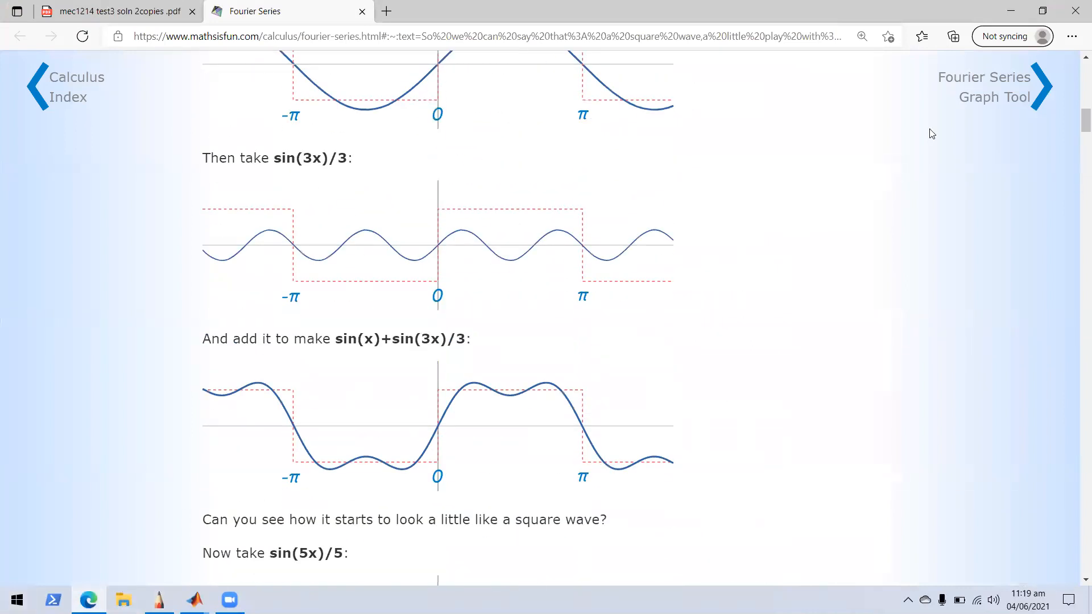
scroll(1077, 118, up, 5)
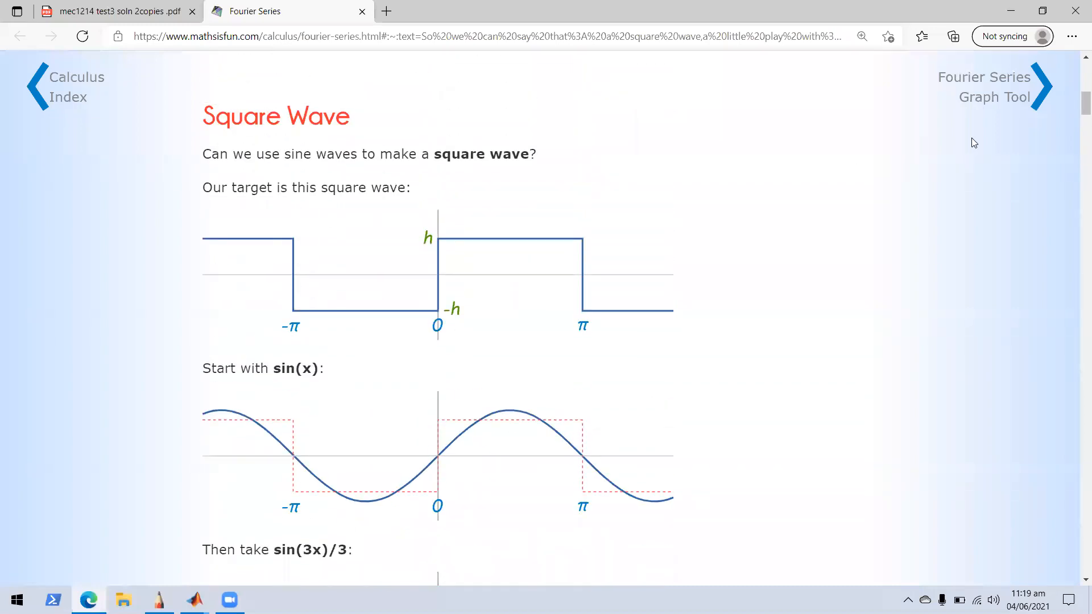
scroll(1077, 90, up, 7)
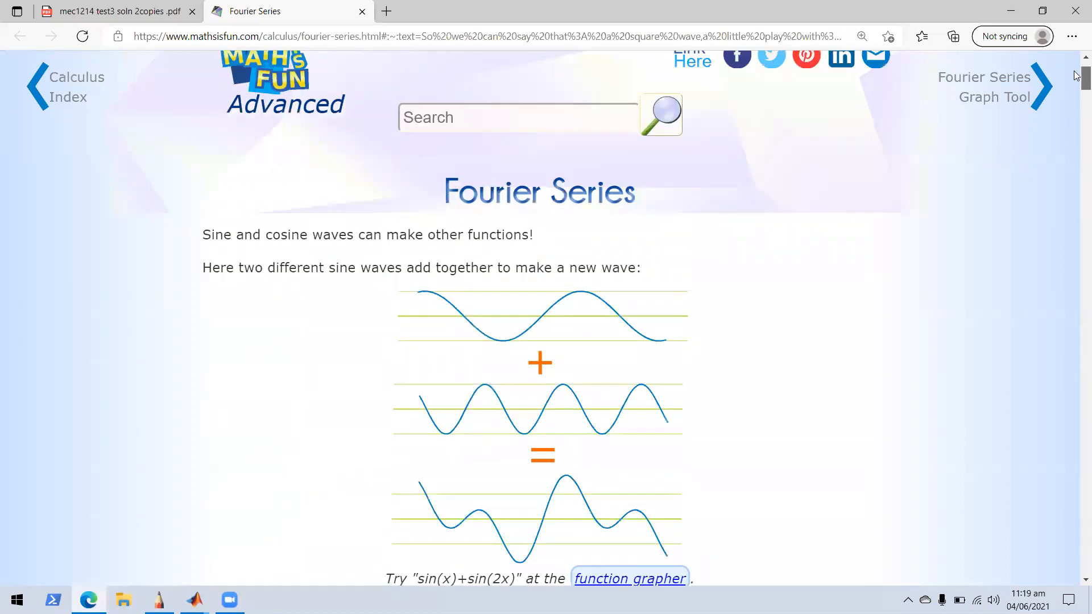
- Review the page's Fourier coefficient formulas, the worked square-wave series and the graphs for sin(x) and sin(3x)/3
scroll(1076, 91, down, 20)
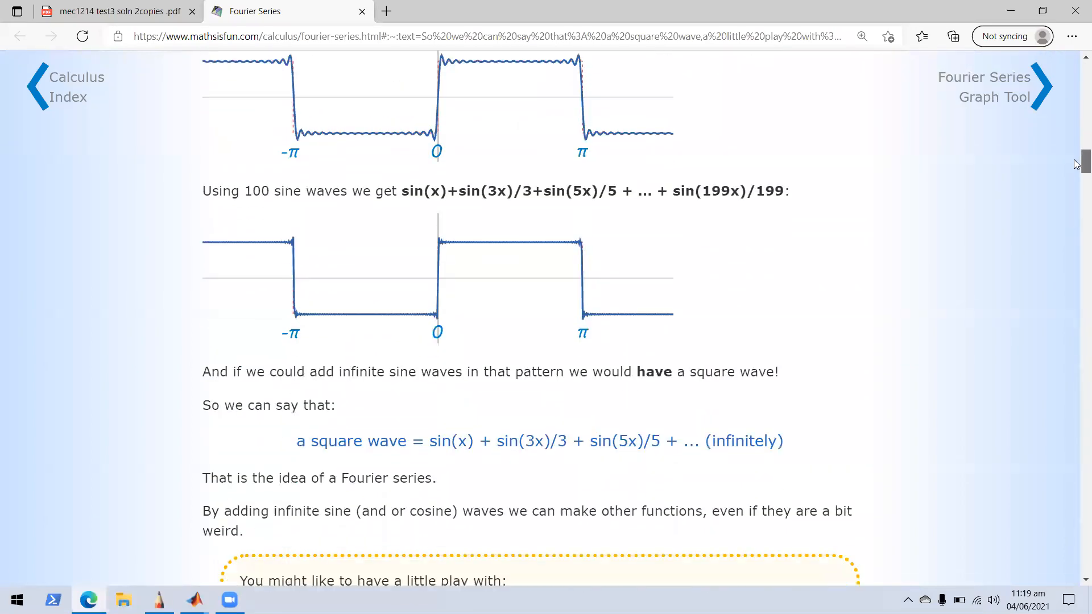
scroll(1075, 174, down, 8)
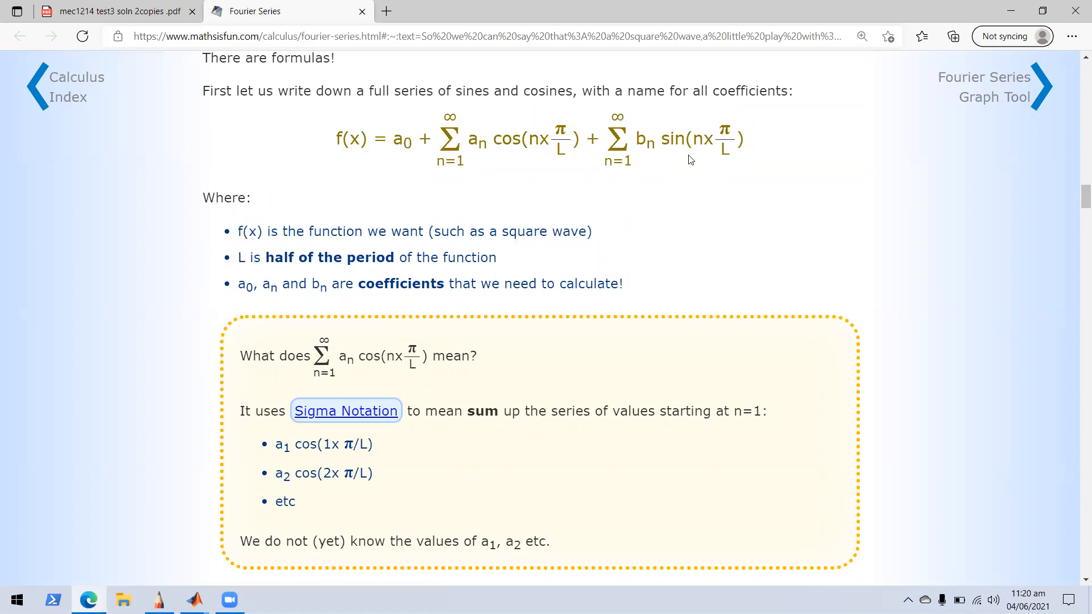
scroll(1076, 241, down, 13)
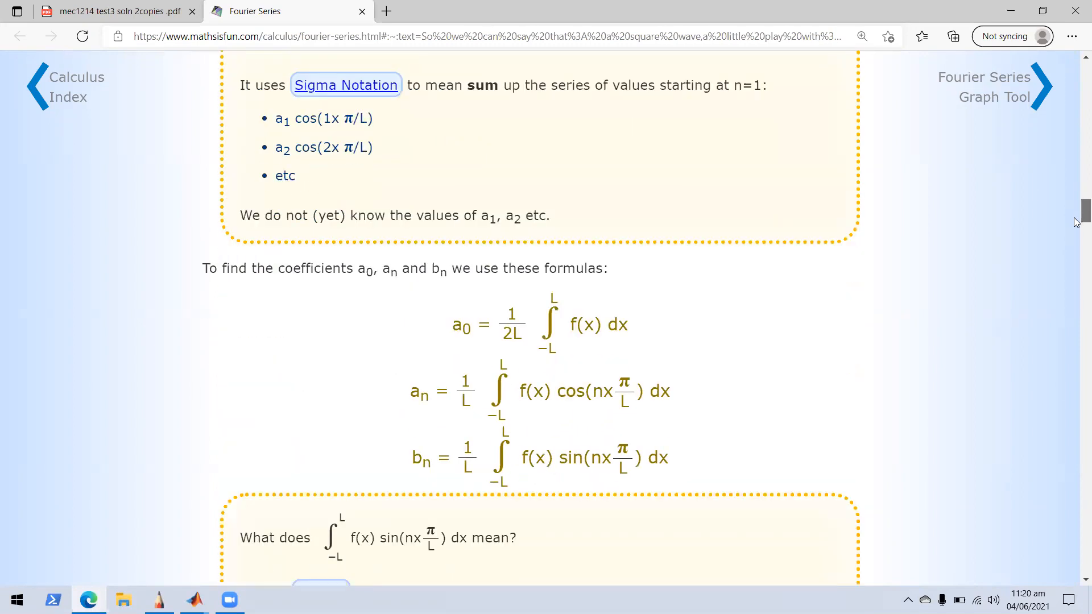
drag(1076, 240, 1076, 501)
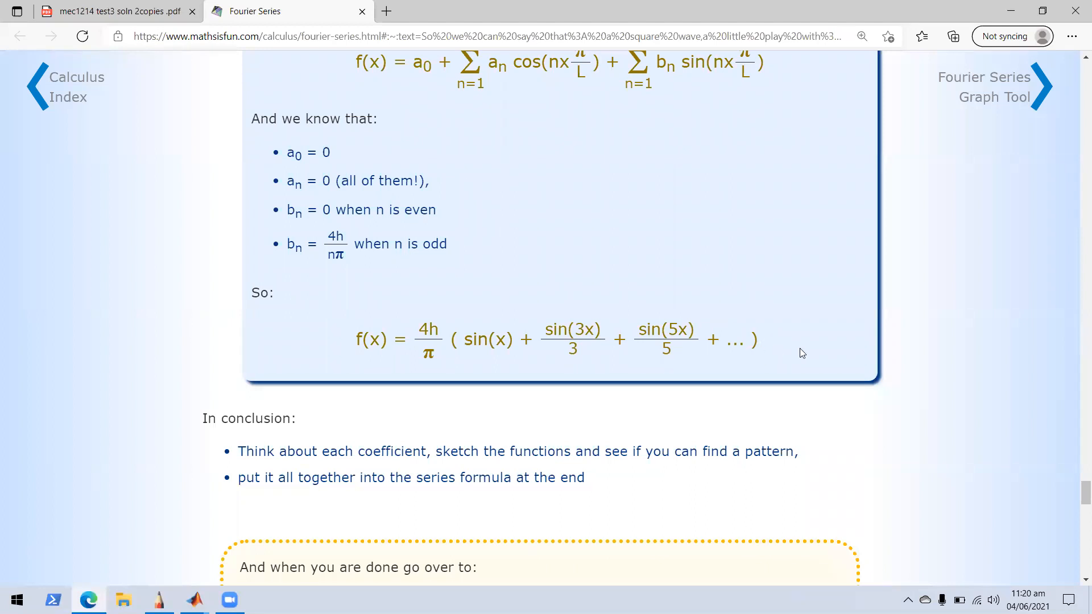
mouse_move(1076, 491)
mouse_down()
mouse_move(1075, 358)
mouse_move(1077, 487)
mouse_up()
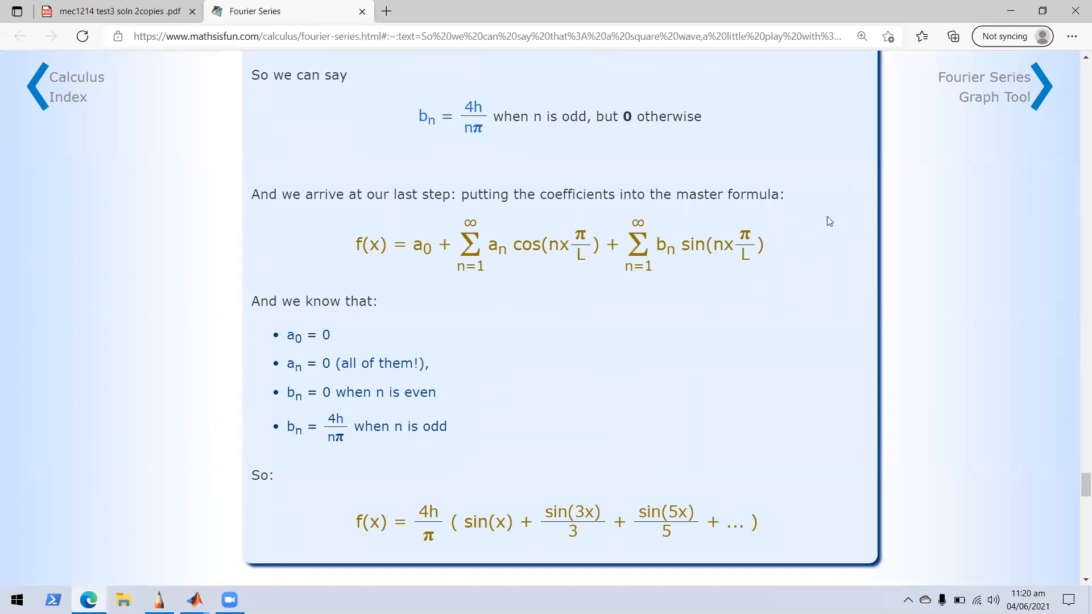
scroll(1063, 421, up, 10)
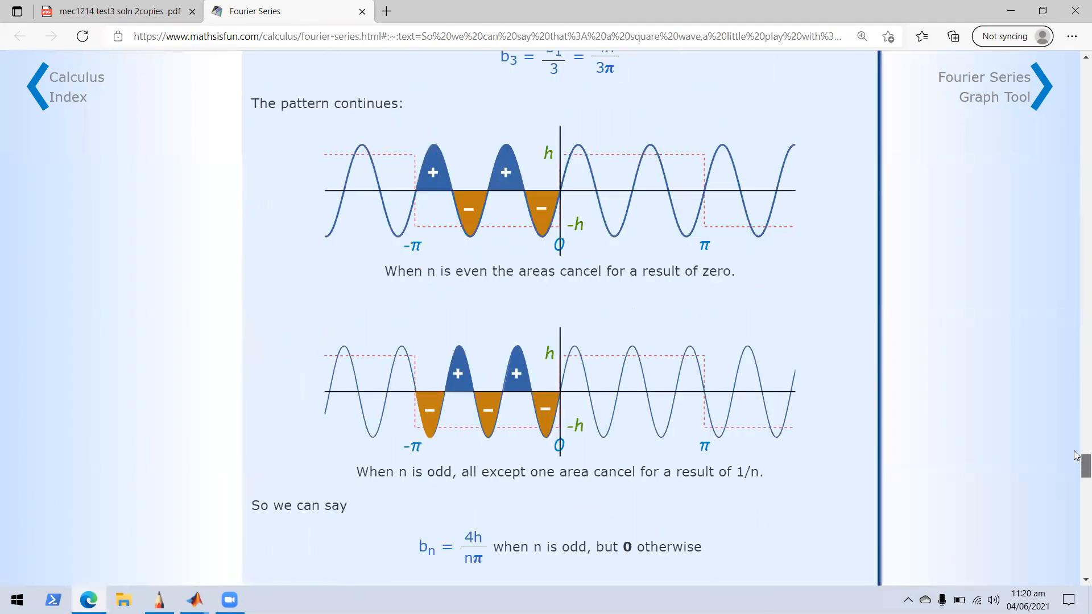
scroll(1063, 421, up, 20)
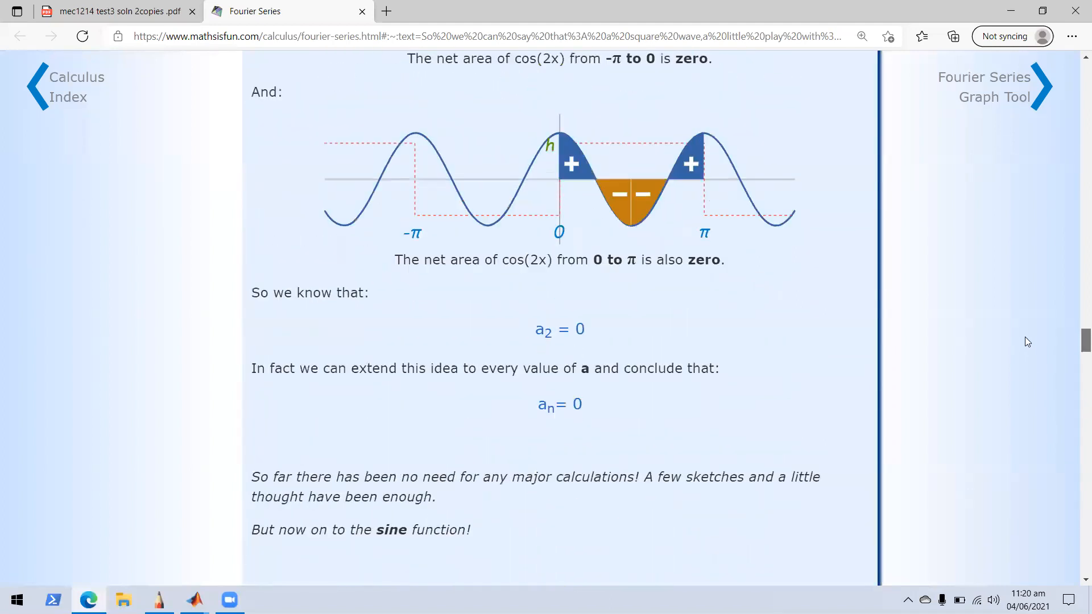
scroll(1024, 329, up, 20)
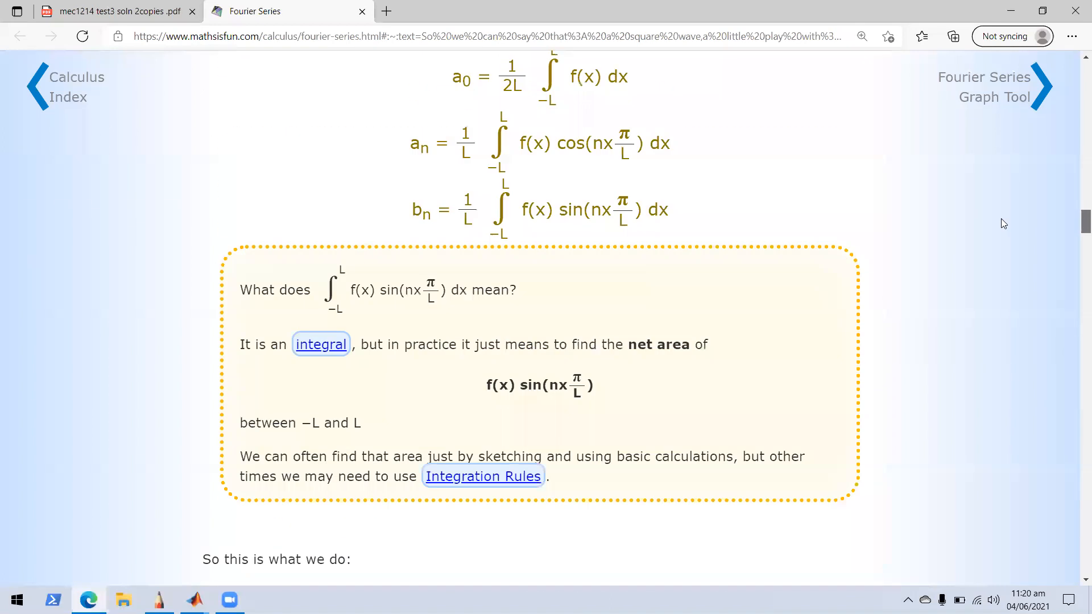
scroll(998, 189, up, 17)
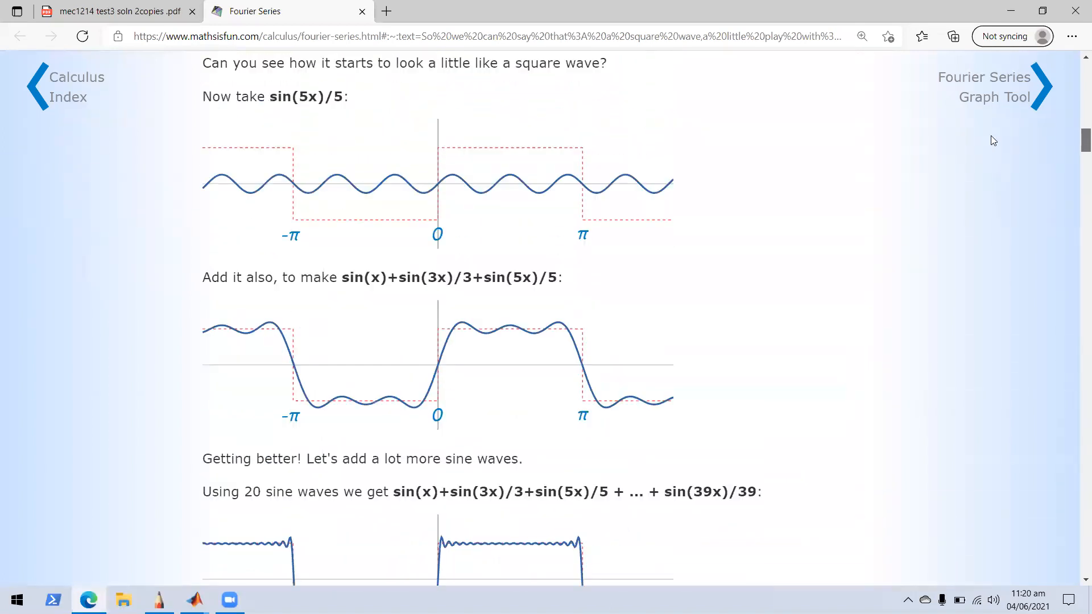
scroll(987, 114, up, 10)
scroll(988, 100, down, 2)
scroll(988, 102, down, 3)
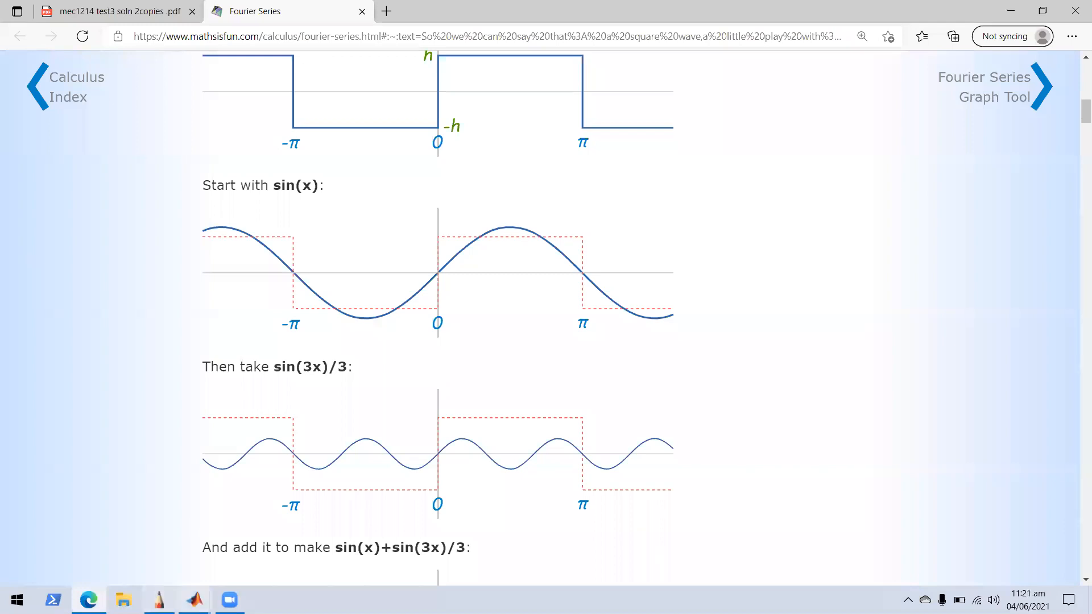
- Switch to the untitled Simulink model and locate the Sine Wave block in the library browser's Simulink Sources library
click(194, 600)
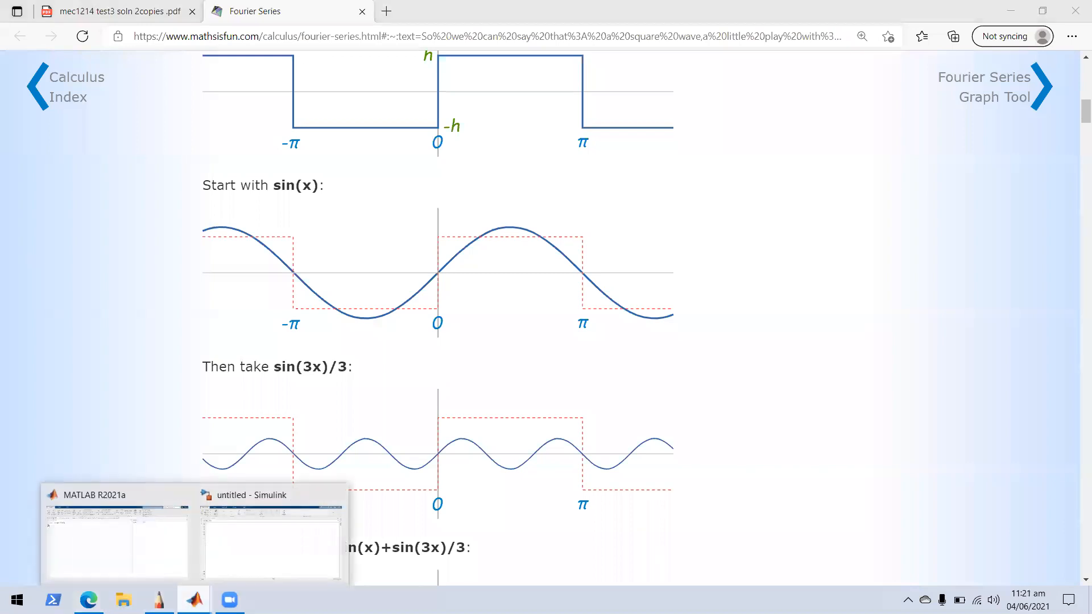
click(246, 530)
click(122, 63)
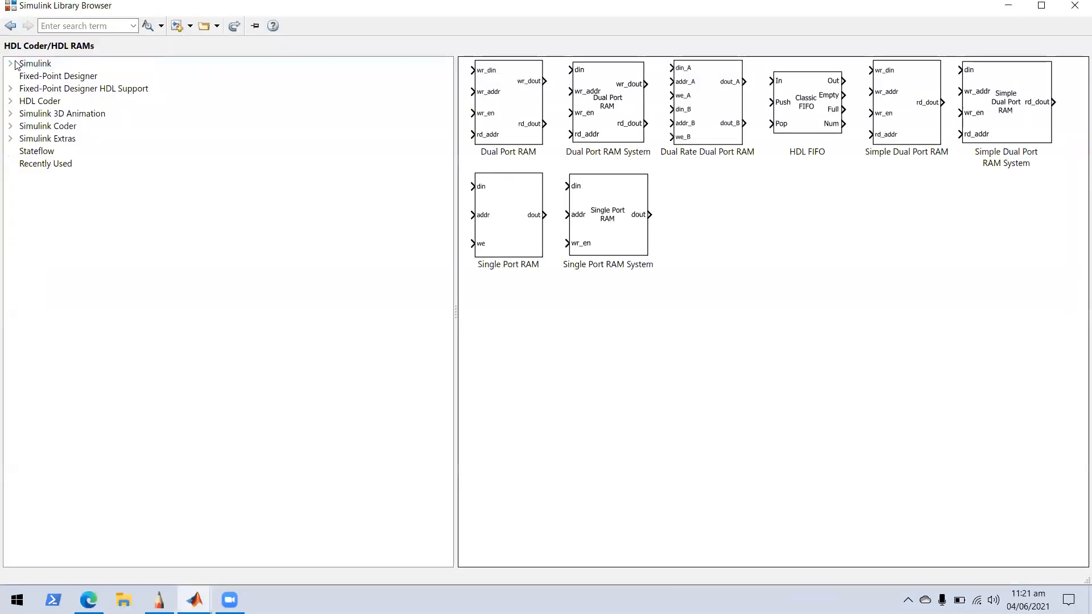
click(10, 63)
click(57, 76)
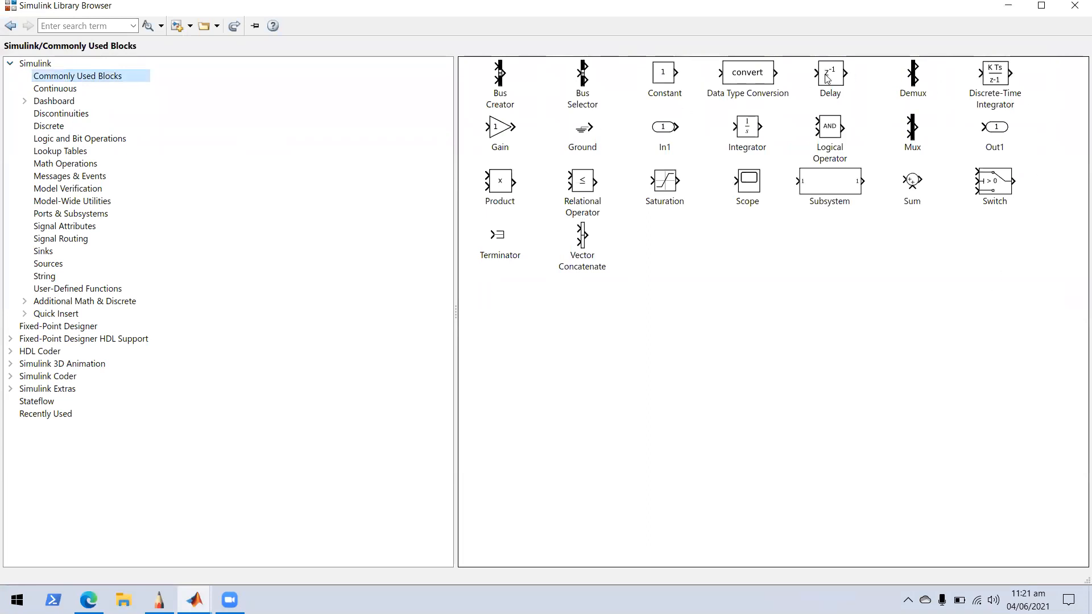
click(66, 264)
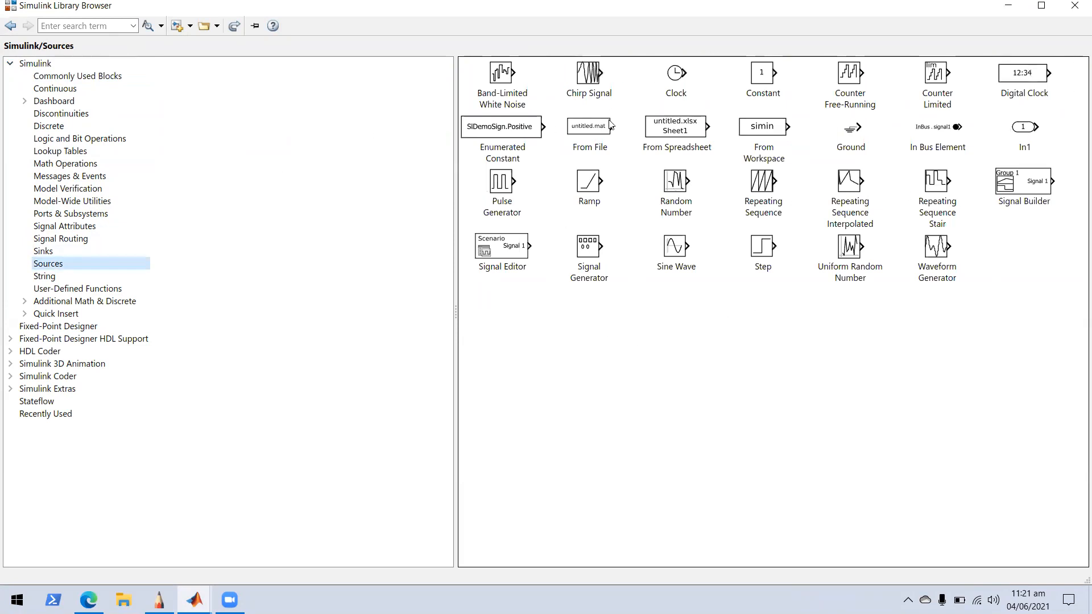
click(677, 254)
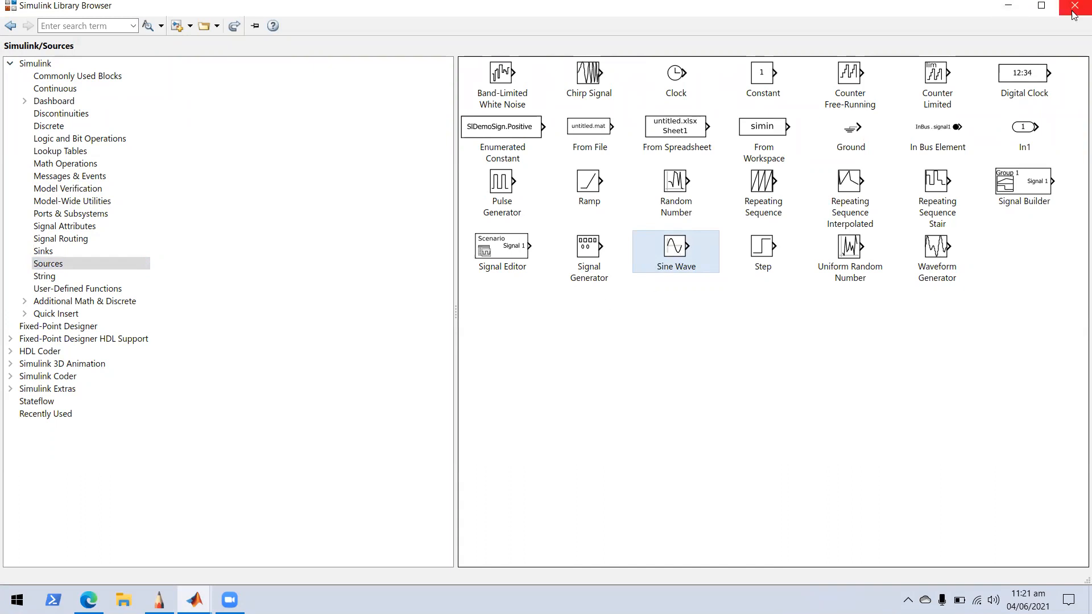
- View the Sine Wave block's parameters in the maximized library browser and return to the empty model
click(1042, 6)
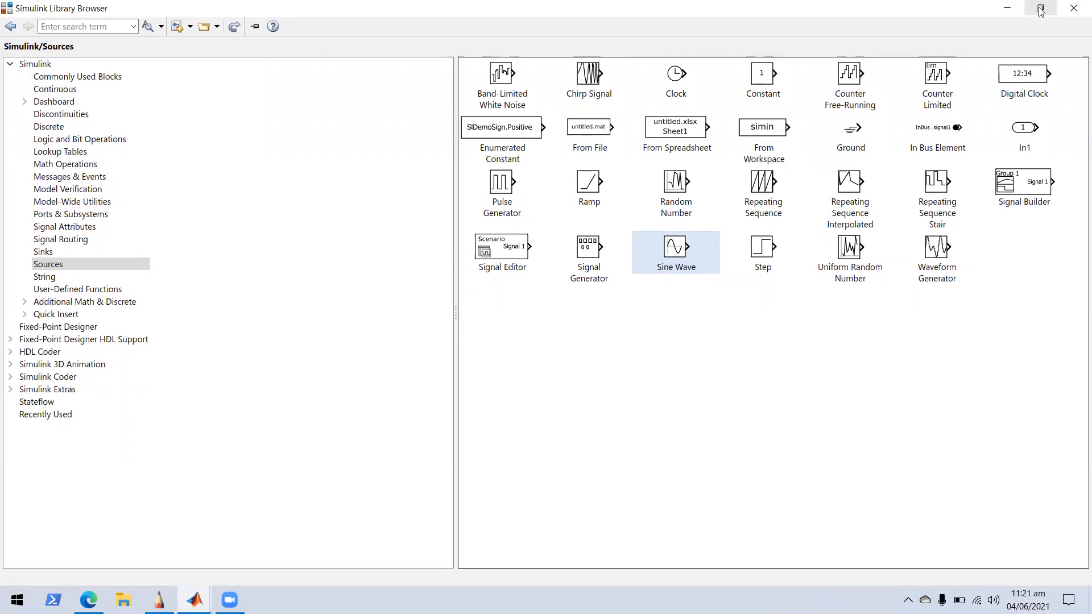
double_click(687, 267)
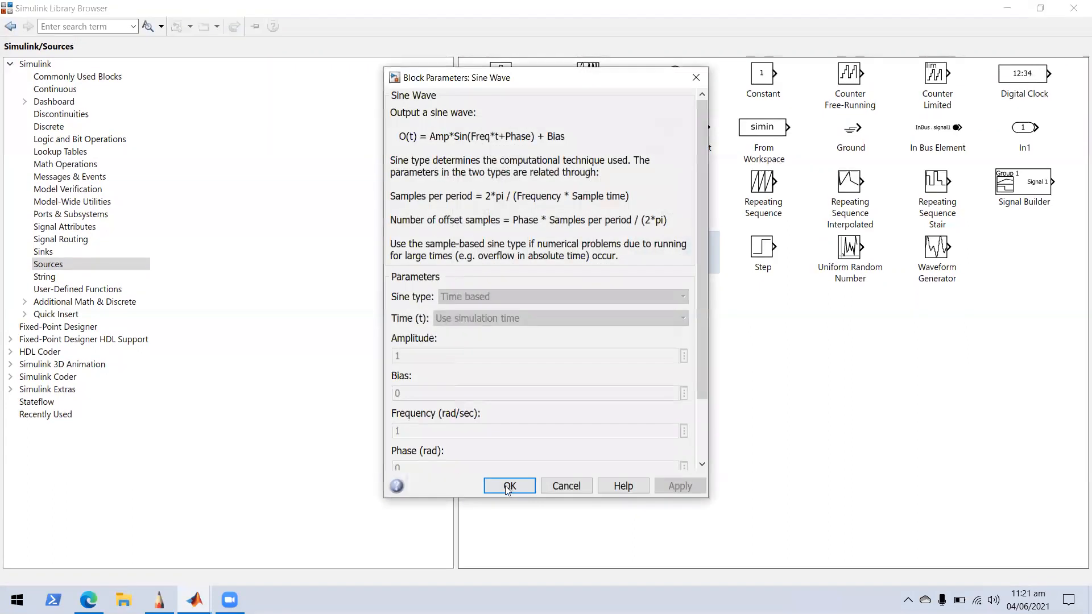
click(502, 490)
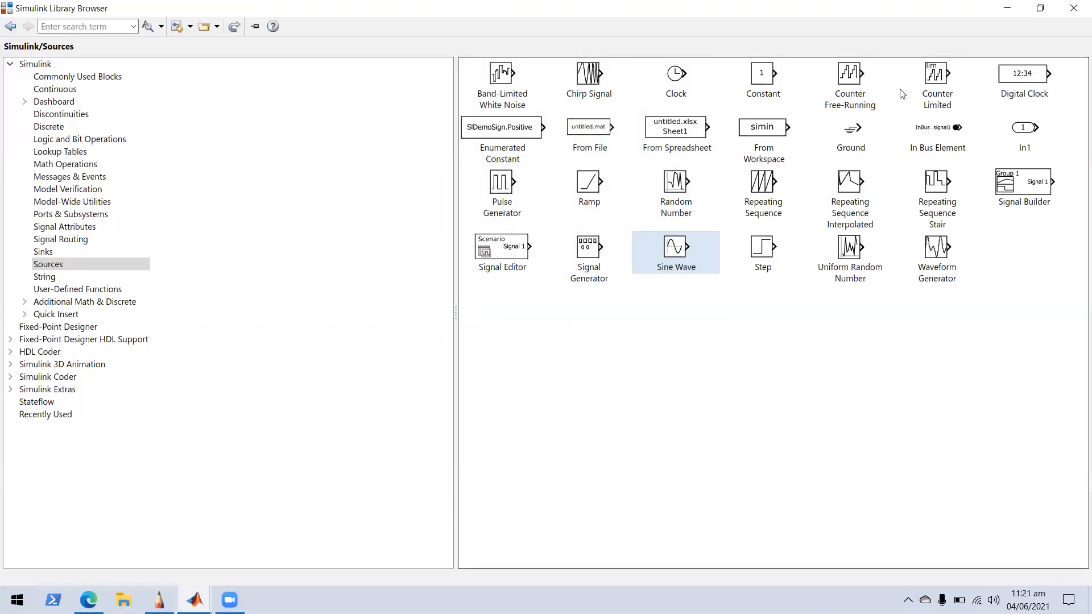
click(1075, 12)
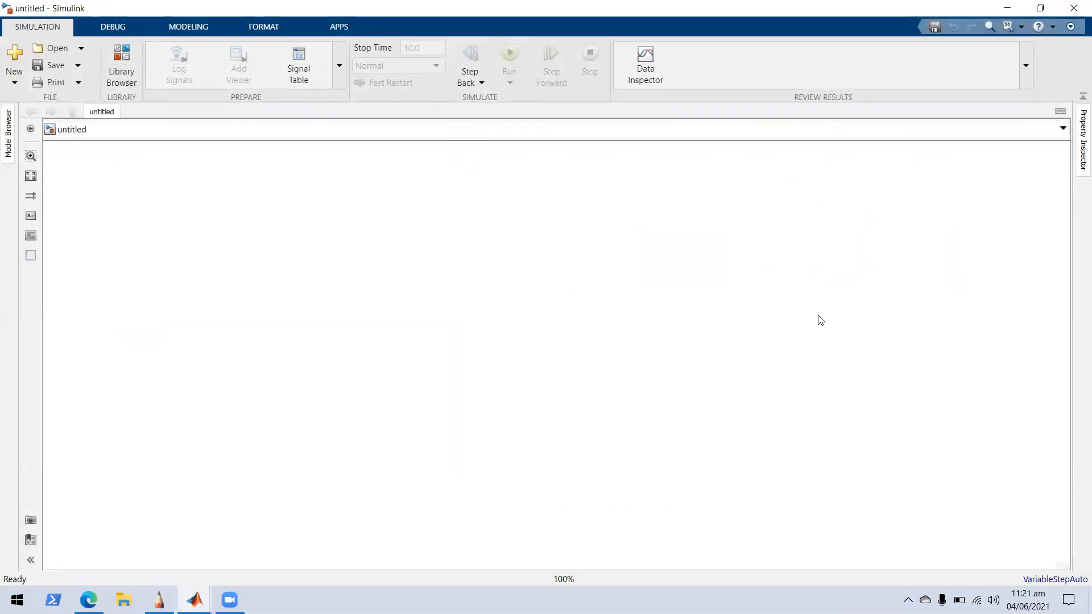
- Place a Sine Wave block from the Sources library on the model canvas and delete it again
click(120, 74)
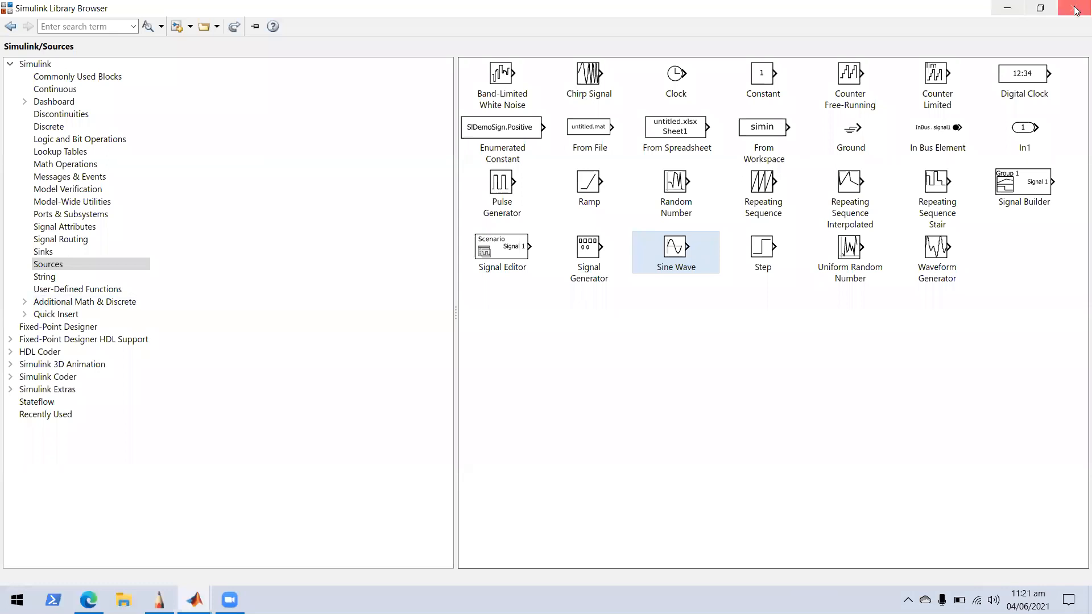
drag(1021, 152, 1054, 264)
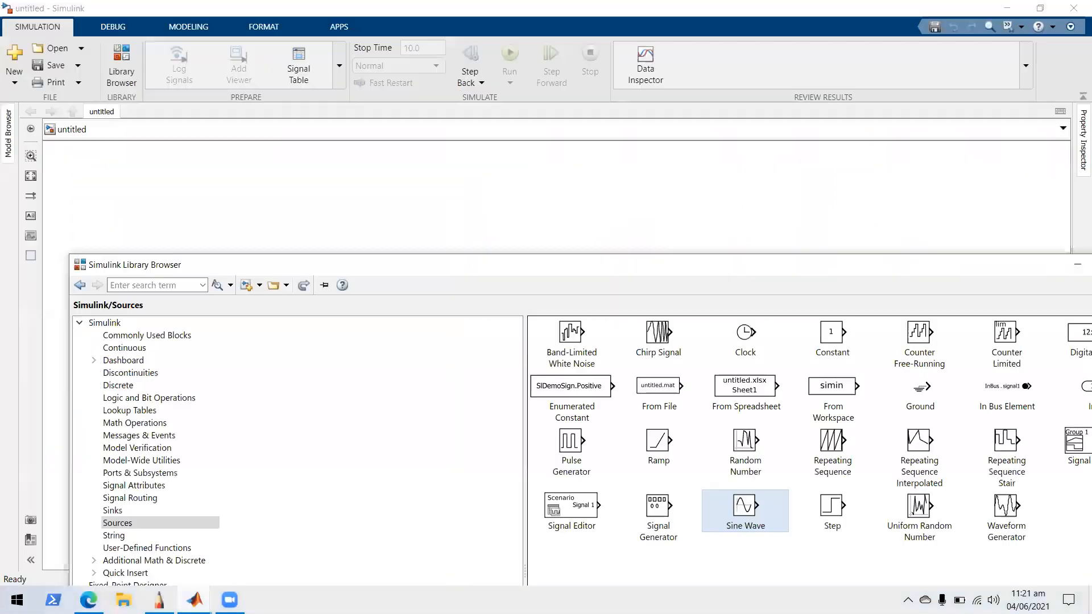
drag(734, 515, 293, 220)
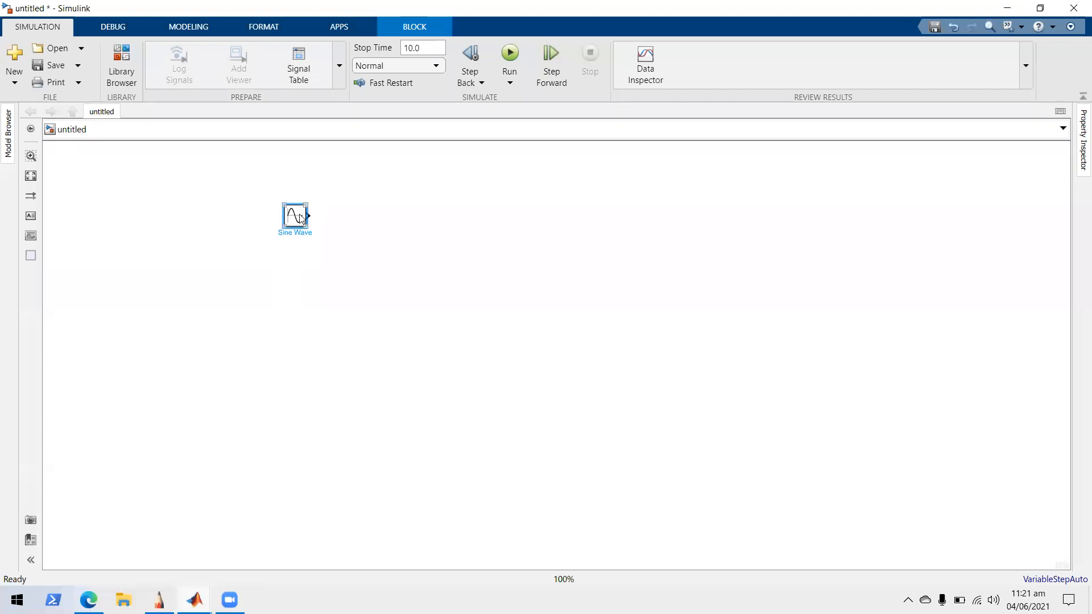
key(Delete)
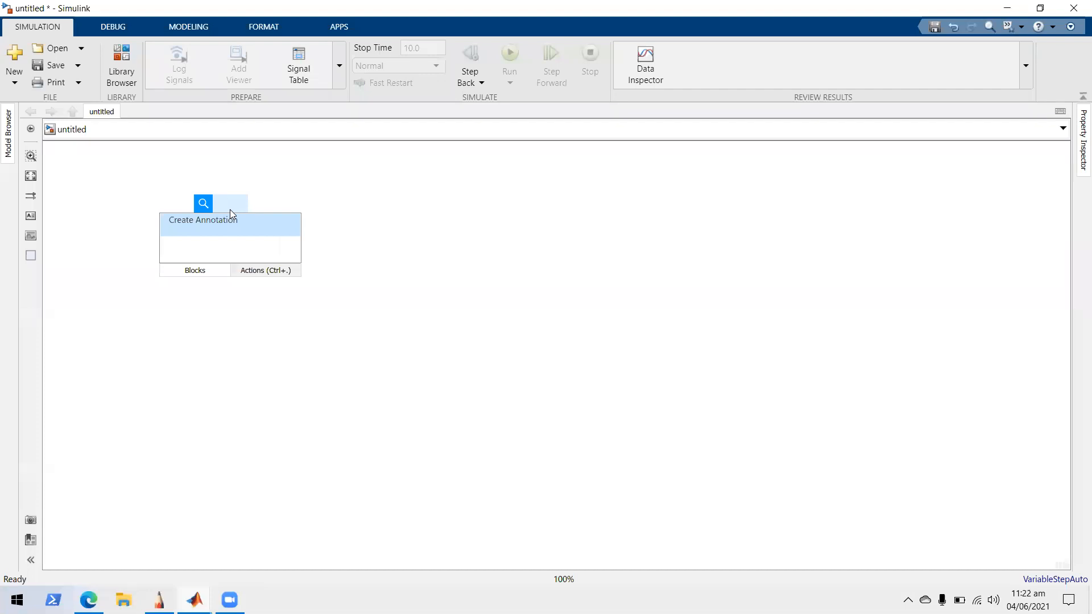
- Insert a Simulink/Sources Sine Wave block by searching for "sine" on the canvas, and position it in the model's upper-left area
text(sine)
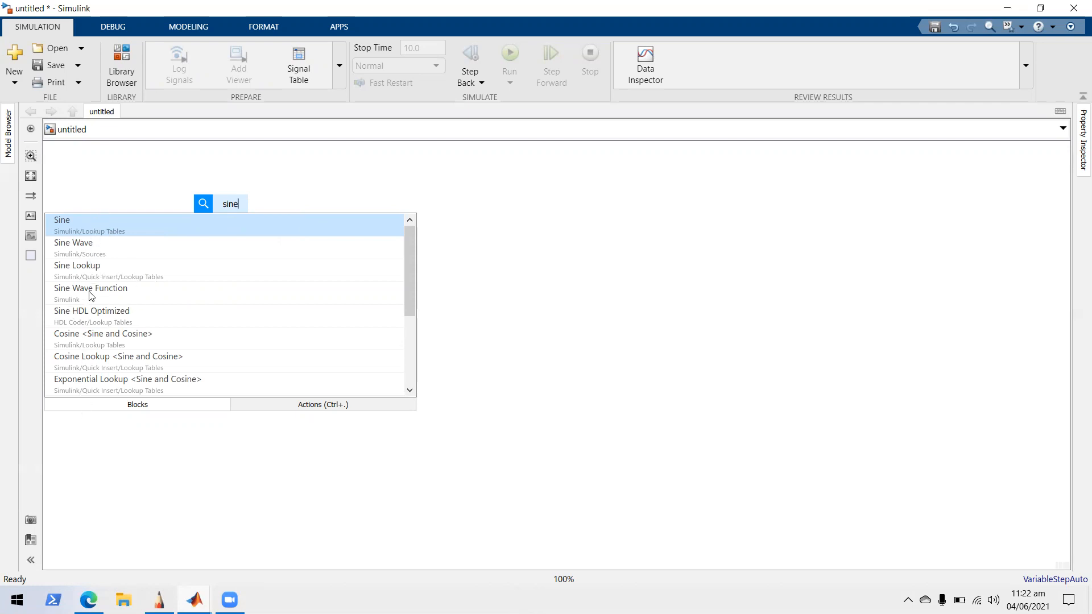
click(87, 250)
drag(237, 213, 289, 241)
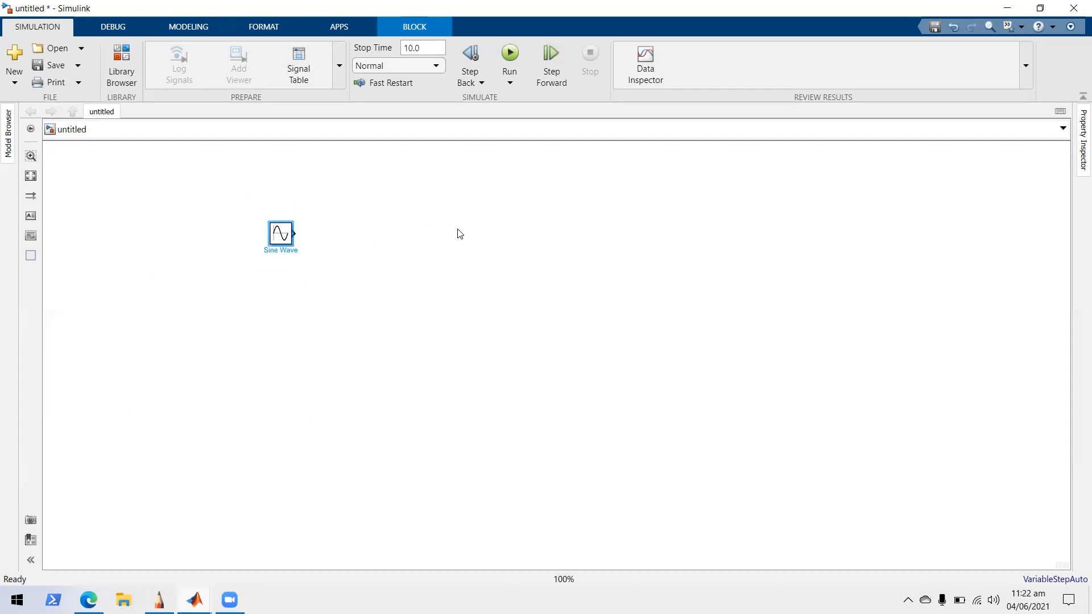
drag(279, 235, 250, 235)
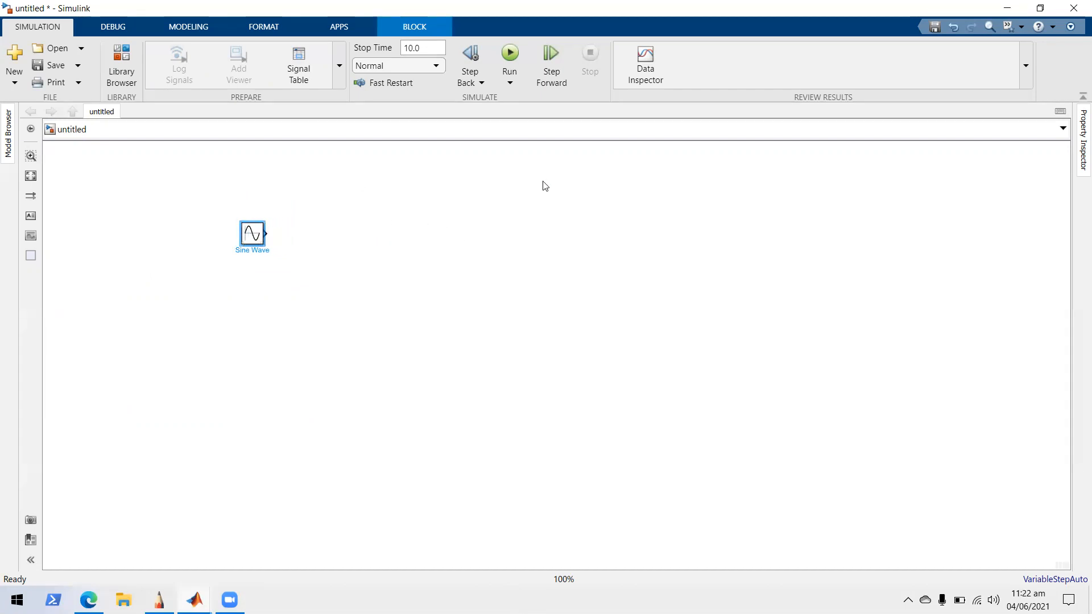
- Locate the Scope block in the Simulink Sinks library and close the library browser
click(455, 245)
double_click(423, 246)
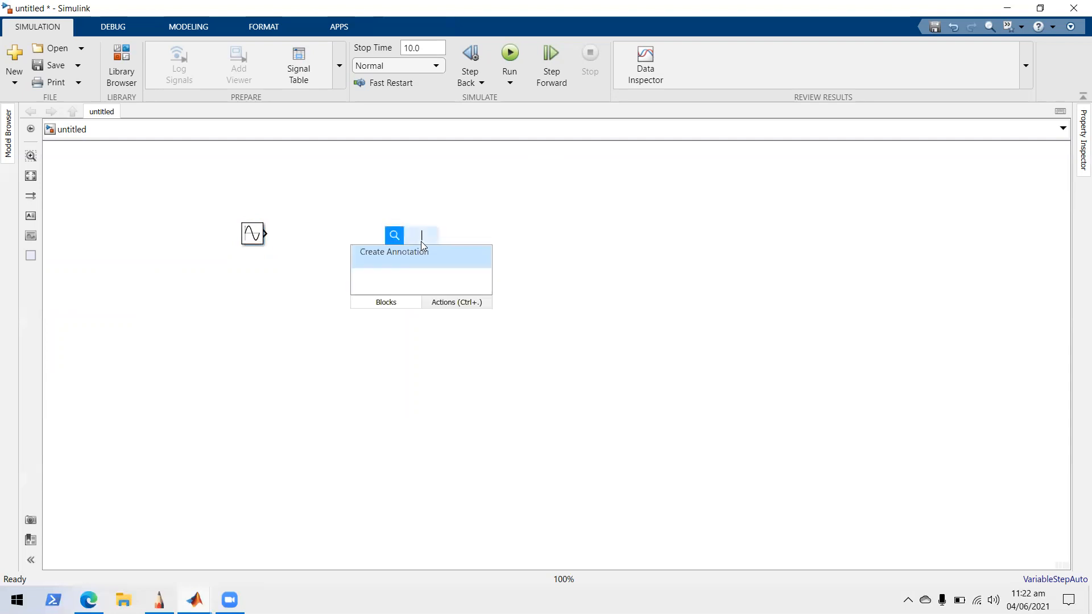
click(128, 69)
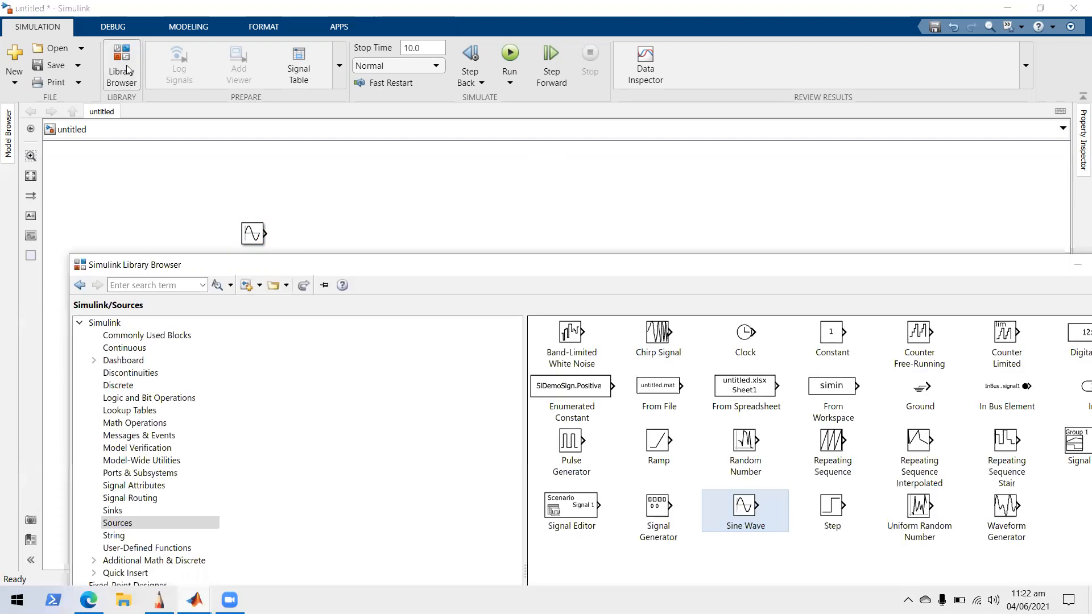
double_click(382, 267)
click(54, 251)
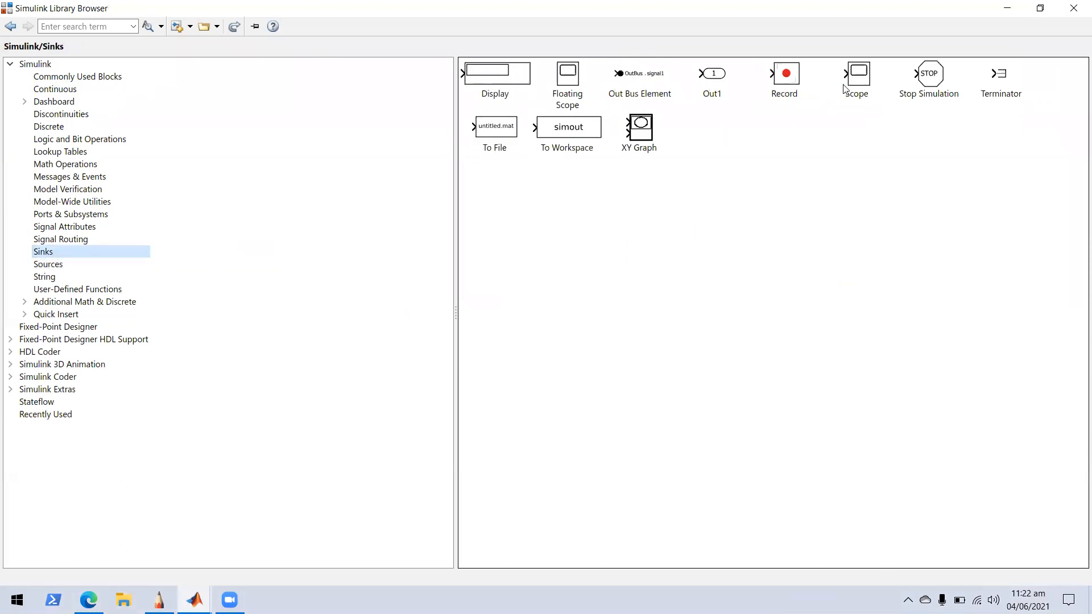
click(862, 84)
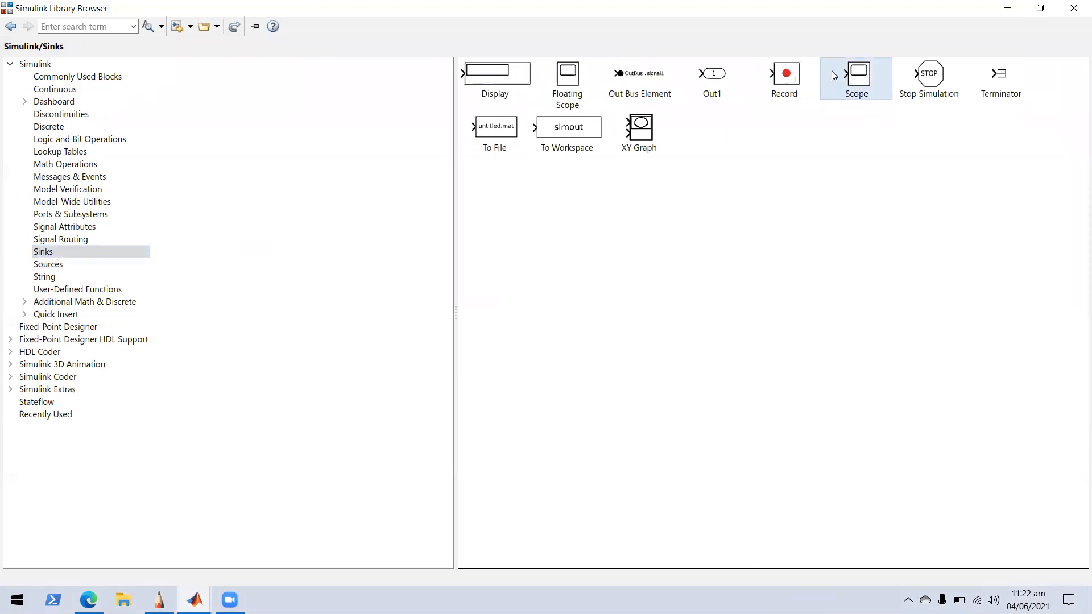
click(1074, 8)
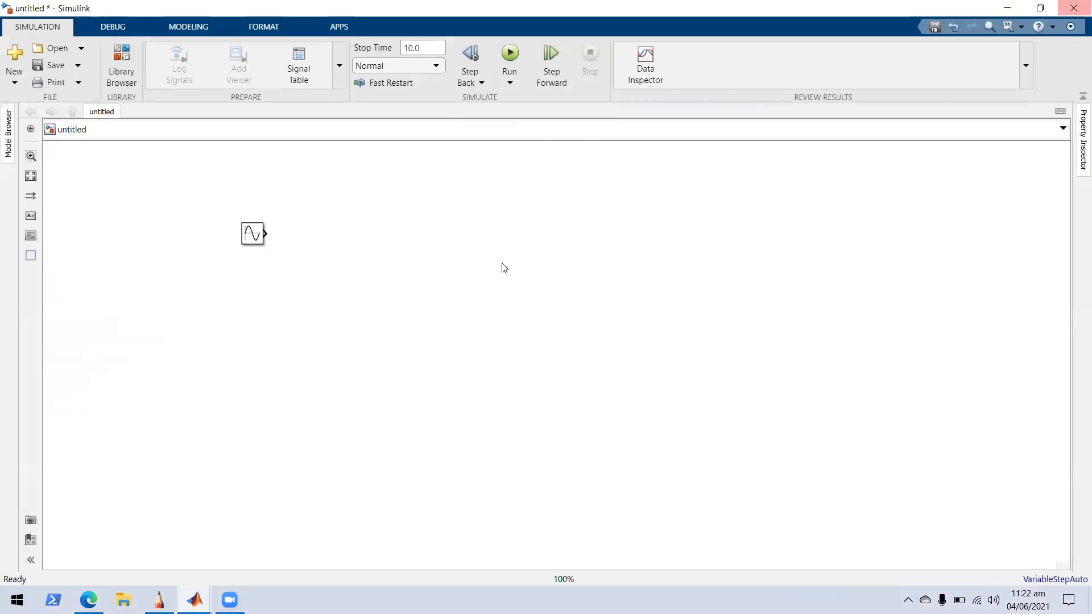
- Insert a Simulink/Sinks Scope block by searching for "scope" on the canvas, and place it to the right of the Sine Wave block
double_click(374, 220)
text(scope)
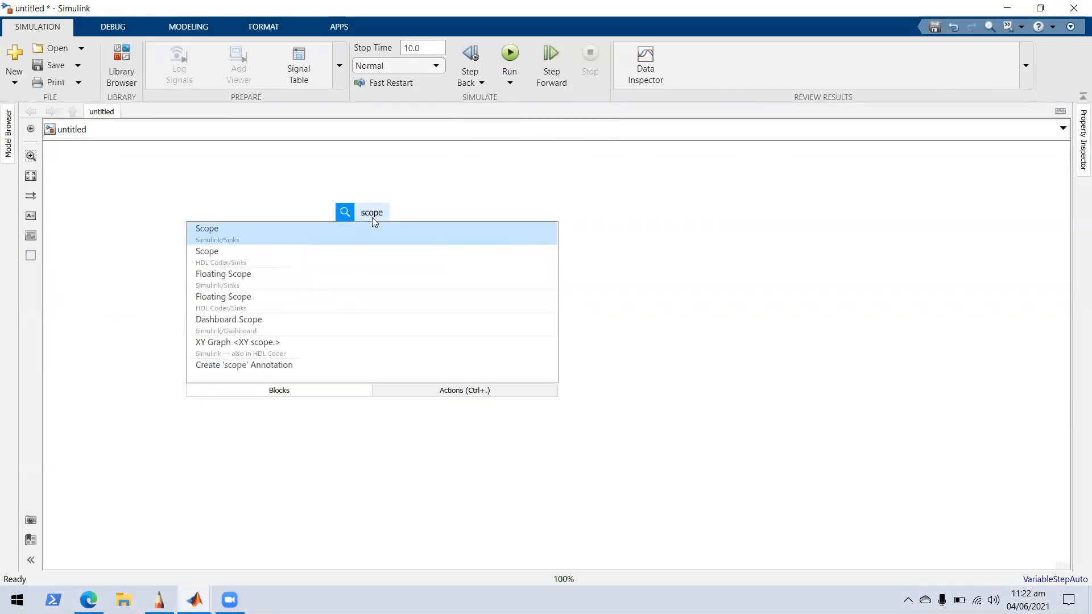
click(330, 229)
drag(379, 224, 430, 239)
- Fit the model to the view and connect the Sine Wave block's output to the Scope's input
click(31, 177)
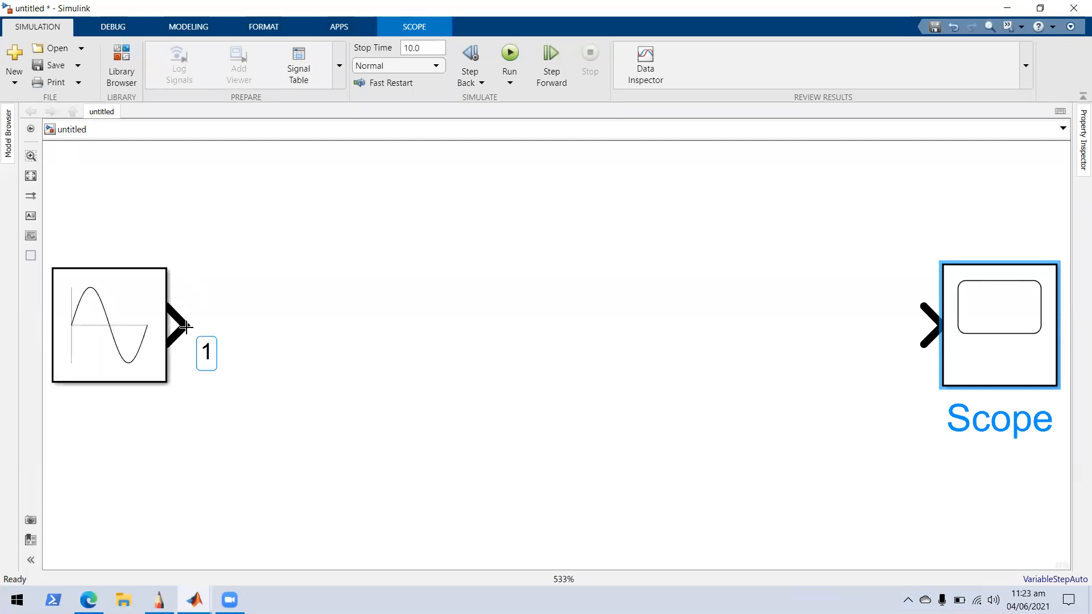
drag(940, 319, 180, 323)
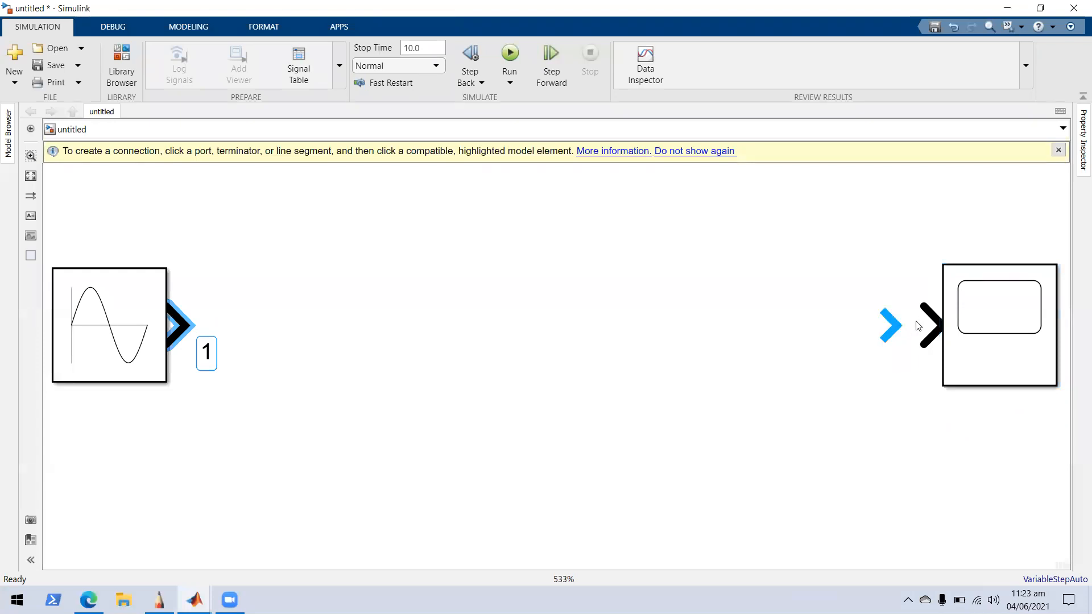
click(891, 326)
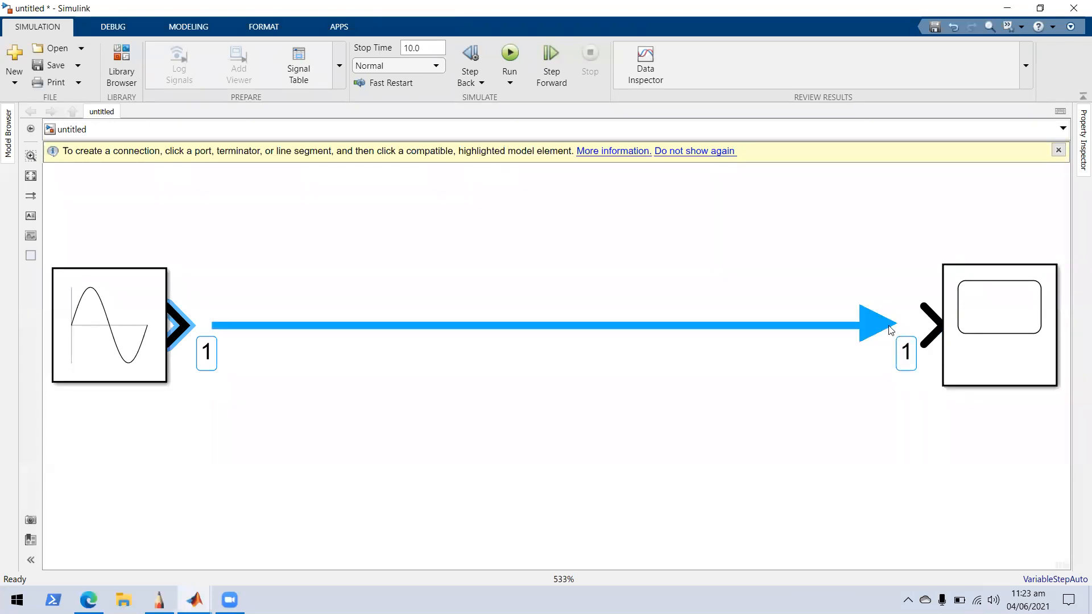
- Finish connecting the Sine Wave output to the Scope input, and review the Sine Wave block's parameters
click(891, 330)
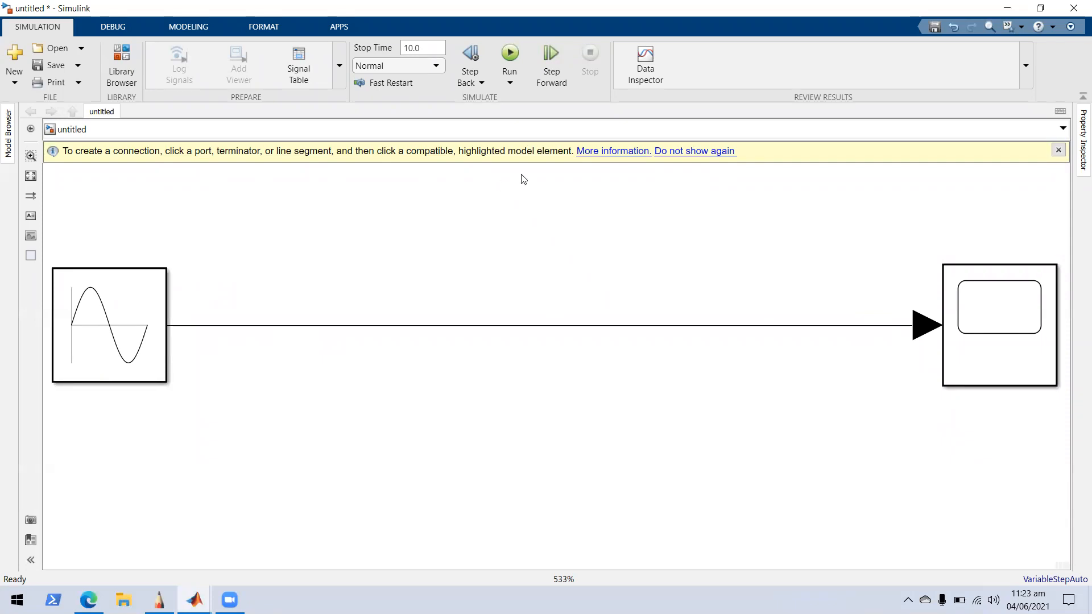
click(121, 317)
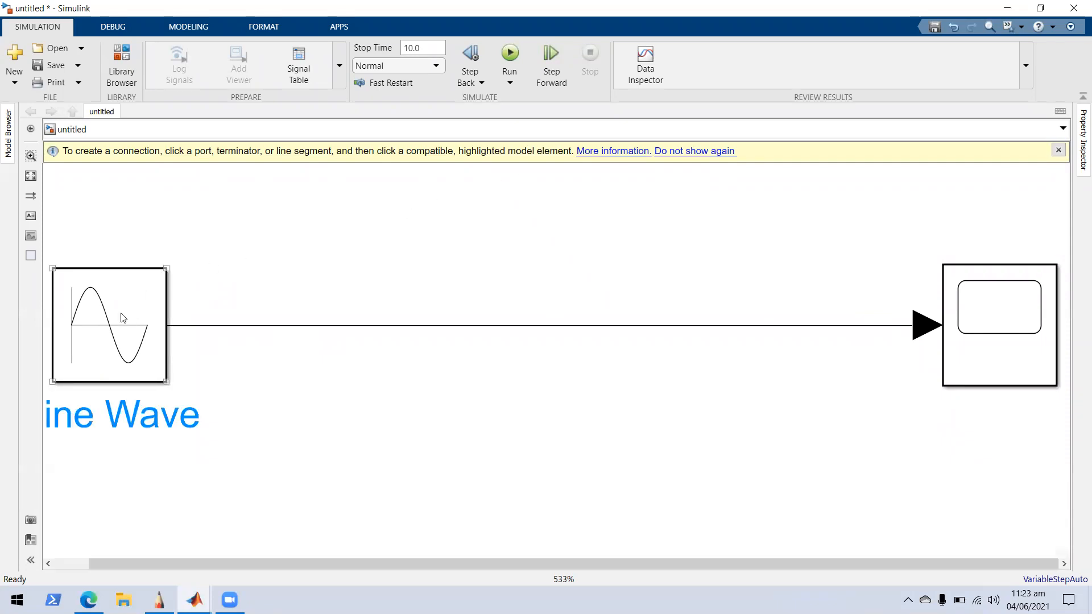
double_click(122, 317)
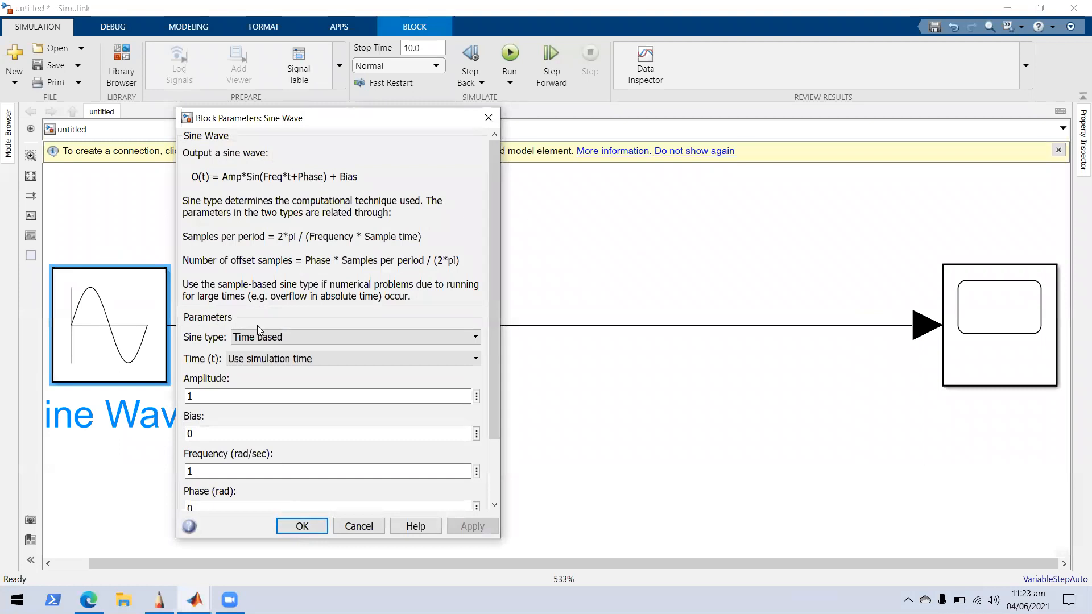
drag(496, 344, 483, 422)
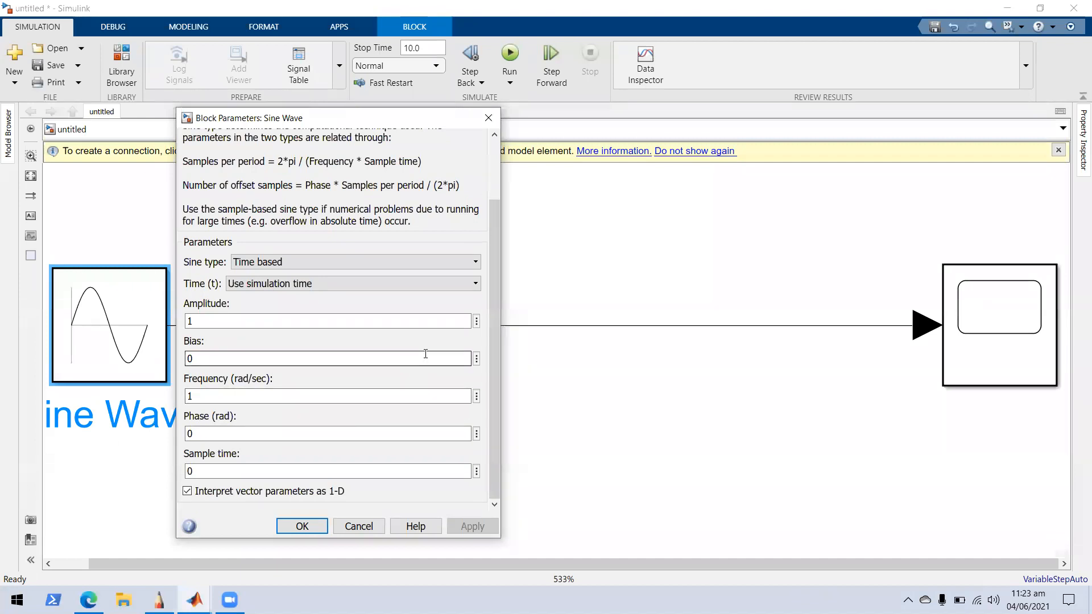
click(302, 526)
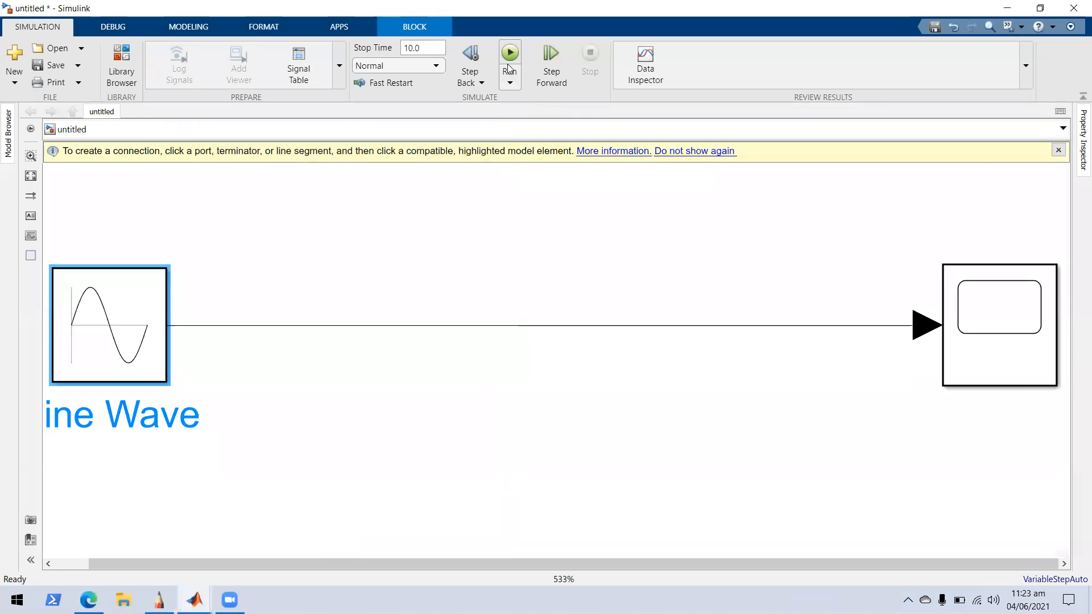
- Run the simulation and open the Scope to display the sine signal
click(509, 67)
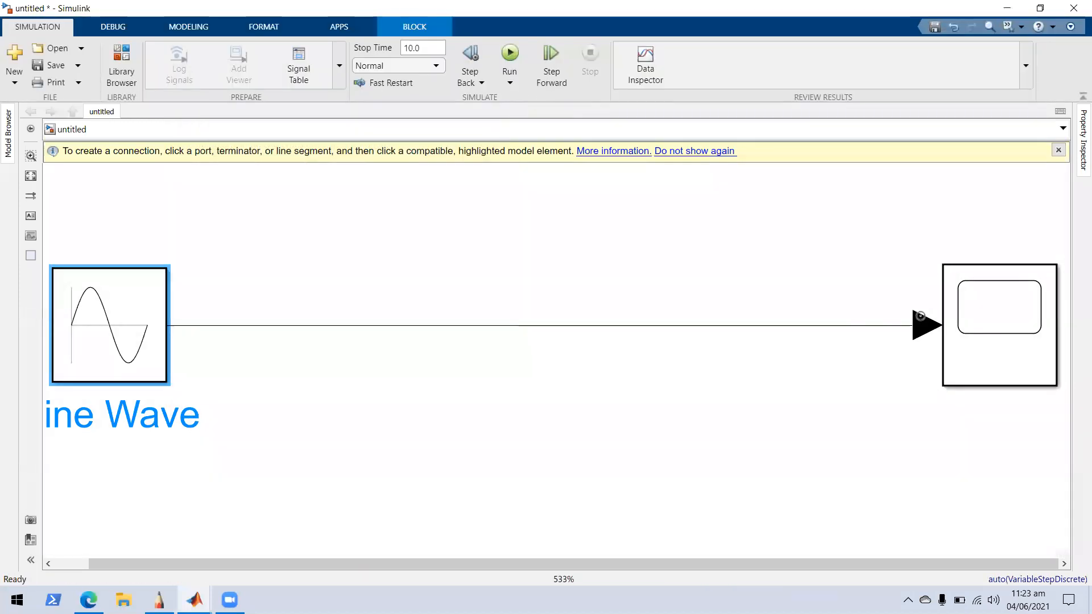
click(982, 287)
double_click(983, 287)
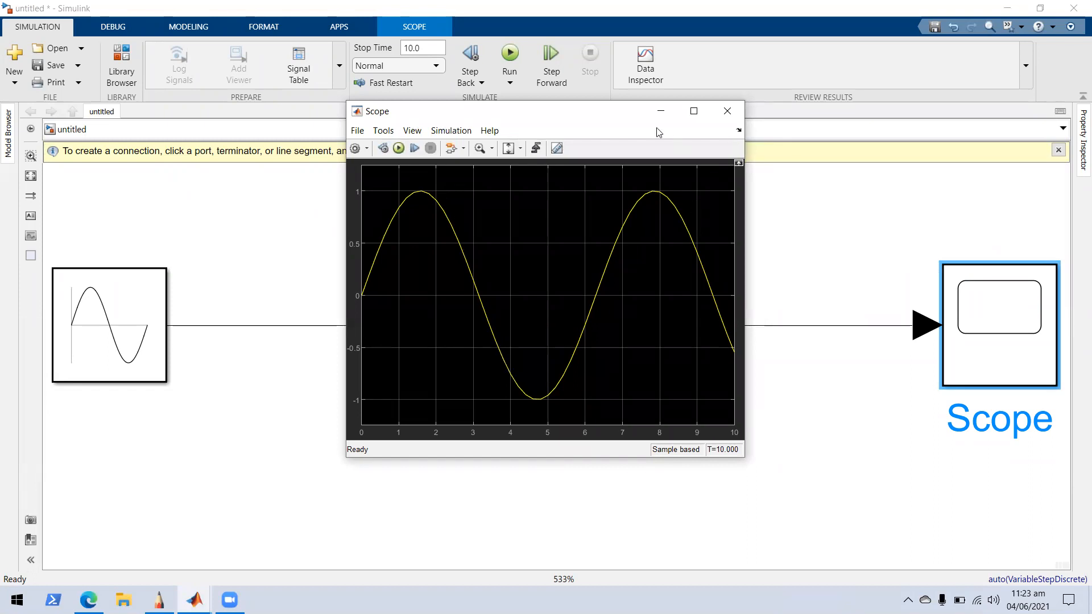
- Tile the Scope window beside the Simulink model window and fit the model to its view
drag(595, 112, 600, 112)
key(super+Right)
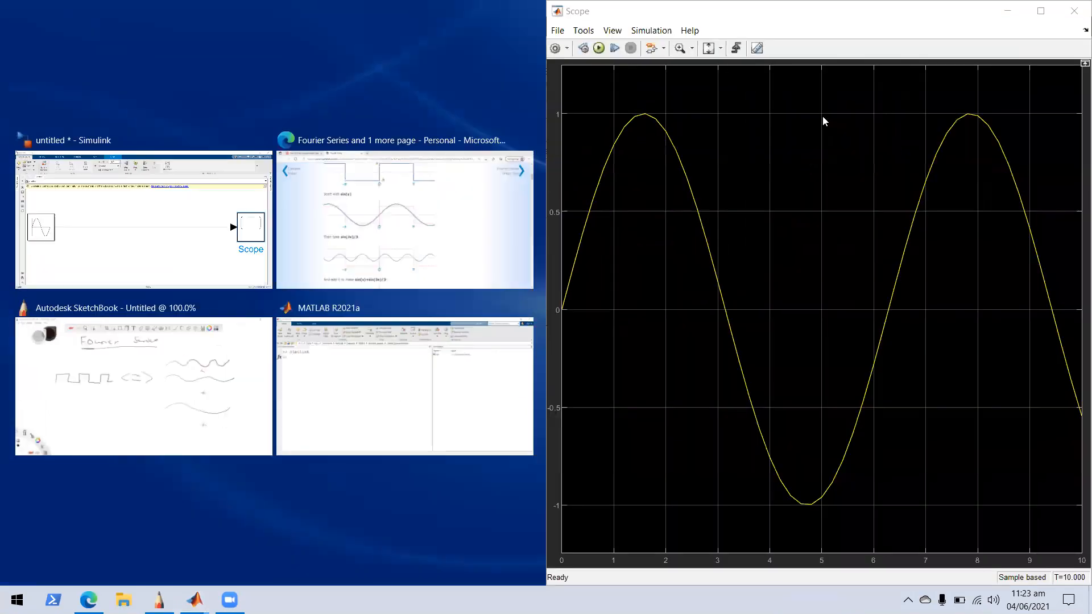
click(146, 223)
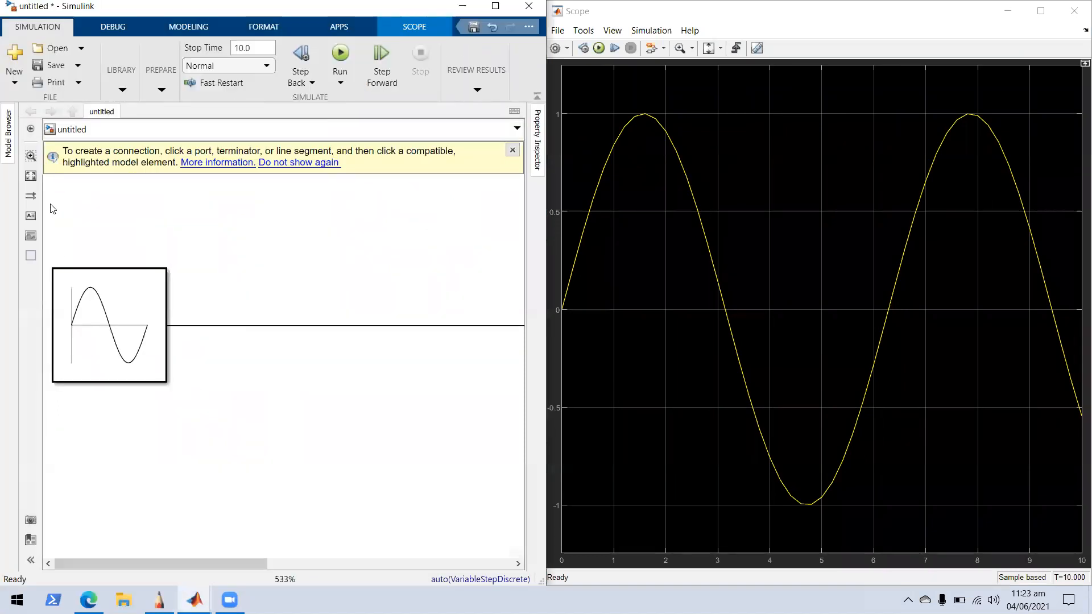
click(31, 176)
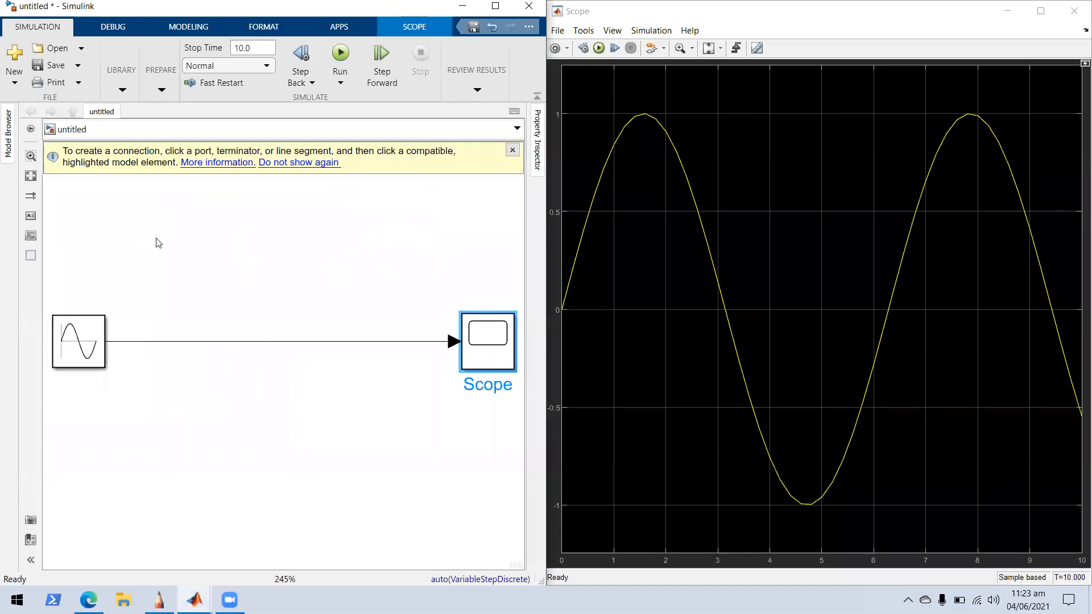
- Set the Sine Wave block's amplitude to 2
click(93, 342)
double_click(93, 341)
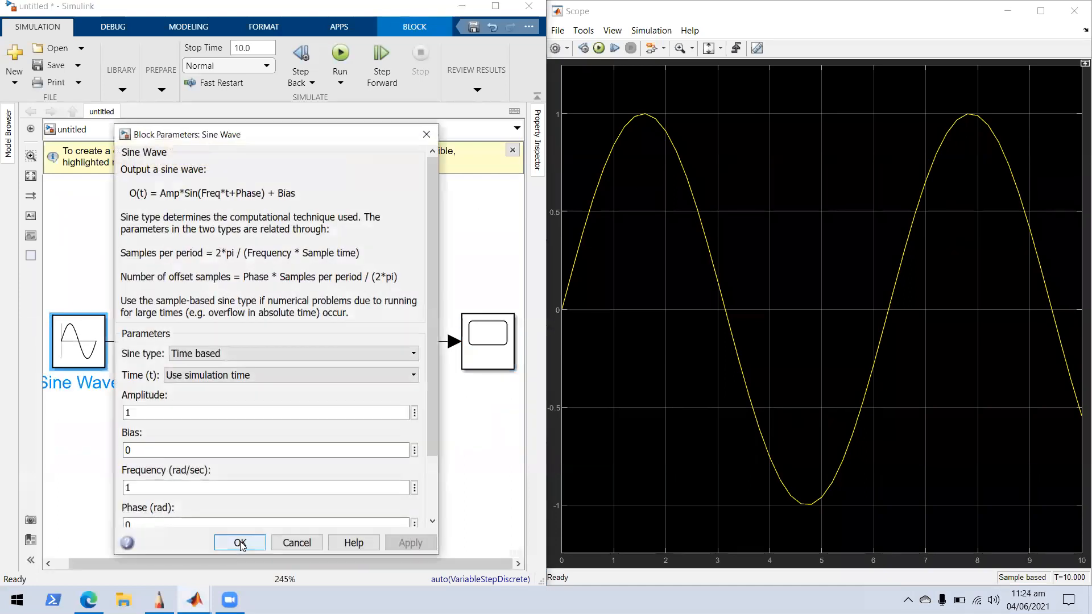
double_click(201, 410)
text(2)
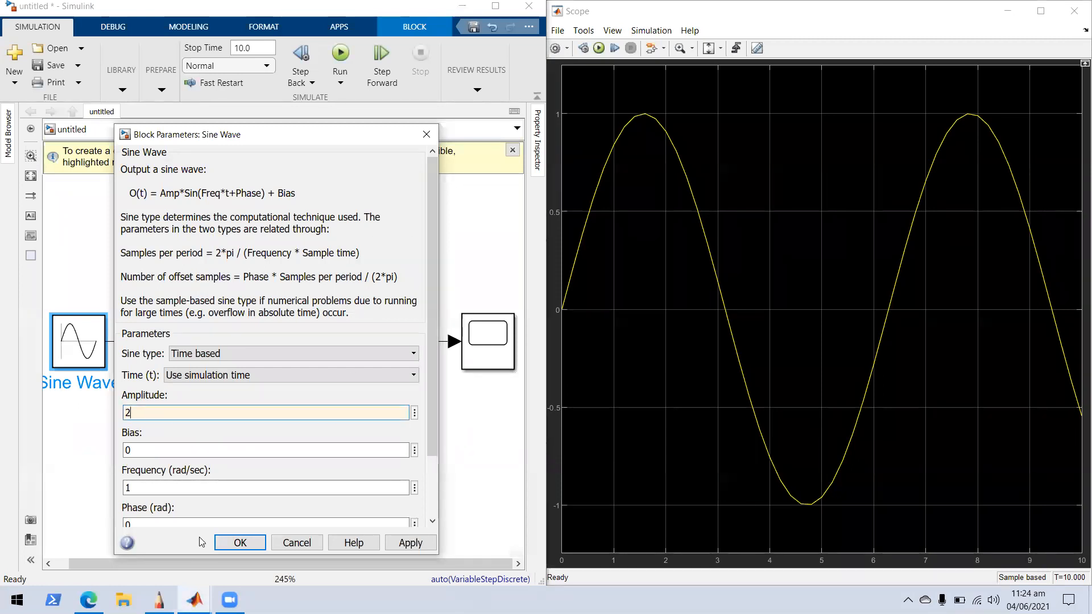
click(228, 544)
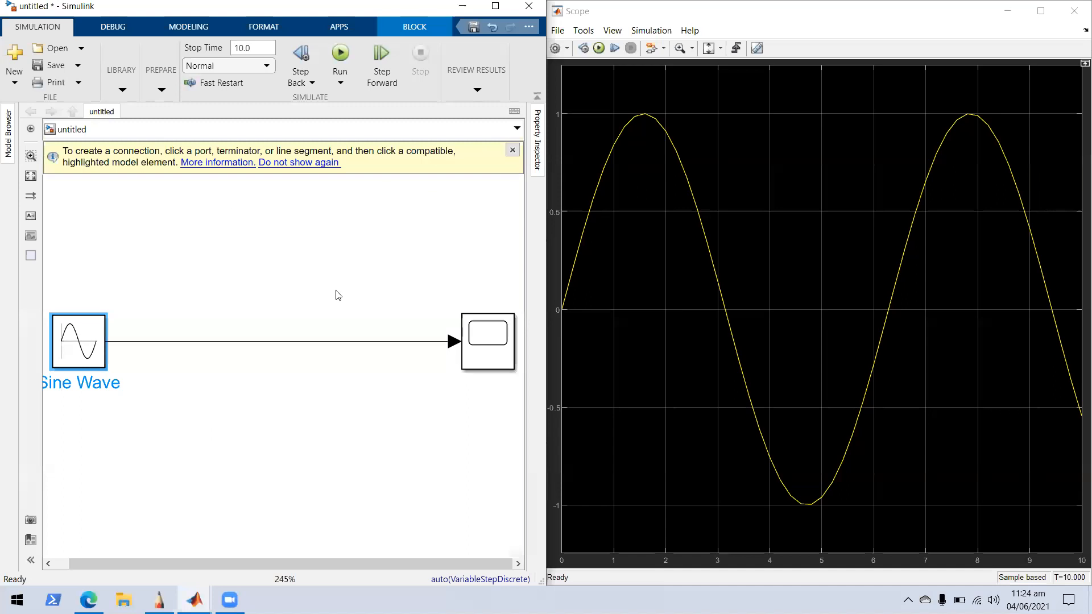
- Switch to Autodesk SketchBook and handwrite "sin x" with the pencil below the square wave sketch
click(158, 600)
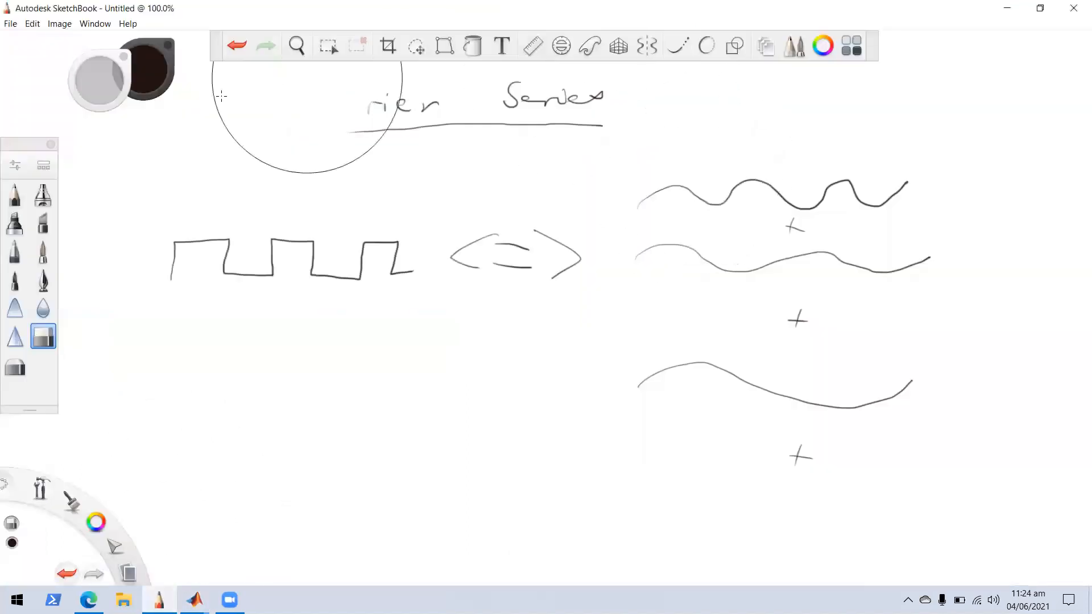
click(14, 194)
drag(296, 391, 272, 416)
mouse_move(300, 398)
mouse_down()
mouse_move(301, 416)
mouse_move(323, 401)
mouse_move(342, 417)
mouse_up()
mouse_move(362, 397)
mouse_down()
mouse_move(362, 416)
mouse_move(391, 416)
mouse_up()
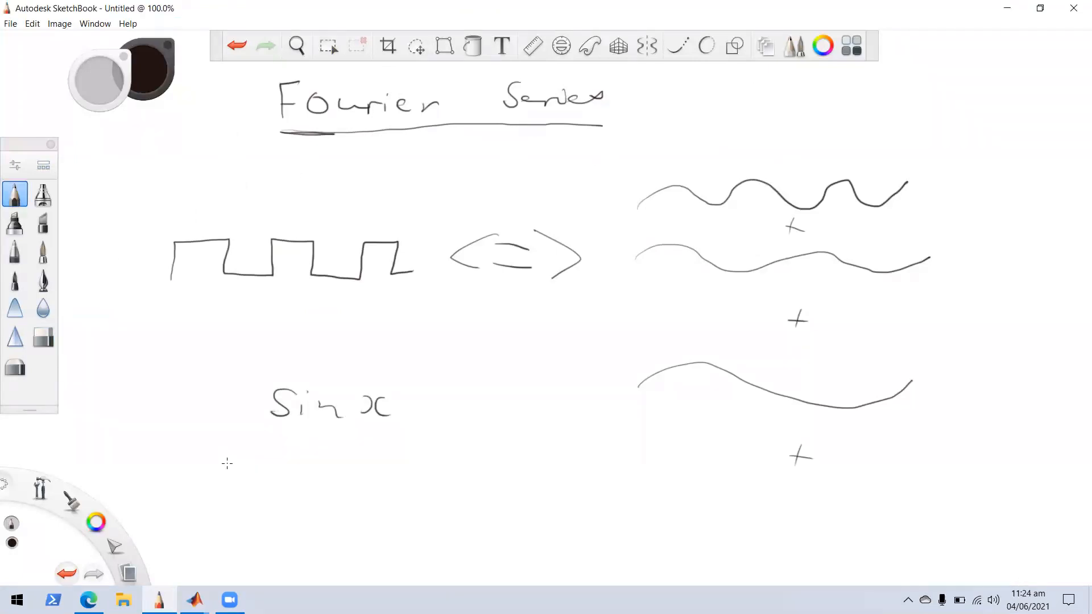
- Handwrite "2 sin x" below "sin x", and under it "2·(1) = 2" with the product underlined
mouse_move(254, 462)
mouse_down()
mouse_move(253, 480)
mouse_move(285, 481)
mouse_up()
mouse_move(301, 462)
mouse_down()
mouse_move(285, 481)
mouse_move(308, 466)
mouse_move(360, 479)
mouse_up()
drag(378, 467, 381, 473)
mouse_move(326, 514)
mouse_down()
mouse_move(325, 525)
mouse_move(298, 527)
mouse_move(325, 533)
mouse_up()
click(310, 526)
mouse_move(344, 510)
mouse_down()
mouse_move(328, 533)
mouse_move(274, 538)
mouse_up()
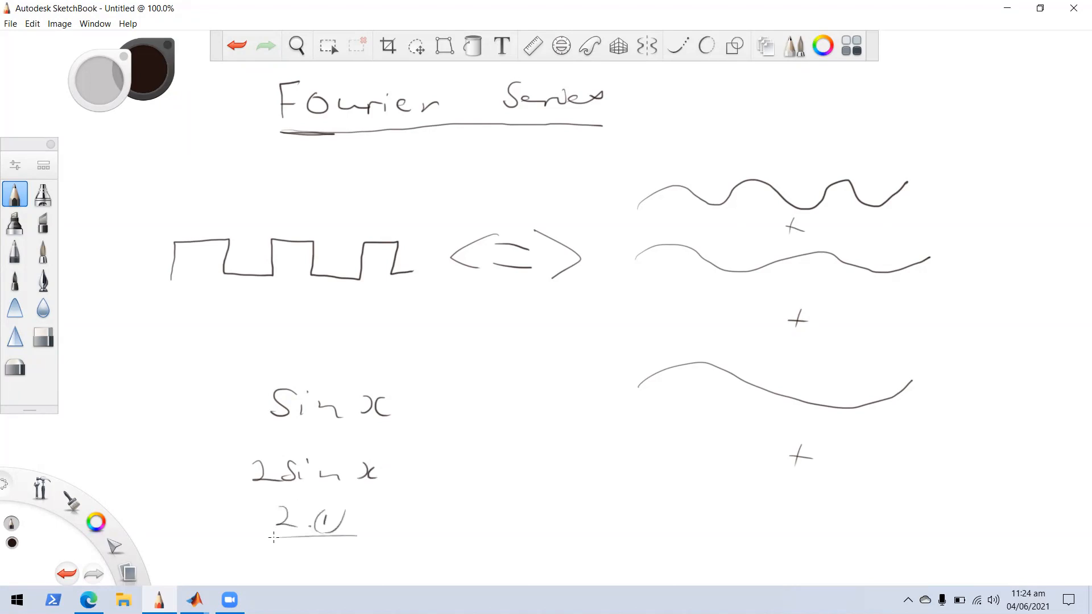
drag(378, 530, 393, 534)
drag(410, 520, 434, 534)
- Add small marks and "= 1" by the first sine expression, and insert n before x in both expressions
mouse_move(325, 428)
mouse_down()
mouse_move(321, 438)
mouse_move(356, 445)
mouse_up()
click(335, 436)
drag(419, 419, 433, 419)
drag(418, 428, 454, 432)
mouse_move(343, 412)
mouse_down()
mouse_move(351, 400)
mouse_move(360, 412)
mouse_up()
drag(347, 469, 355, 480)
drag(355, 480, 341, 484)
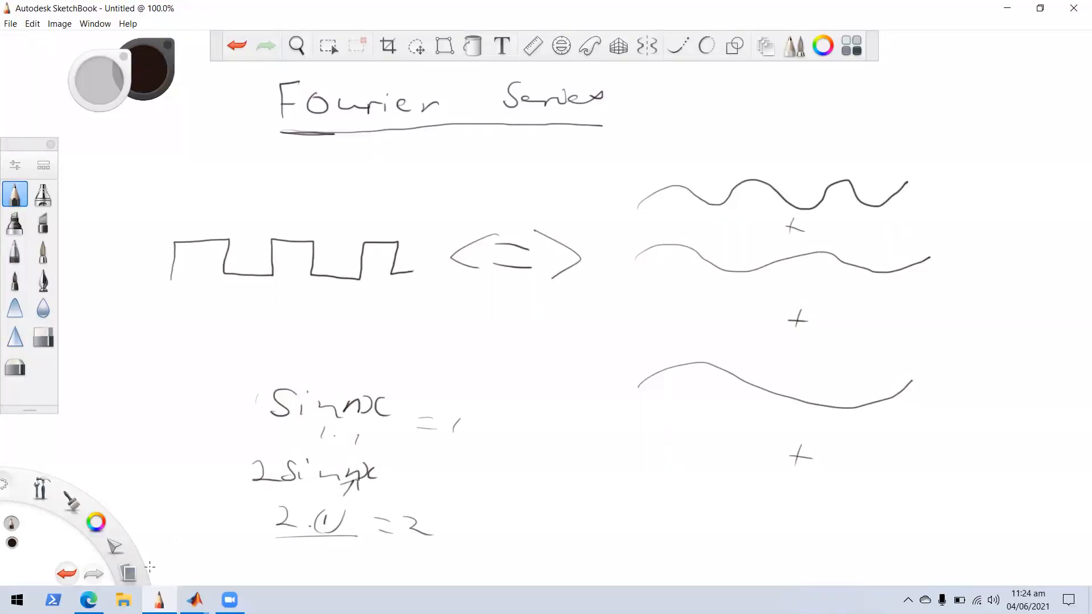
- Switch back to the Simulink model and check the Sine Wave block's parameters
click(88, 599)
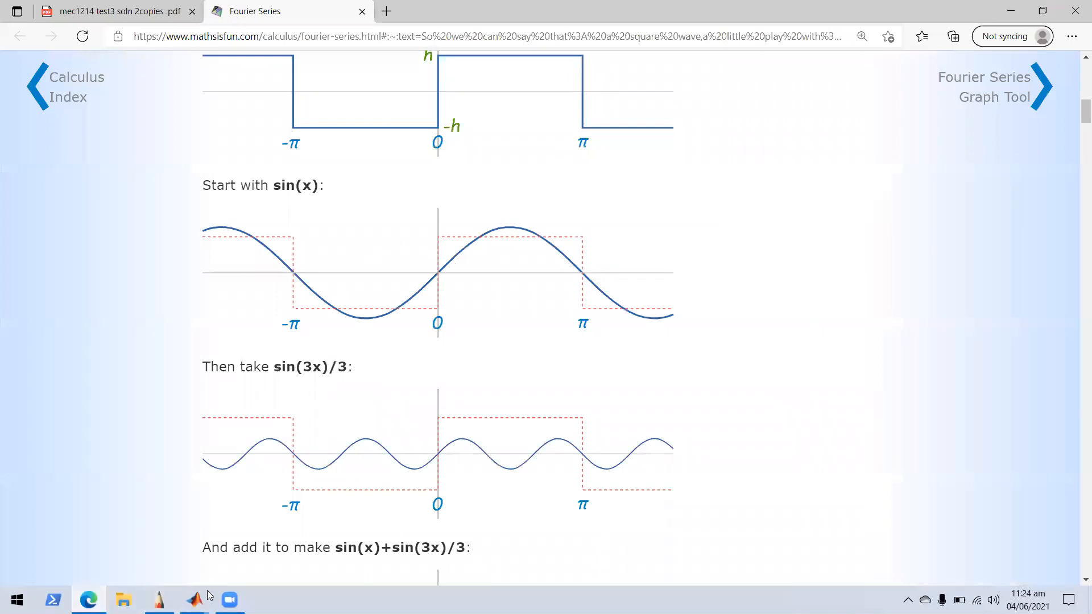
mouse_move(194, 599)
click(149, 560)
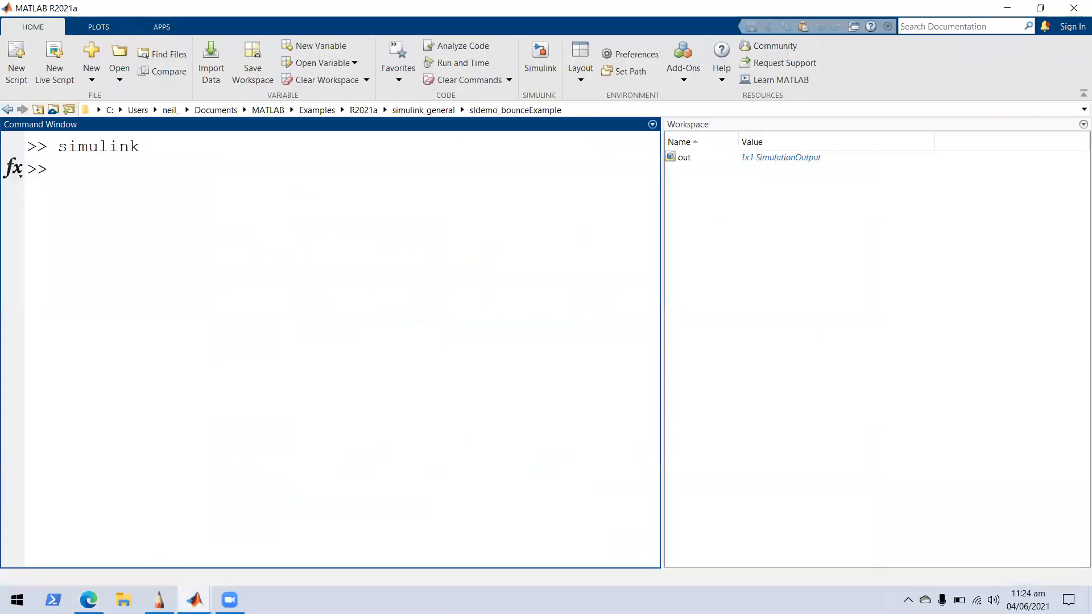
click(246, 552)
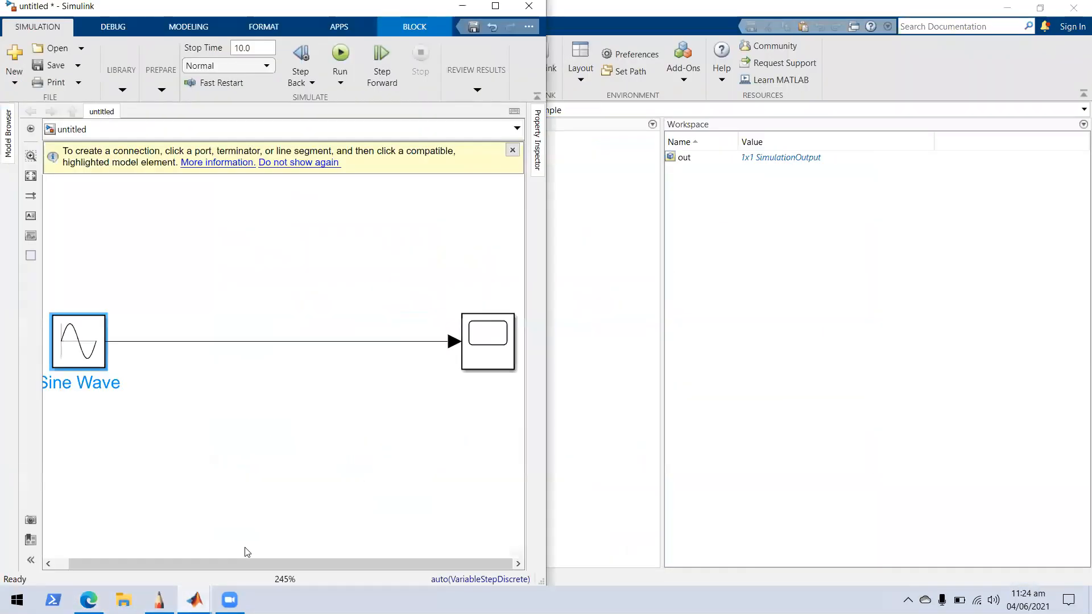
double_click(83, 355)
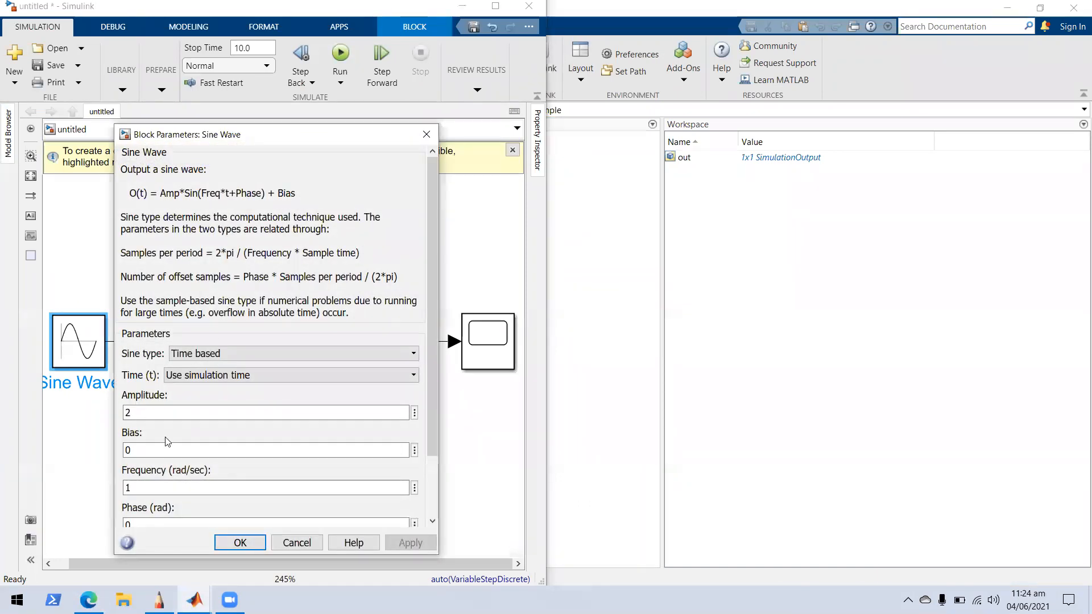
click(426, 134)
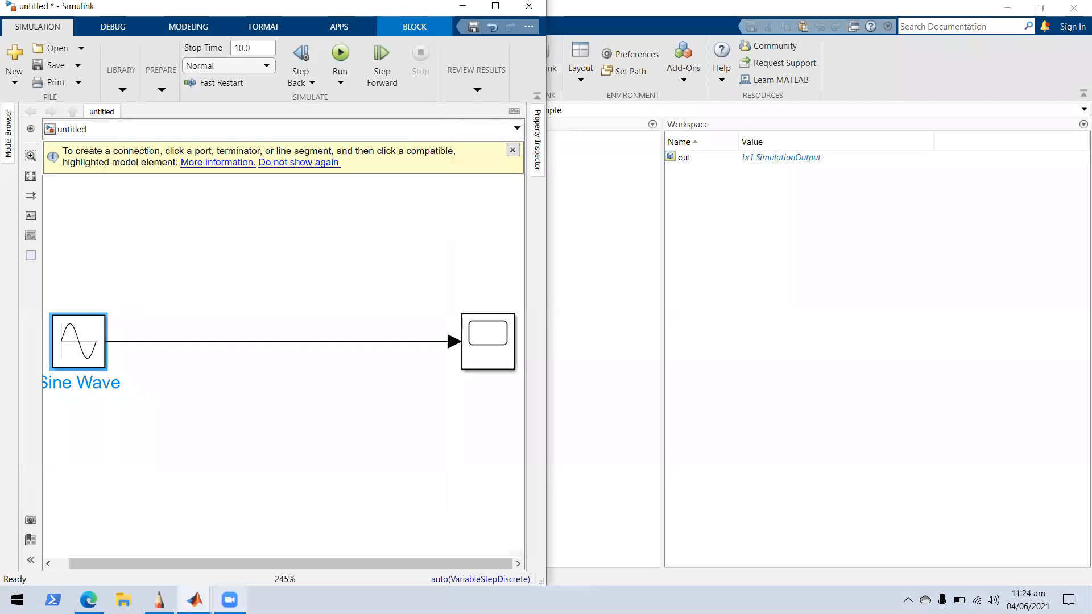
- Bring the Scope window back beside the model, dismiss the connection hint, and rerun the simulation
mouse_move(195, 600)
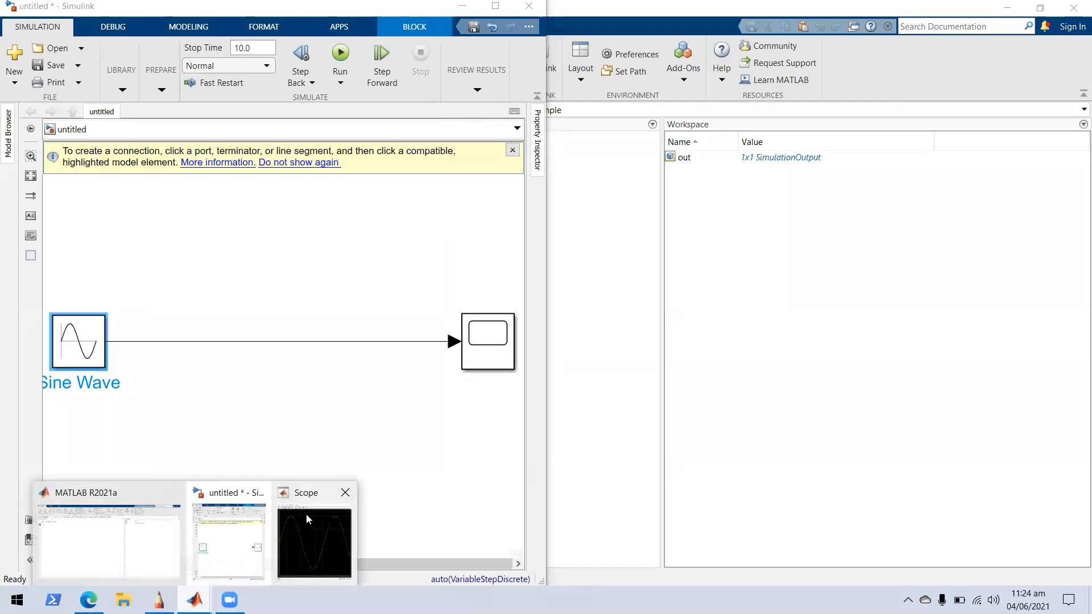
click(306, 513)
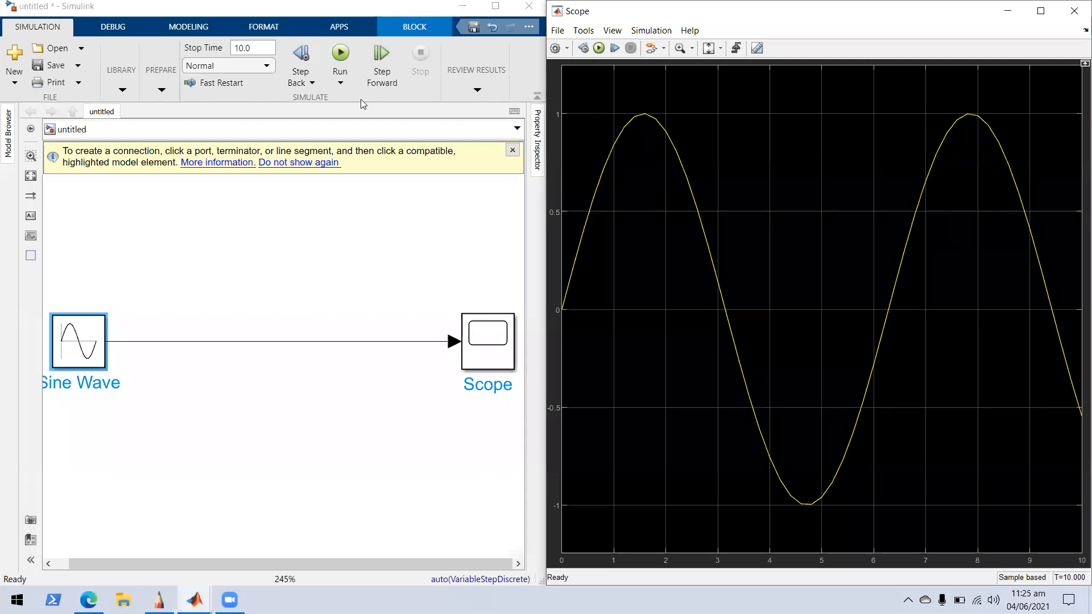
click(512, 149)
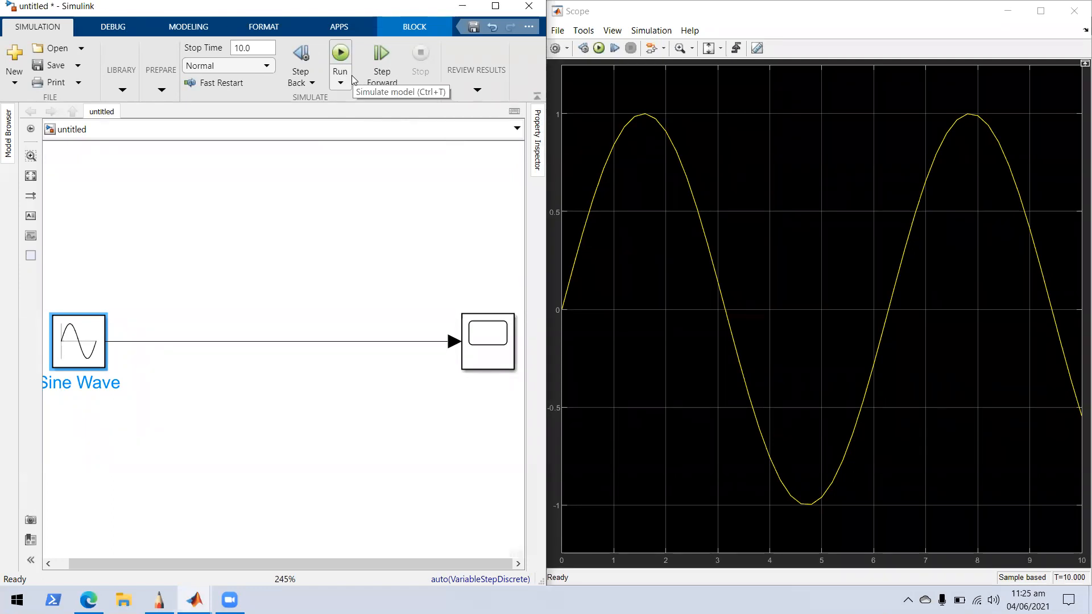
click(340, 54)
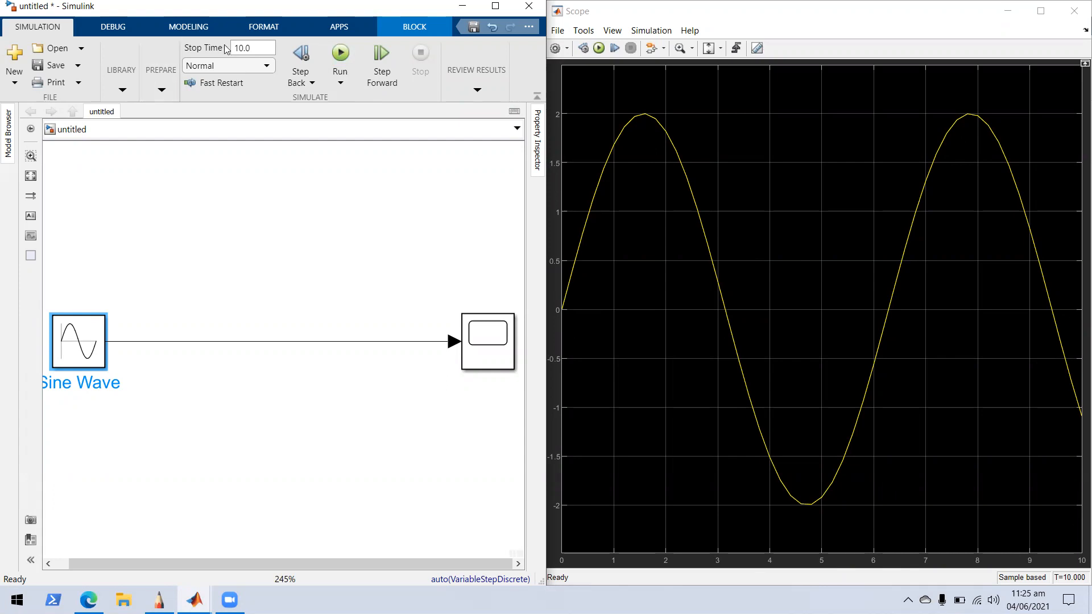
- In SketchBook, sketch a waveform with a tall first peak and ripples flattening out, above a horizontal axis labelled 1, 5, 1
click(262, 46)
click(159, 600)
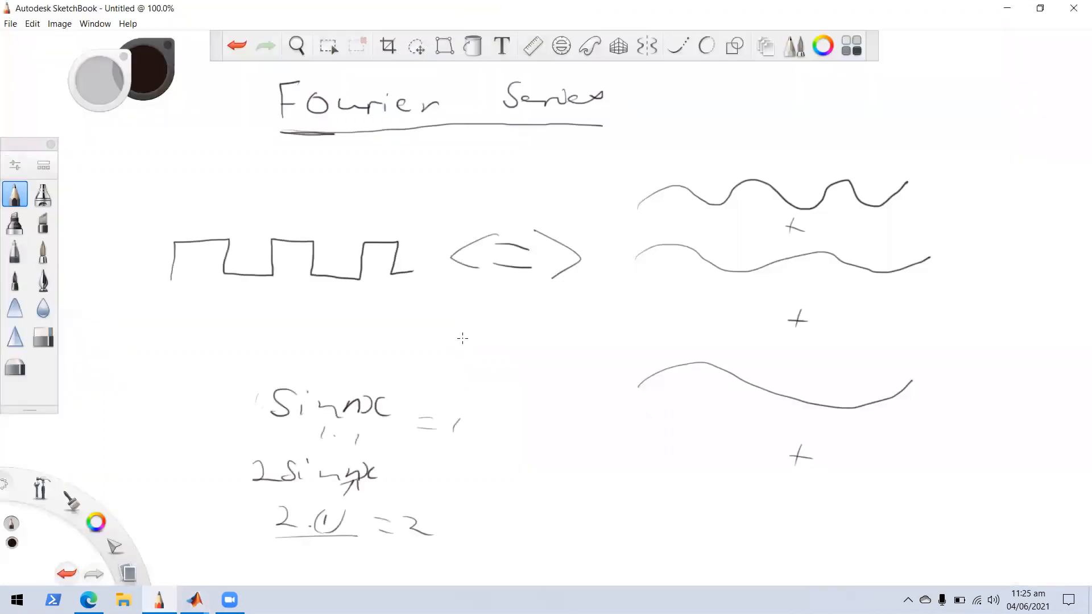
mouse_move(555, 522)
mouse_down()
mouse_move(567, 456)
mouse_move(571, 507)
mouse_move(592, 510)
mouse_move(597, 494)
mouse_move(614, 516)
mouse_move(637, 487)
mouse_move(647, 515)
mouse_move(794, 517)
mouse_up()
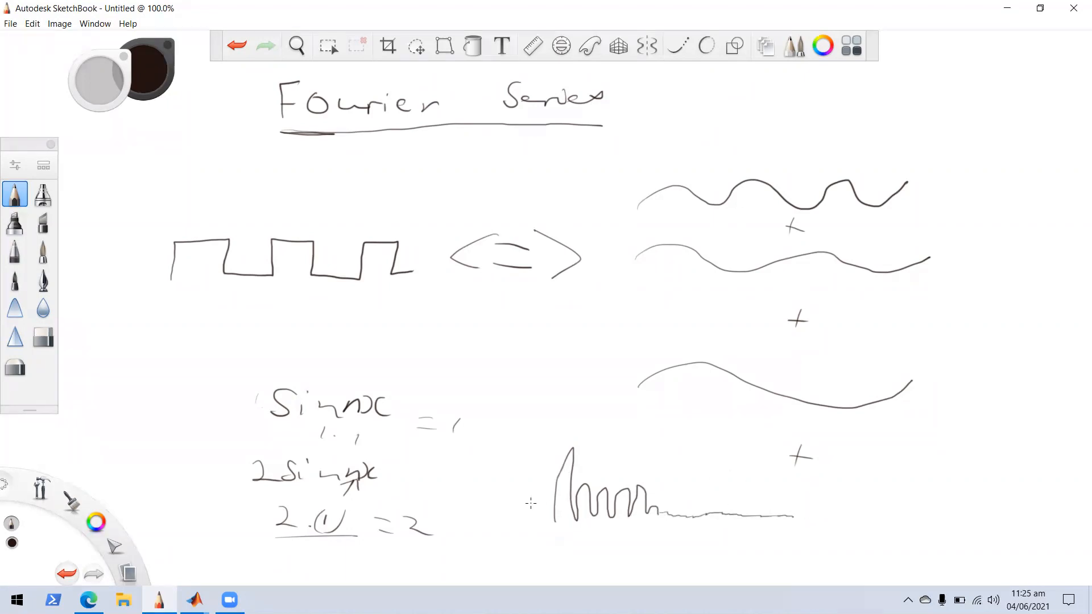
mouse_move(549, 529)
mouse_down()
mouse_move(545, 545)
mouse_move(596, 553)
mouse_up()
drag(622, 541, 621, 559)
drag(543, 524, 799, 532)
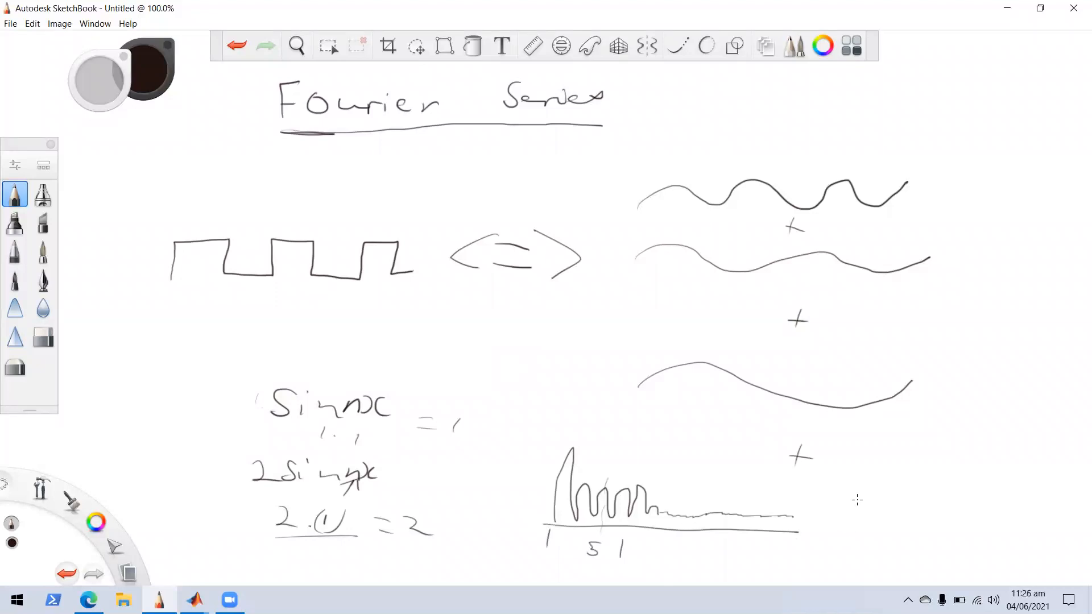
- Return to Simulink, set the Sine Wave block's frequency to 3 rad/sec, and rerun the simulation
click(1007, 8)
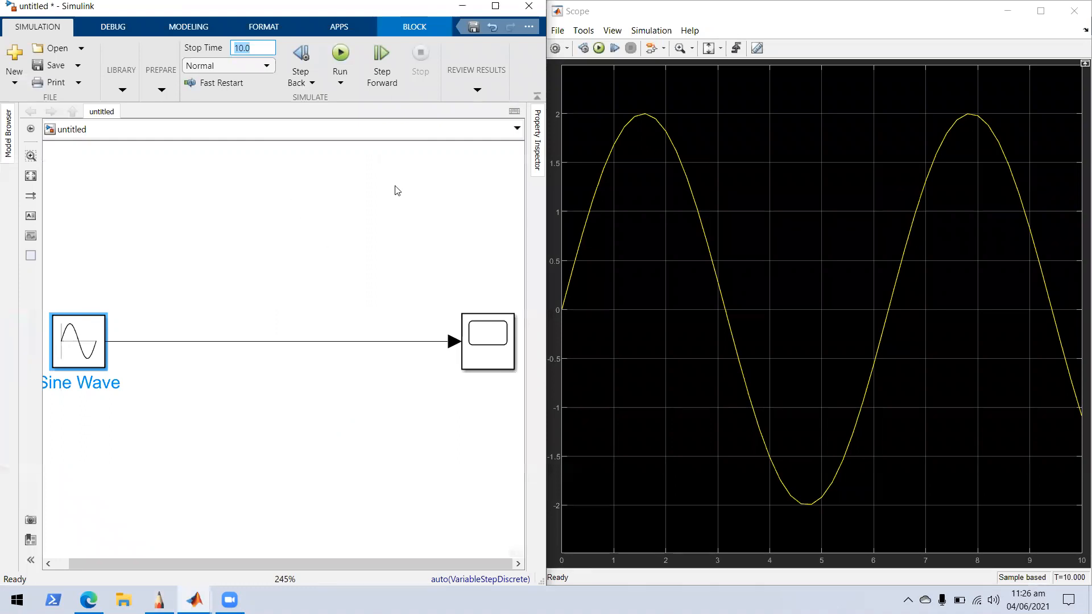
click(341, 55)
double_click(86, 329)
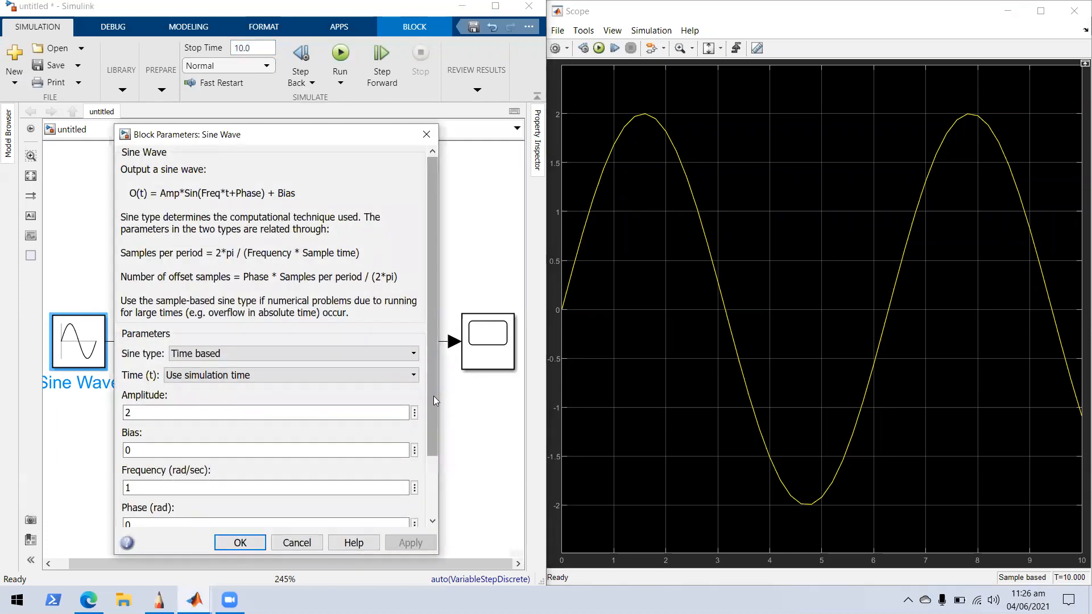
scroll(433, 396, down, 3)
double_click(138, 411)
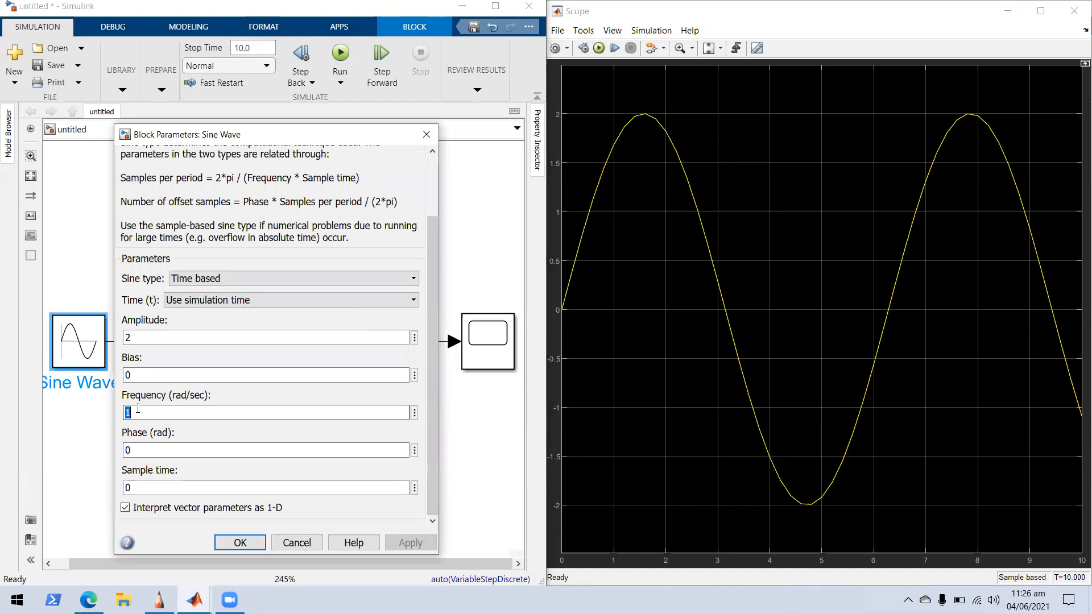
key(BackSpace)
text(3)
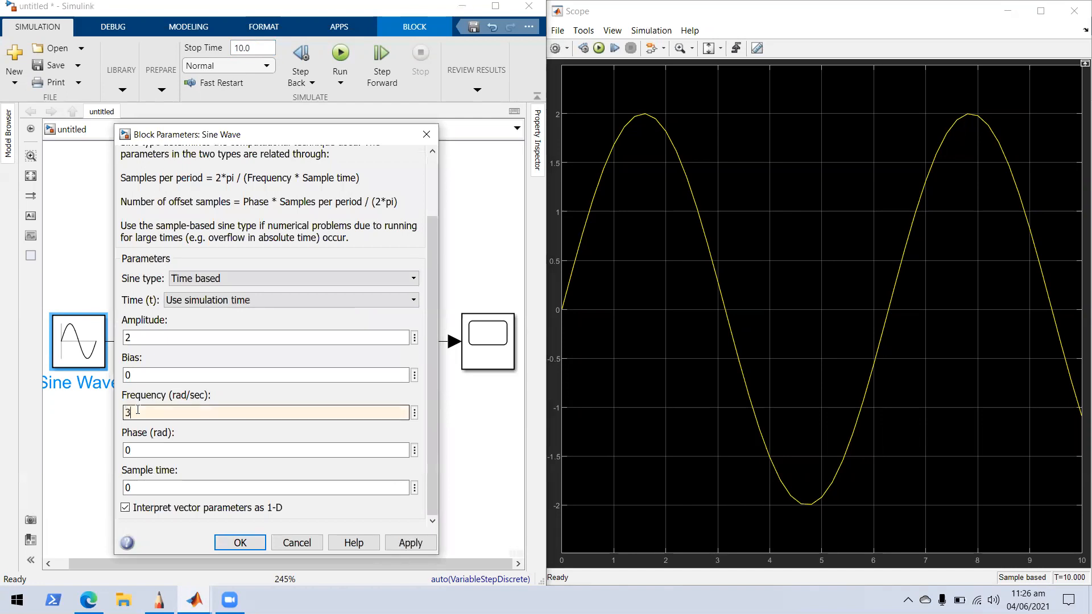
click(241, 543)
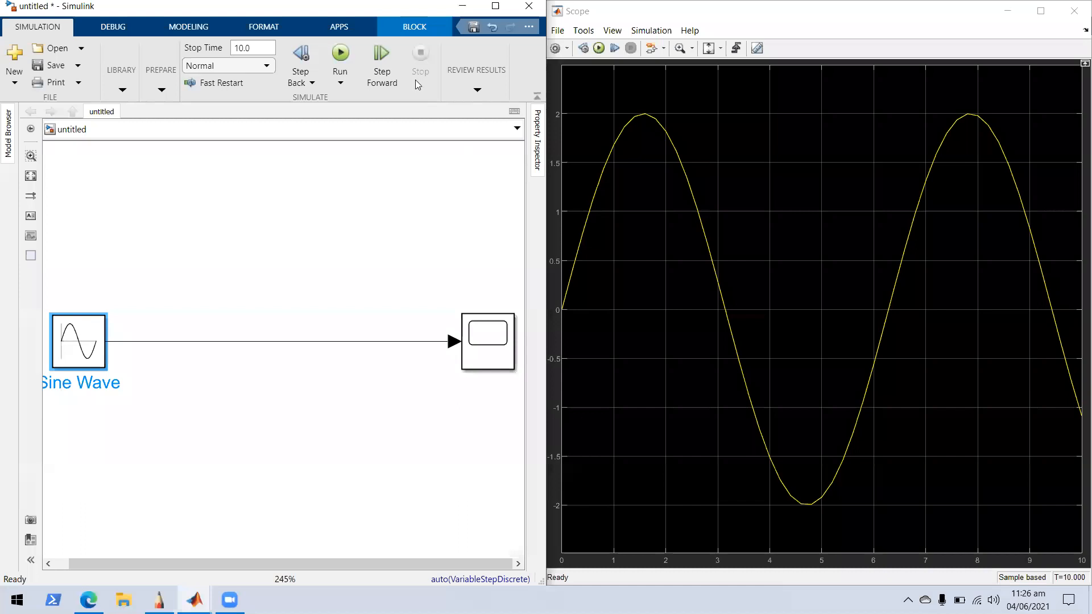
click(339, 53)
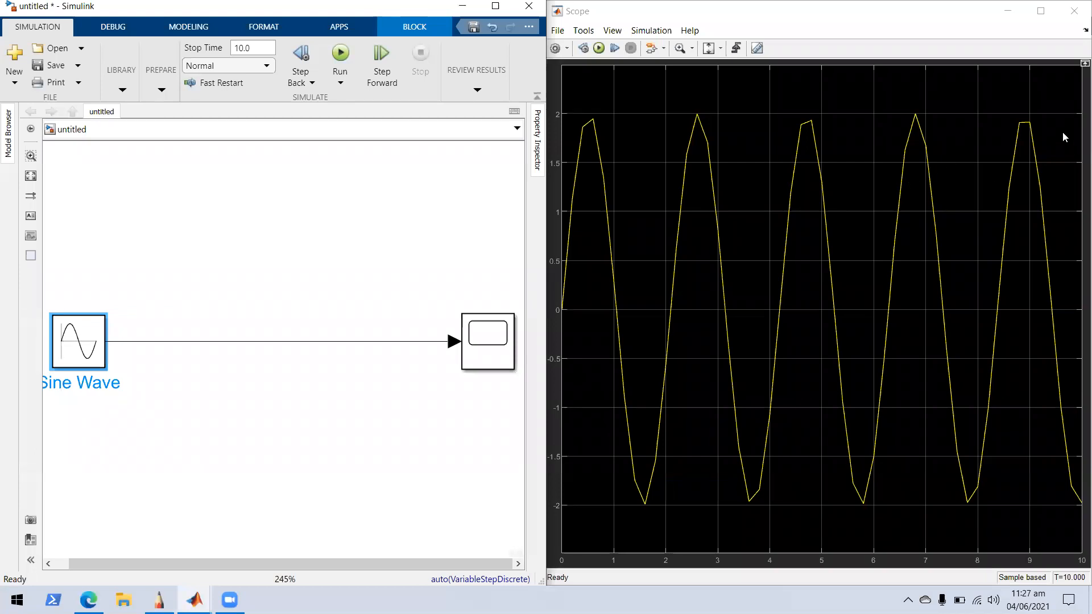
- In SketchBook, handwrite the values -10, 0 and 10 with dots between them above the three sine waves, then minimise the canvas
click(159, 600)
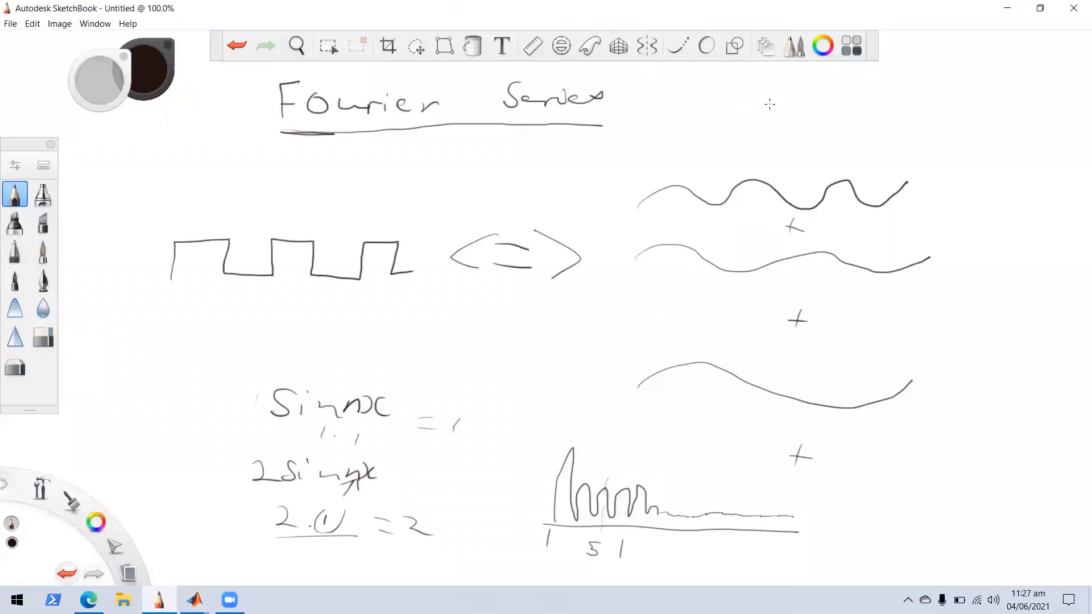
drag(747, 98, 761, 101)
mouse_move(774, 98)
mouse_down()
mouse_move(766, 108)
mouse_move(791, 96)
mouse_up()
drag(866, 106, 857, 118)
drag(894, 107, 891, 108)
drag(821, 98, 834, 111)
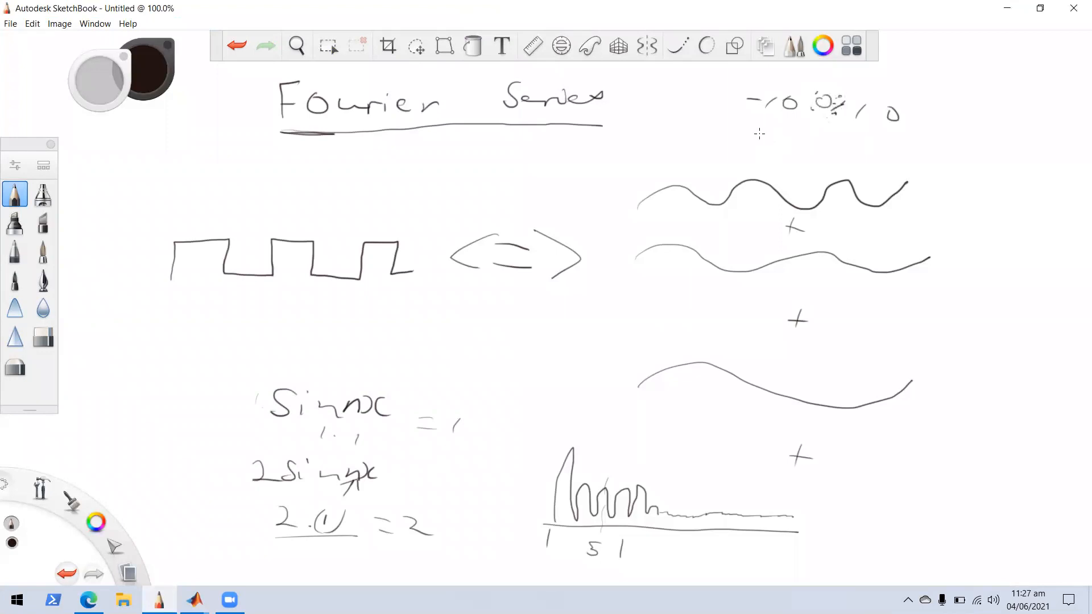
click(1016, 10)
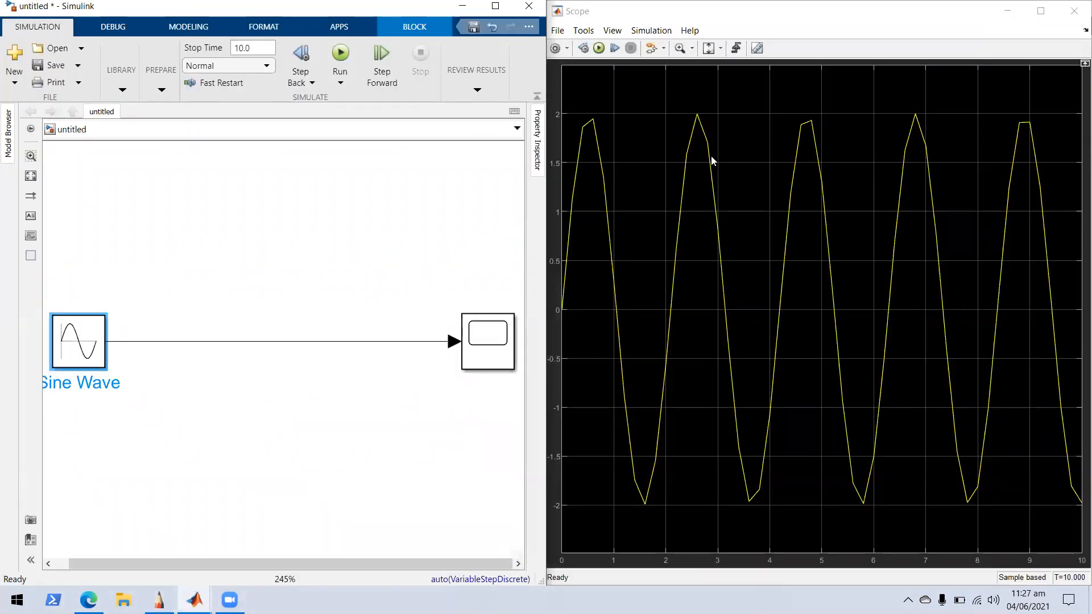
- Maximise the Simulink model window, open the model's configuration parameters full screen, and expand the solver details
click(181, 30)
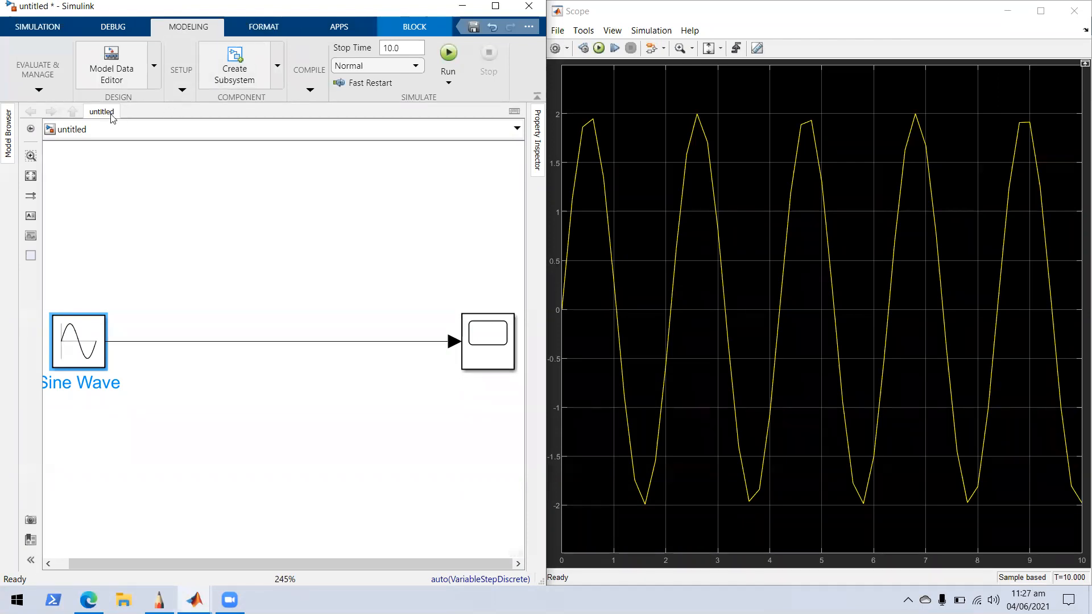
double_click(337, 6)
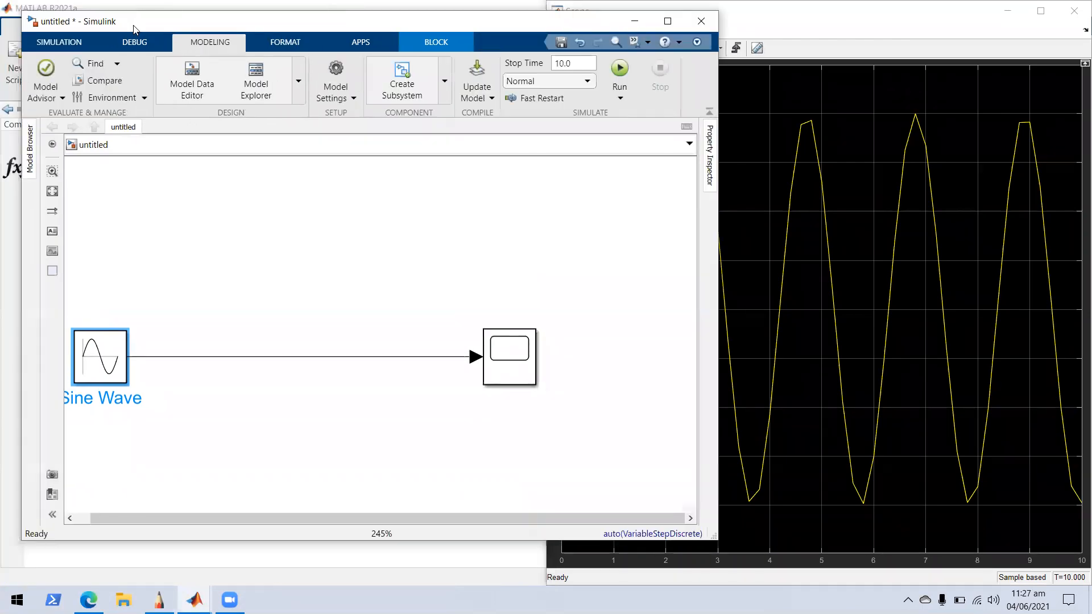
double_click(191, 21)
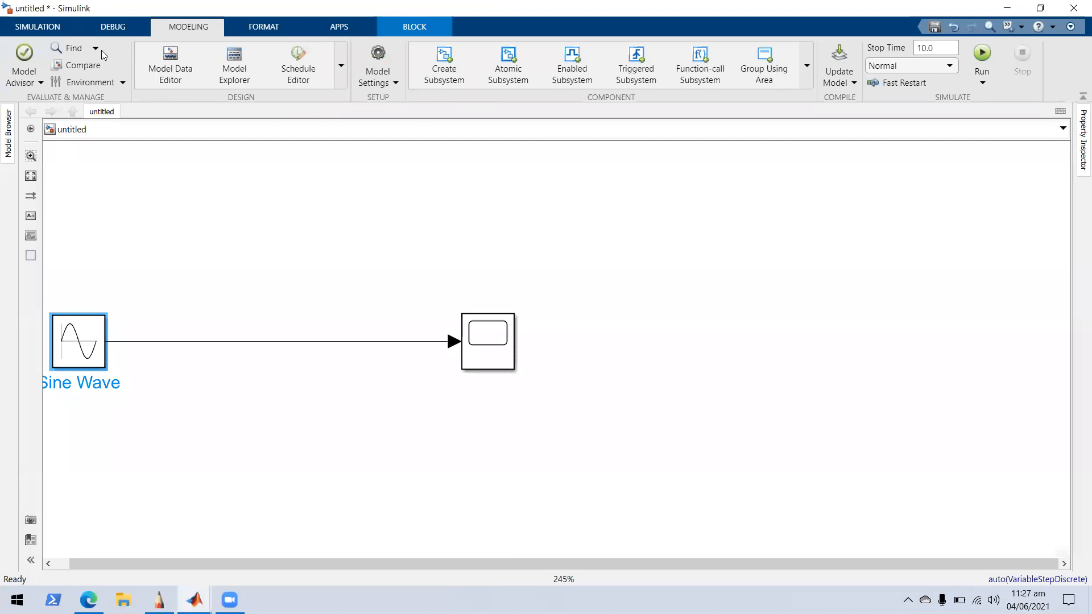
click(34, 24)
click(188, 28)
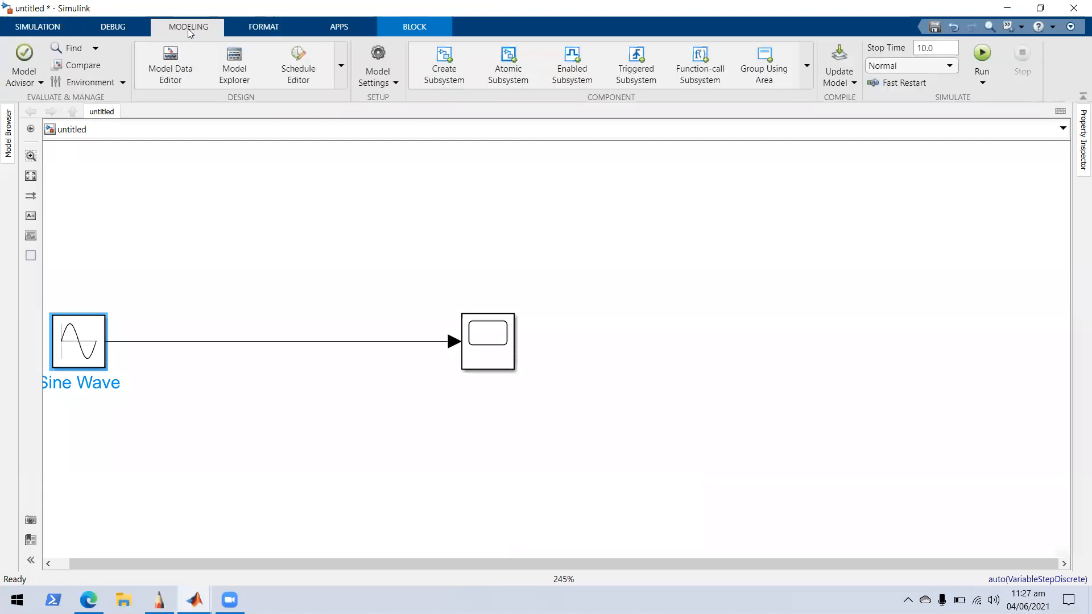
click(376, 53)
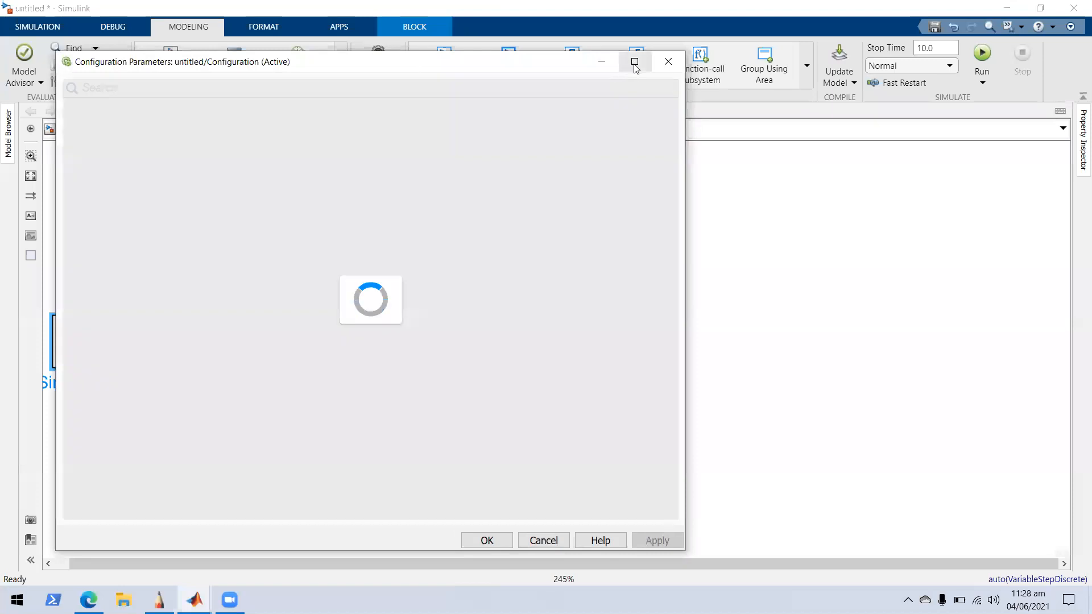
click(635, 61)
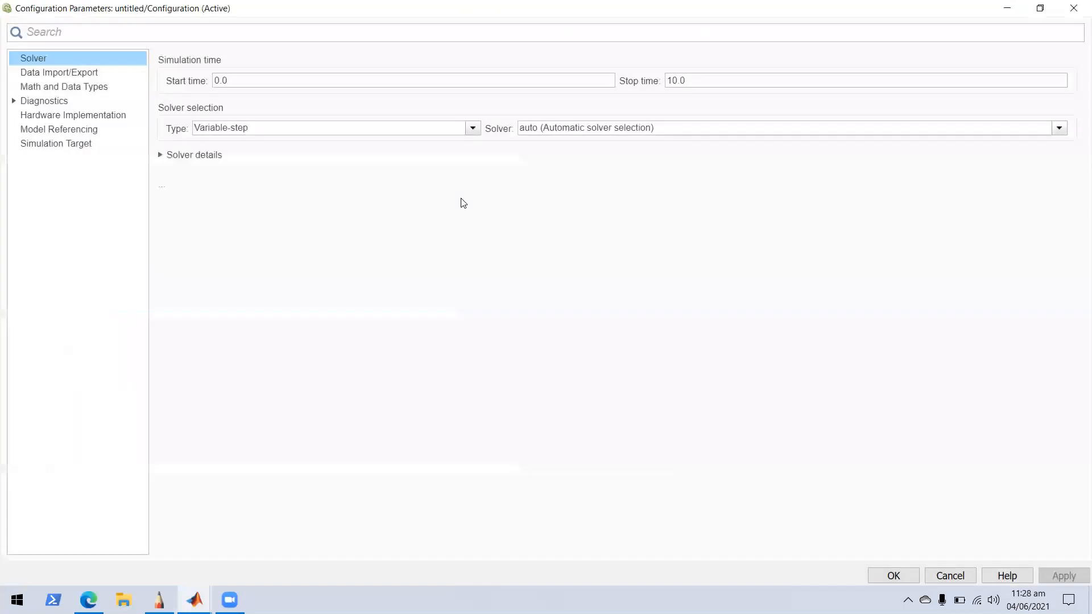
click(310, 131)
click(310, 133)
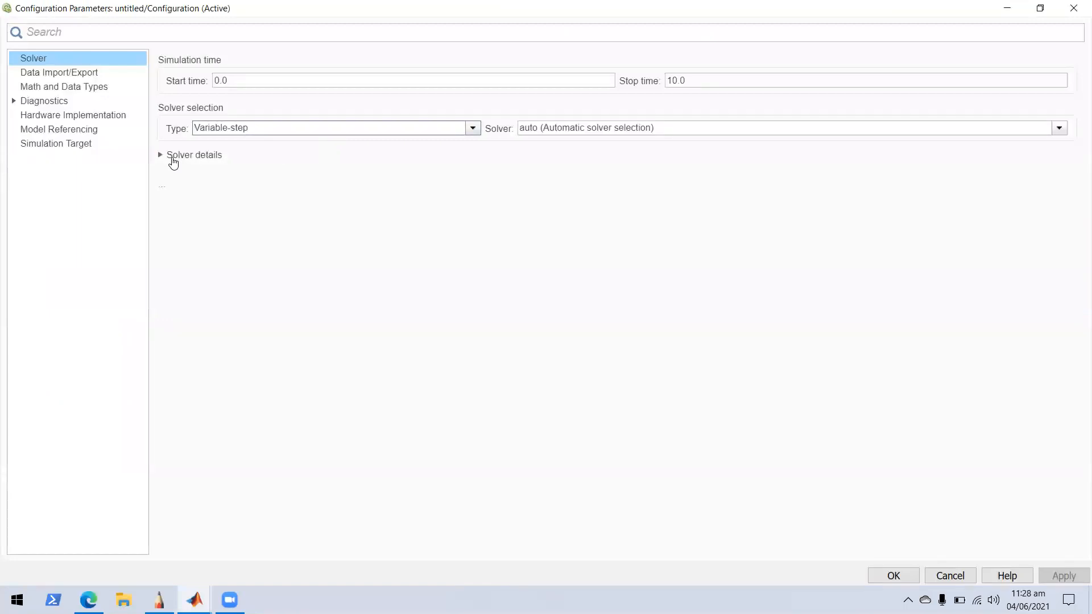
click(174, 162)
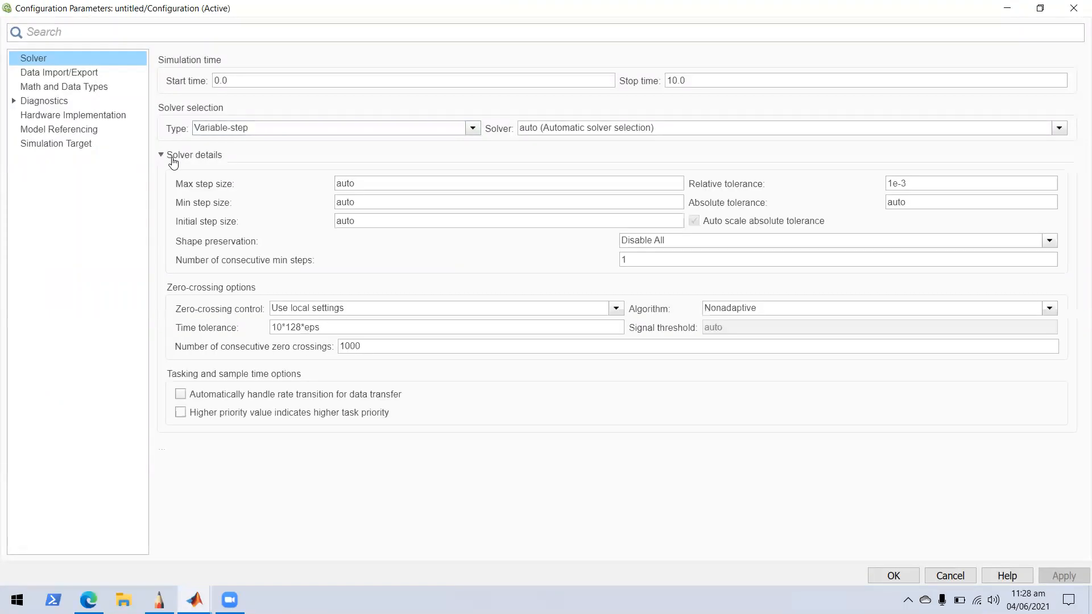
- Check the coarse waveform in the Scope, then set the solver's maximum step size to 0.1 and apply it
double_click(387, 184)
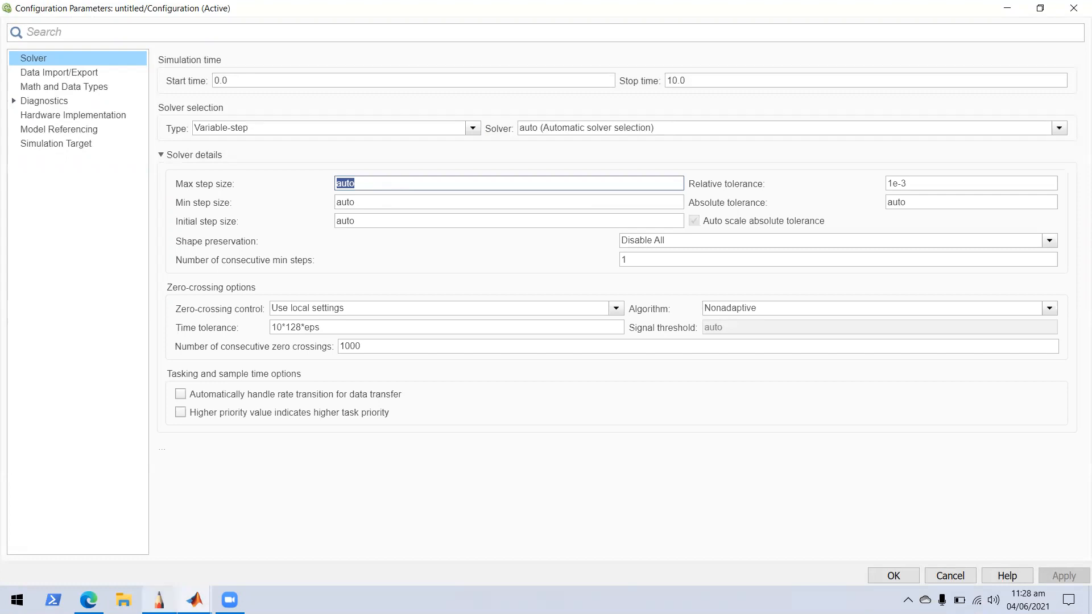
mouse_move(194, 600)
click(329, 540)
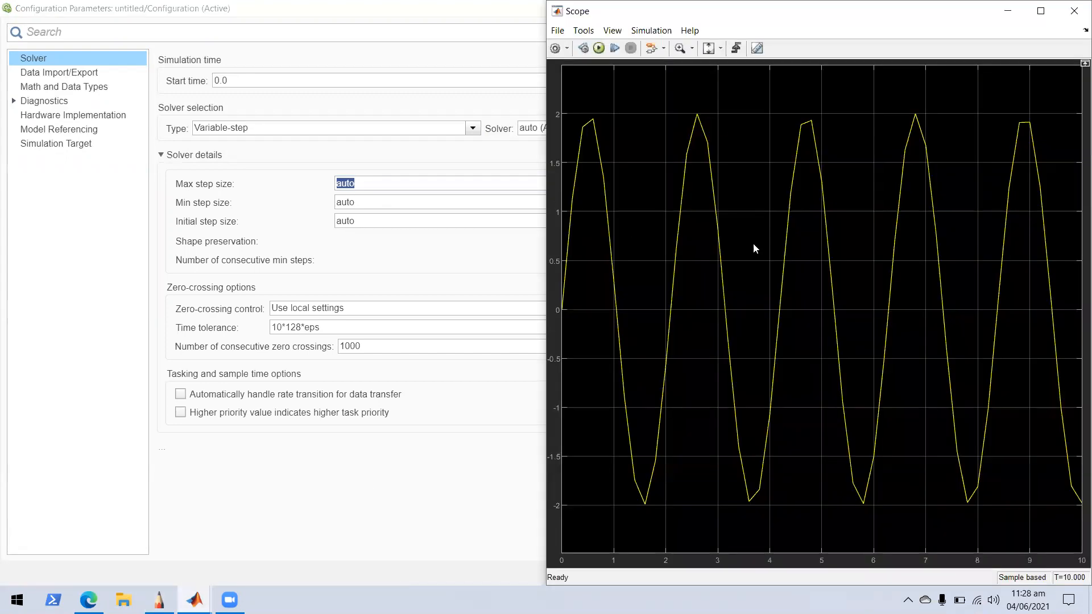
click(1008, 10)
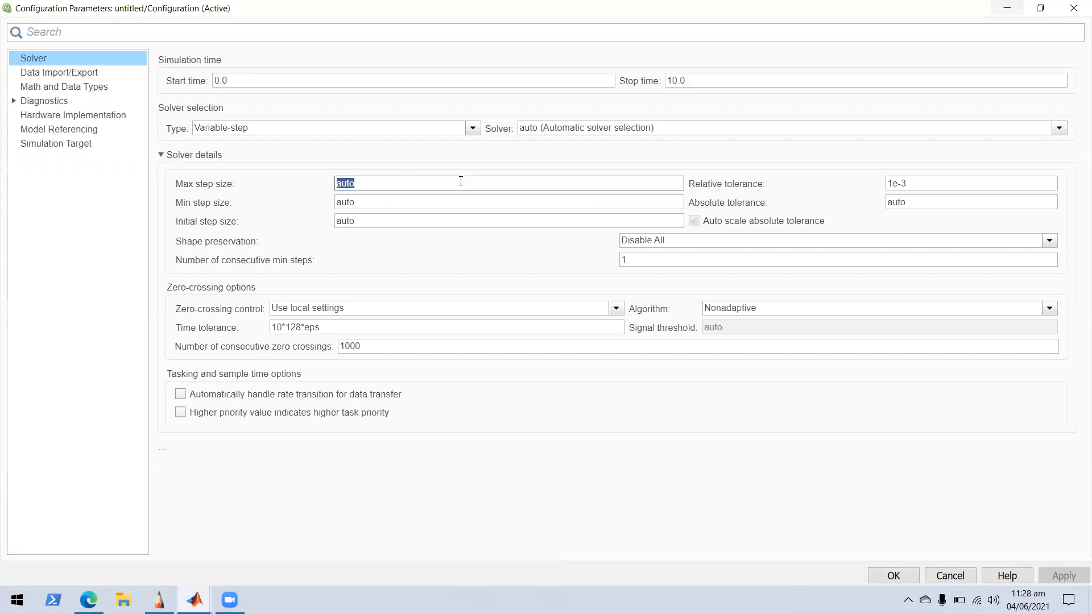
key(BackSpace)
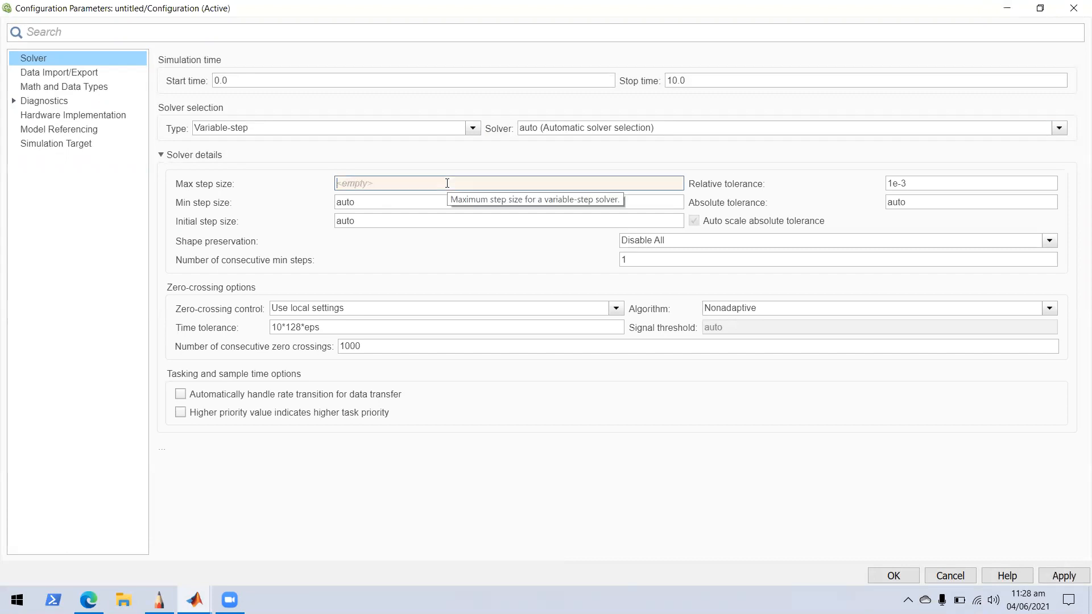
text(0.1)
click(1066, 577)
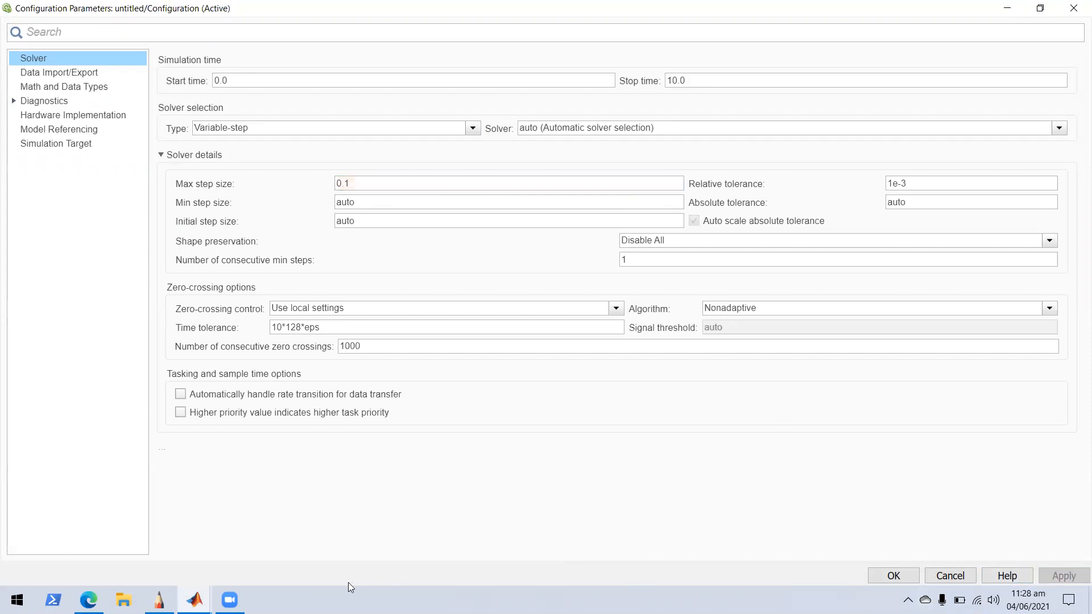
- Return to the model, rerun the simulation, and examine the smoothness of the sine wave in the Scope
click(195, 598)
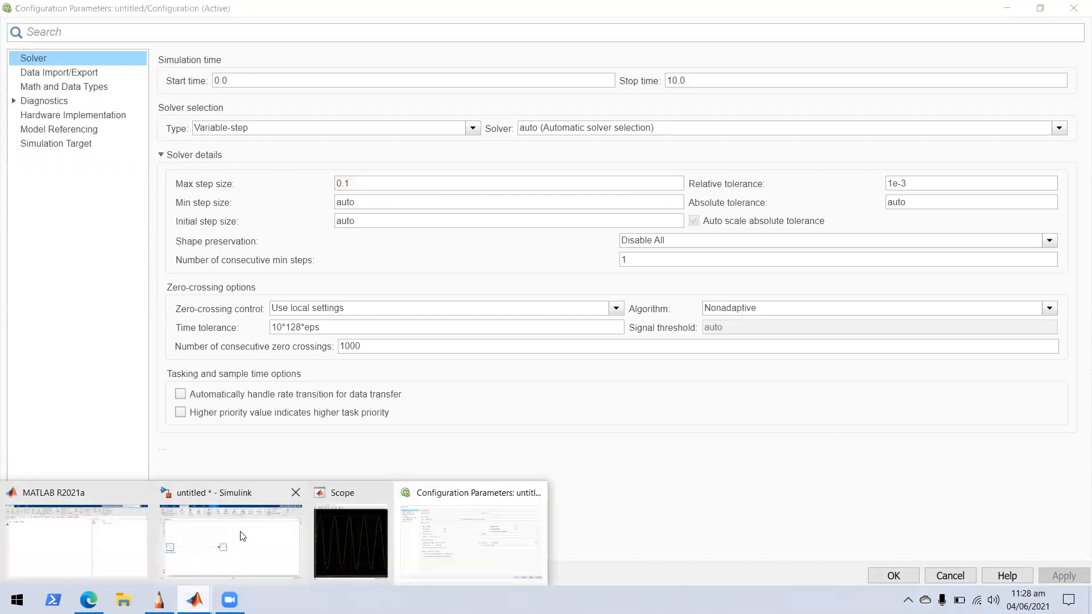
click(256, 538)
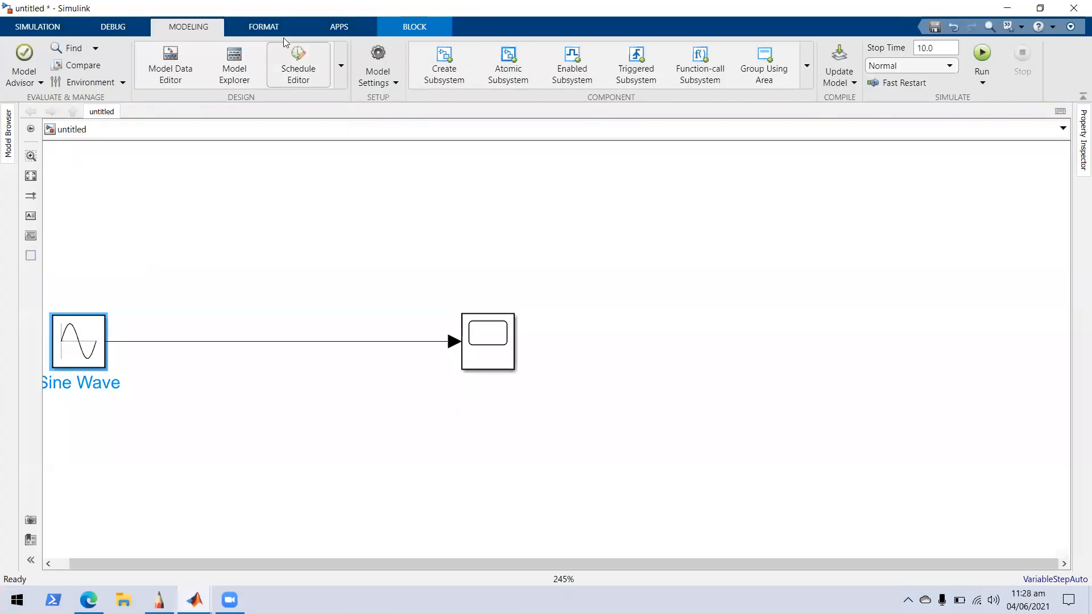
click(51, 31)
key(ctrl+t)
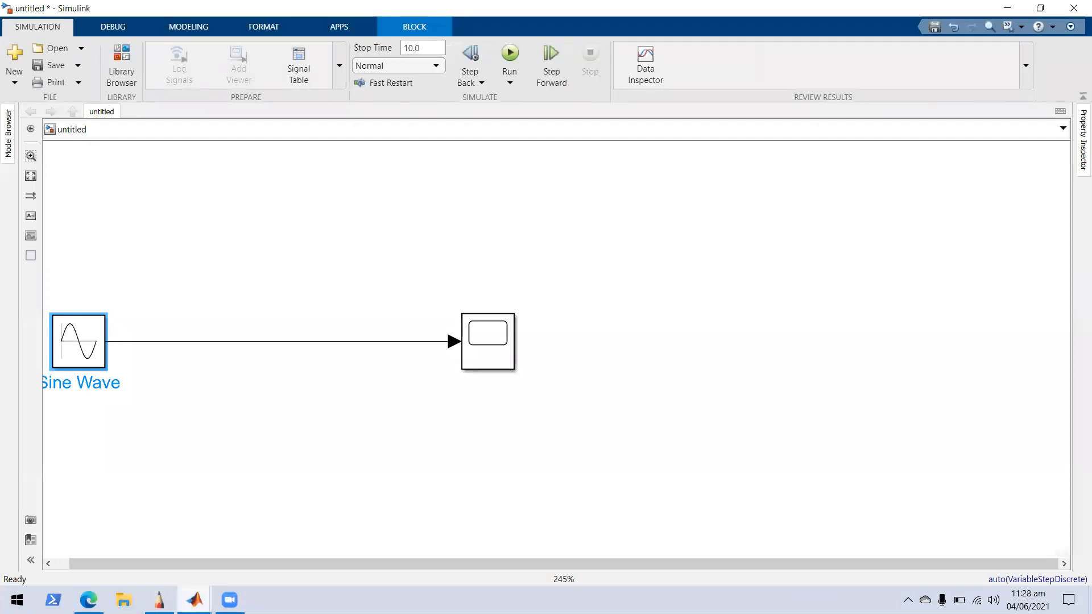
click(194, 599)
click(360, 527)
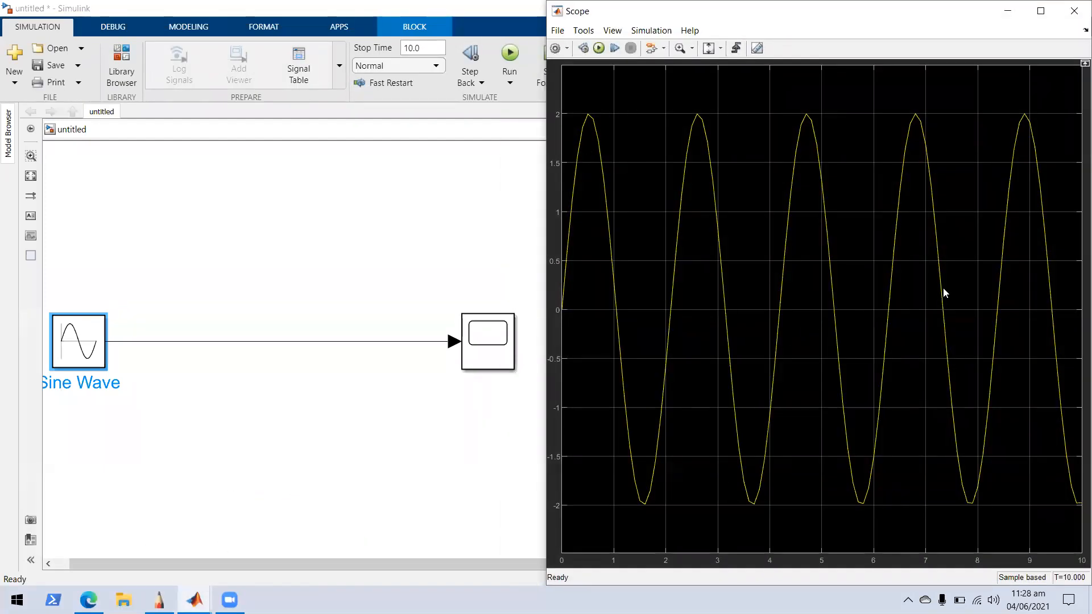
click(1008, 12)
mouse_move(194, 600)
click(347, 515)
- Set the solver's maximum step size to 0.01 in the configuration parameters and accept the settings
mouse_move(195, 600)
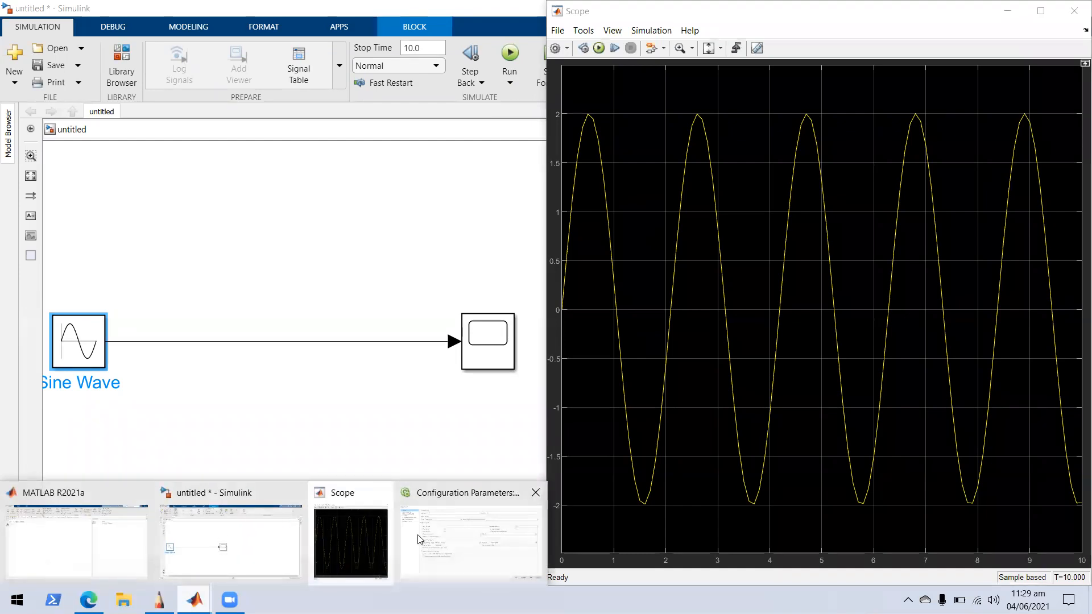
click(449, 531)
double_click(344, 183)
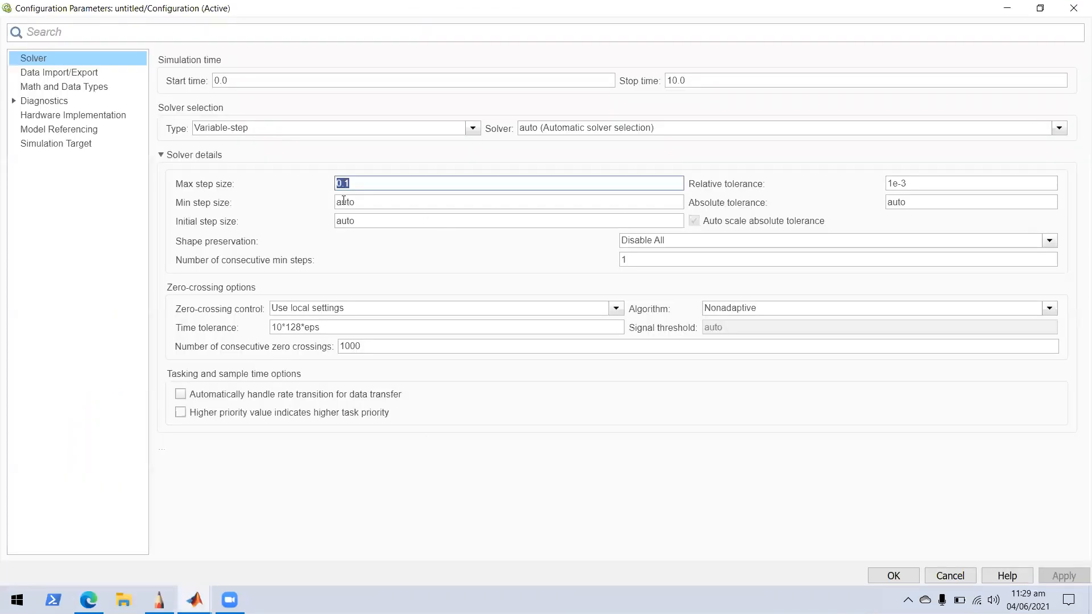
click(344, 183)
text(0)
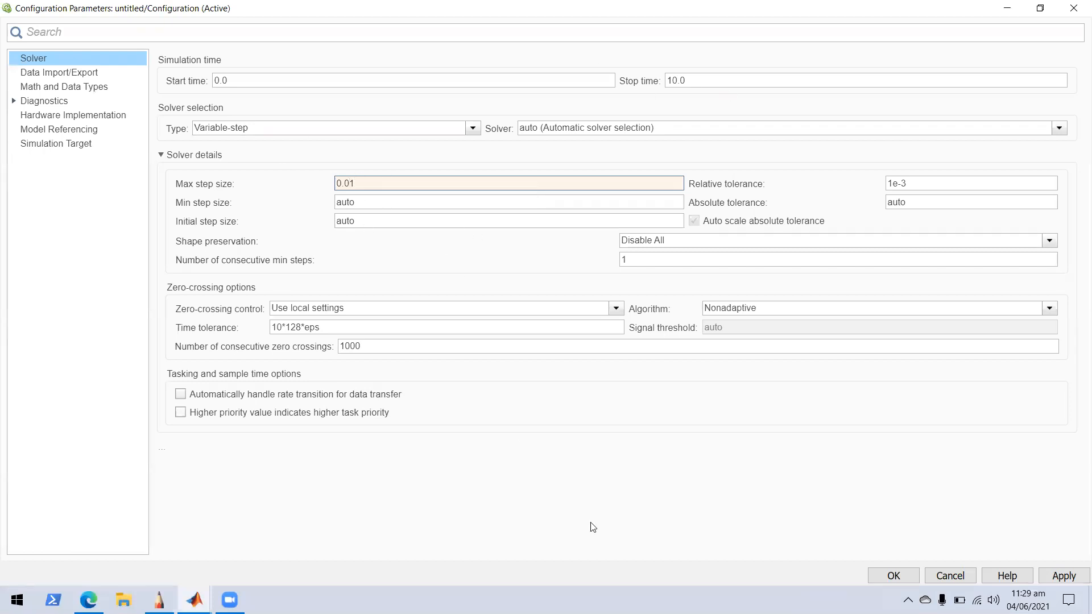
click(1064, 577)
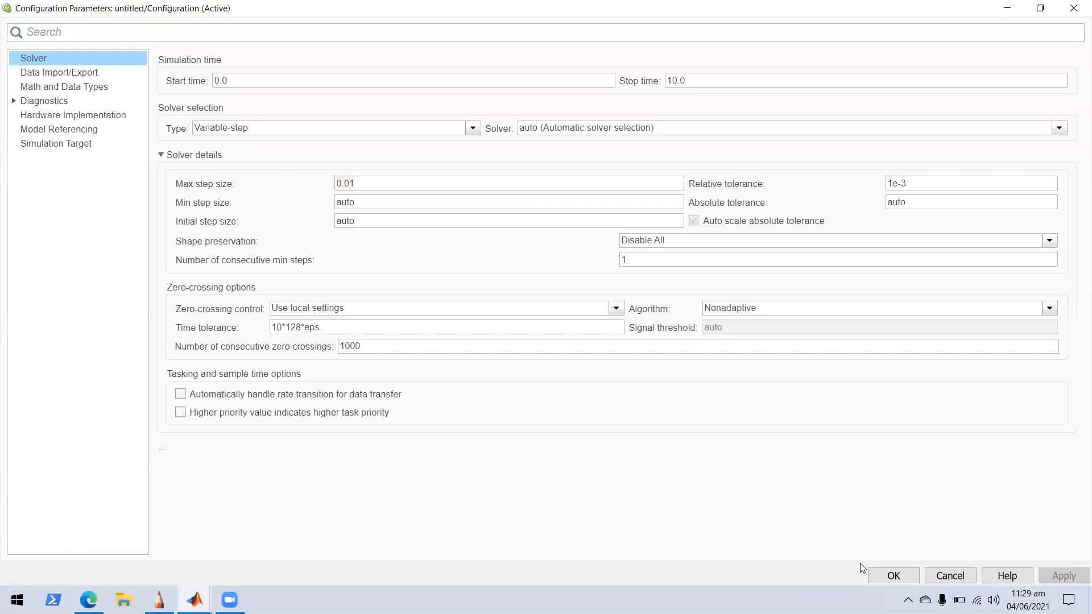
click(893, 576)
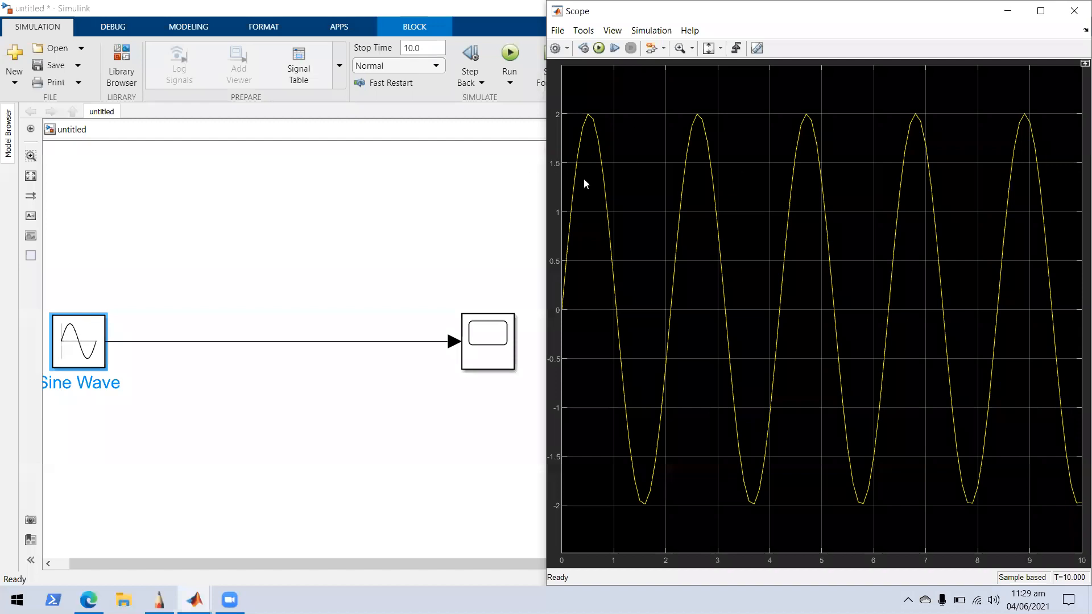
- Rerun the simulation, inspect the waveform in the maximised Scope window, and close the Scope
click(510, 67)
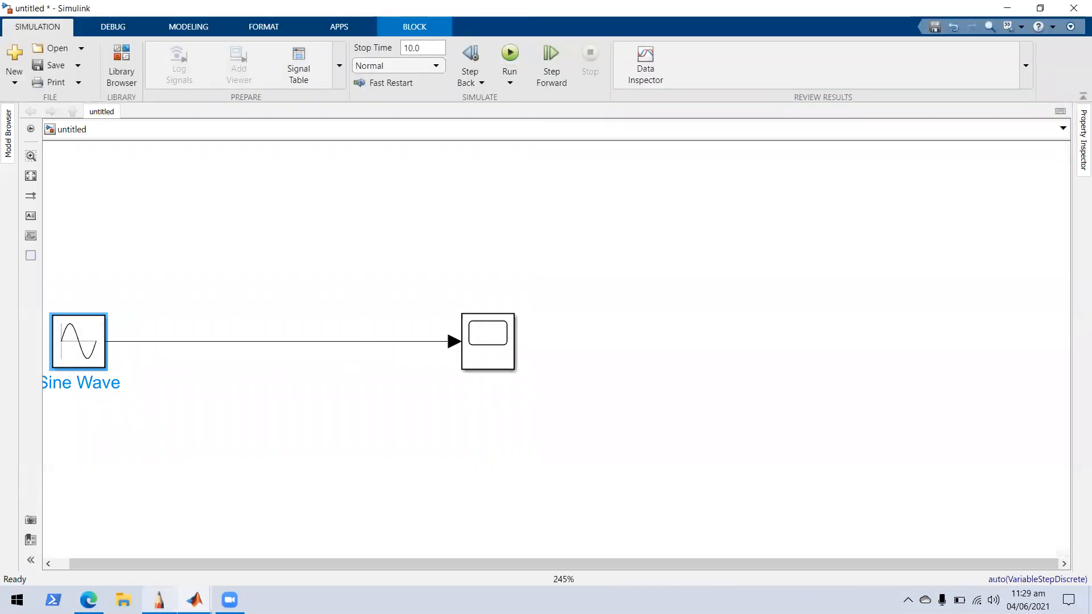
mouse_move(194, 600)
click(335, 512)
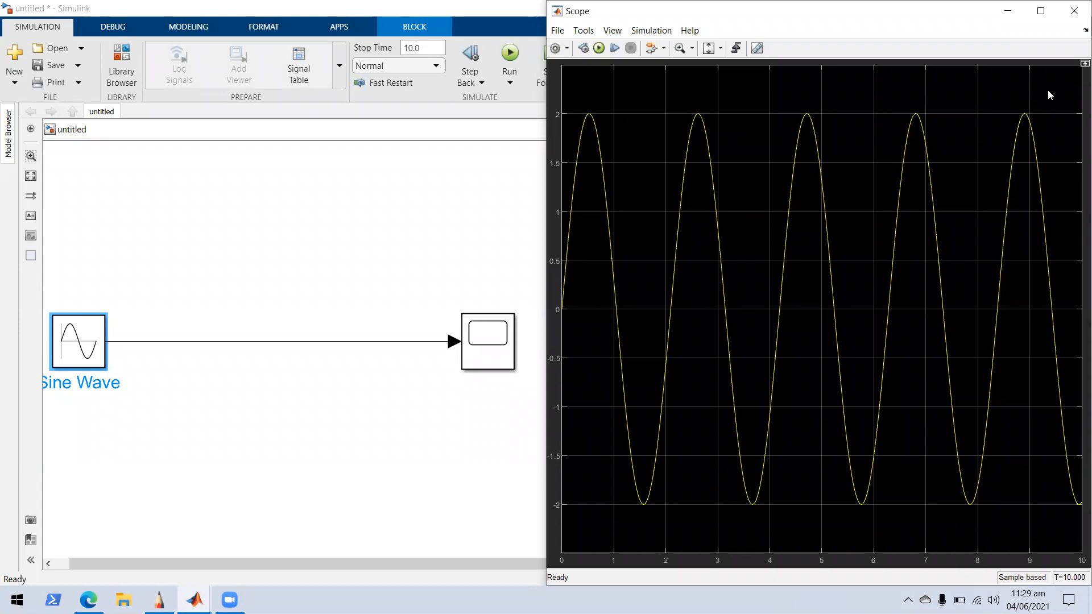
click(1041, 11)
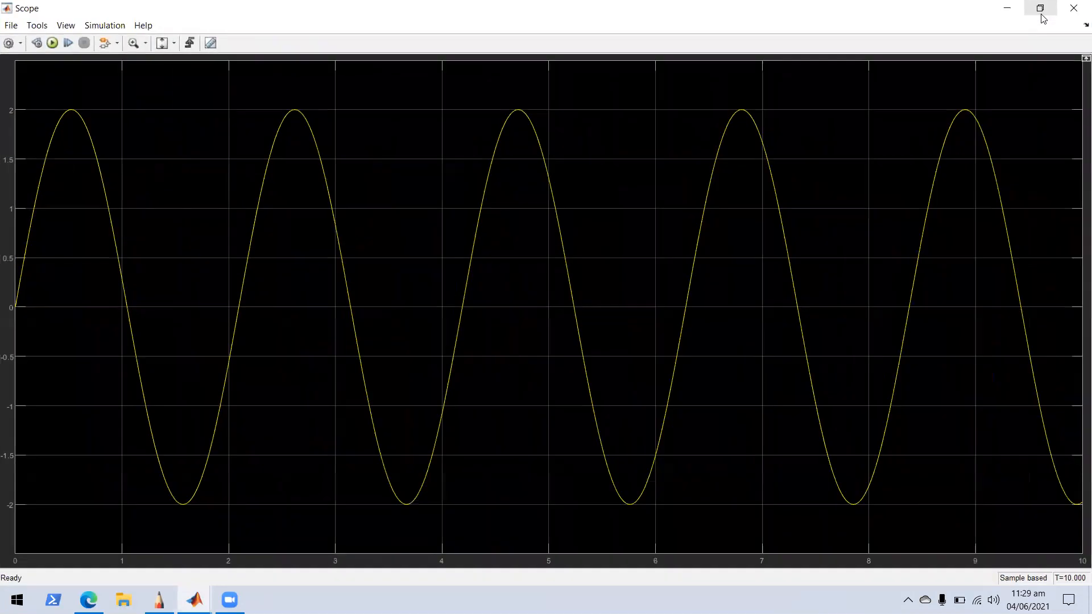
click(1074, 8)
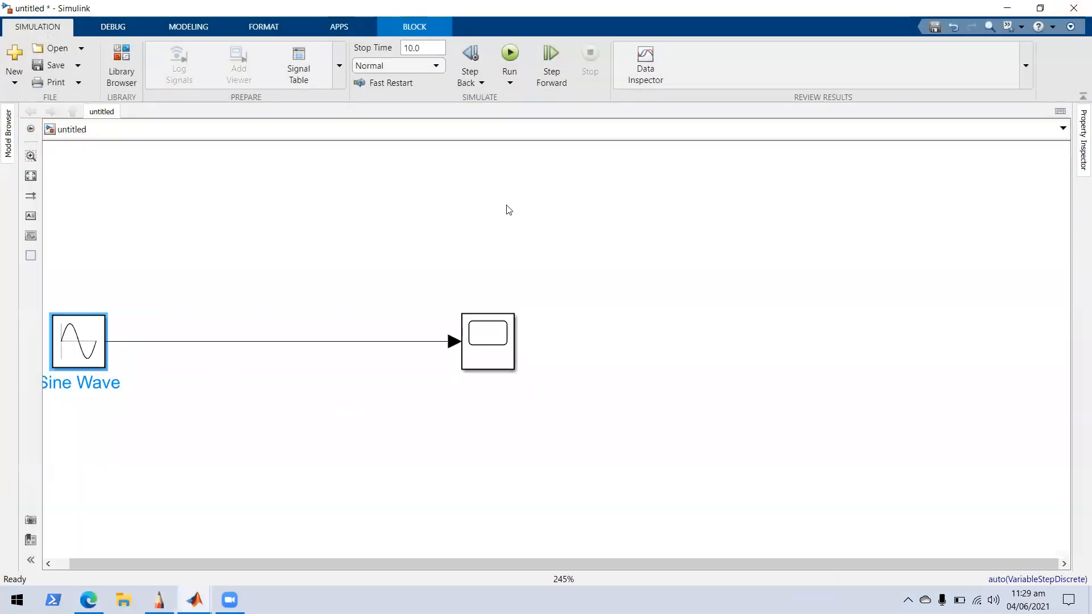
- Fit the model to the view and place a copy of the Sine Wave block directly below the original
click(33, 176)
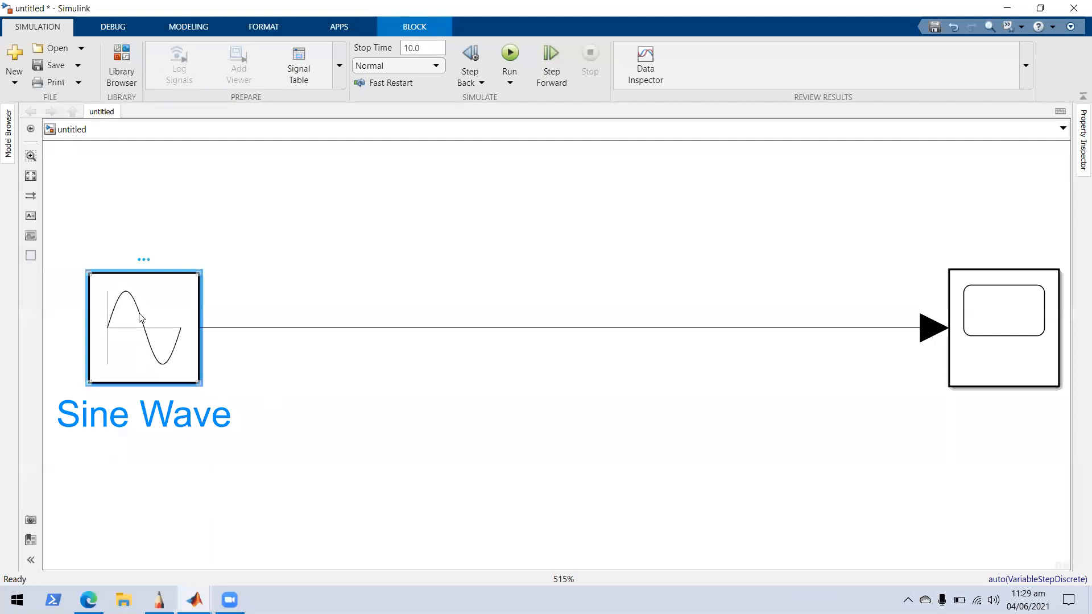
mouse_move(163, 307)
mouse_down()
mouse_move(148, 414)
mouse_move(154, 320)
mouse_up()
right_click(153, 316)
click(129, 313)
drag(127, 336, 123, 517)
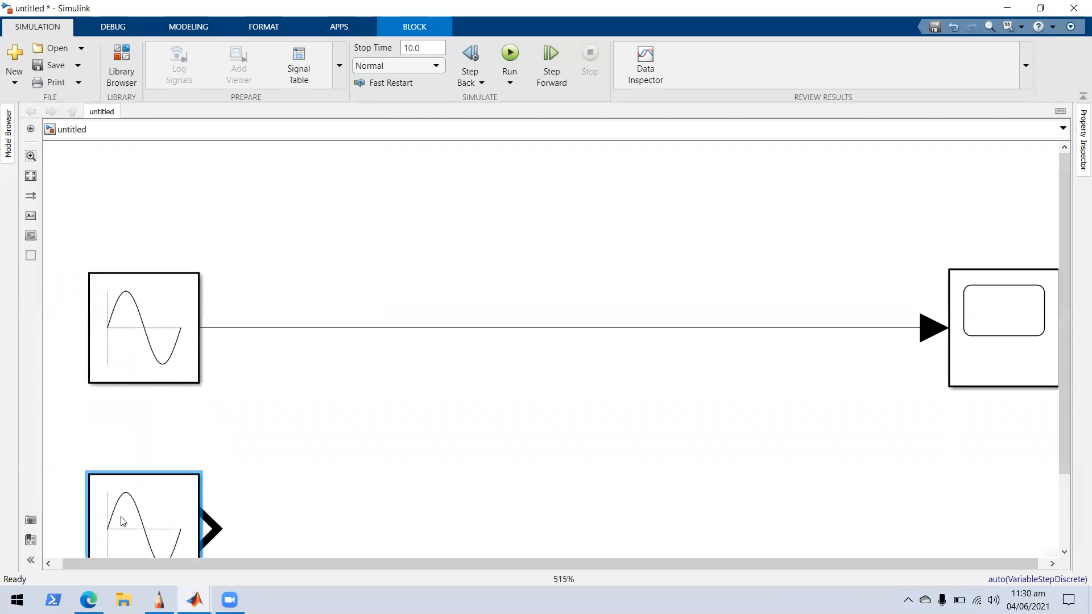
drag(1063, 235, 1061, 264)
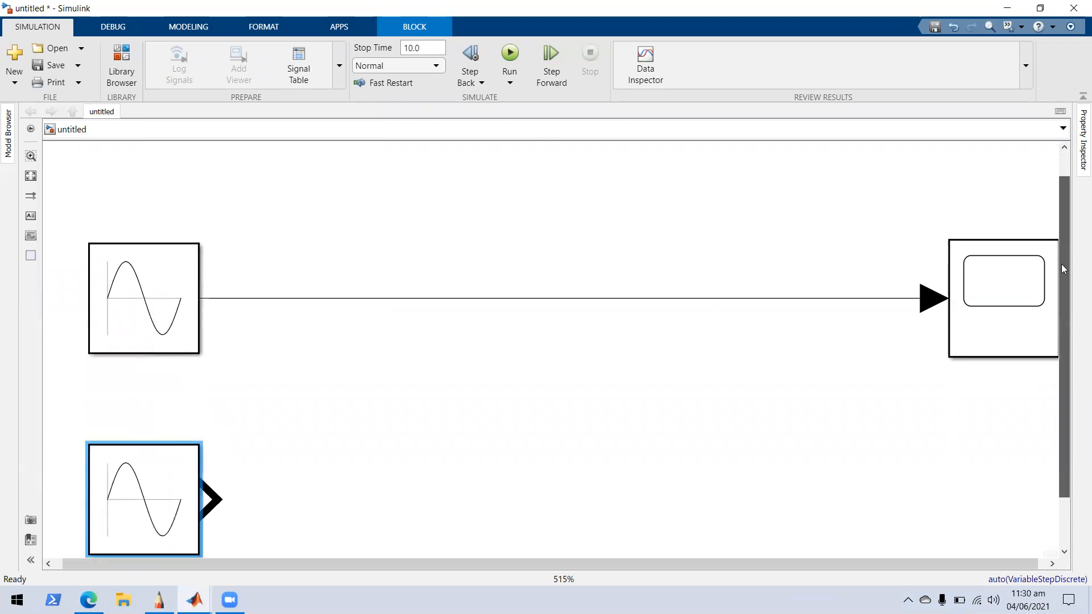
- Delete the signal line between the original Sine Wave block and the Scope
click(30, 175)
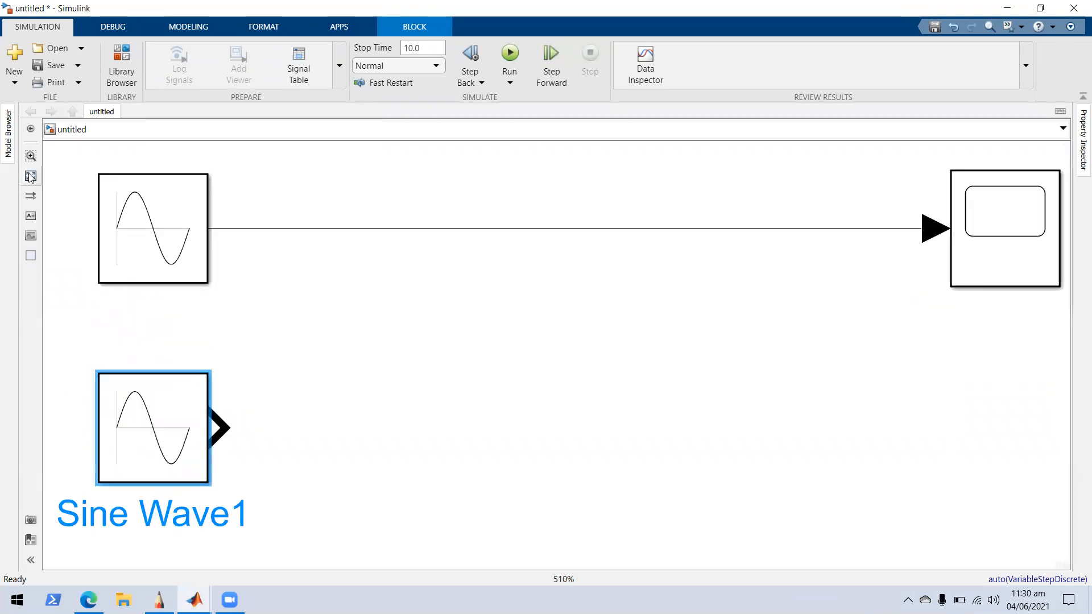
click(656, 233)
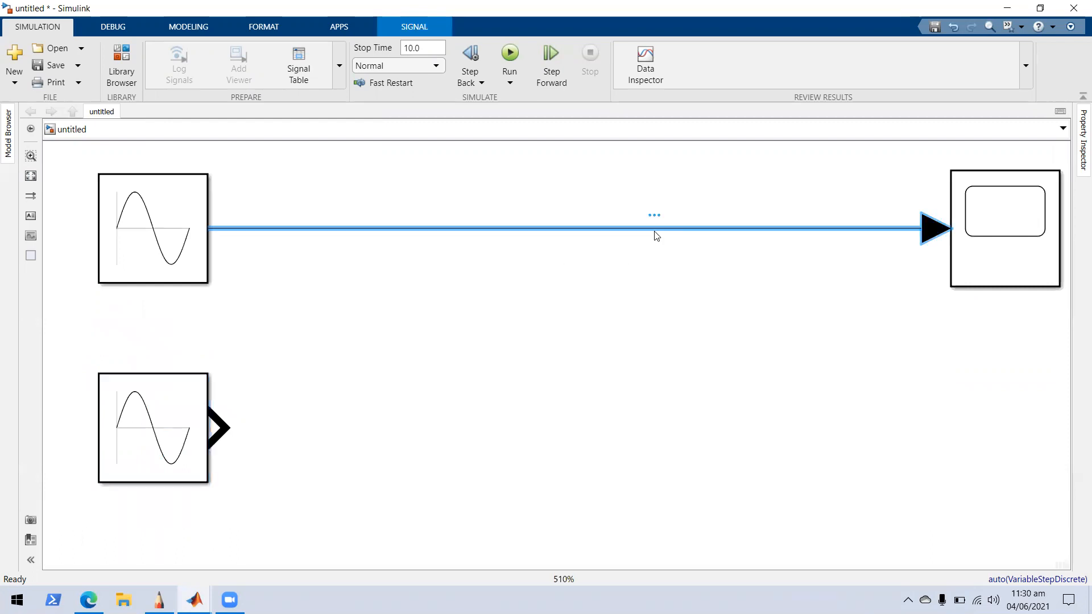
key(Delete)
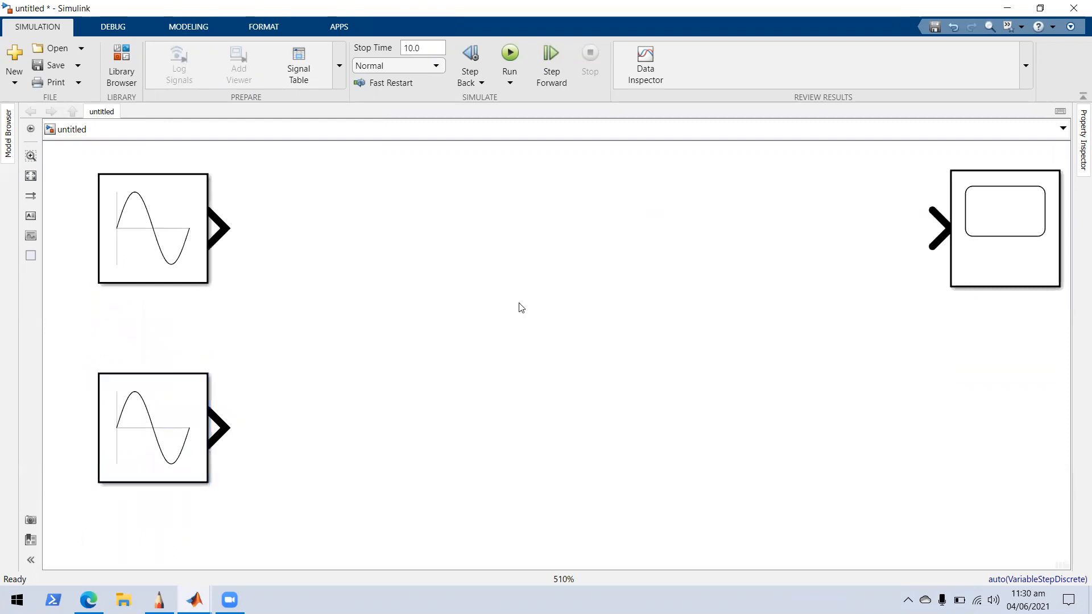
- Switch to Autodesk SketchBook and close it without saving the Fourier series drawing
click(147, 415)
drag(144, 411, 166, 581)
click(158, 600)
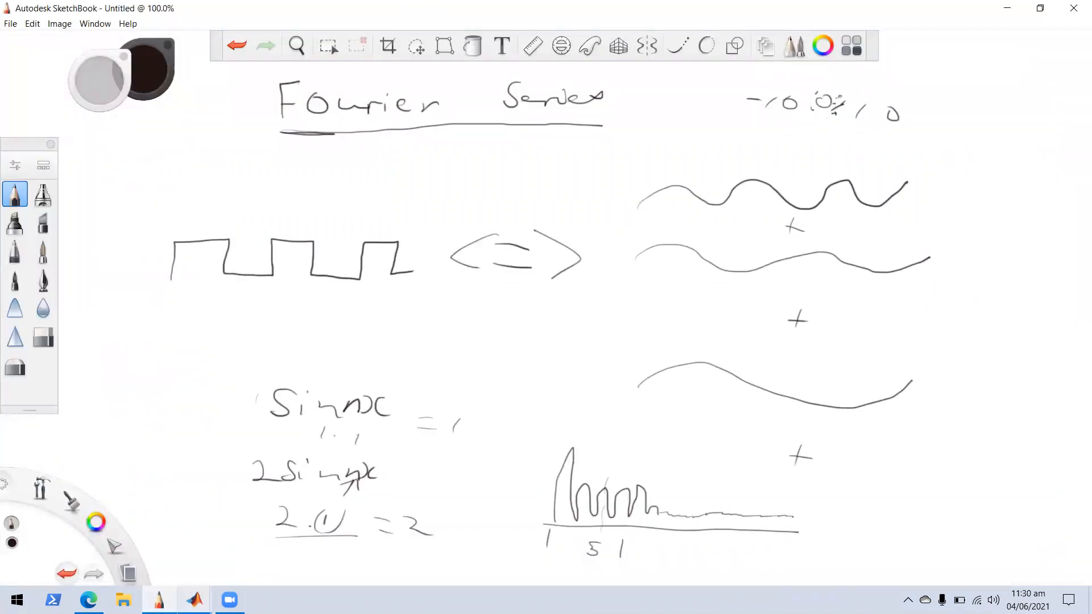
click(1074, 8)
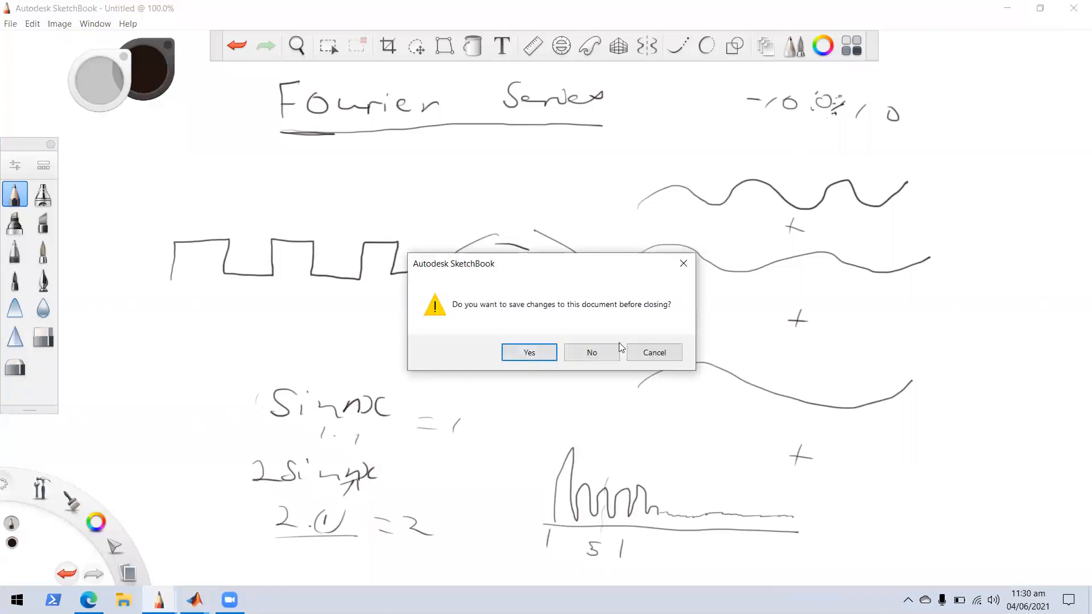
click(598, 354)
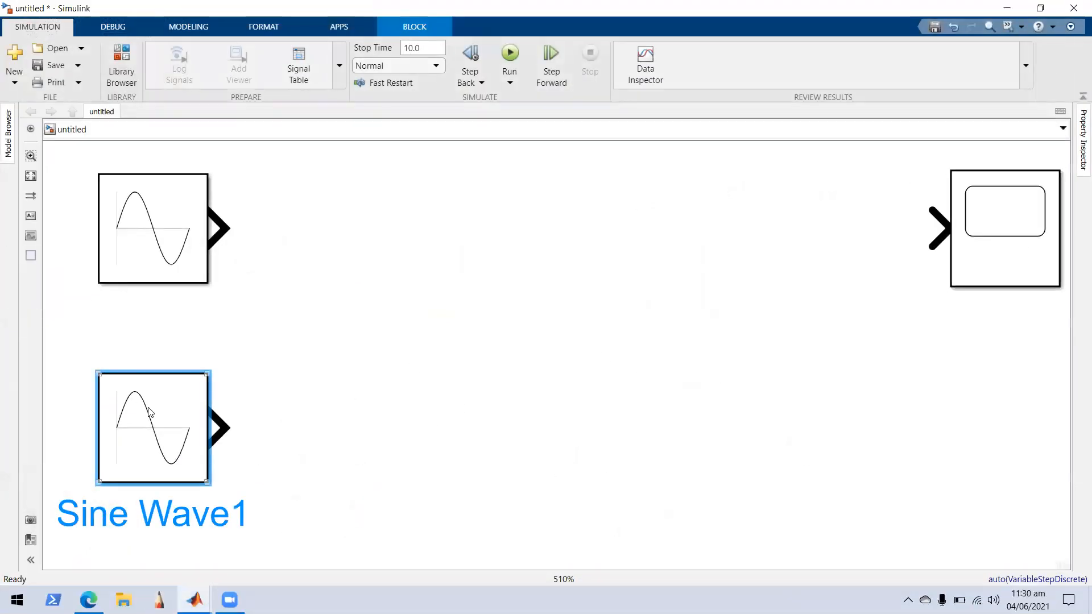
- Place a third Sine Wave block below the second by copying it, and fit the model to the view
drag(149, 412, 160, 474)
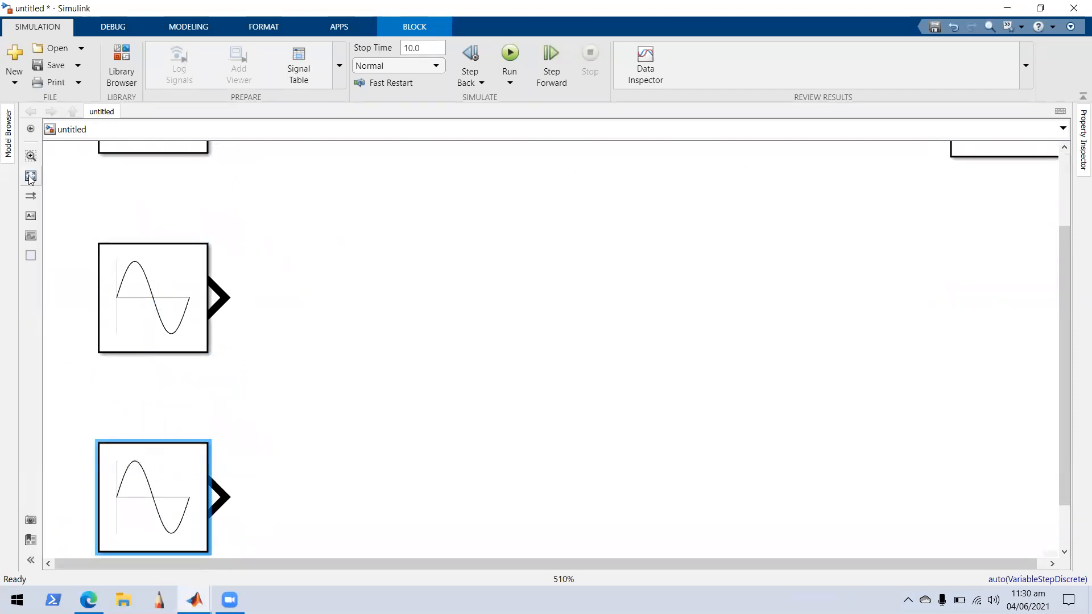
key(space)
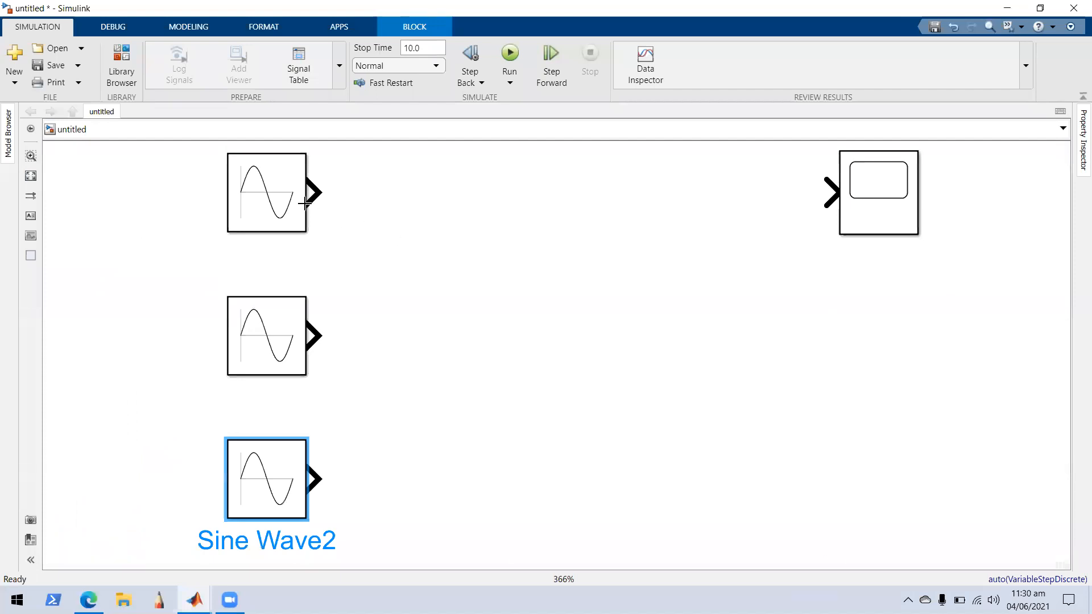
- Switch to the Fourier Series web page, review the sine terms that build up a square wave, and return to the model
key(alt+Tab)
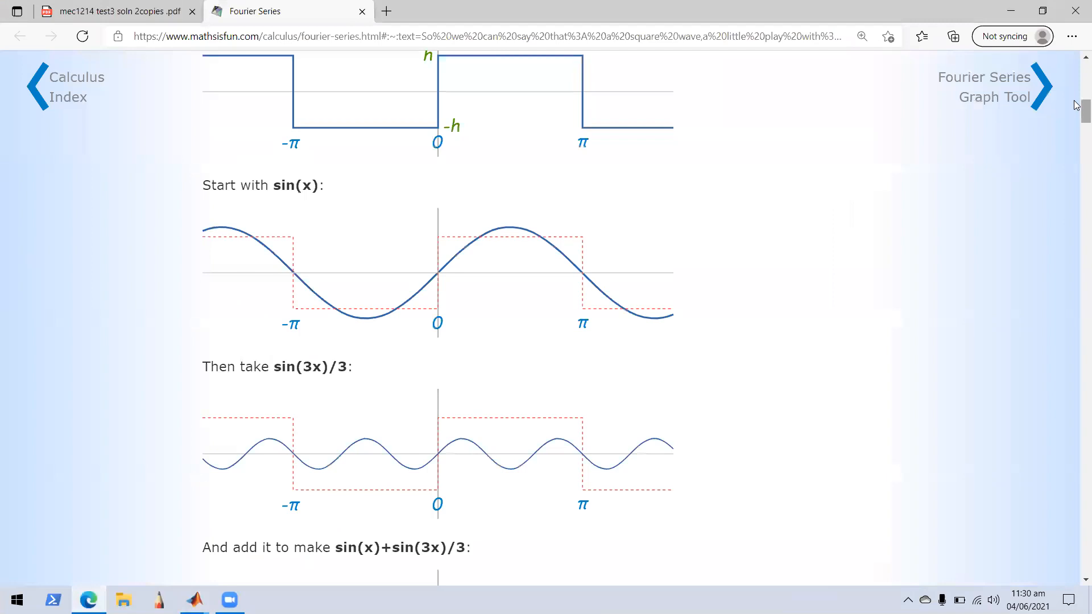
scroll(1076, 100, up, 5)
scroll(1077, 99, down, 17)
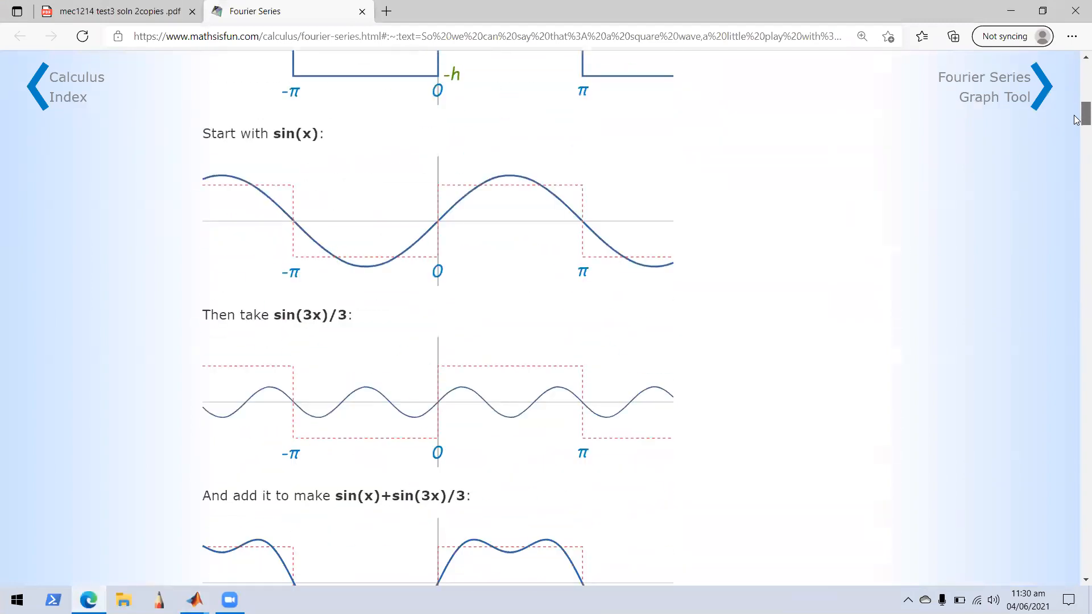
scroll(1076, 151, down, 3)
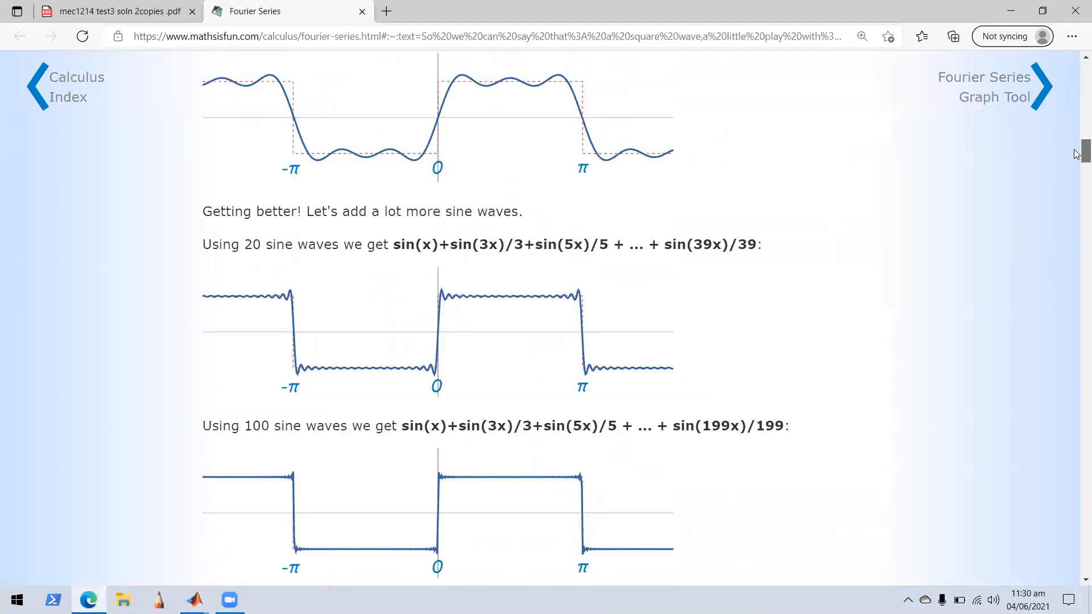
scroll(1076, 146, up, 7)
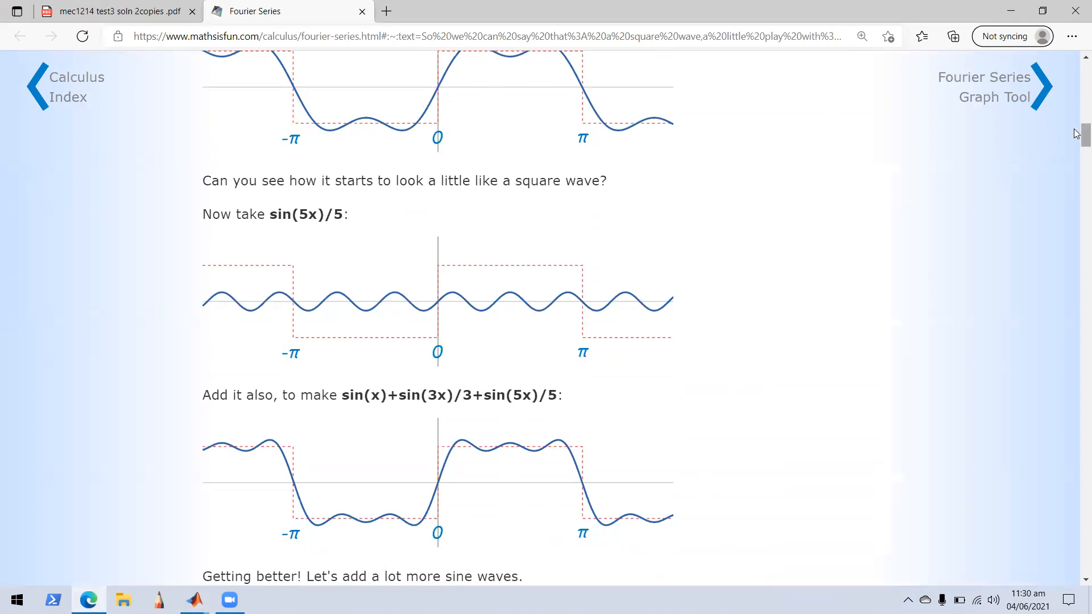
scroll(709, 151, down, 9)
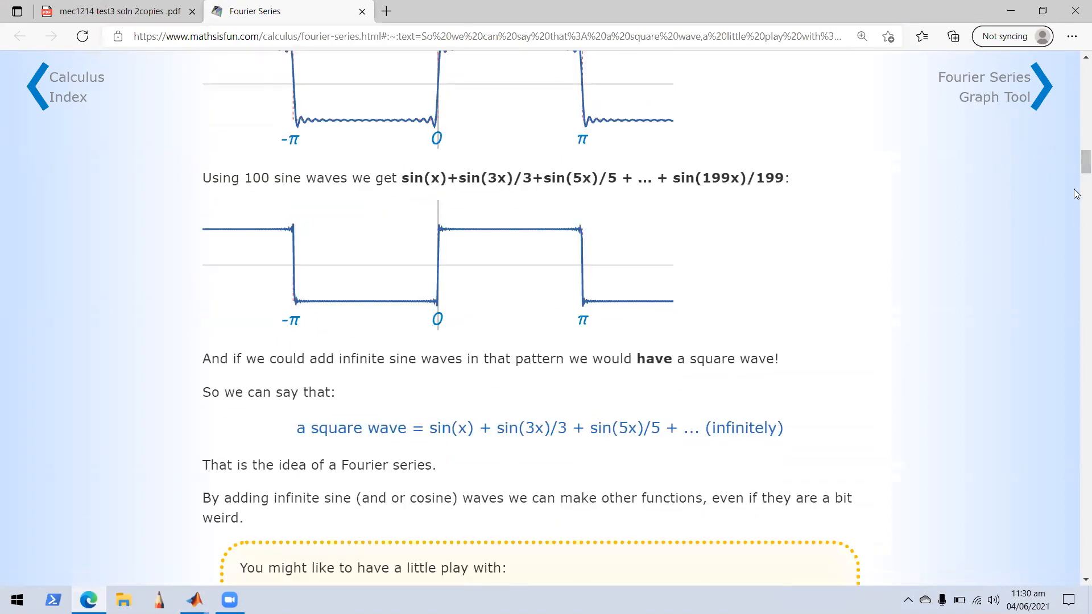
scroll(1084, 165, down, 2)
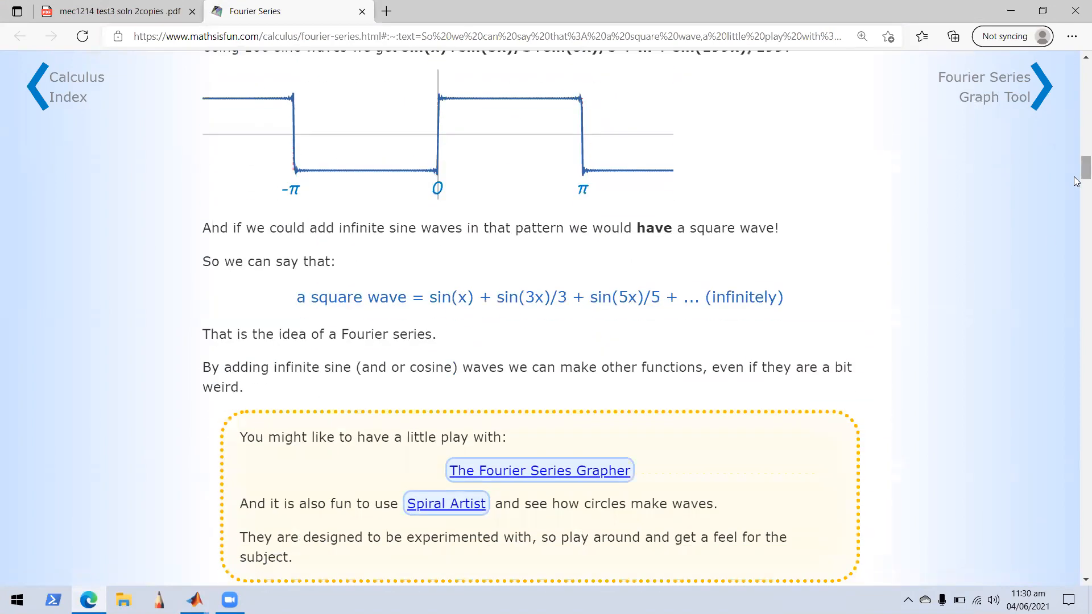
click(1008, 8)
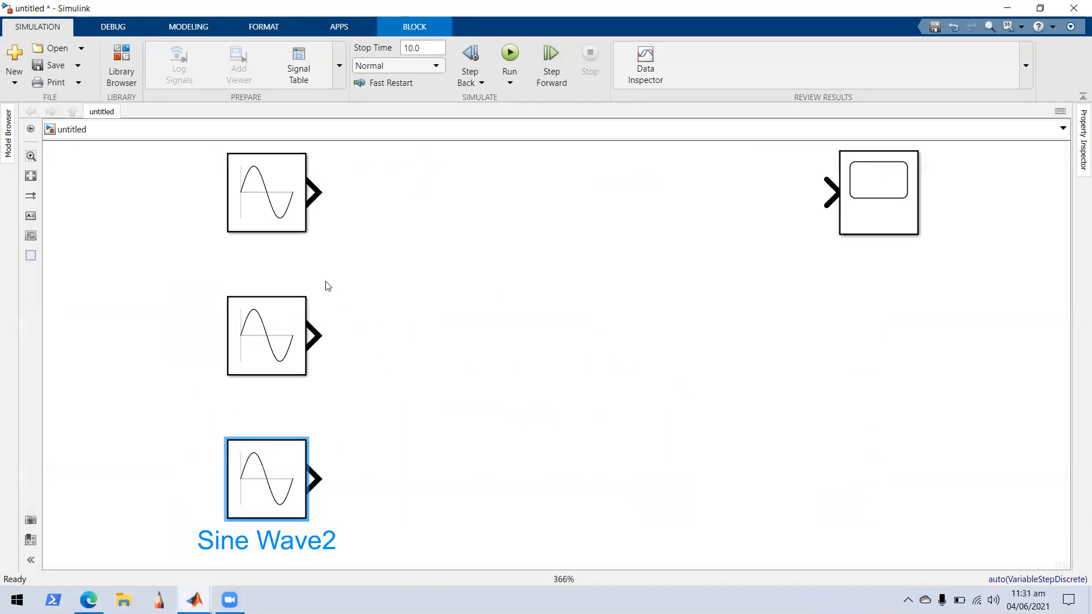
- Set the top Sine Wave block's amplitude to 1 and frequency to 1 rad/sec
click(276, 205)
double_click(276, 204)
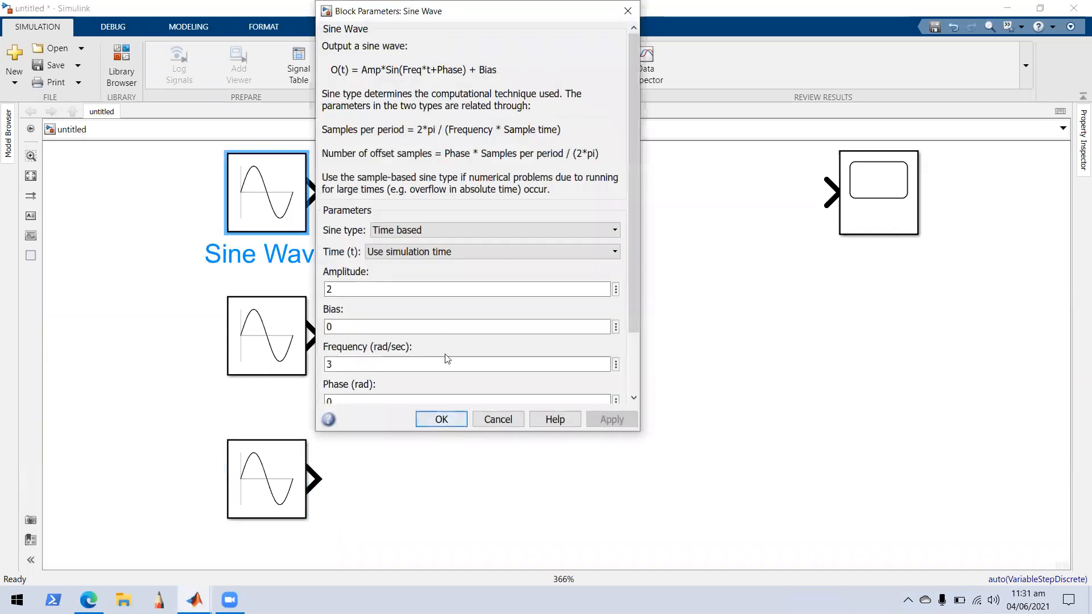
text(1)
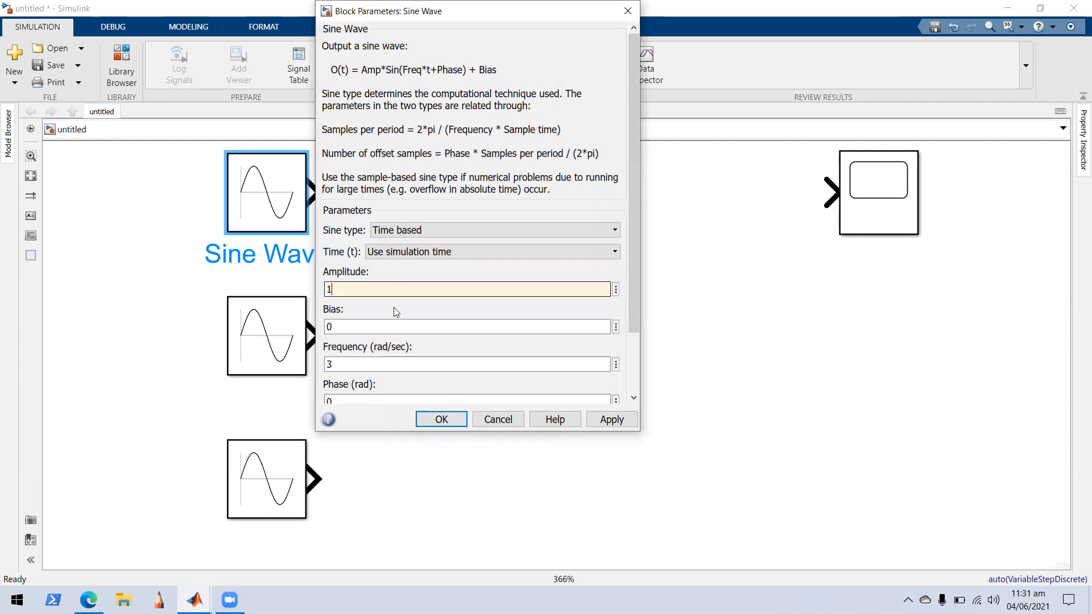
double_click(374, 365)
key(BackSpace)
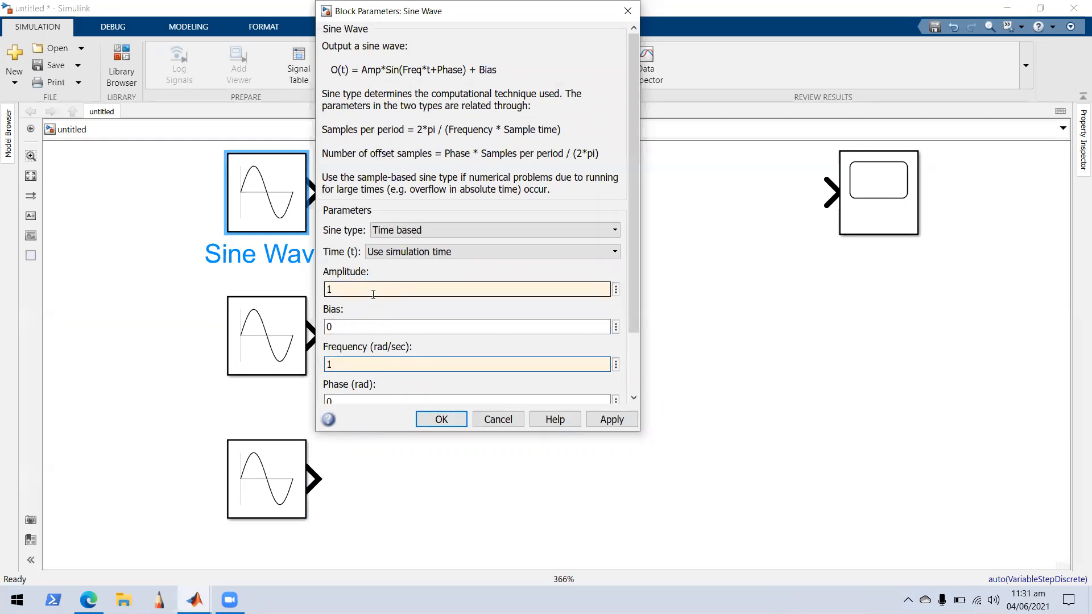
click(621, 418)
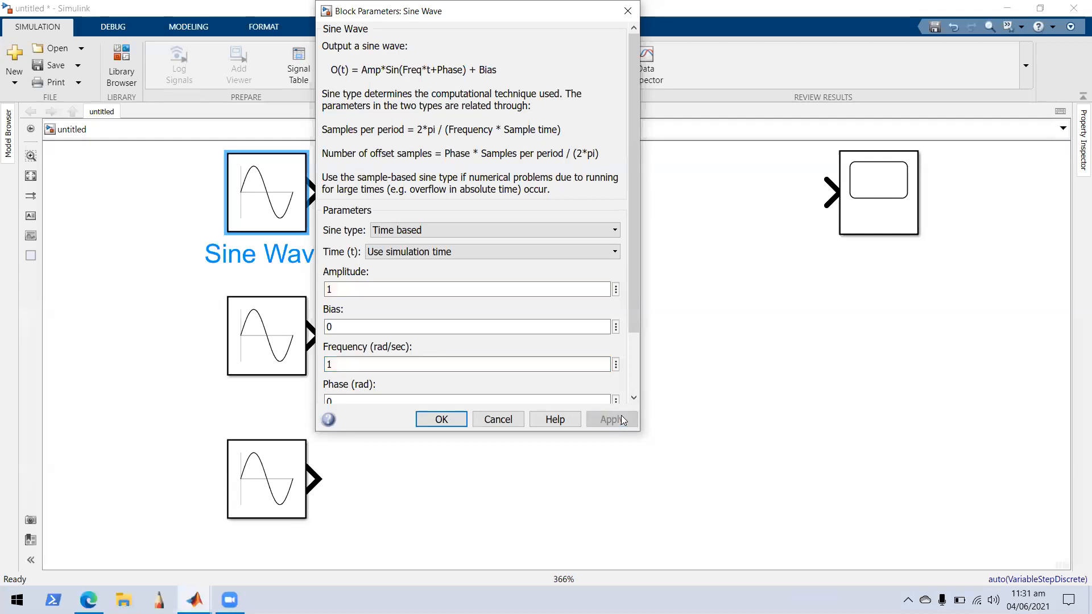
click(449, 421)
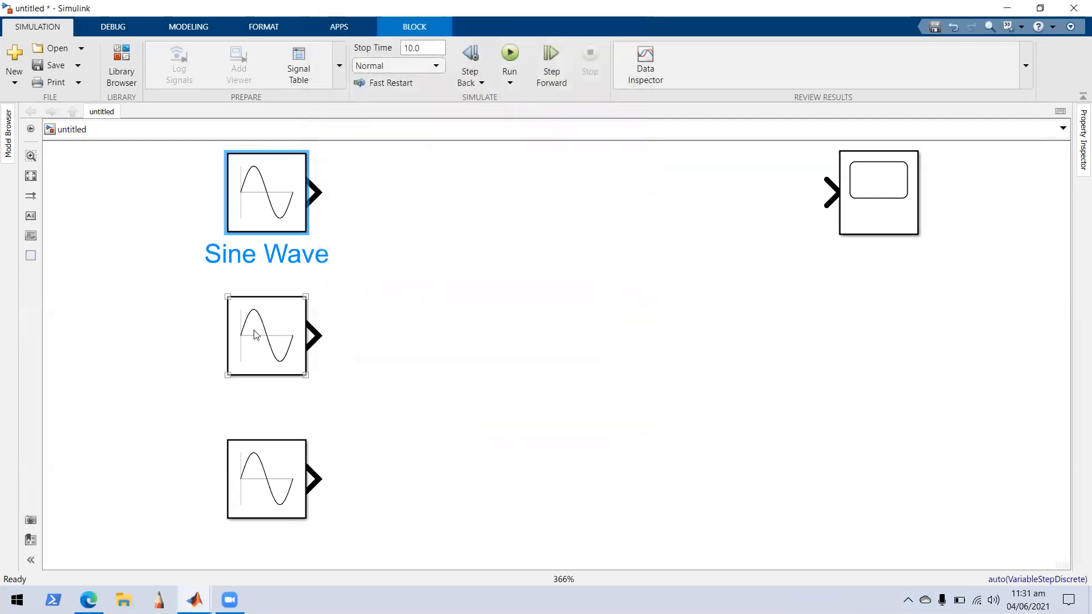
- Set the second Sine Wave block's amplitude to 1/3 and frequency to 3 rad/sec
key(Tab)
key(Return)
double_click(371, 407)
text(1/3)
click(358, 483)
double_click(358, 483)
text(3)
click(633, 537)
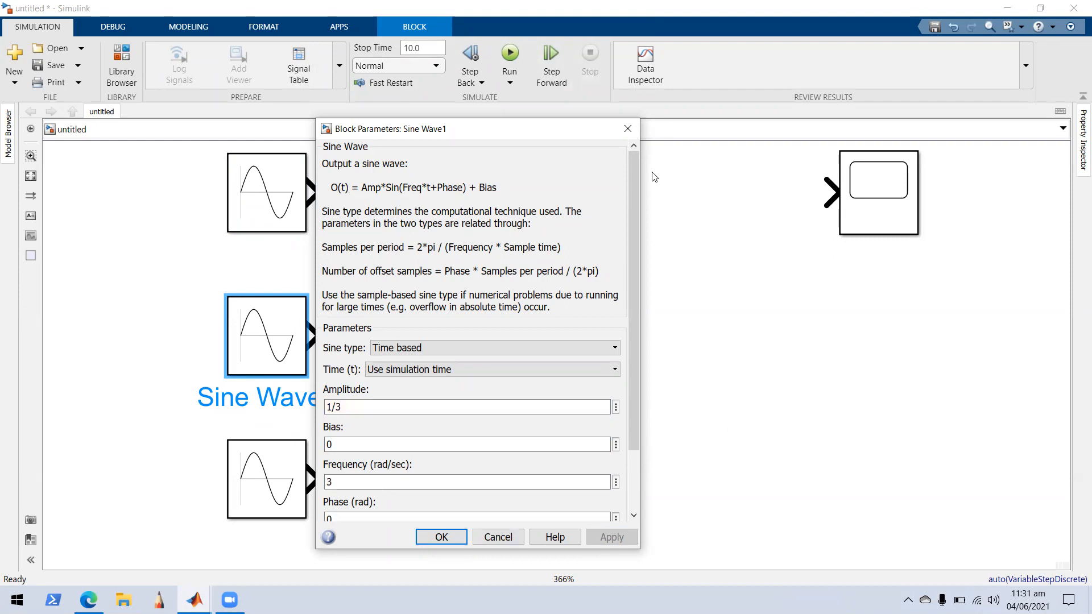
click(629, 129)
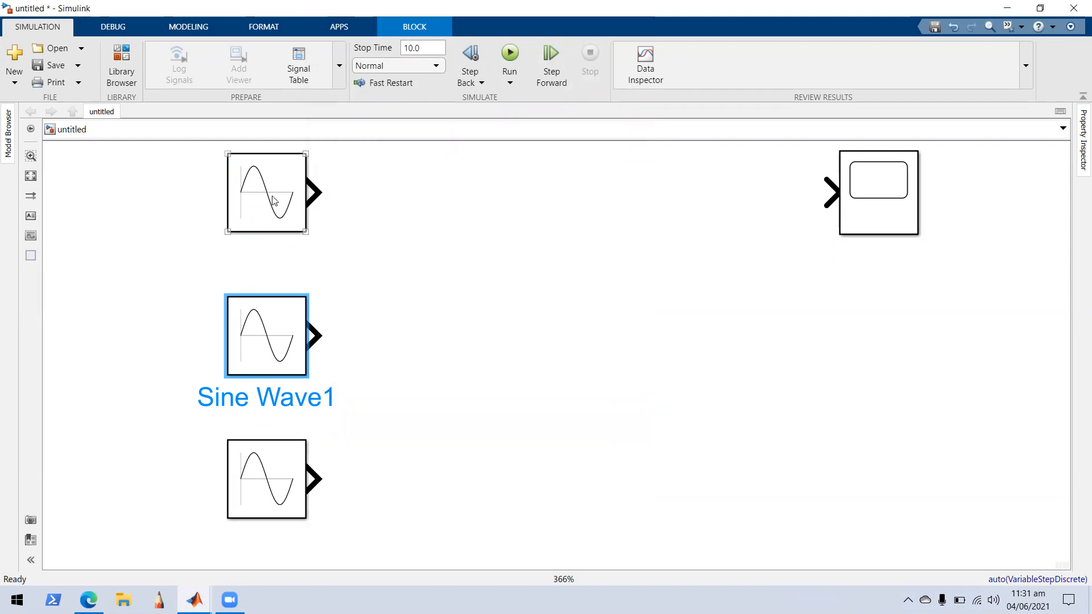
- Move the Scope farther from the sine blocks and insert a Sum block between them, in line with the top Sine Wave block
drag(890, 185, 993, 185)
click(612, 283)
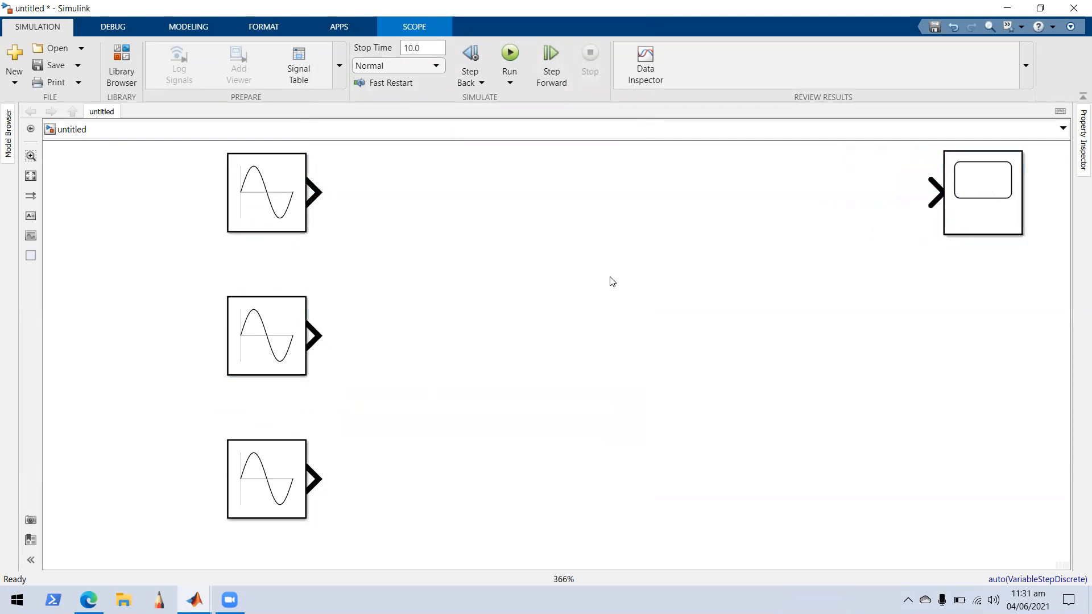
double_click(610, 277)
text(sum)
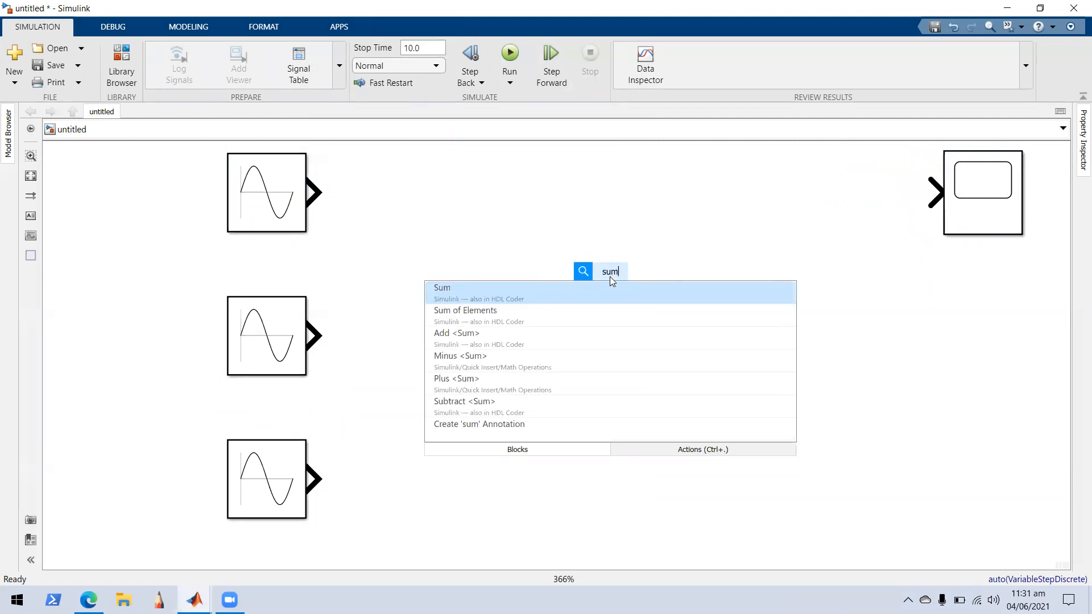
text(mer)
key(BackSpace)
key(BackSpace)
key(BackSpace)
double_click(559, 291)
click(607, 255)
drag(609, 259, 577, 188)
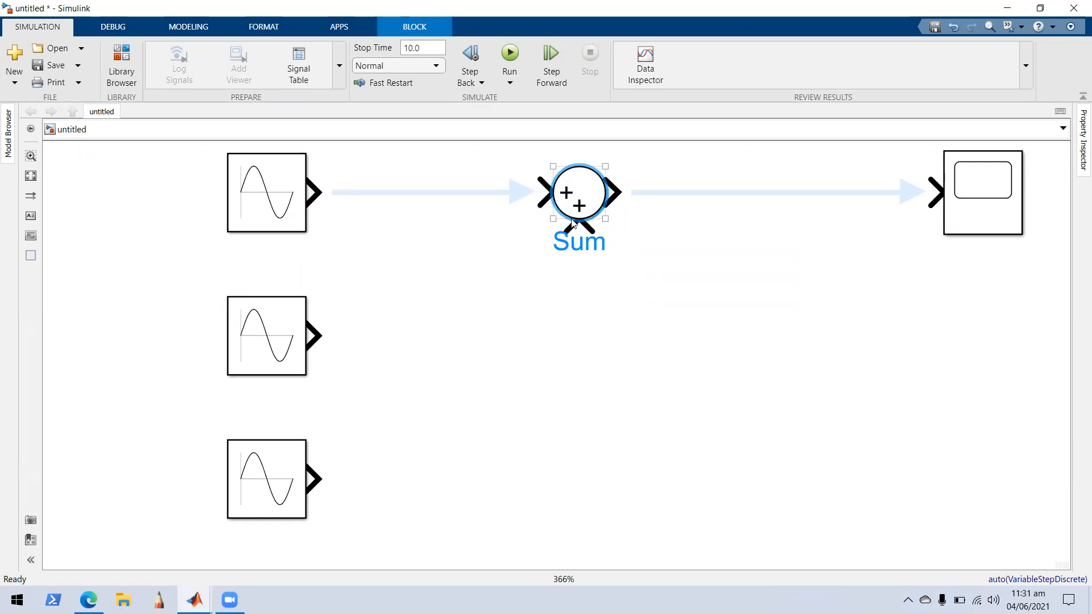
click(571, 317)
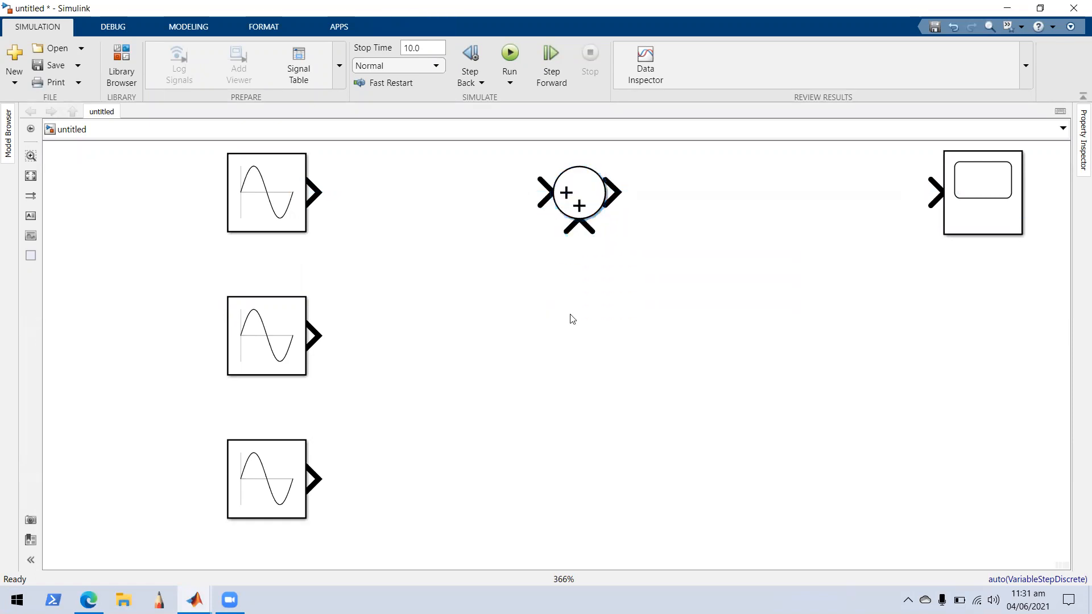
- Connect the top Sine Wave block to the Sum block's side input and the second one to its lower input
click(315, 192)
click(517, 192)
click(317, 336)
click(578, 260)
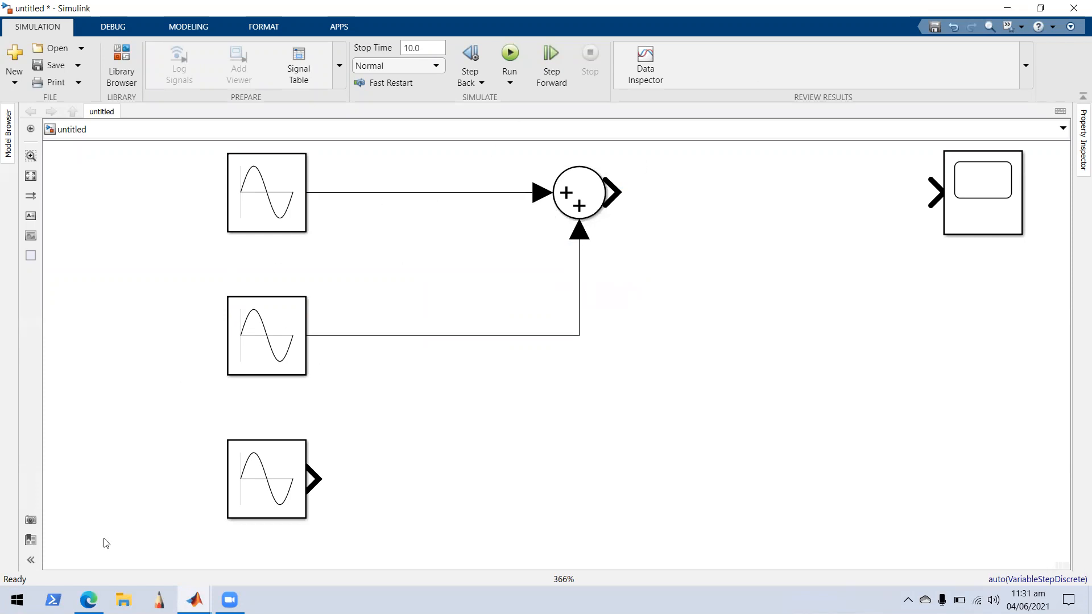
- Switch to the Fourier Series web page, highlight the sin(x) and sin(3x)/3 terms of the square wave formula, and return to Simulink
click(88, 600)
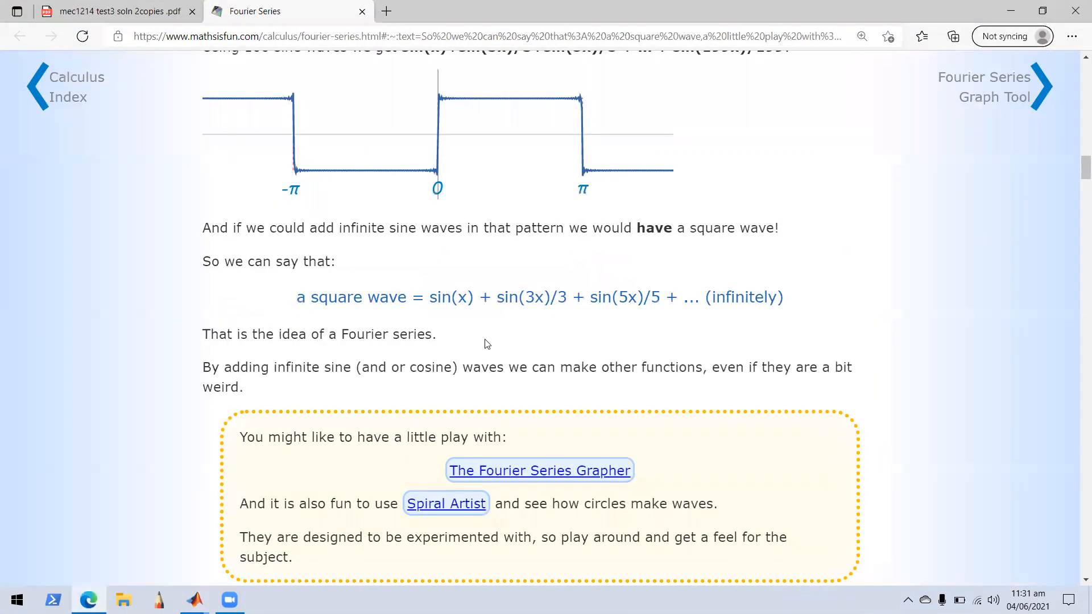
drag(479, 297, 426, 302)
mouse_move(500, 298)
mouse_down()
mouse_move(555, 298)
mouse_move(479, 298)
mouse_up()
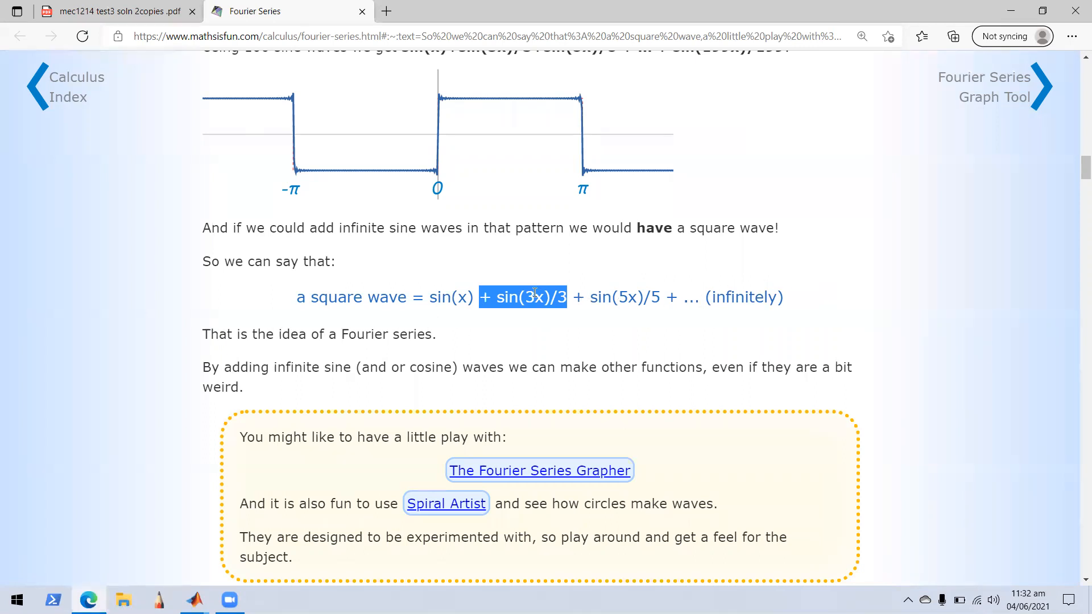
click(195, 600)
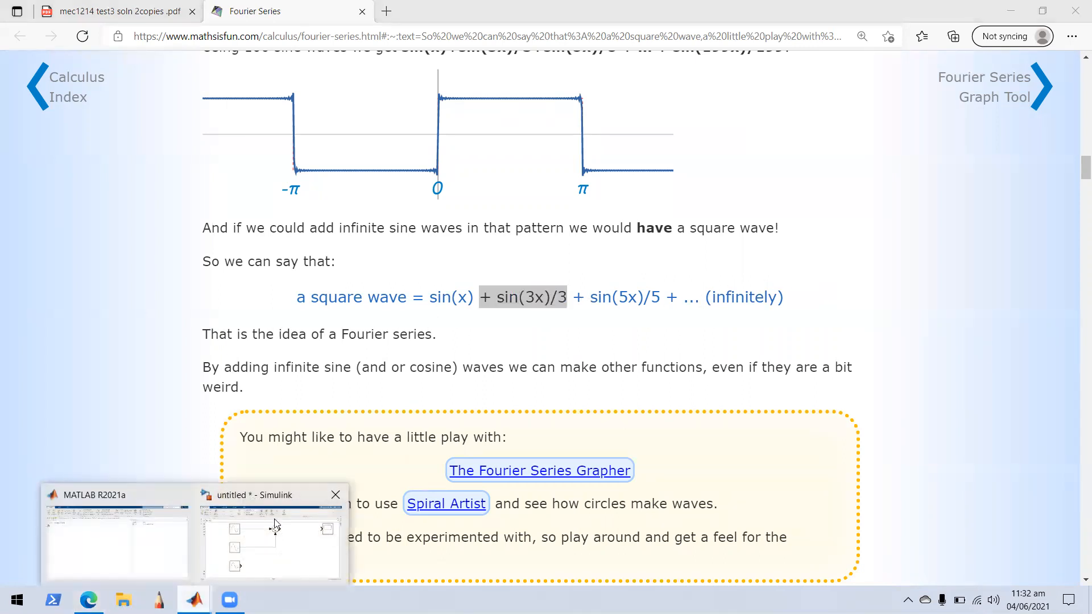
click(273, 528)
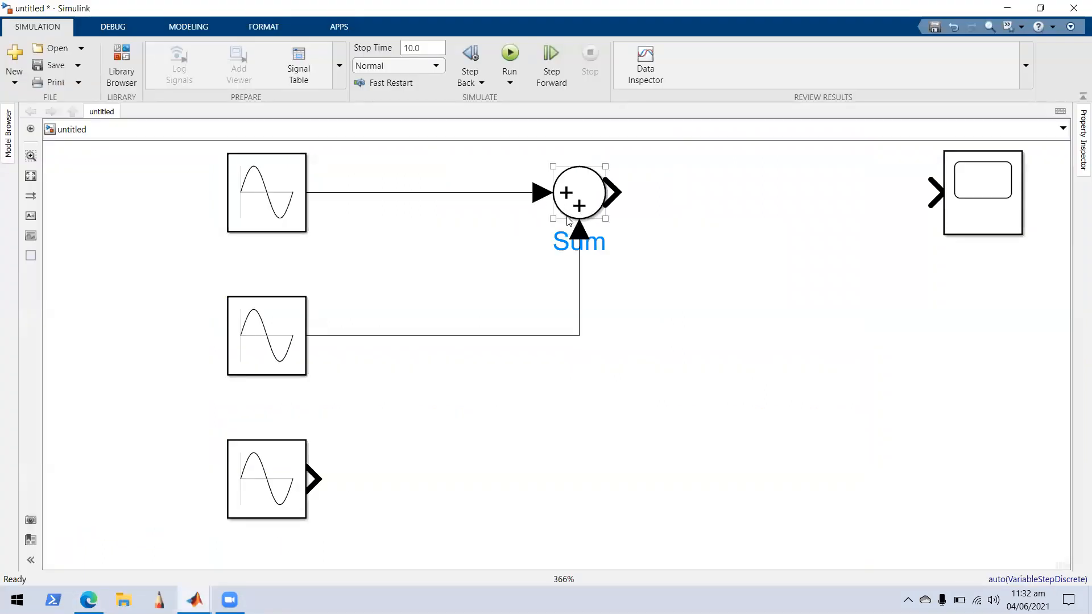
- Rename the top Sine Wave block as "Sine Wave 1"
click(284, 198)
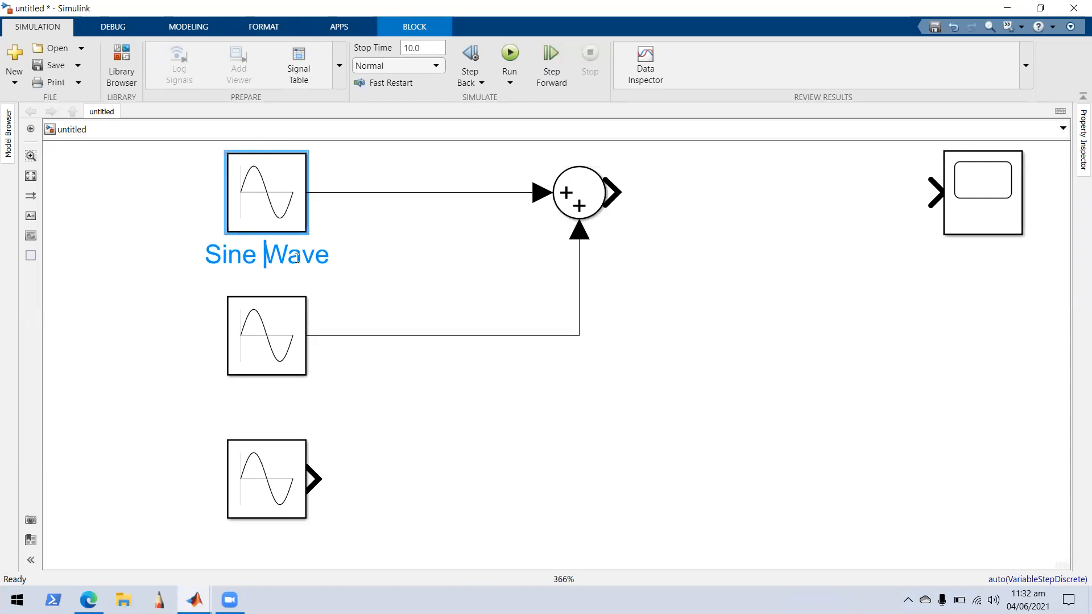
click(328, 263)
click(251, 217)
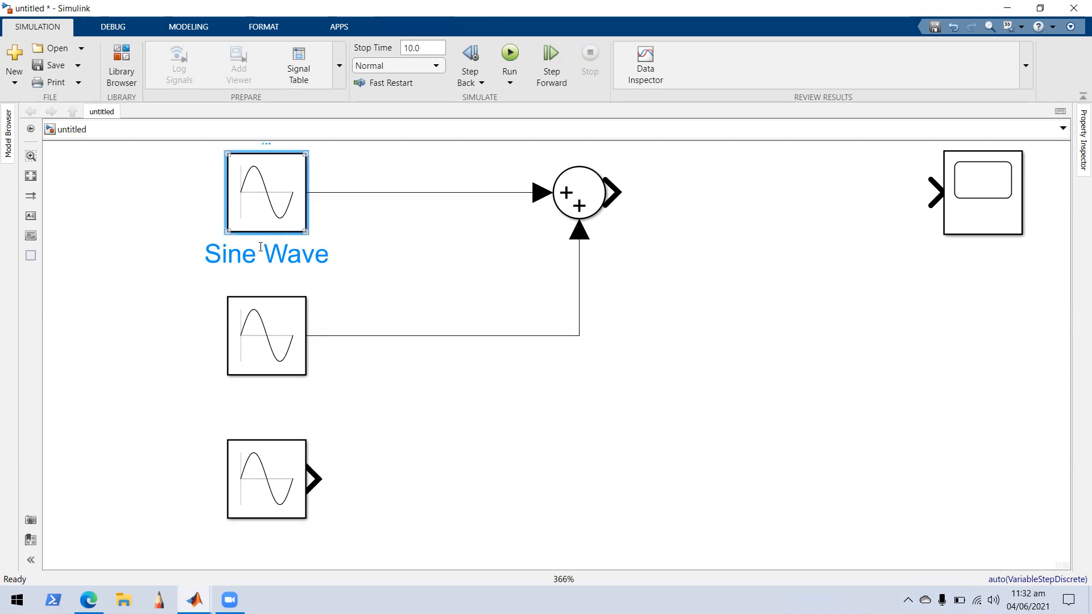
click(265, 261)
key(End)
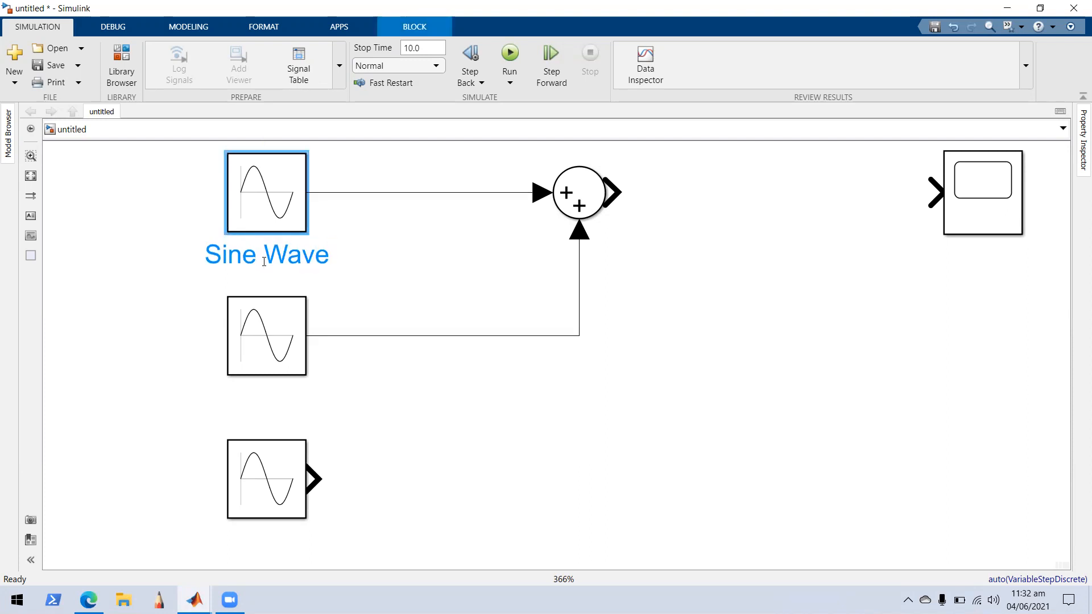
text(1)
double_click(391, 414)
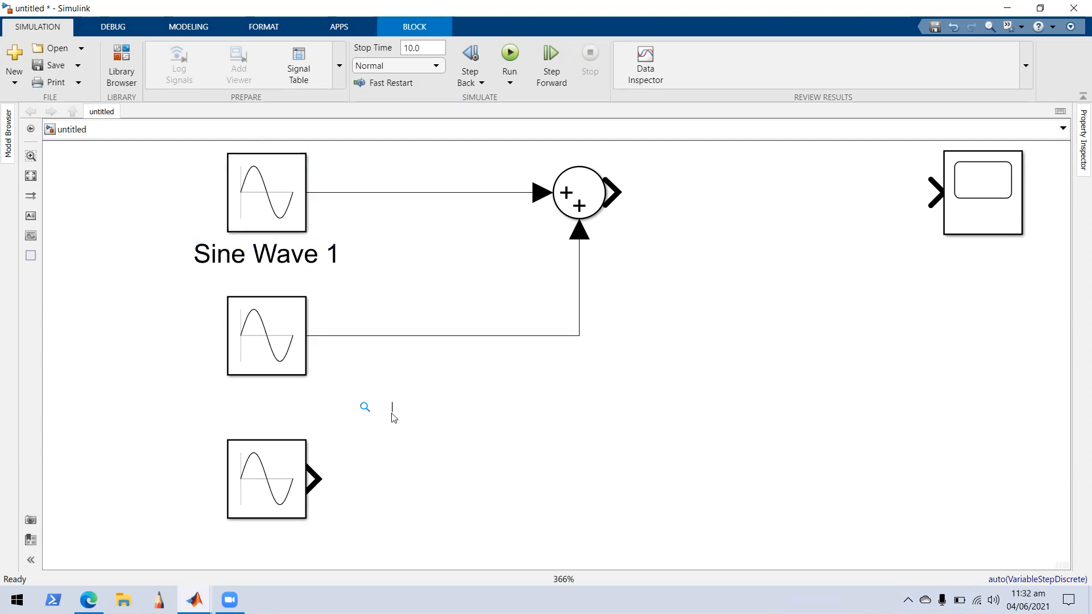
- Rename the middle Sine Wave block as "Sine Wave 2"
click(277, 338)
click(299, 398)
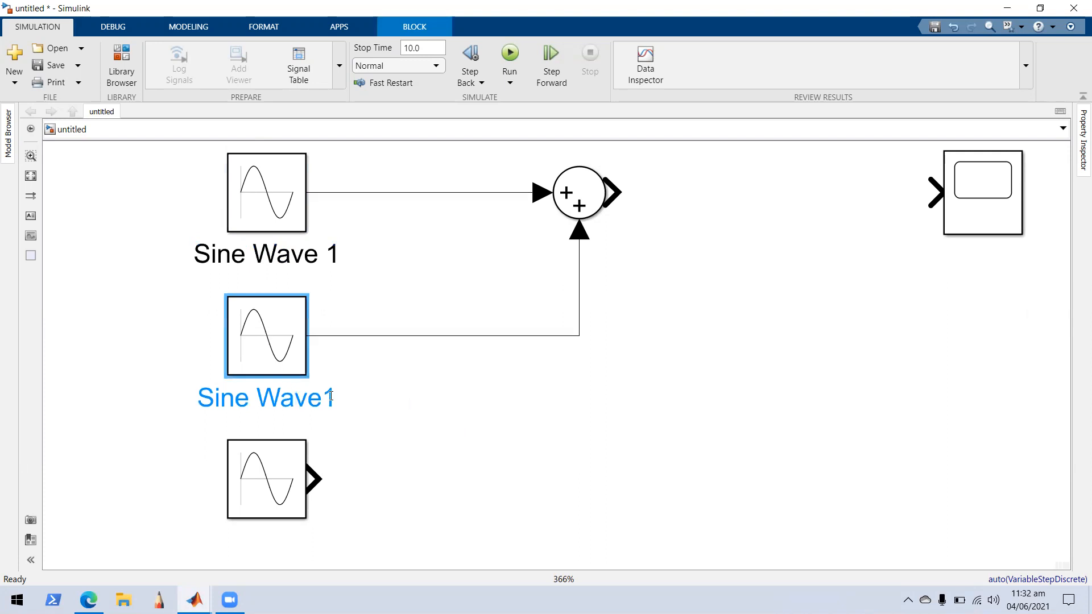
key(BackSpace)
text(2)
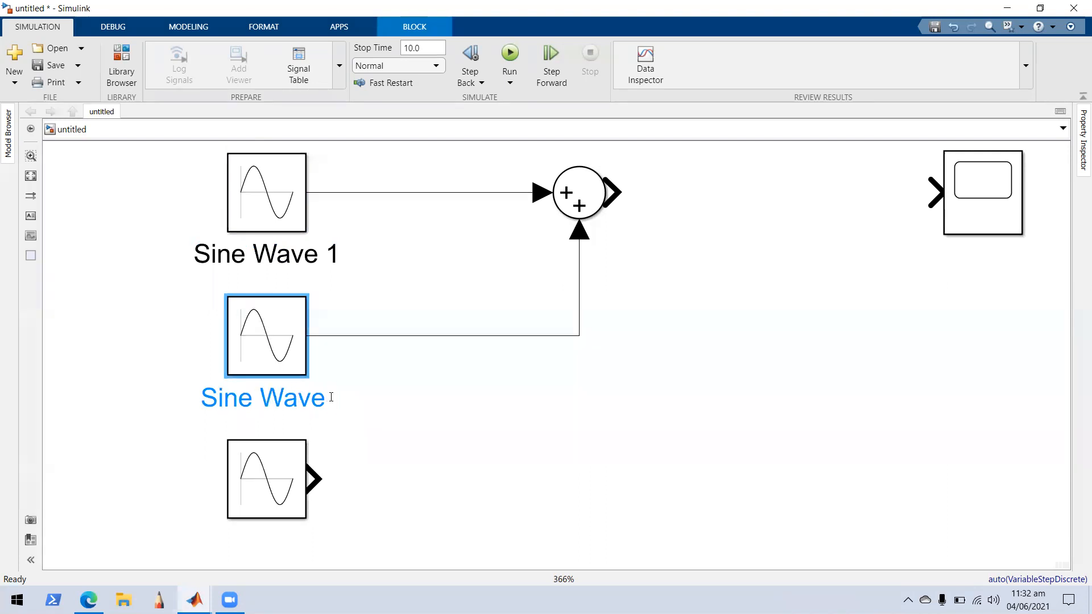
click(427, 424)
- Rename the bottom Sine Wave block as "Sine Wave 3"
click(259, 487)
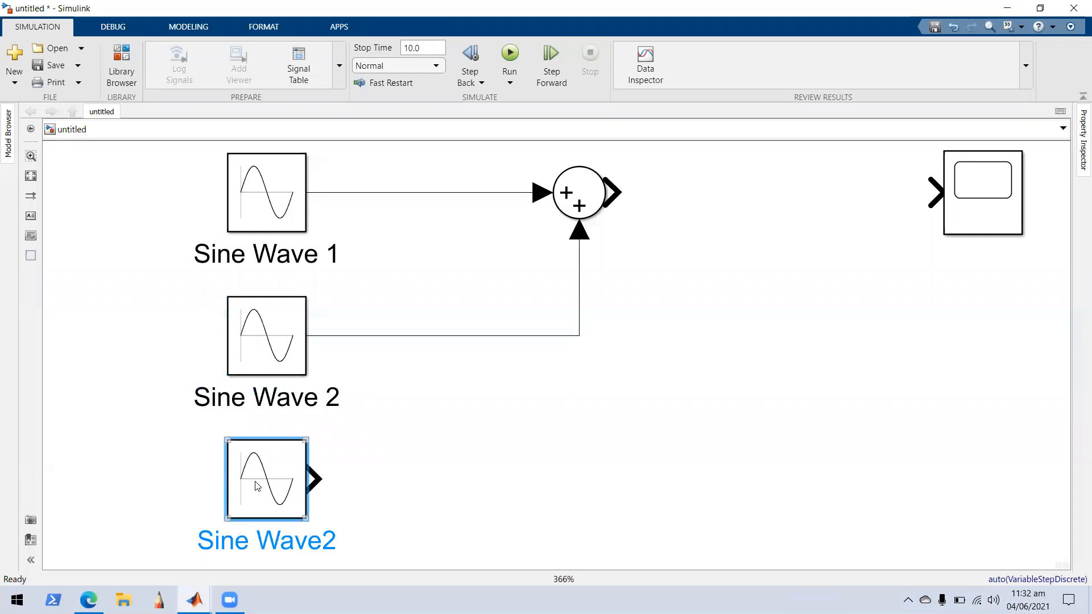
click(335, 538)
key(BackSpace)
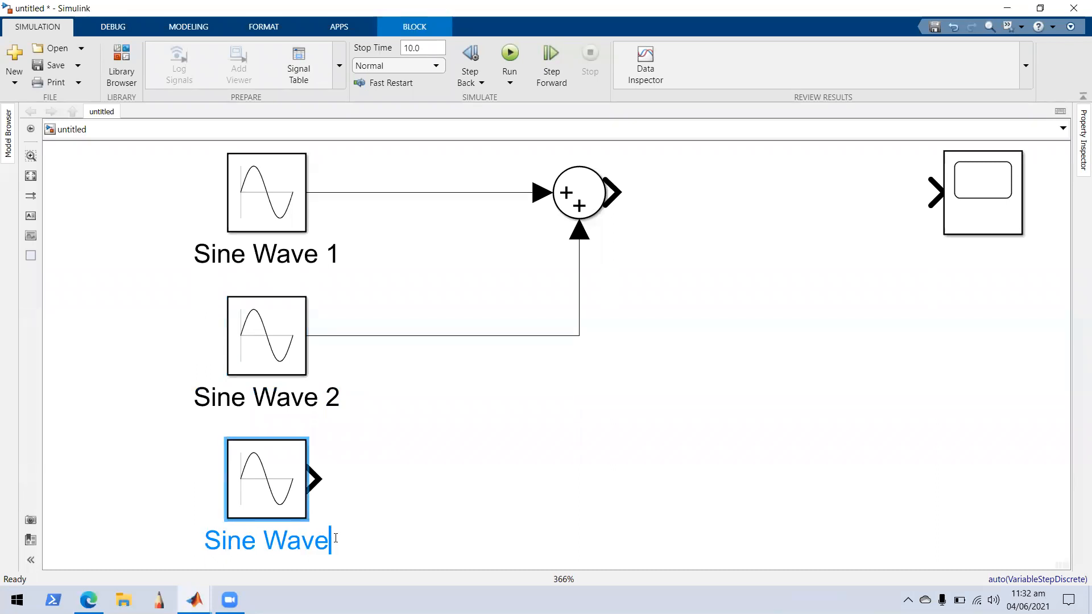
text(3)
click(370, 539)
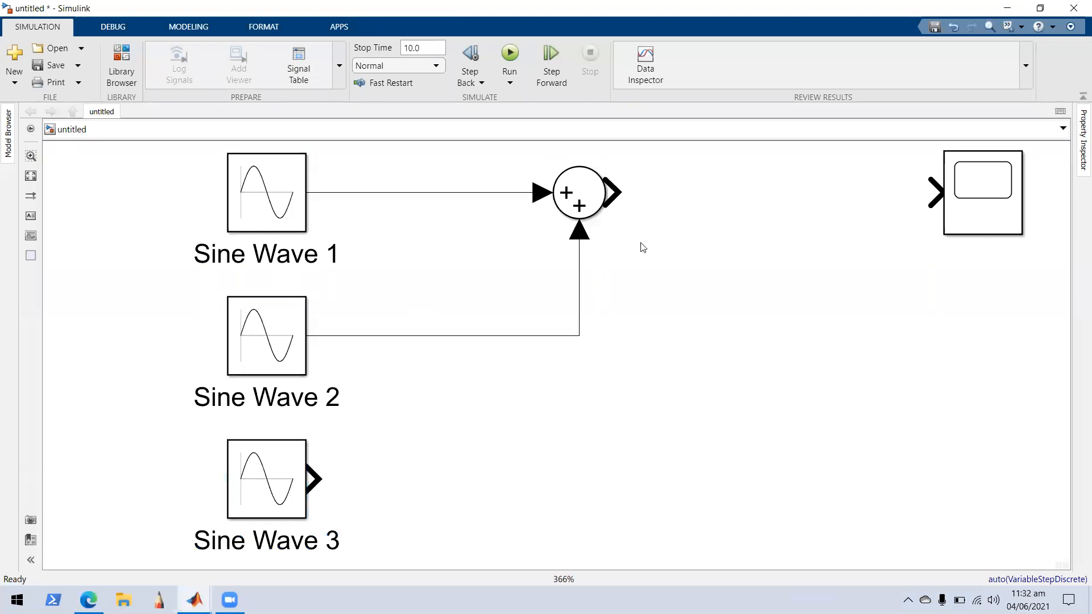
- Rename the Sum block as "Summer"
click(588, 190)
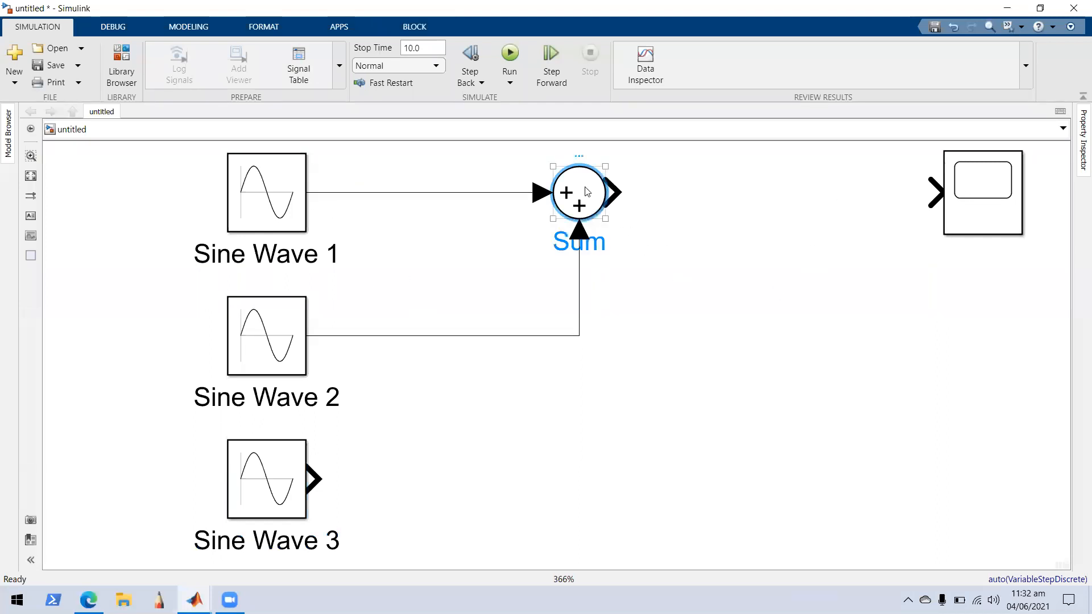
click(601, 245)
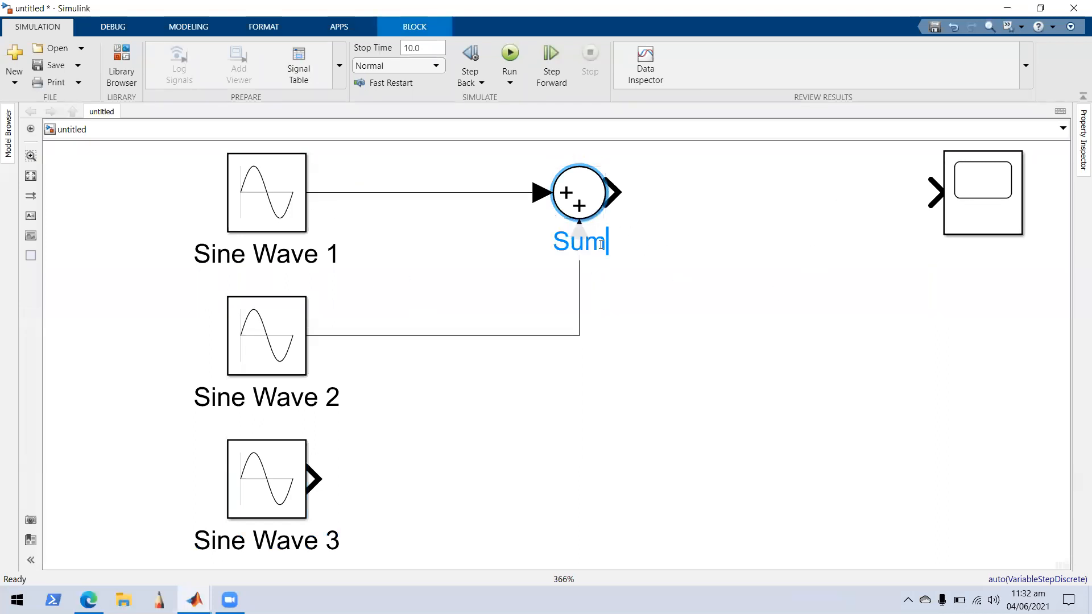
text(mer)
key(Return)
click(616, 276)
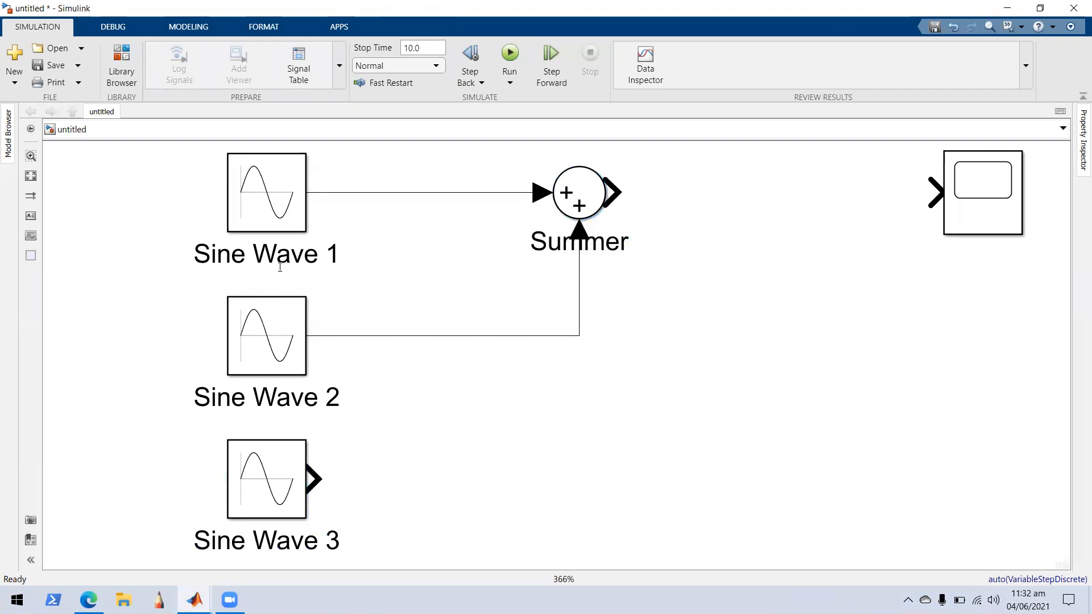
- Rename the Scope block as "Scope 1"
click(271, 259)
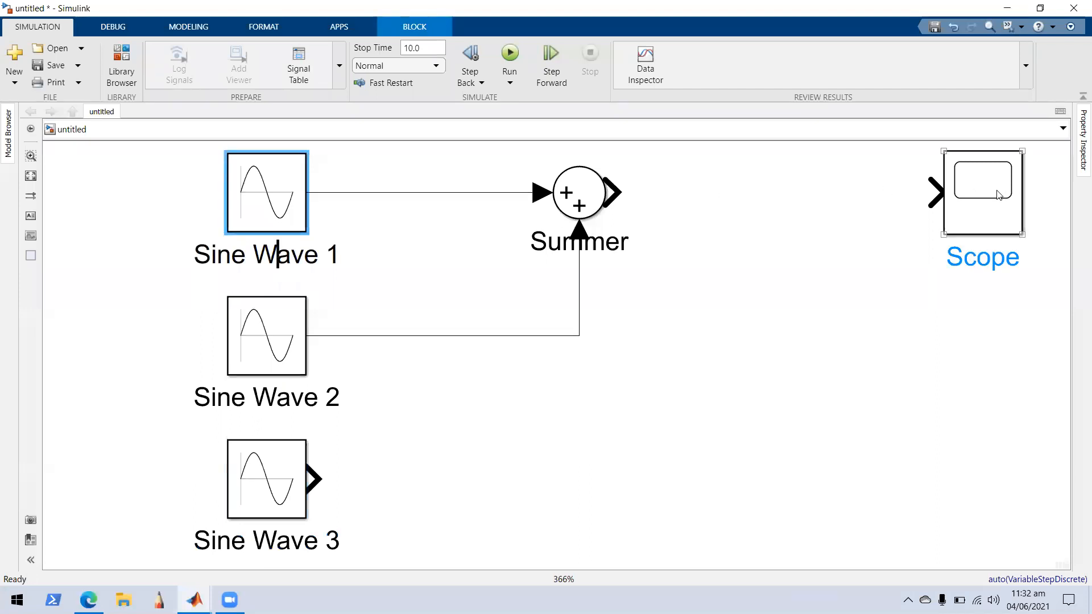
click(980, 203)
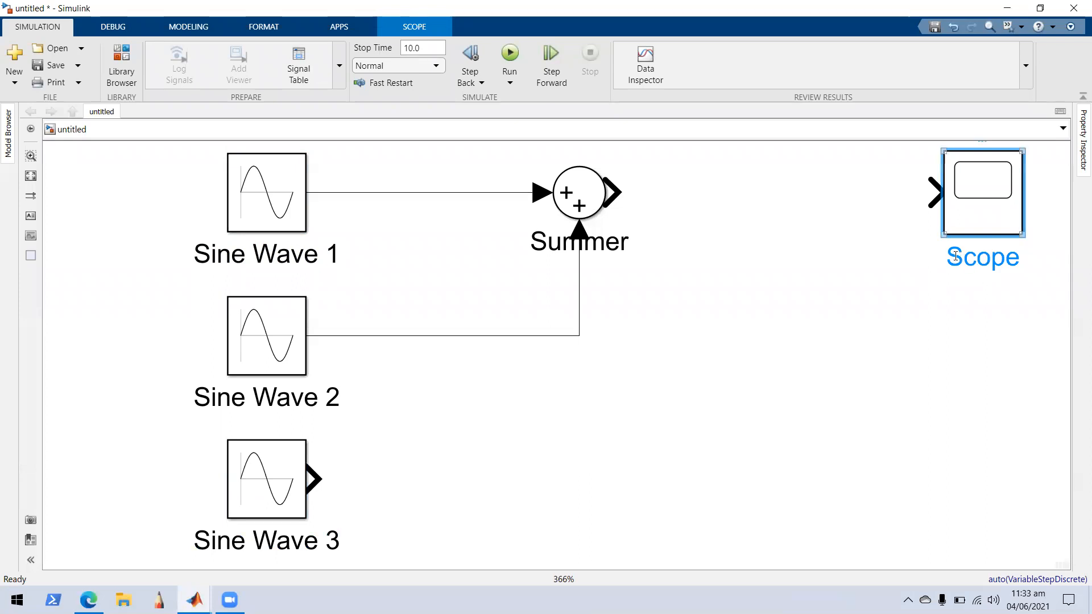
click(1009, 253)
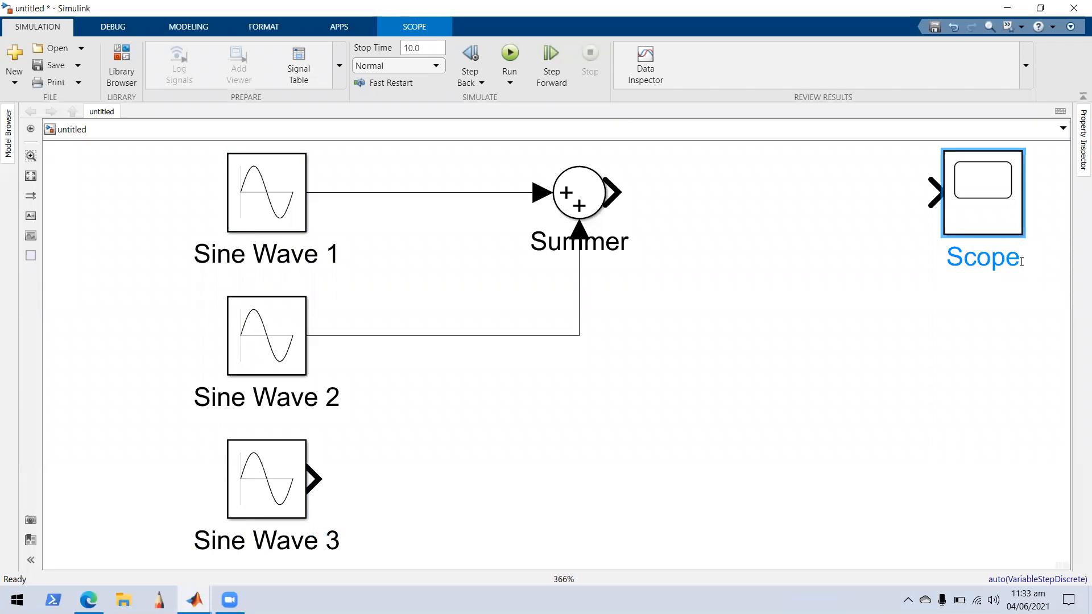
key(Escape)
click(1021, 262)
text(1)
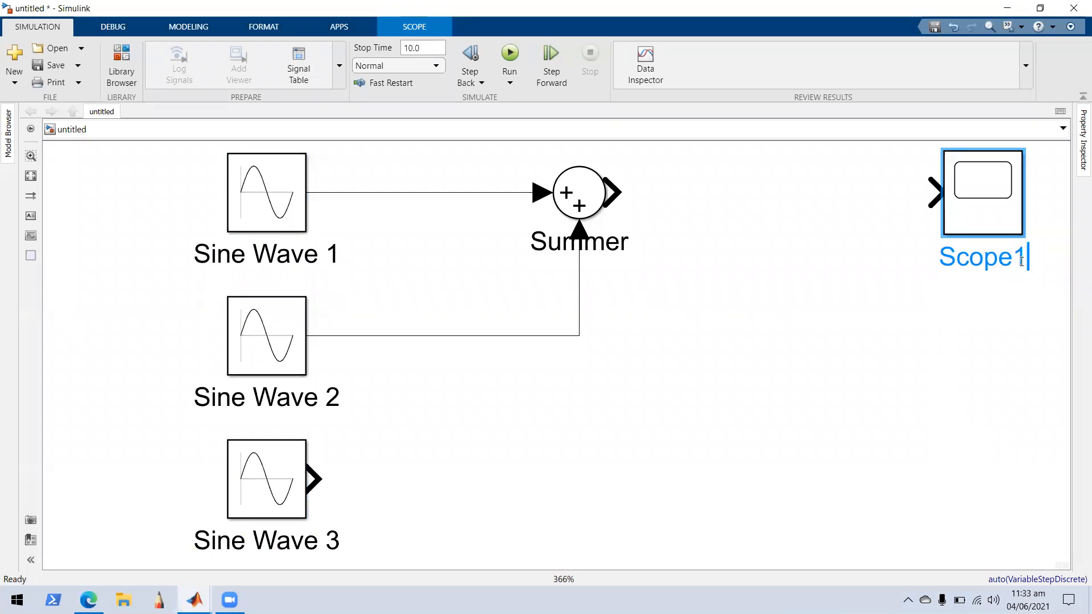
key(Left)
click(1020, 358)
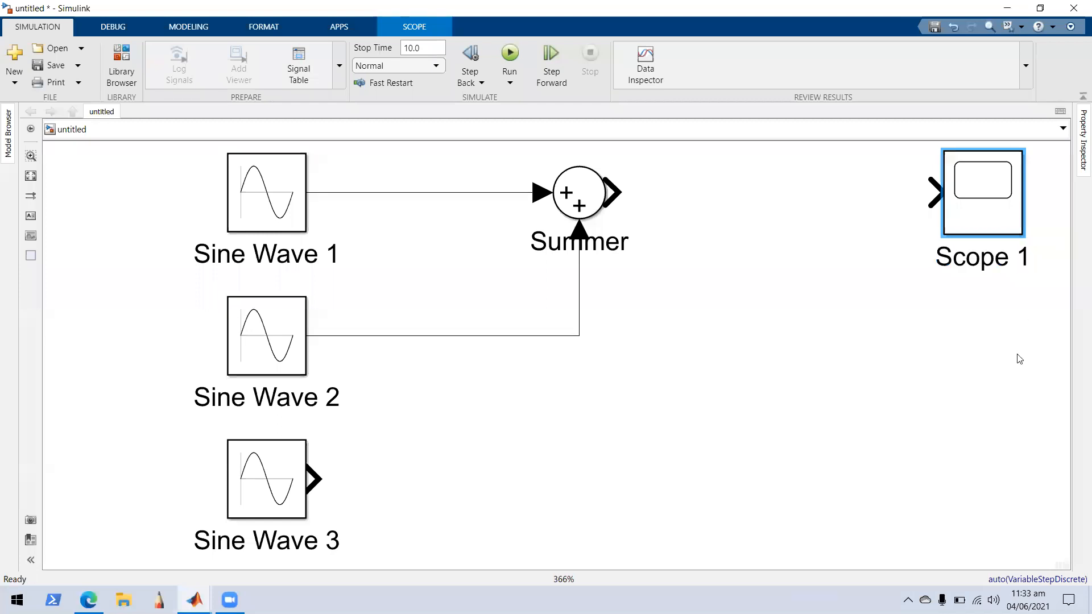
drag(808, 320, 781, 364)
drag(740, 283, 690, 376)
click(971, 203)
click(573, 197)
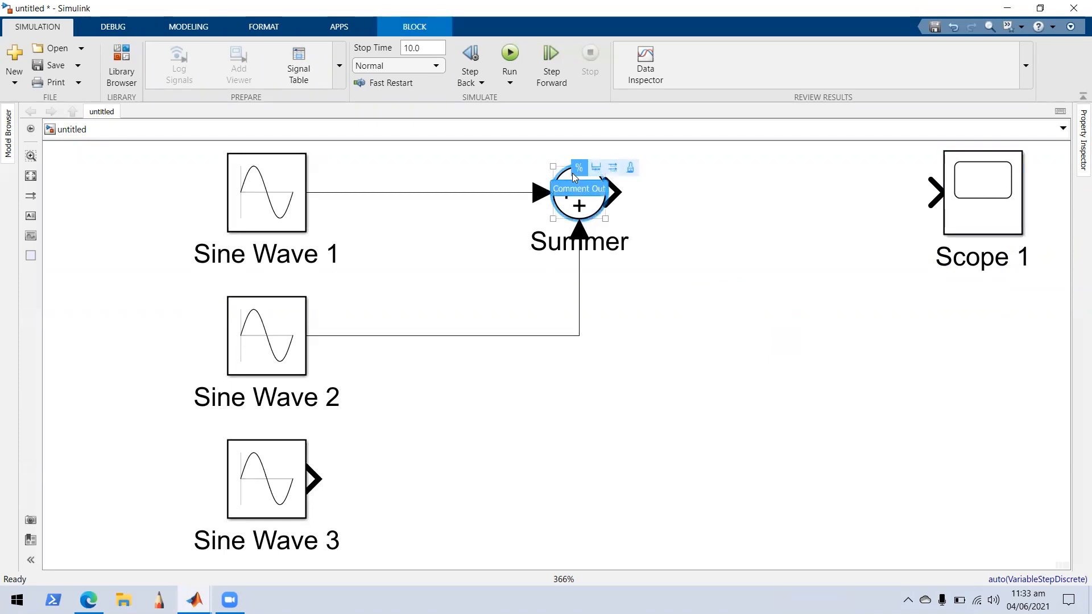
click(789, 177)
- Hide the Summer block's name and show it again
click(580, 194)
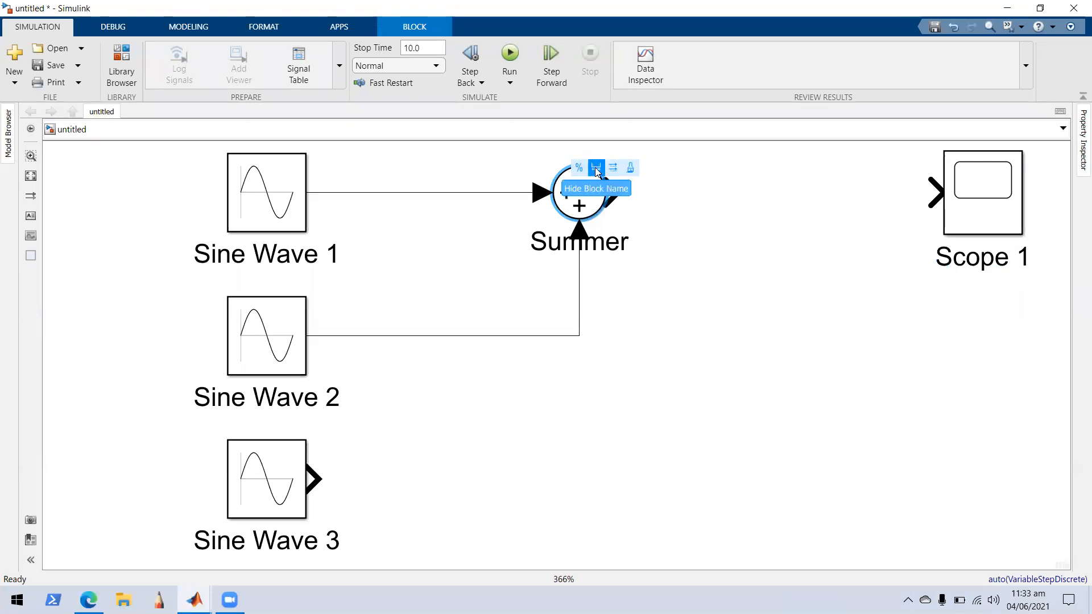
click(595, 168)
mouse_move(581, 164)
click(596, 168)
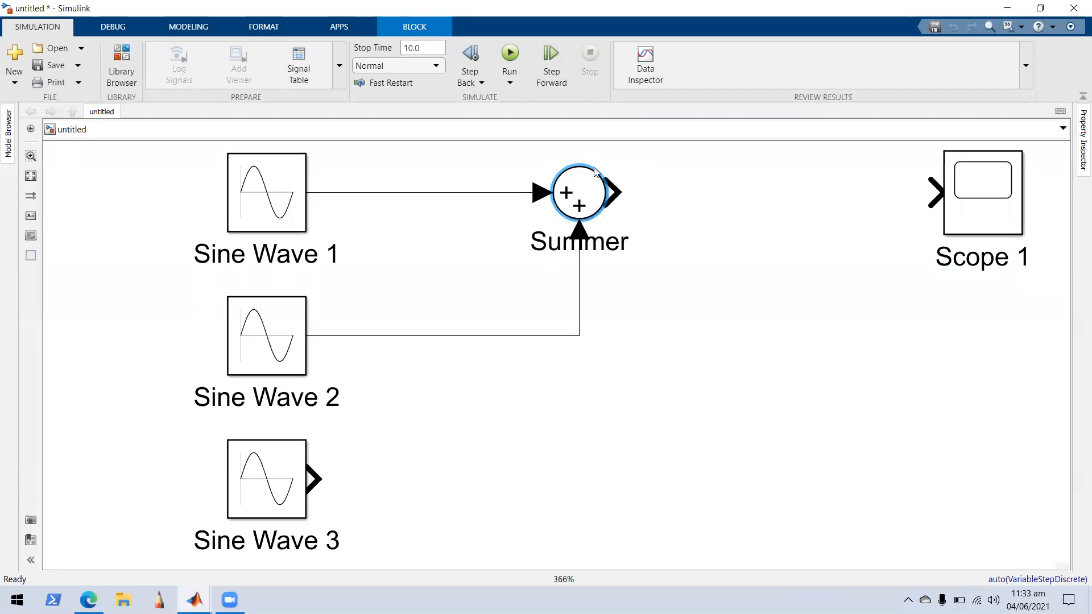
- Comment out the Summer block and uncomment it again
mouse_move(579, 157)
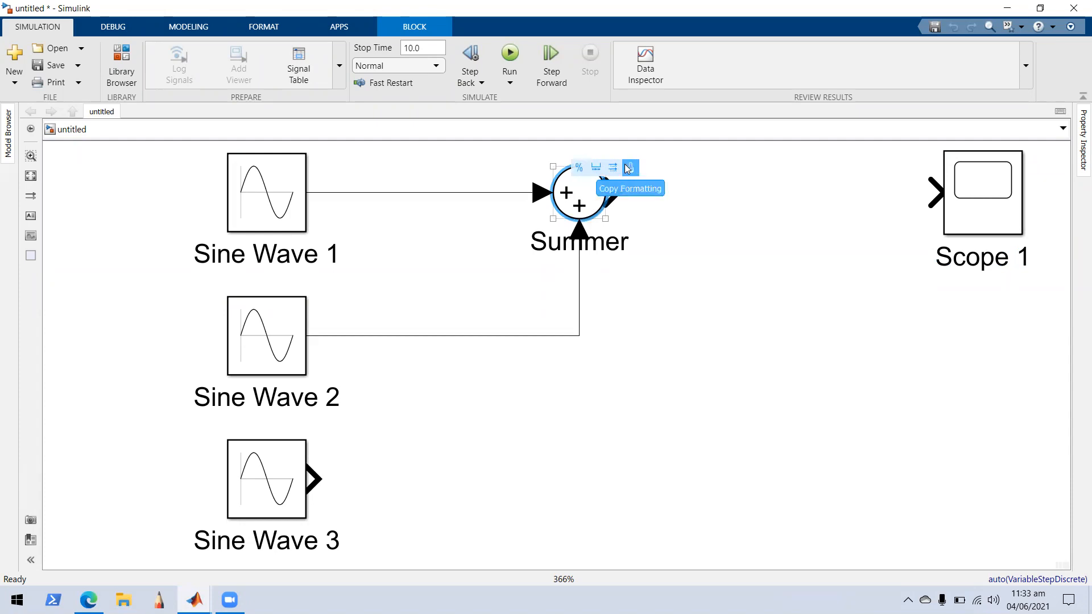
click(579, 168)
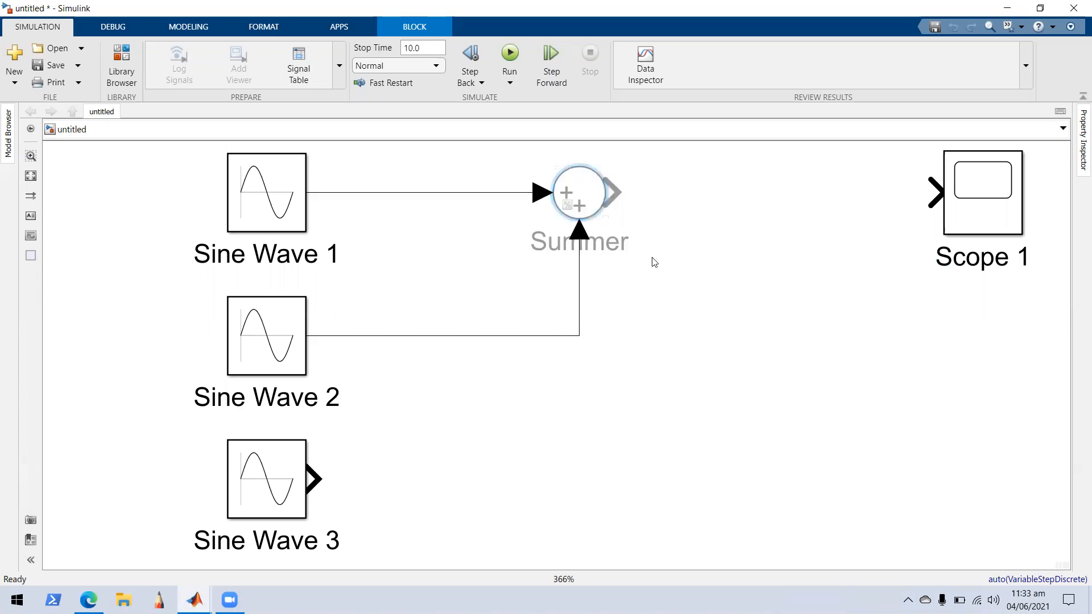
click(581, 171)
click(579, 166)
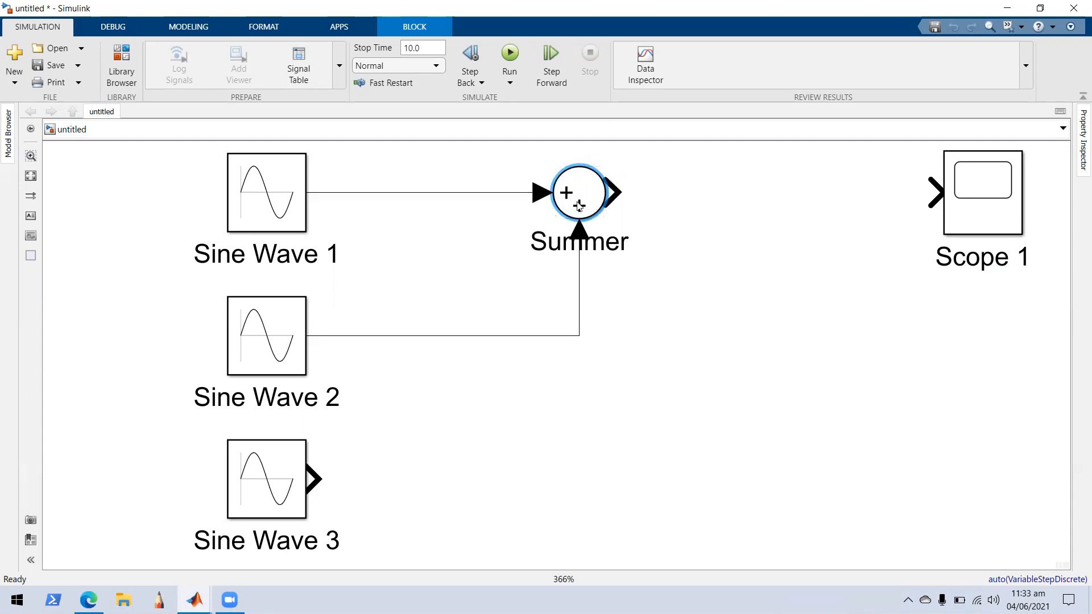
click(574, 219)
mouse_move(591, 166)
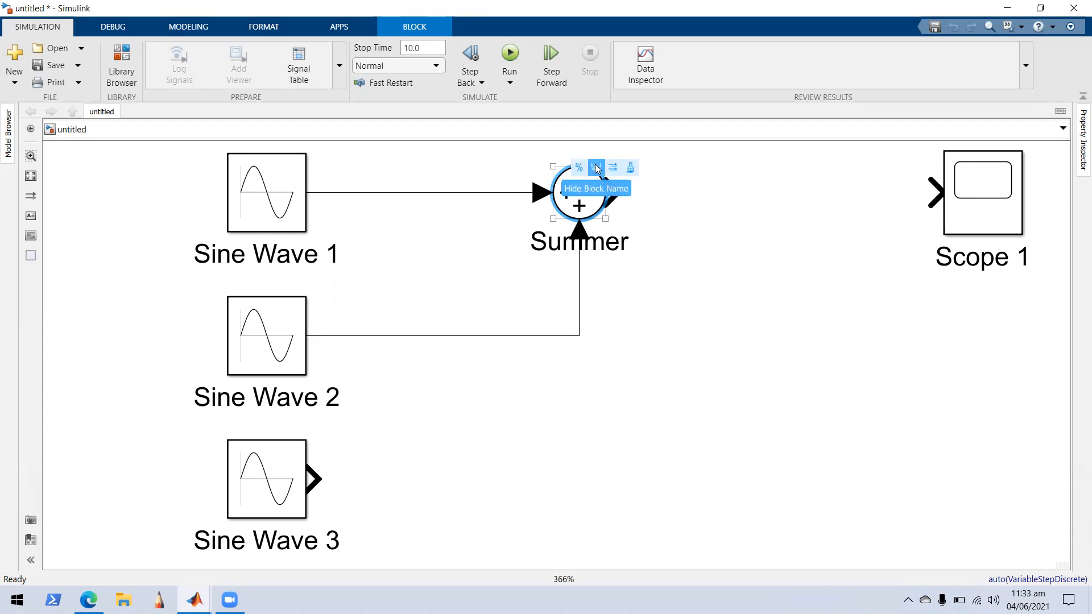
click(695, 236)
click(610, 240)
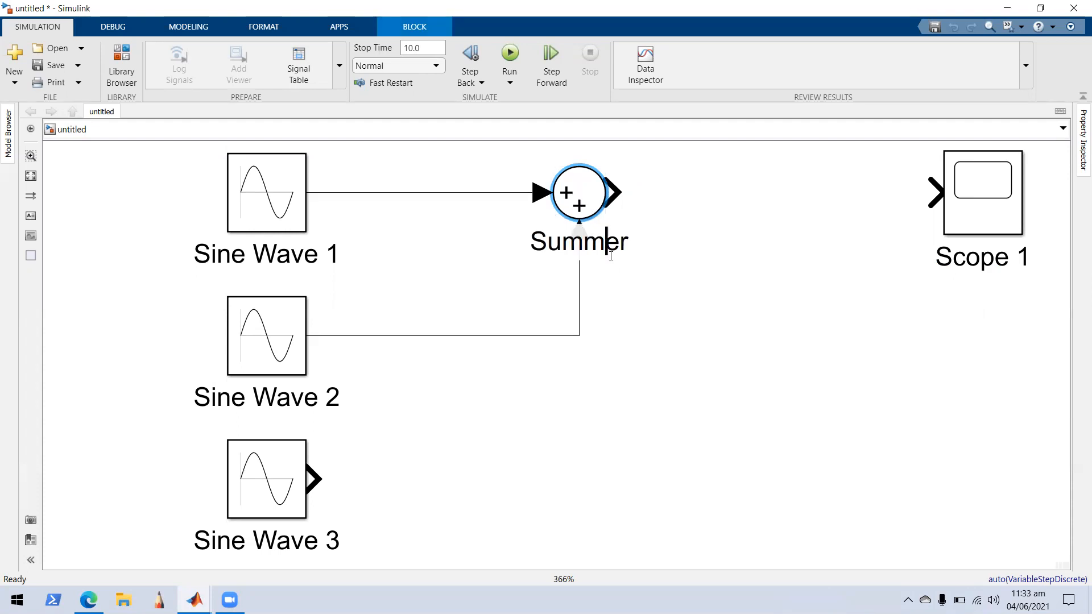
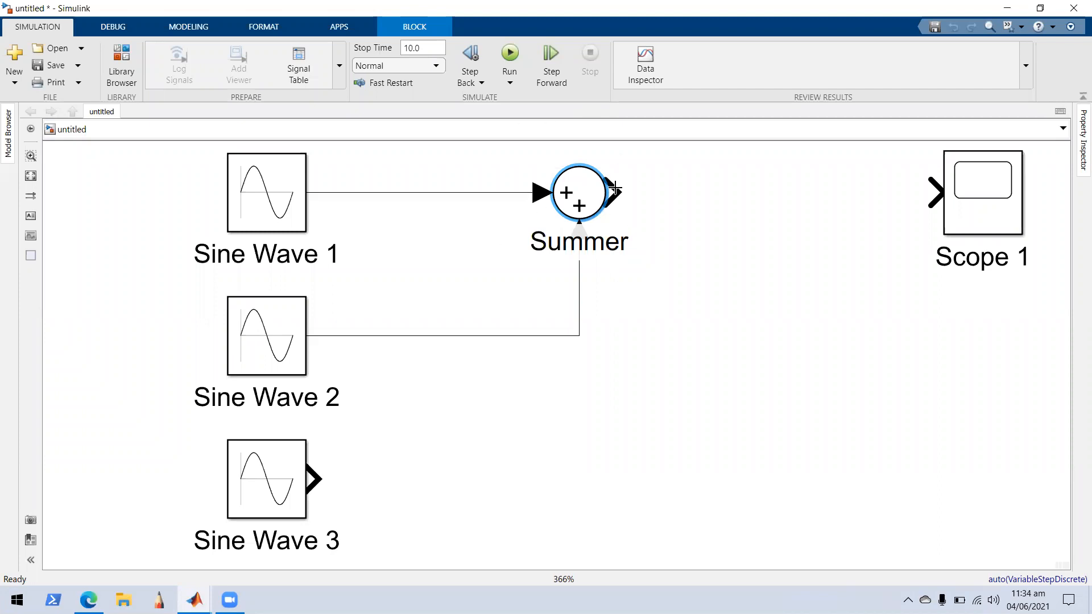
click(682, 215)
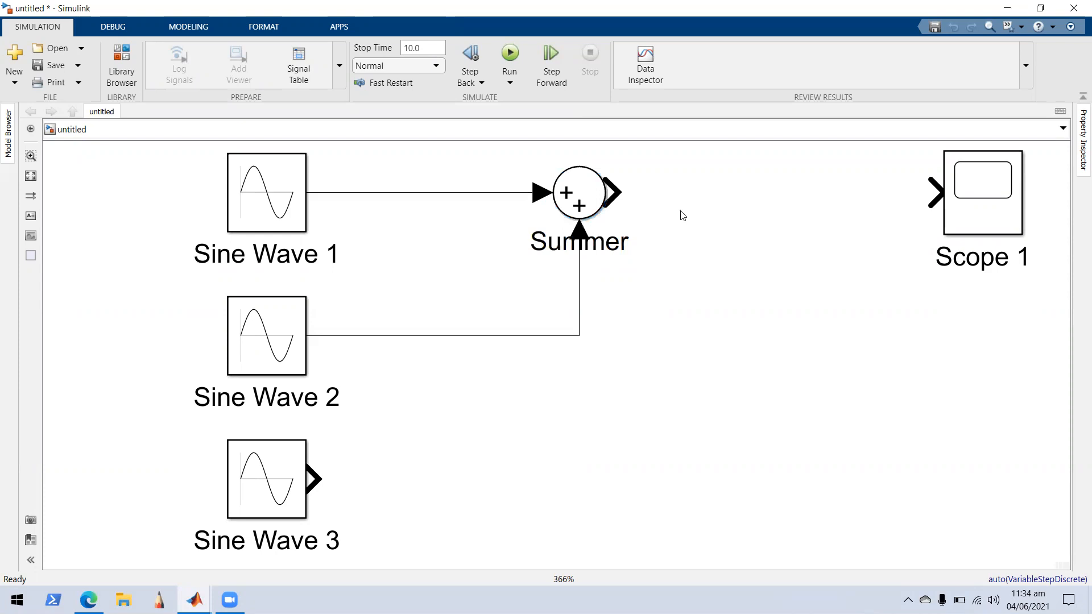
key(XF86AudioRaiseVolume)
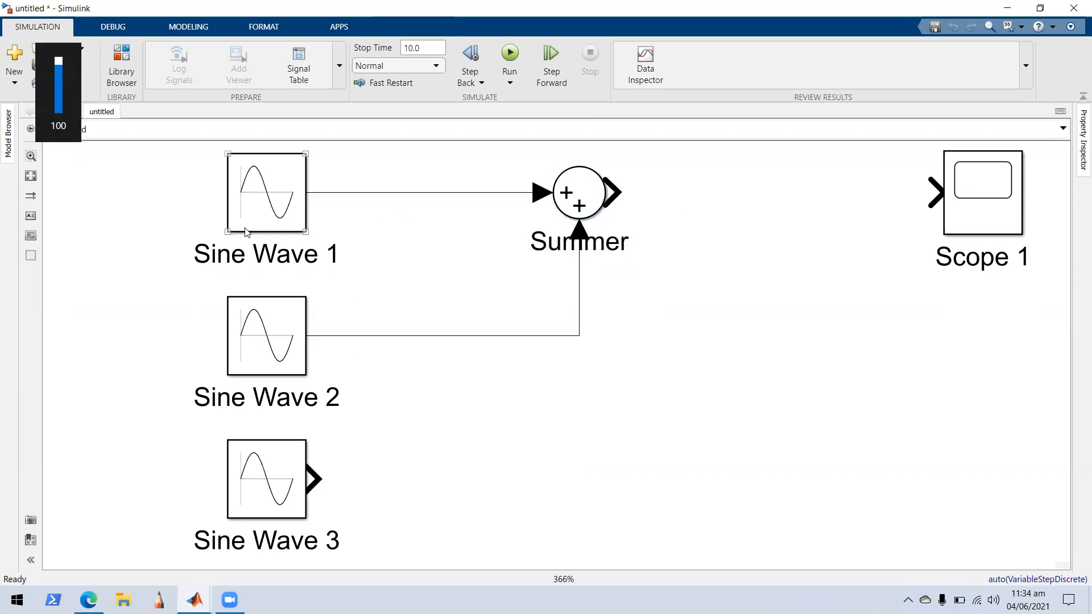
- Check the amplitude and frequency parameters of the Sine Wave 1 and Sine Wave 2 blocks
double_click(289, 168)
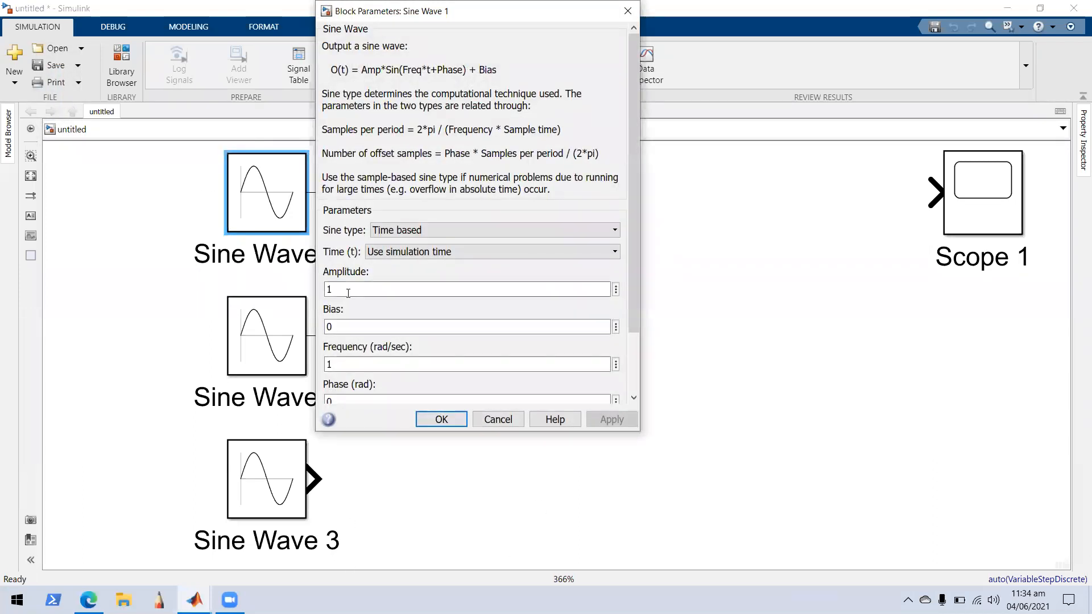
click(441, 419)
double_click(278, 352)
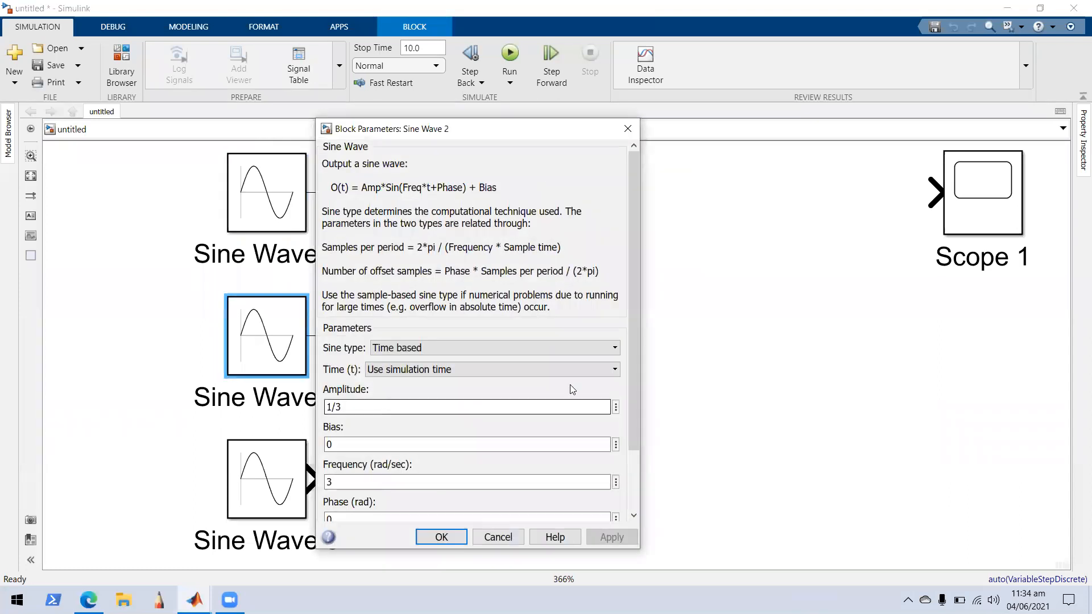
drag(633, 384, 633, 443)
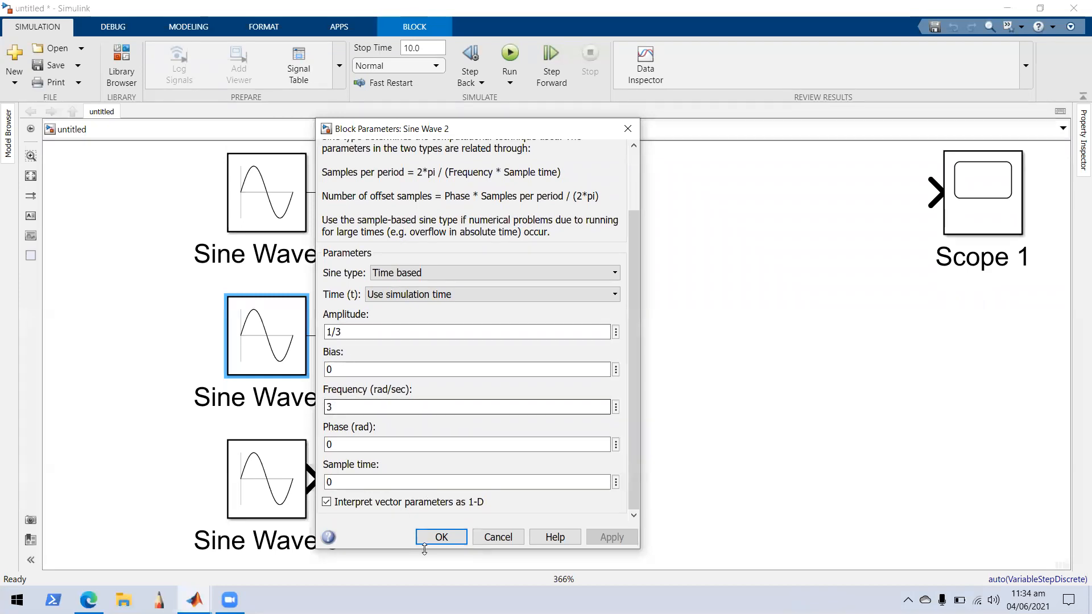
click(442, 538)
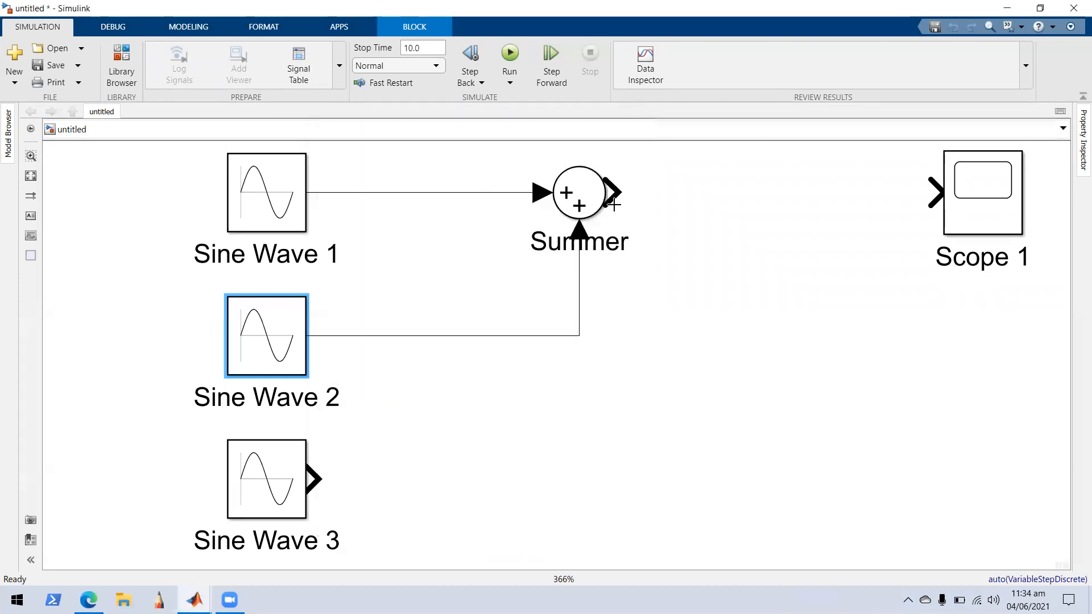
- Connect the Summer block's output to the input of Scope 1
click(617, 194)
drag(617, 193, 907, 196)
- Review the general, block annotation and callback properties of Scope 1, and close them without changes
click(965, 191)
right_click(965, 191)
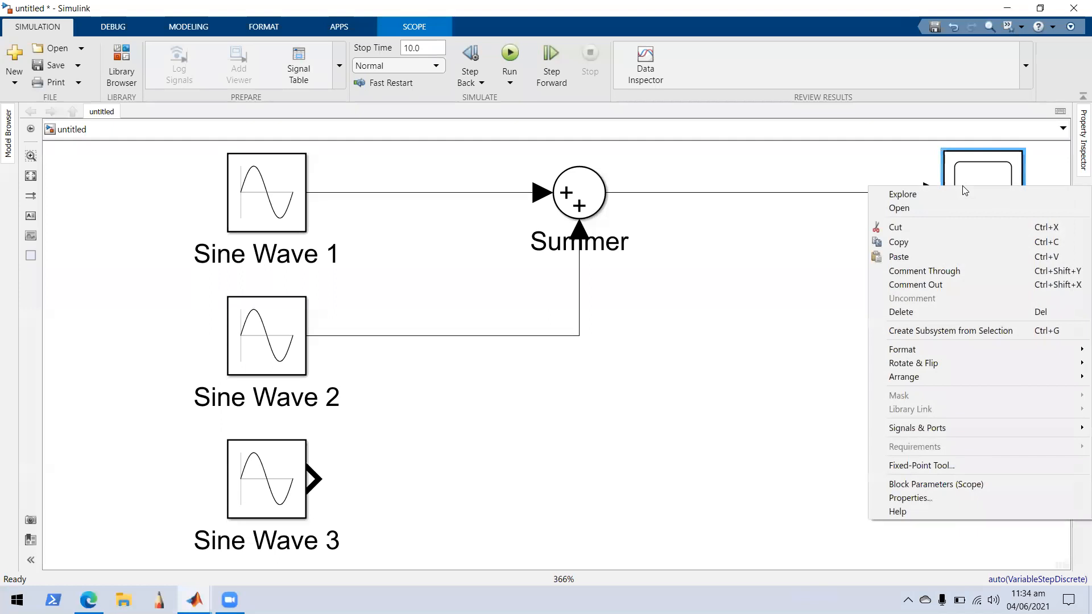
click(926, 497)
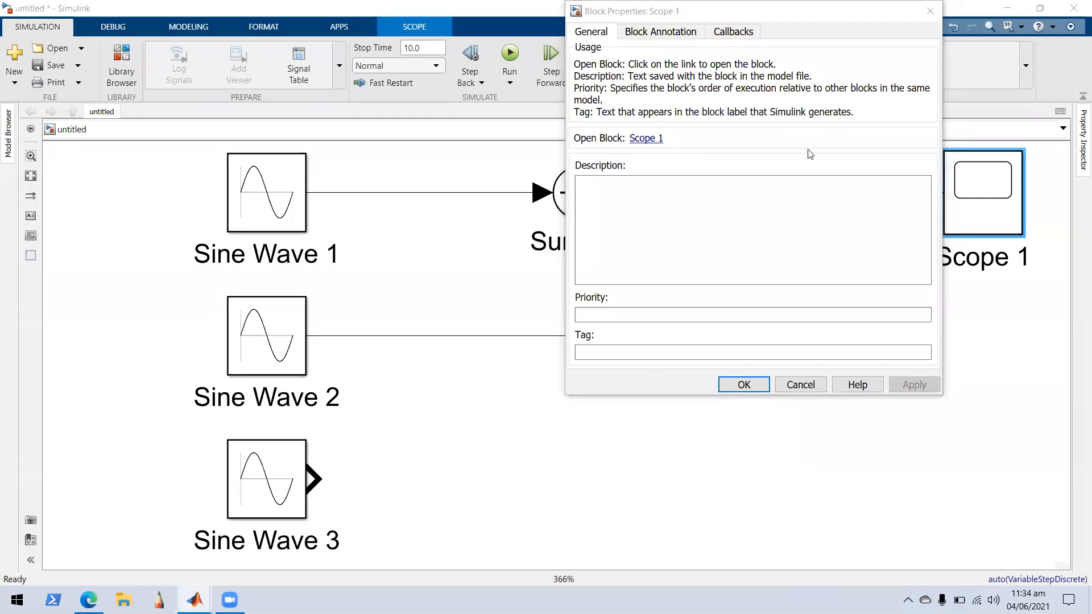
drag(795, 13, 812, 114)
click(749, 134)
click(676, 133)
click(623, 133)
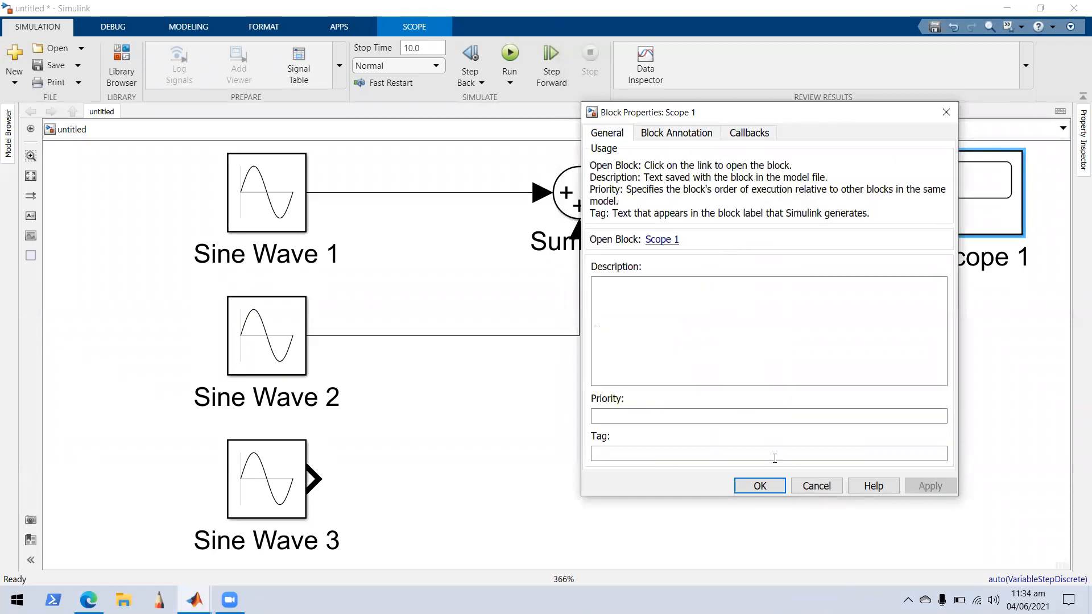
click(798, 486)
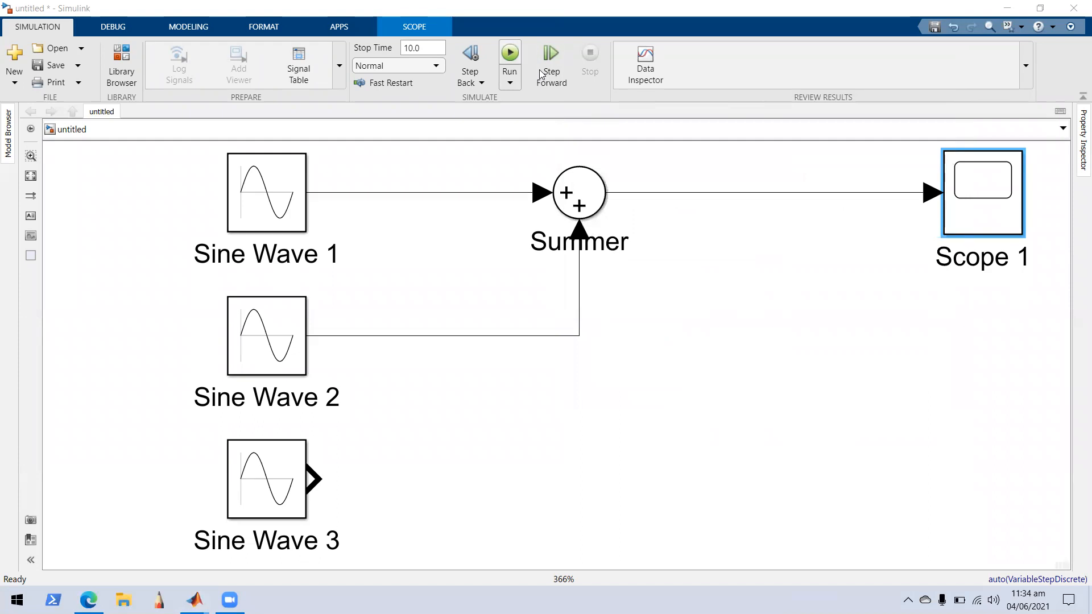
- Run the simulation and open the Scope 1 plot of the summed sine waves
key(ctrl+t)
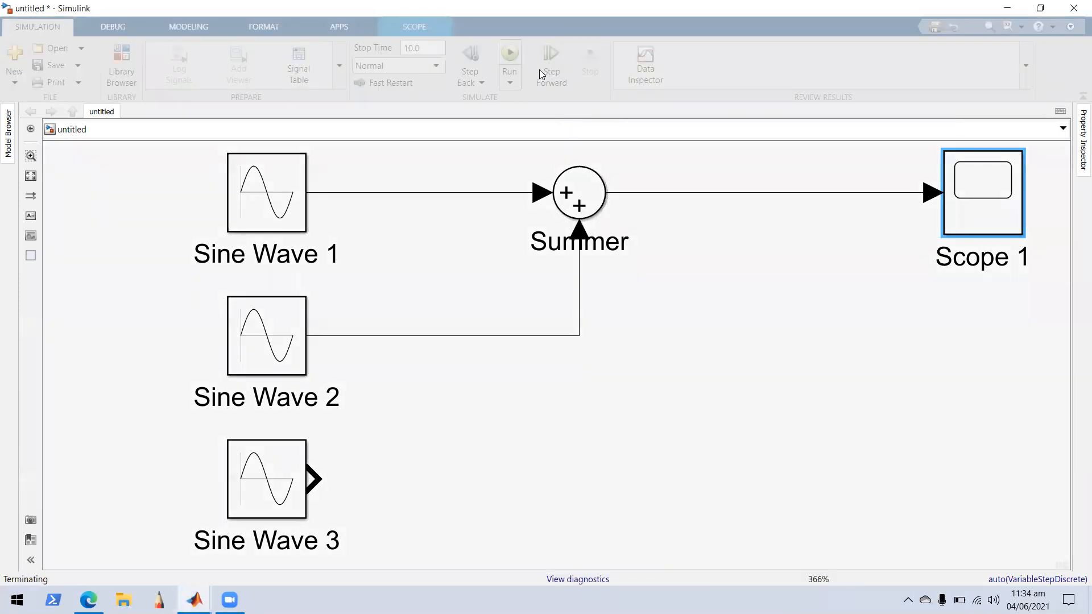
double_click(958, 190)
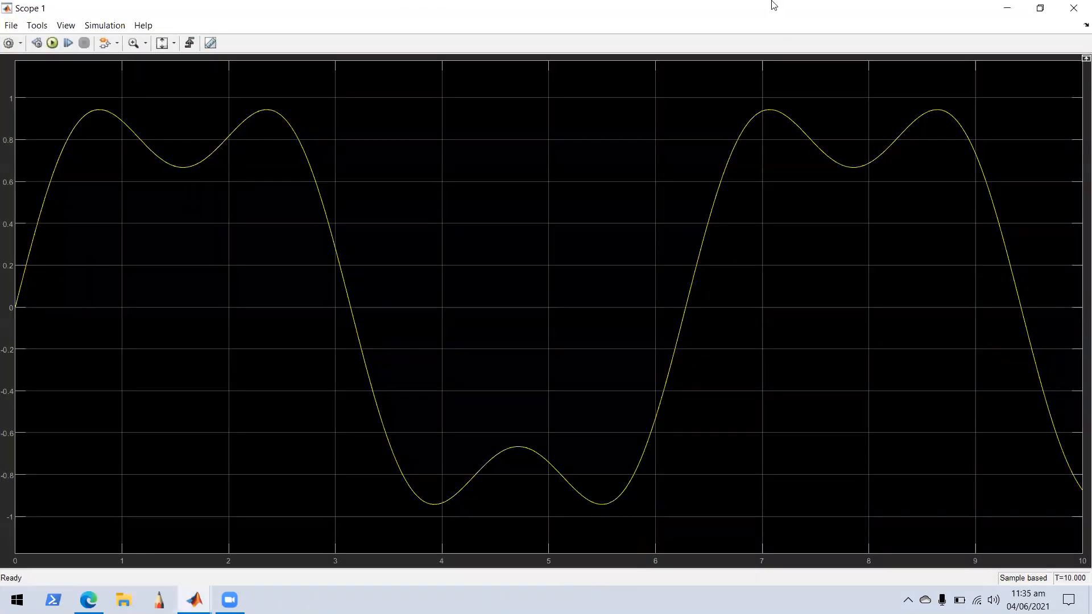
- Tile the Scope 1 plot window side by side with the Simulink model window
key(super+Right)
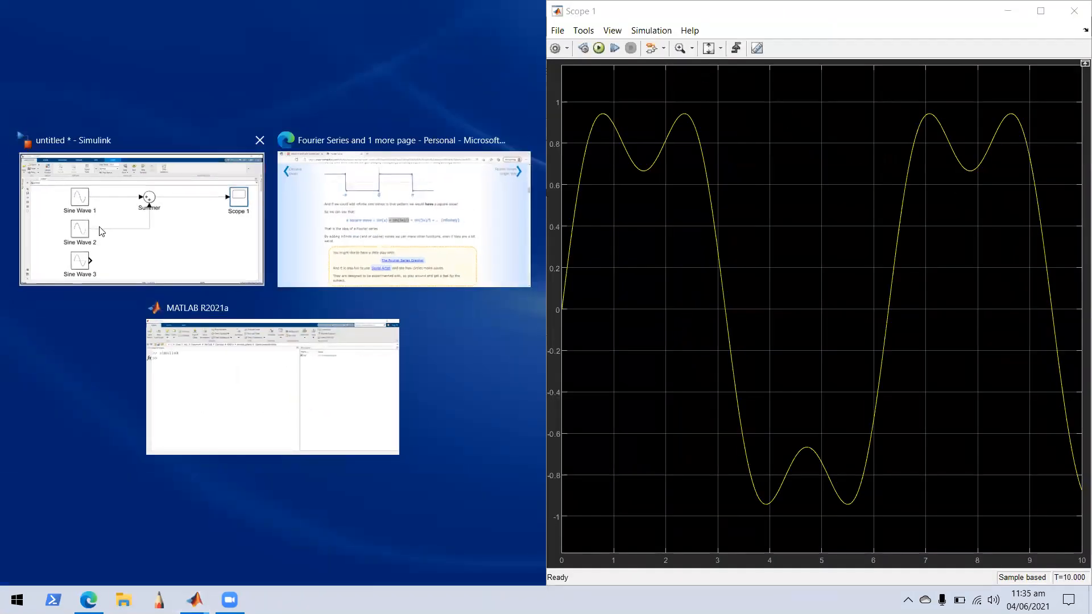
click(100, 228)
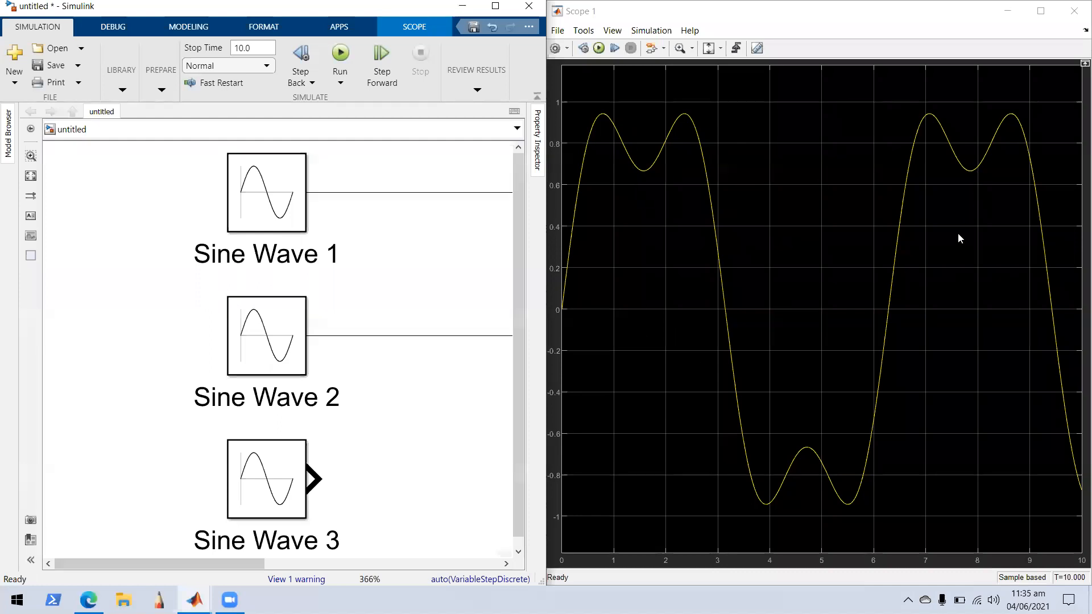
- Switch to the Fourier Series page in Edge and review the graphs from sin(x)+sin(3x)/3 up to the 100-sine-wave sum
click(88, 600)
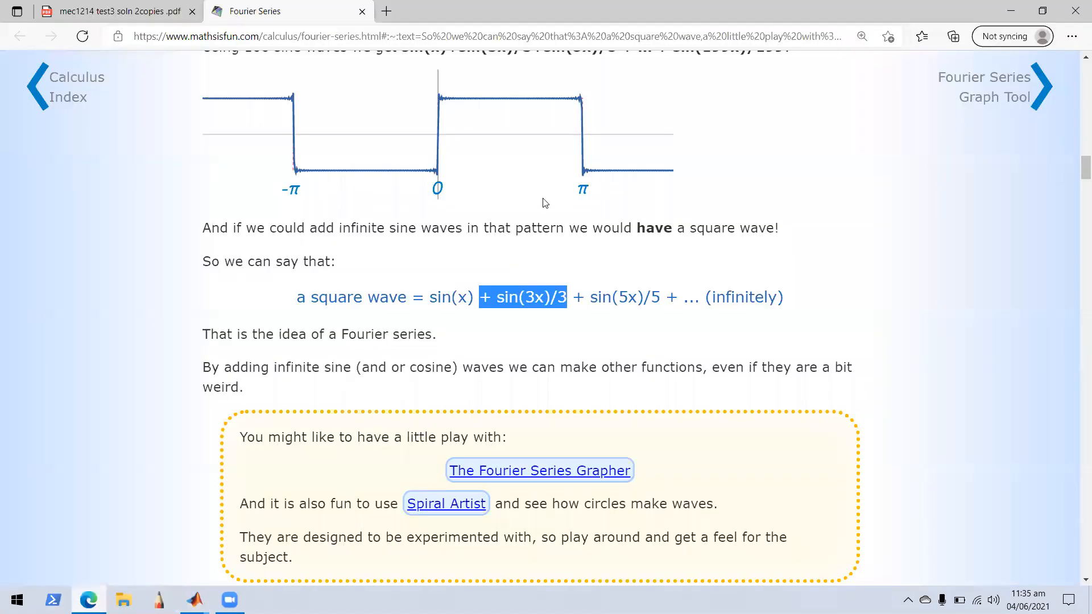
drag(1077, 170, 1074, 121)
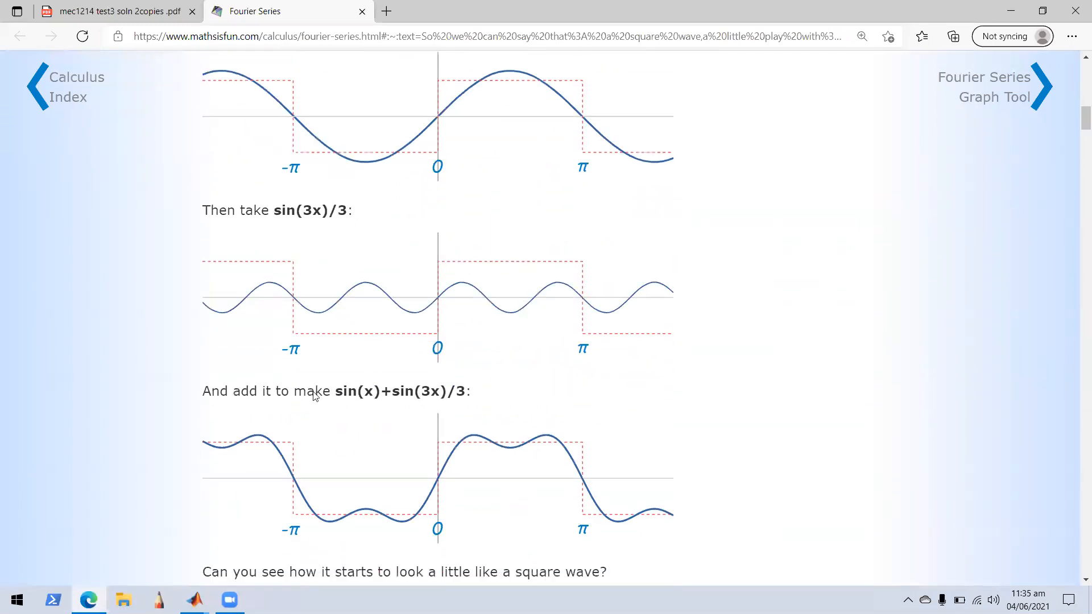
drag(1077, 130, 1077, 151)
drag(270, 122, 344, 124)
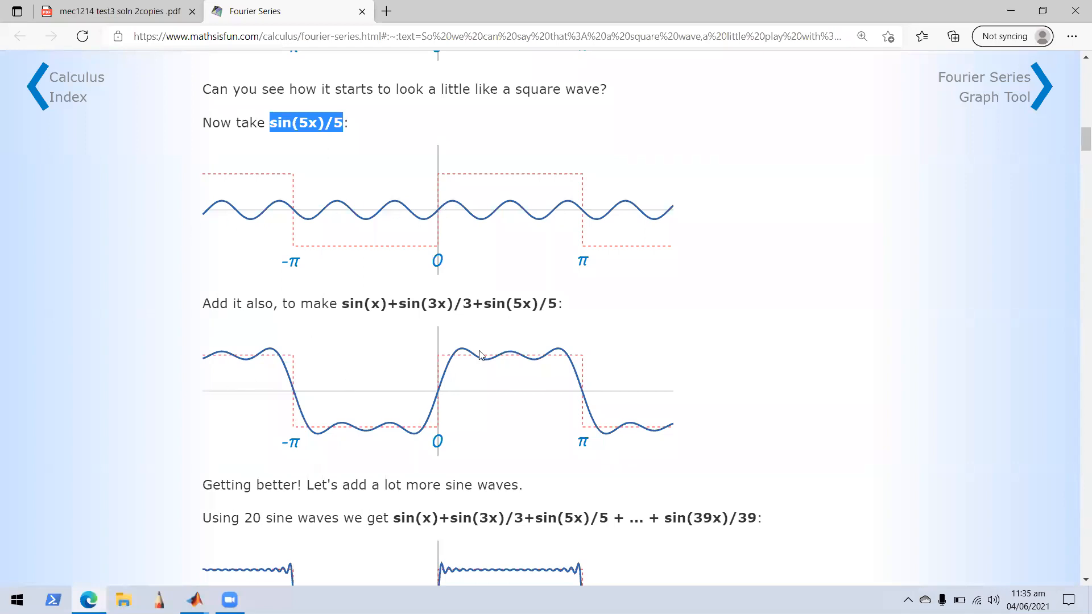
scroll(1076, 143, down, 3)
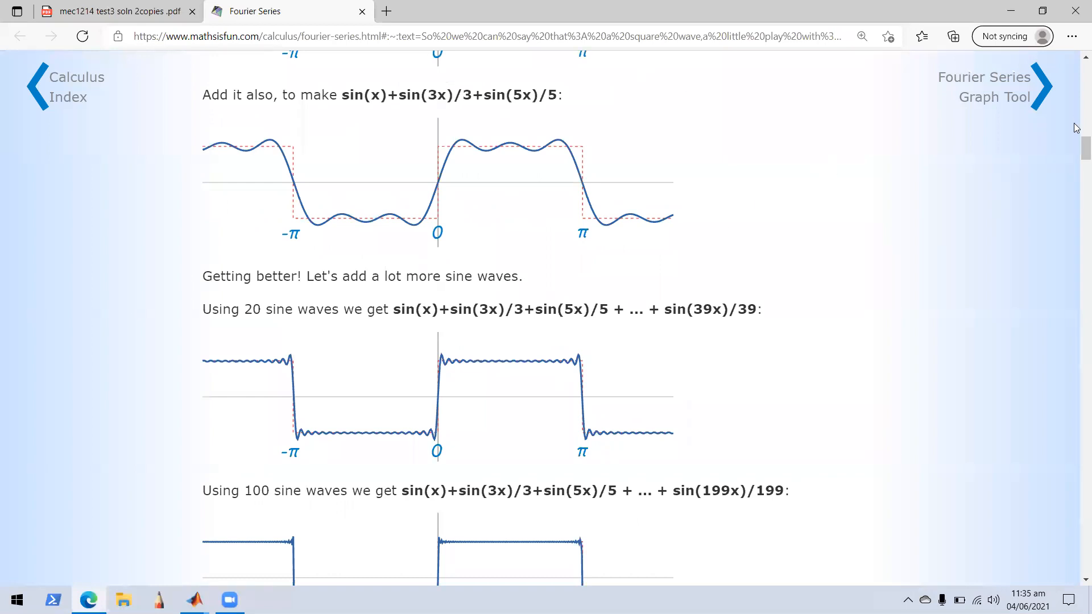
scroll(1077, 156, down, 3)
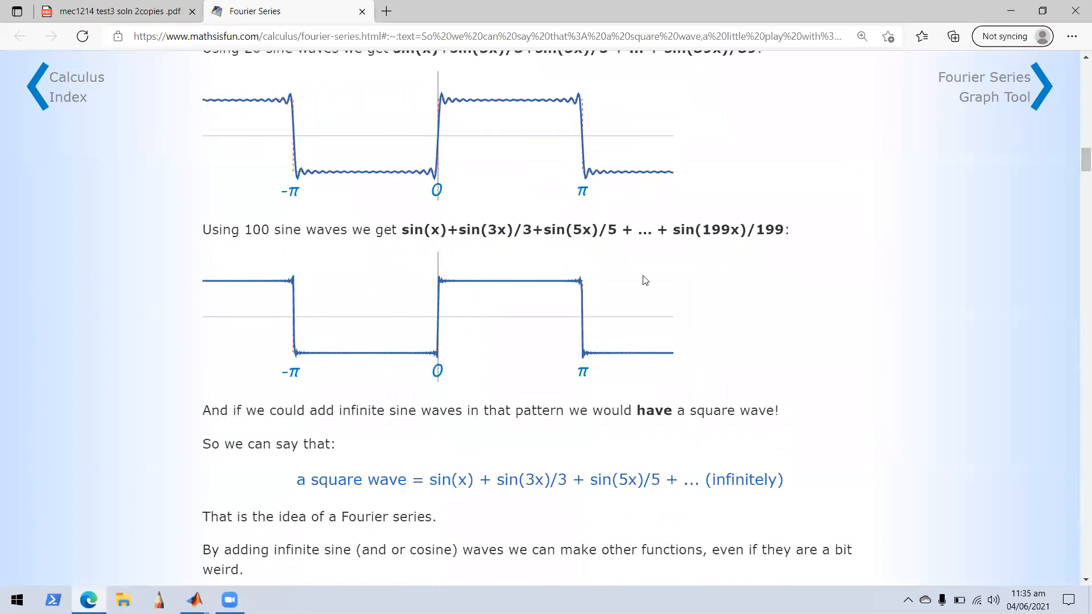
- Switch back to the Simulink model, fit the whole diagram in view and maximise its window
mouse_move(194, 600)
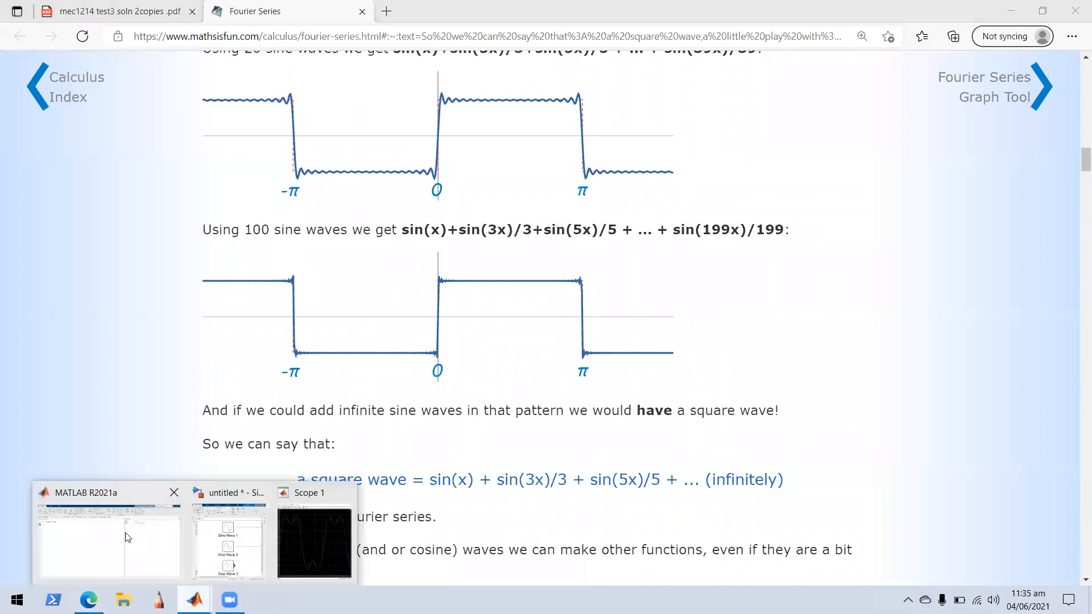
click(221, 537)
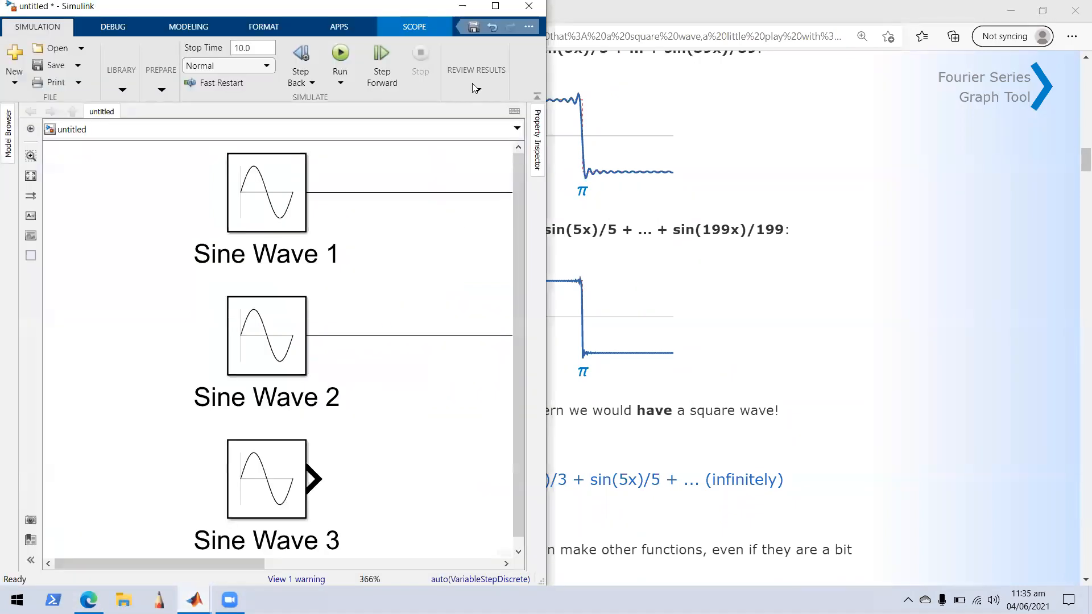
click(31, 175)
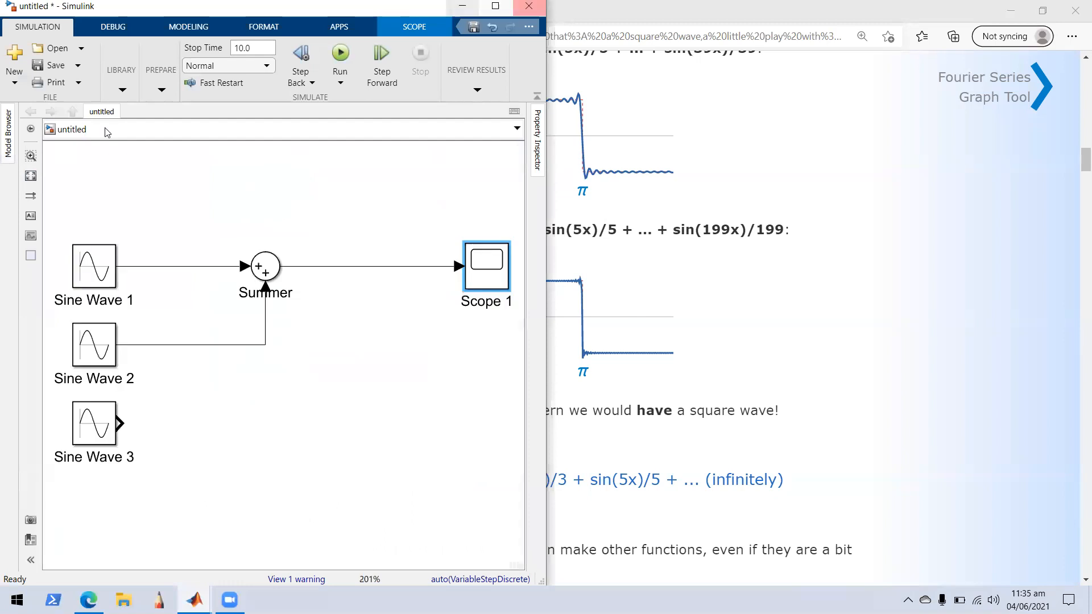
click(496, 6)
- Place a copy of the Sine Wave 3 block directly below it
drag(430, 379, 548, 358)
click(85, 430)
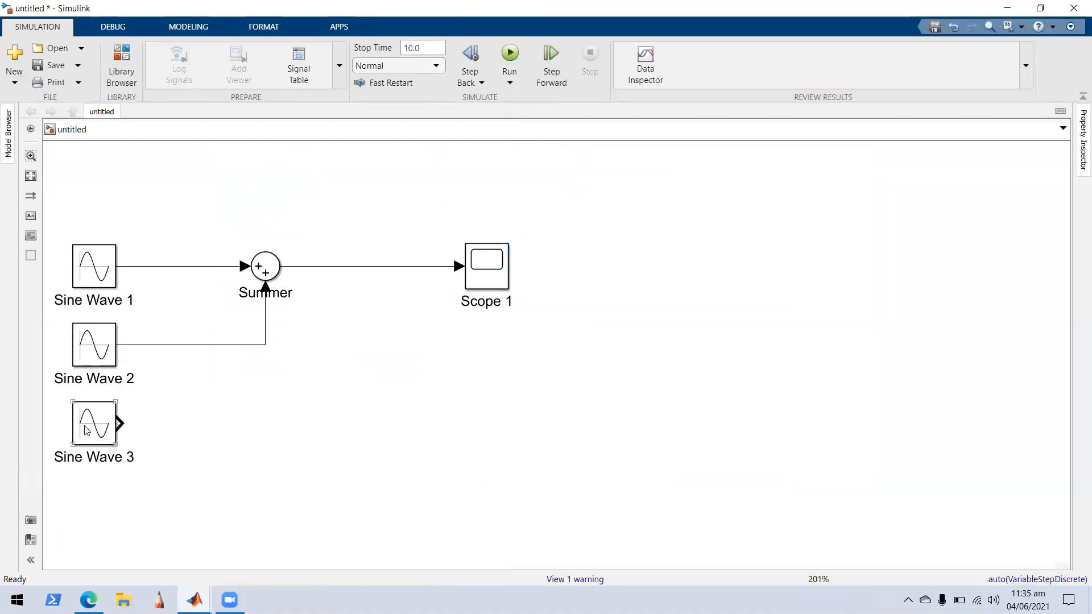
drag(85, 430, 94, 515)
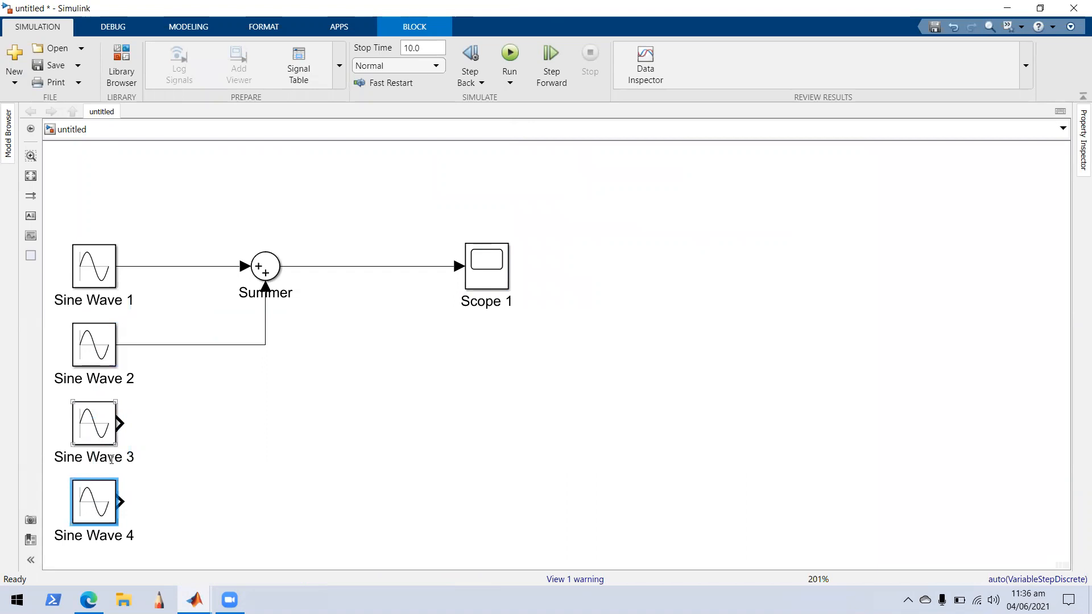
- Move the Summer and Scope 1 blocks further right, keeping them level with Sine Wave 1
drag(487, 277, 724, 384)
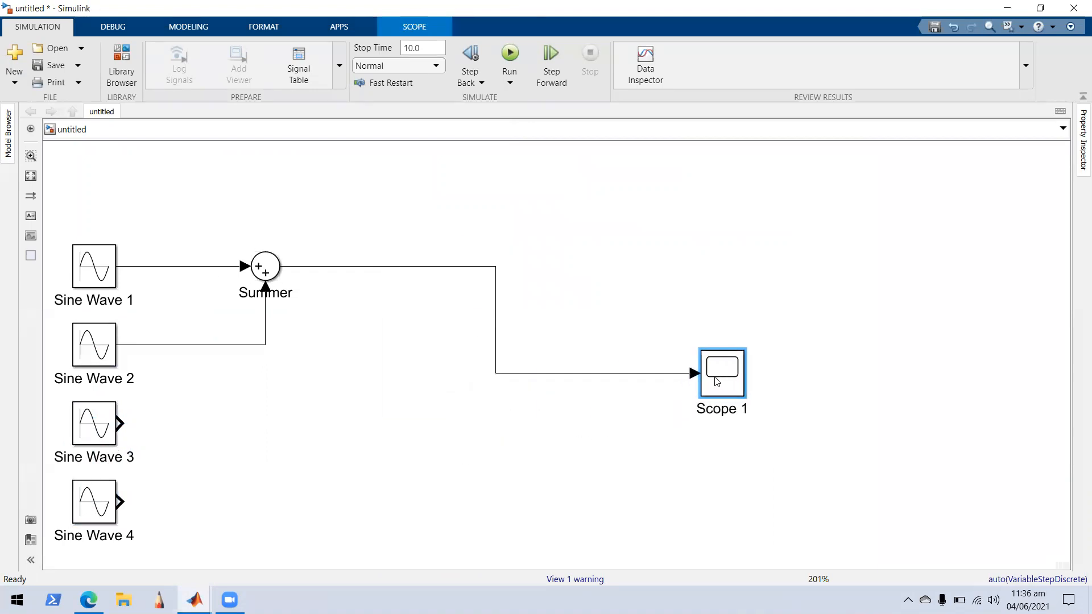
drag(262, 267, 412, 270)
drag(733, 378, 798, 274)
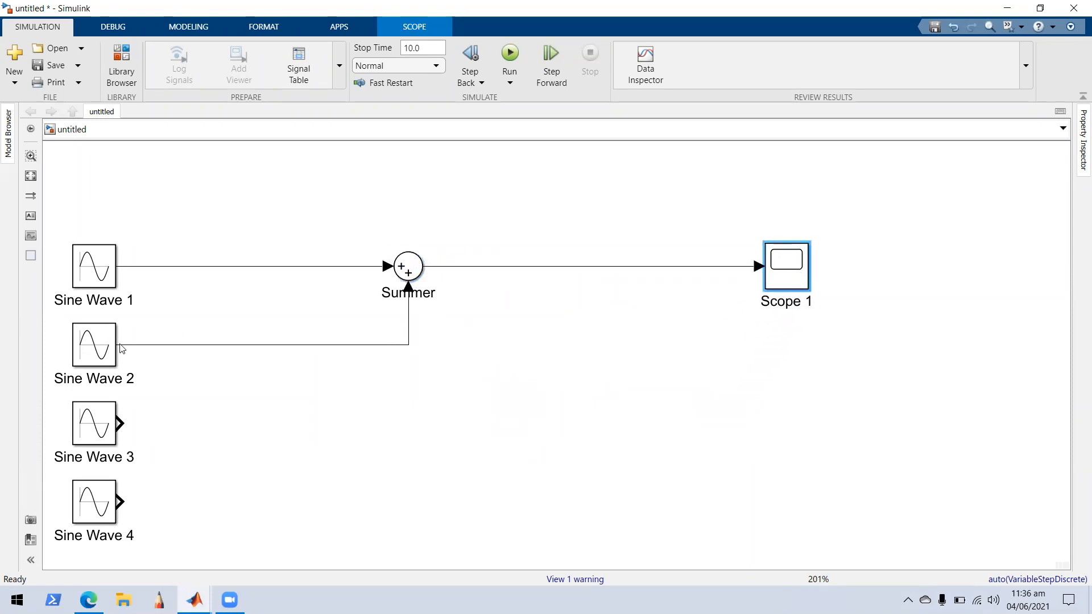
- Check the Summer block's general properties and close them without changes
click(408, 272)
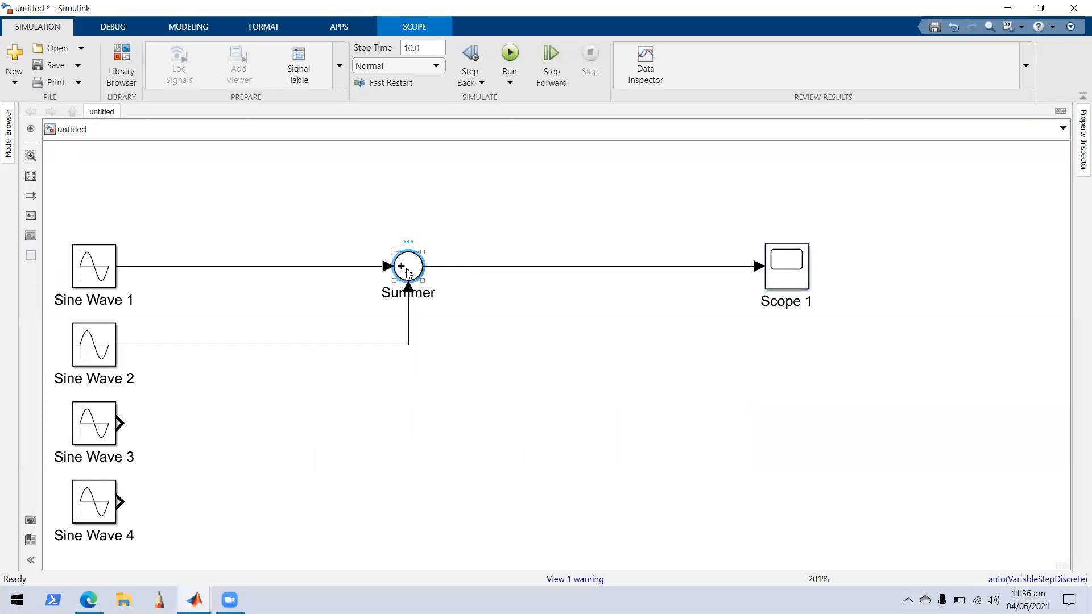
right_click(409, 273)
click(483, 205)
click(412, 271)
right_click(410, 268)
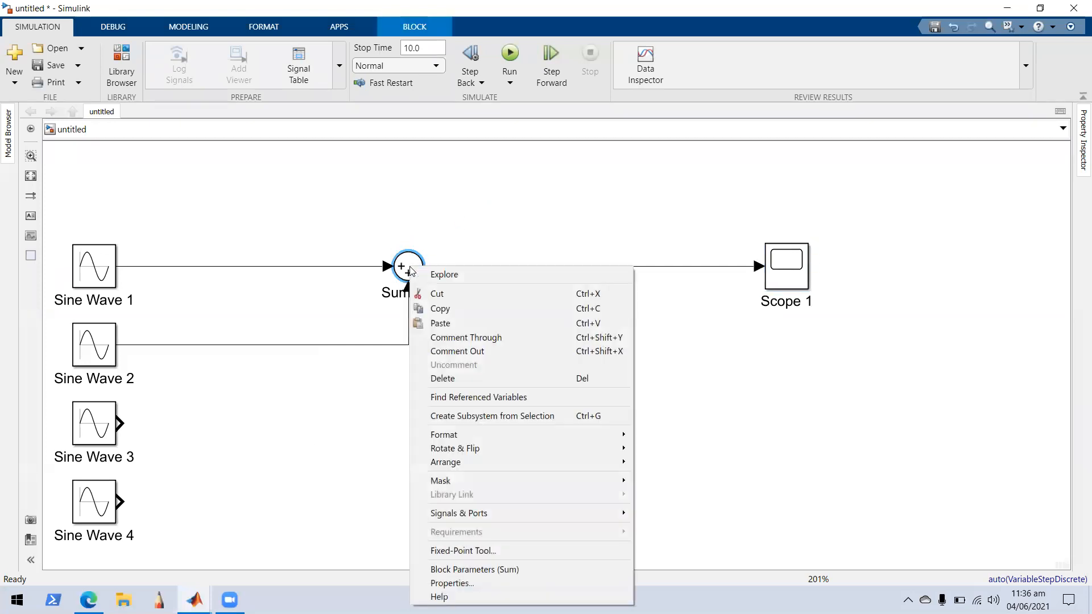
click(459, 584)
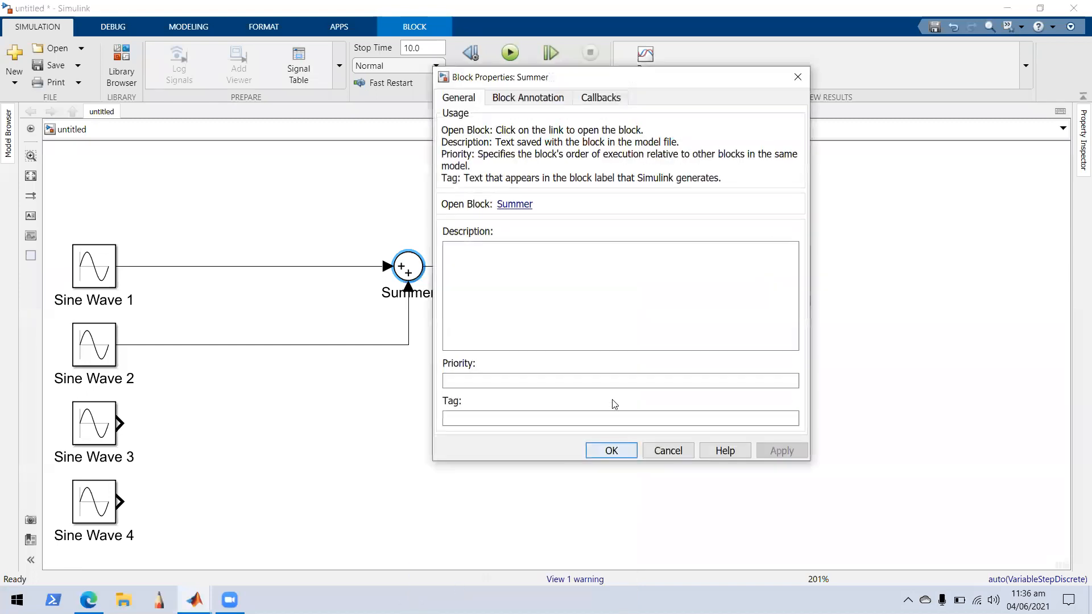
click(798, 77)
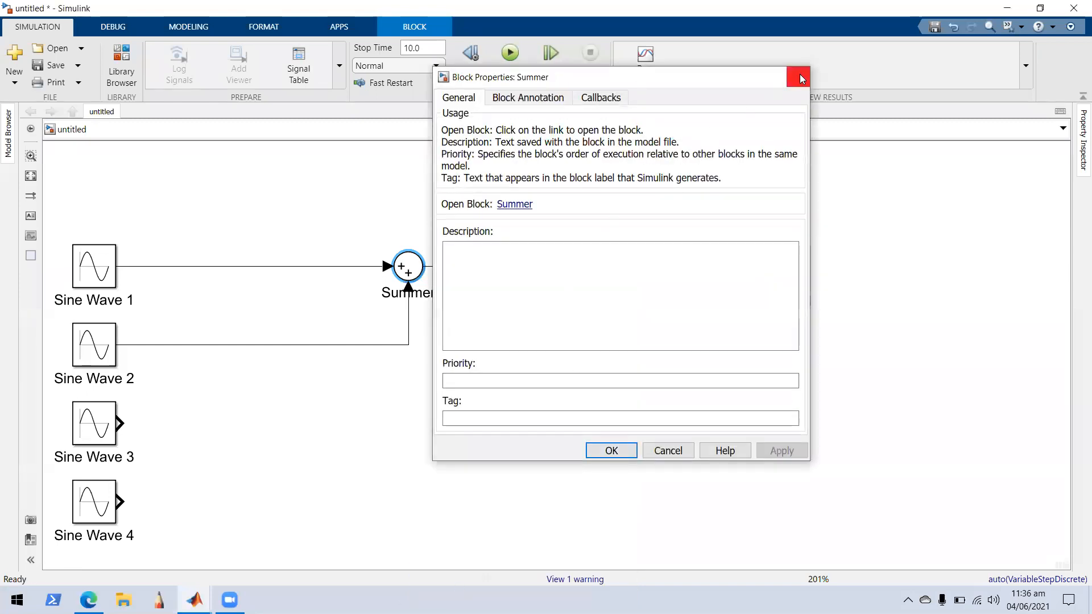
- Set the Summer block's list of signs to |+++ to give it a third input, and close its parameters
double_click(412, 272)
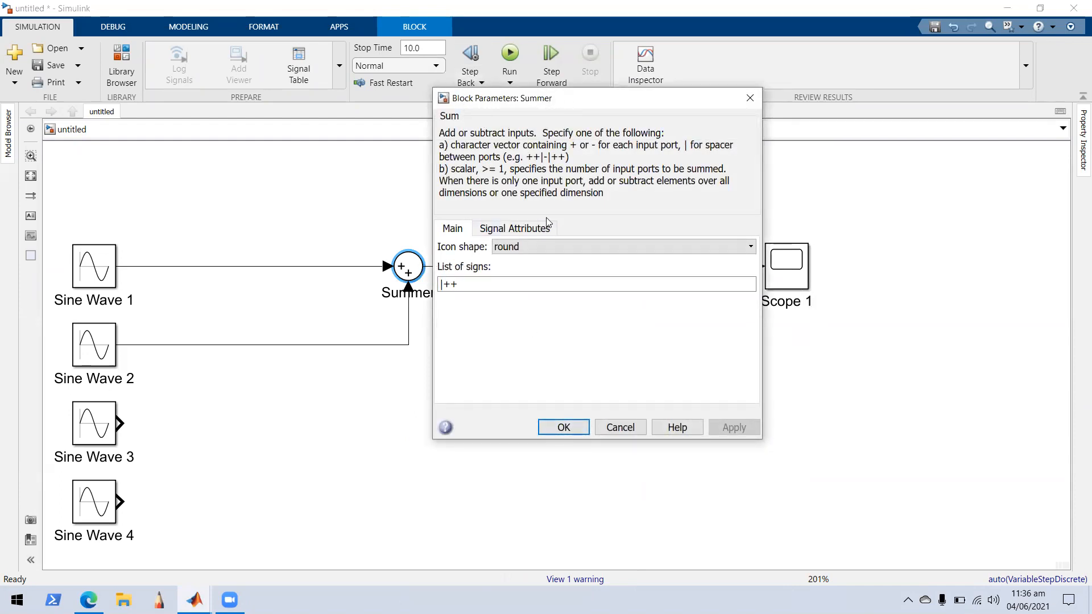
double_click(466, 285)
click(466, 284)
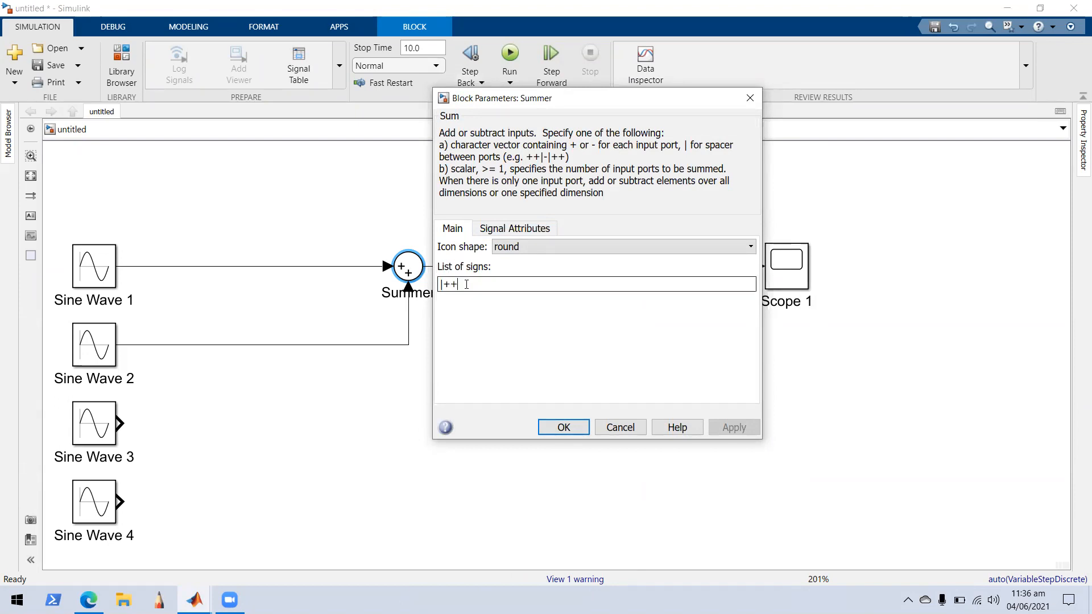
text(+)
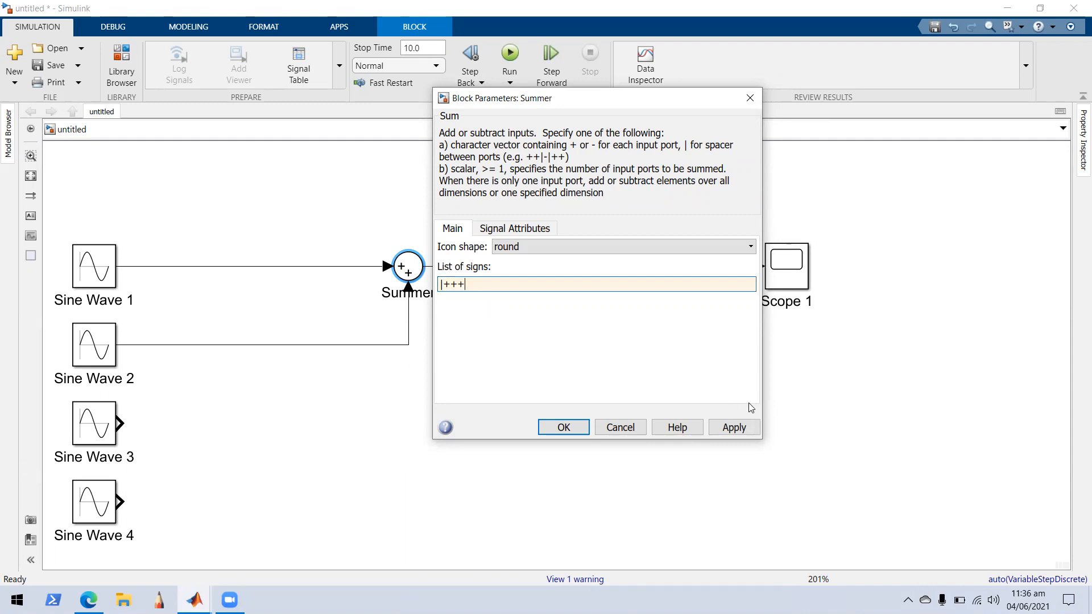
click(743, 427)
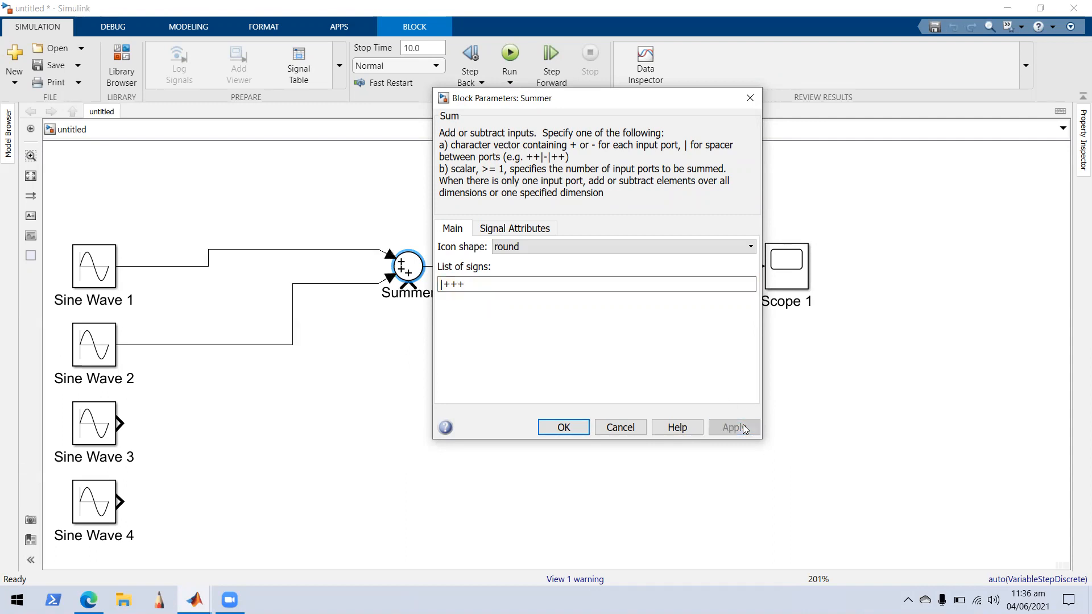
click(401, 268)
click(751, 98)
- Set the number of input ports of Scope 1 to 3 and close its plot window, keeping the model open
double_click(788, 268)
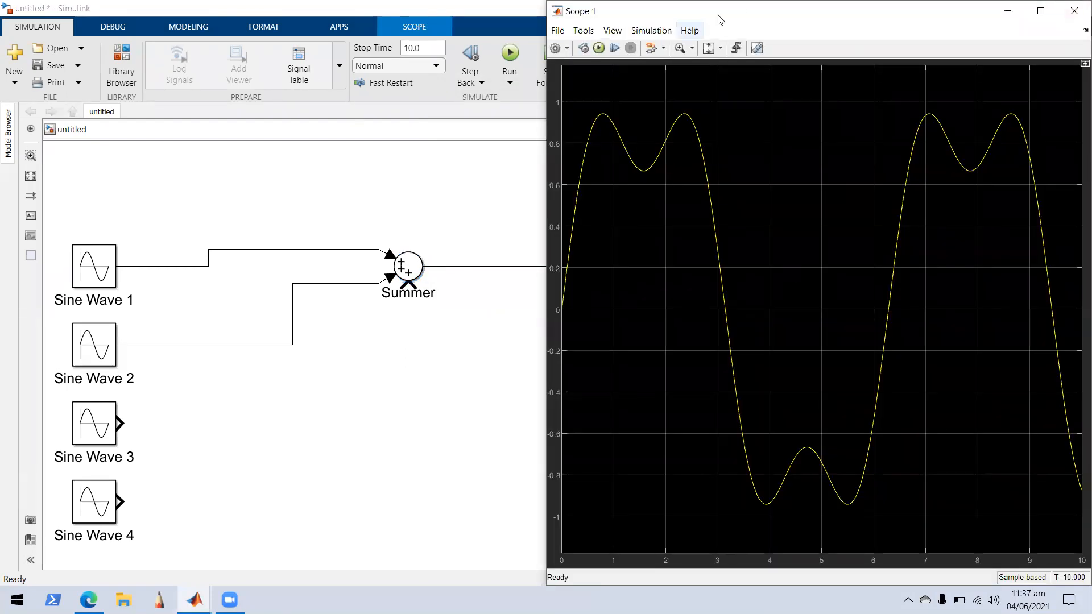
drag(750, 7, 750, 43)
click(583, 67)
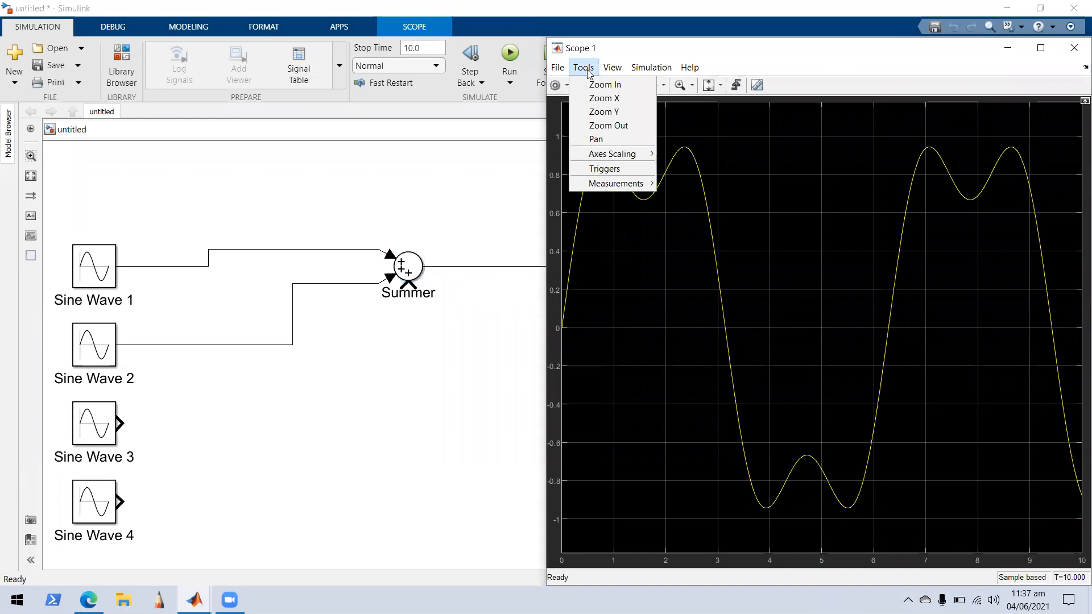
mouse_move(612, 69)
mouse_move(657, 66)
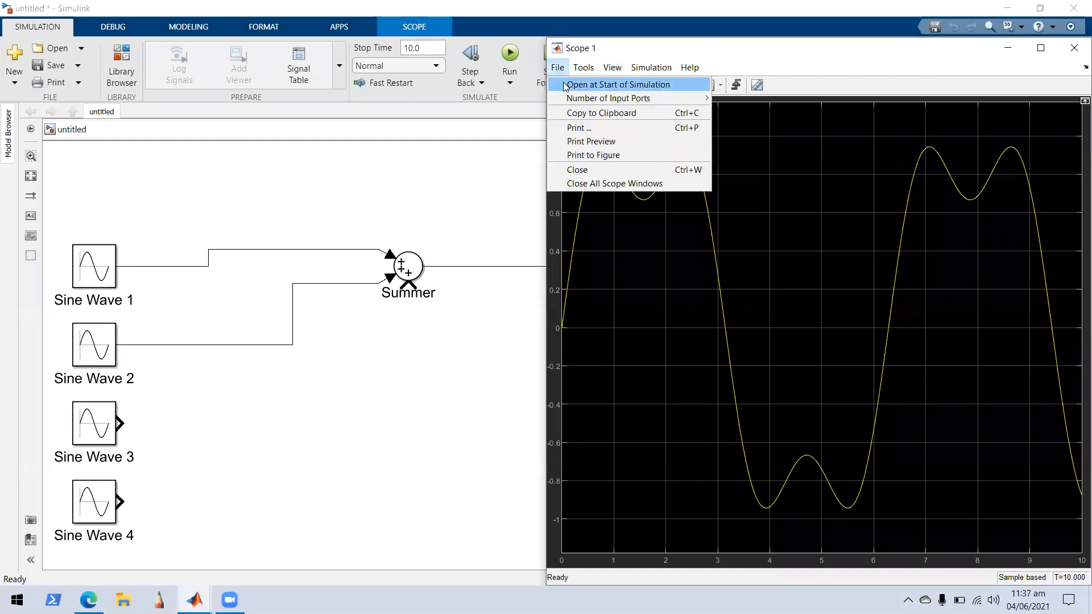
mouse_move(568, 97)
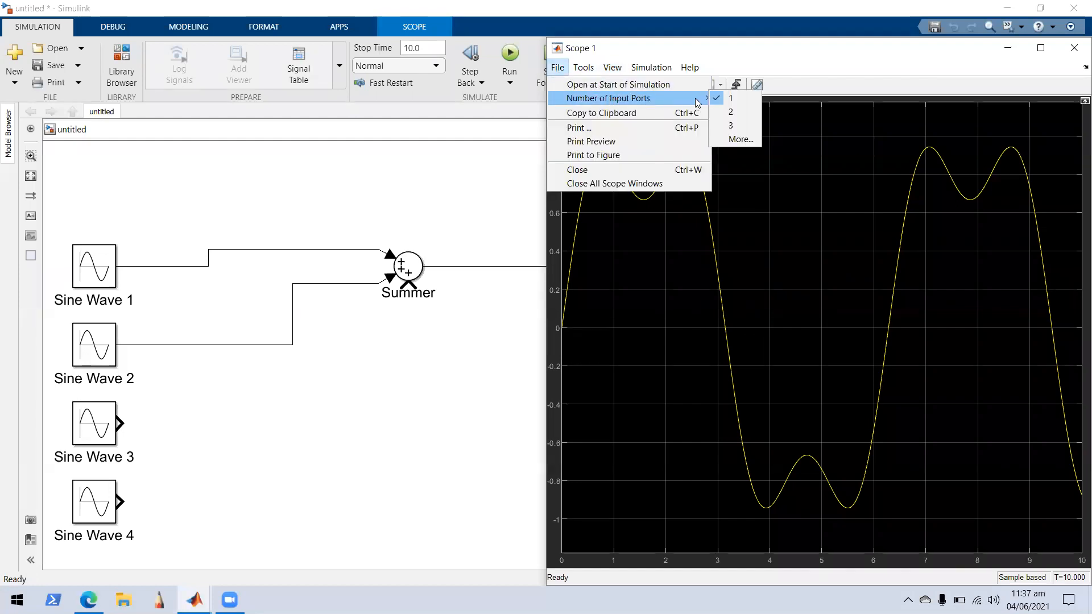
click(734, 126)
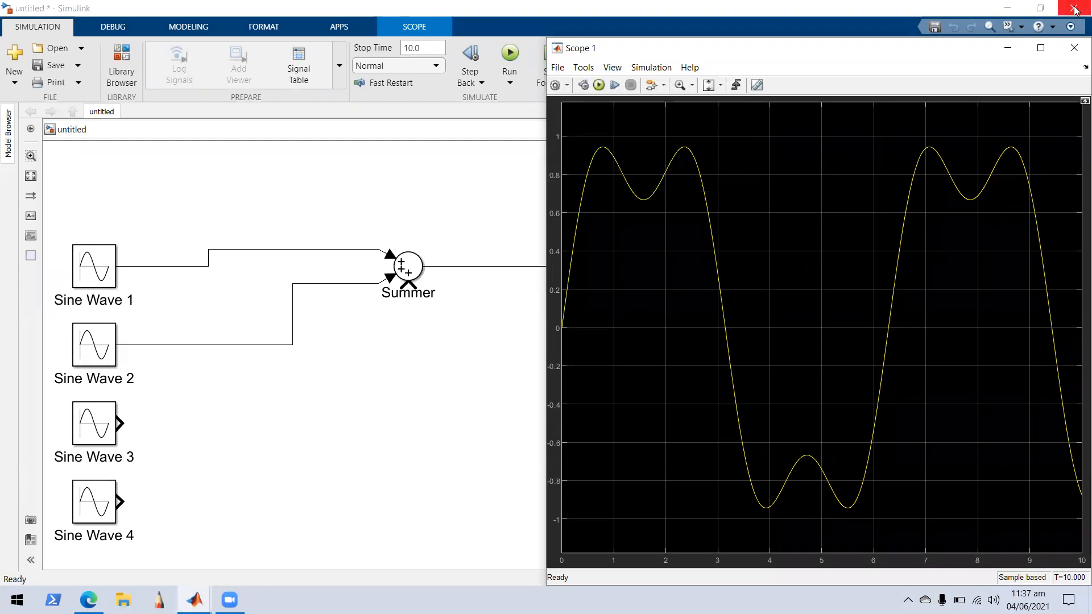
click(1075, 48)
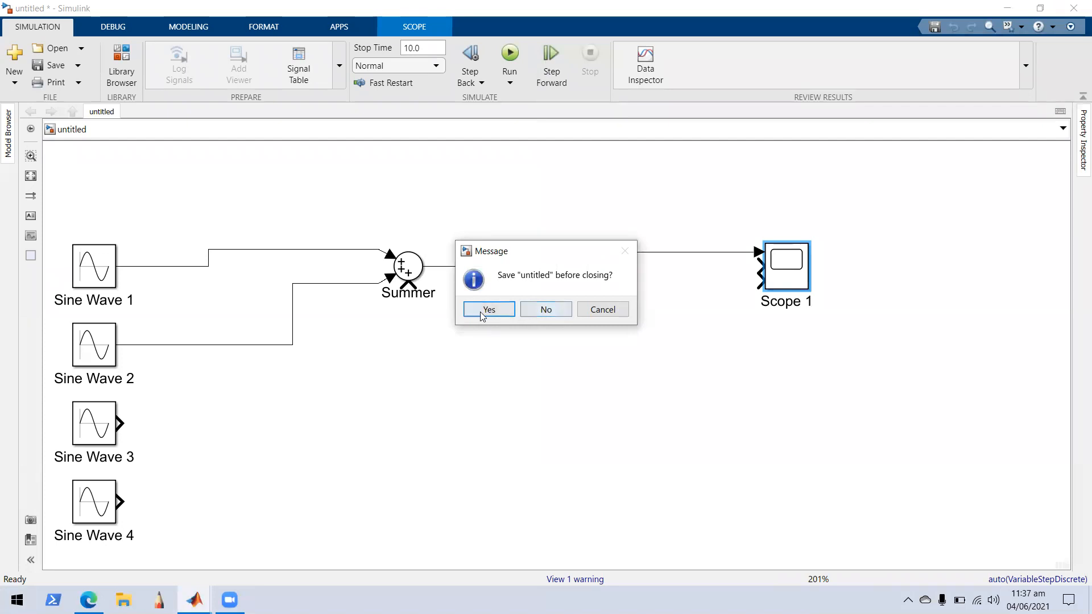
click(602, 309)
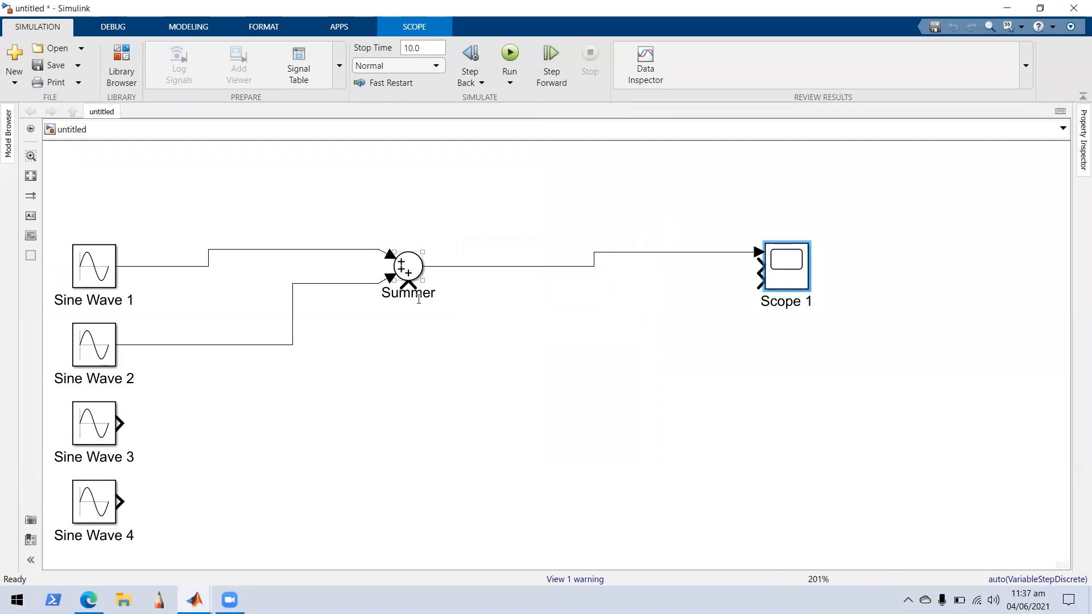
- Shift Scope 1 further right and slightly down, and the Summer block further right along its row
drag(800, 273, 857, 288)
click(413, 272)
drag(412, 271, 468, 272)
- Check the Summer block's parameters and context options without changing anything
double_click(467, 269)
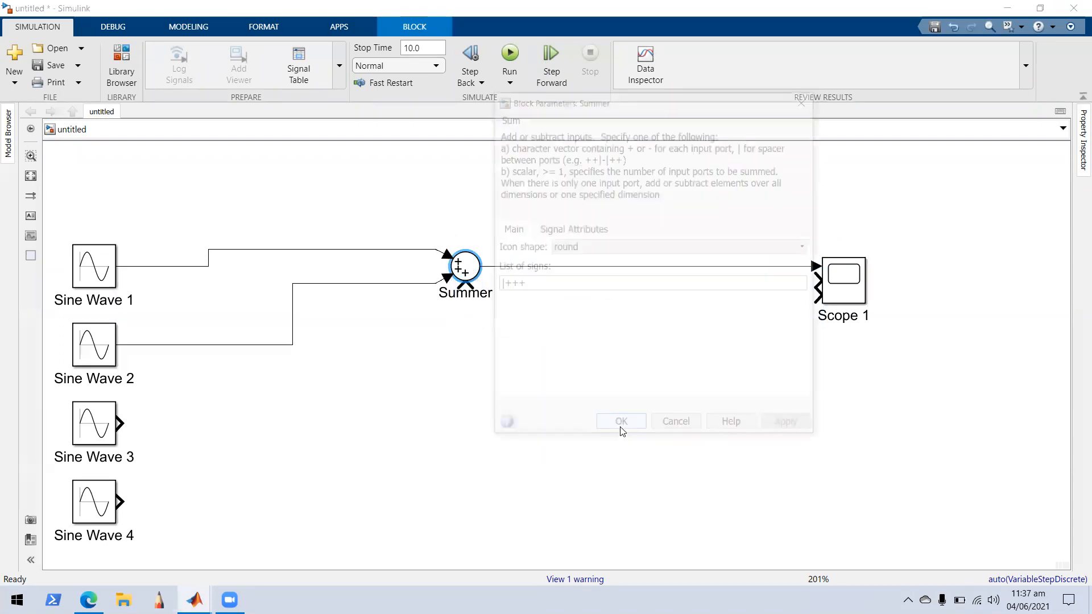
click(810, 99)
right_click(458, 271)
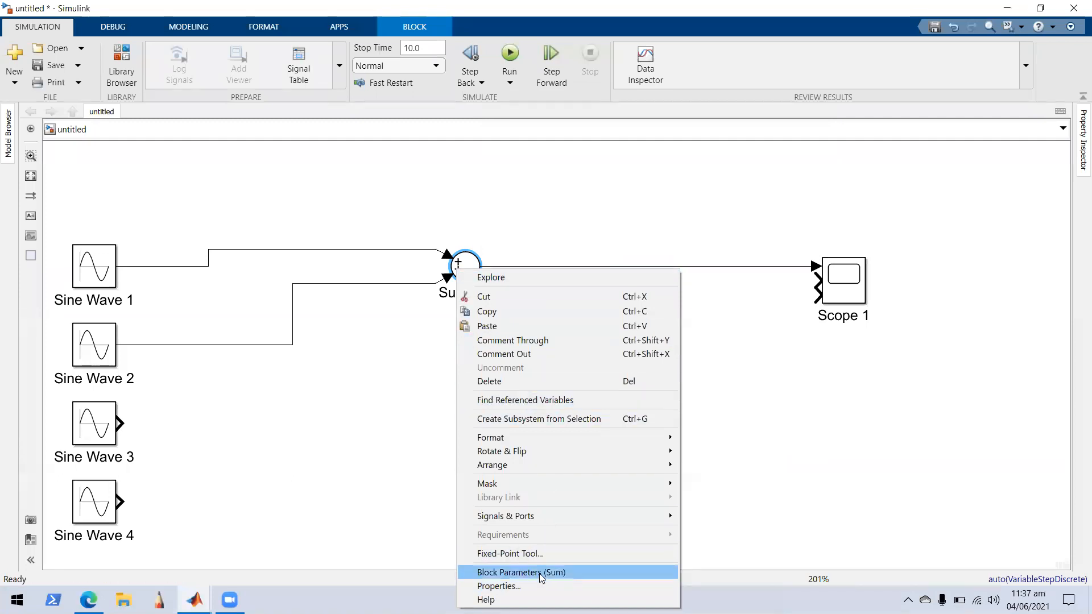
click(367, 400)
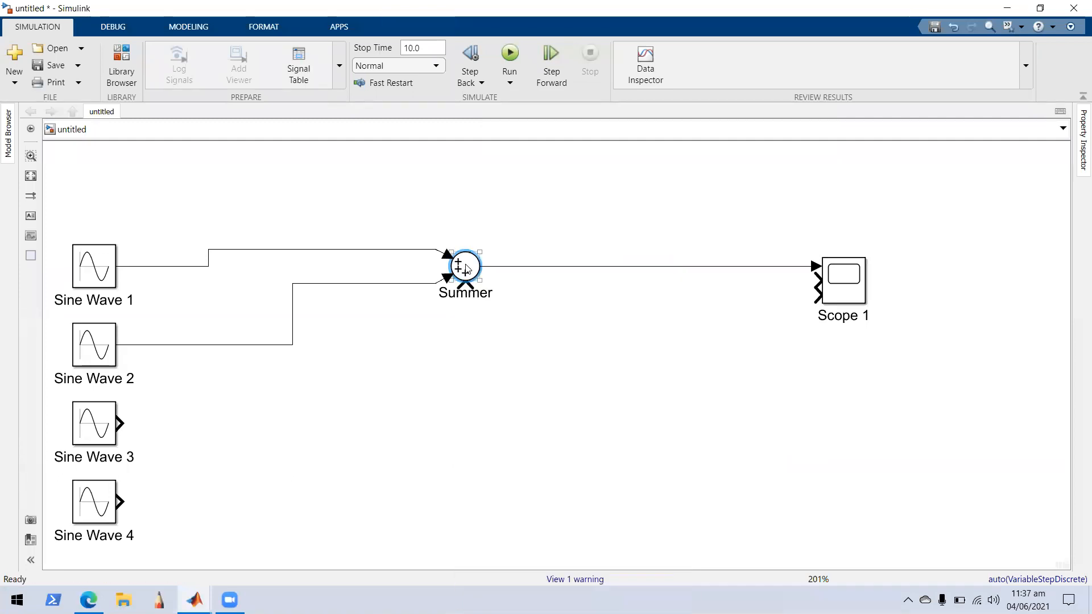
- Change the Summer block's list of signs to |+-+, apply it and close its parameters
double_click(467, 270)
double_click(524, 283)
click(524, 283)
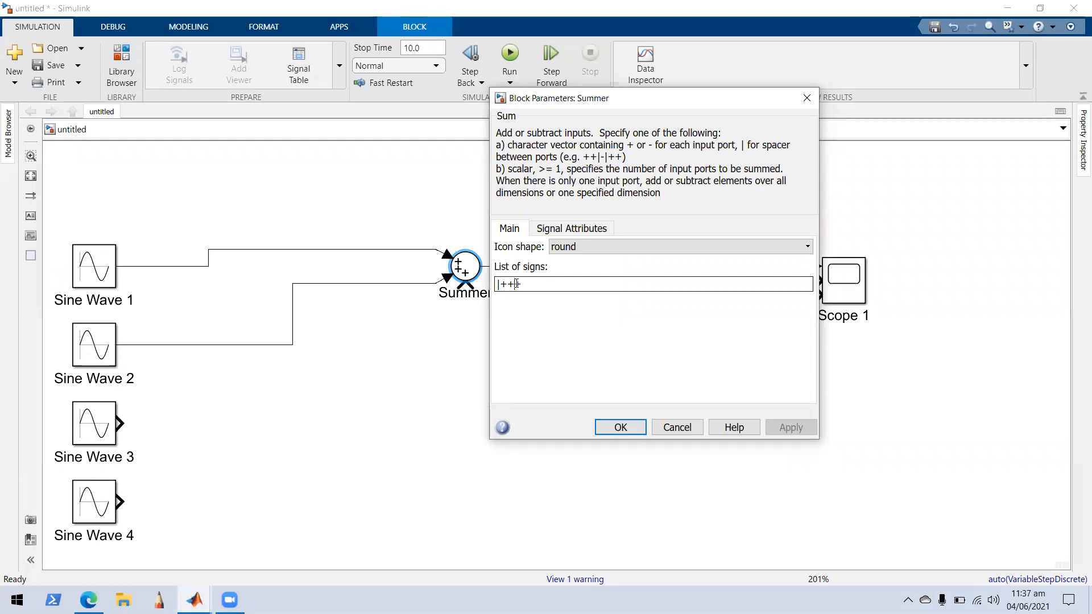
key(BackSpace)
click(512, 284)
text(-)
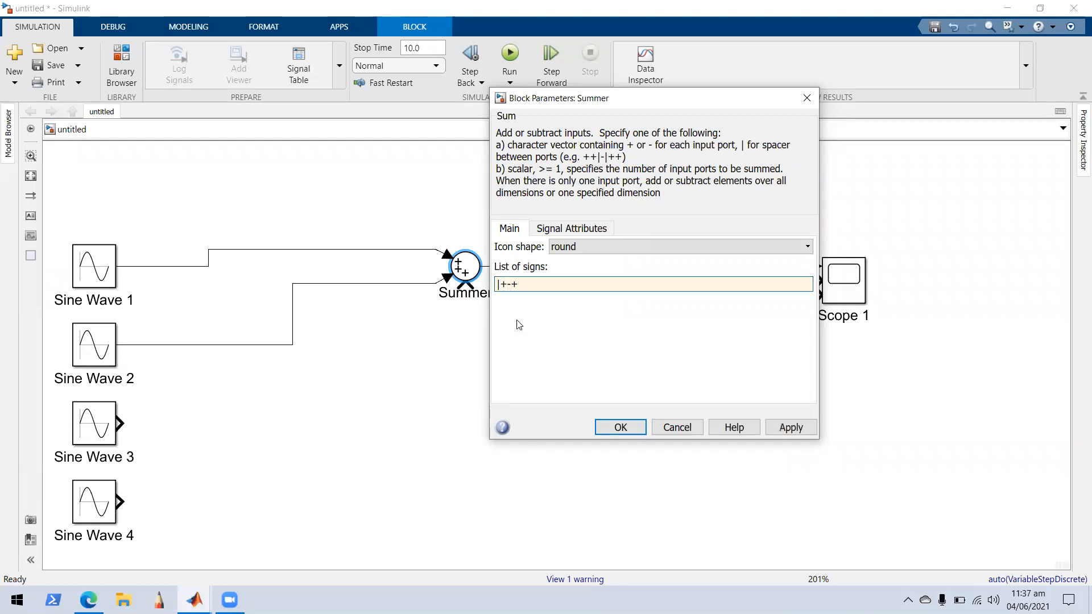
click(783, 428)
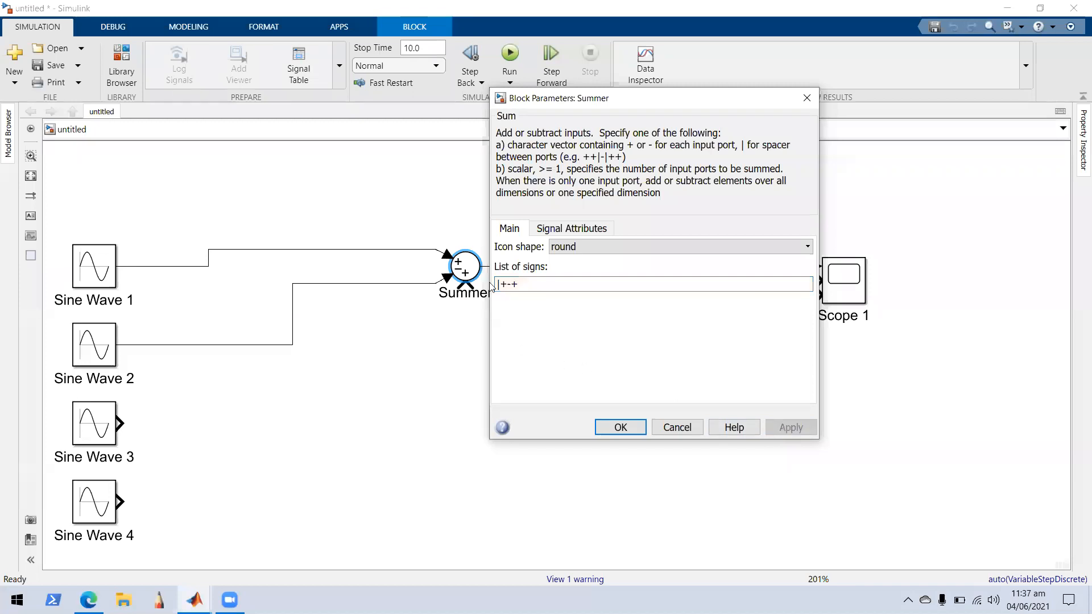
click(805, 98)
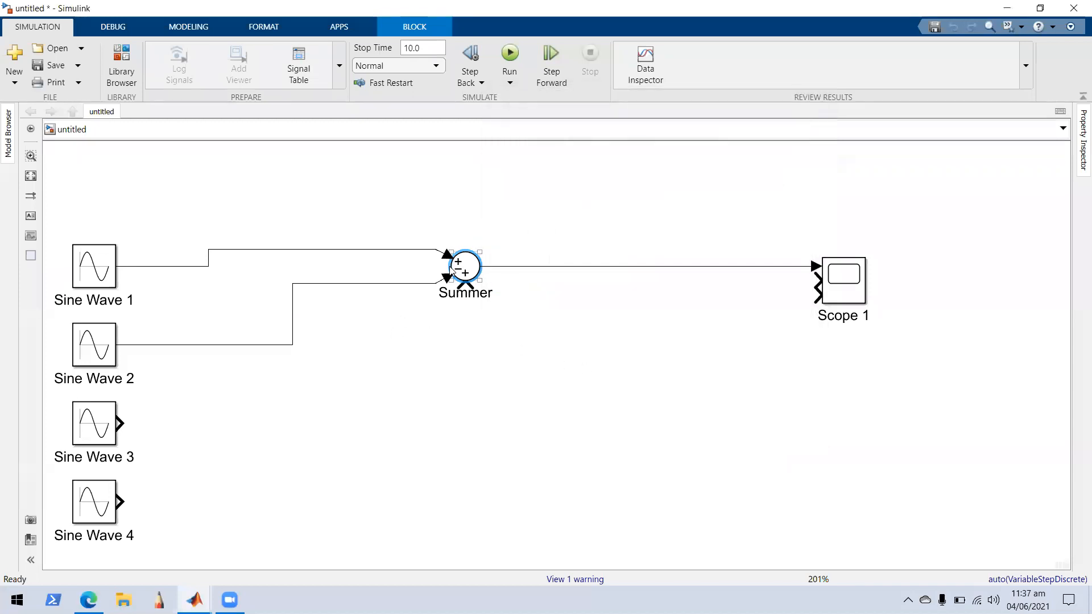
click(30, 176)
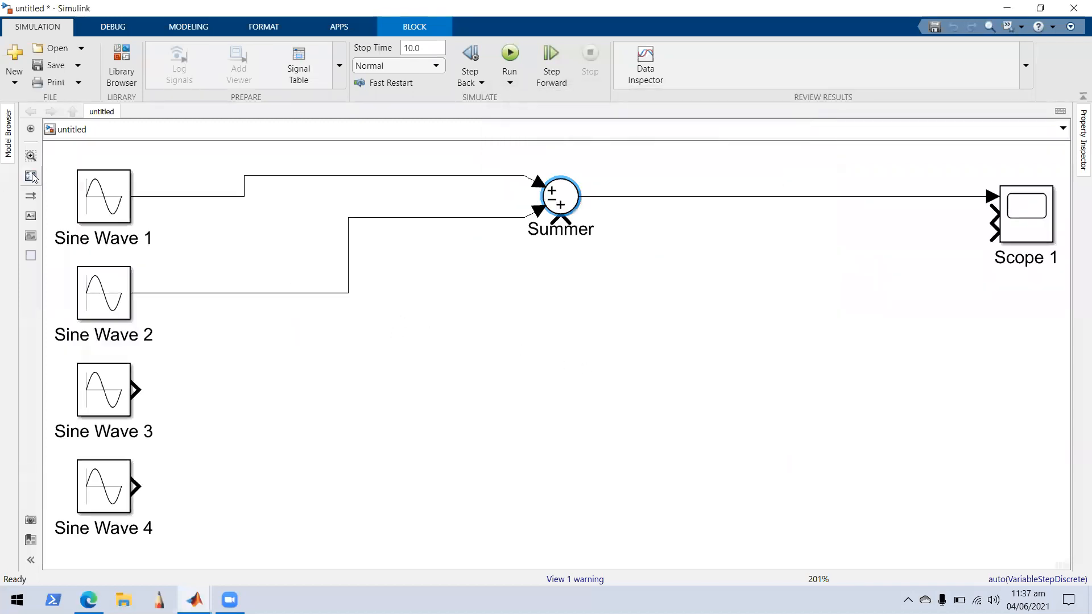
- Set the Summer block's list of signs to |+++, apply it and close its parameters
double_click(556, 197)
double_click(613, 219)
click(610, 216)
key(BackSpace)
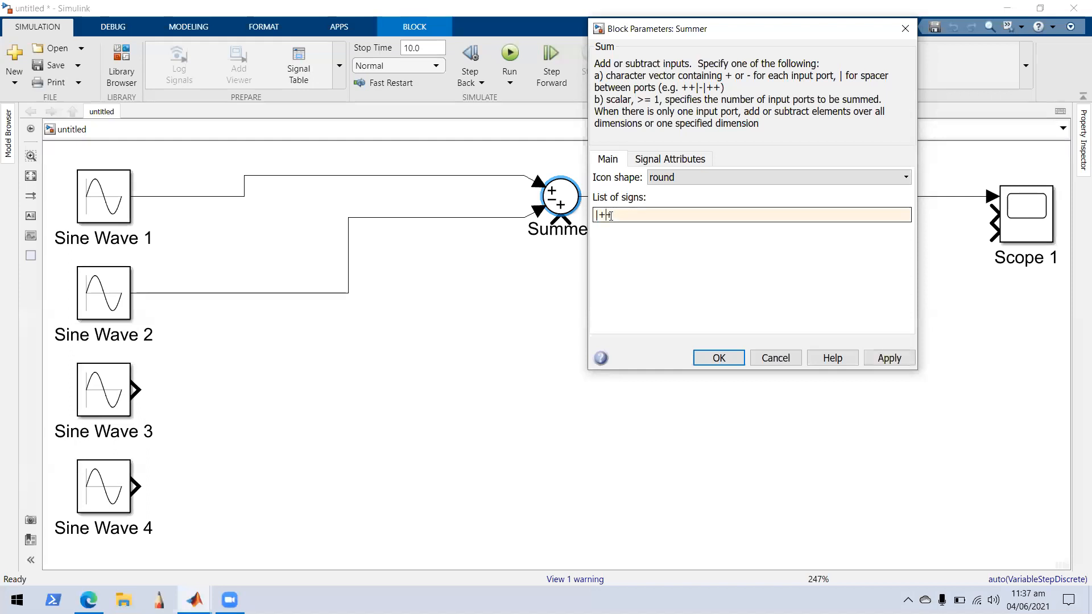
text(++)
click(890, 358)
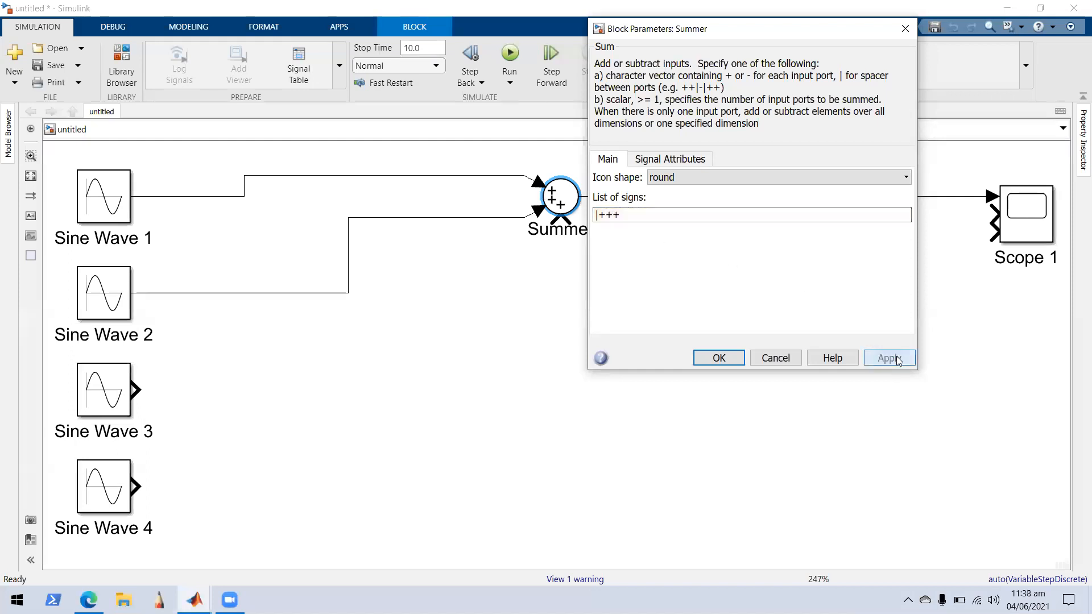
click(716, 358)
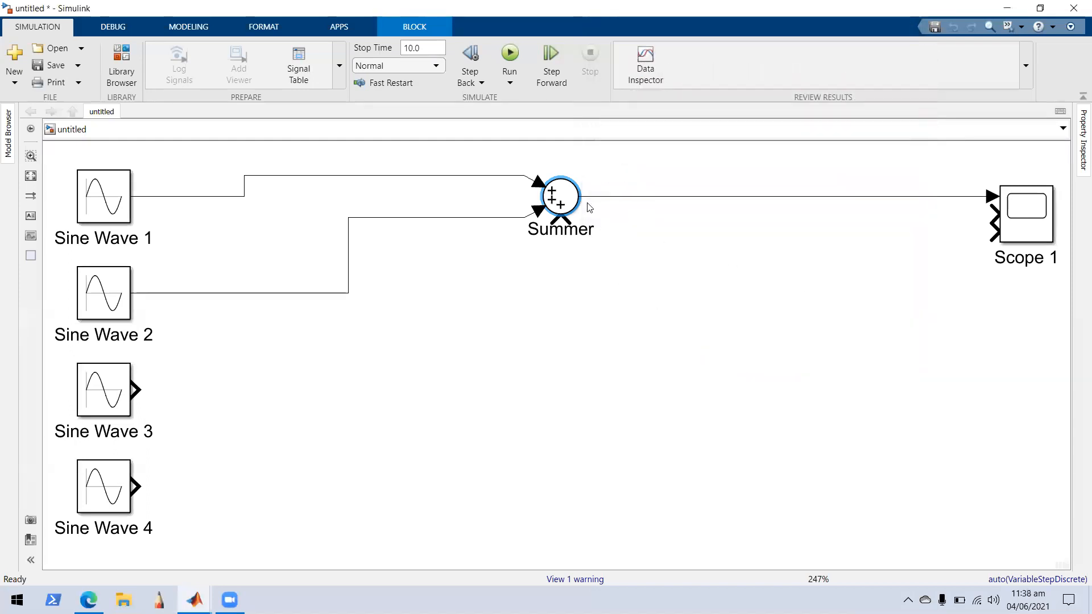
- Shift the Summer block right and slightly down, reroute the Sine Wave 2 line closer to it, and align Scope 1 with its output
drag(567, 197, 599, 215)
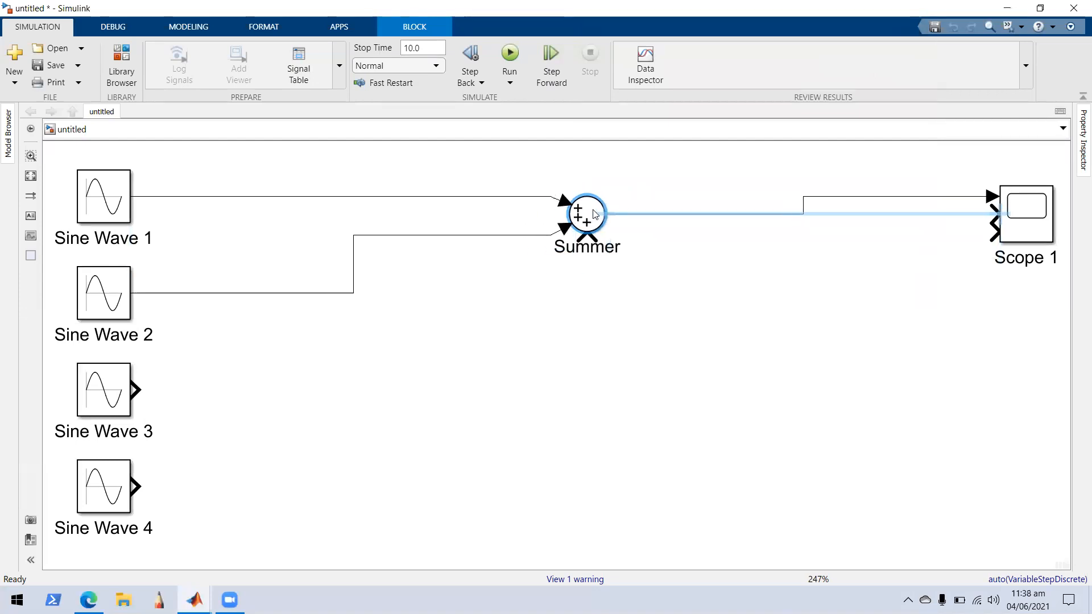
click(381, 238)
drag(354, 234, 505, 293)
drag(1030, 220, 1032, 239)
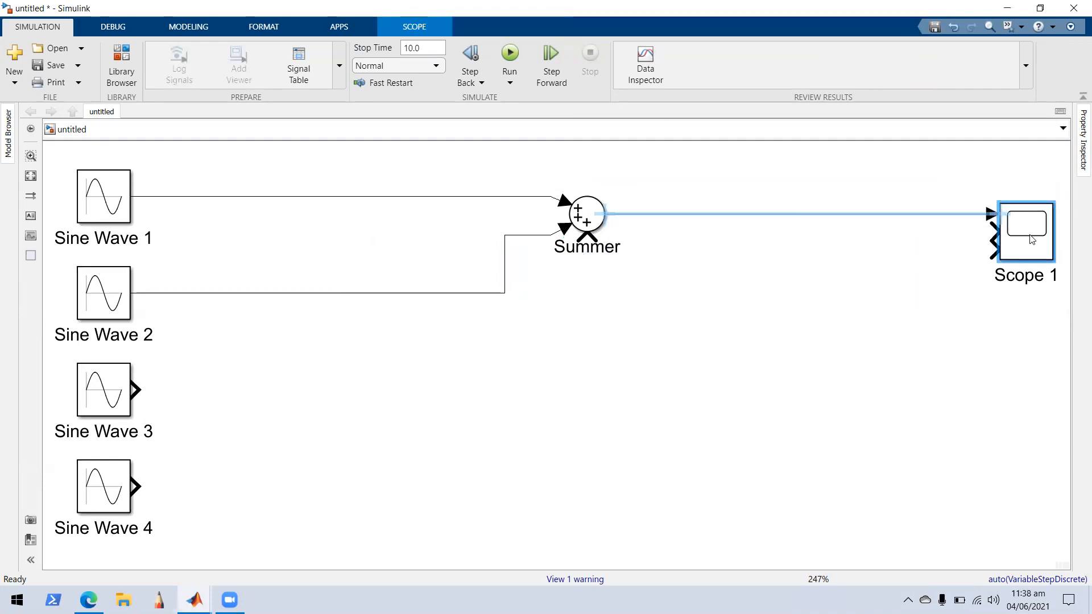
click(538, 399)
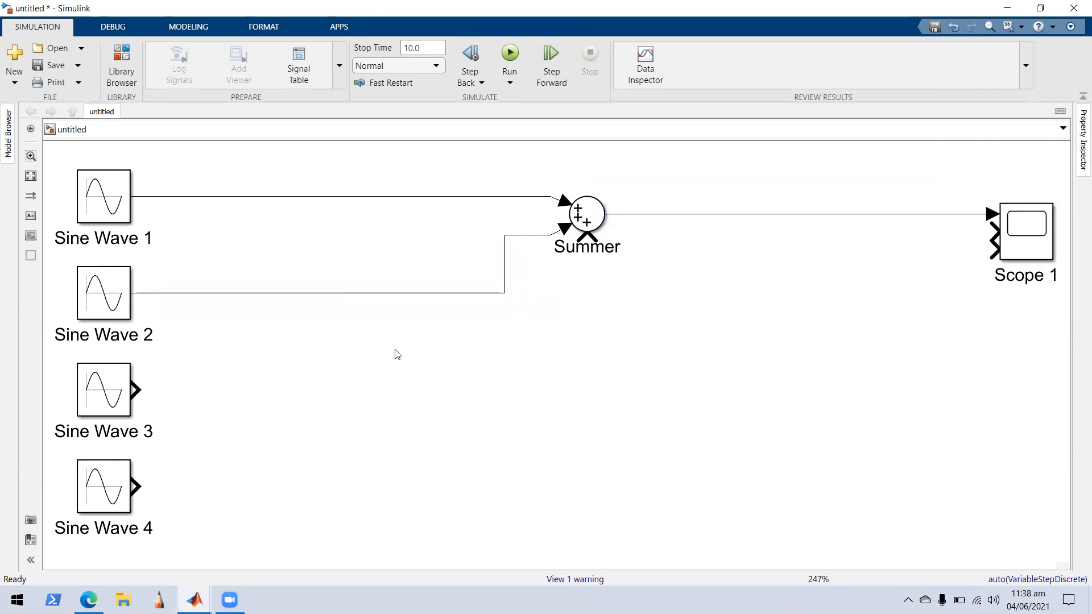
- Set Sine Wave 3's amplitude to 1/5 and frequency to 5 rad/sec, apply the changes and close its parameters
double_click(108, 392)
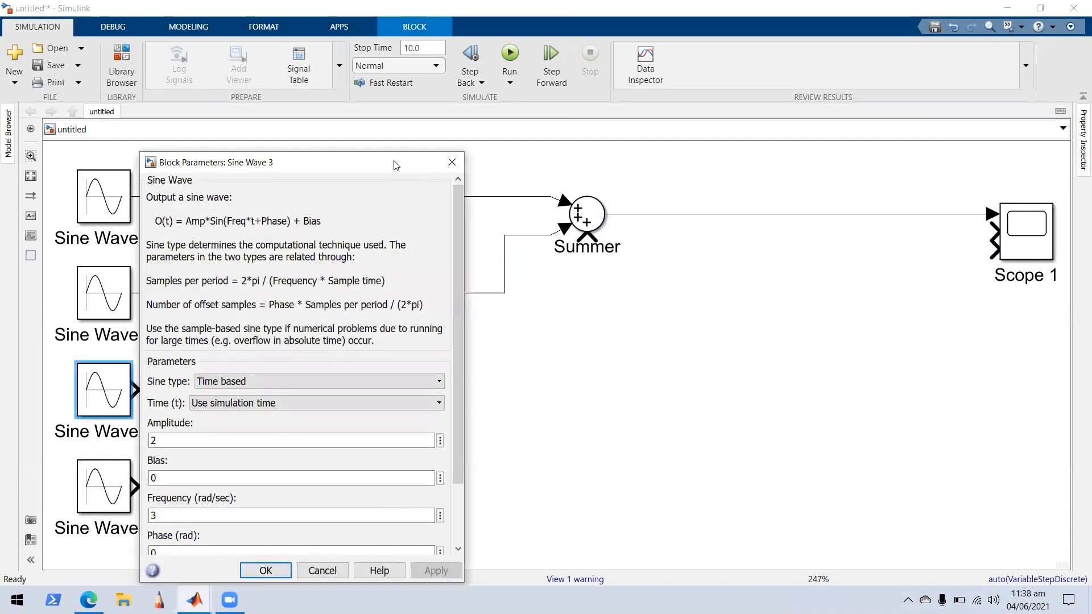
drag(396, 165, 509, 74)
double_click(290, 350)
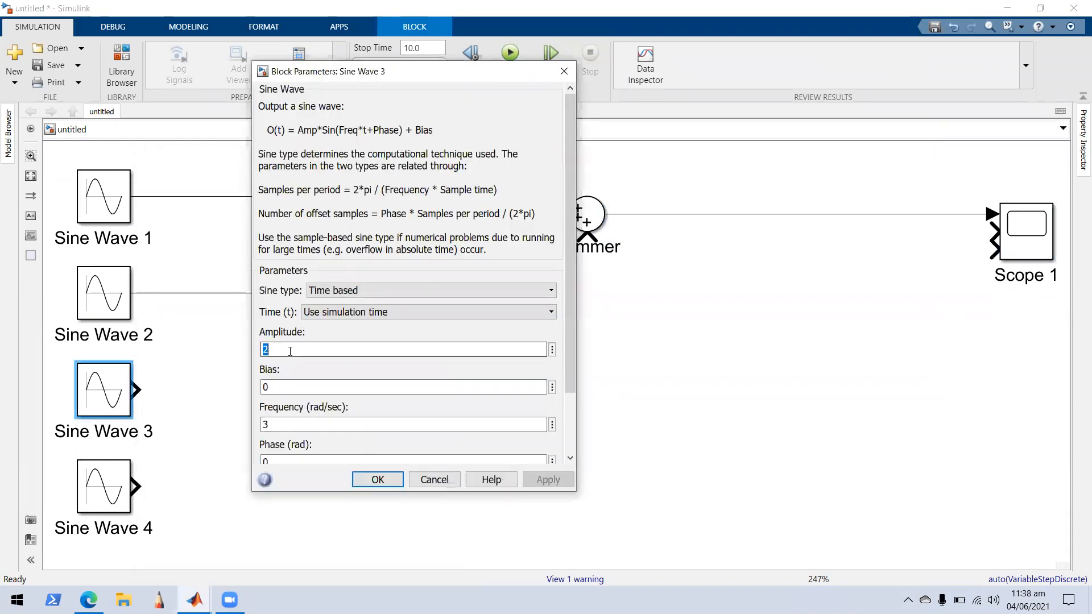
key(BackSpace)
text(1/5)
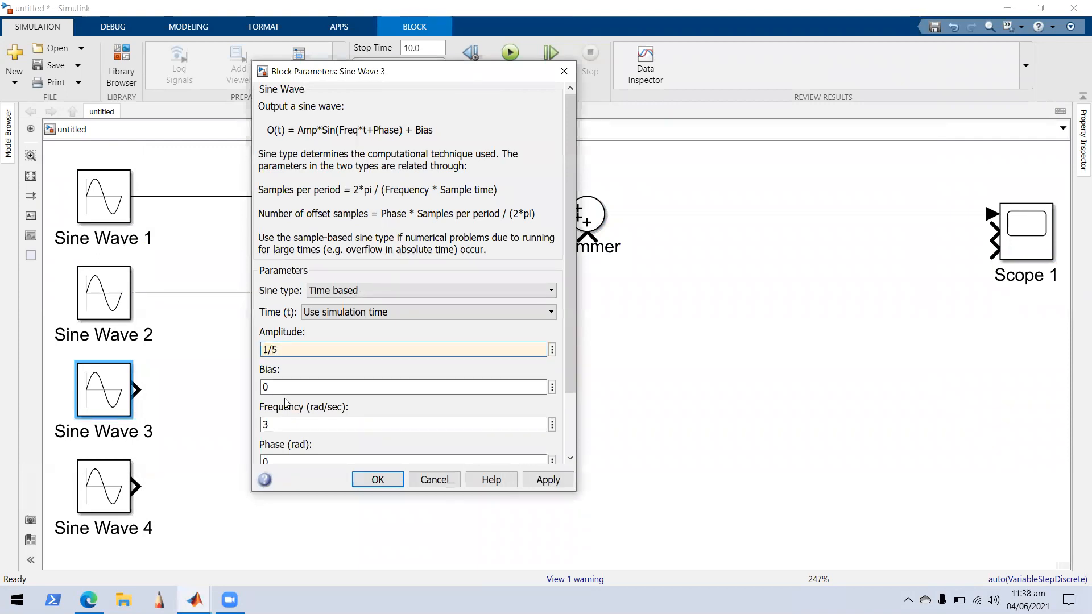
click(280, 424)
key(BackSpace)
text(5)
click(548, 480)
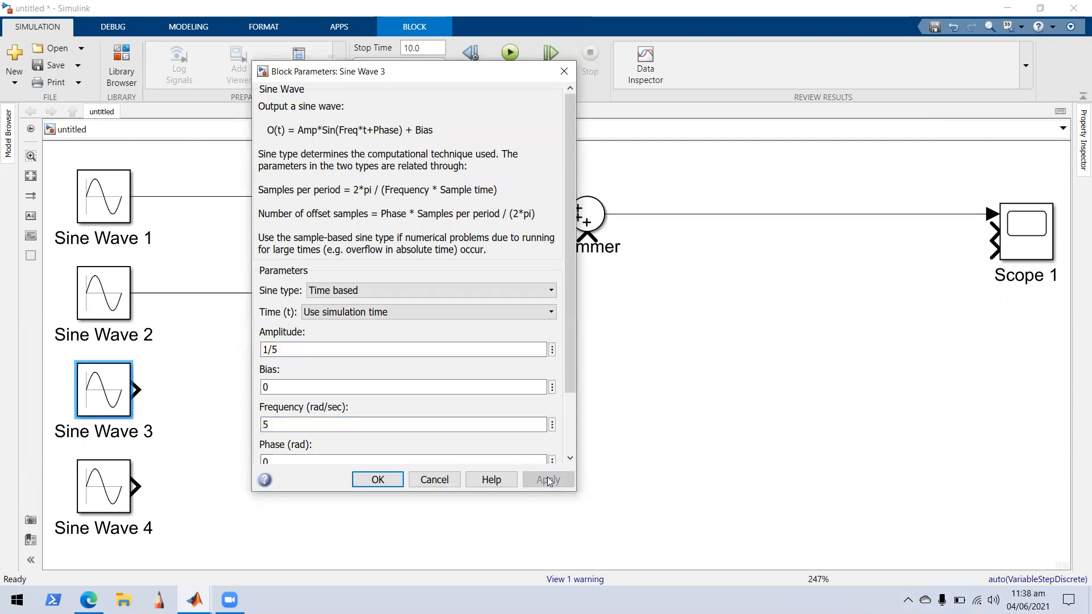
click(565, 72)
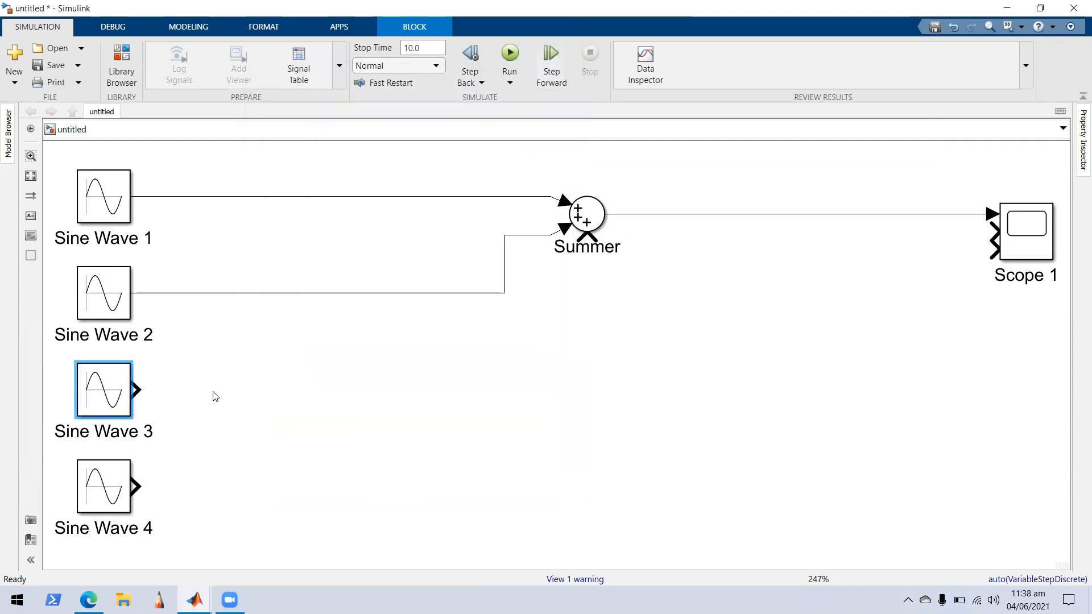
- Connect the output of Sine Wave 3 to the second input of Scope 1
click(166, 389)
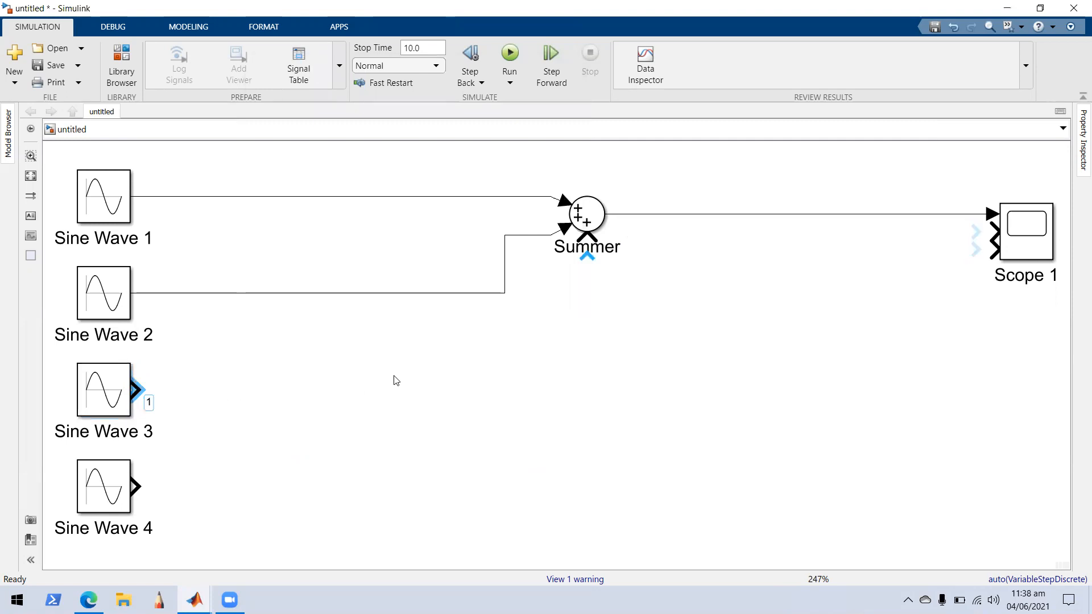
drag(140, 390, 976, 235)
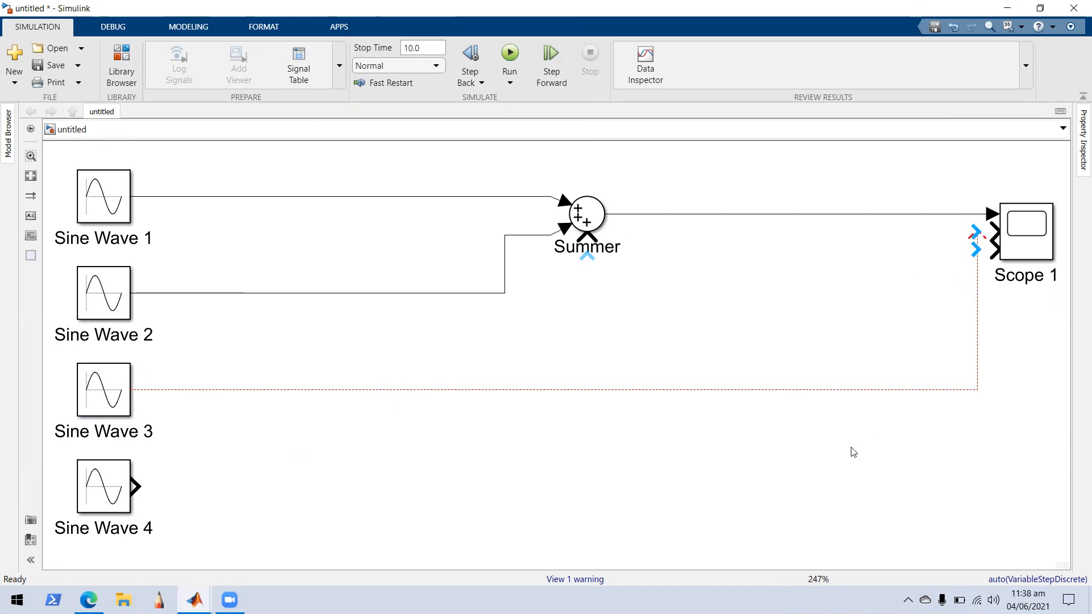
key(ctrl+z)
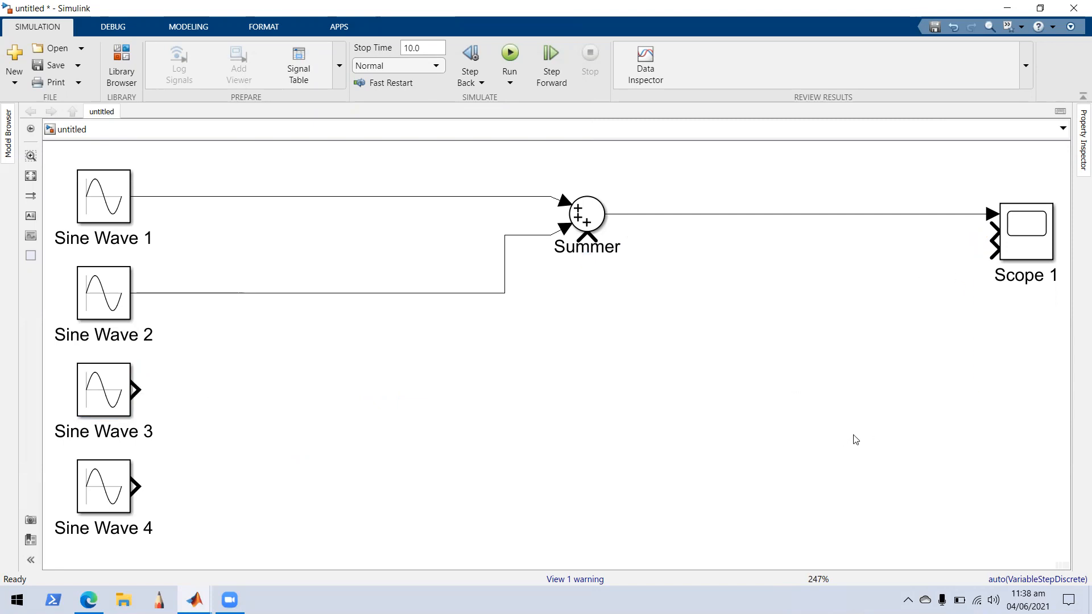
click(137, 390)
click(973, 233)
- Run the simulation, view the two-wave sum alongside Sine Wave 3 in Scope 1, and close the plot
click(508, 69)
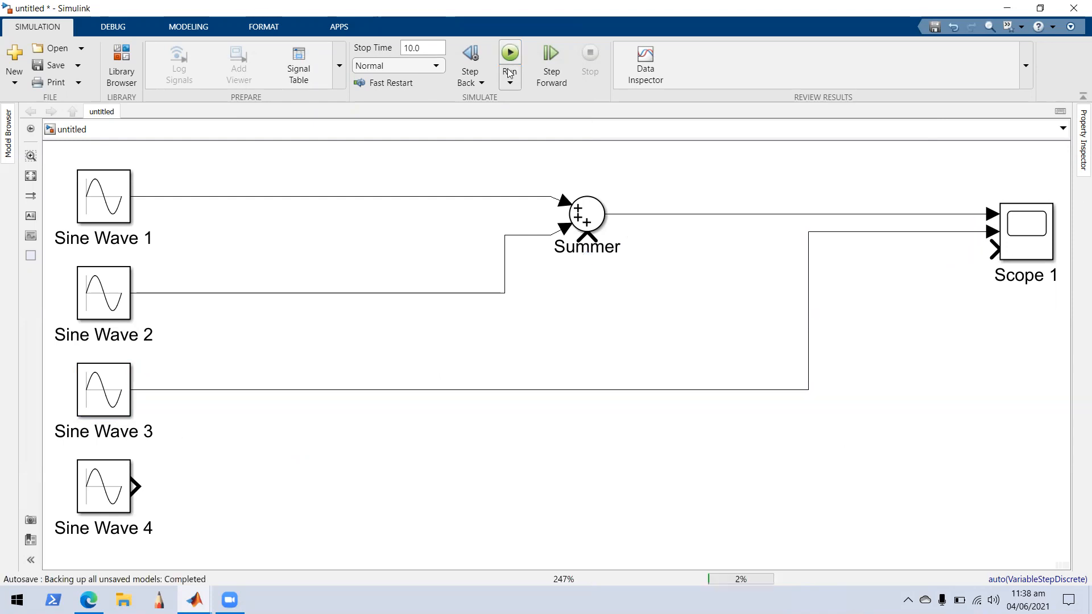
double_click(1007, 235)
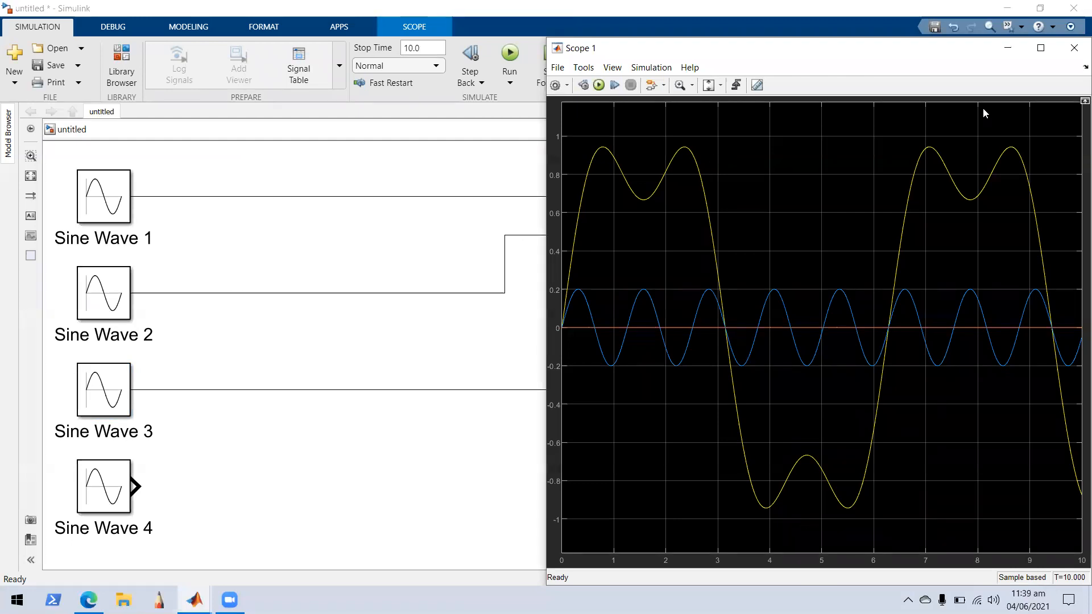
click(1075, 47)
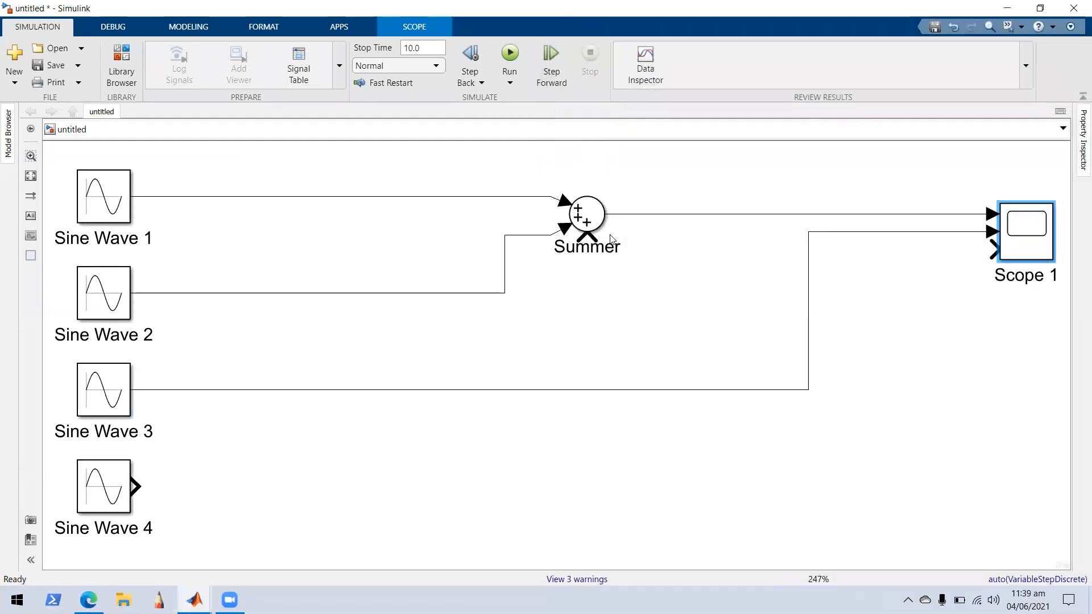
- Connect the Summer block's third input to a branch of the Sine Wave 3 signal line
click(591, 235)
click(587, 235)
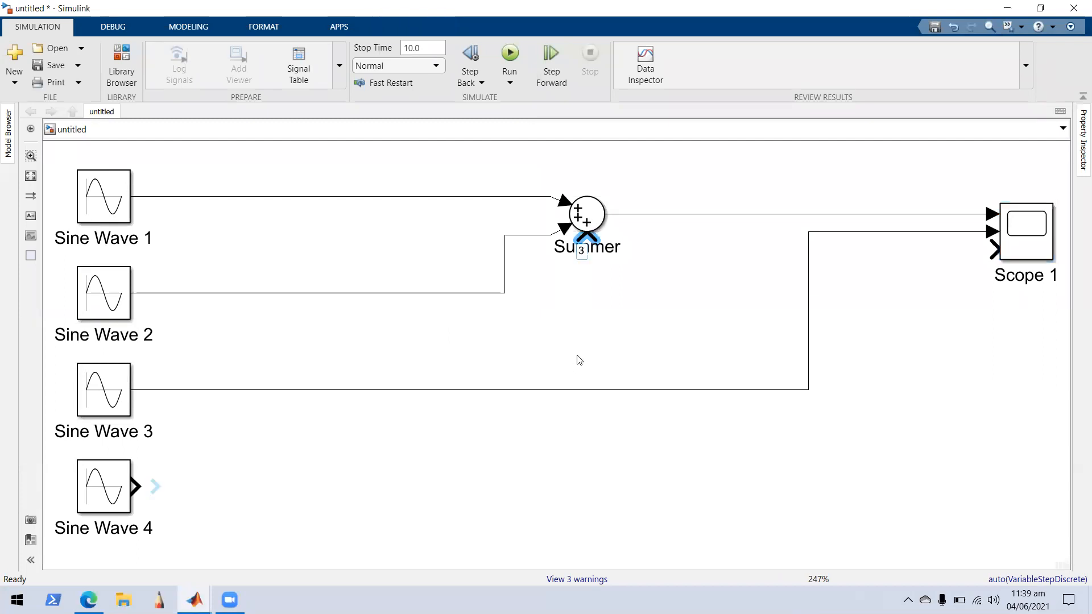
drag(548, 310, 451, 387)
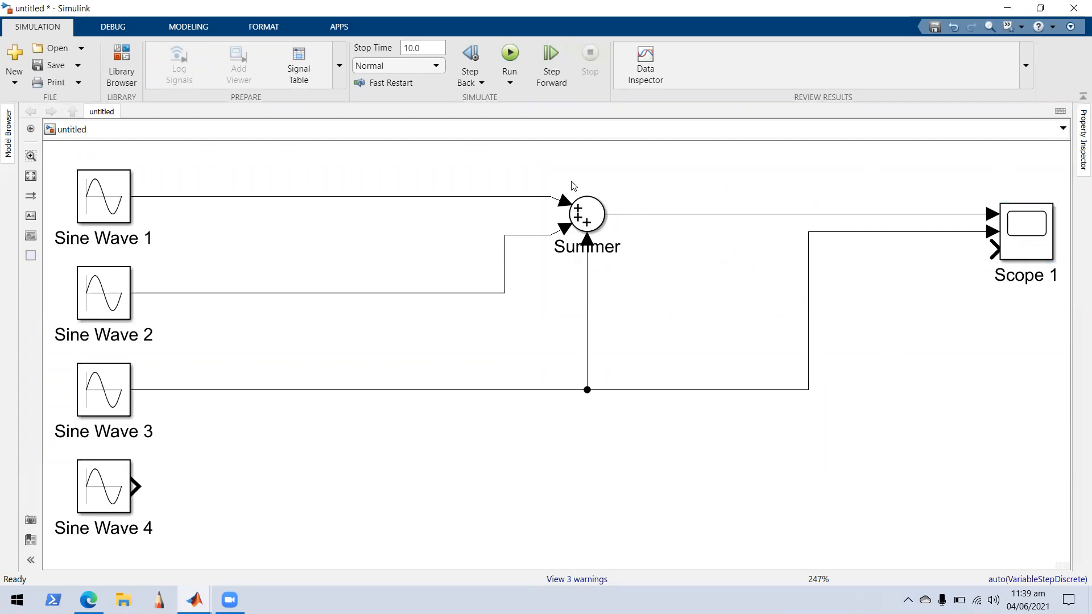
- Run the simulation again, examine the three-wave sum in Scope 1, and close the plot
click(575, 219)
click(718, 165)
click(580, 219)
click(1034, 211)
key(ctrl+t)
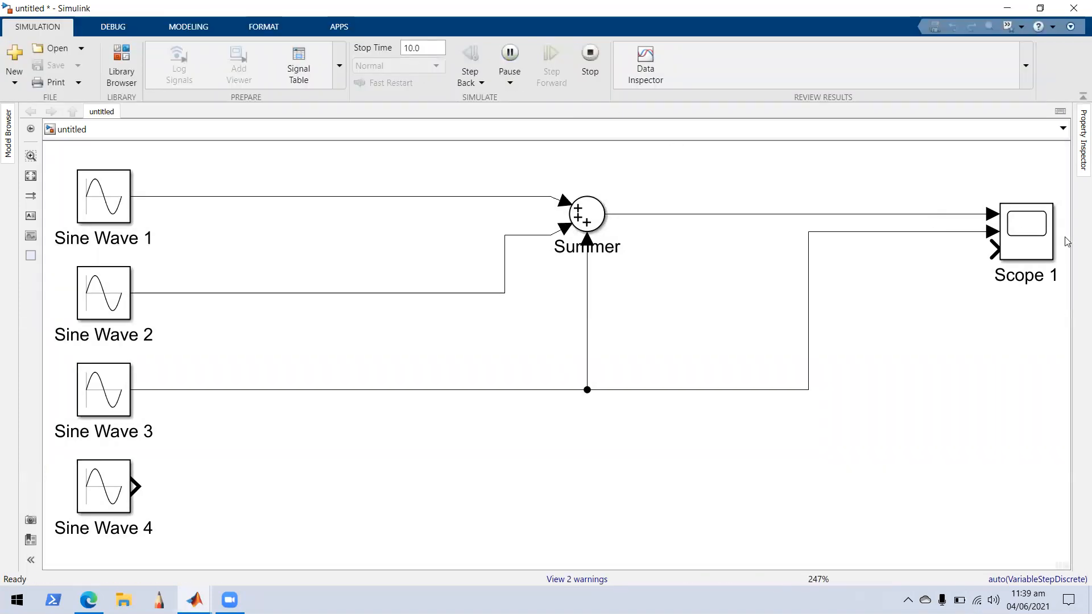
double_click(1034, 238)
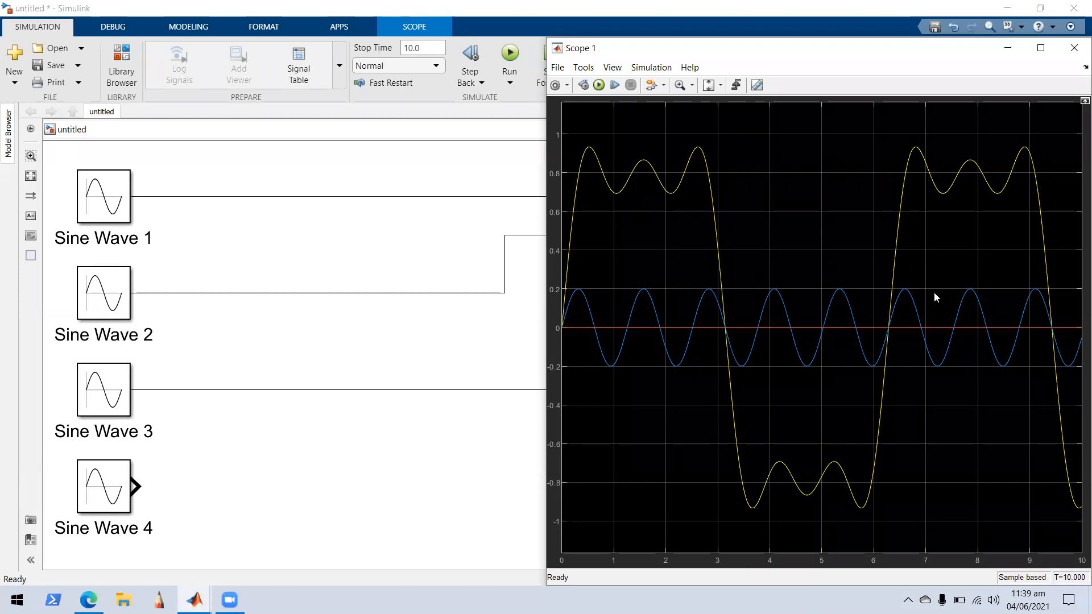
click(1074, 48)
- Delete the Sine Wave 3 branch leading to the Summer and the Summer block itself
click(587, 270)
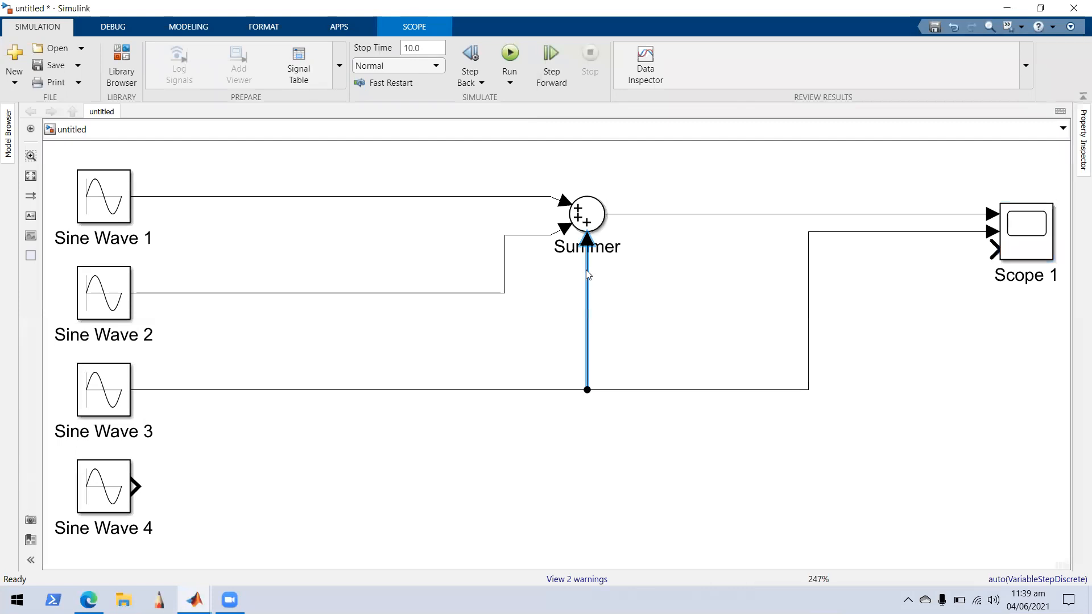
key(Delete)
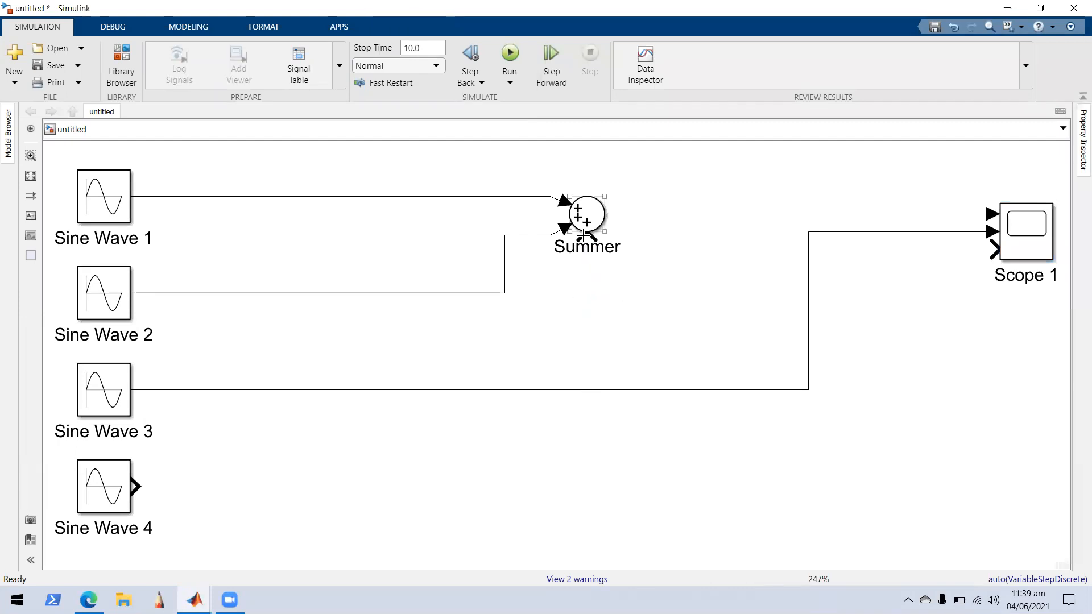
click(588, 222)
key(Delete)
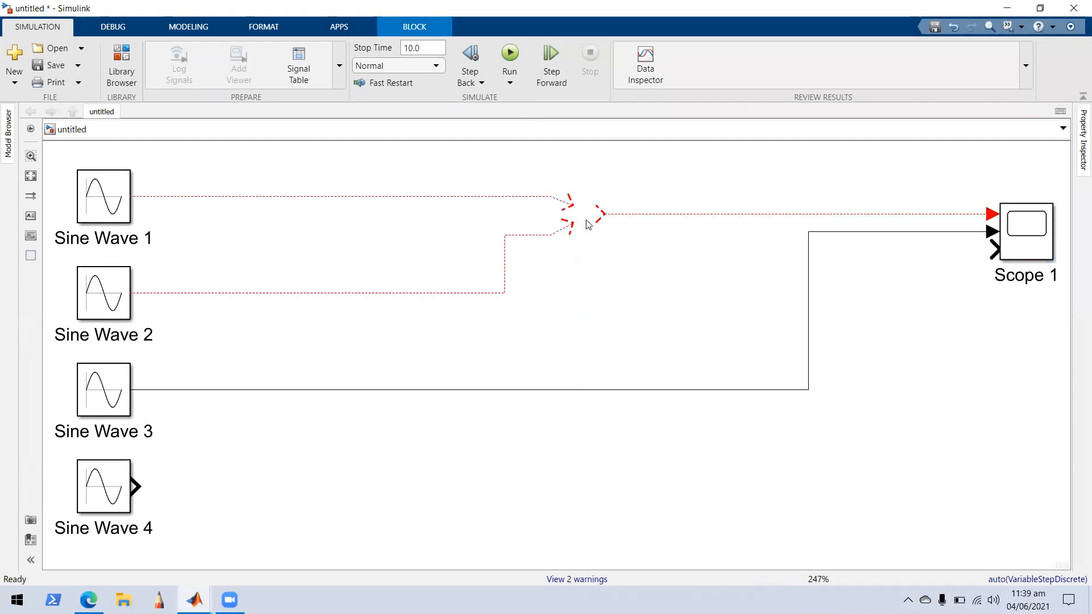
- Delete the three disconnected dashed signal lines from Sine Wave 1, from Sine Wave 2 and into Scope 1
click(644, 218)
key(Delete)
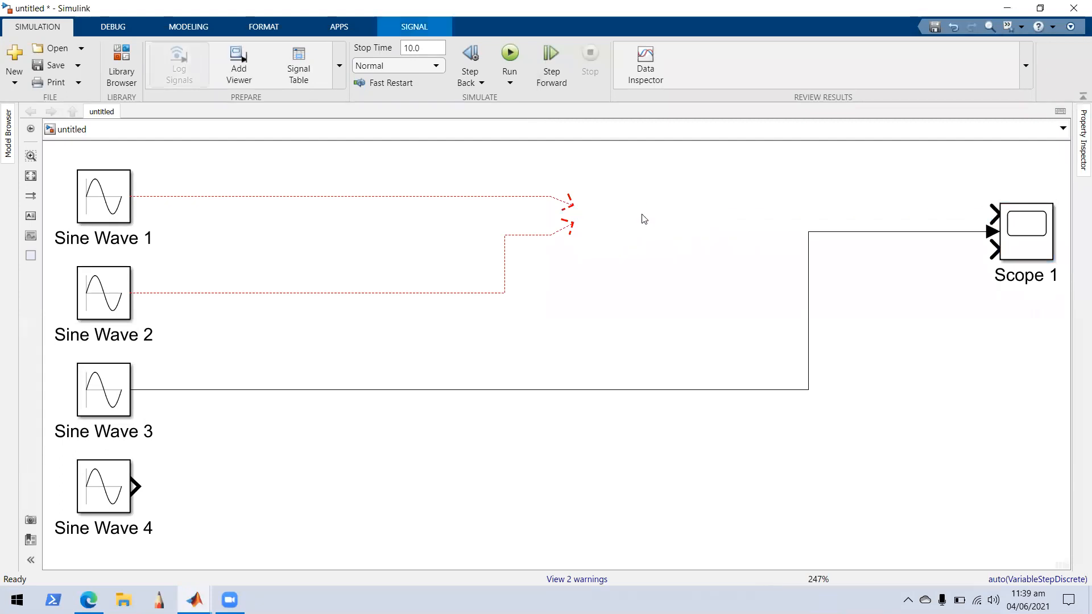
click(530, 235)
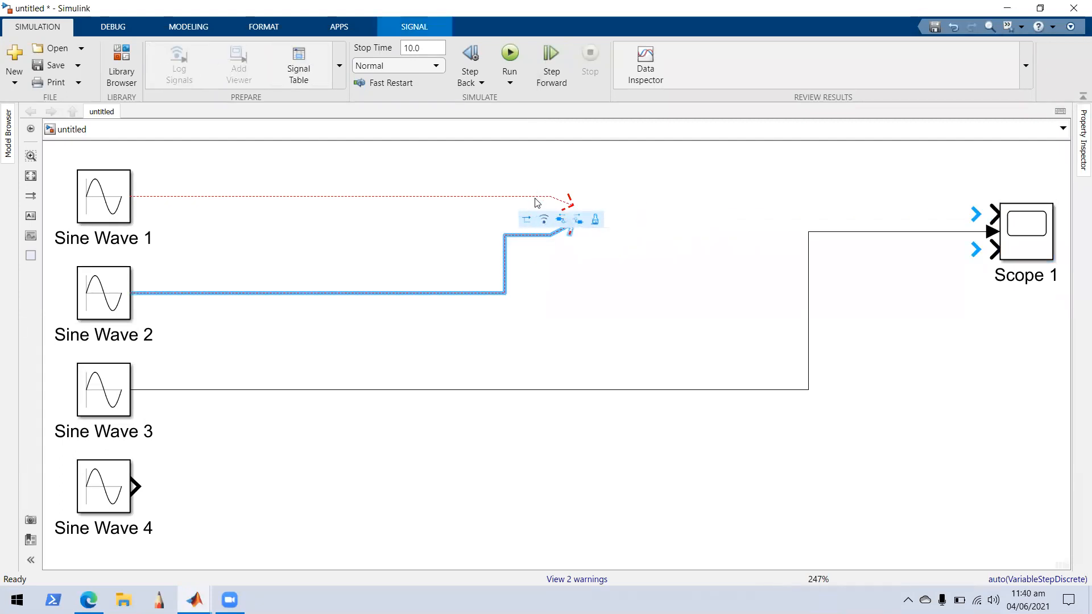
click(535, 197)
key(Delete)
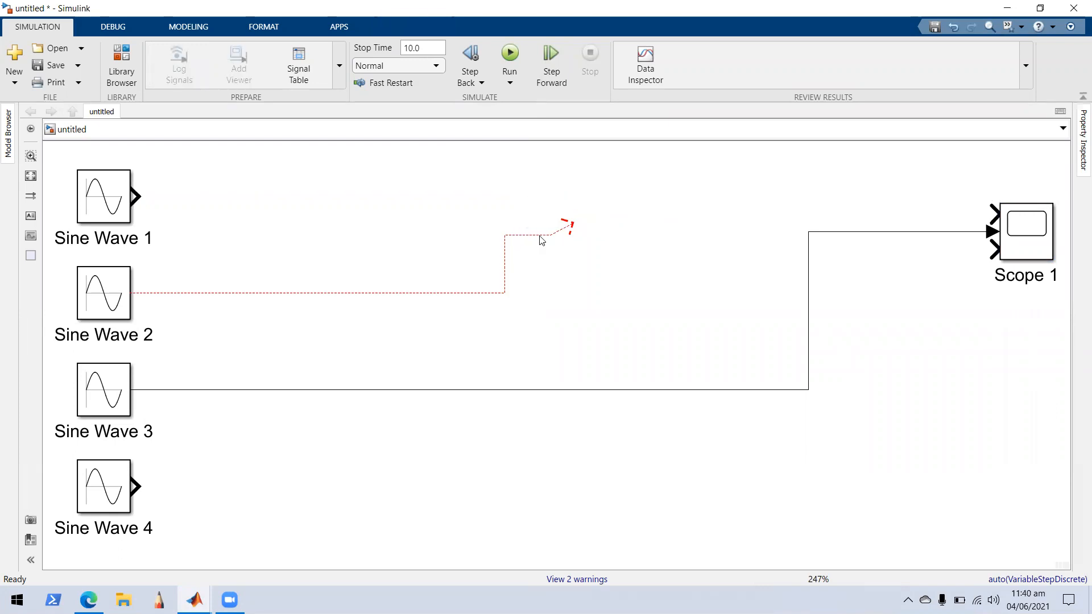
click(537, 235)
key(Delete)
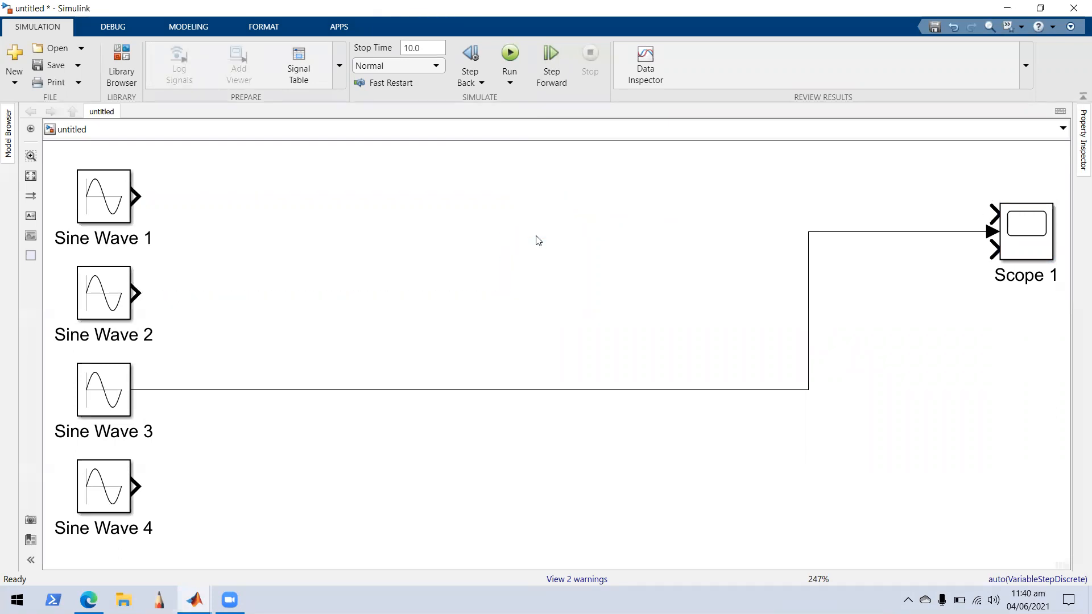
double_click(538, 242)
text(sum)
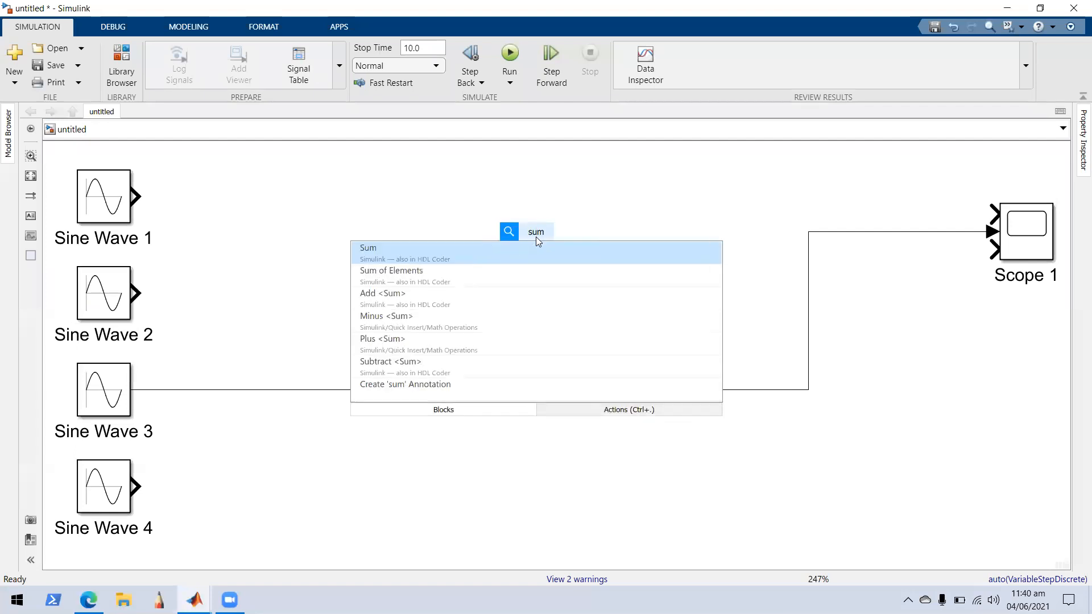
key(Escape)
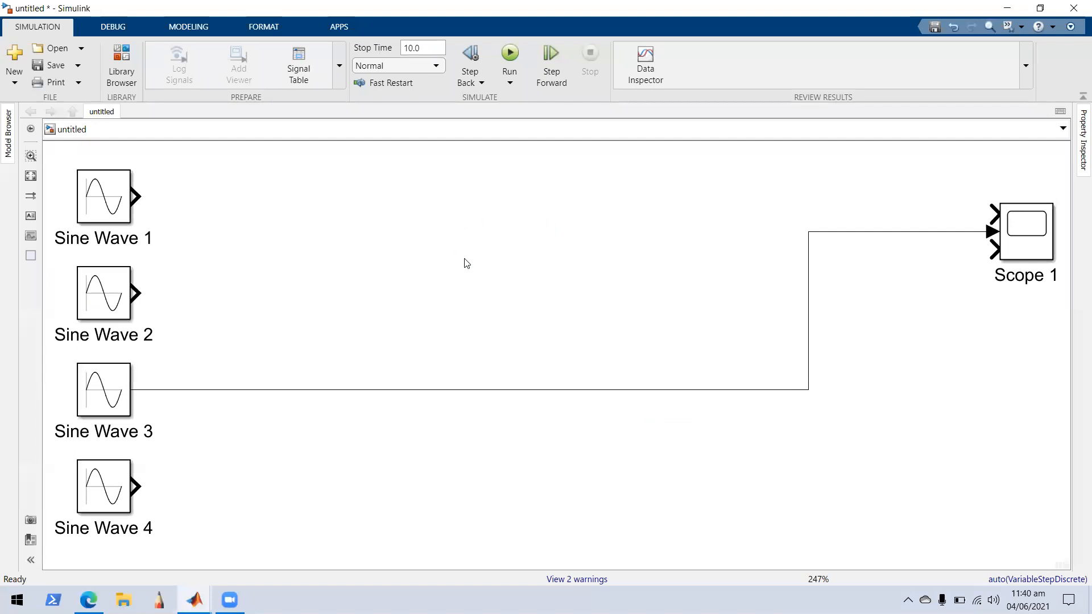
- Add a Sum block level with Sine Wave 1 and connect Sine Wave 1 and Sine Wave 2 to its inputs
double_click(444, 260)
text(sum)
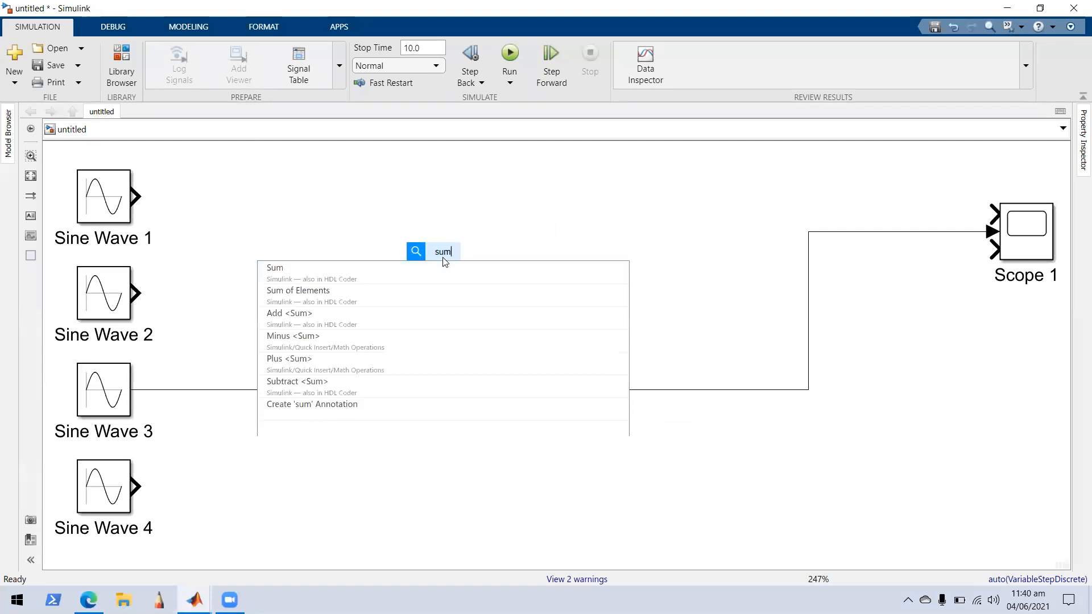
click(334, 278)
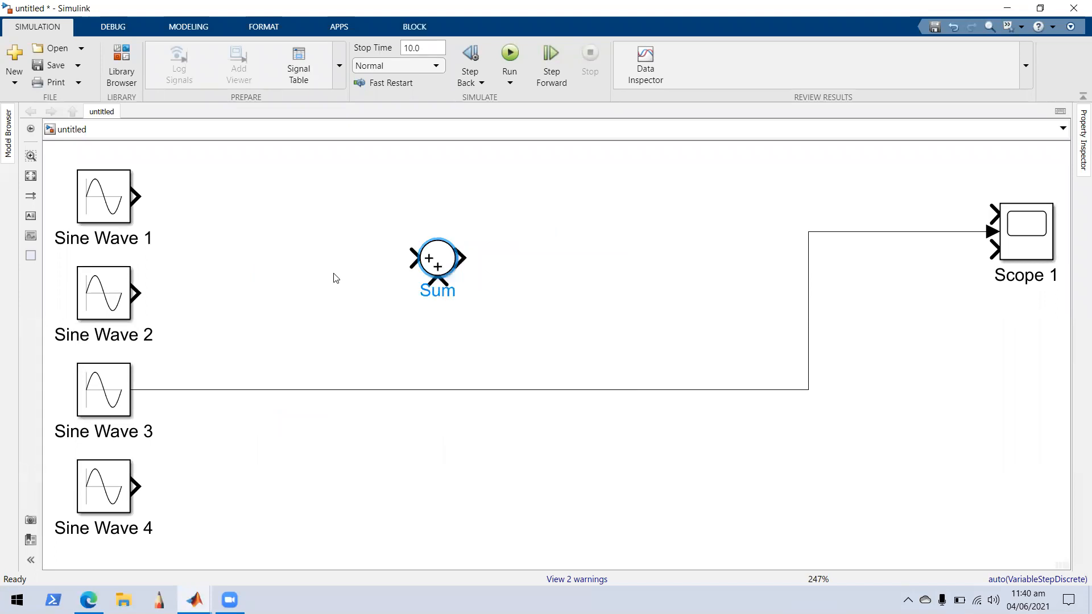
drag(432, 262, 408, 202)
drag(407, 205, 416, 206)
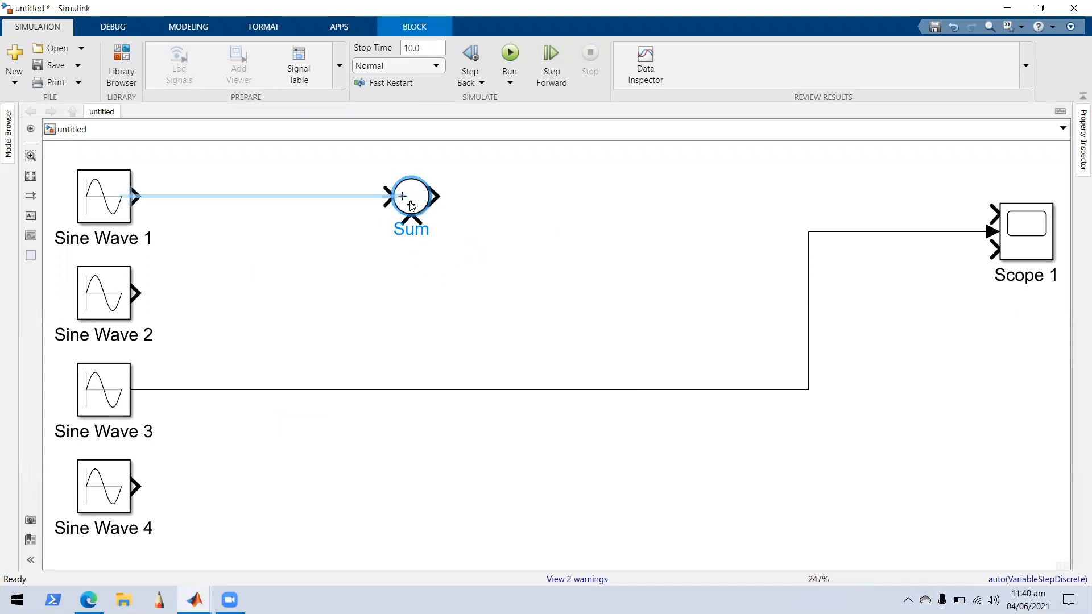
drag(139, 295, 411, 246)
click(413, 203)
- Add a second Sum block after the first, fed by the first Sum's output and a branch of the Sine Wave 3 line
double_click(509, 182)
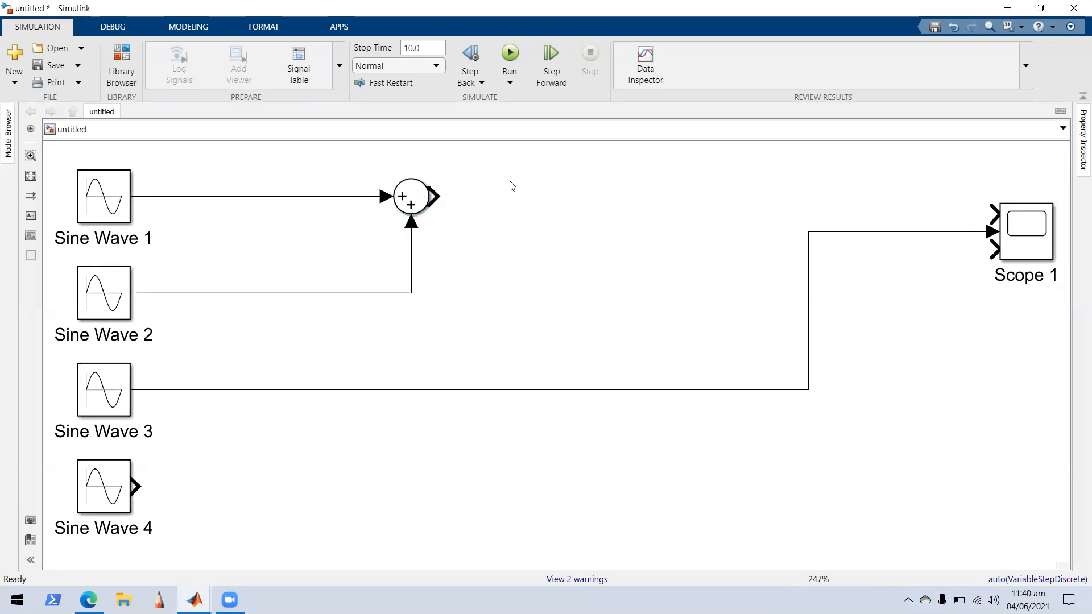
text(sum)
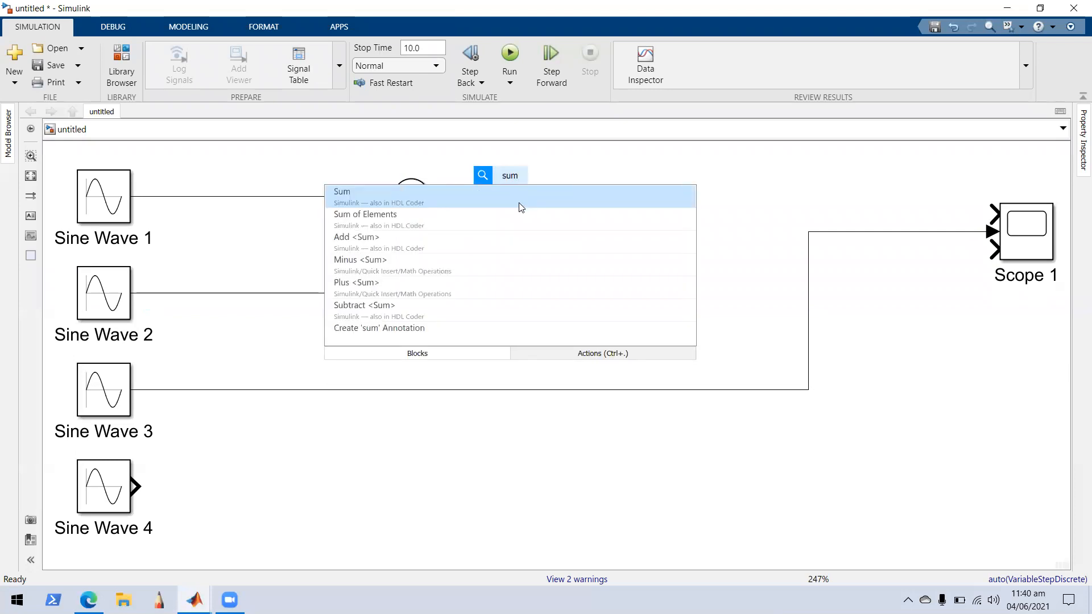
click(516, 197)
drag(513, 186, 565, 206)
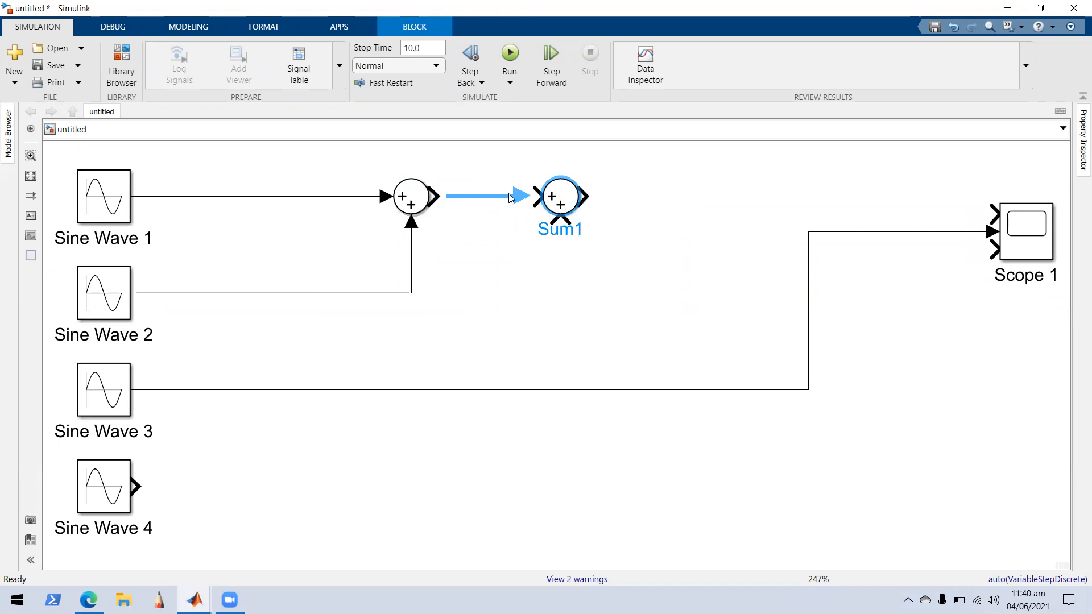
click(561, 222)
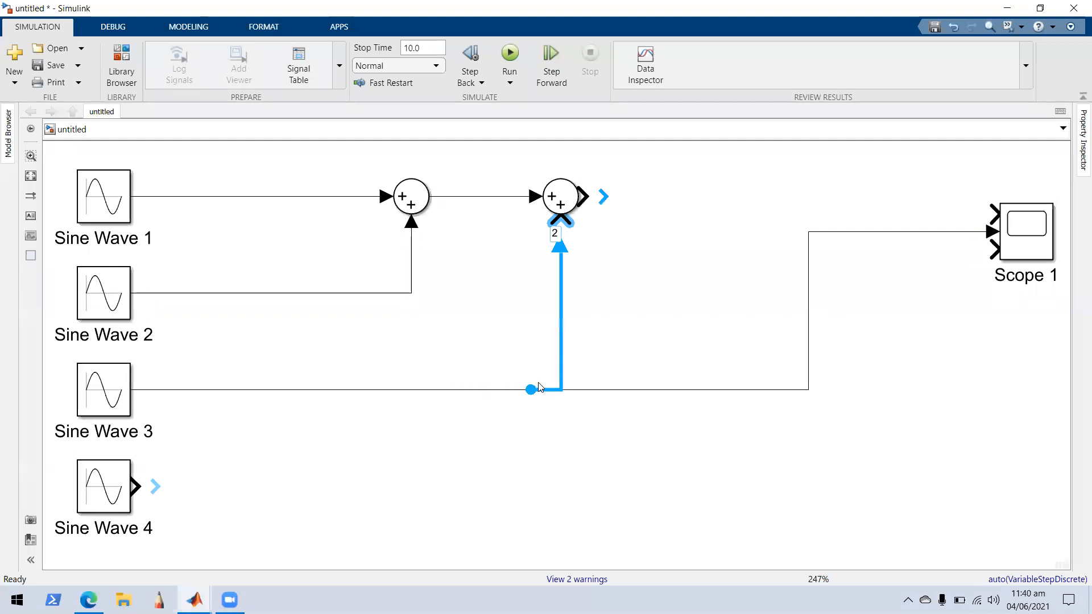
click(553, 386)
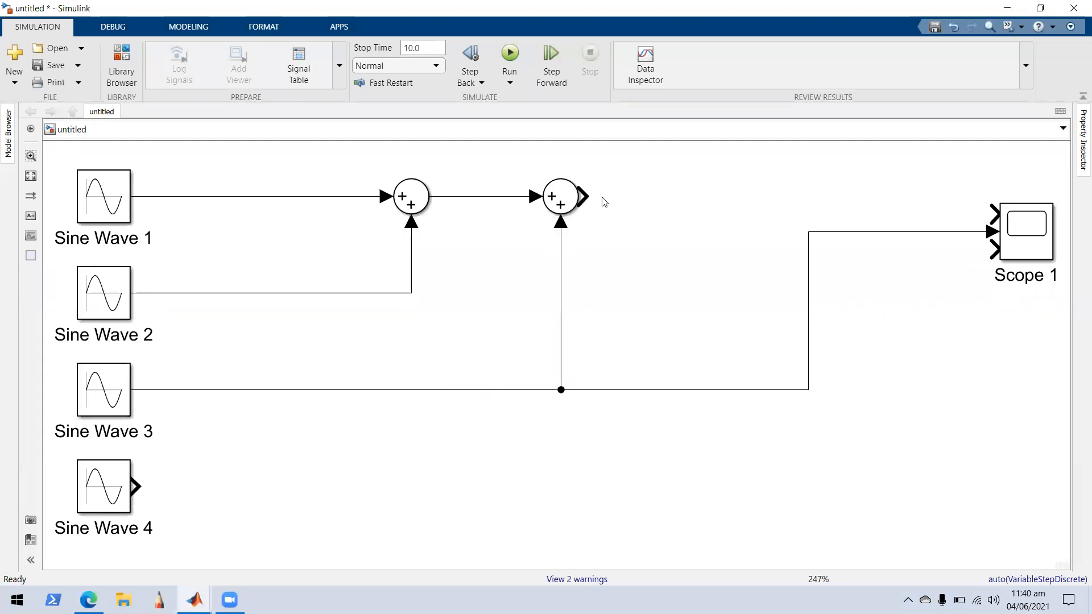
- Connect the second Sum block's output to Scope 1 and rearrange the scope so its first input is free
click(585, 195)
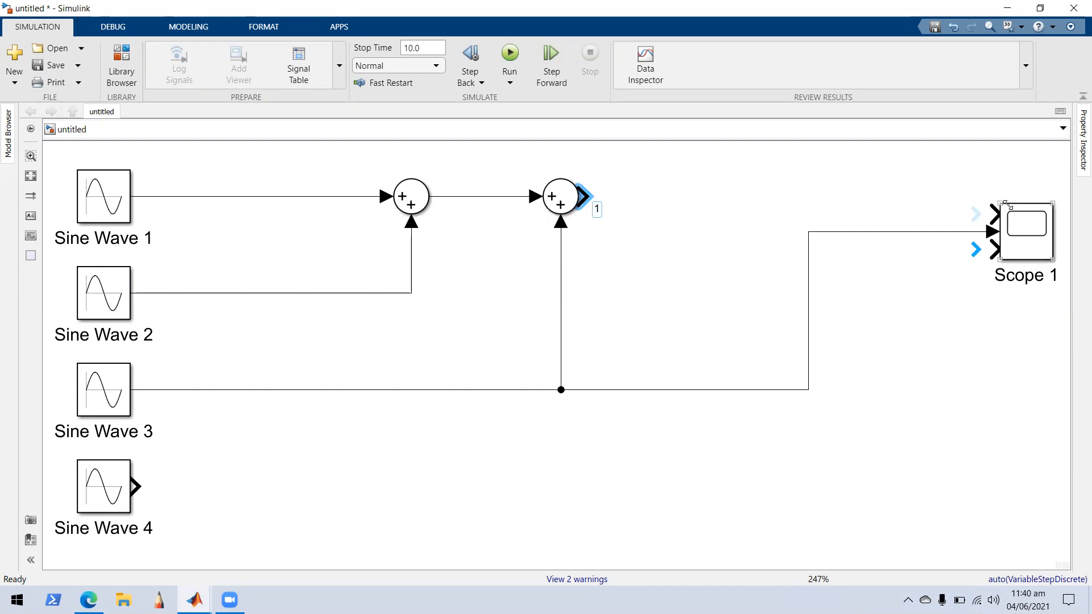
click(977, 216)
drag(1034, 215, 989, 236)
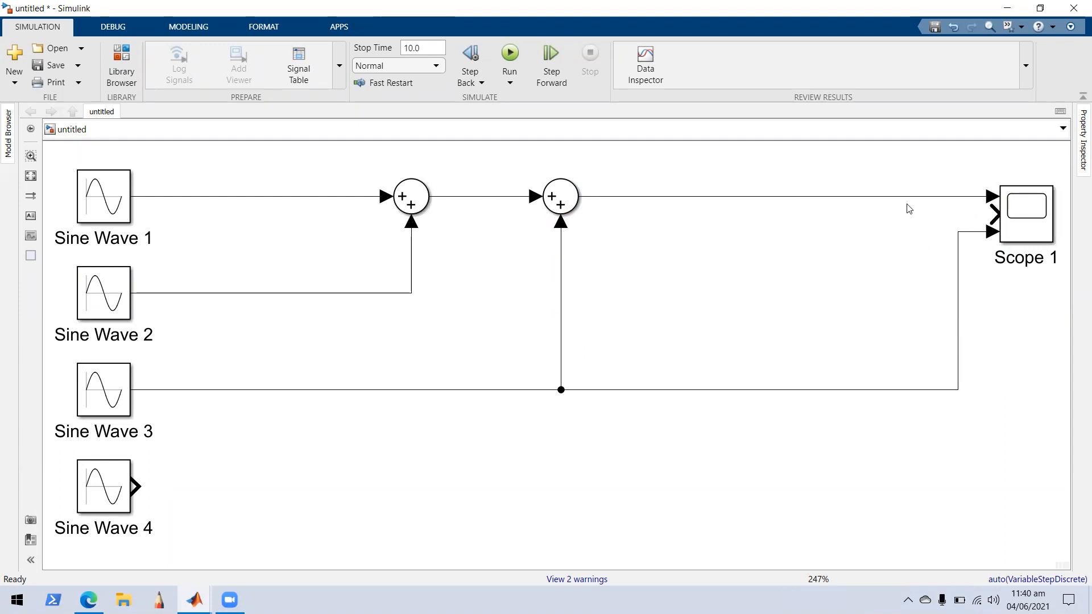
drag(986, 194, 1051, 192)
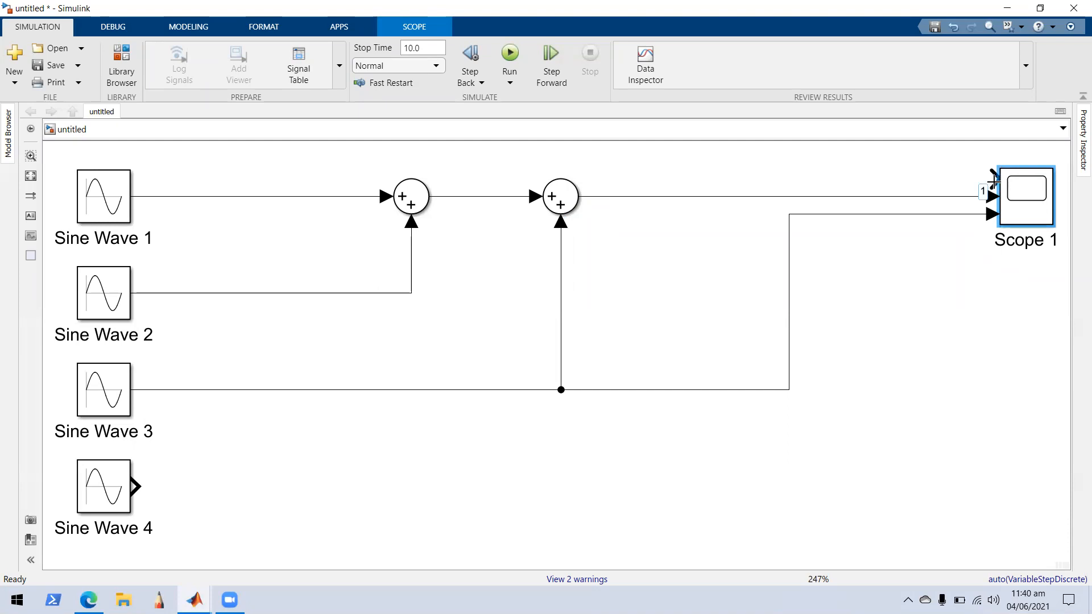
- Branch the line between the two Sum blocks to the first input of Scope 1
click(992, 179)
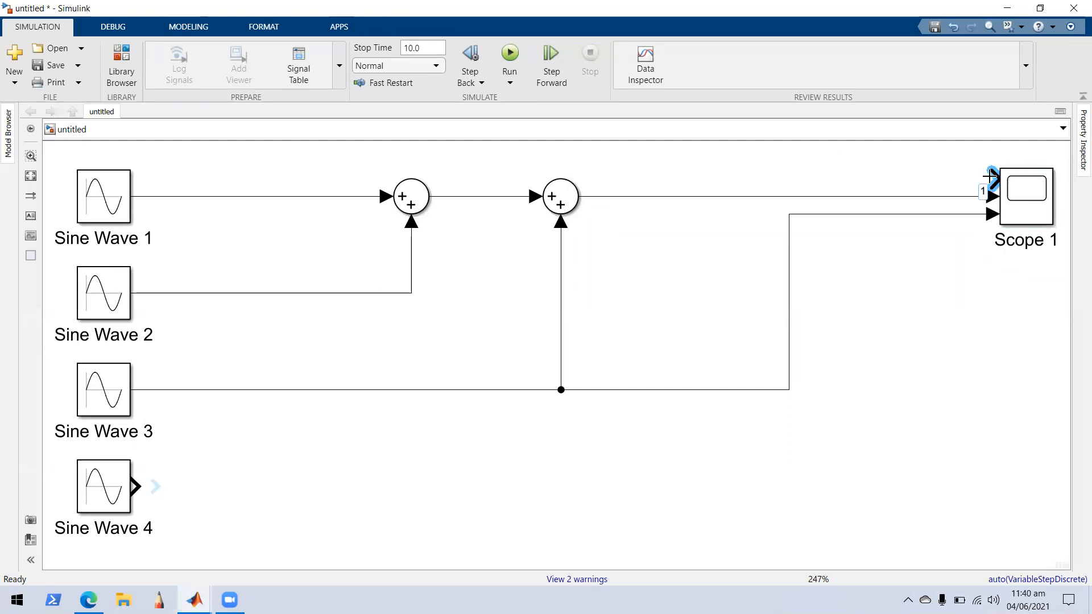
click(480, 187)
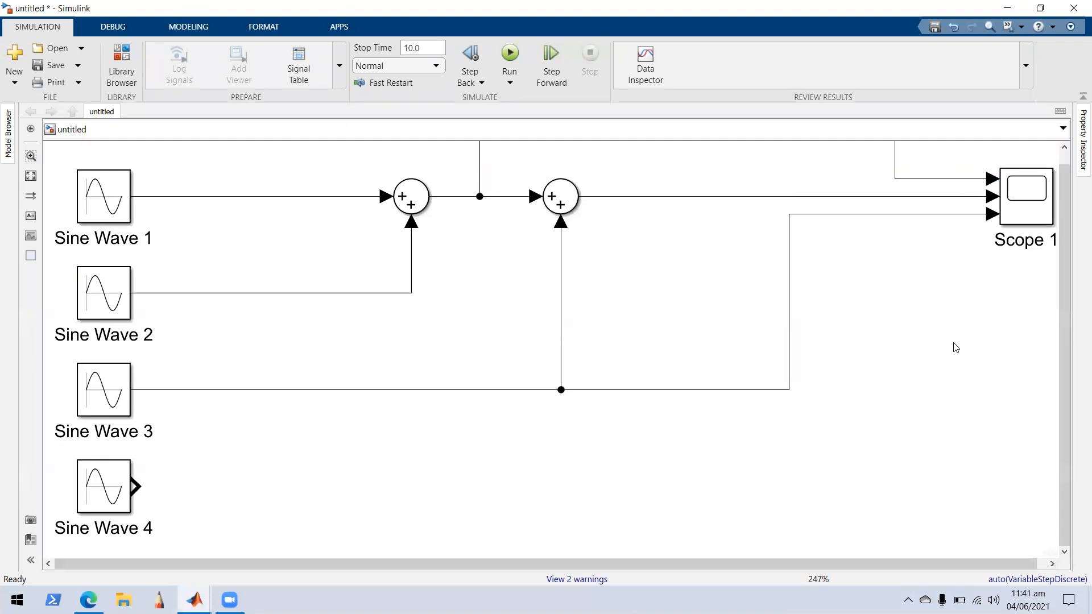
scroll(626, 185, down, 3)
click(31, 177)
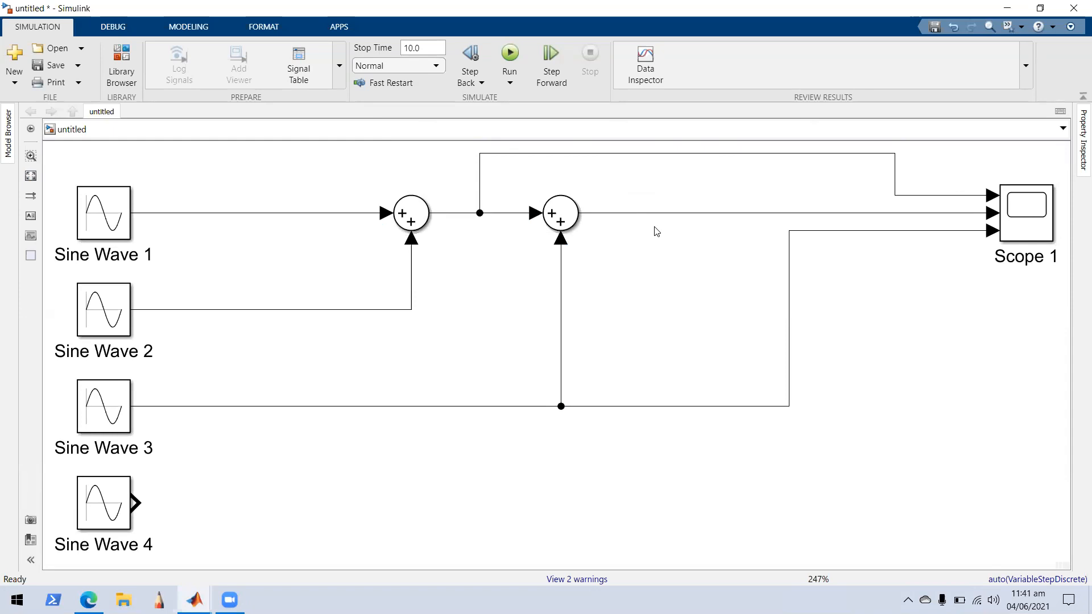
- Run the simulation and examine the three plotted signals in Scope 1
click(112, 223)
key(ctrl+t)
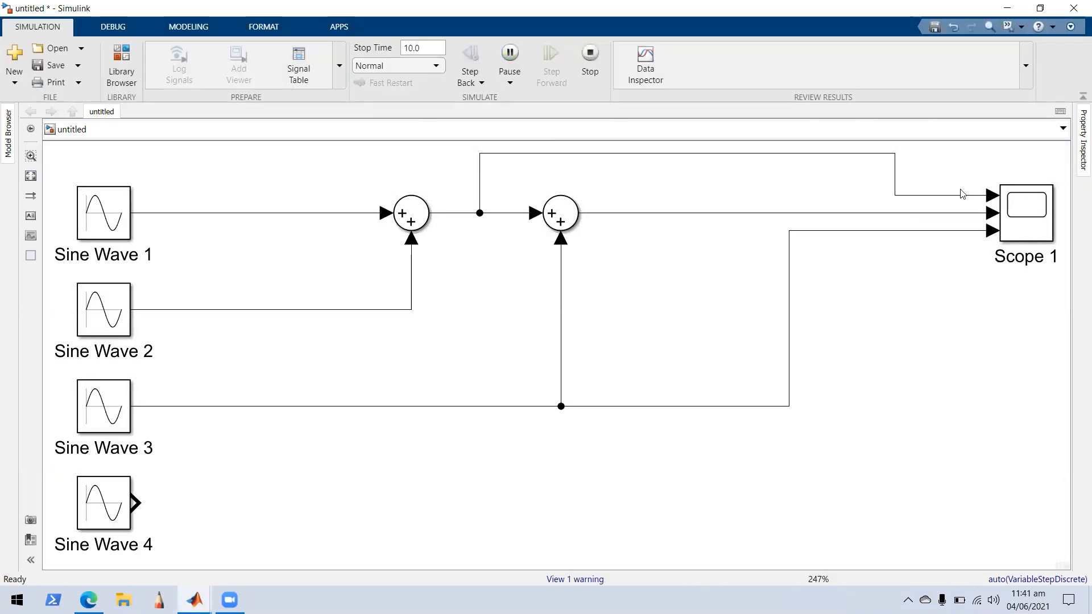
double_click(1012, 209)
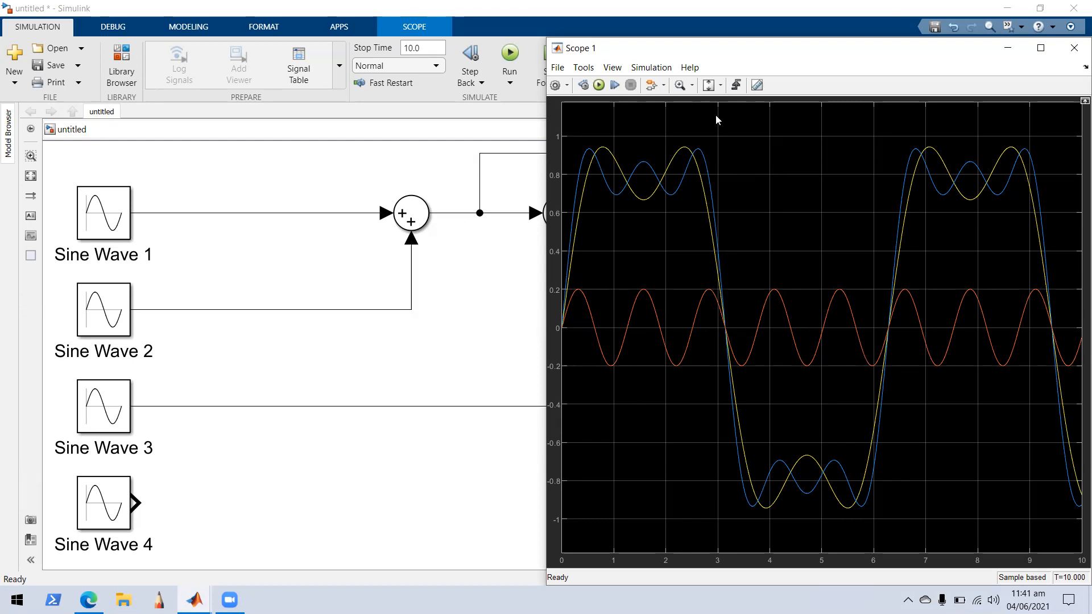
click(1075, 47)
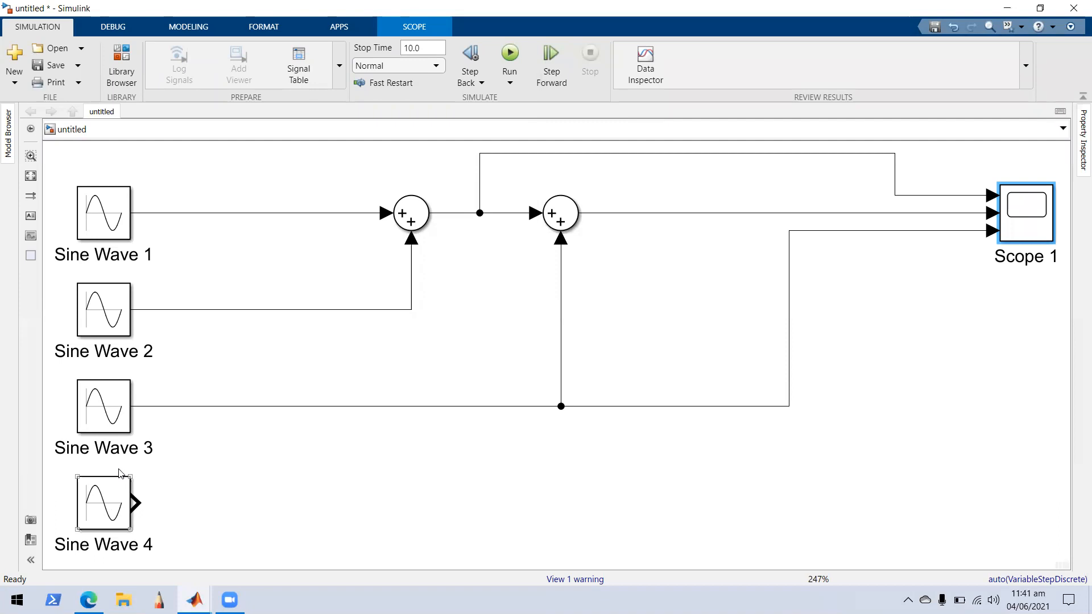
- Set Sine Wave 4 to an amplitude of 1/7 and a frequency of 7 rad/sec
double_click(120, 508)
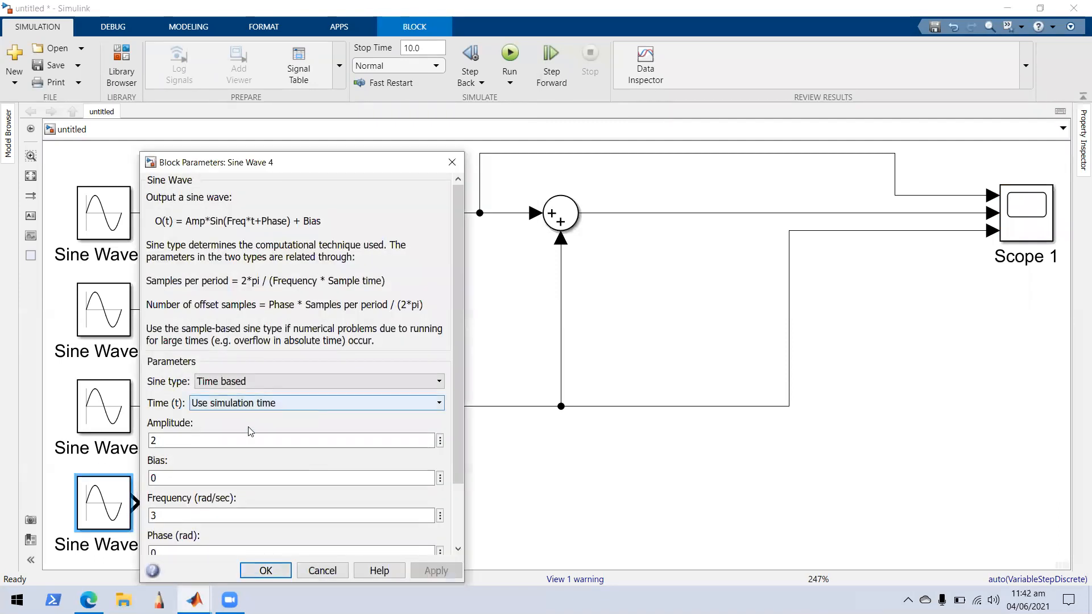
click(176, 433)
key(BackSpace)
text(1/7)
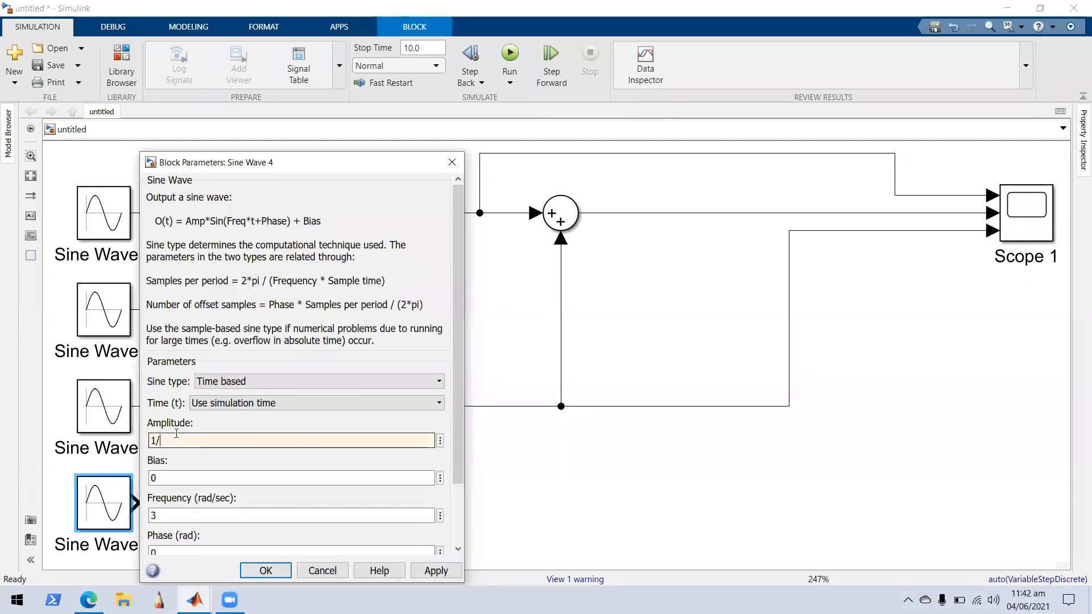
double_click(165, 515)
text(7)
click(438, 570)
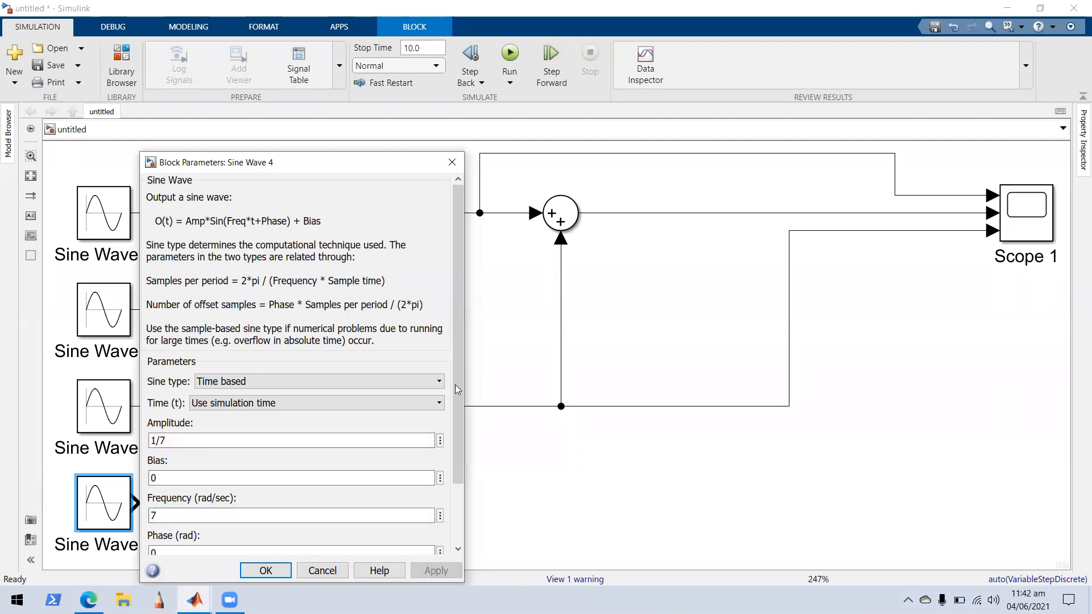
click(452, 162)
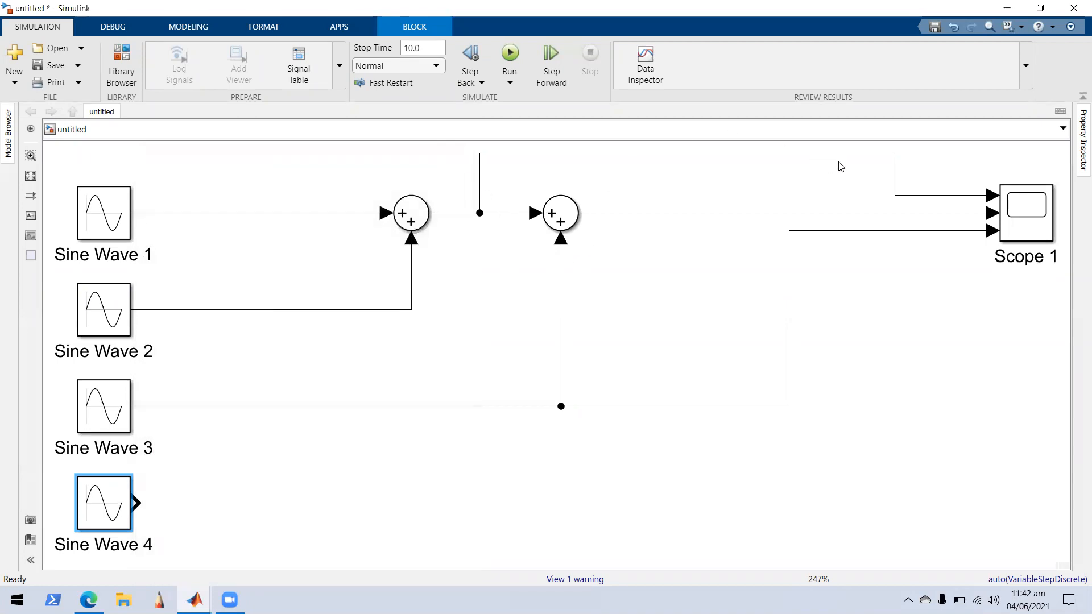
- Delete the signal lines running from Sine Wave 3 to the second Sum block and to Scope 1
click(560, 310)
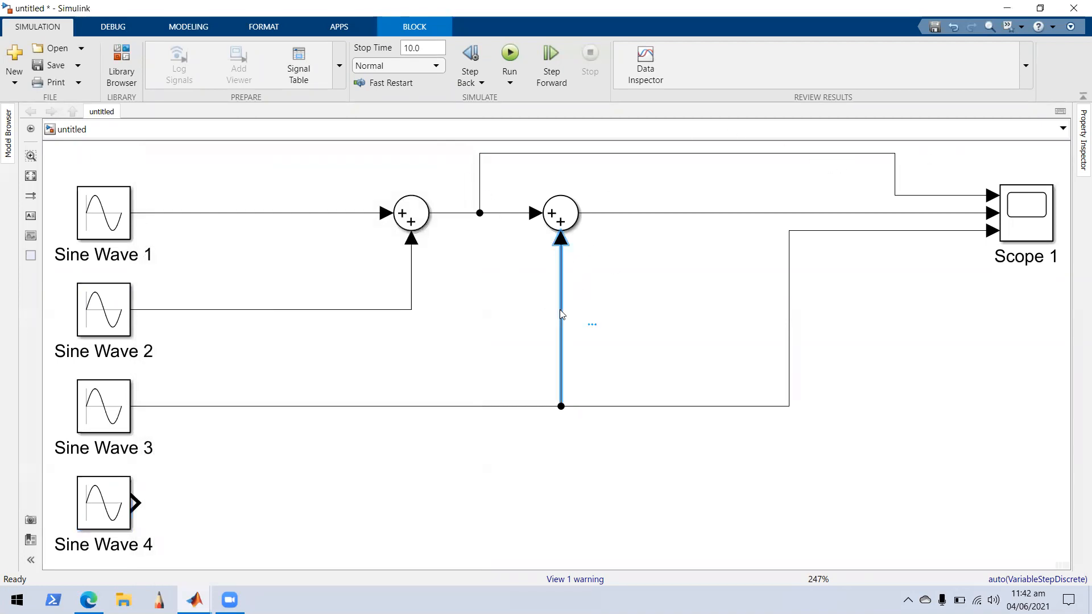
key(Delete)
click(944, 231)
key(Delete)
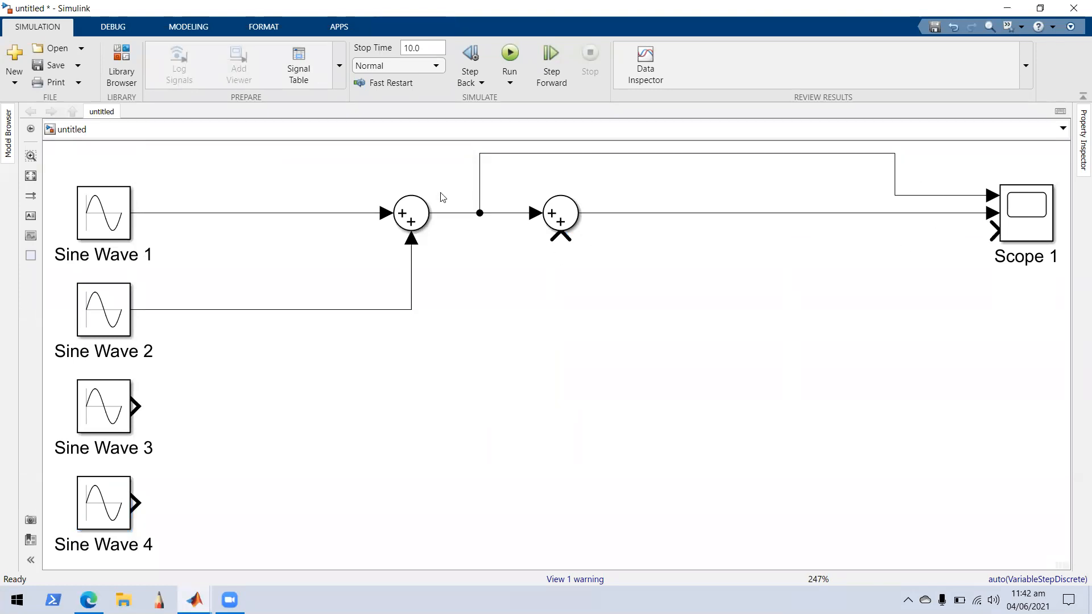
- Give the first Sum block three inputs by setting its list of signs to |+++
double_click(410, 213)
double_click(500, 230)
click(501, 229)
text(3)
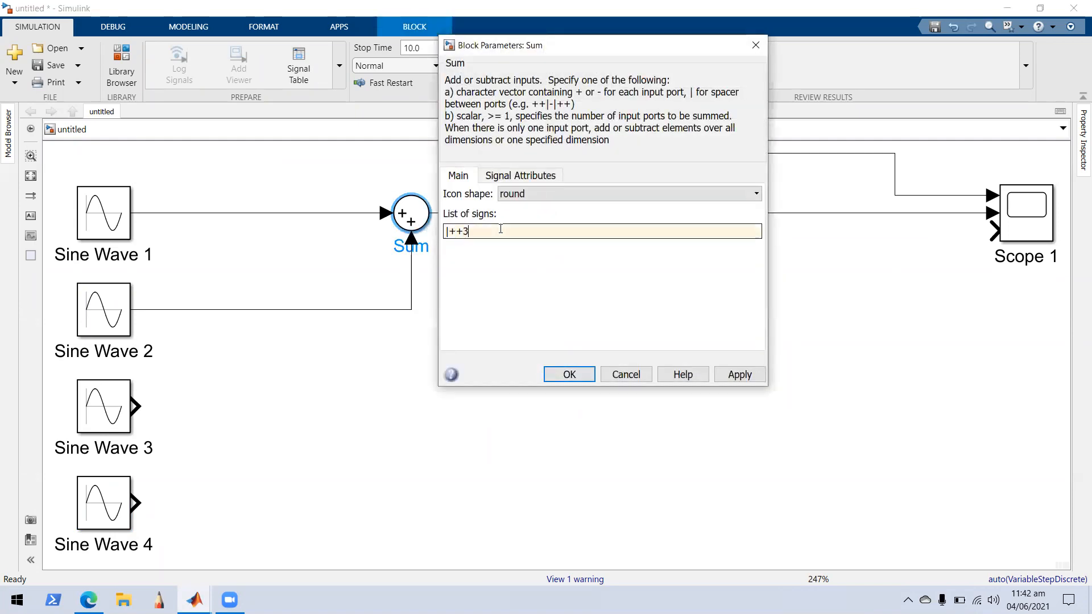
key(BackSpace)
click(739, 374)
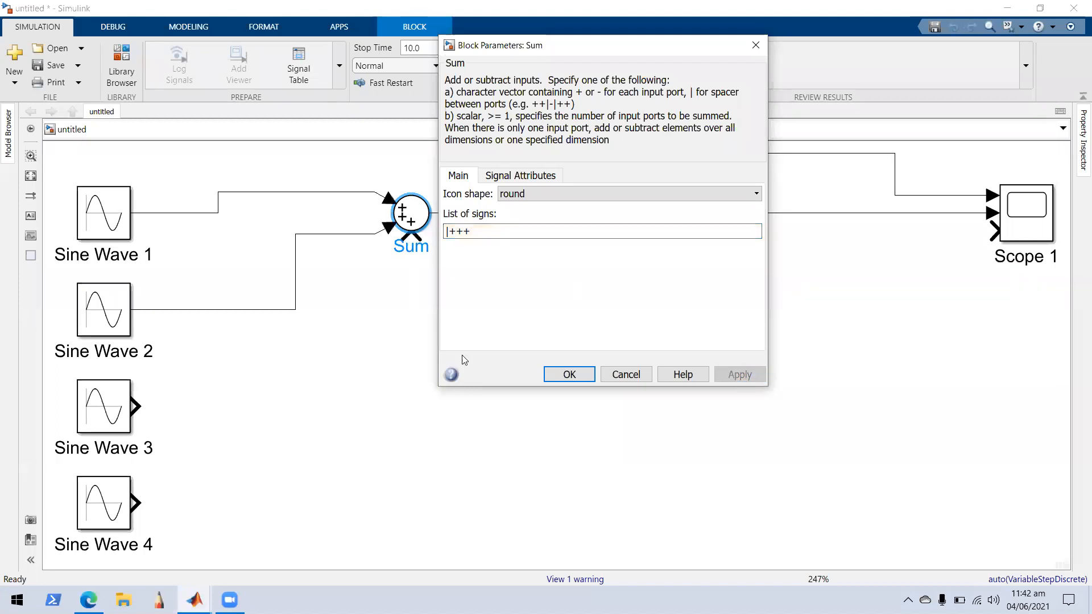
right_click(331, 353)
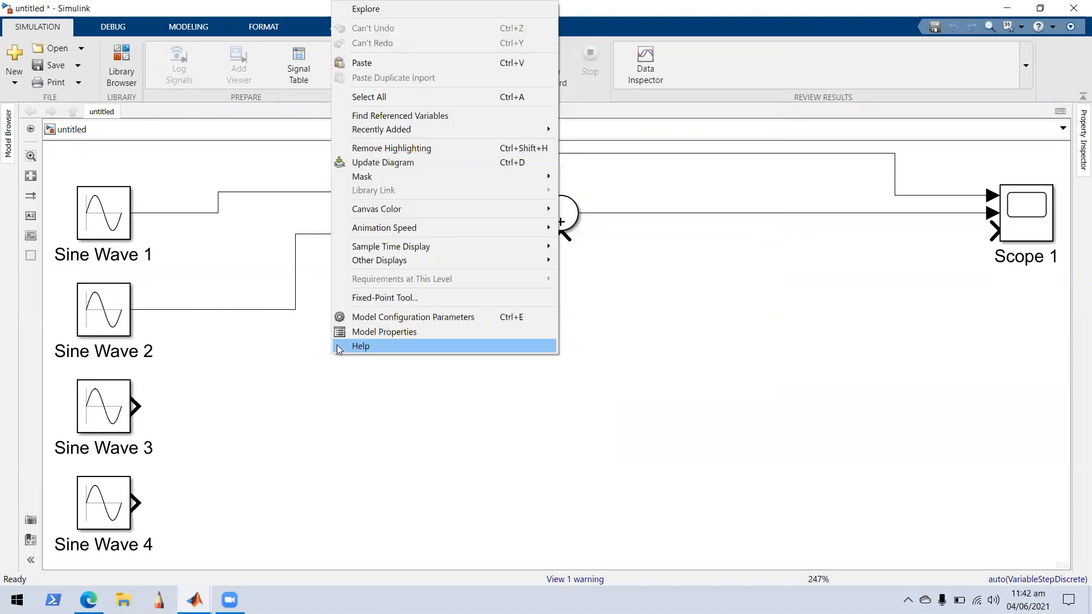
click(195, 383)
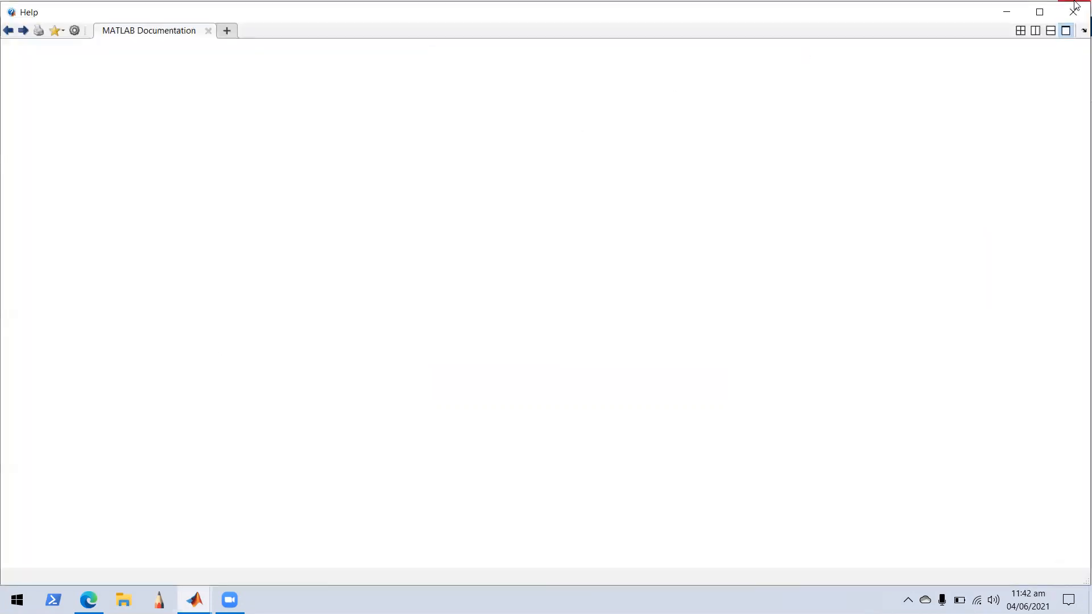
click(1074, 12)
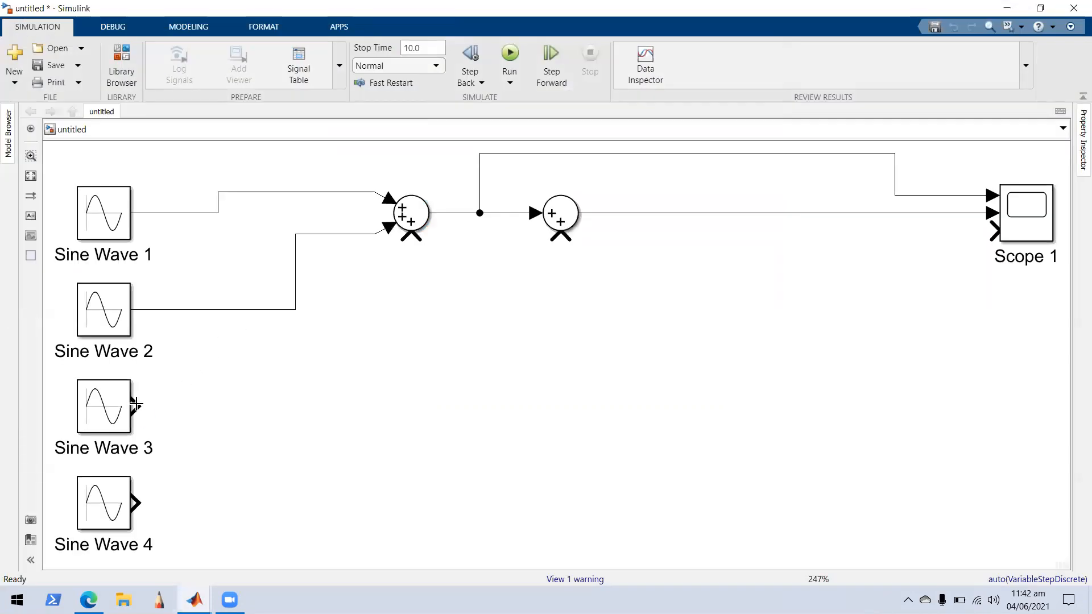
- Connect Sine Wave 3 to the free third input of the first Sum block
click(411, 255)
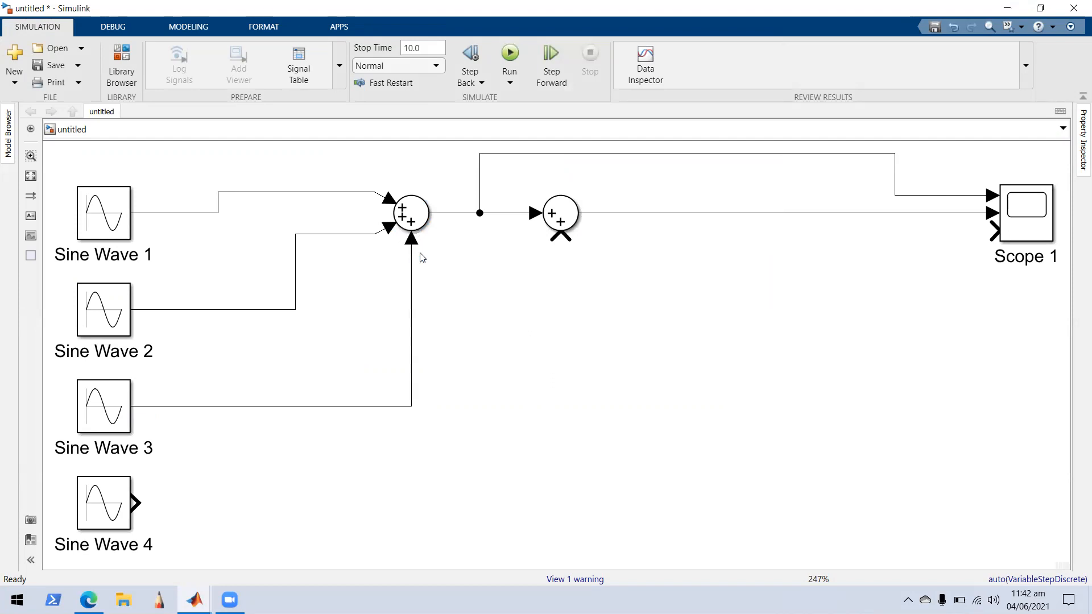
- Connect Sine Wave 4 to the second Sum block's free input and branch the same signal to Scope 1's third input
click(135, 502)
click(565, 260)
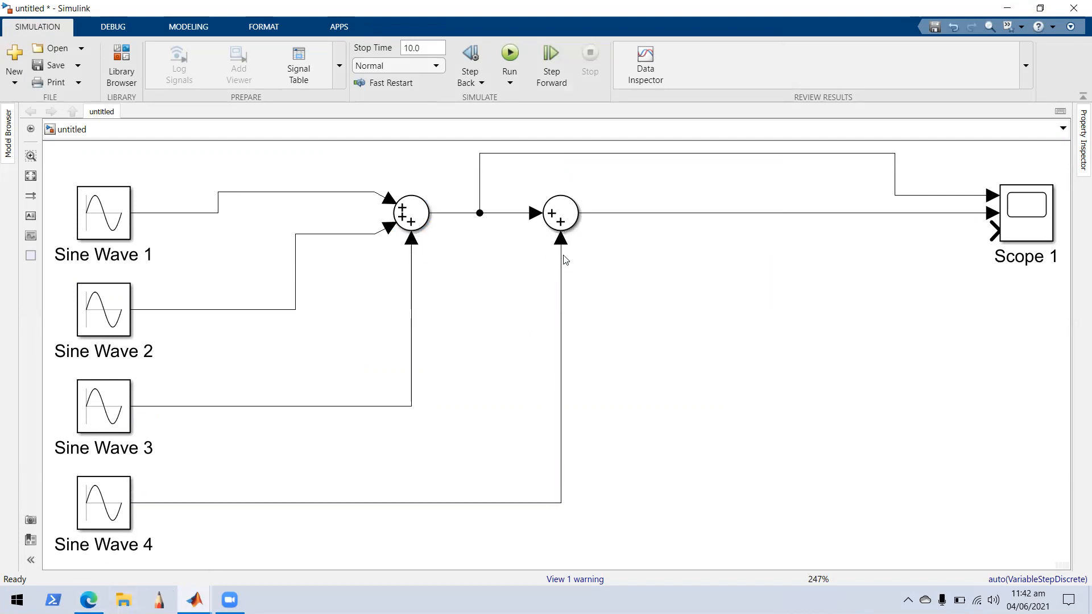
click(994, 229)
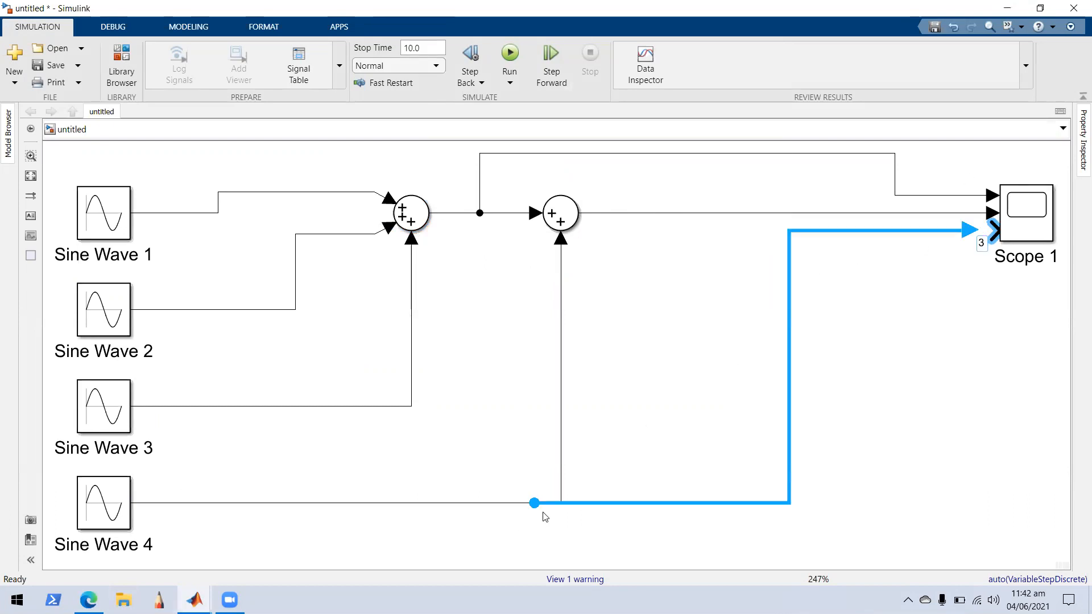
click(556, 506)
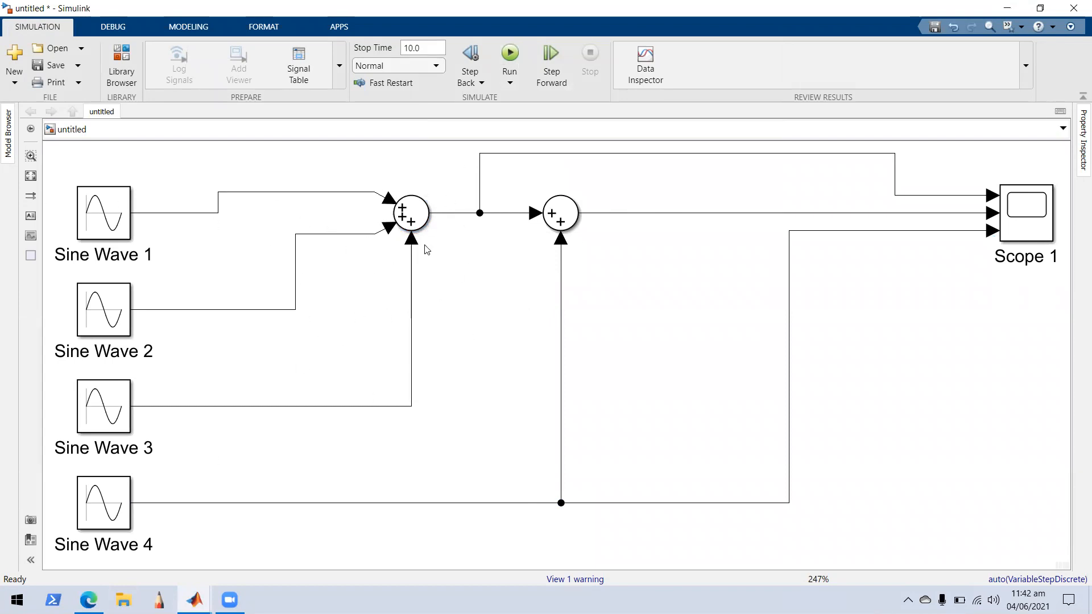
- Move Sine Wave 1 up to straighten its line into the first Sum block, and shift Sine Wave 2 up slightly
drag(104, 215, 98, 191)
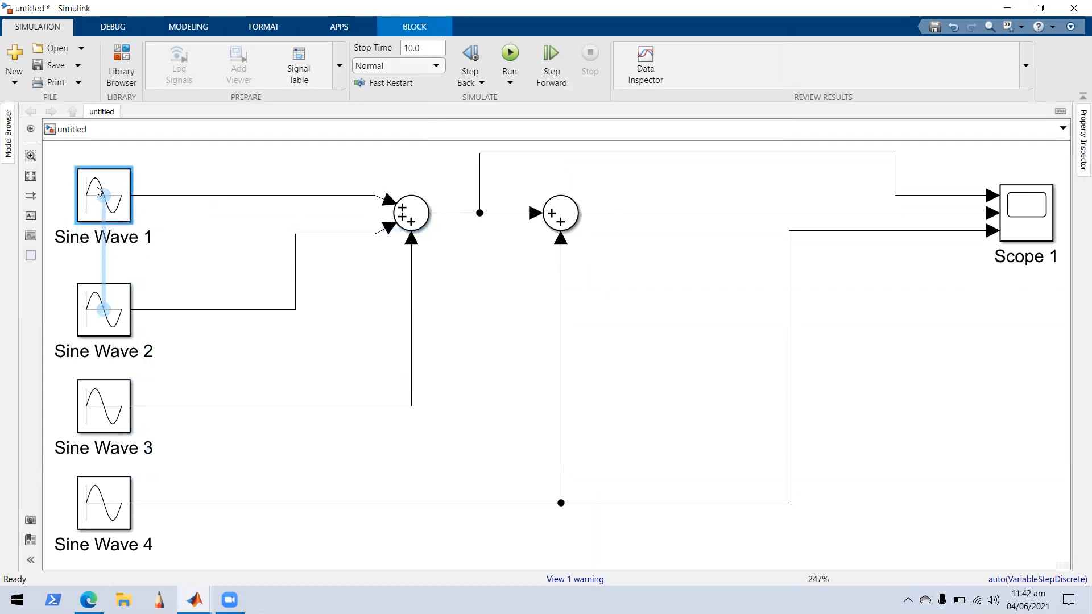
click(106, 316)
drag(105, 316, 105, 300)
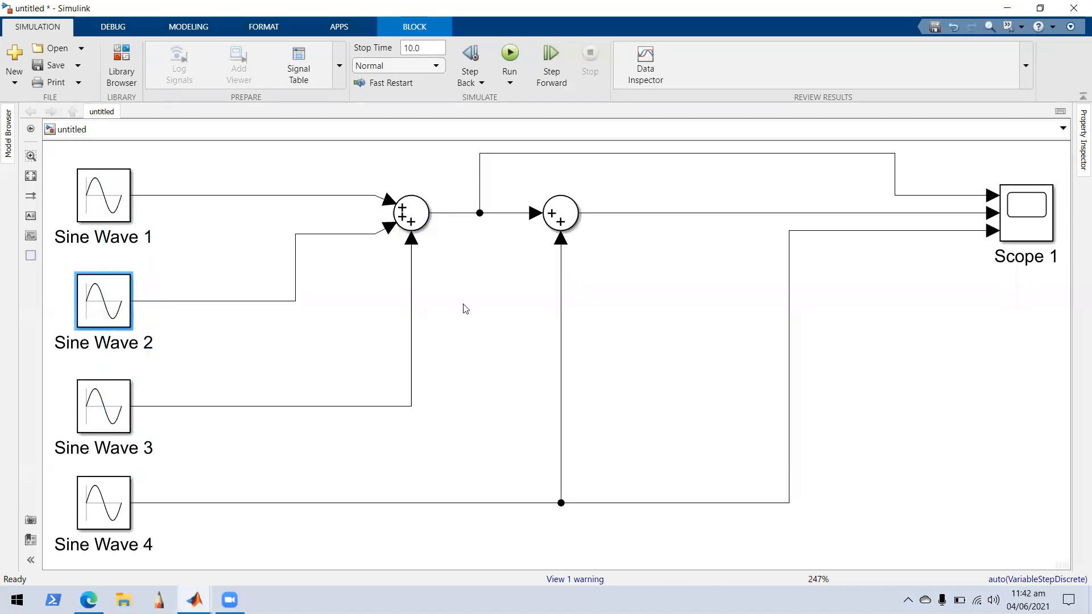
click(736, 146)
- Run the simulation and examine the three signals plotted in Scope 1, closing the plot window when done
click(540, 75)
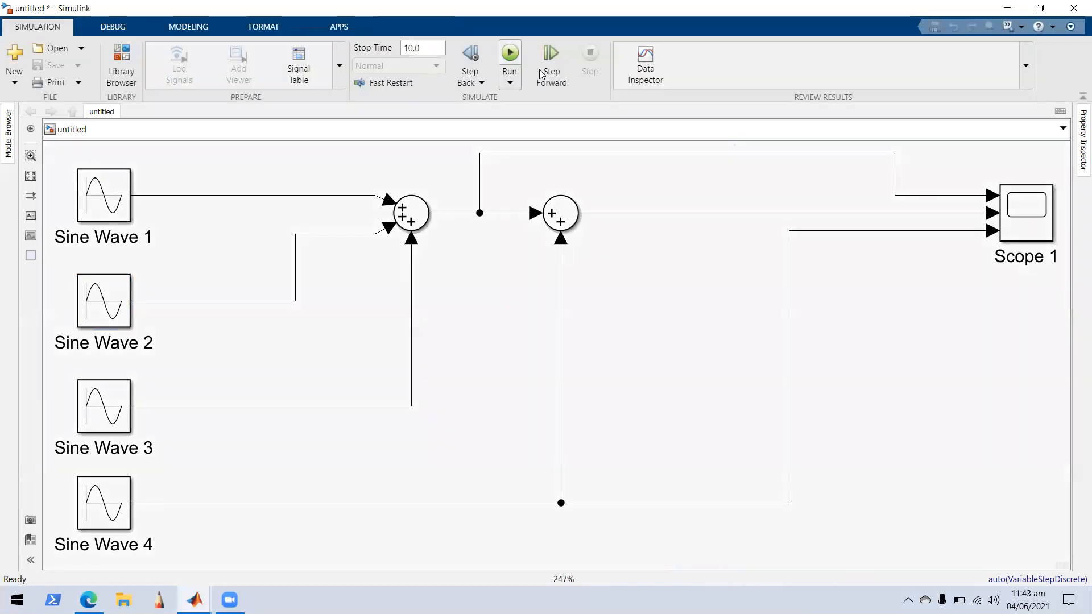
double_click(1030, 211)
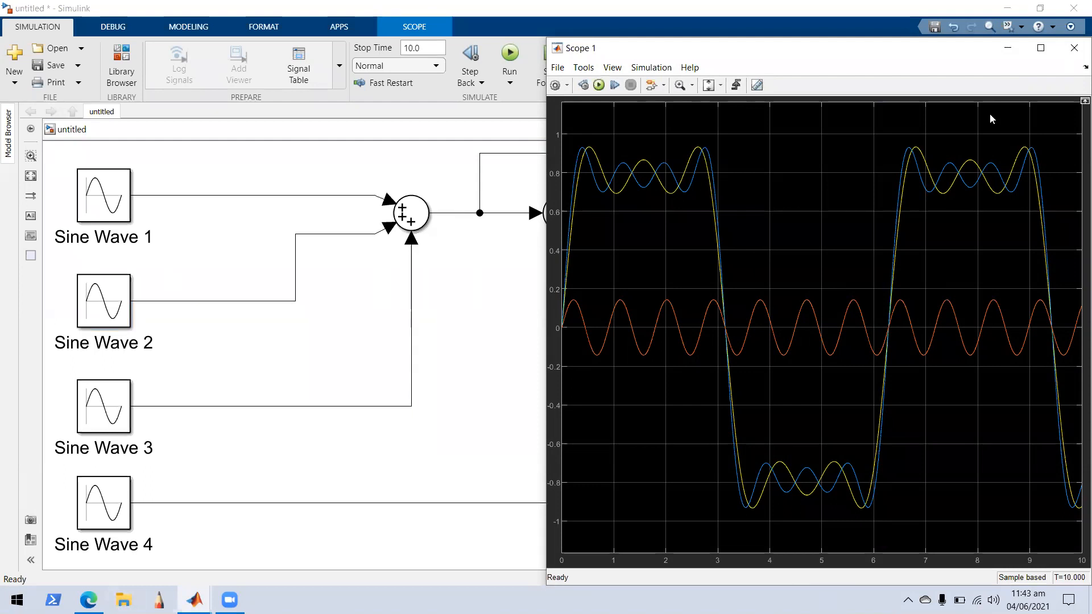
click(1076, 51)
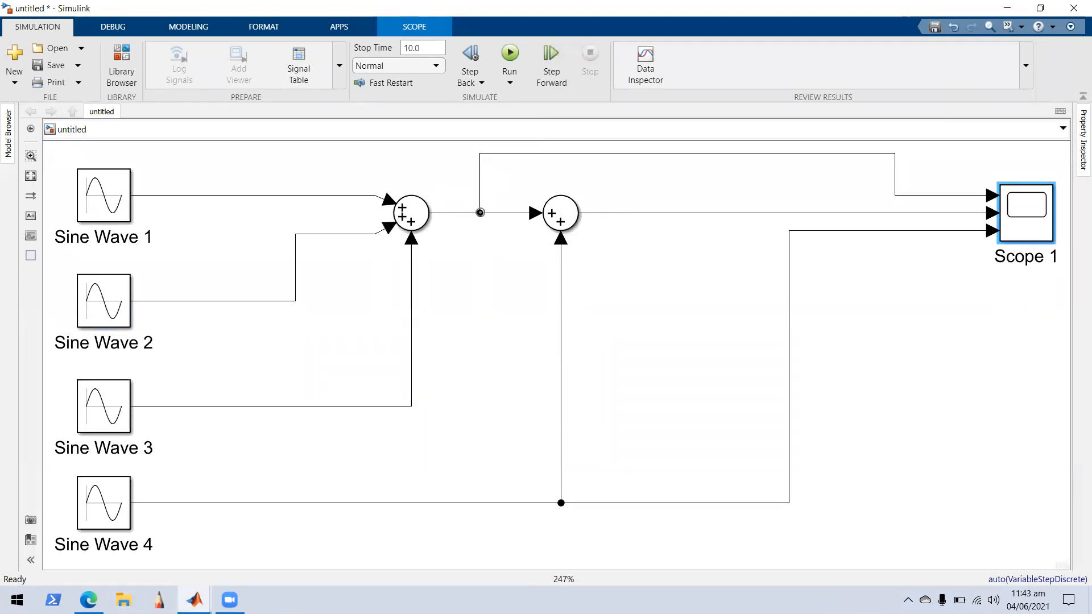
click(410, 214)
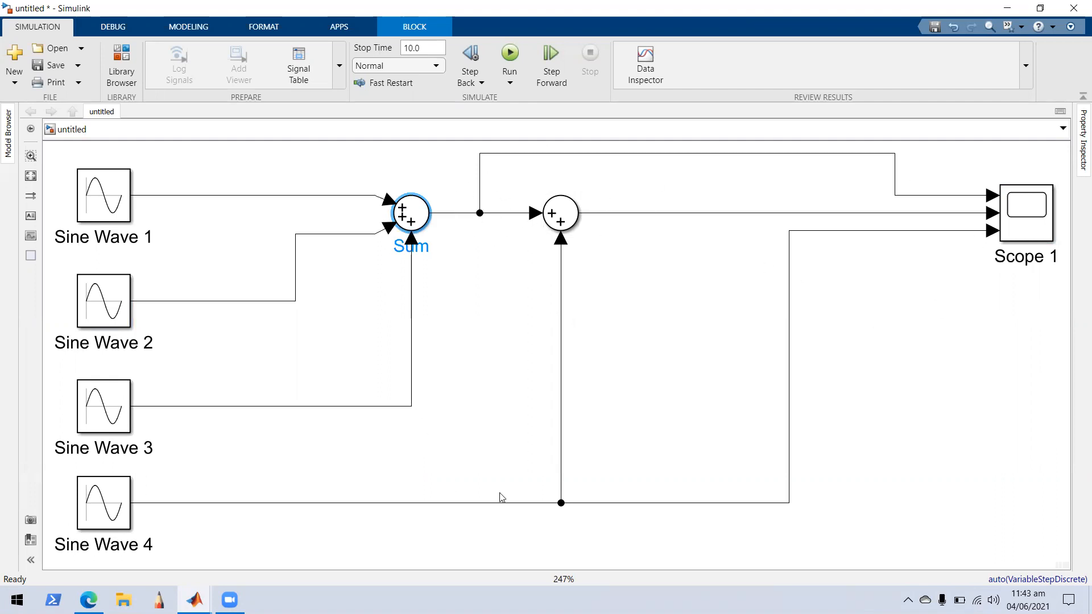
click(555, 225)
- Add a Display block from the Simulink Sinks library to the model, below Scope 1
click(121, 62)
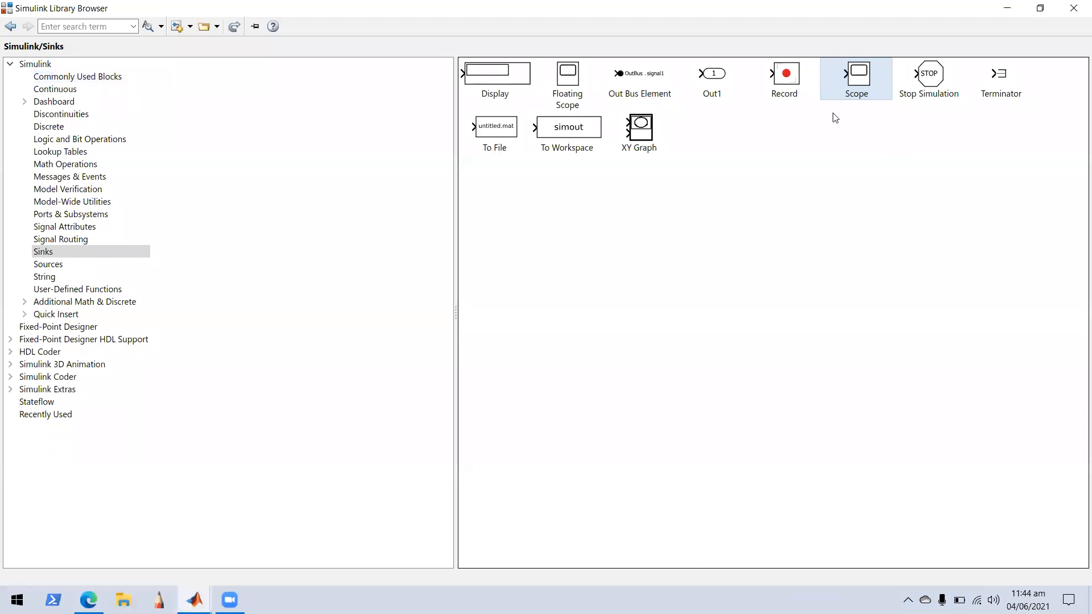
double_click(488, 74)
click(510, 378)
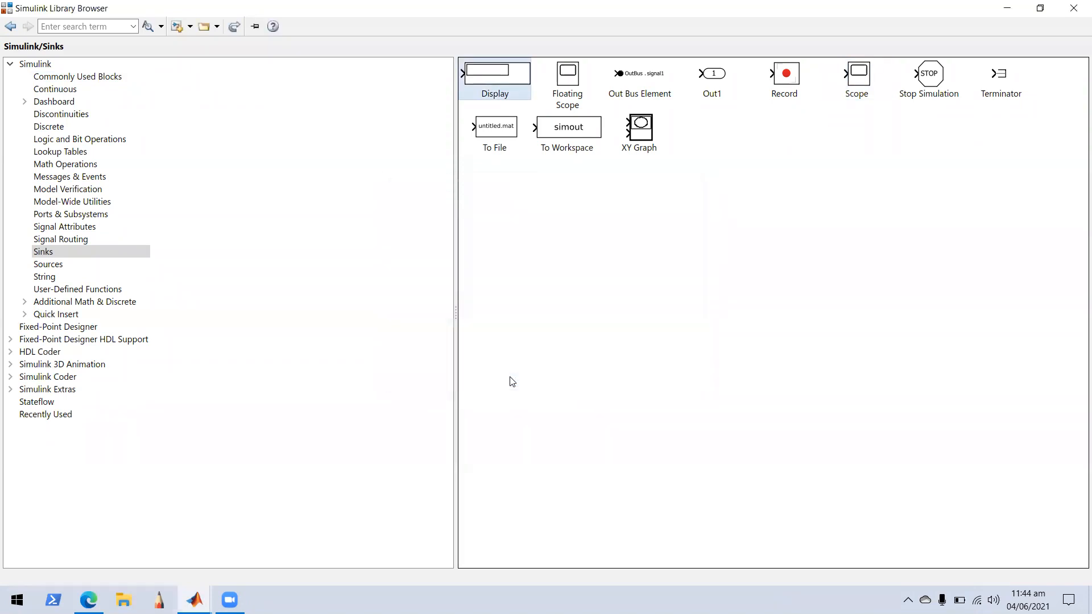
double_click(789, 12)
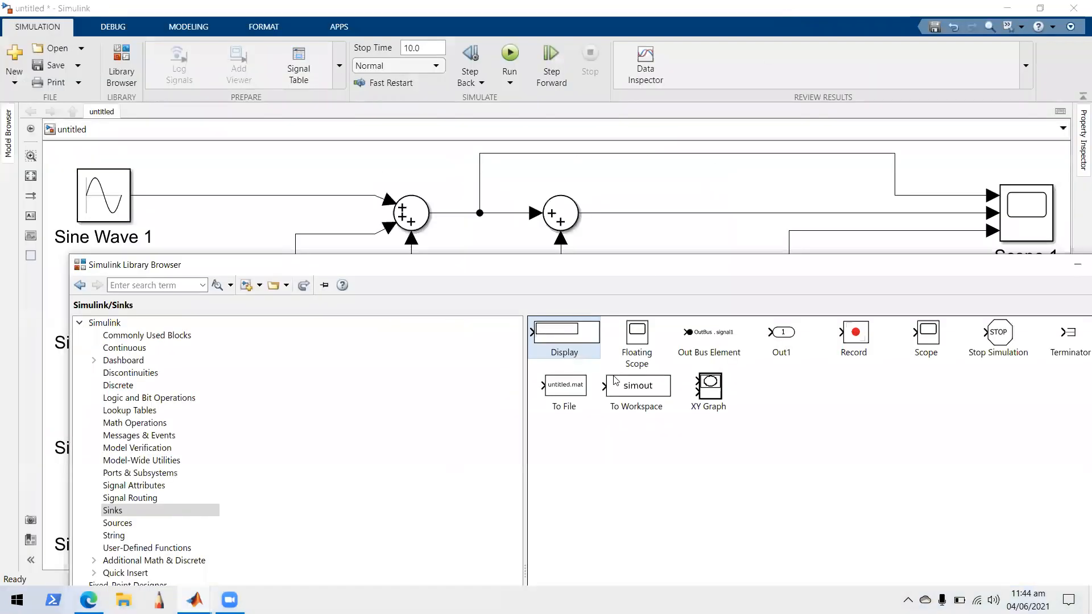
drag(577, 338, 945, 552)
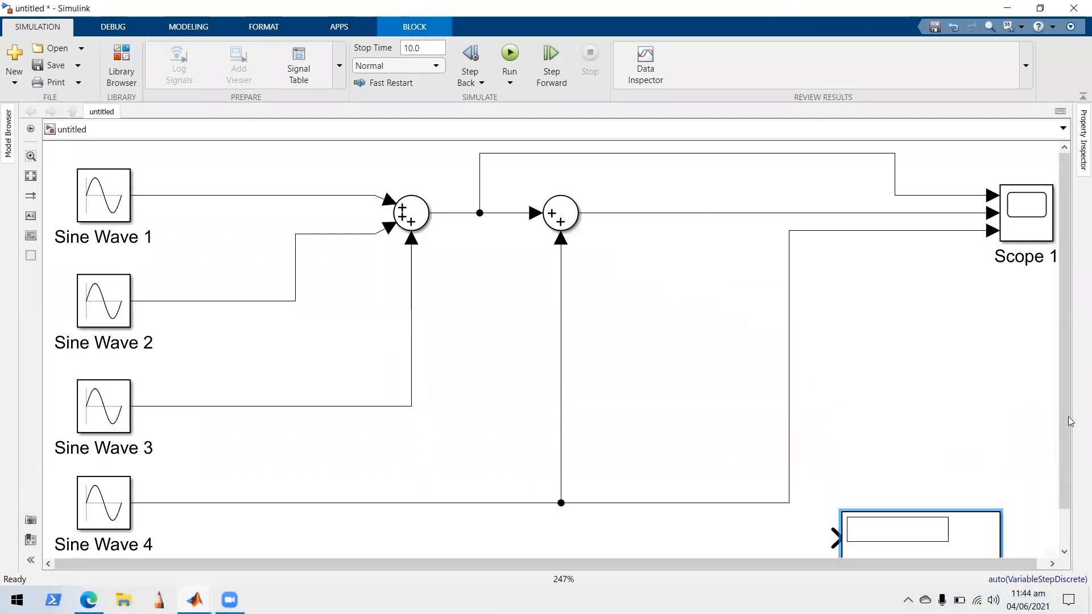
scroll(1070, 424, down, 2)
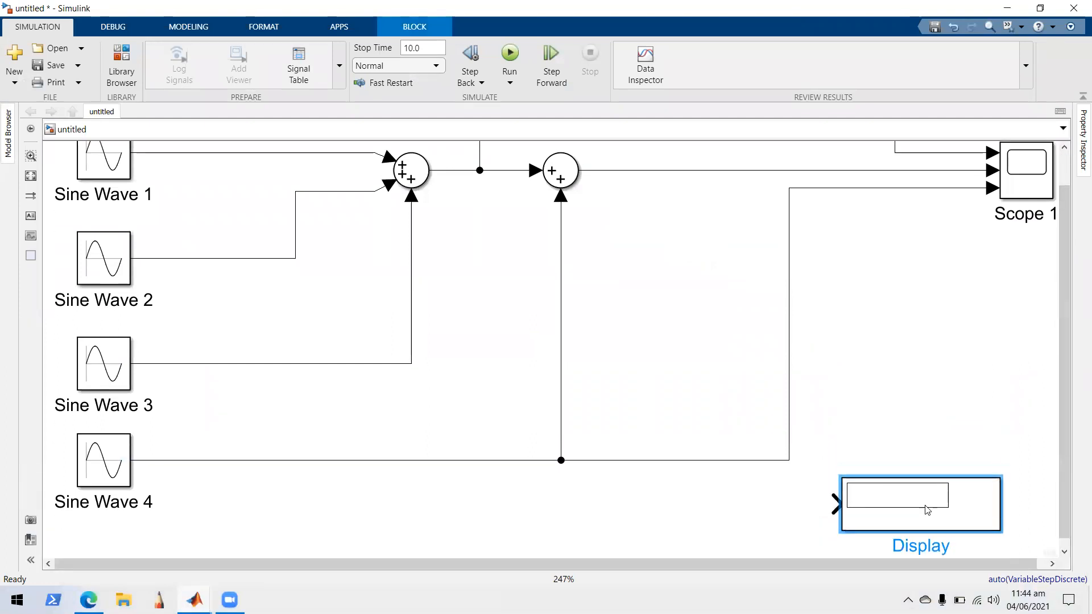
click(30, 175)
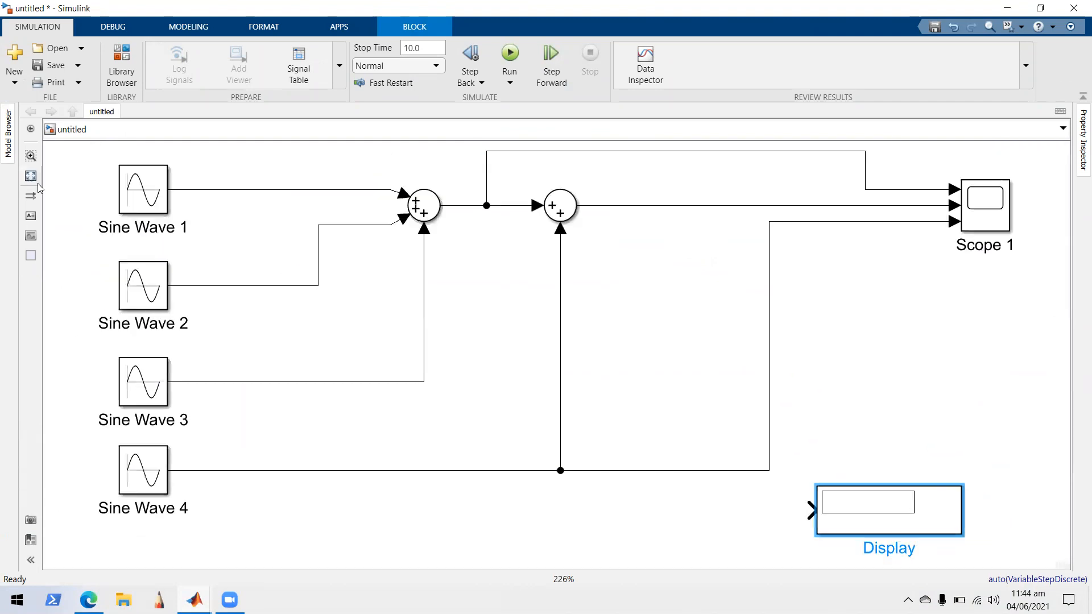
- Add a Constant block beneath the Sine Wave 4 signal line, aligned with the Display block's input
double_click(544, 498)
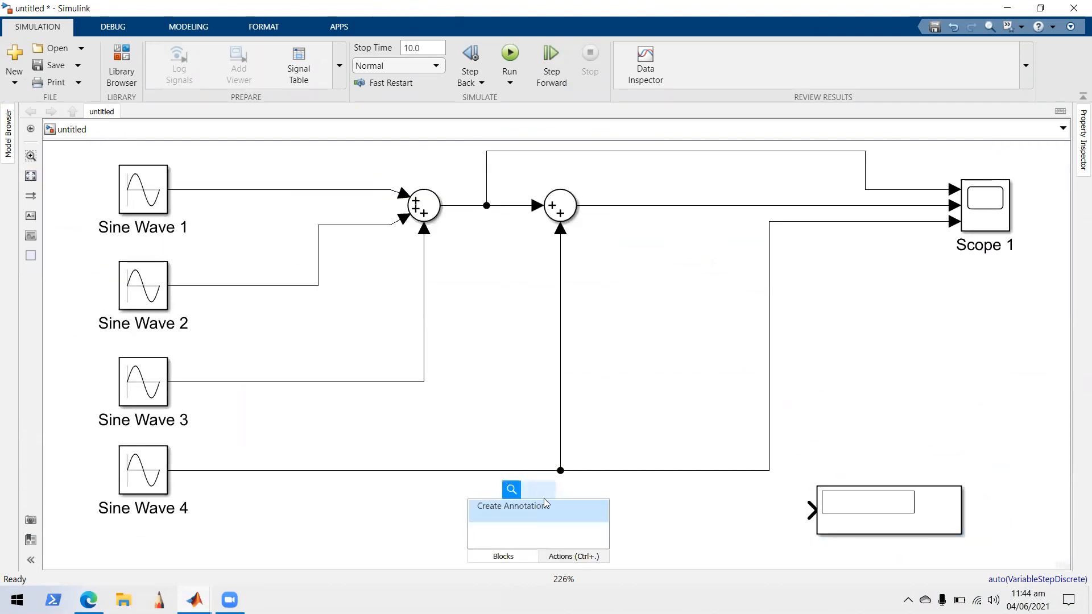
text(const)
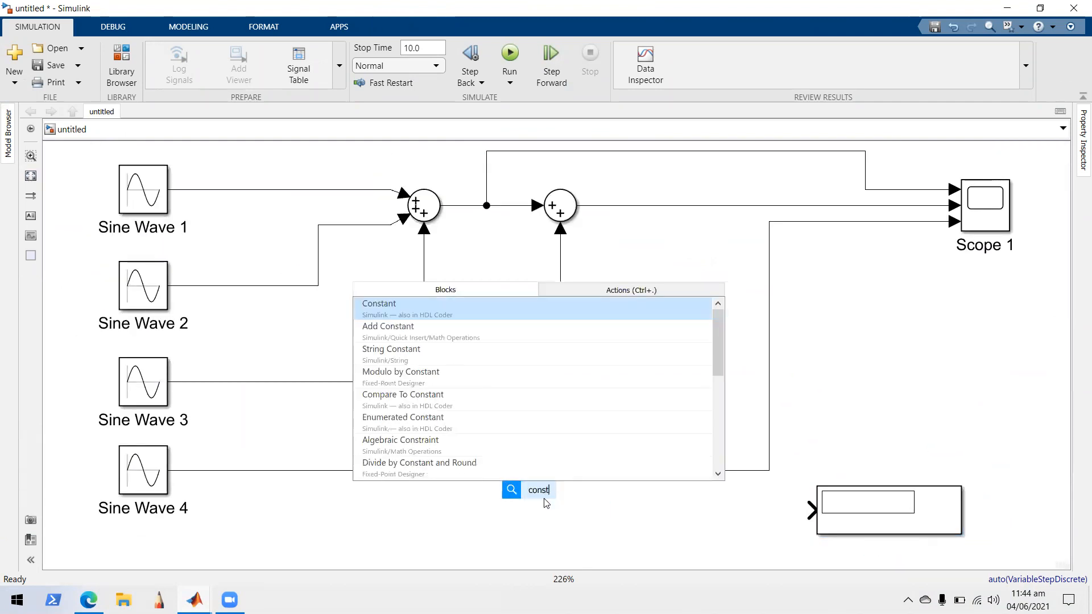
click(496, 303)
drag(518, 521, 504, 523)
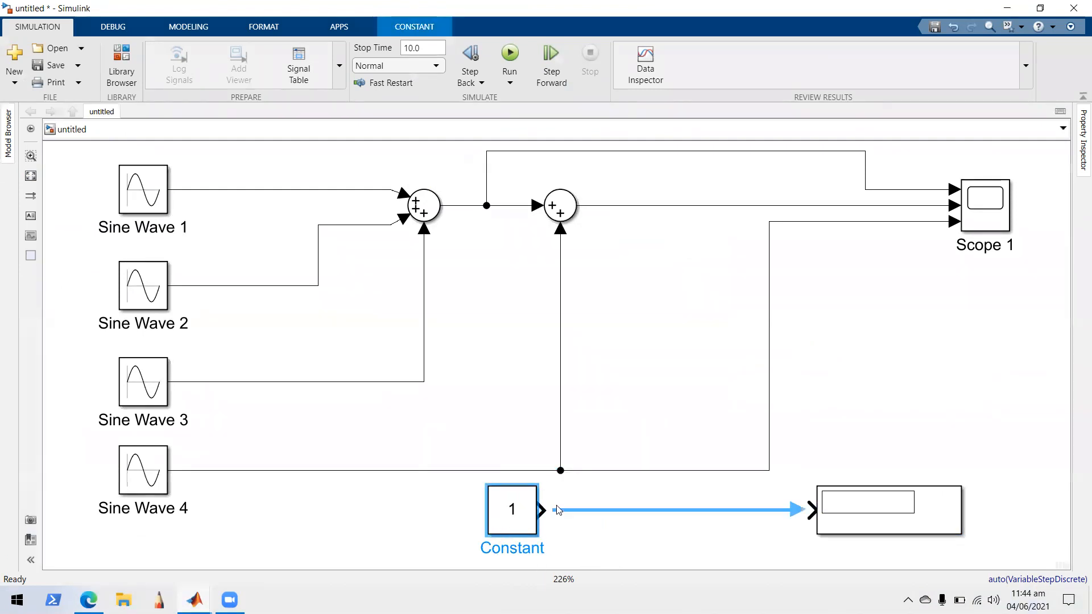
click(550, 514)
- Set the Constant block's value to 3 and connect its output to the Display block
double_click(526, 514)
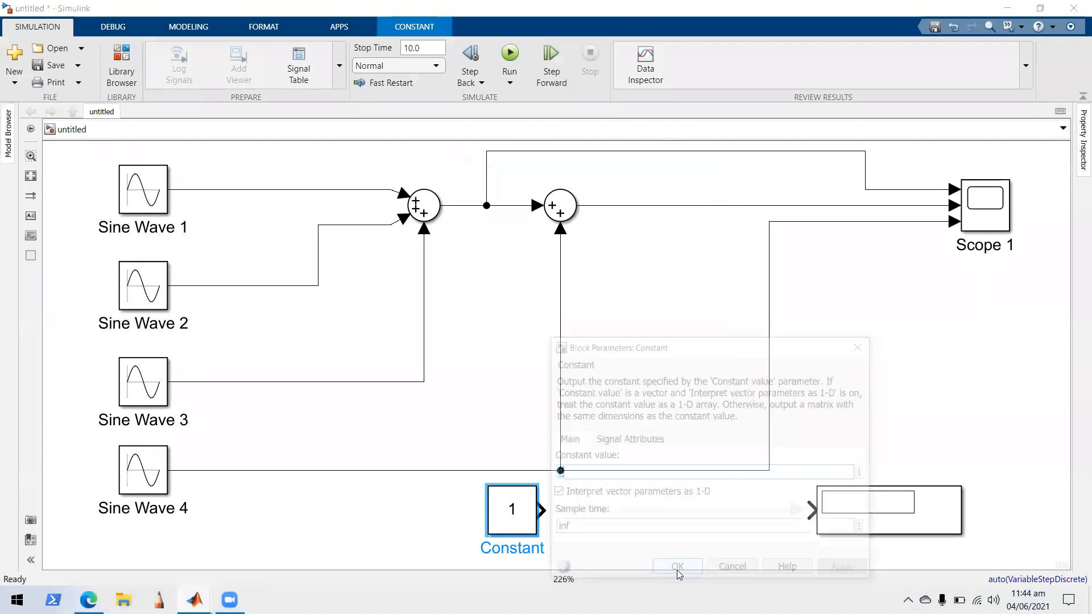
key(BackSpace)
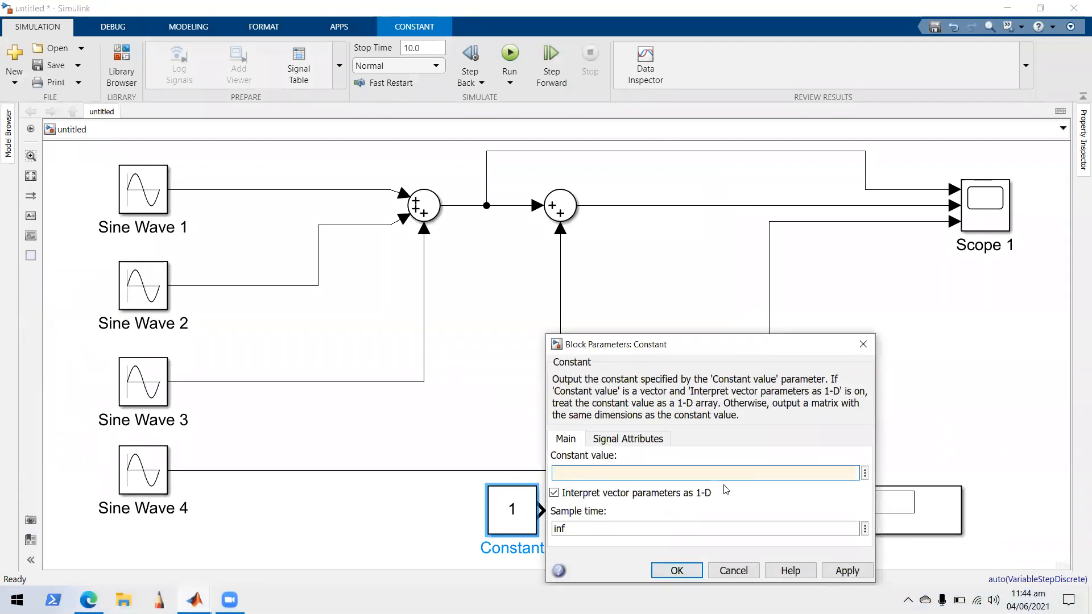
click(677, 570)
drag(543, 509, 796, 510)
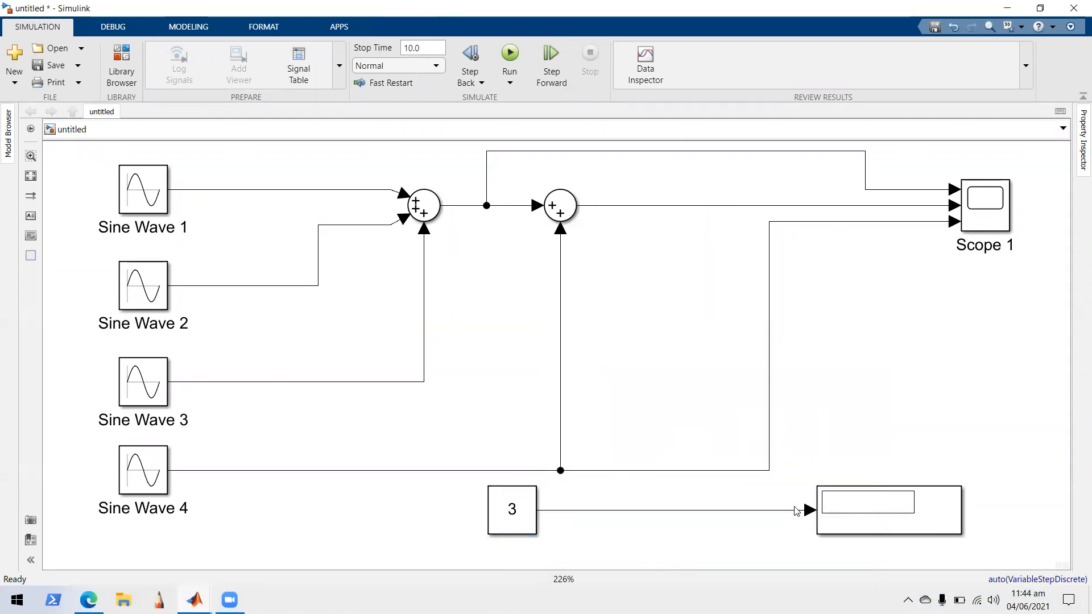
click(874, 513)
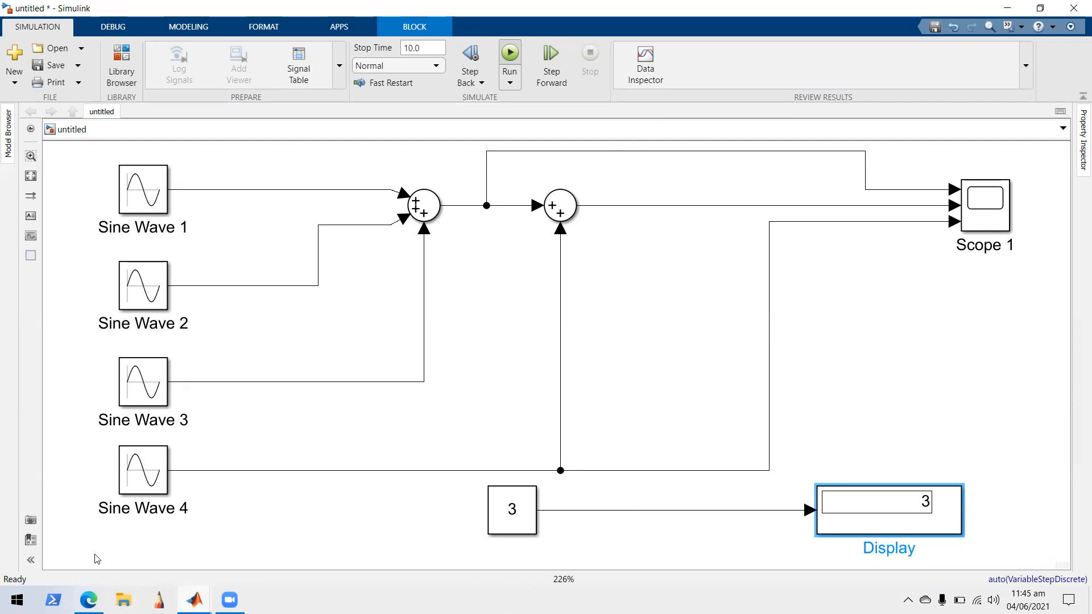
- Consult the 20-sine-wave formula on the Fourier Series web page in Edge, highlight it, and return to the Simulink model
click(88, 600)
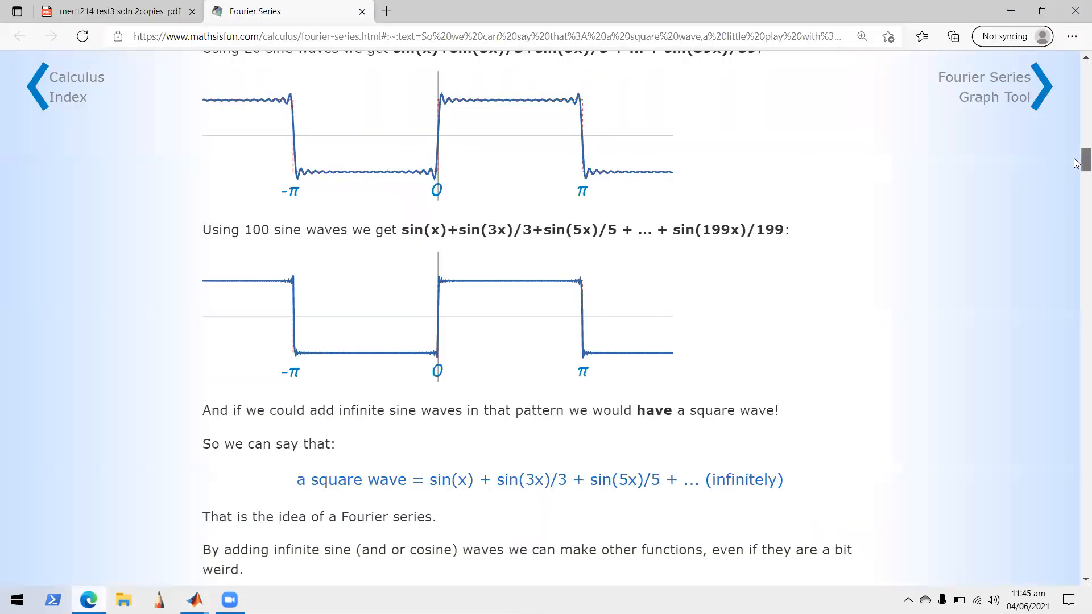
scroll(1077, 162, up, 1)
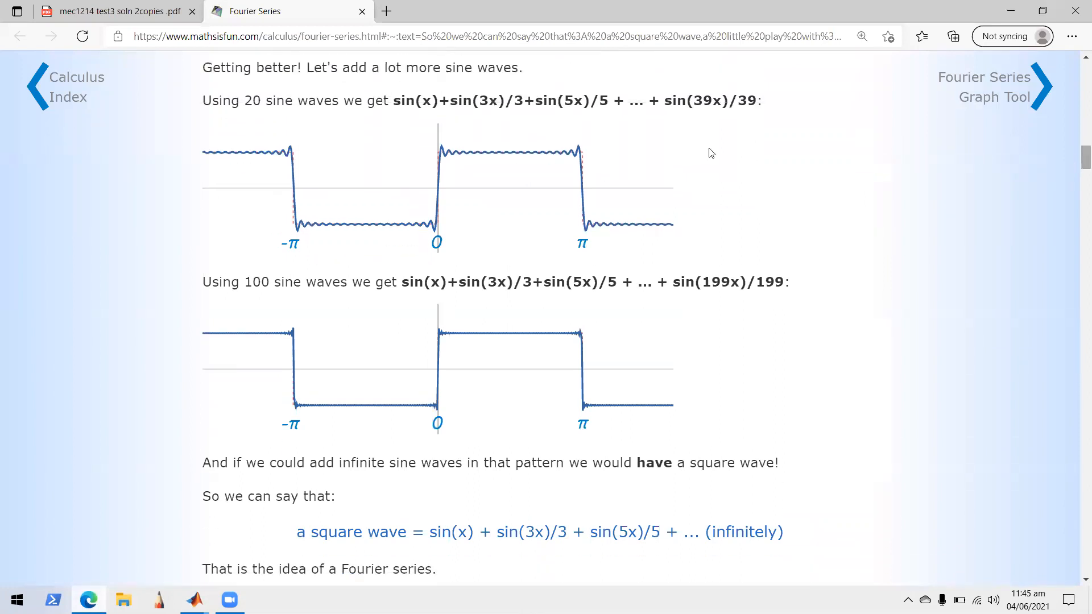
drag(393, 101, 761, 92)
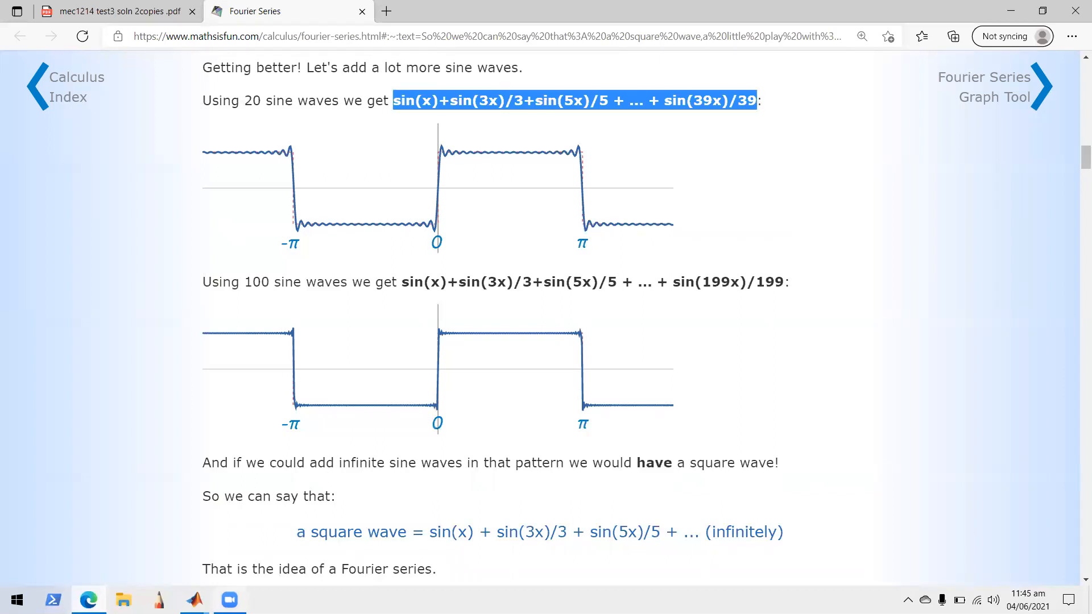
mouse_move(194, 600)
click(254, 543)
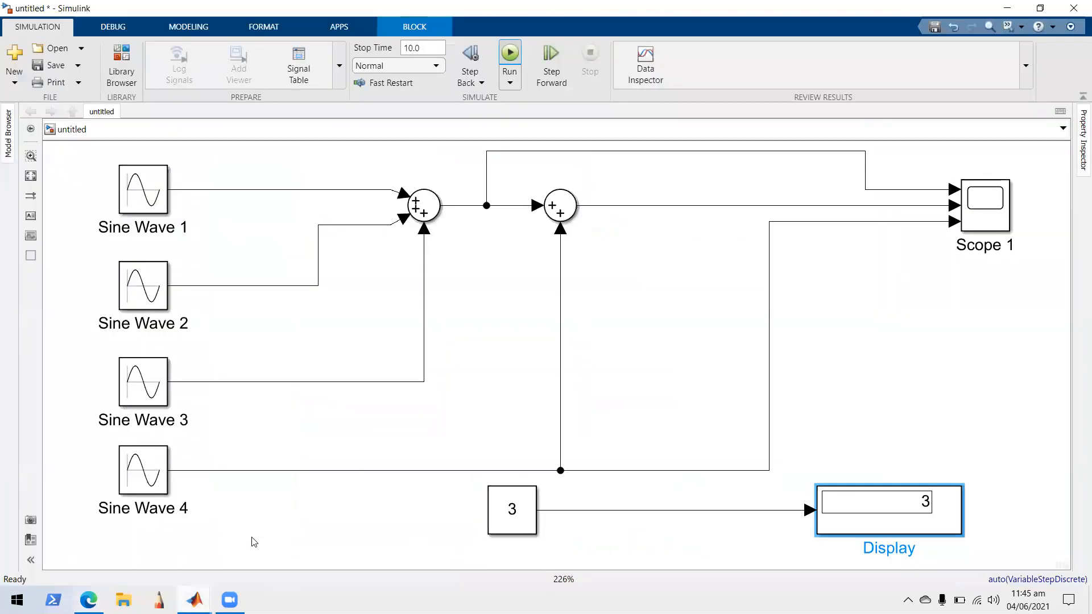
double_click(77, 152)
click(147, 146)
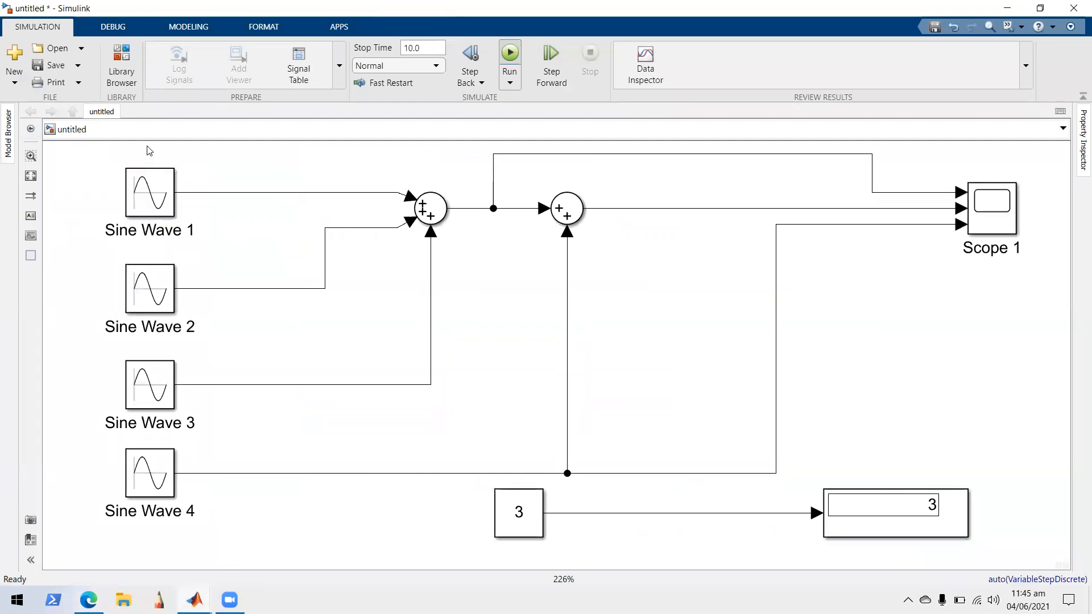
right_click(147, 146)
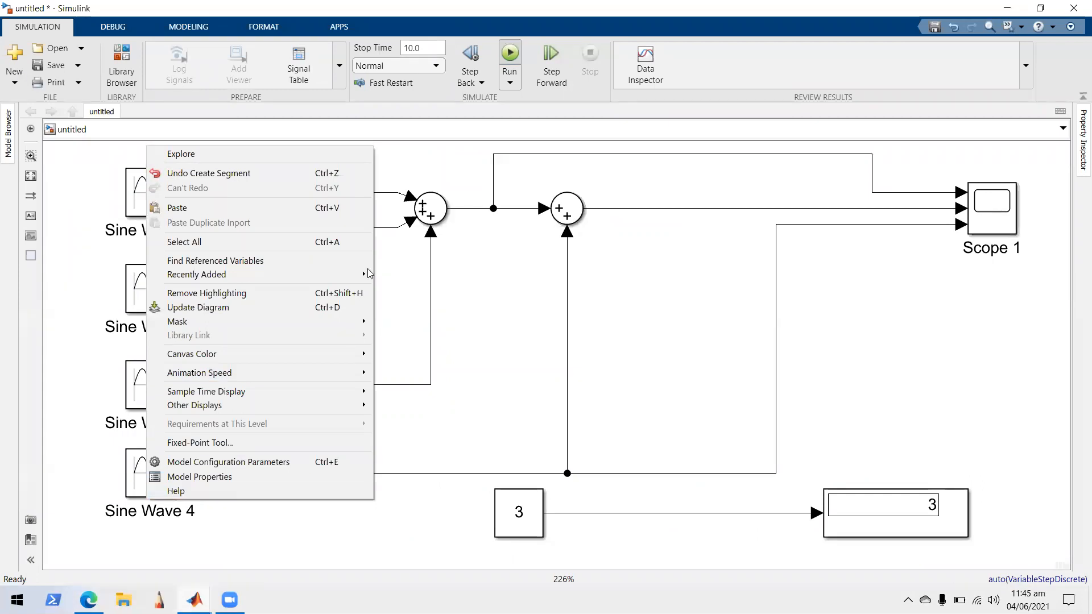
click(109, 248)
drag(218, 163, 198, 190)
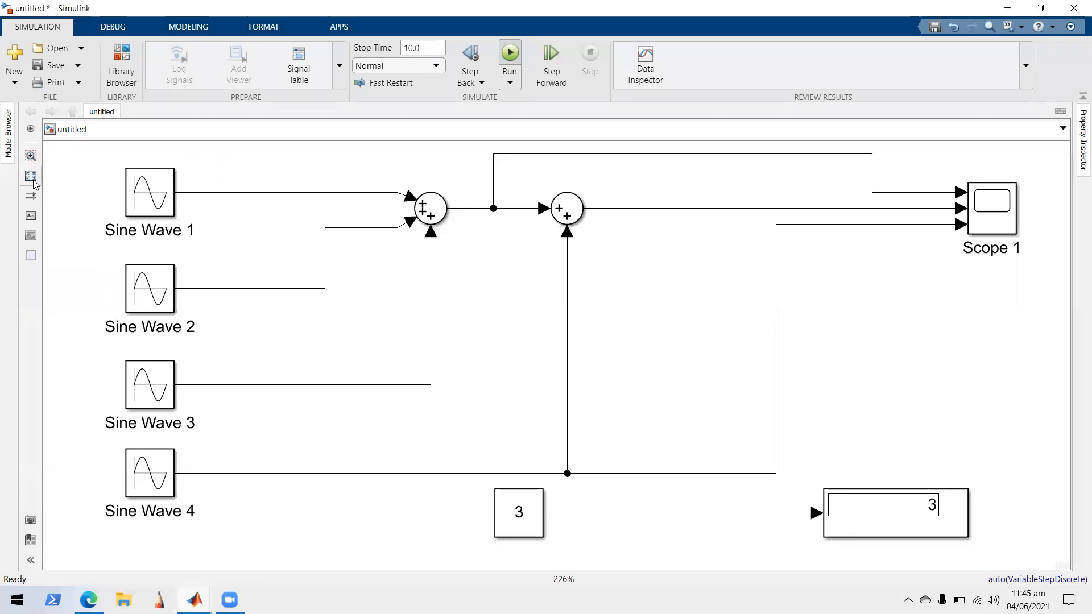
drag(81, 177, 71, 180)
- Check the amplitude and frequency parameters of Sine Wave 1 and Sine Wave 2 without changing them
double_click(163, 198)
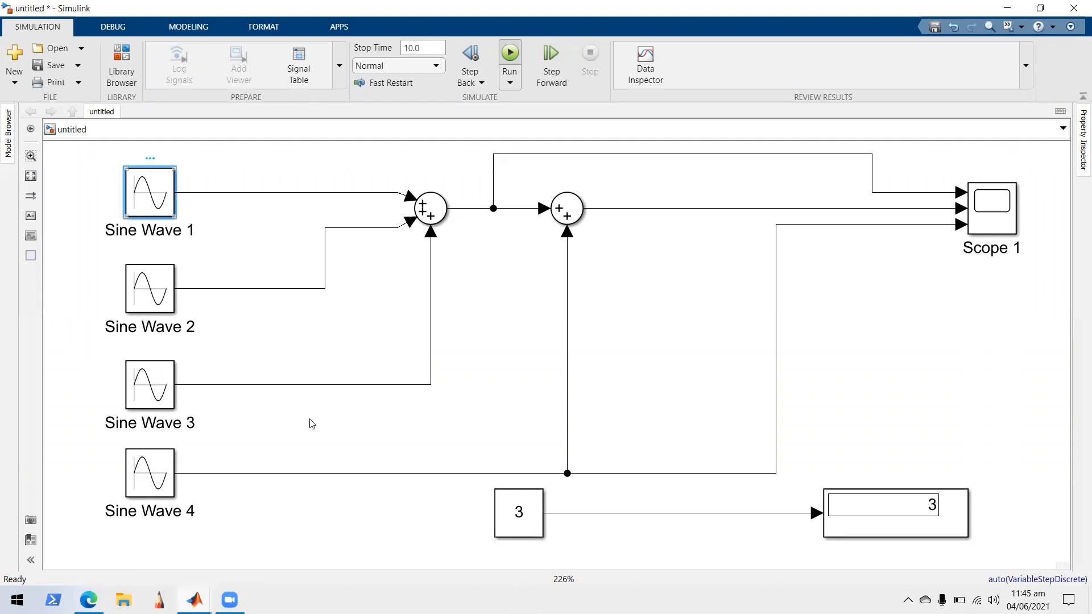
double_click(233, 290)
double_click(231, 366)
click(367, 419)
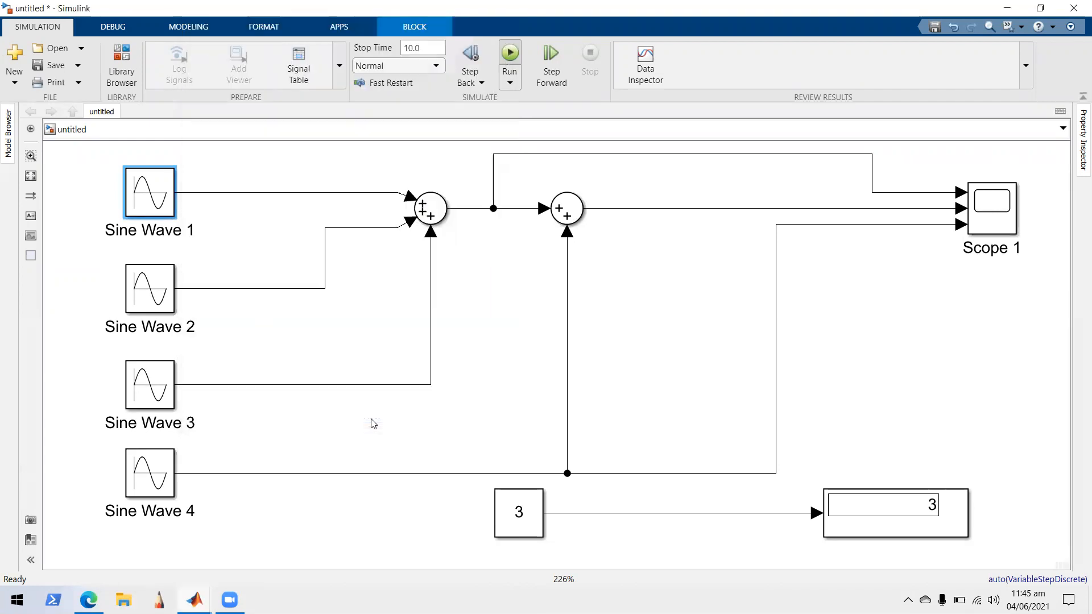
double_click(153, 294)
double_click(283, 364)
double_click(262, 436)
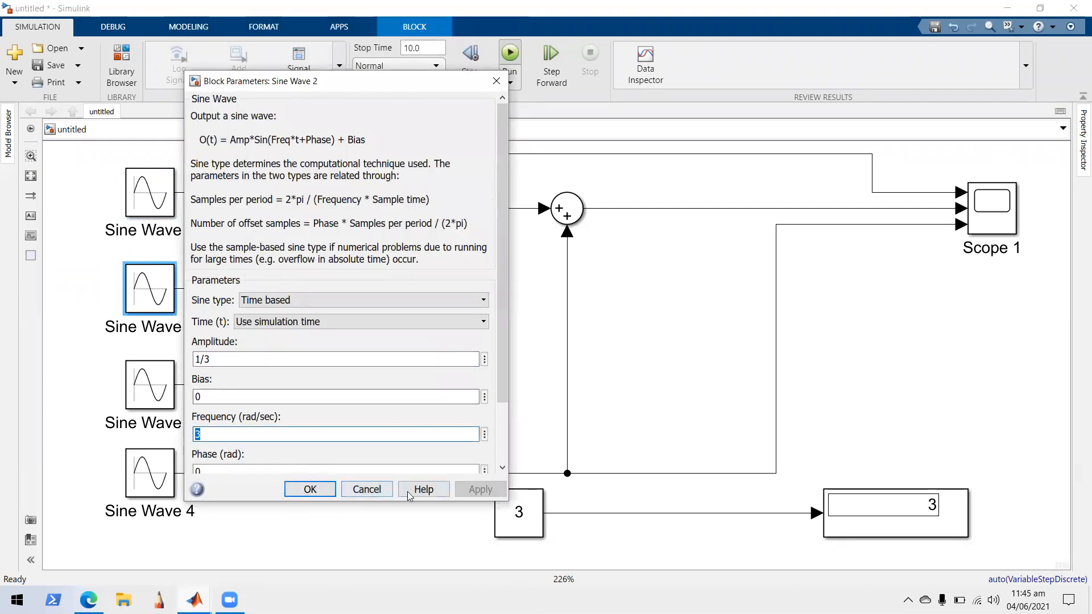
click(388, 490)
- Check the amplitude and frequency parameters of Sine Wave 3 and Sine Wave 4 without changing them
click(158, 377)
key(Return)
double_click(273, 441)
double_click(280, 515)
click(369, 570)
click(171, 477)
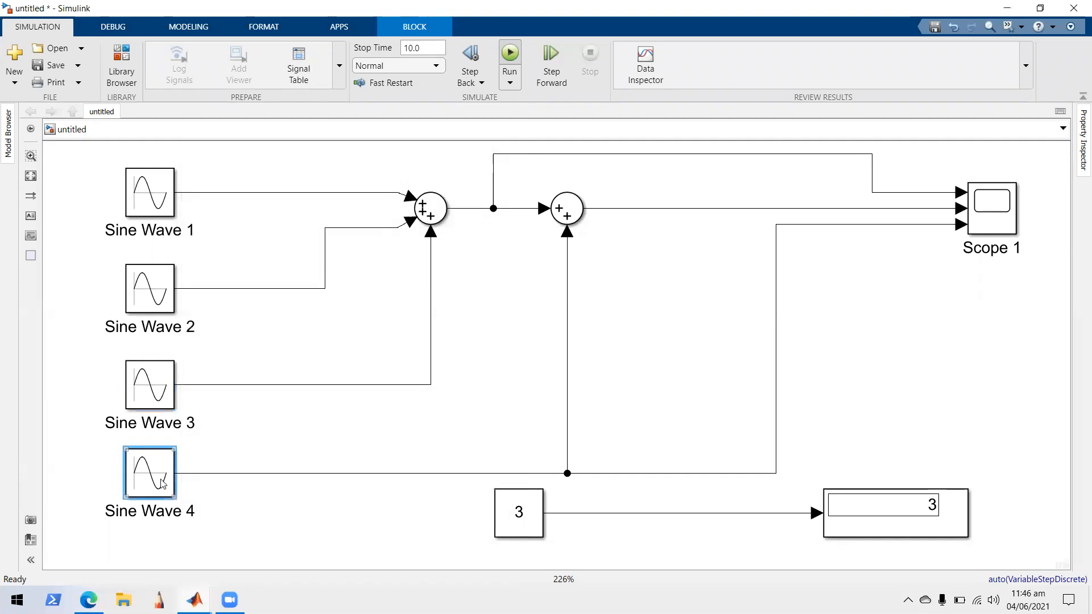
key(Return)
double_click(273, 442)
double_click(279, 515)
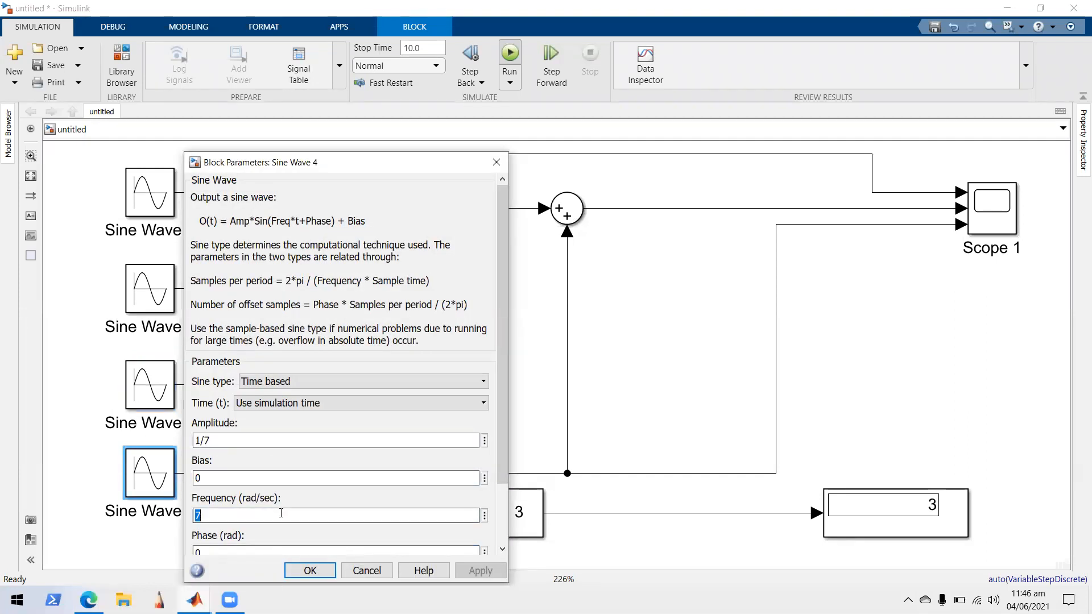
click(367, 570)
- Switch to the Fourier Series page in Edge and review how the sine terms build the square wave, highlighting sin(3x)/3 on the way
click(88, 599)
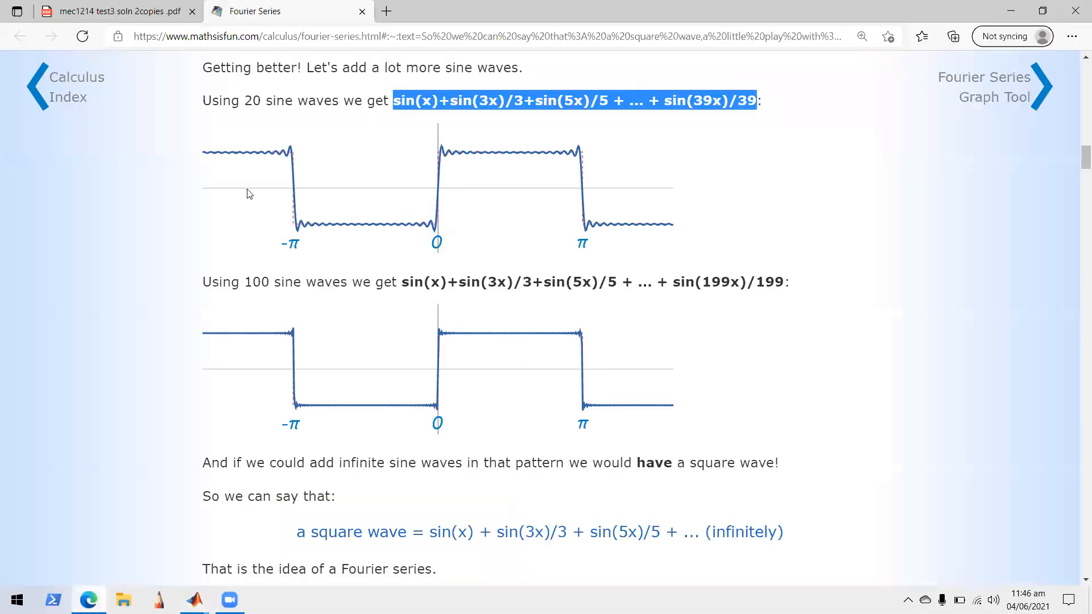
drag(1076, 153, 1077, 103)
scroll(890, 112, down, 2)
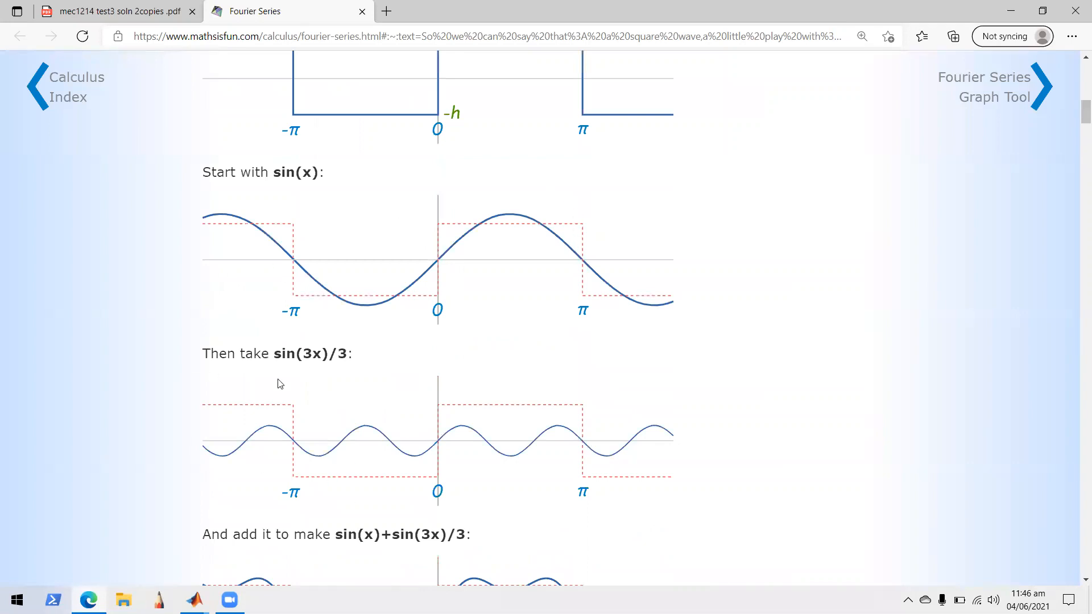
drag(275, 356, 345, 361)
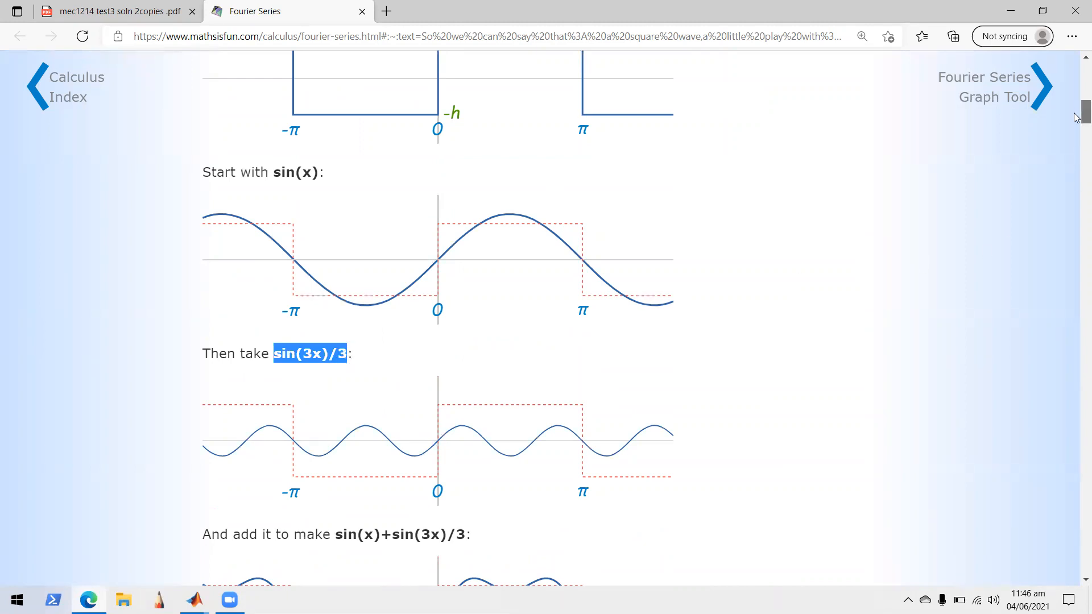
scroll(1077, 118, down, 3)
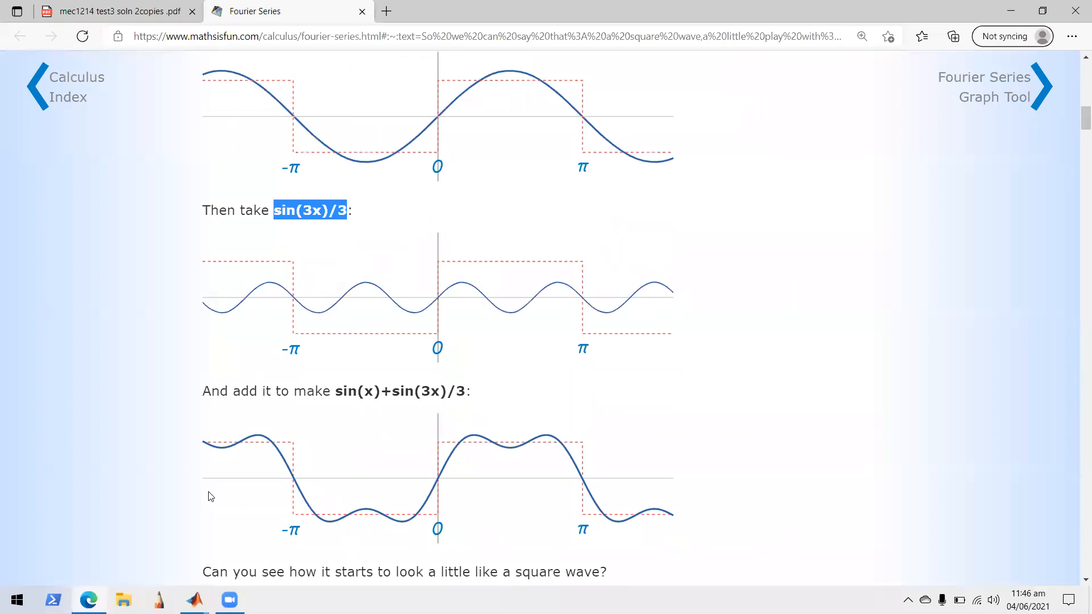
drag(1078, 116, 1077, 134)
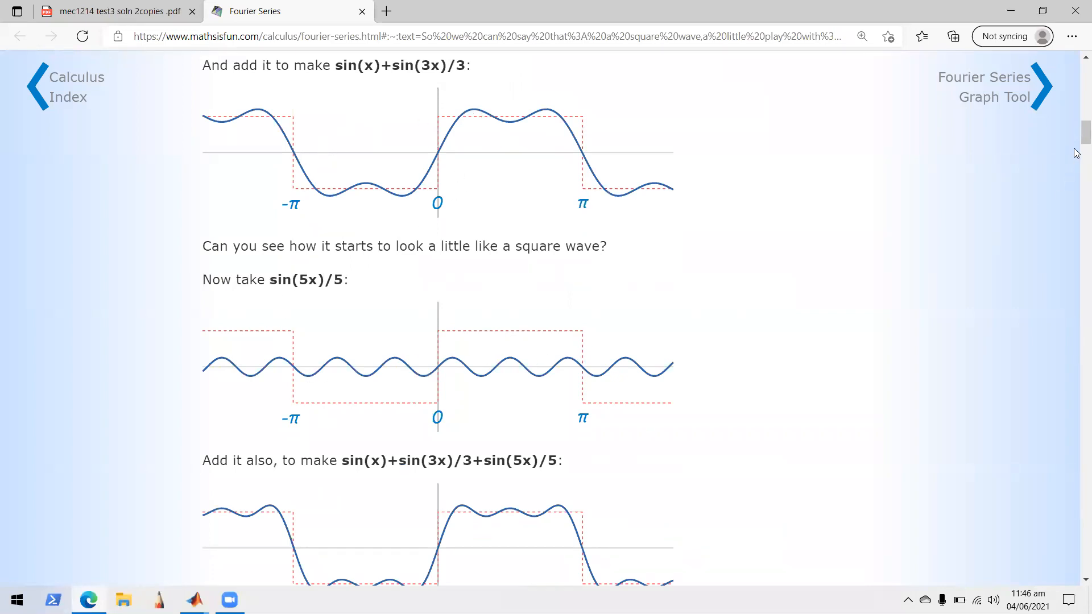
scroll(322, 325, down, 3)
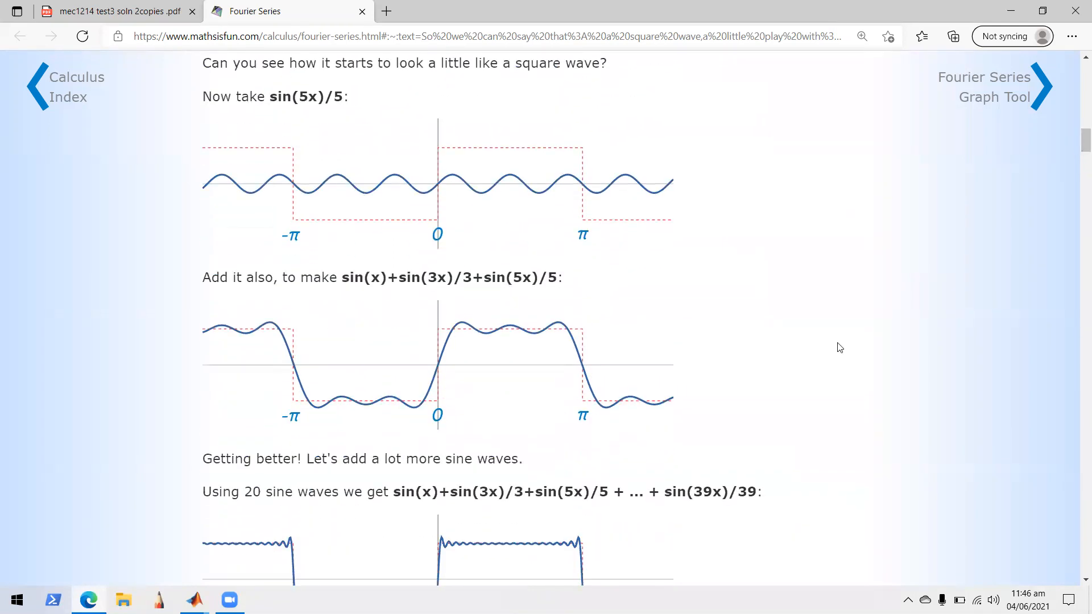
scroll(1077, 147, down, 3)
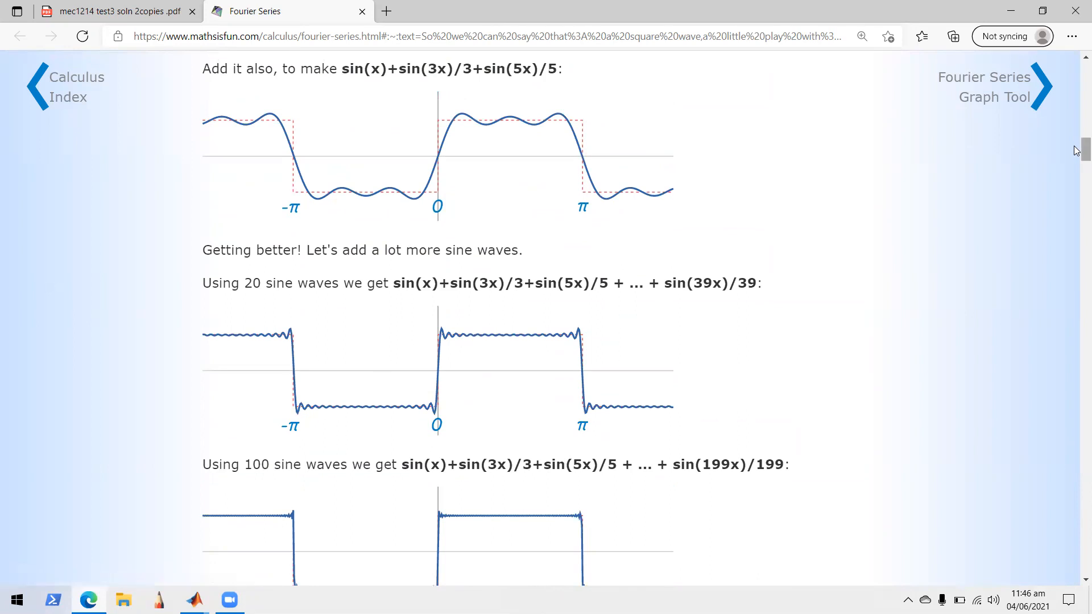
scroll(1076, 156, down, 2)
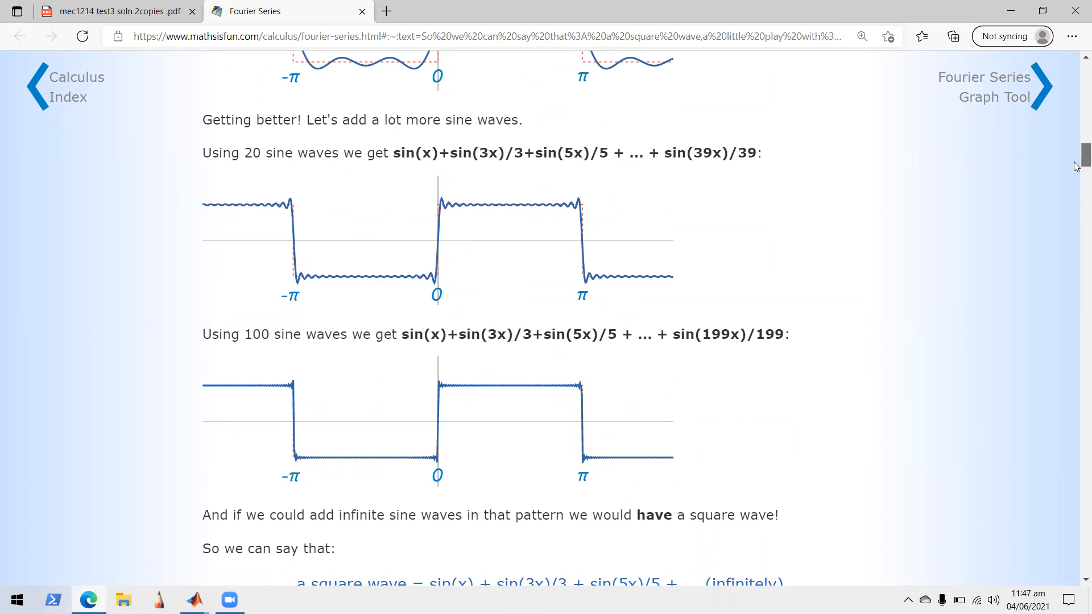
scroll(420, 417, down, 2)
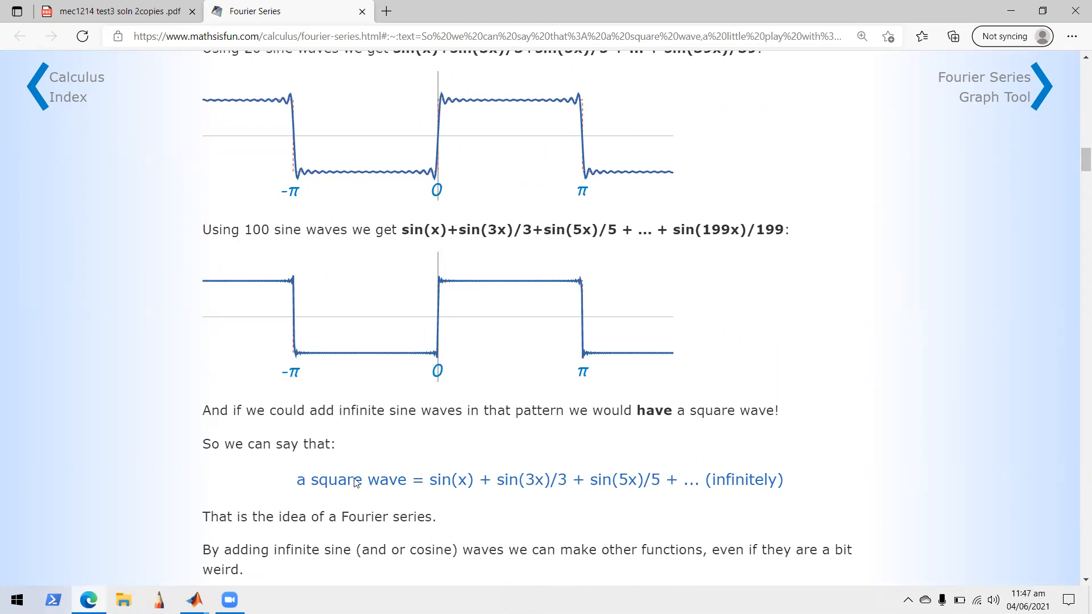
- Highlight the individual terms sin(3x)/3 and sin(5x)/5 in the 20-sine-wave formula
click(195, 600)
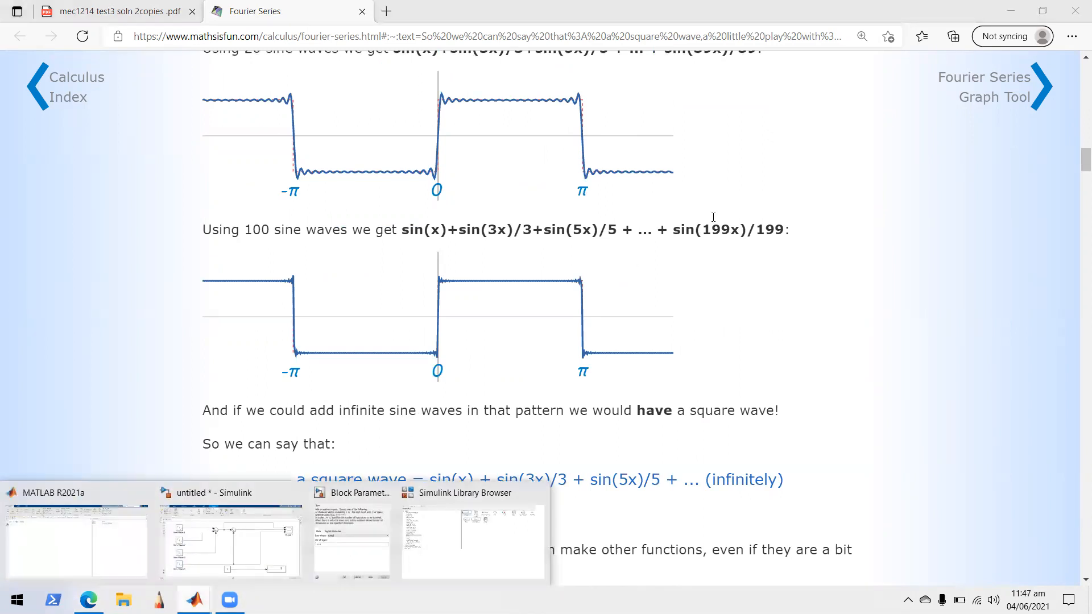
click(1077, 161)
mouse_move(1077, 161)
mouse_down()
mouse_move(1076, 100)
mouse_move(1072, 149)
mouse_up()
drag(391, 259, 449, 256)
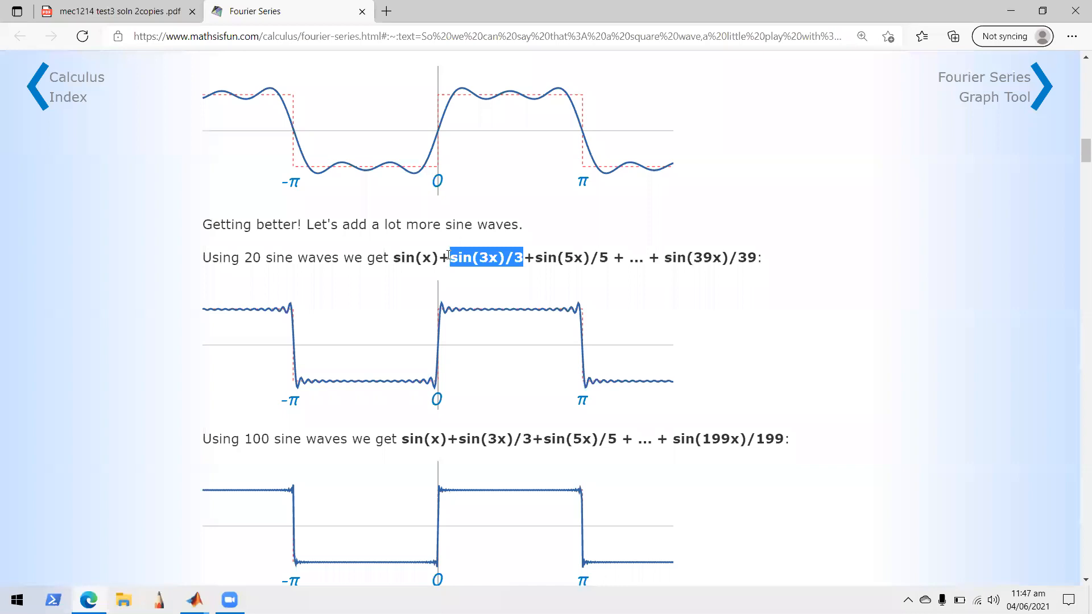
drag(535, 258, 613, 254)
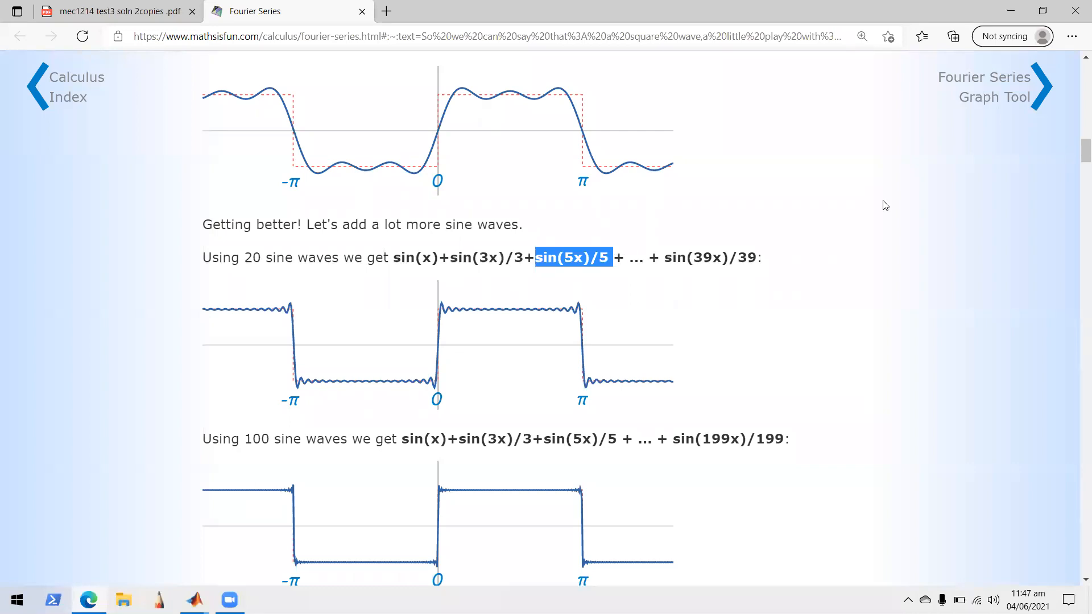
- Return to the Simulink model and check all parameters of Sine Wave 1 without changing them
mouse_move(194, 600)
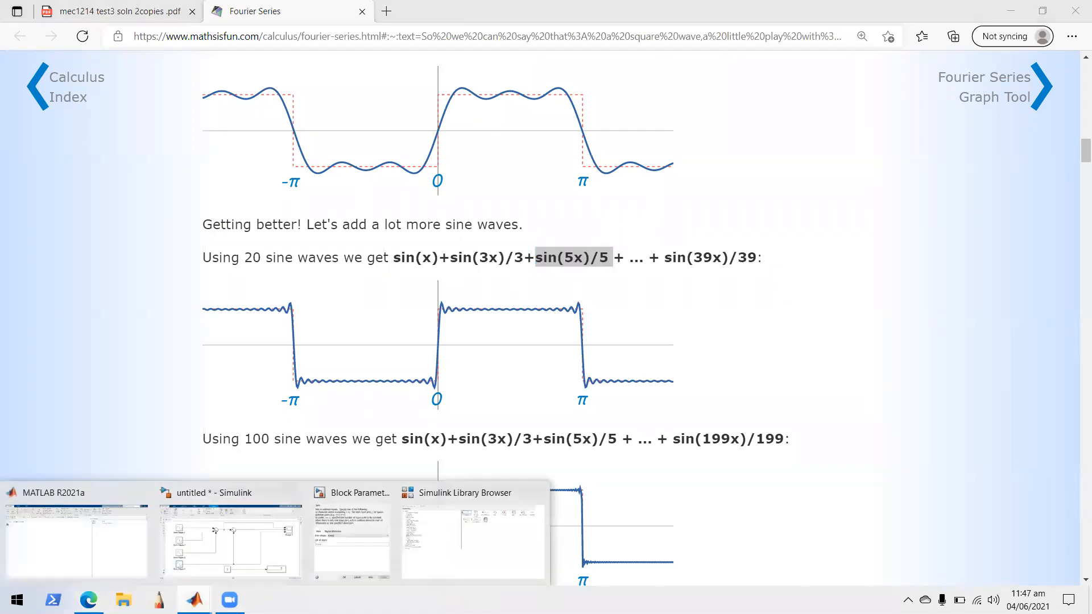
click(277, 538)
double_click(149, 197)
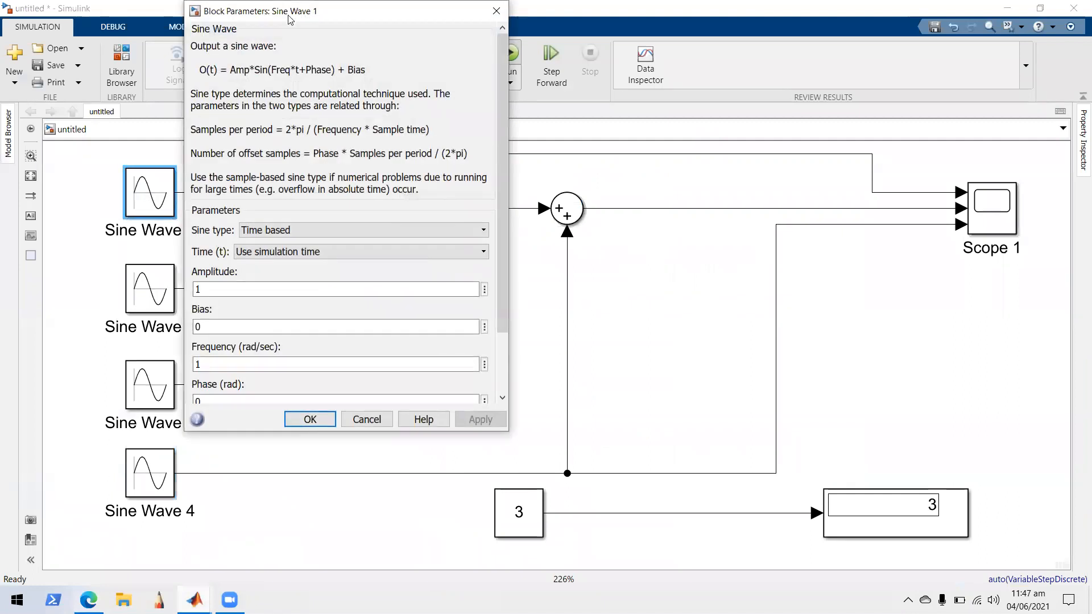
drag(289, 18, 345, 132)
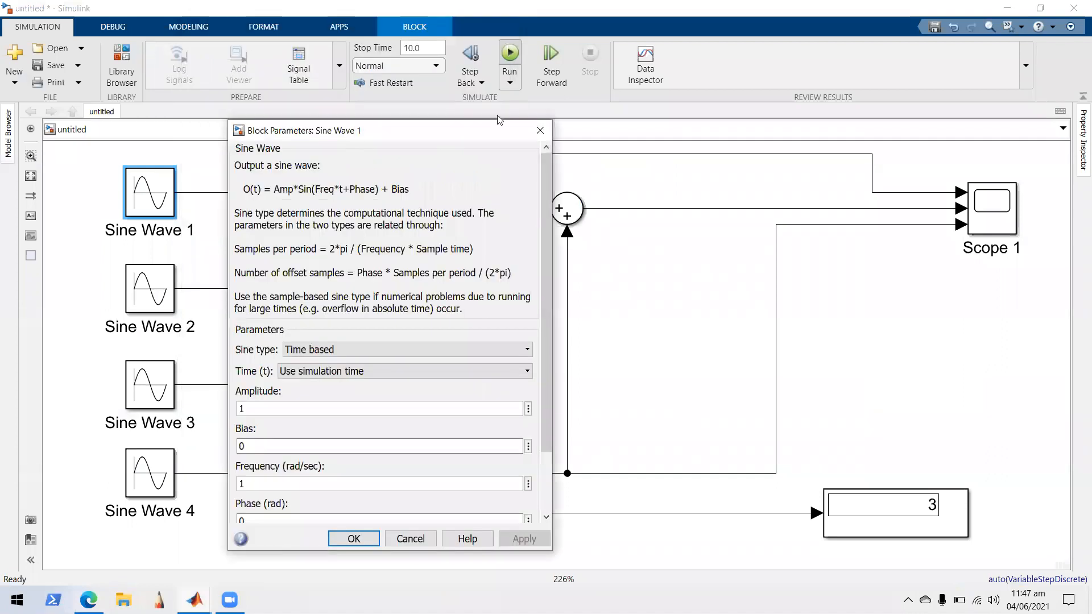
click(534, 130)
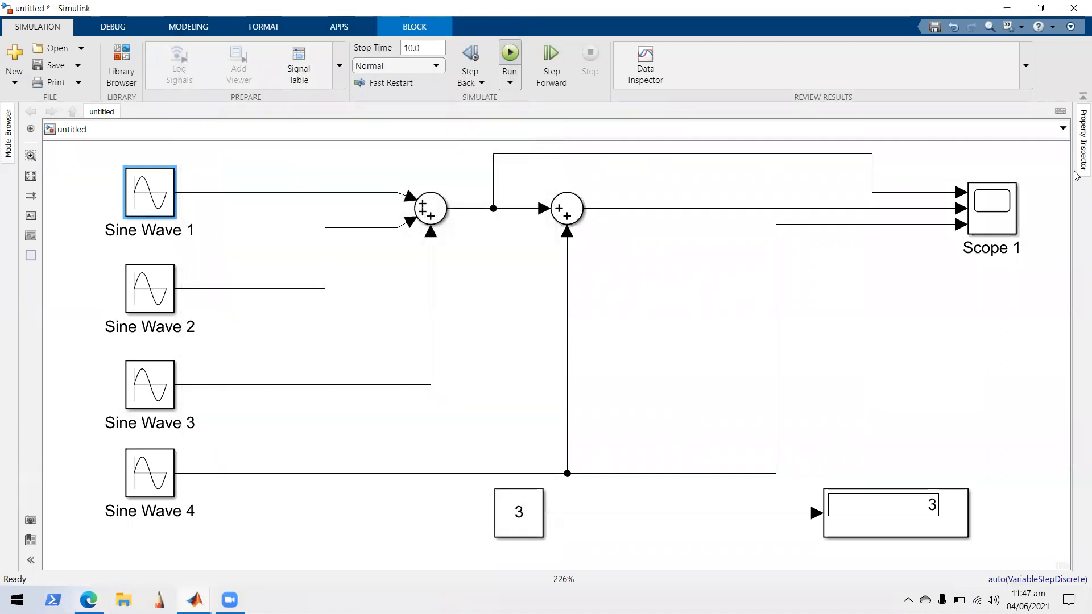
double_click(124, 189)
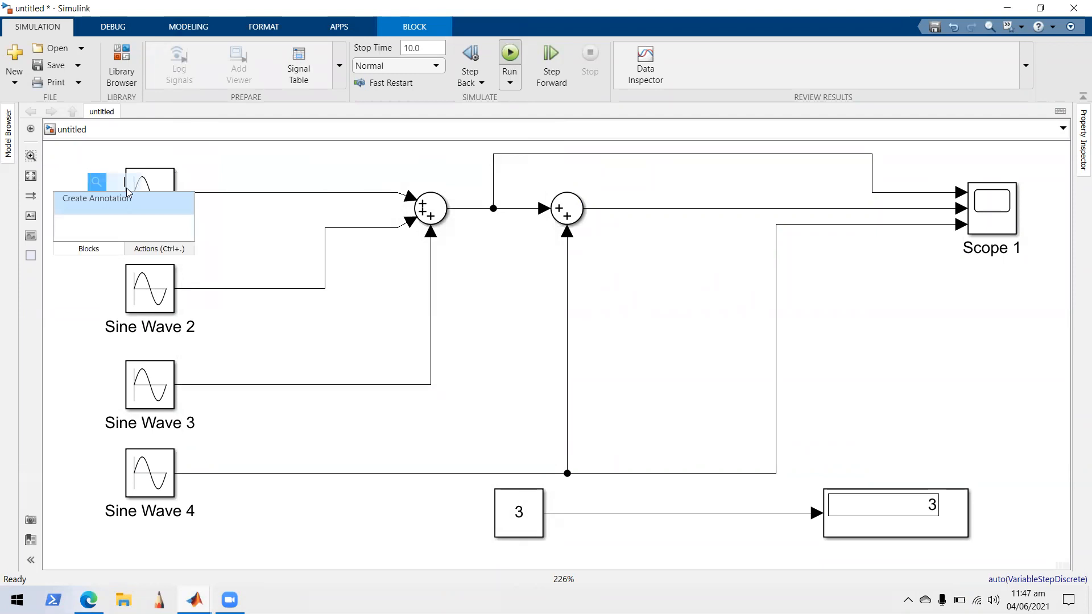
double_click(146, 180)
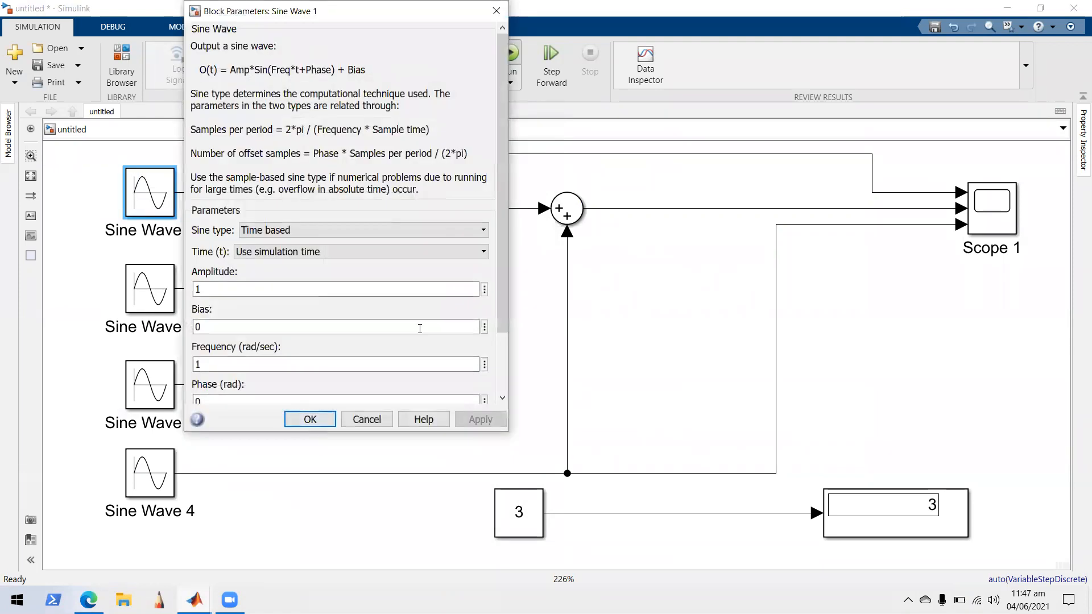
drag(504, 307, 500, 380)
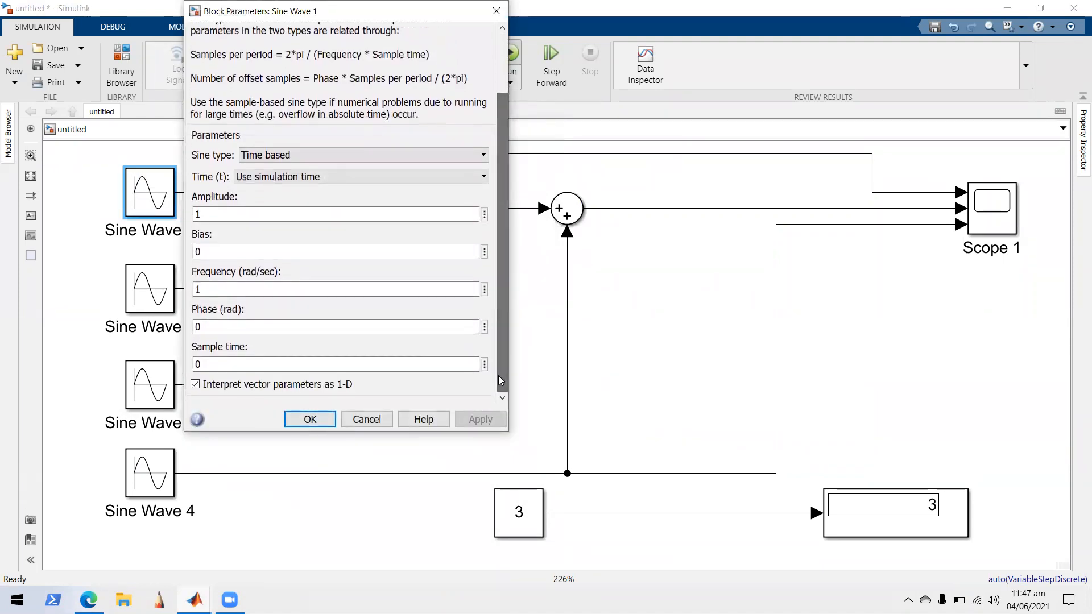
click(367, 419)
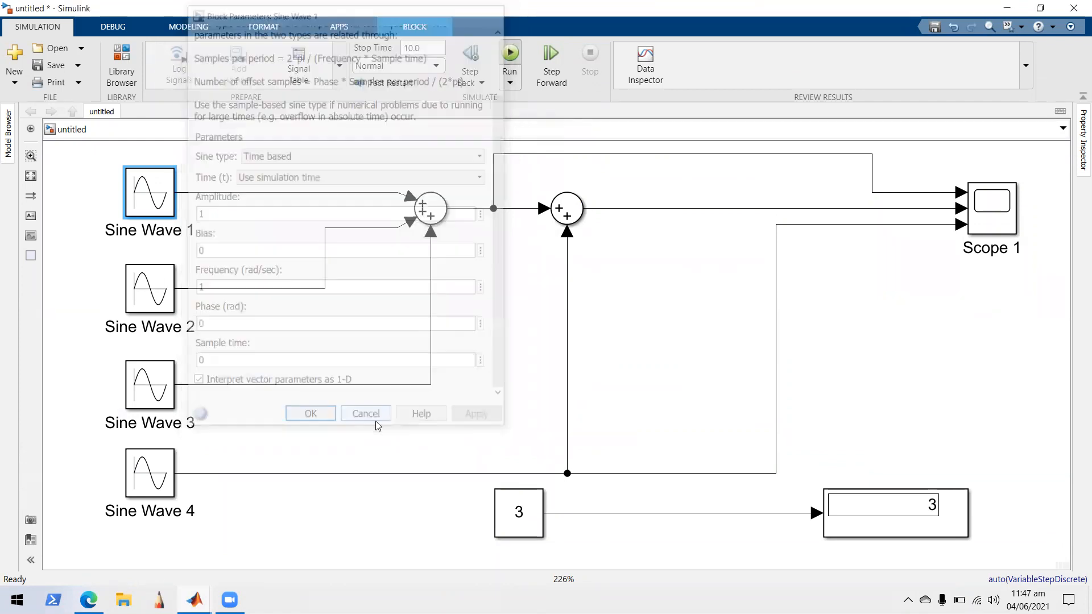
- Open the parameters of Sine Wave 2 and inspect its amplitude without changing it
double_click(150, 291)
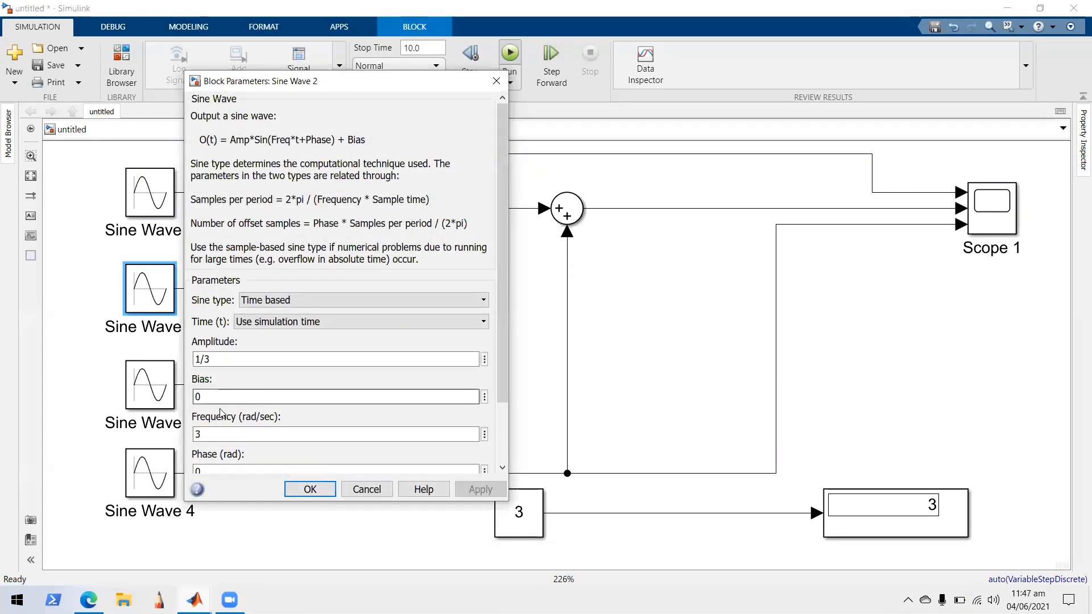
triple_click(223, 359)
mouse_move(222, 358)
mouse_down()
mouse_move(189, 361)
mouse_move(232, 360)
mouse_up()
click(232, 360)
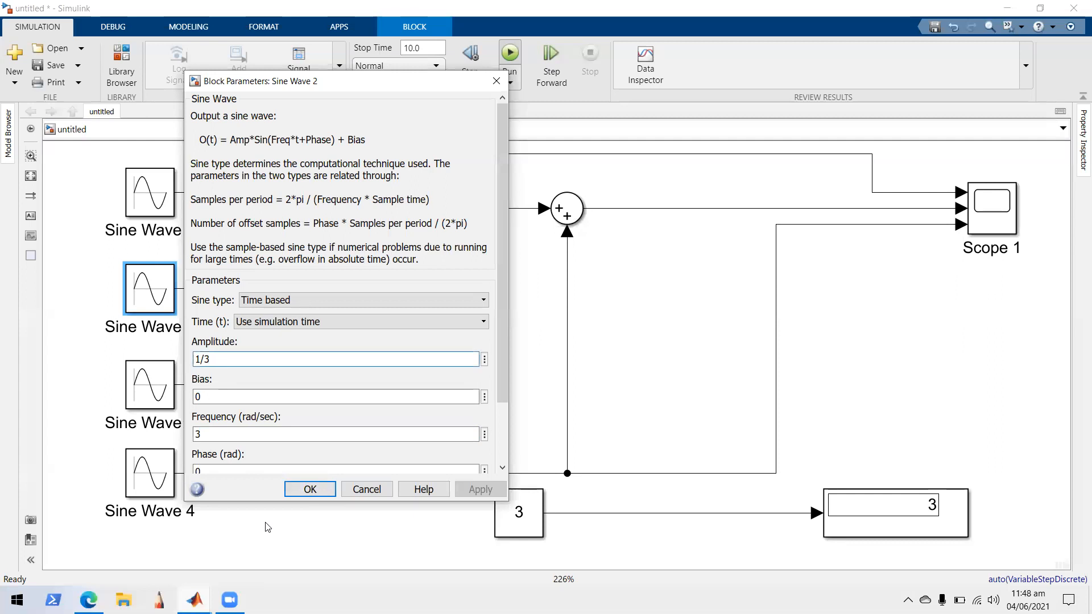
click(287, 507)
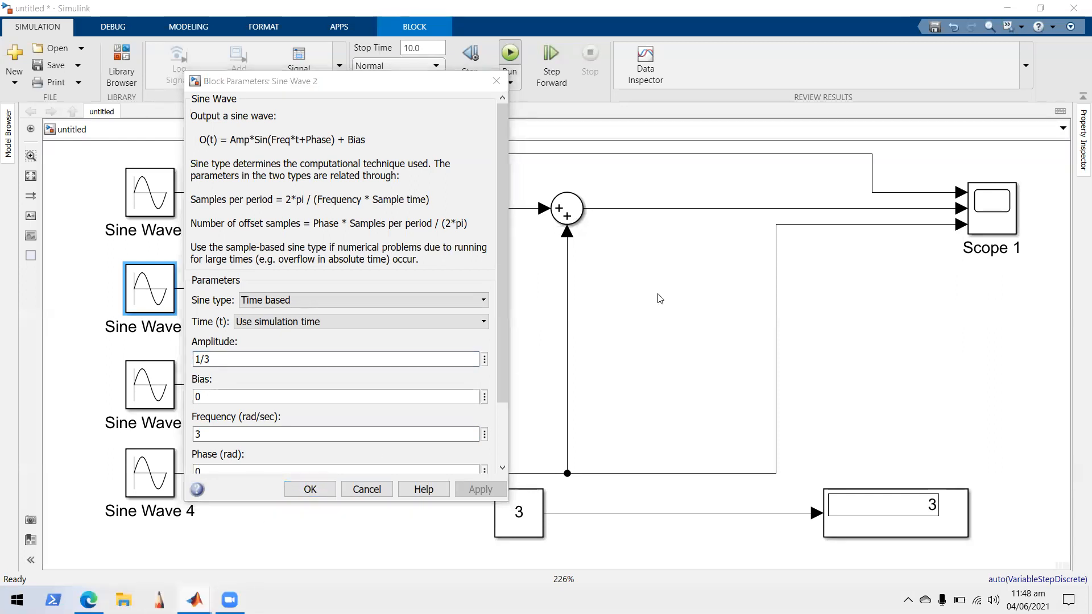
- Switch to Autodesk SketchBook and handwrite the expression a sin(n x) on the blank canvas
key(alt+Tab)
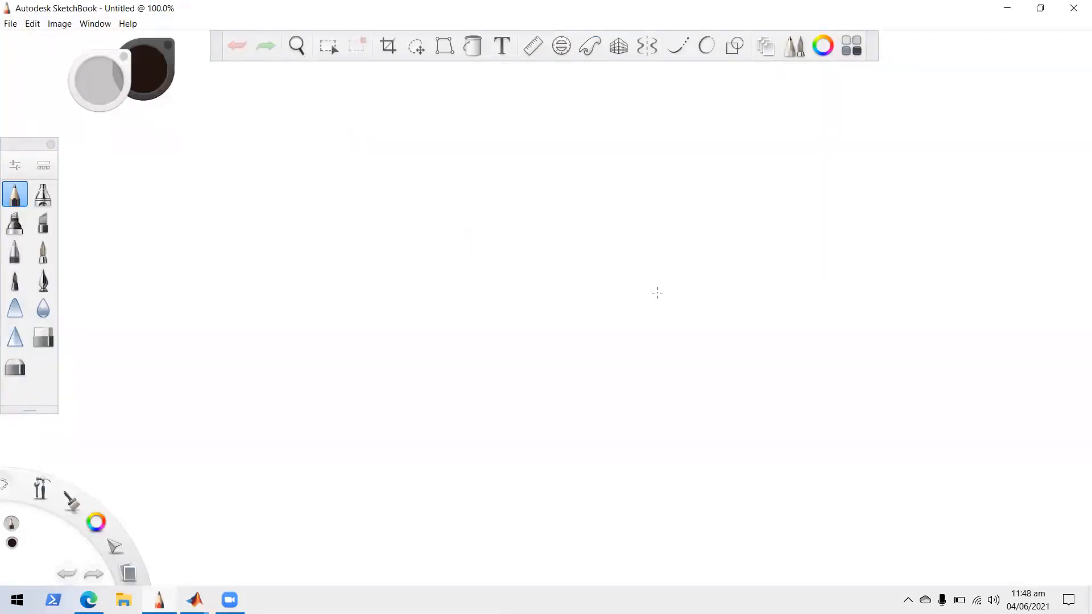
mouse_move(317, 182)
mouse_down()
mouse_move(314, 196)
mouse_move(354, 190)
mouse_move(347, 197)
mouse_up()
drag(370, 186, 451, 192)
mouse_move(446, 182)
mouse_down()
mouse_move(449, 196)
mouse_move(474, 195)
mouse_up()
drag(497, 182, 493, 195)
drag(435, 169, 426, 202)
drag(503, 167, 499, 202)
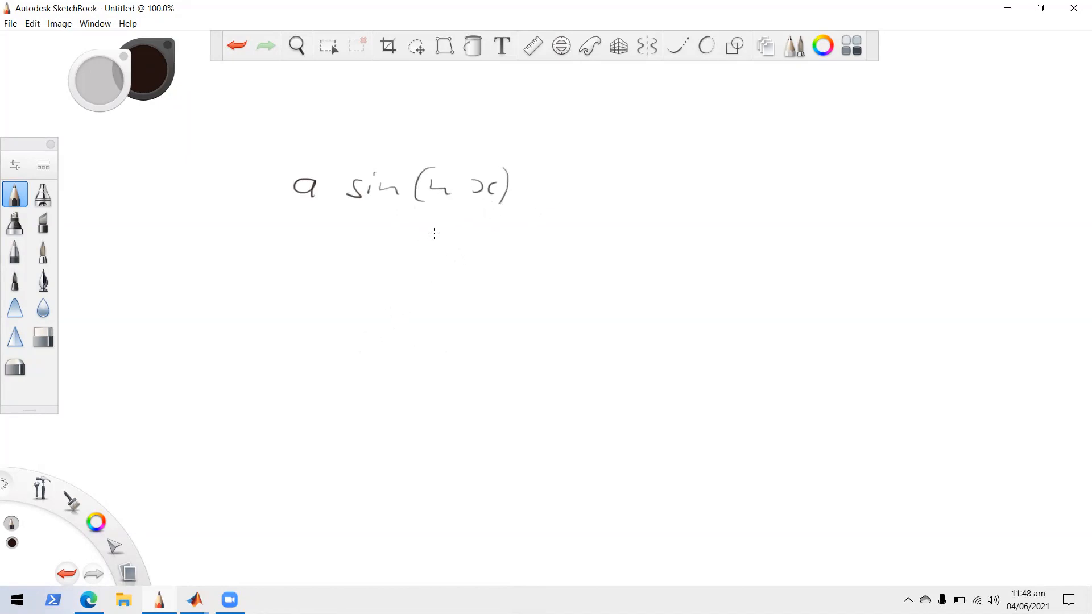
- Draw a downward arrow from n in the handwritten expression and label it frequency
mouse_move(437, 206)
mouse_down()
mouse_move(434, 242)
mouse_move(440, 228)
mouse_up()
drag(430, 272, 447, 278)
drag(420, 267, 612, 289)
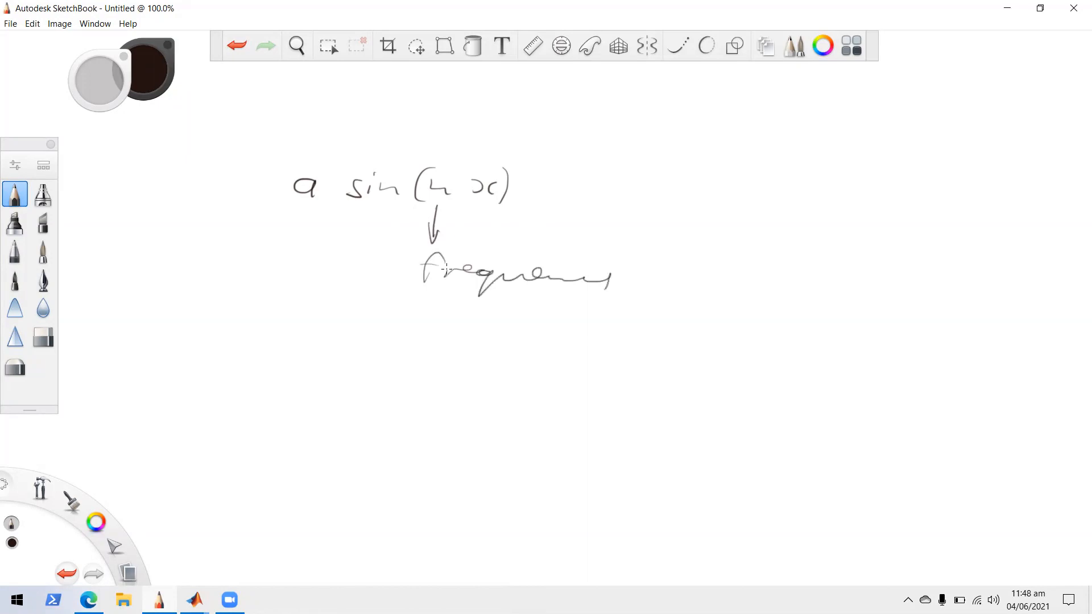
- Frame the coefficient a, draw an arrow down from it and label it Amplitude
drag(280, 203, 326, 203)
drag(269, 154, 331, 165)
mouse_move(279, 157)
mouse_down()
mouse_move(298, 259)
mouse_move(311, 242)
mouse_up()
mouse_move(269, 314)
mouse_down()
mouse_move(298, 312)
mouse_move(302, 293)
mouse_up()
drag(307, 311, 450, 314)
drag(448, 310, 452, 305)
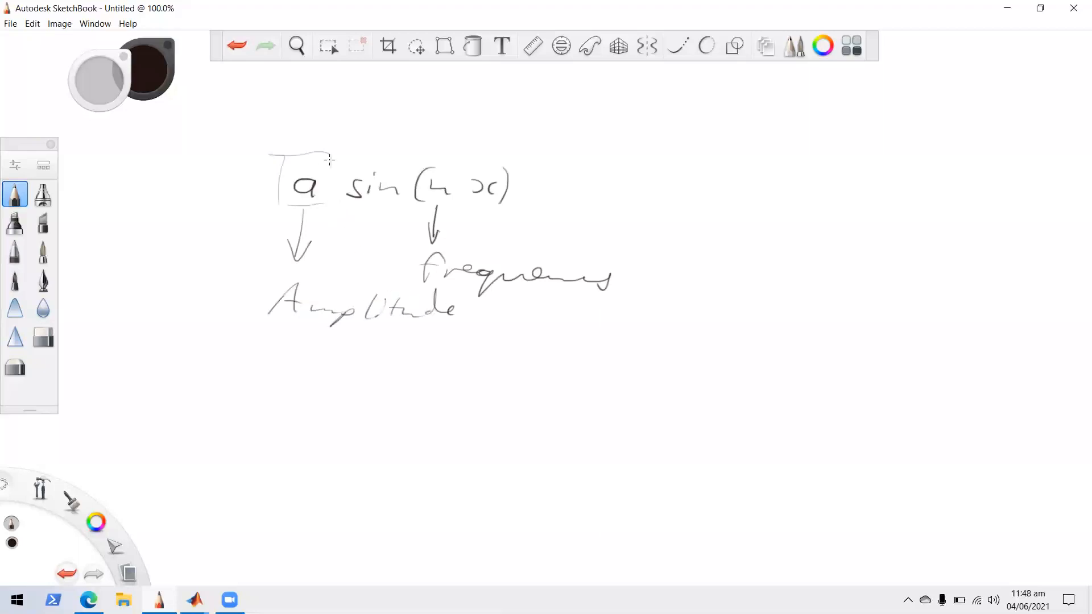
- Handwrite the fraction 1/3 before a, and draw a fraction line with a 3 beneath sin
drag(332, 213, 409, 211)
mouse_move(340, 182)
mouse_down()
mouse_move(339, 199)
mouse_move(371, 232)
mouse_up()
drag(245, 166, 246, 188)
mouse_move(230, 203)
mouse_down()
mouse_move(263, 188)
mouse_move(237, 222)
mouse_up()
drag(332, 213, 413, 213)
mouse_move(362, 227)
mouse_down()
mouse_move(375, 224)
mouse_move(344, 241)
mouse_up()
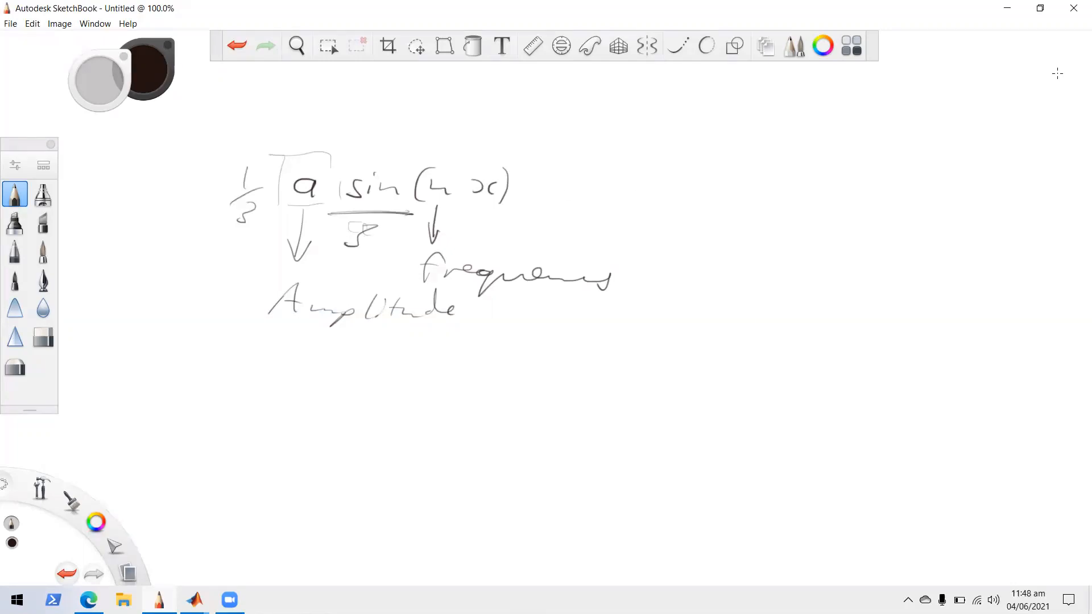
- Minimize the sketch to return to Simulink and close the Sine Wave 2 parameters without changes
key(alt+Tab)
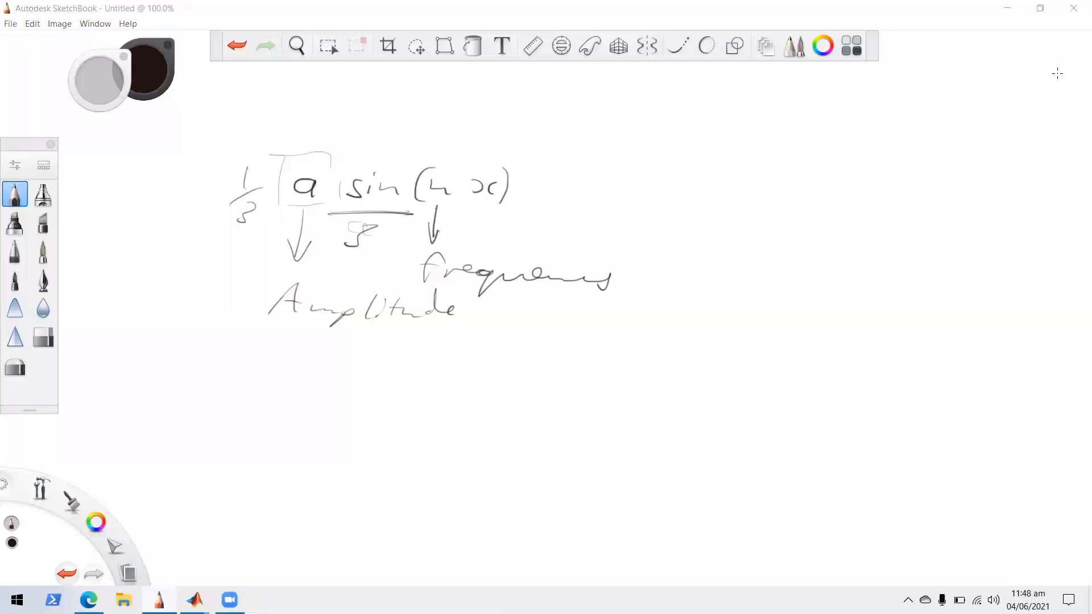
click(1015, 7)
click(497, 81)
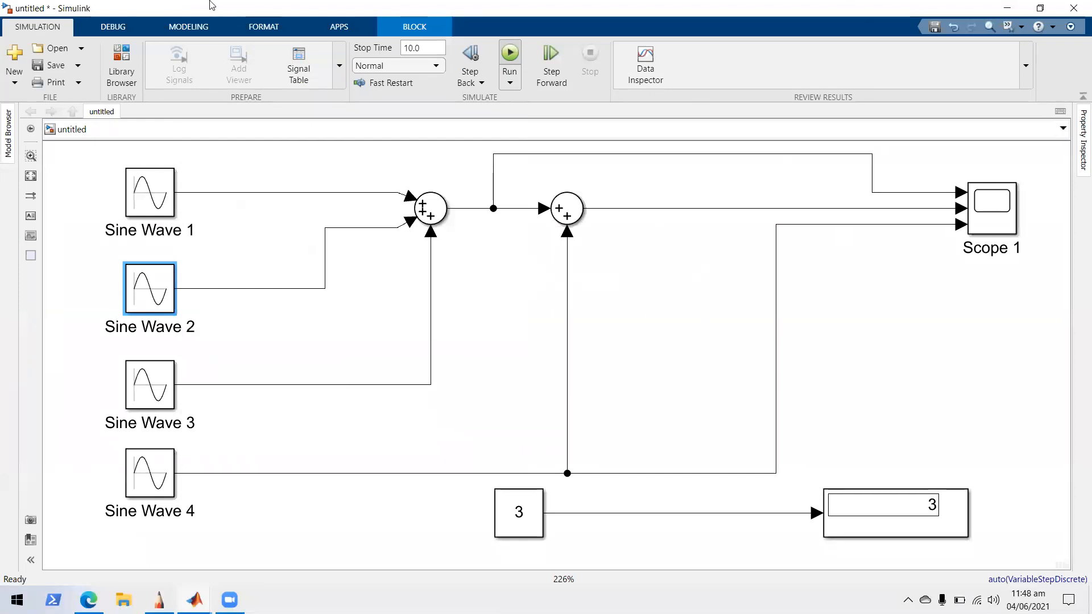
- Place the Fourier Series page in Edge beside the Simulink model, fit the model to view, and widen the Simulink window
click(89, 600)
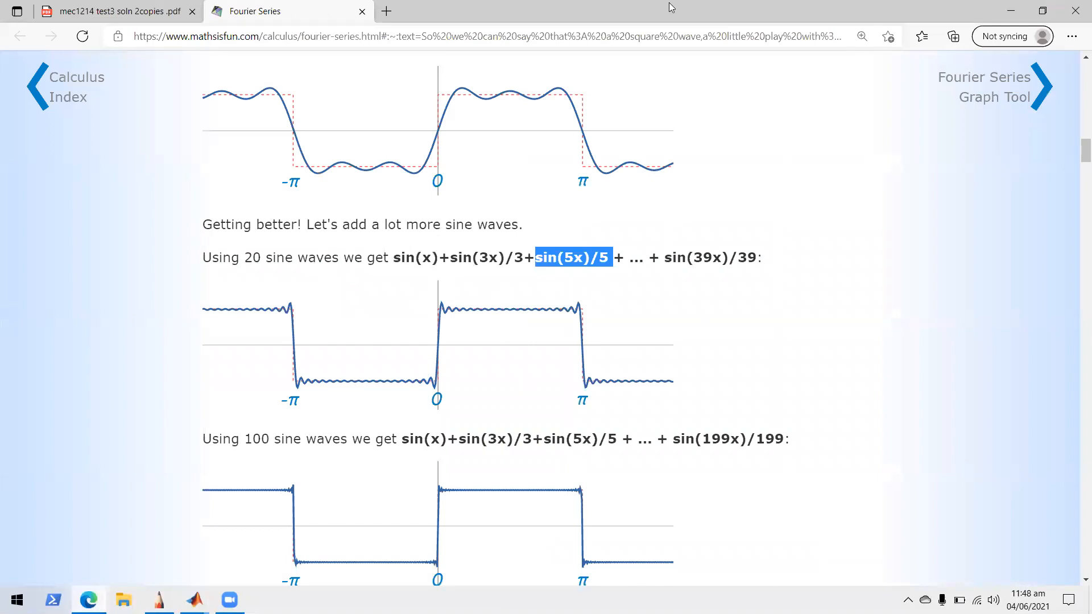
key(super+Left)
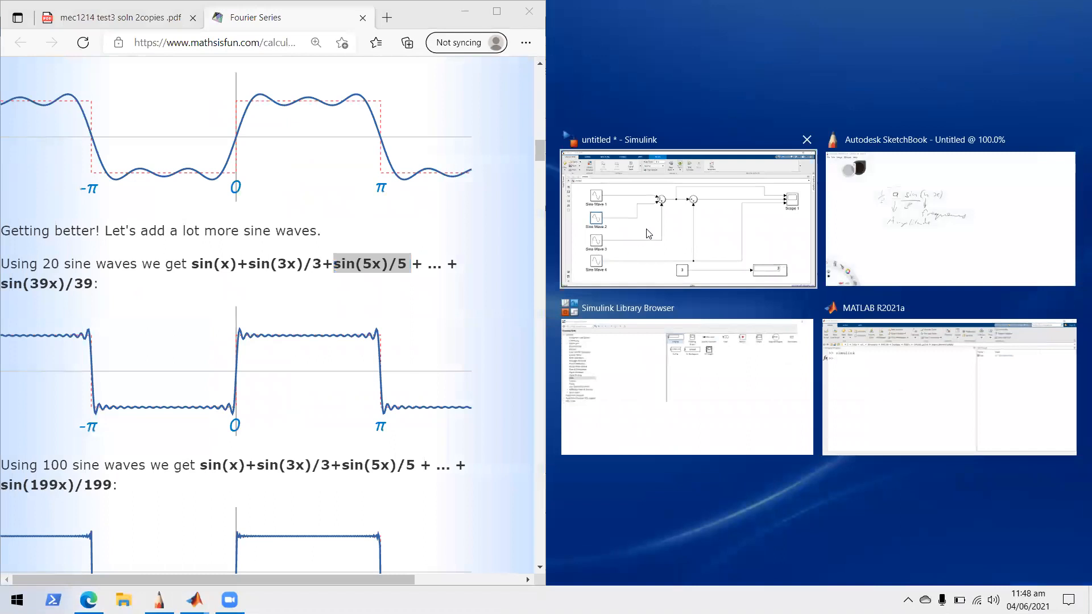
click(627, 179)
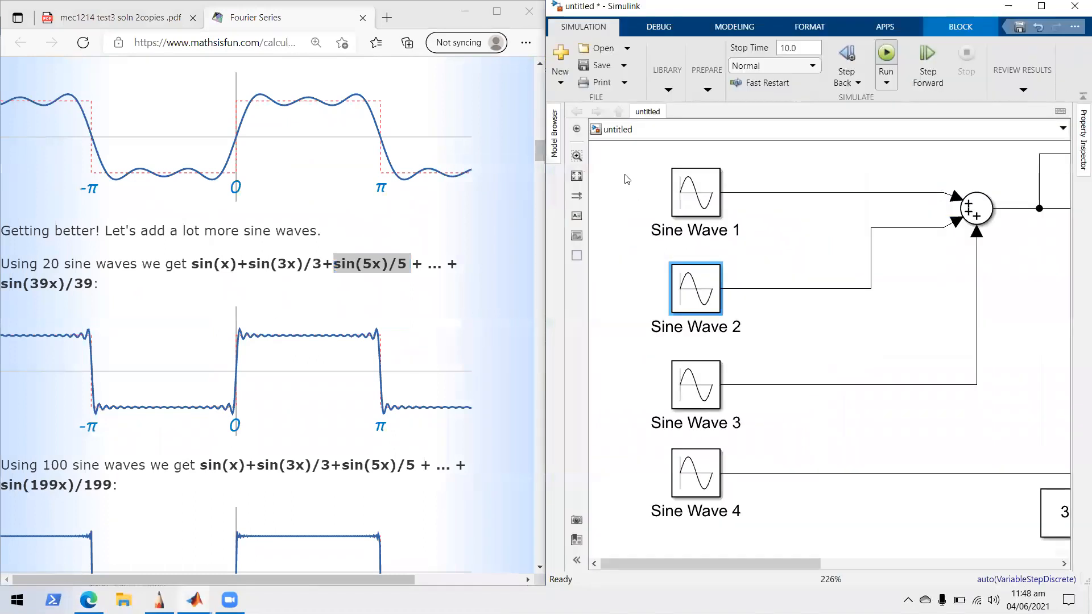
click(577, 177)
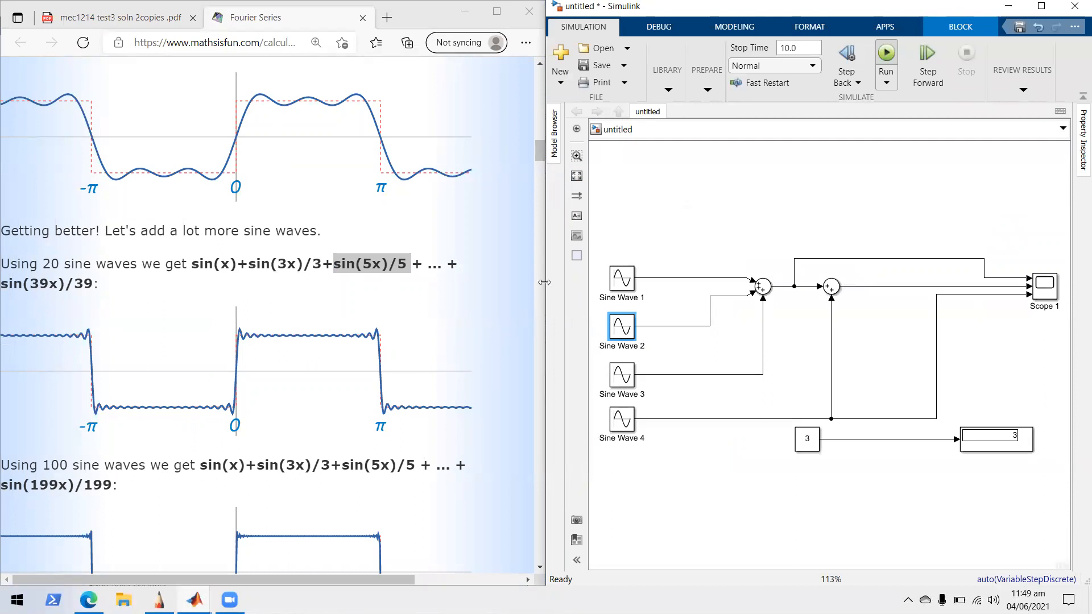
drag(545, 282, 446, 297)
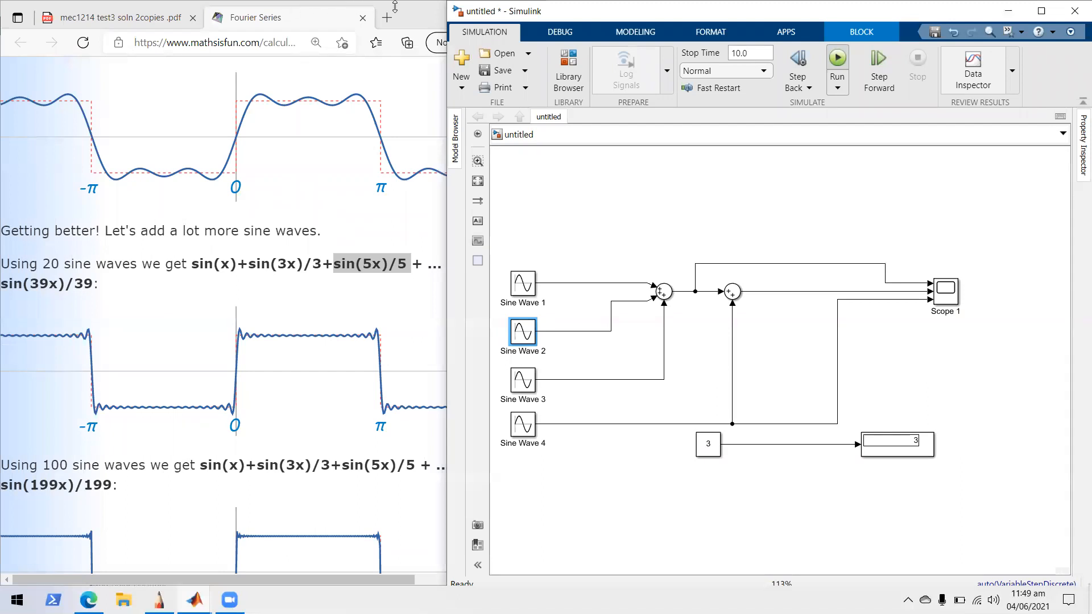
- Show the sin(x)+sin(3x)/3+sin(5x)/5 section of the Fourier Series page and narrow the browser window to sit beside the Simulink model
click(421, 6)
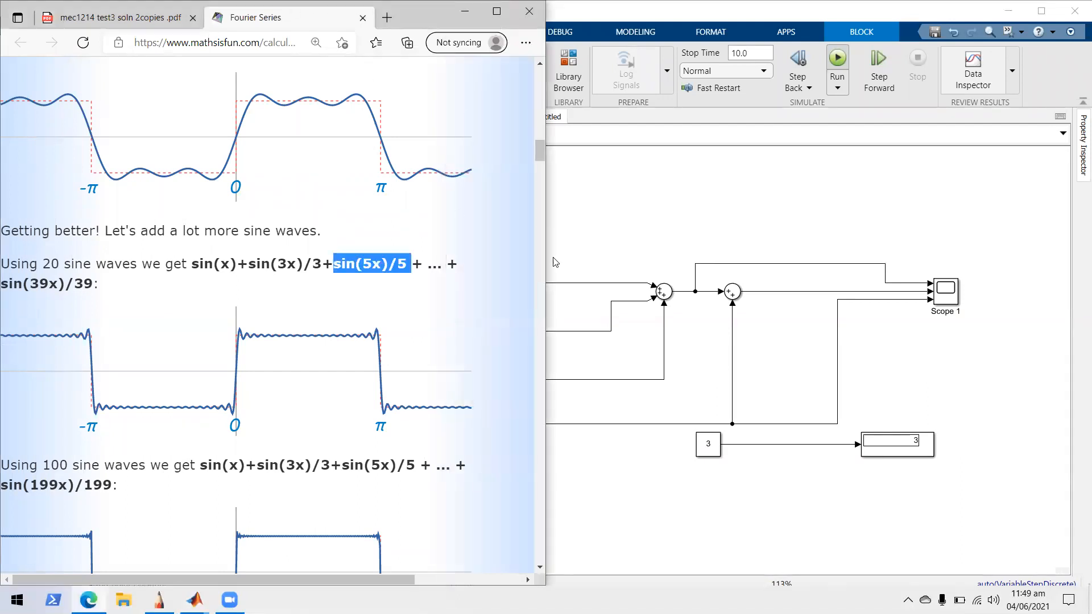
scroll(530, 259, down, 10)
scroll(530, 260, down, 4)
drag(539, 211, 533, 134)
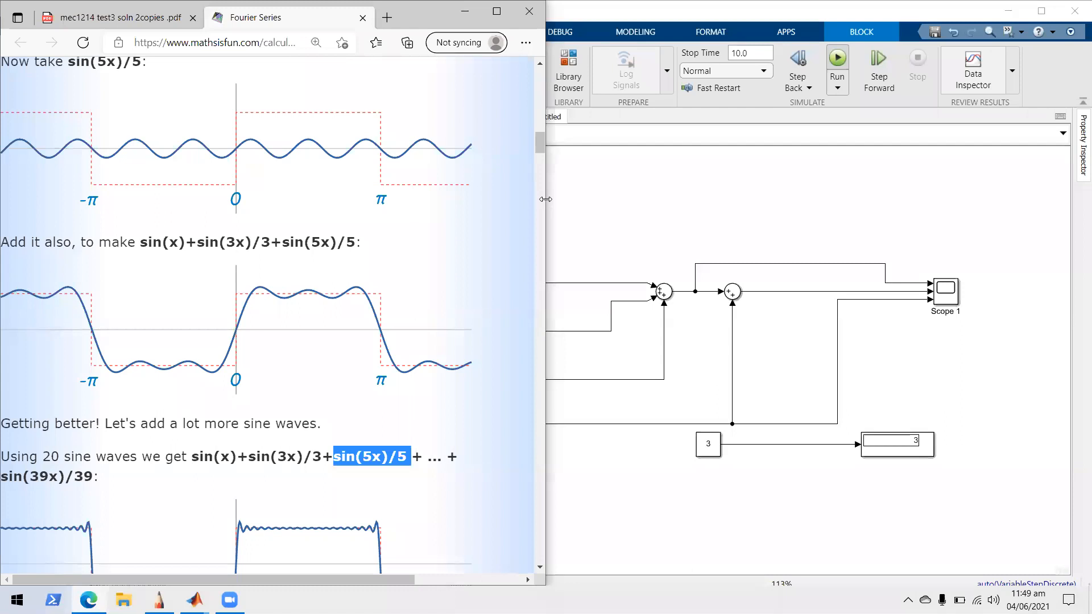
drag(546, 199, 447, 221)
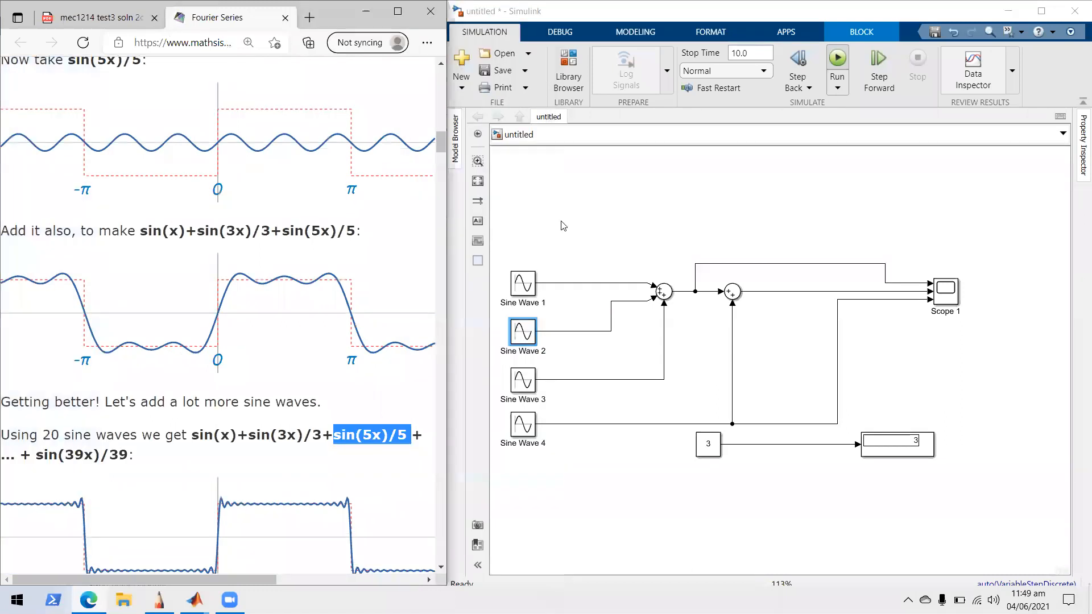
click(607, 227)
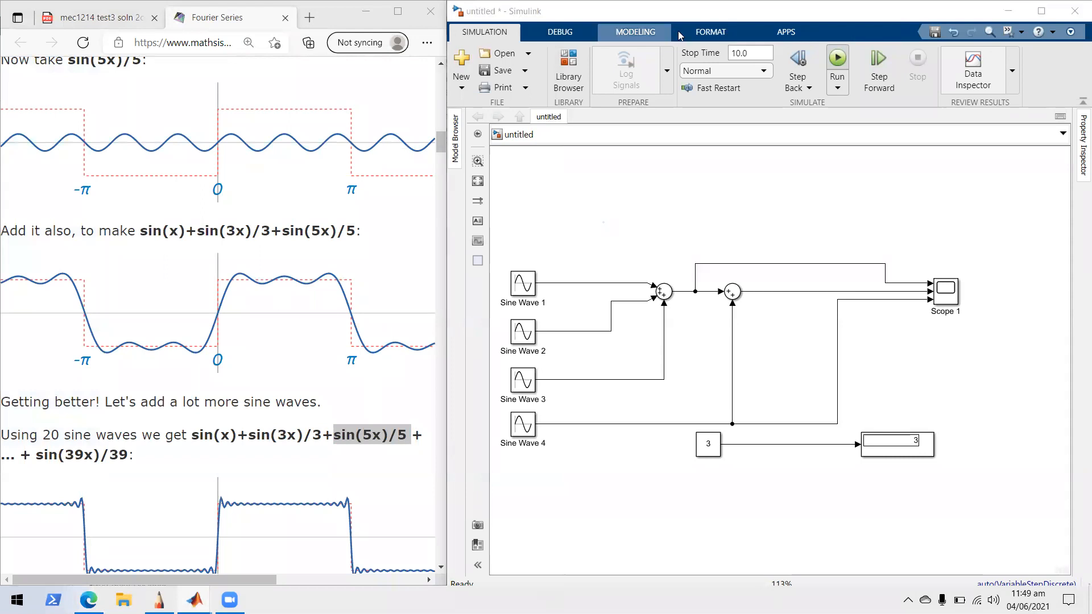
- Review the solver details and the maximum step size in the model's configuration parameters, and close them without changes
click(637, 35)
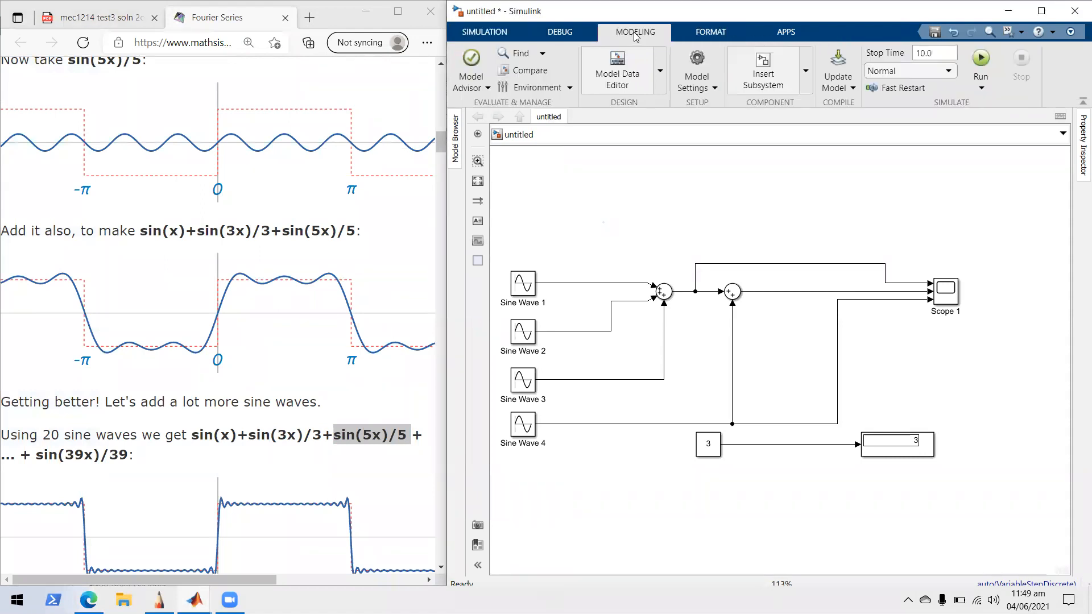
click(698, 59)
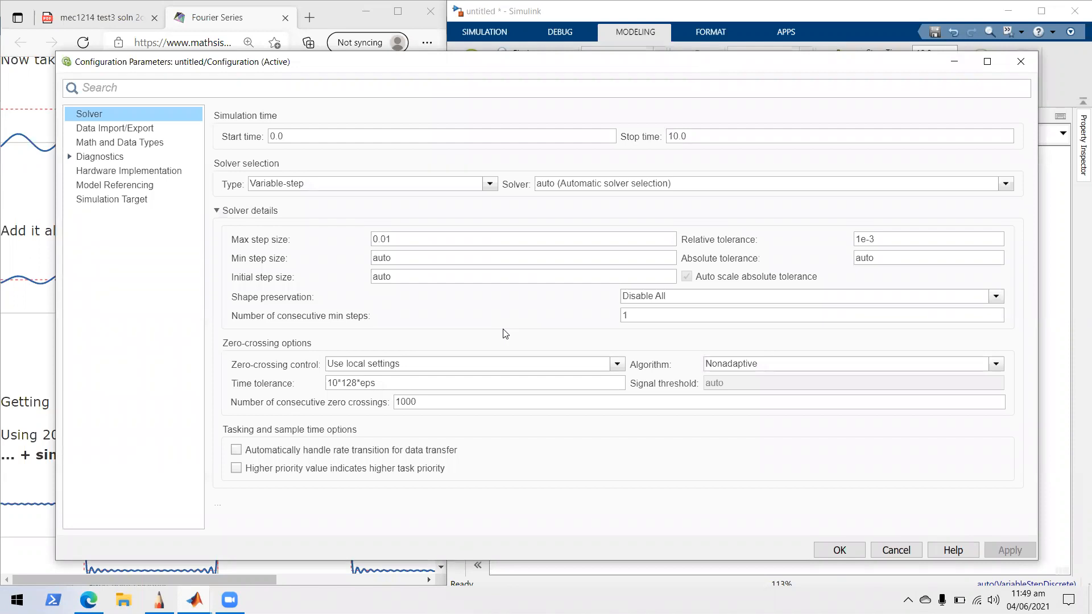
click(216, 212)
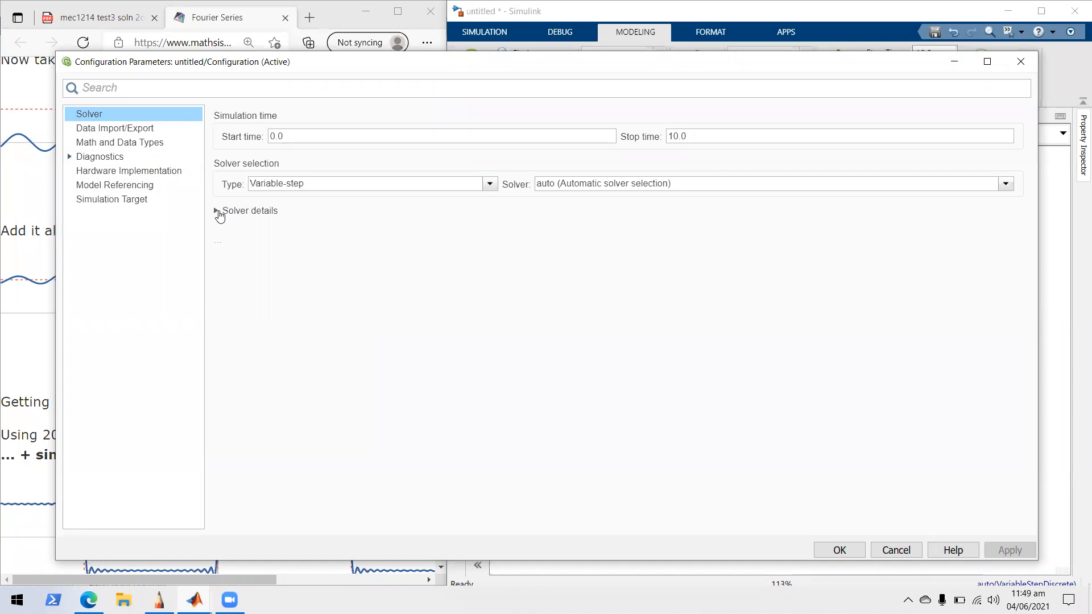
click(220, 215)
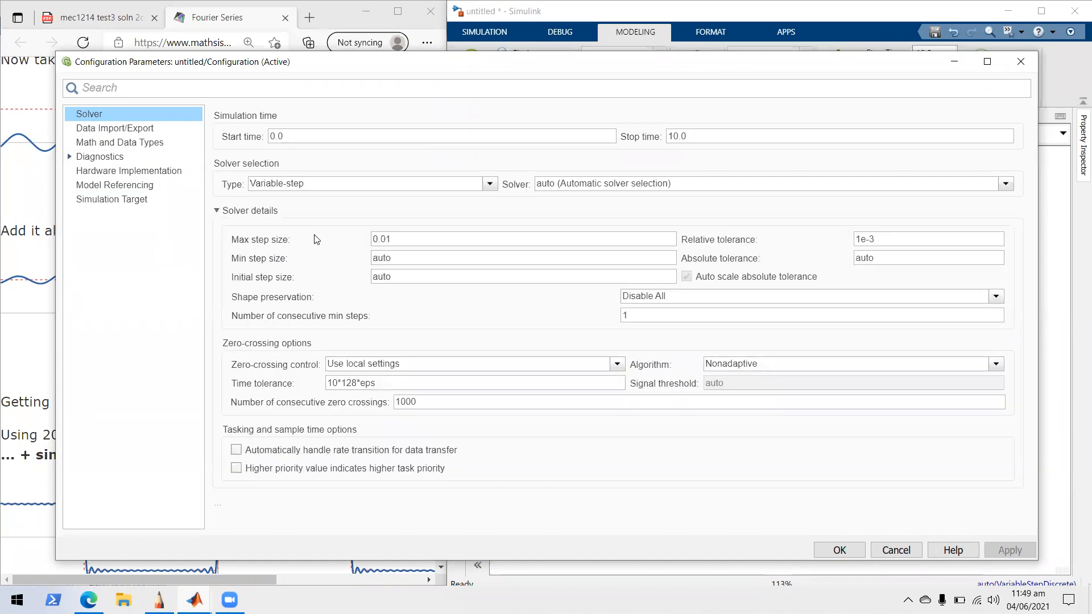
drag(404, 240, 370, 244)
click(412, 240)
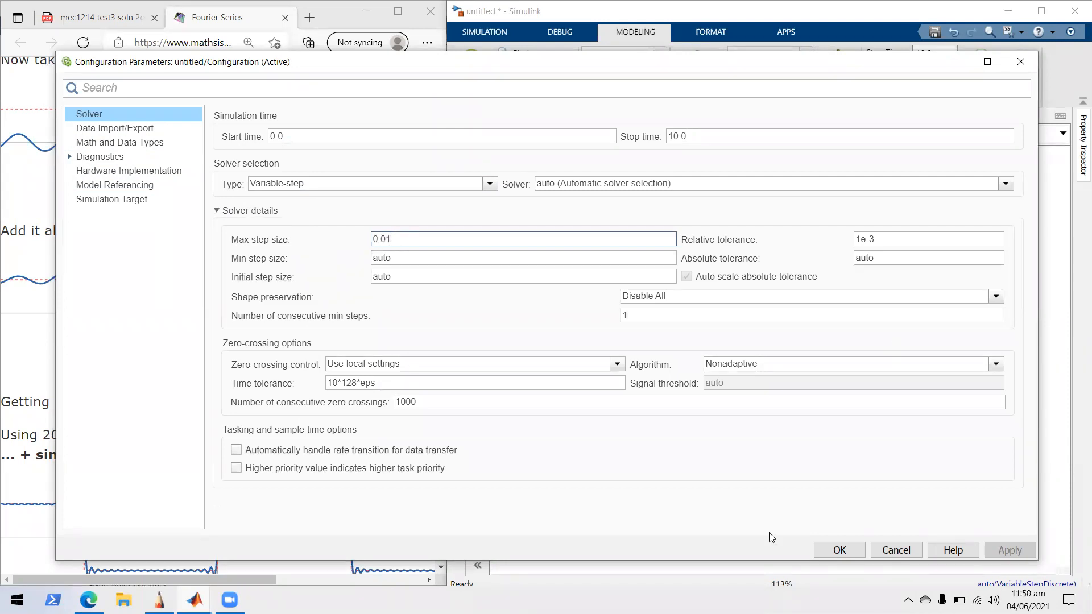
mouse_move(678, 388)
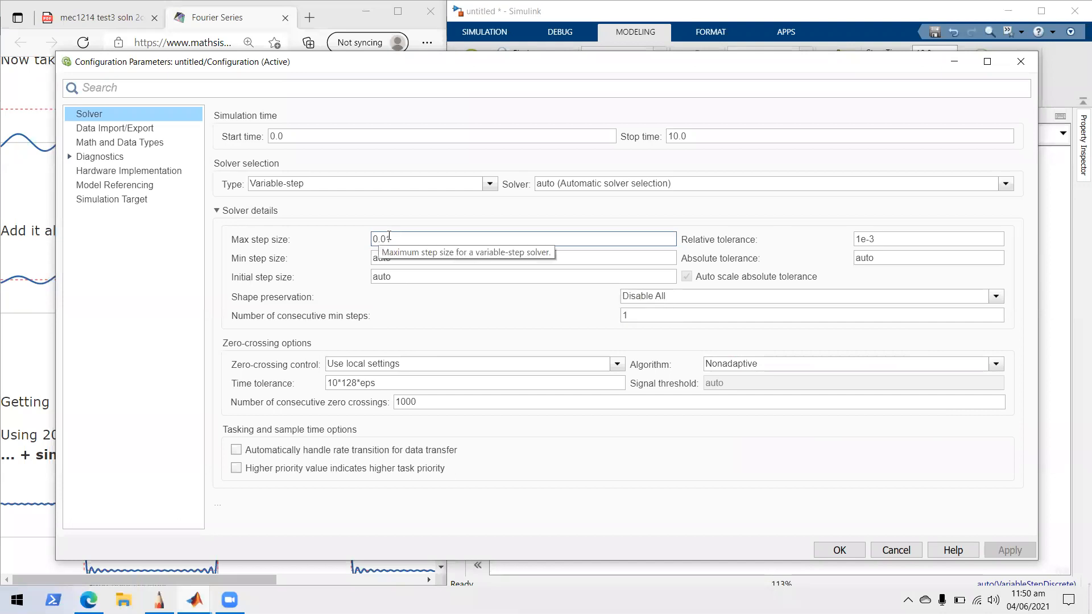
drag(396, 236, 365, 244)
click(426, 241)
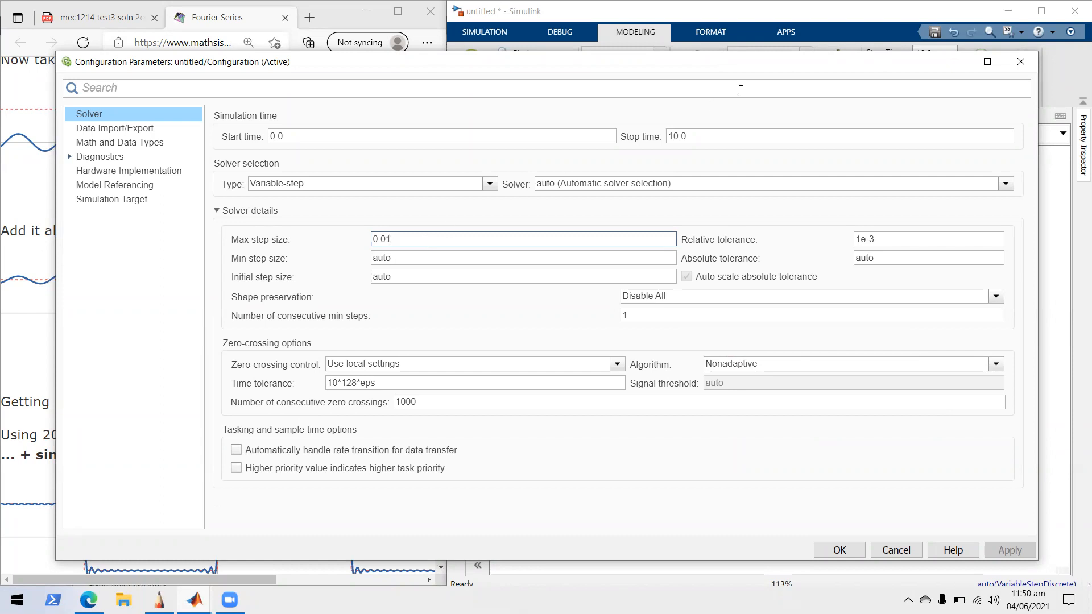
click(1017, 65)
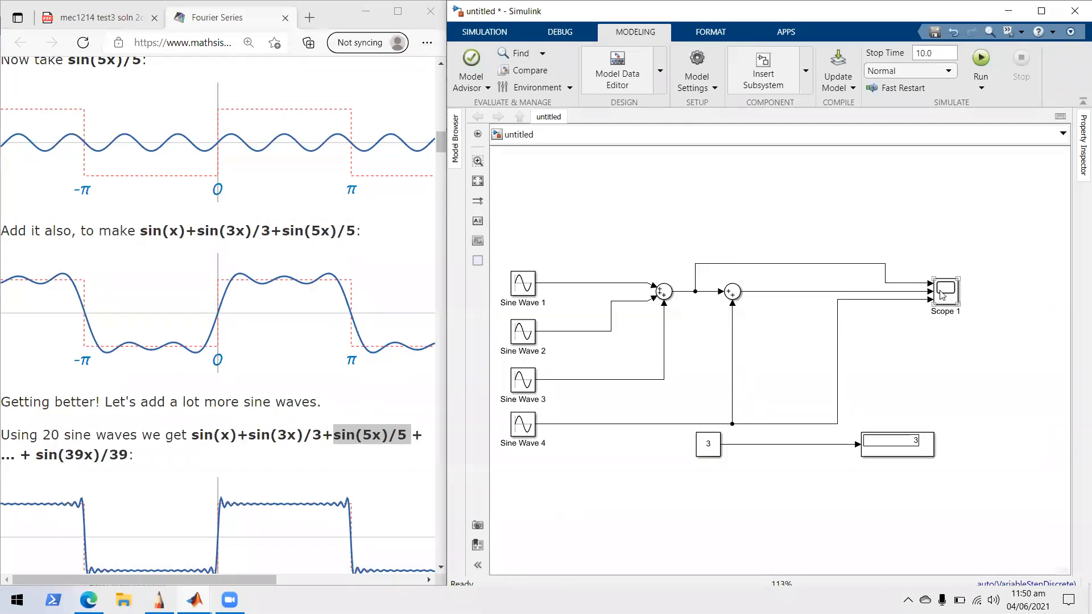
- Inspect the list of signs of the first Sum block and cancel without changes
click(666, 293)
double_click(669, 294)
double_click(485, 231)
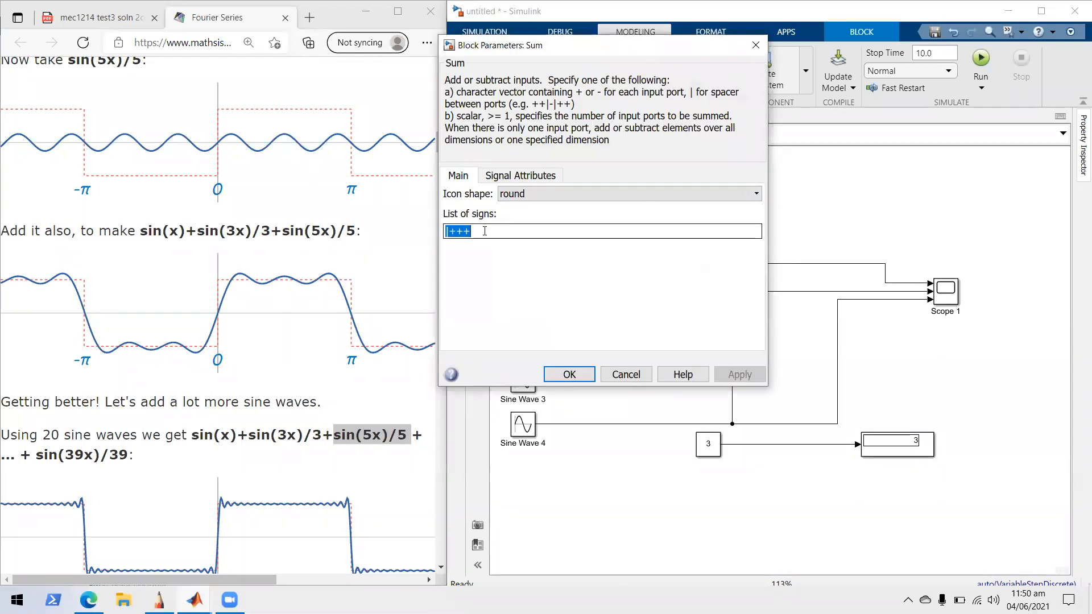
click(641, 377)
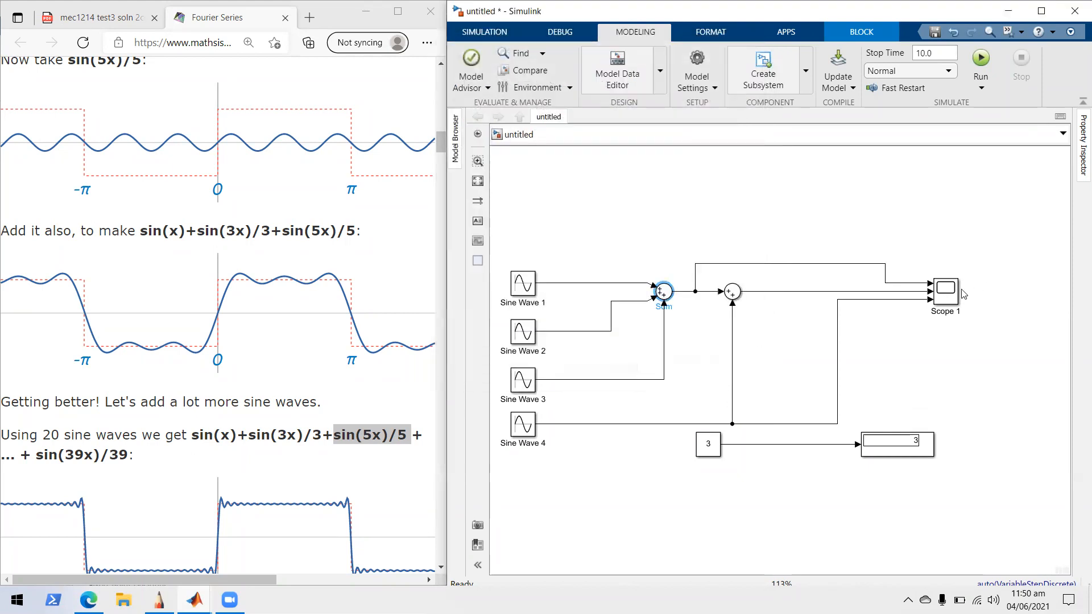
- Open Scope 1, check its number of input ports, and close the scope window
right_click(945, 294)
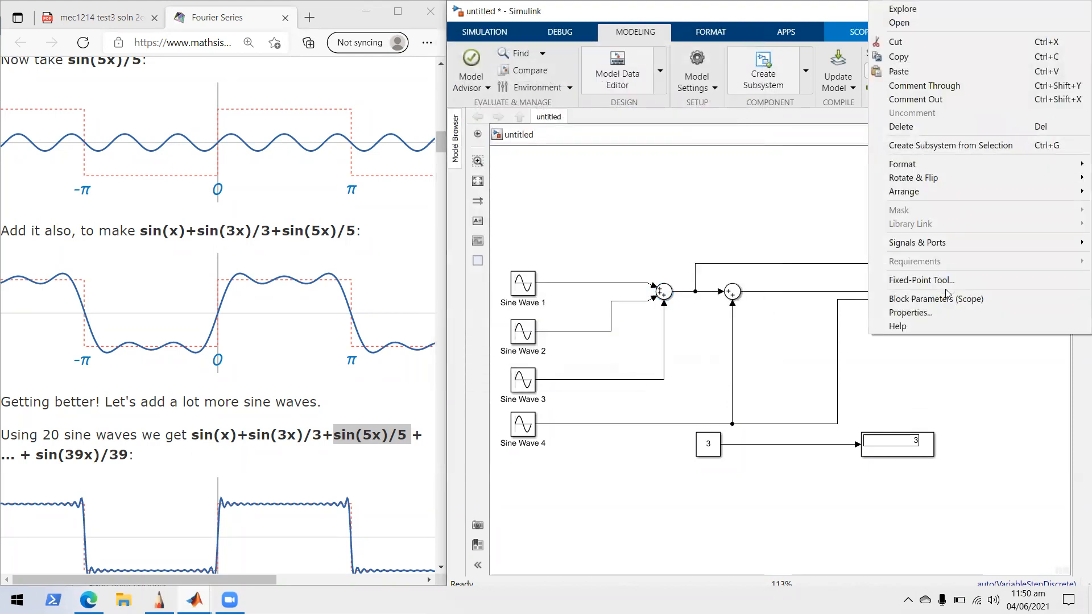
click(947, 299)
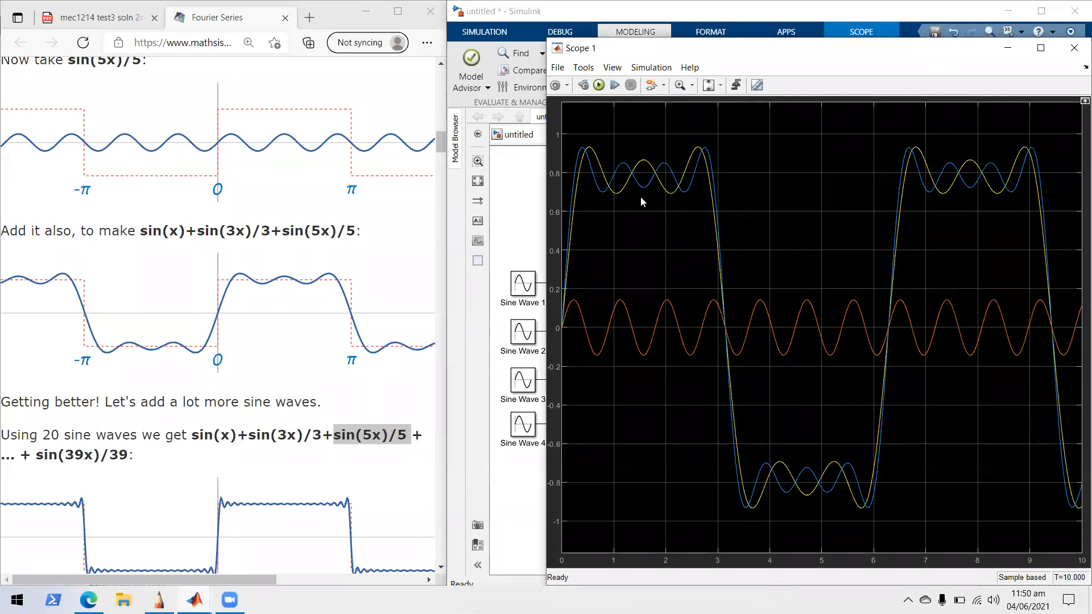
click(560, 69)
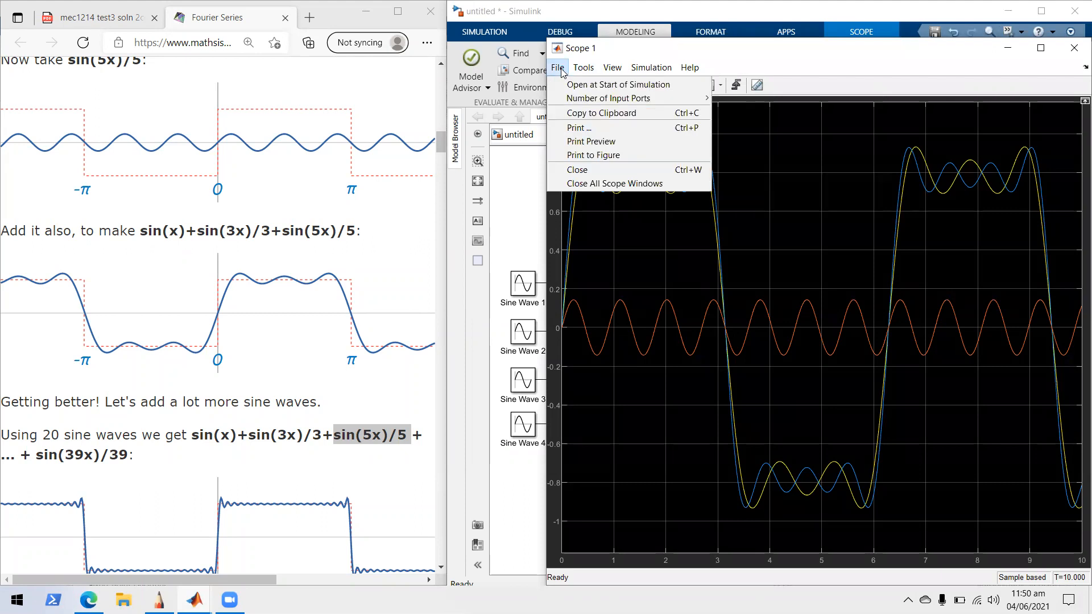
mouse_move(575, 103)
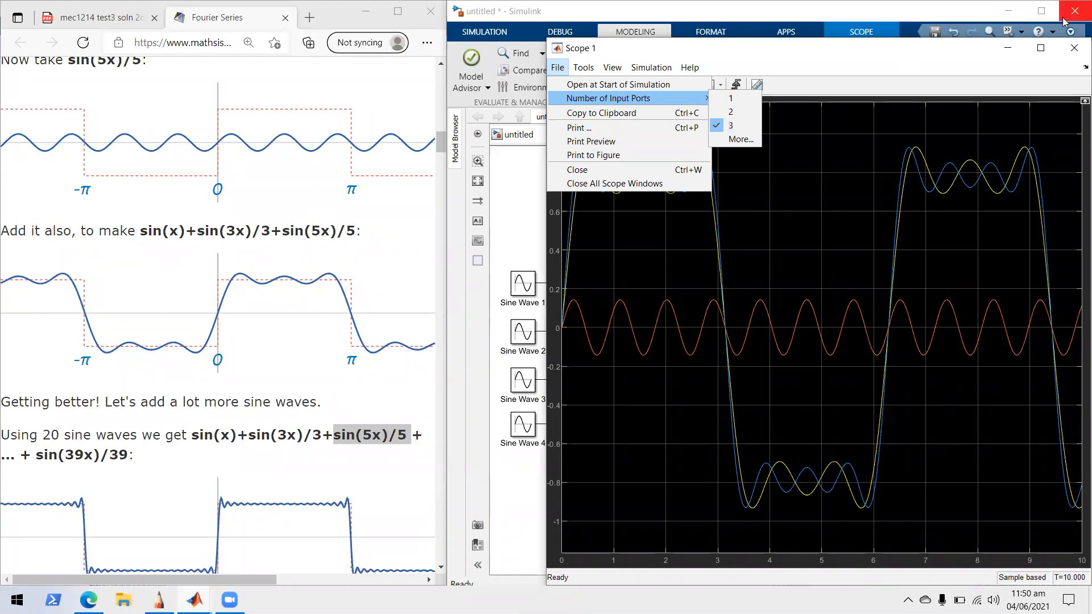
click(1074, 48)
click(1018, 334)
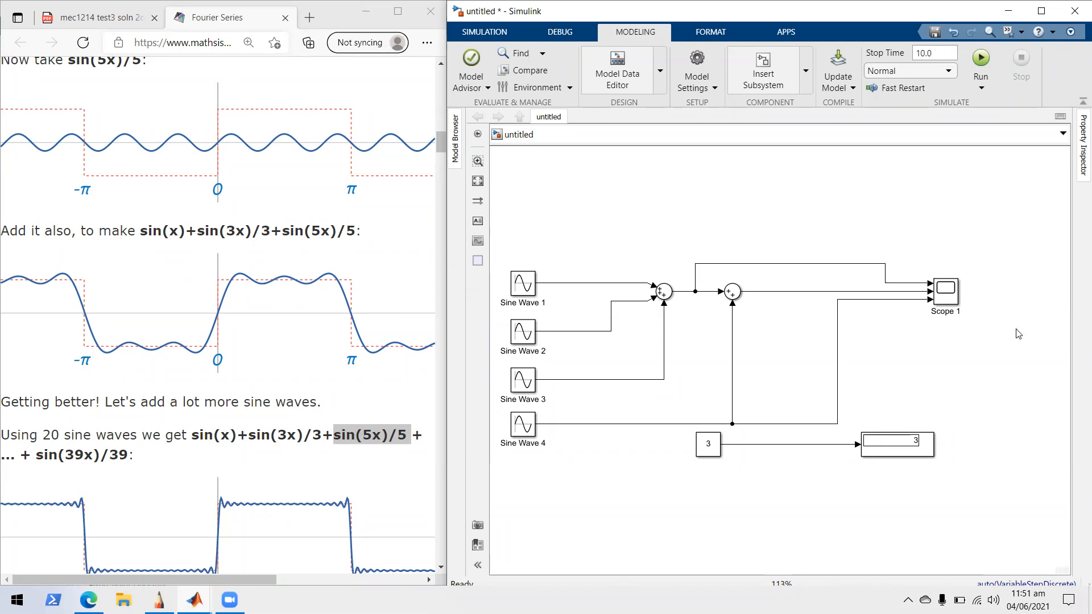
- Add a text annotation above the blocks reading sin(x)+sin(3x)/3+sin(5x)/5 + ... + sin(39x)/39
right_click(642, 147)
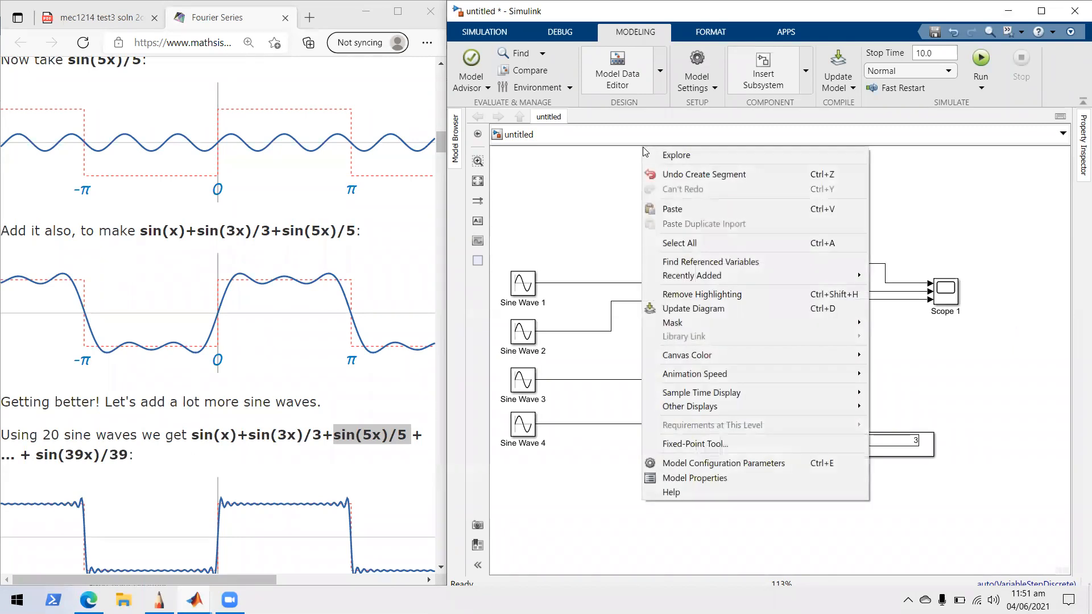
click(612, 177)
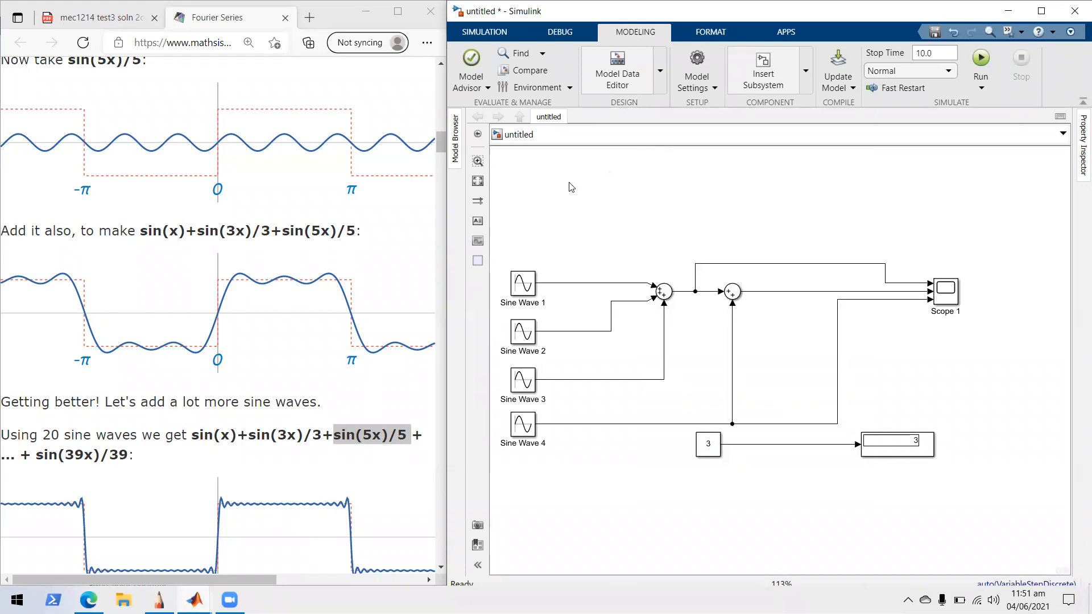
click(483, 223)
click(535, 169)
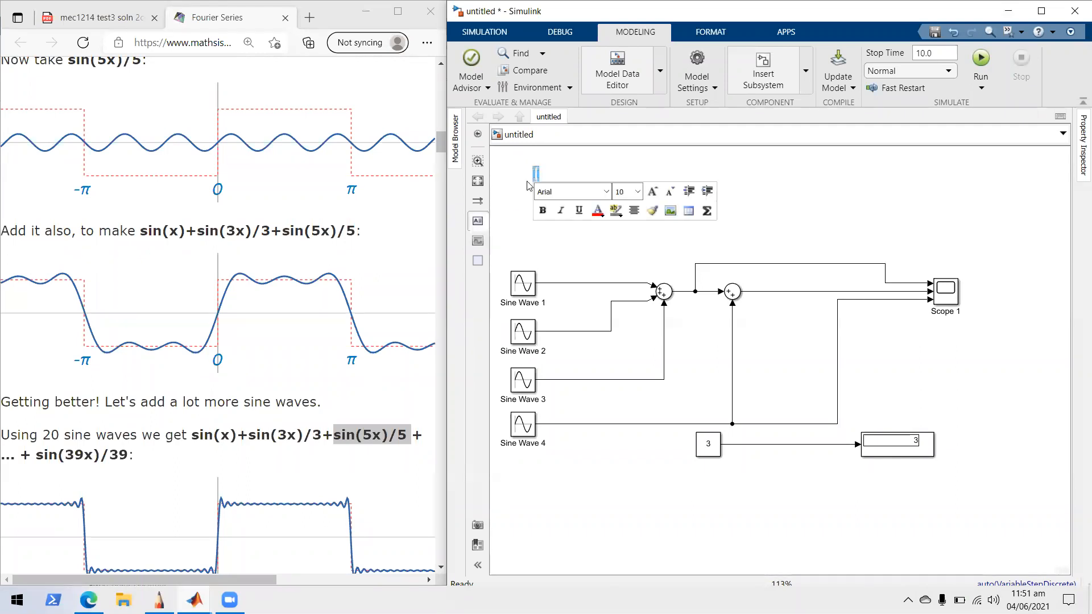
text(sin(x)+sin(3x)/3+sin(5x)/5 + ... + sin(39x)/39)
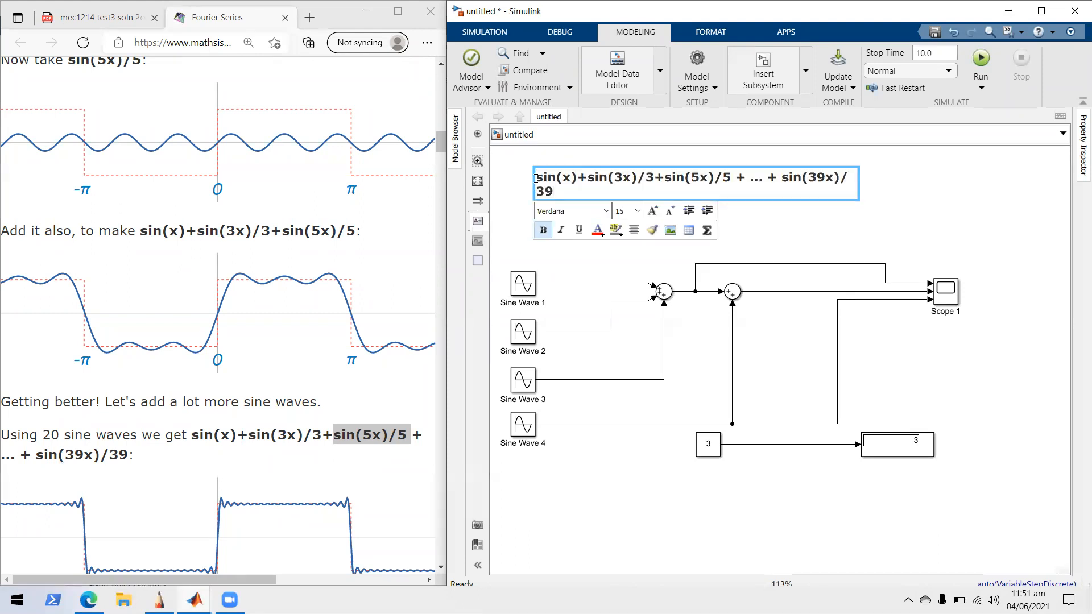
- Widen the formula annotation so it fits on one line, then maximize the Simulink window and fit the model to view
right_click(843, 210)
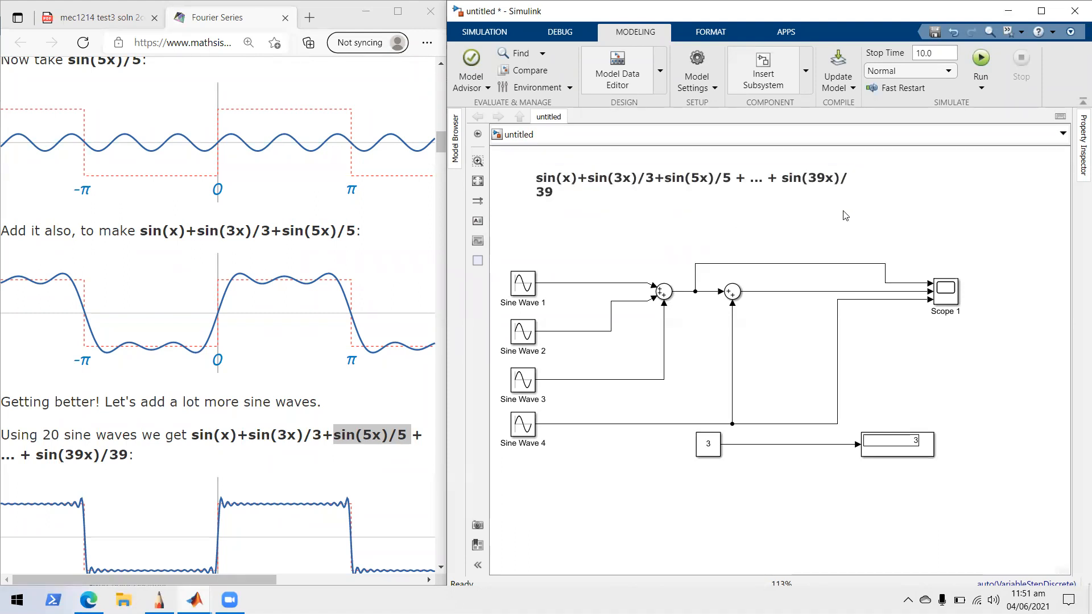
click(820, 177)
mouse_move(856, 177)
mouse_down()
mouse_move(884, 179)
mouse_move(878, 199)
mouse_move(899, 200)
mouse_up()
click(866, 205)
click(1041, 11)
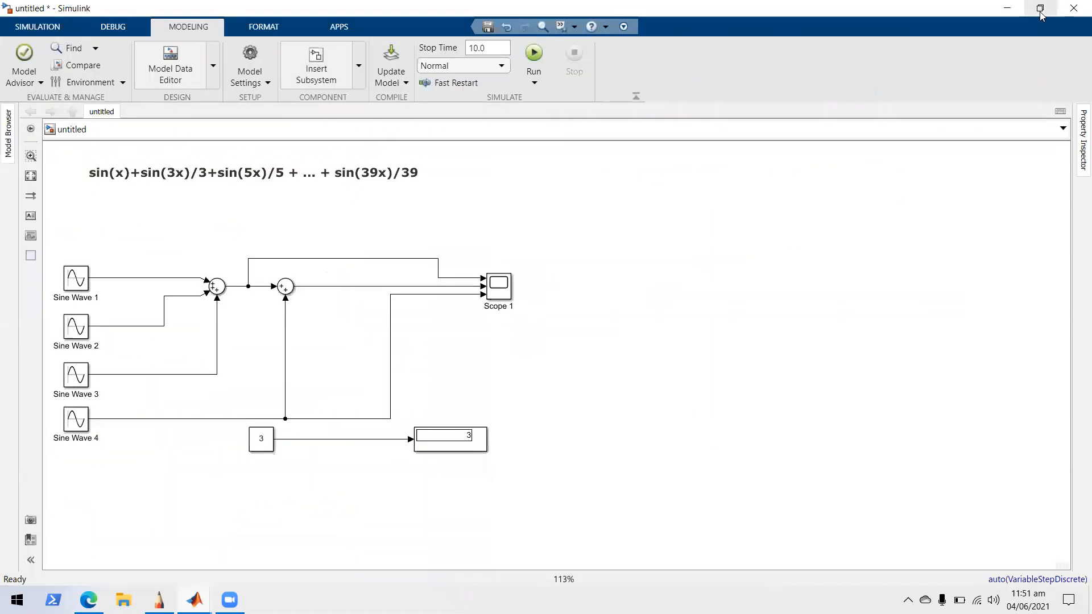
click(30, 177)
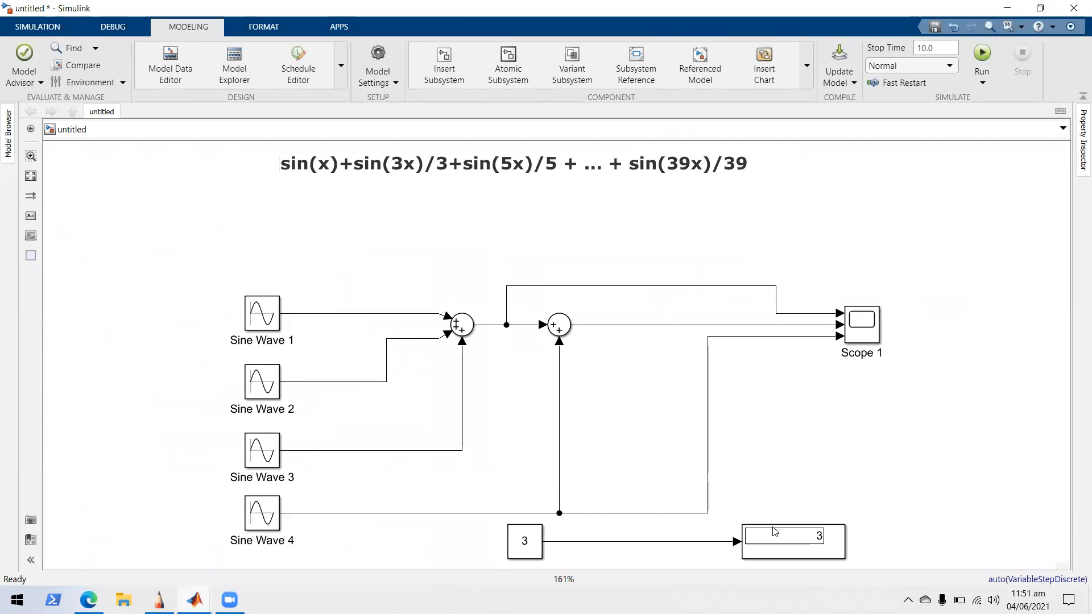
- Delete the Constant and Display blocks below the sine wave circuit
click(782, 544)
drag(914, 551, 492, 535)
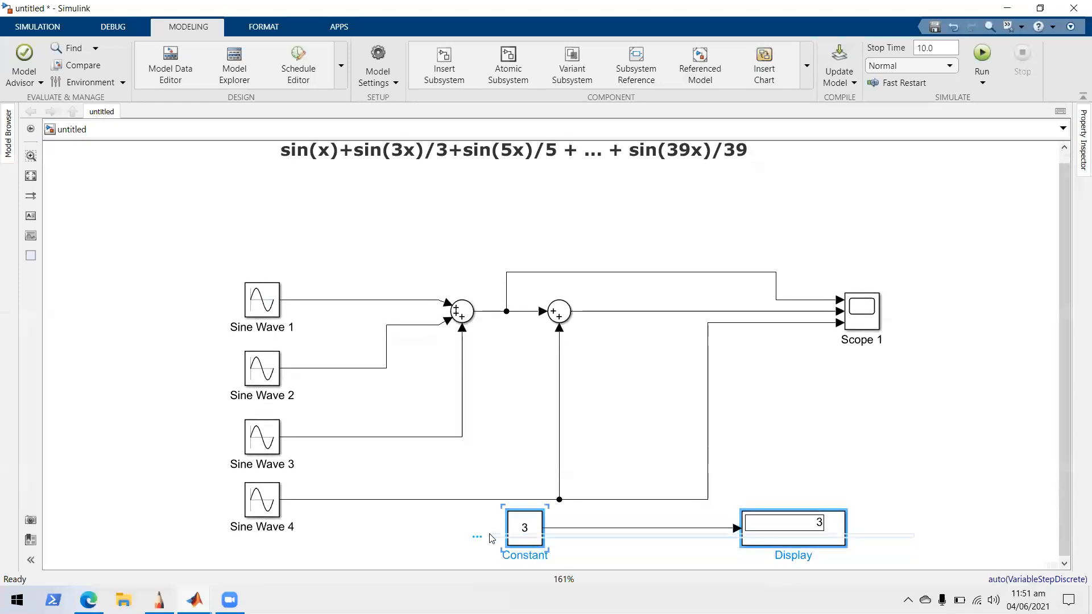
key(Delete)
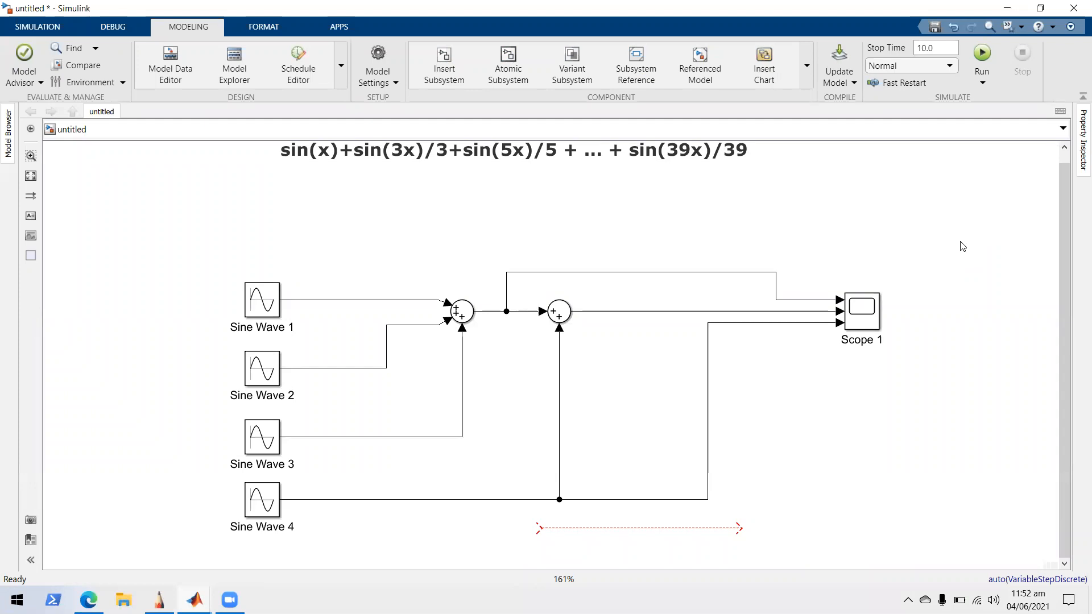
click(457, 314)
right_click(458, 314)
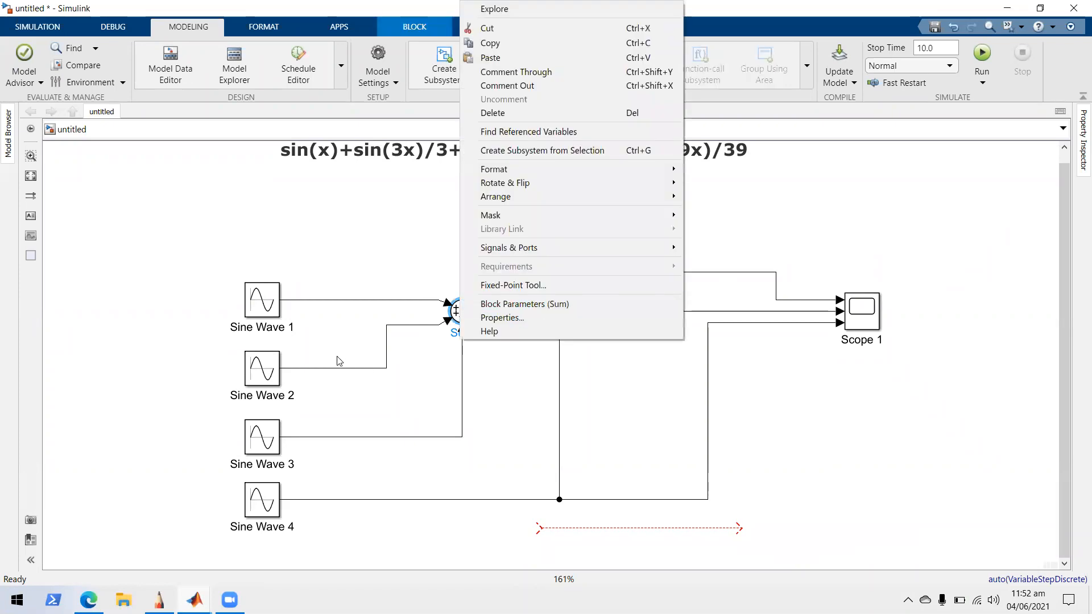
key(Delete)
right_click(390, 392)
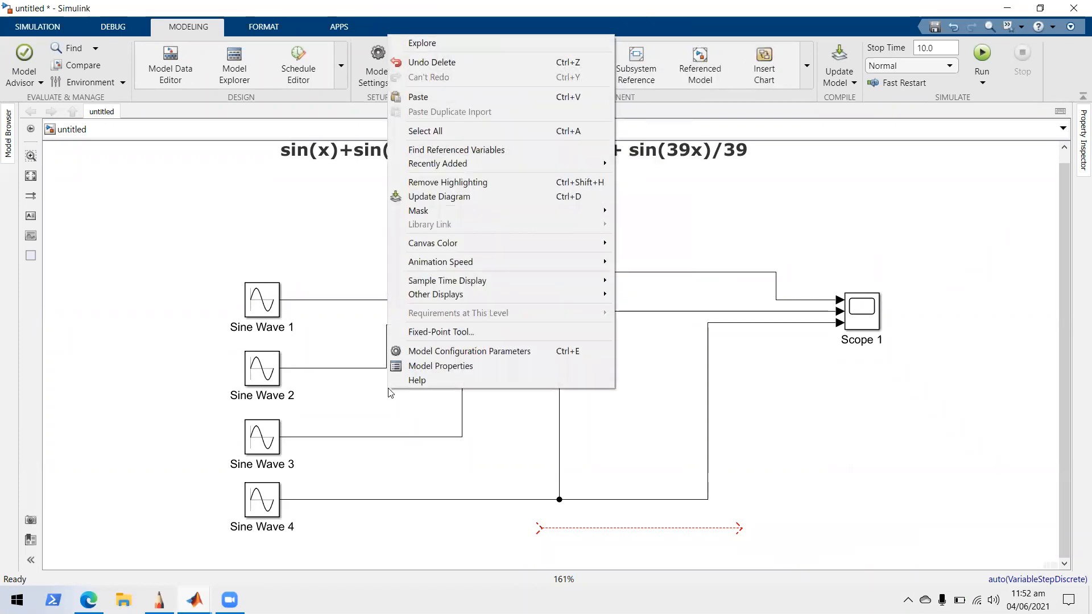
key(ctrl+z)
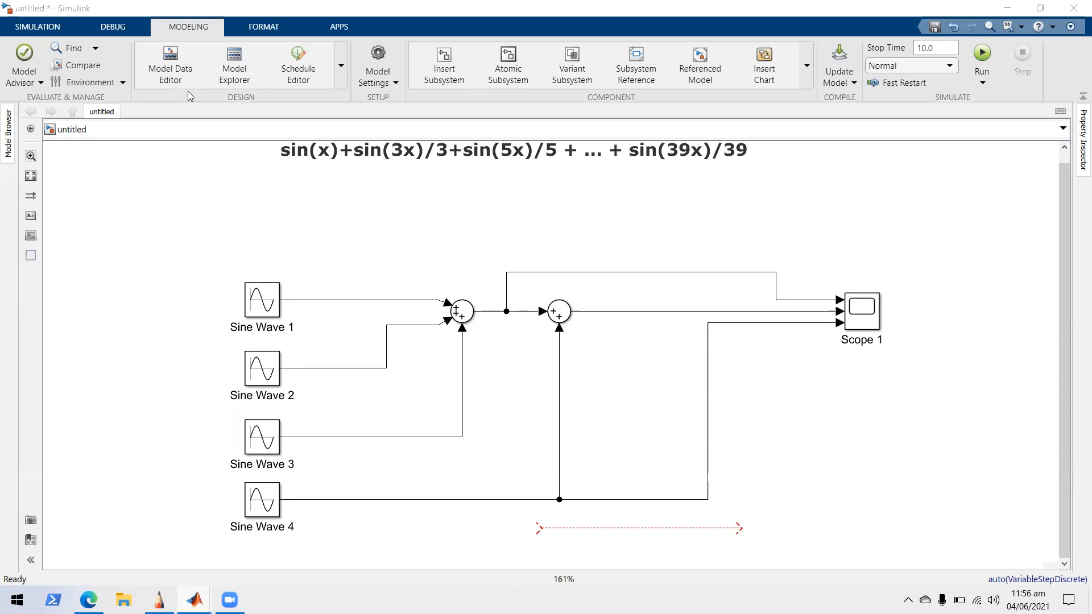
- Replace the end of the formula annotation so it reads sin(x)+sin(3x)/3+sin(5x)/5 + sin
click(680, 174)
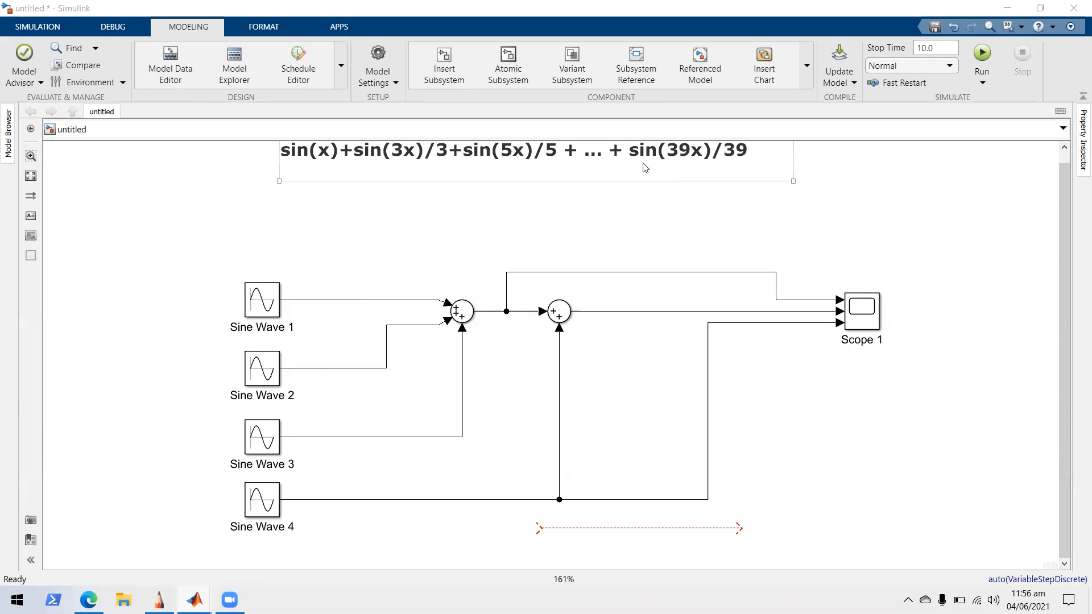
double_click(596, 154)
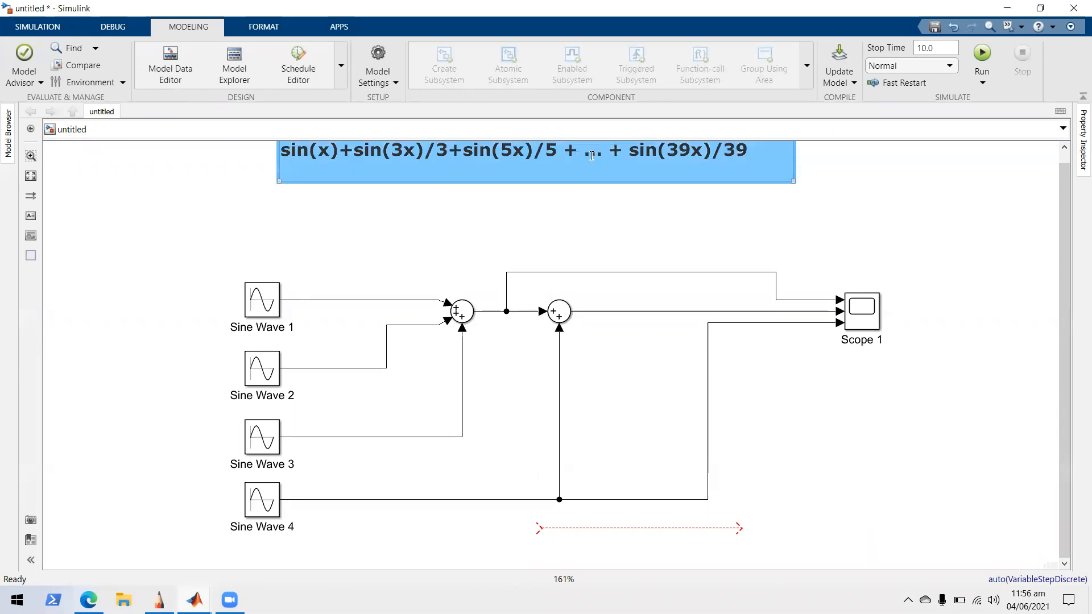
click(592, 156)
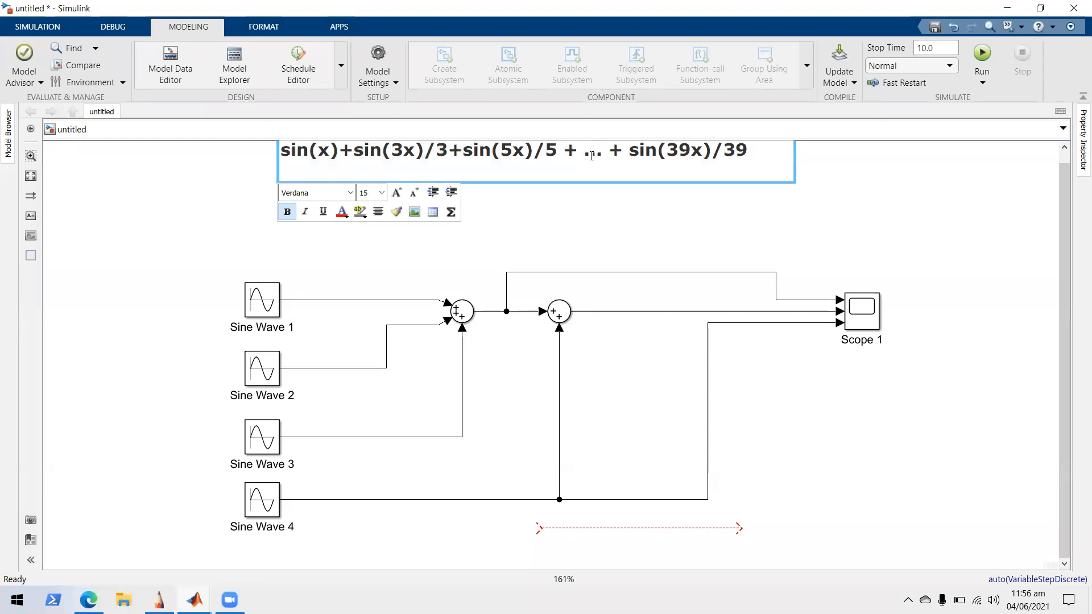
drag(602, 153, 586, 153)
click(750, 150)
drag(750, 150, 585, 157)
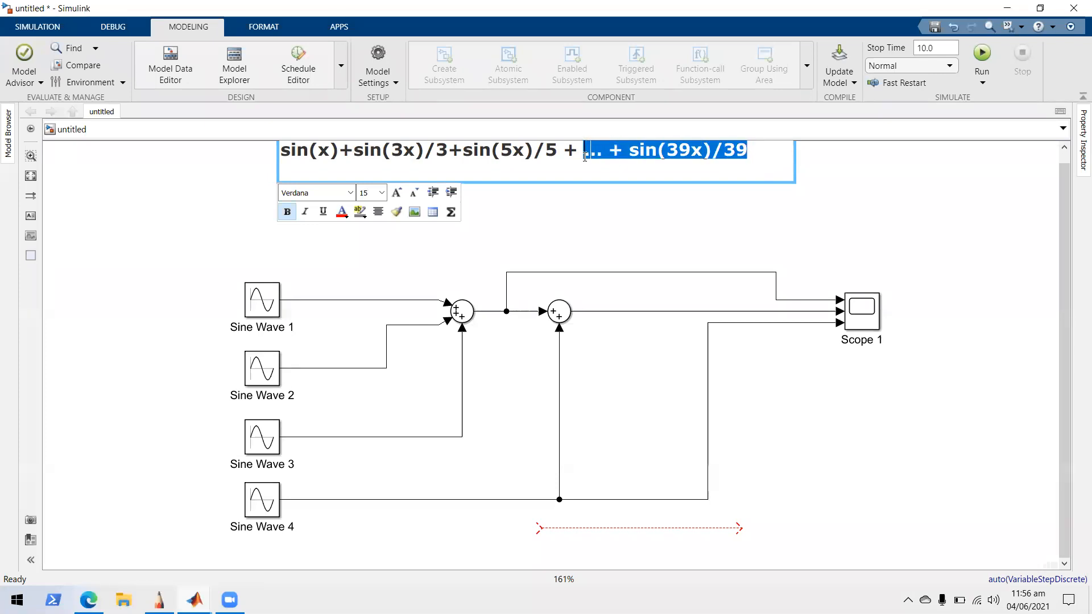
key(BackSpace)
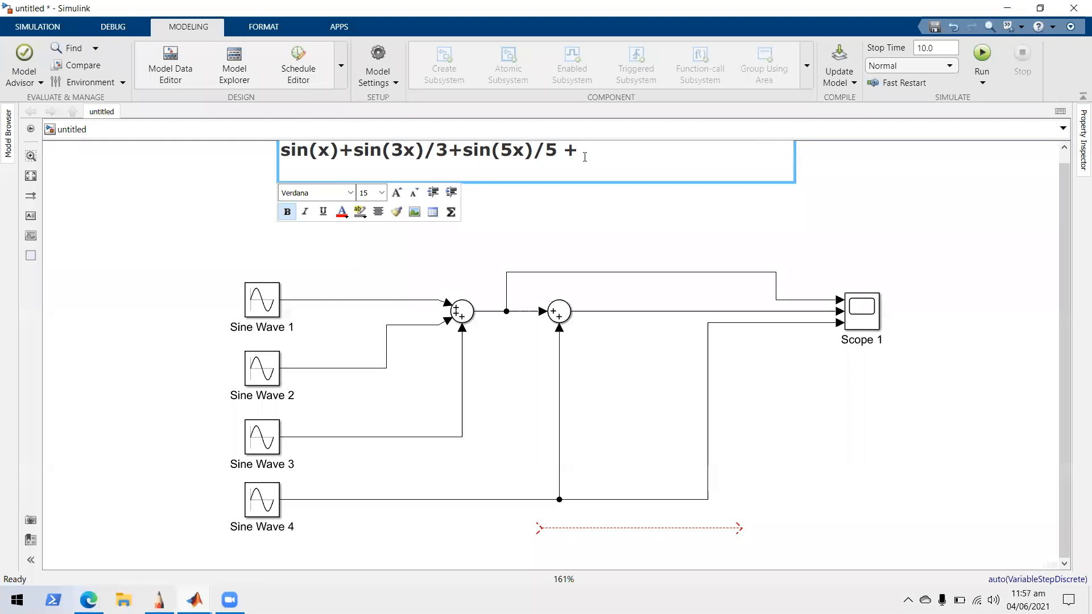
text(sin)
- Insert a Sum block in the empty canvas area above the summing blocks, and delete it again
double_click(478, 223)
text(sum)
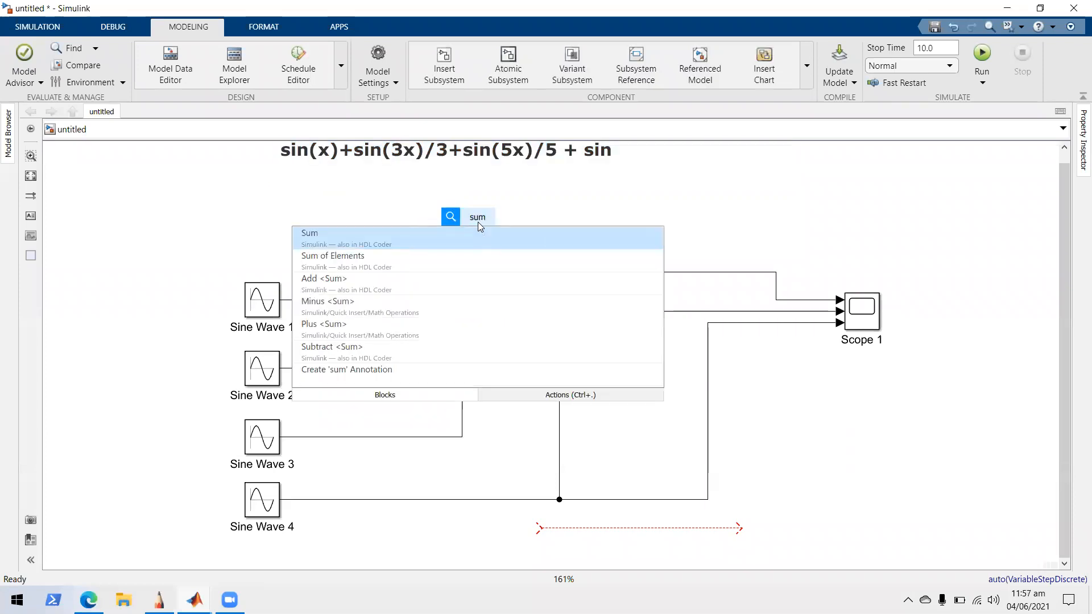
click(468, 240)
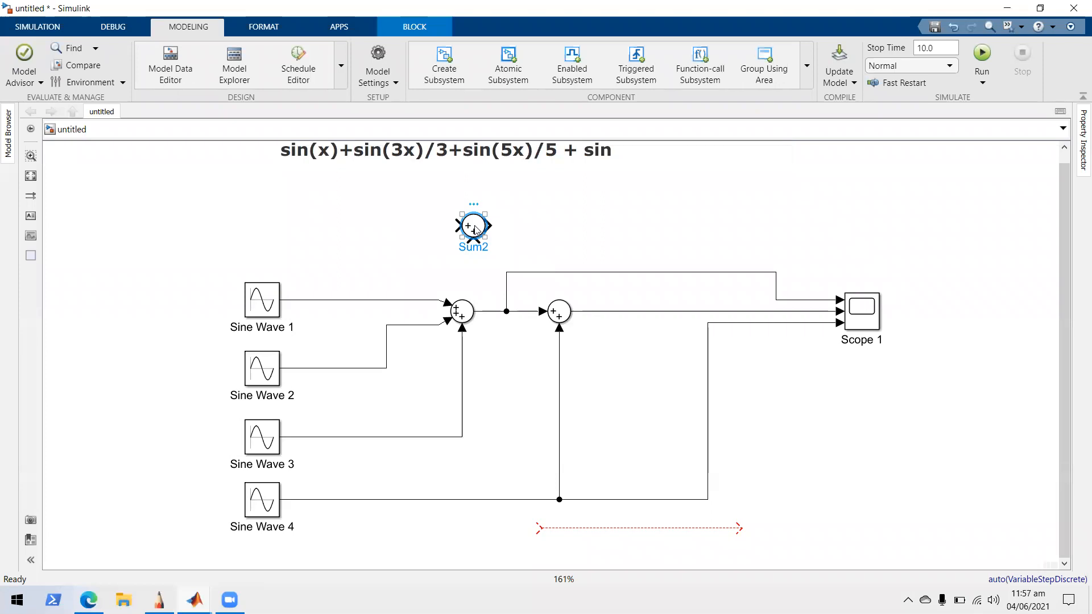
key(Delete)
- Delete the signal line from Sine Wave 1 and reconnect the block to the first input of the first Sum block
click(391, 300)
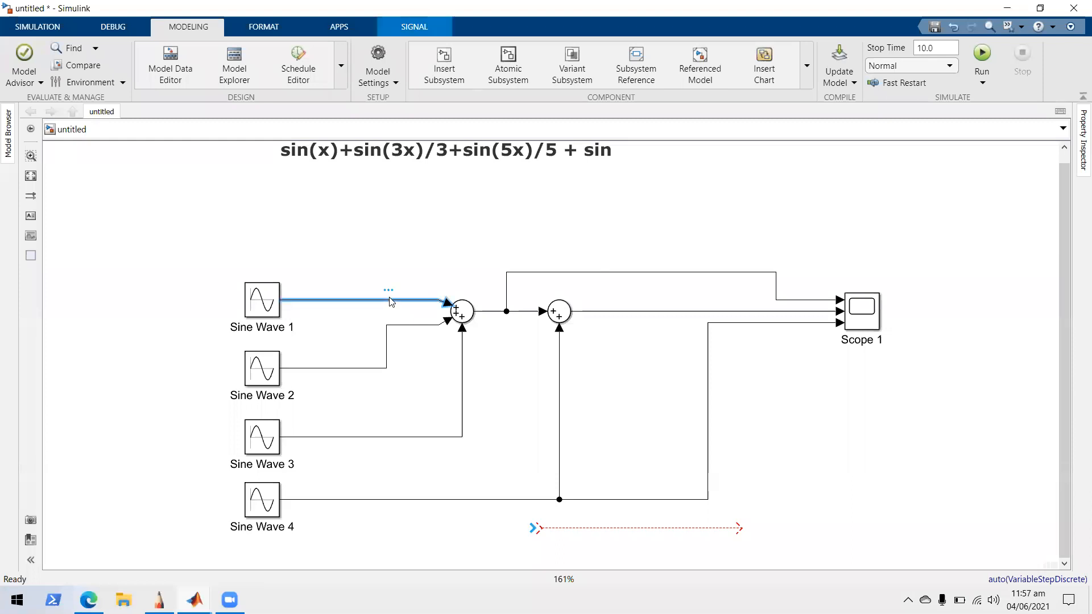
key(Delete)
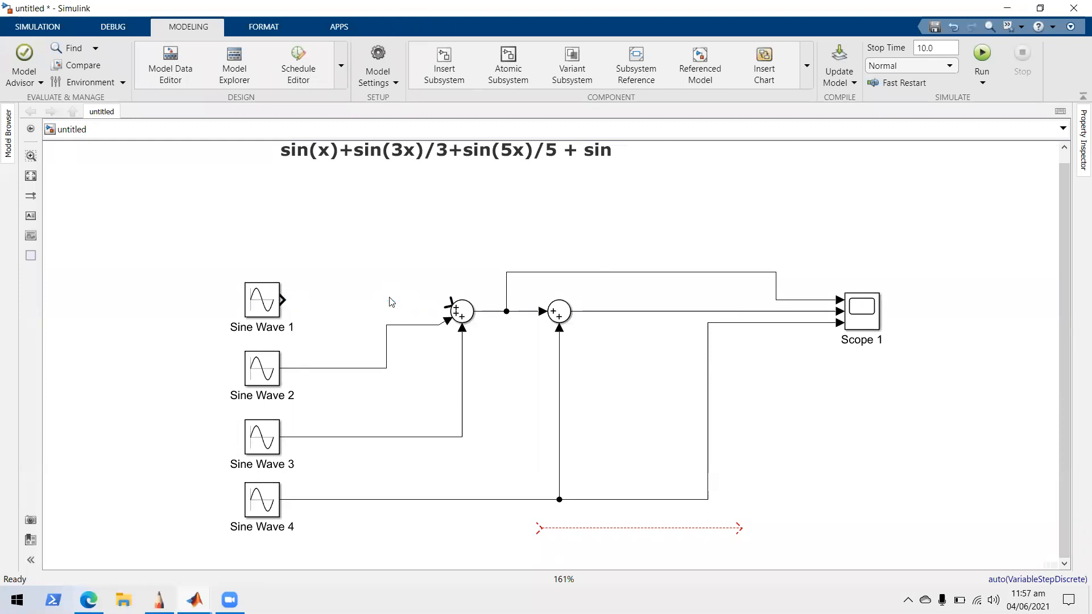
click(284, 300)
click(441, 301)
click(270, 295)
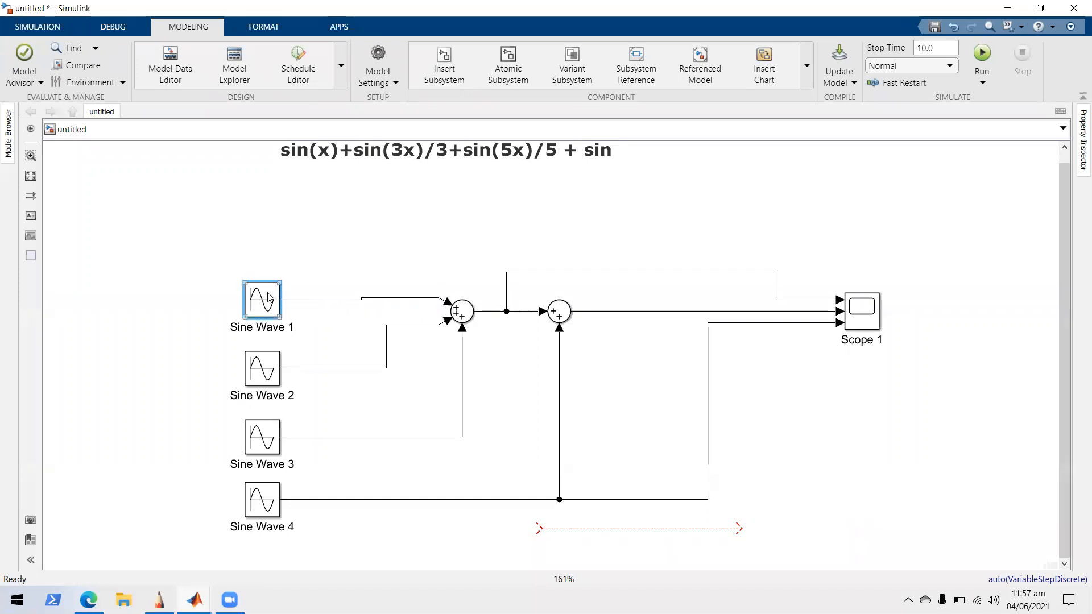
mouse_move(270, 295)
mouse_down()
mouse_move(267, 279)
mouse_move(260, 293)
mouse_up()
- Search for sine in the canvas quick block insertion and dismiss the suggestions without adding a block
double_click(373, 206)
key(Escape)
double_click(374, 206)
text(sine)
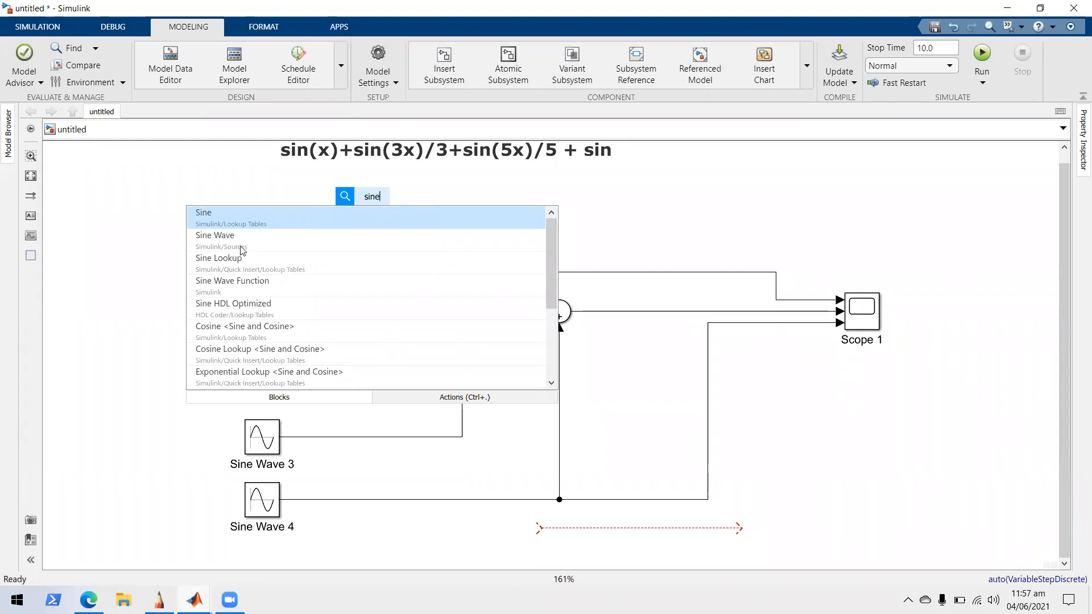
click(117, 245)
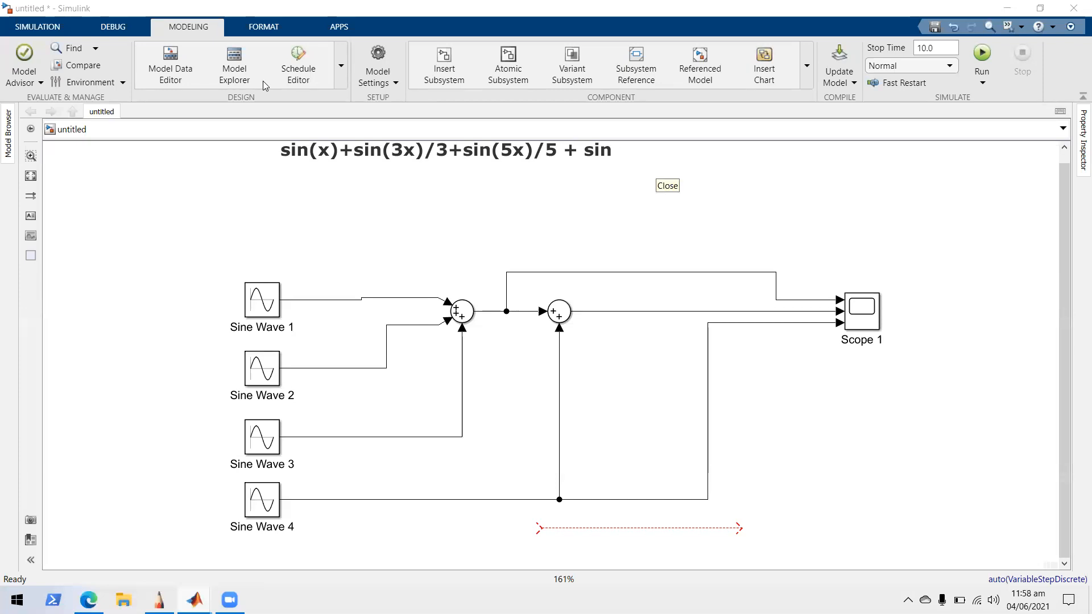
mouse_move(188, 594)
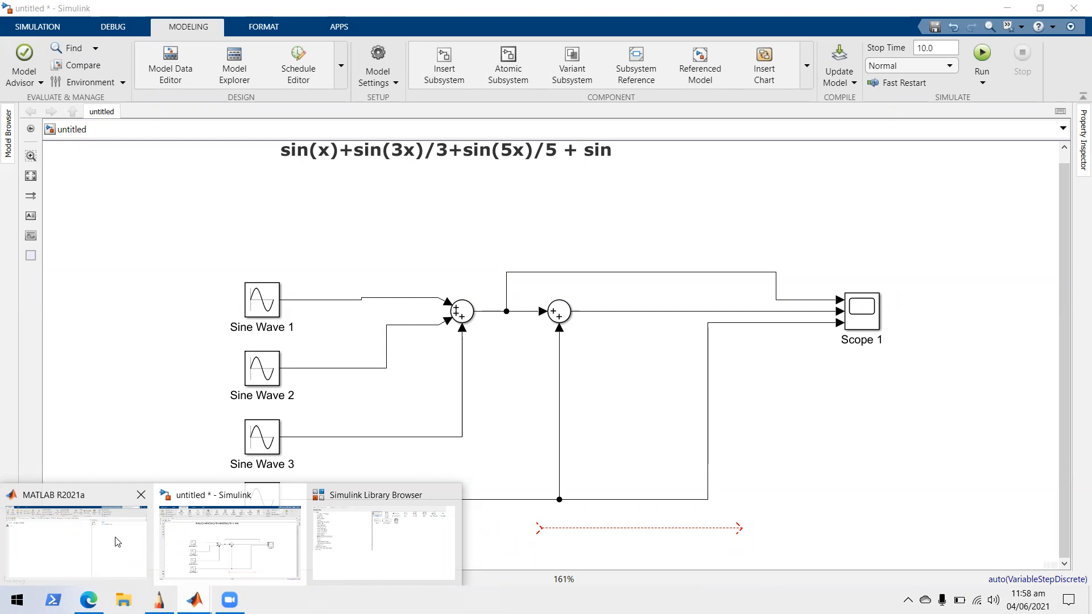
click(530, 174)
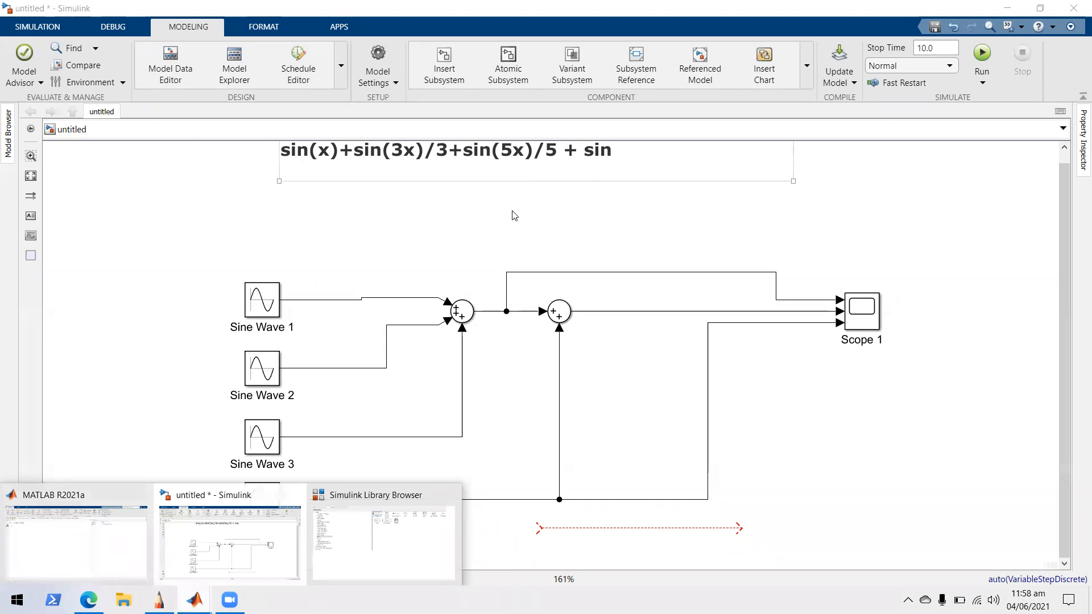
- Make two copies of Sine Wave 1 stacked above the original, and delete both copies
drag(264, 298, 268, 178)
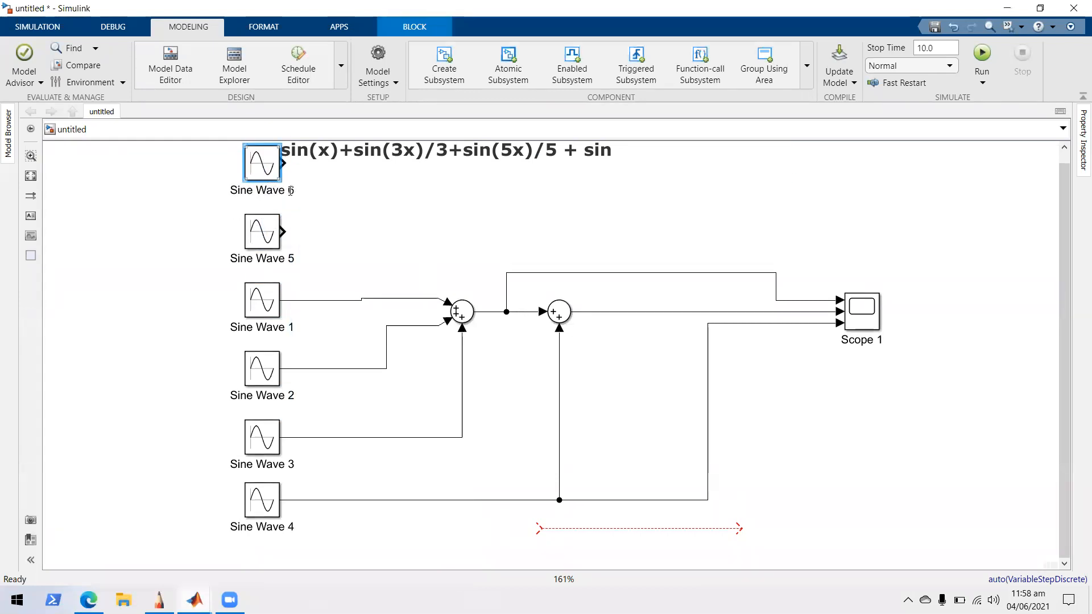
drag(292, 194, 291, 191)
key(Delete)
click(272, 231)
key(Delete)
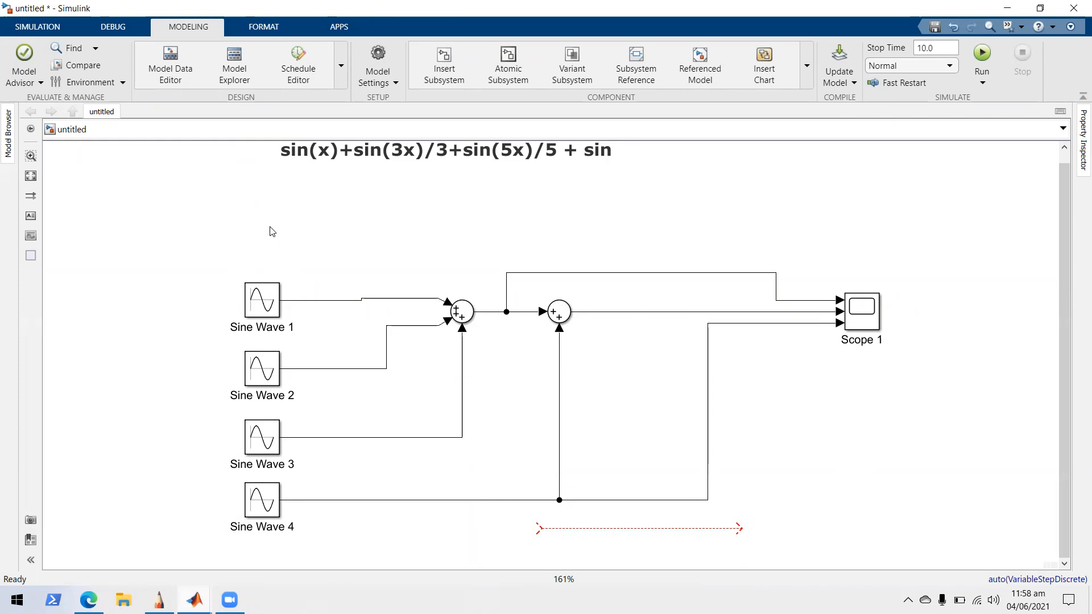
- Insert a Sine lookup table block above Sine Wave 1, and delete it again
double_click(271, 227)
text(sine)
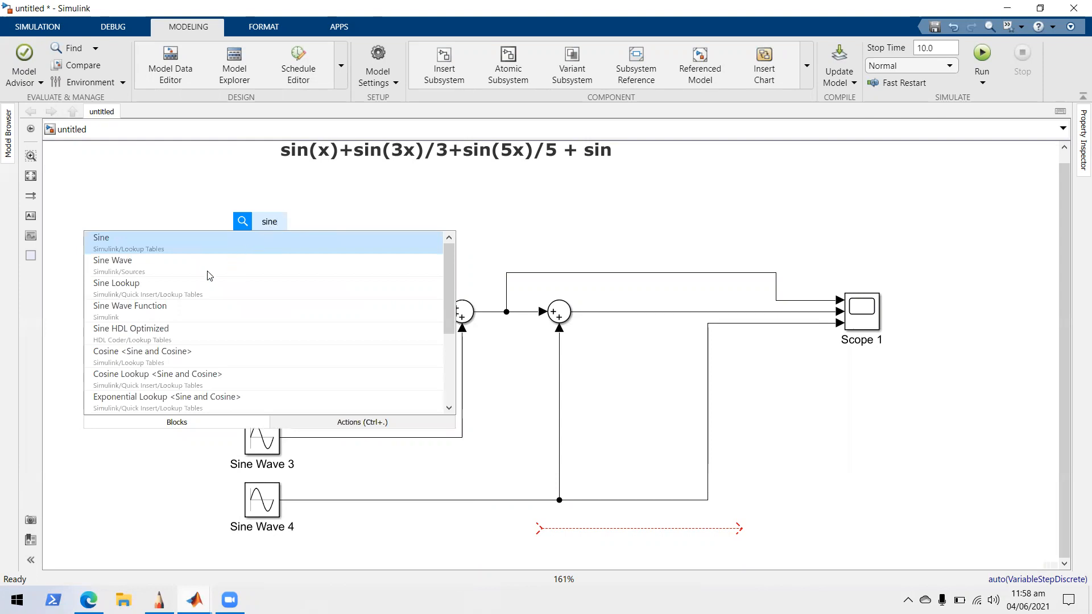
click(180, 235)
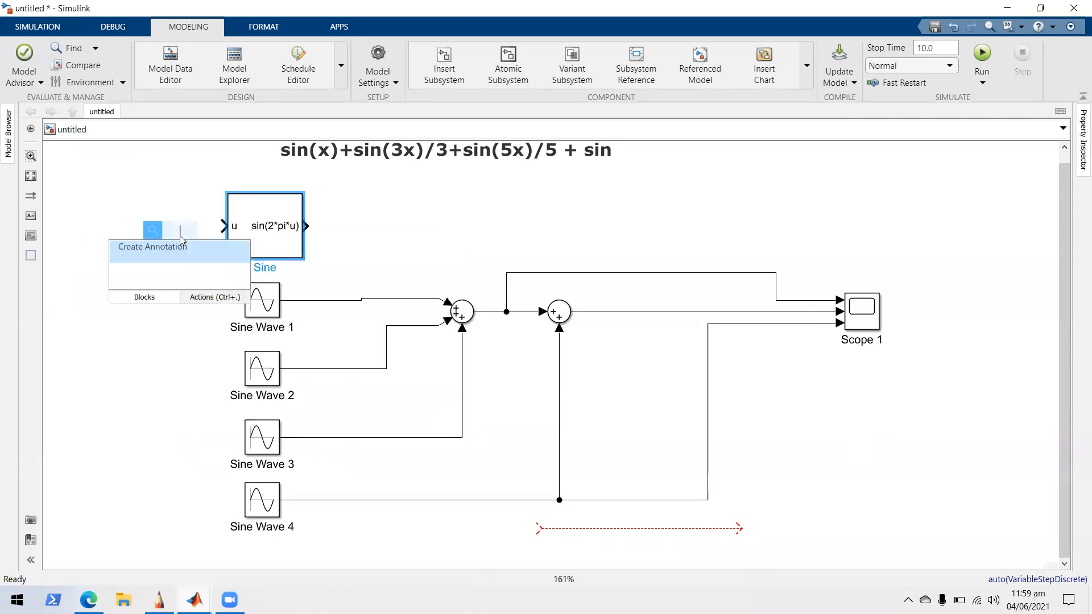
key(Delete)
- Search the canvas quick block insertion for sine twice to review the suggested blocks, dismissing the suggestions each time
double_click(274, 219)
text(s)
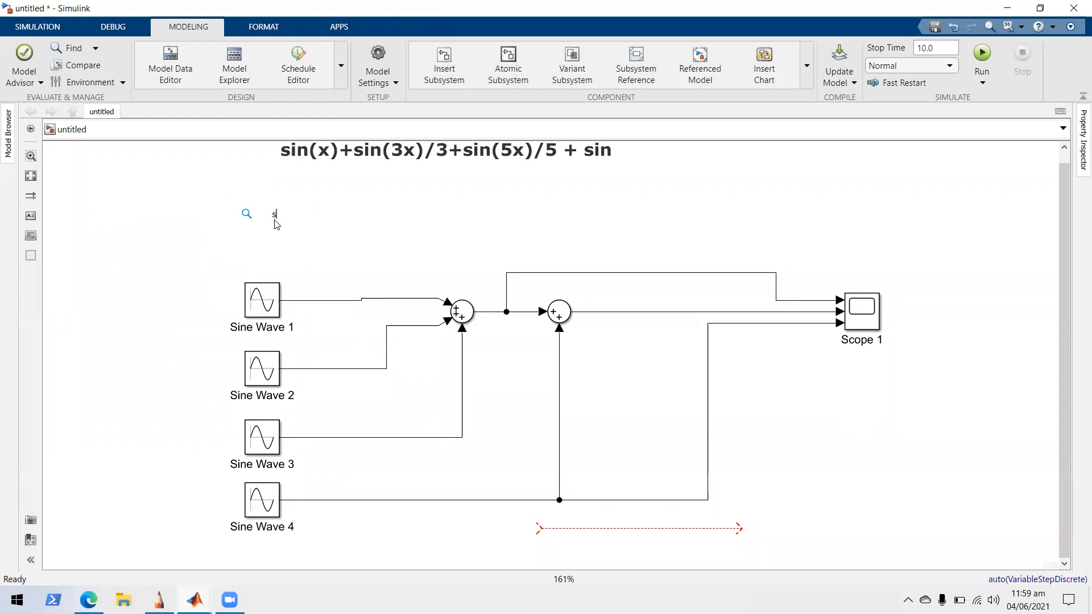
text(ine)
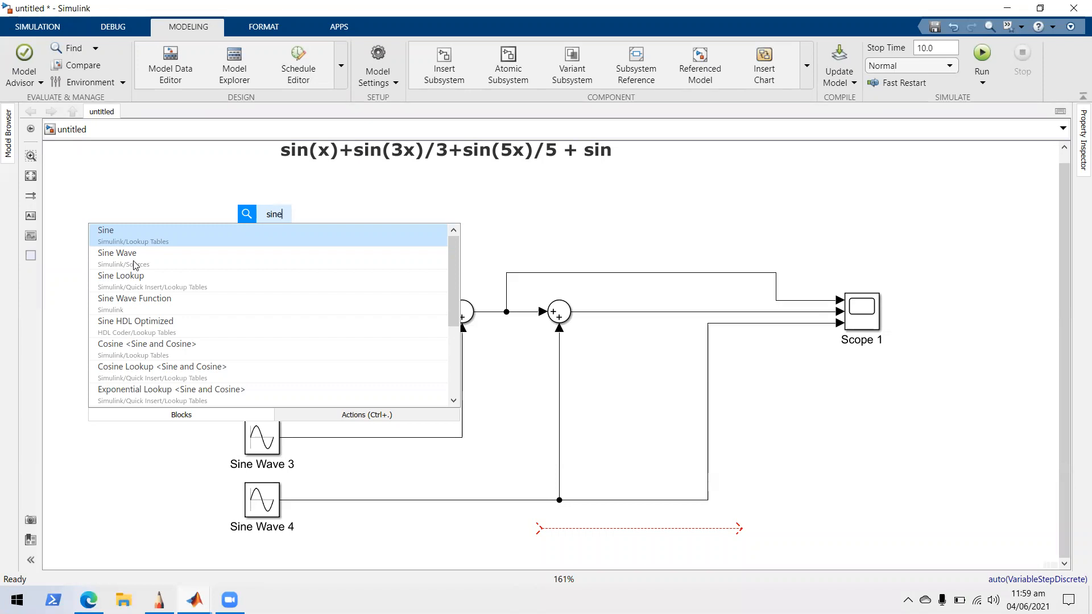
click(157, 134)
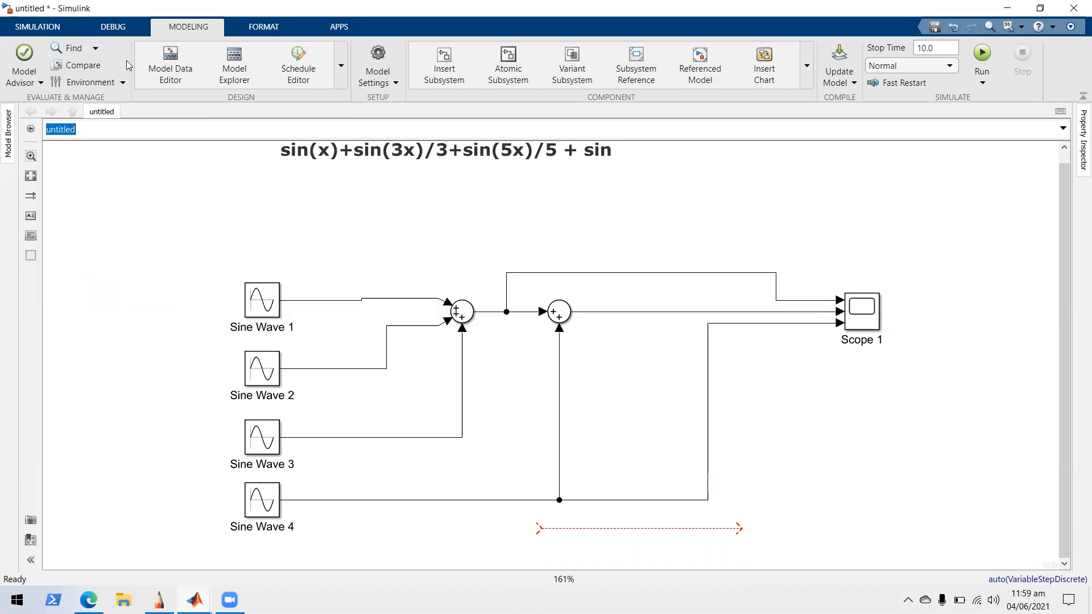
click(33, 23)
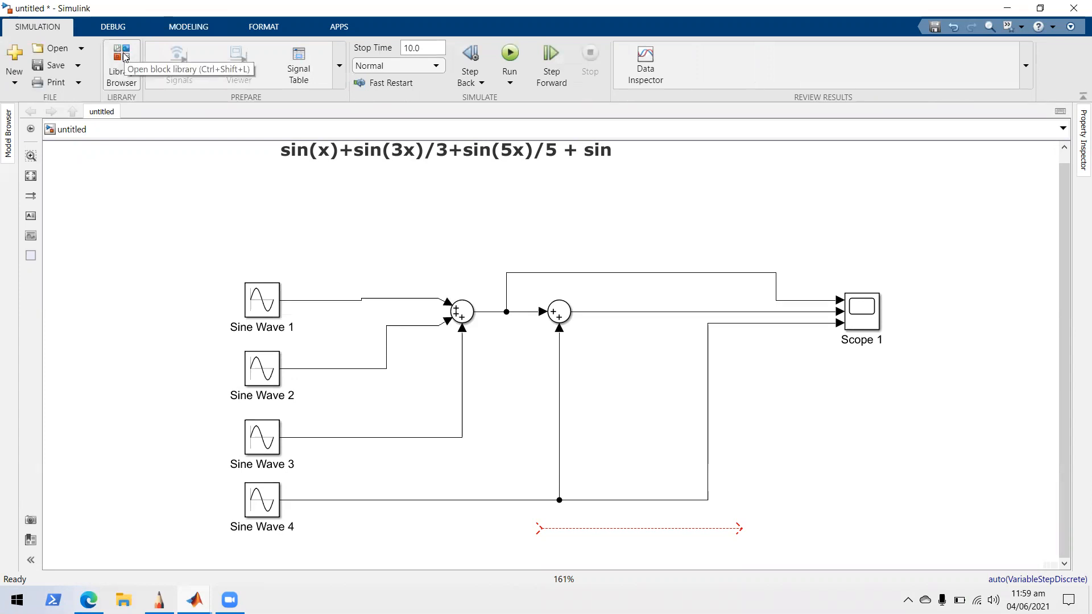
double_click(188, 172)
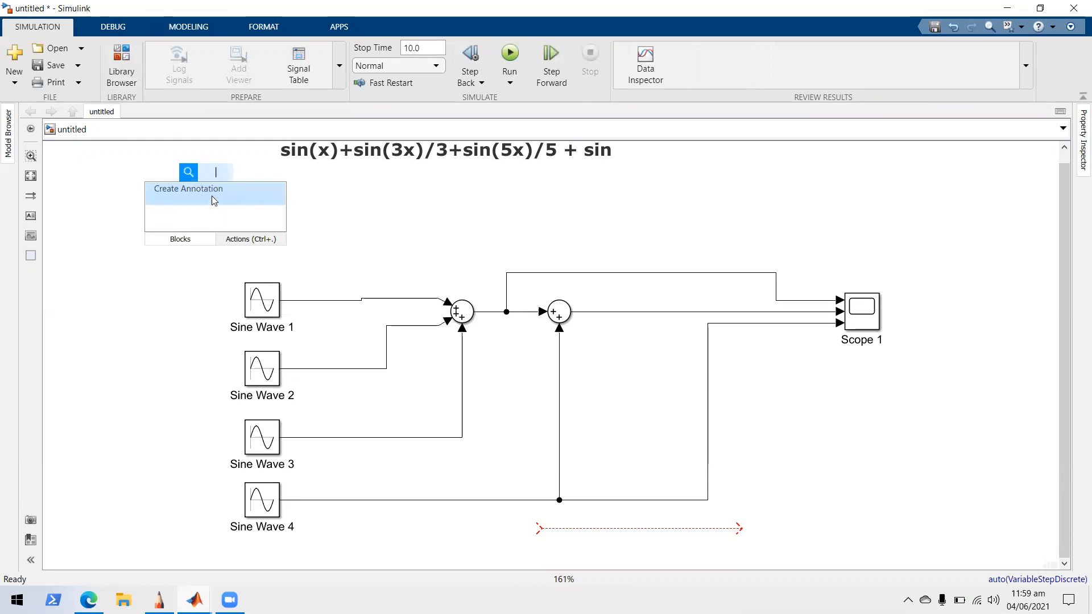
text(sine)
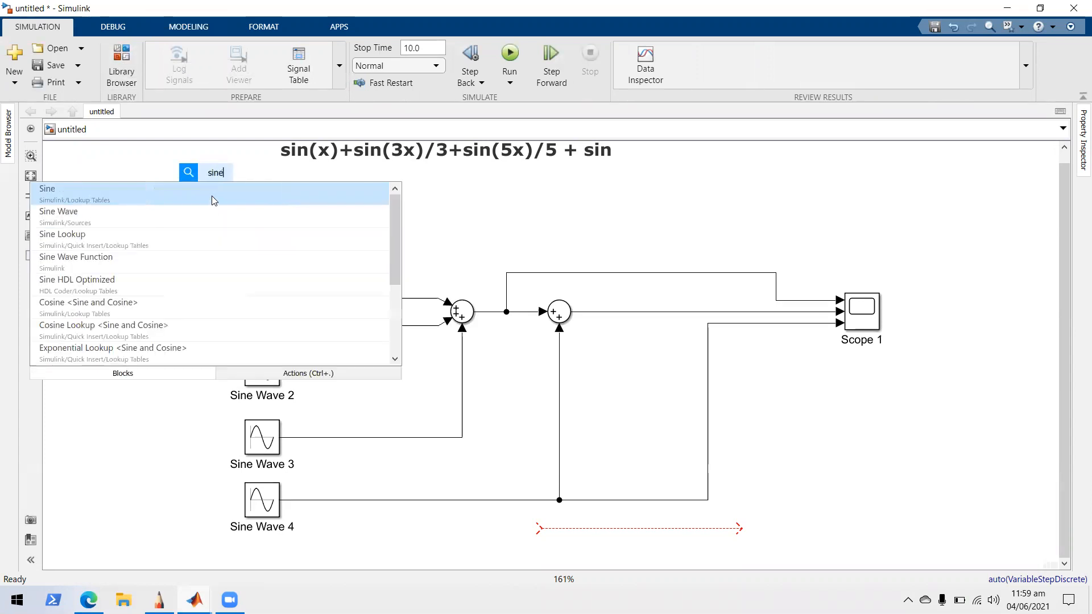
click(130, 145)
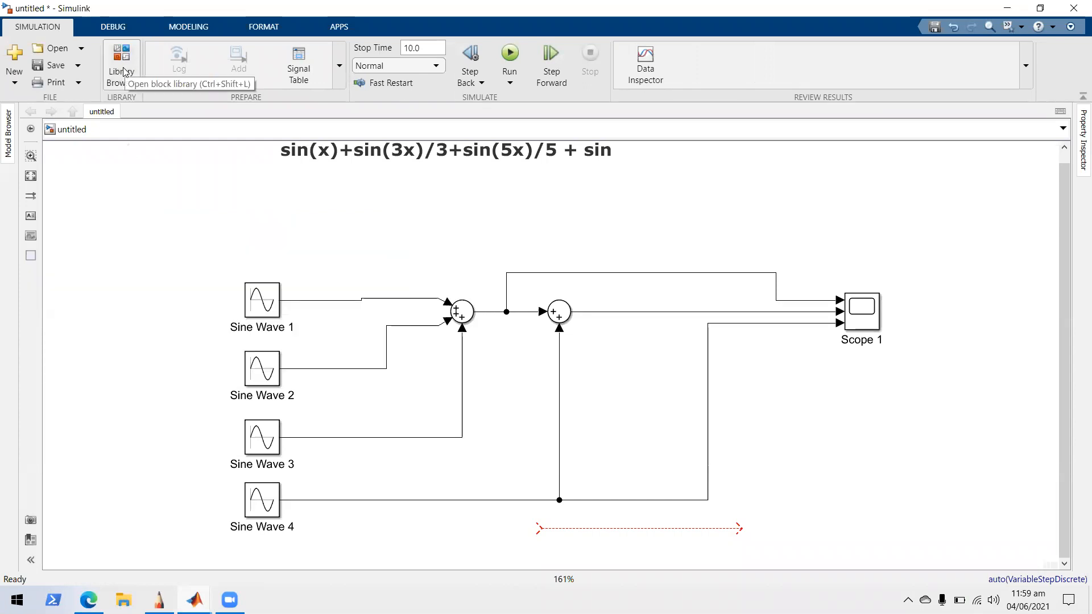
- Open the Library Browser, view the Sources library containing the Sine Wave block, and close the browser
click(119, 66)
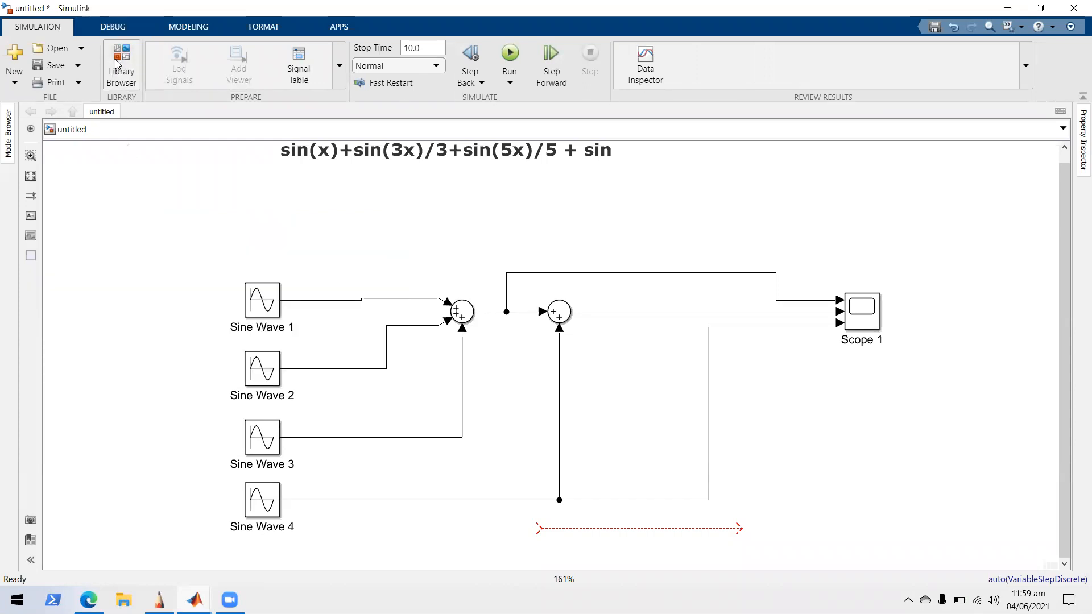
double_click(244, 265)
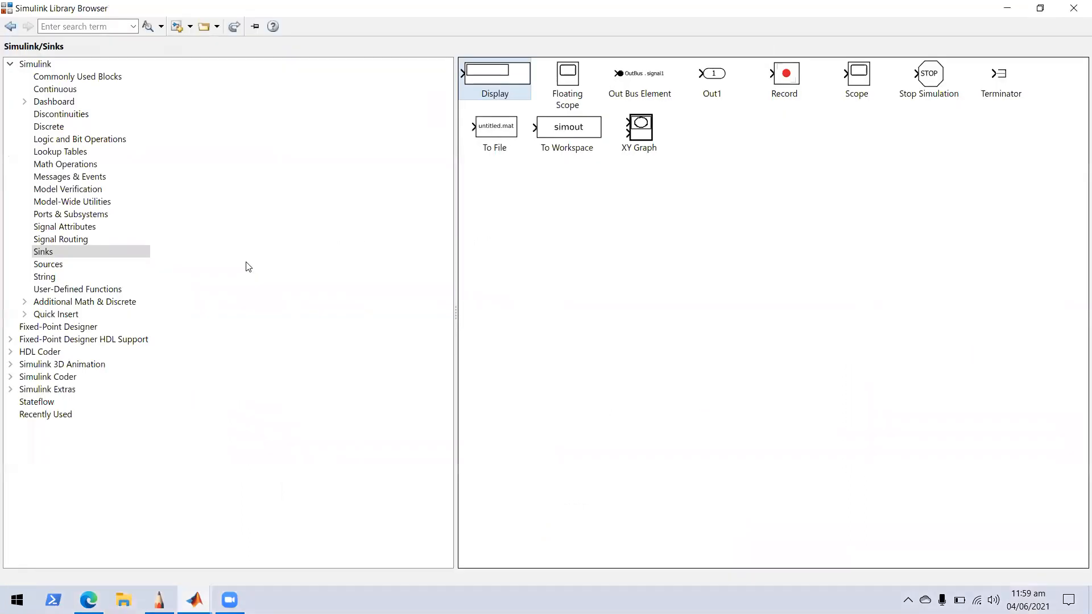
double_click(854, 11)
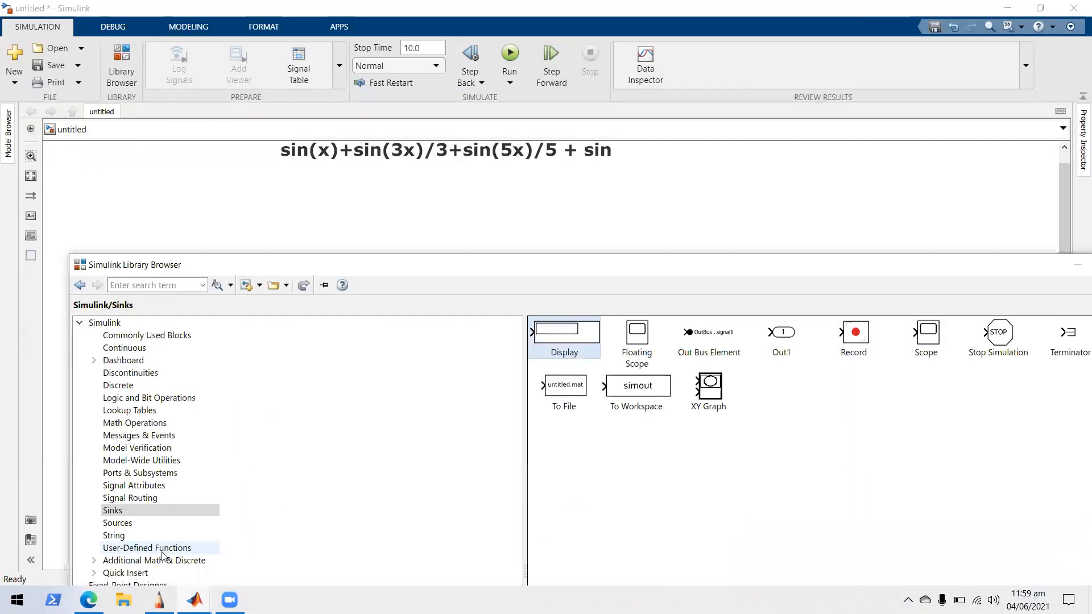
click(127, 522)
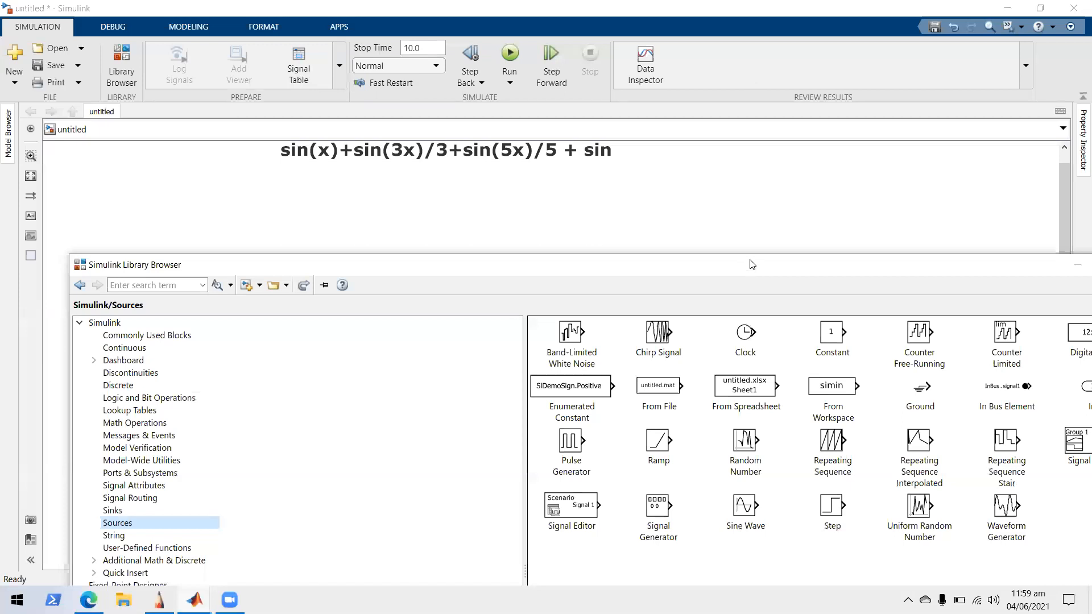
drag(751, 264, 843, 129)
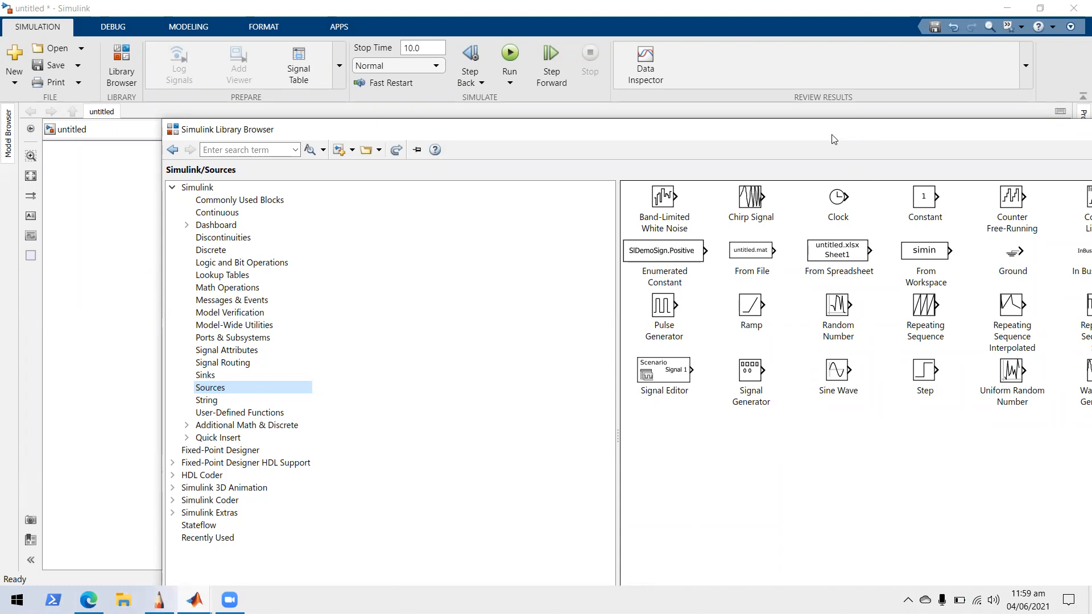
drag(835, 139, 597, 317)
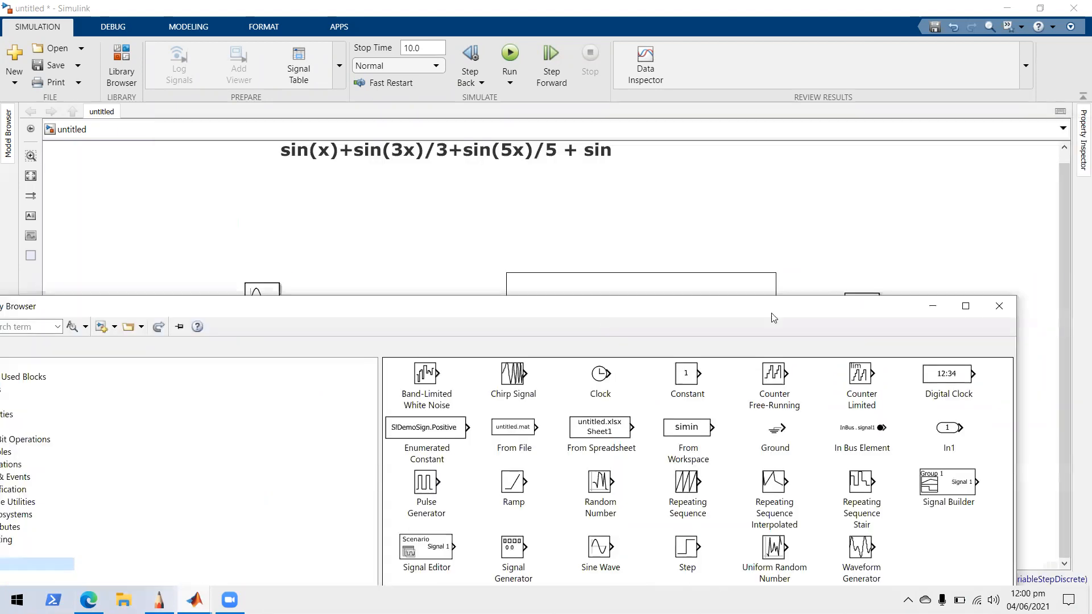
click(1001, 307)
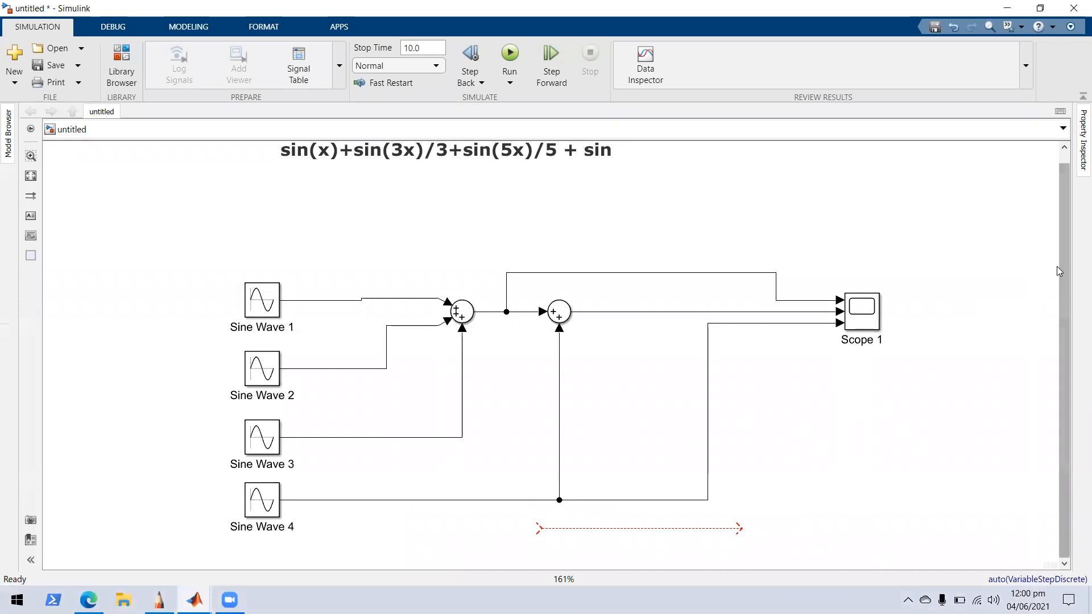
- Extend the formula annotation above the model with the (7x)/7 argument and divisor after the last sin
drag(1052, 219, 1069, 354)
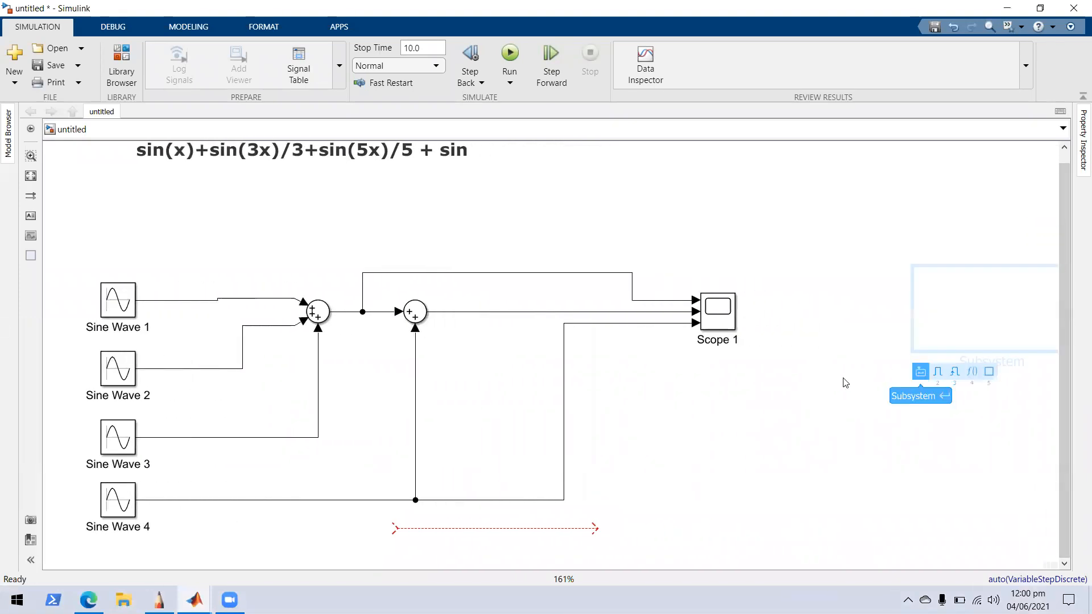
click(30, 176)
click(613, 166)
click(614, 166)
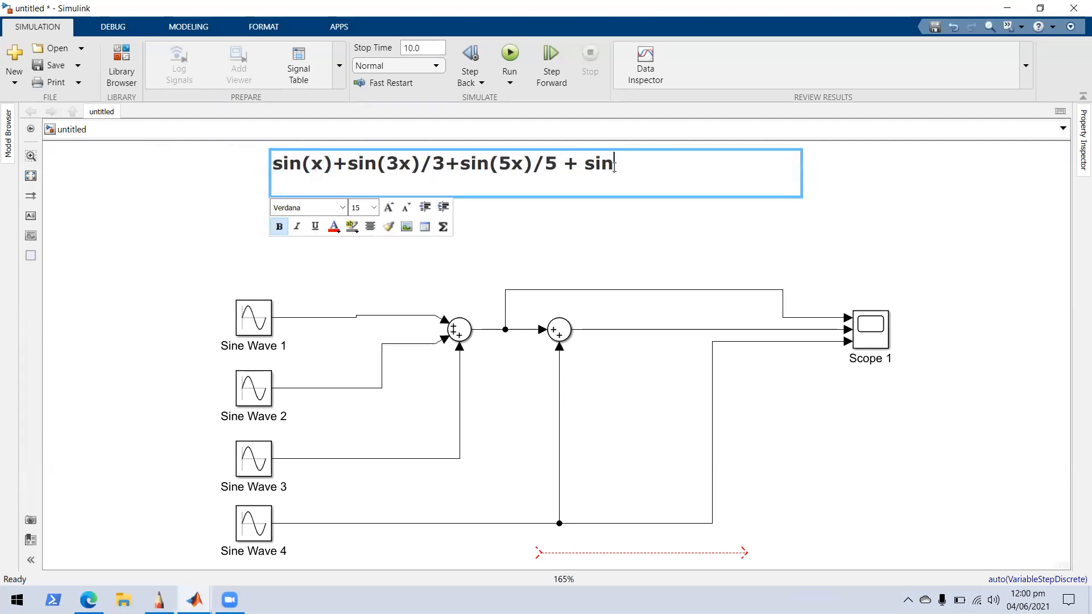
text(())
text(7x)/7+)
key(Left)
- Append the term + sin(9x)/9 to the end of the formula annotation
text(+ sine)
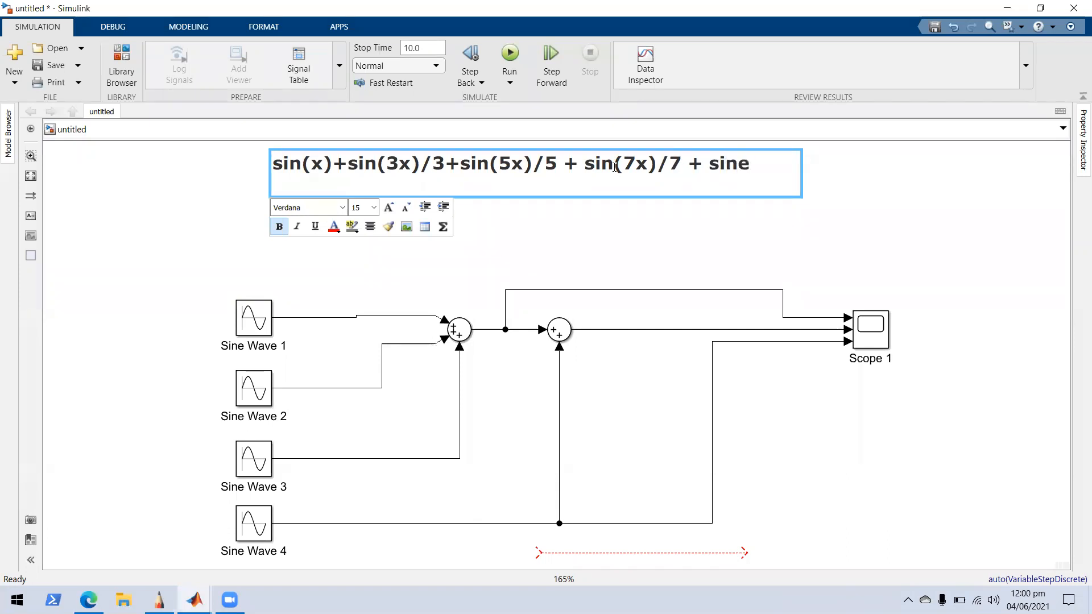
key(BackSpace)
text((x))
key(Left)
text(9x)
key(Right)
text(/9)
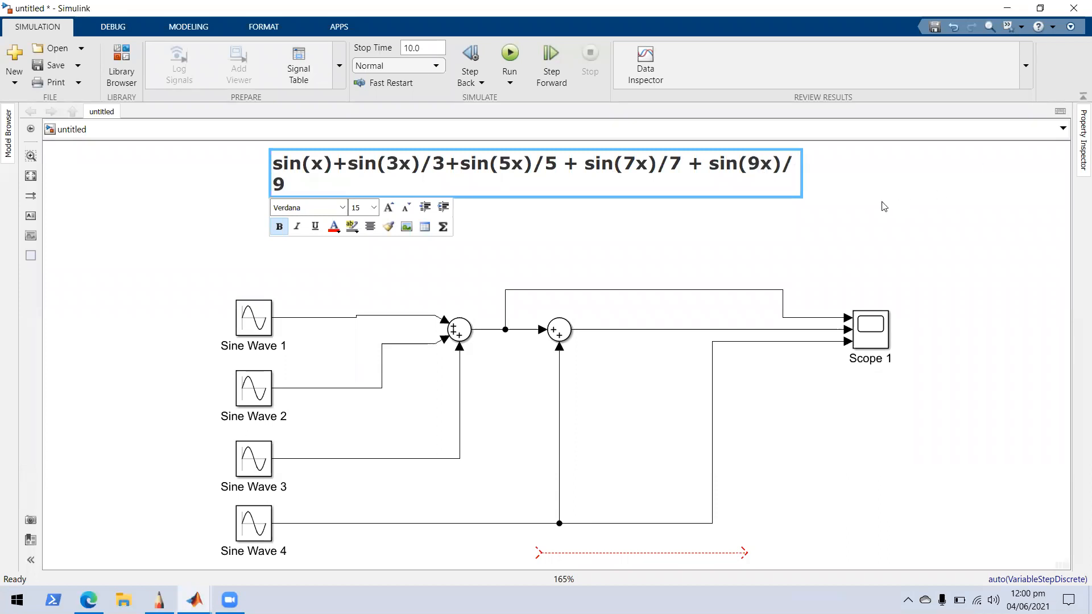
click(882, 202)
- Widen the formula annotation so the whole sum fits on one line, and shift it slightly up and to the left
click(781, 176)
drag(801, 195, 818, 189)
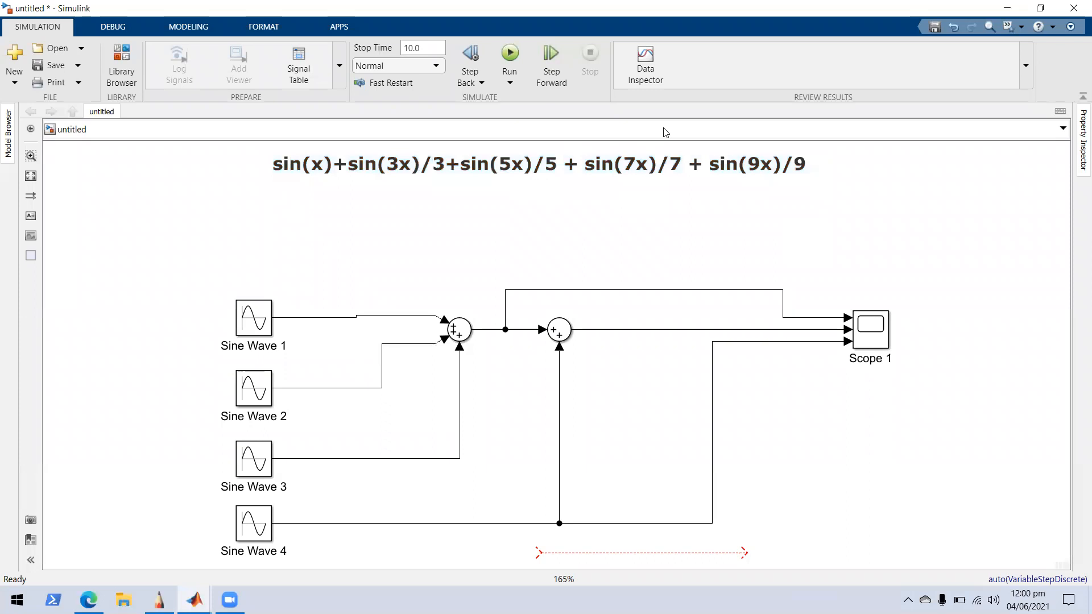
drag(689, 162, 685, 158)
click(684, 157)
double_click(683, 158)
click(684, 157)
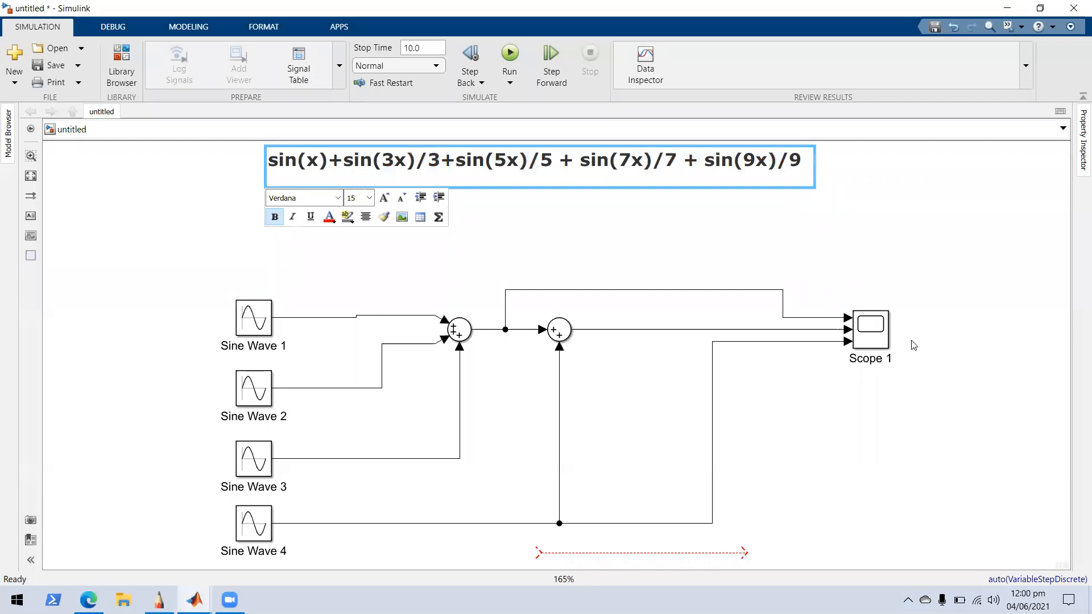
- Move Scope 1 slightly farther right, away from the sum blocks
mouse_move(888, 320)
mouse_down()
mouse_move(917, 310)
mouse_move(923, 332)
mouse_up()
mouse_move(260, 323)
mouse_down()
mouse_move(239, 322)
mouse_move(259, 322)
mouse_move(250, 326)
mouse_up()
click(910, 415)
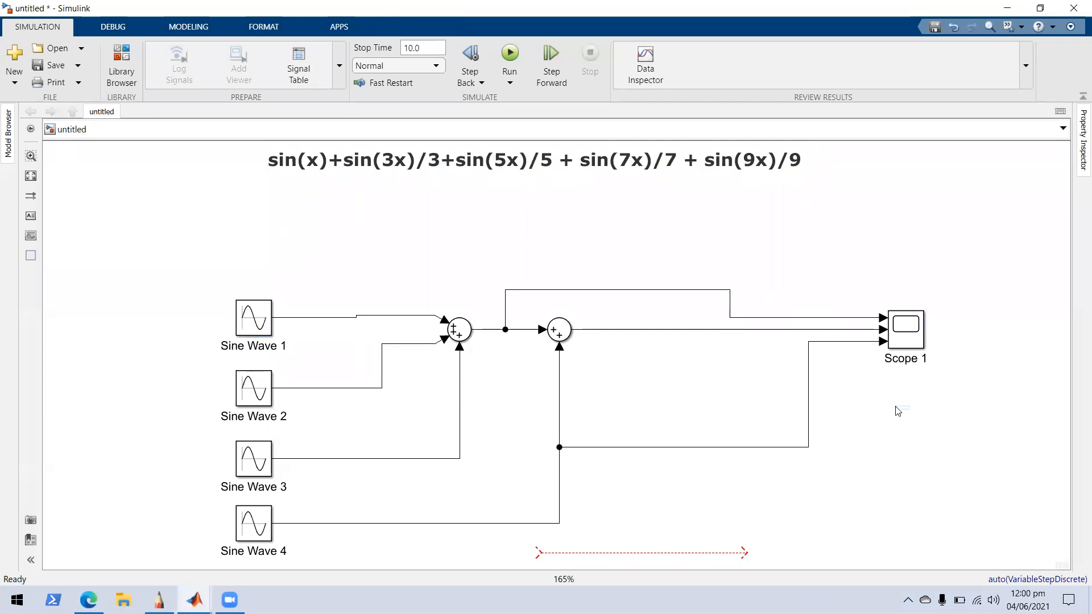
- Open Scope 1 to view the plotted waveforms
click(262, 320)
click(908, 335)
double_click(909, 335)
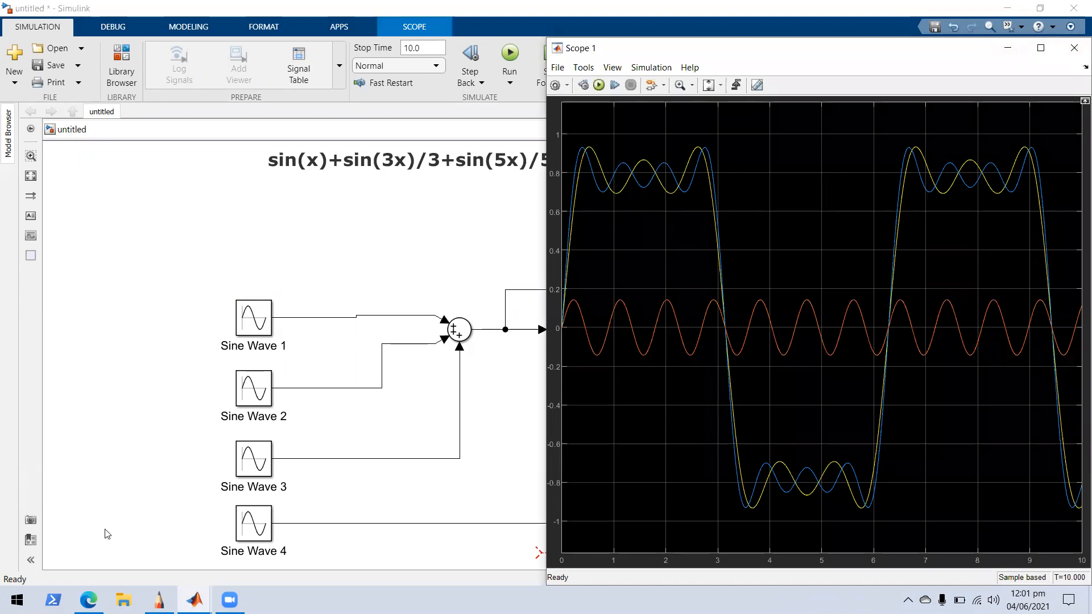
- Switch to the Fourier Series page in Edge, maximize it, and examine the plots and formulas for 20 and 100 sine waves
click(88, 599)
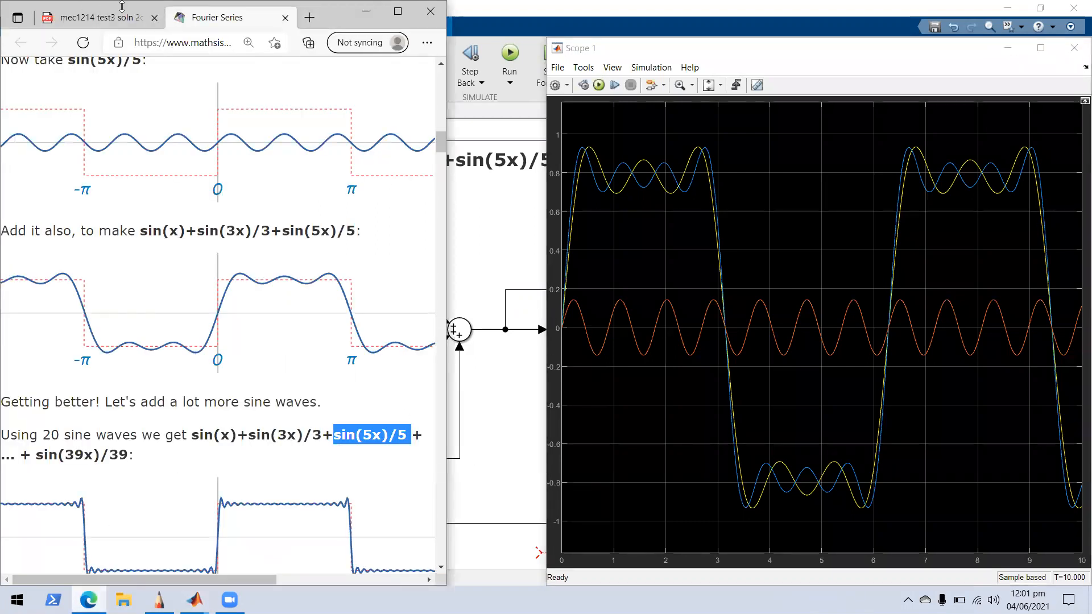
drag(122, 6, 117, 11)
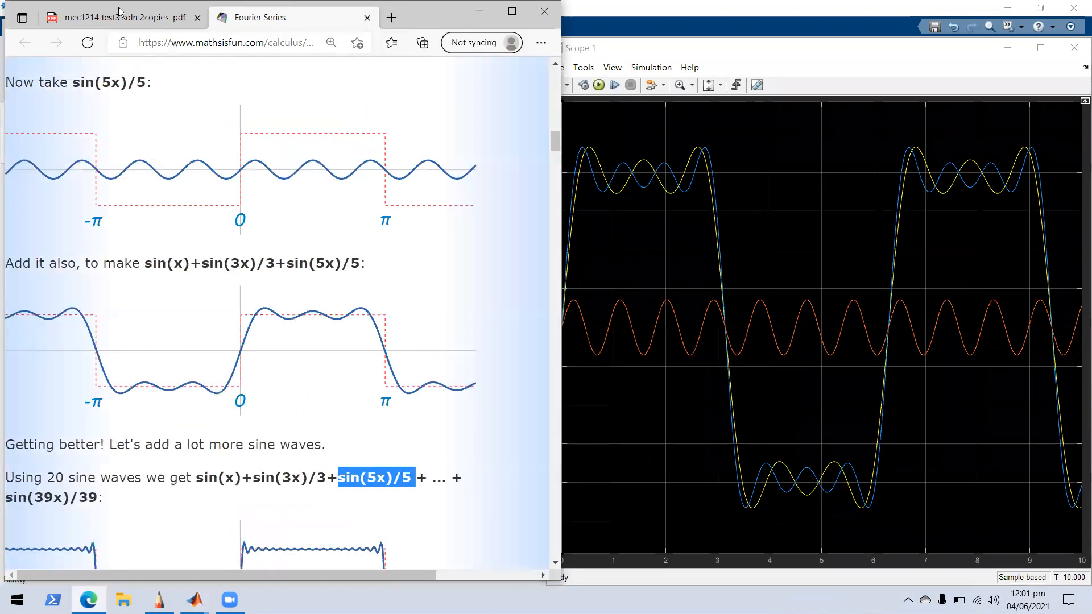
click(512, 11)
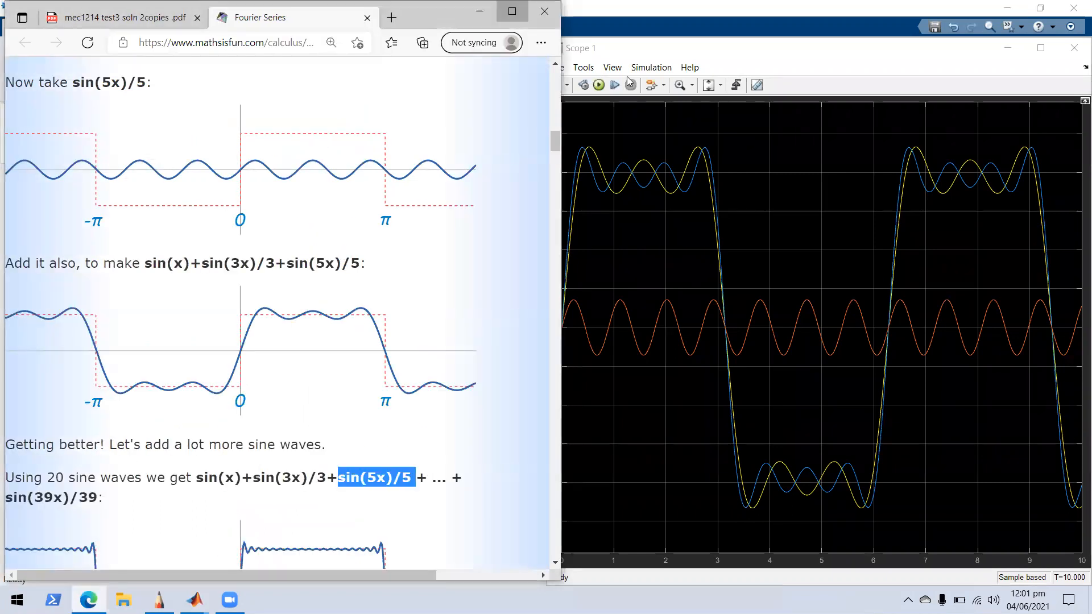
click(911, 327)
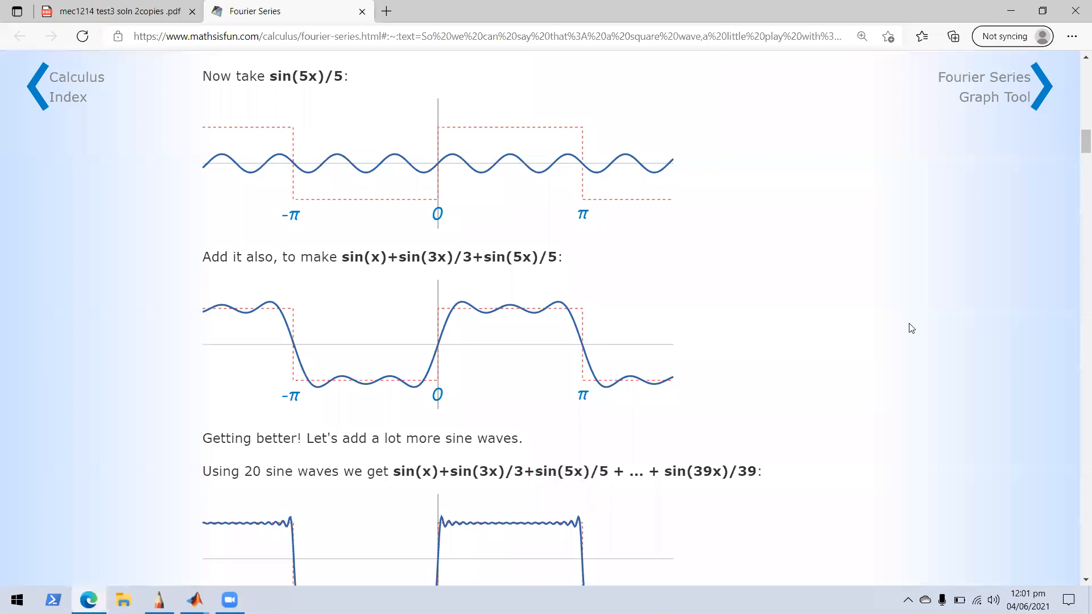
scroll(912, 328, down, 3)
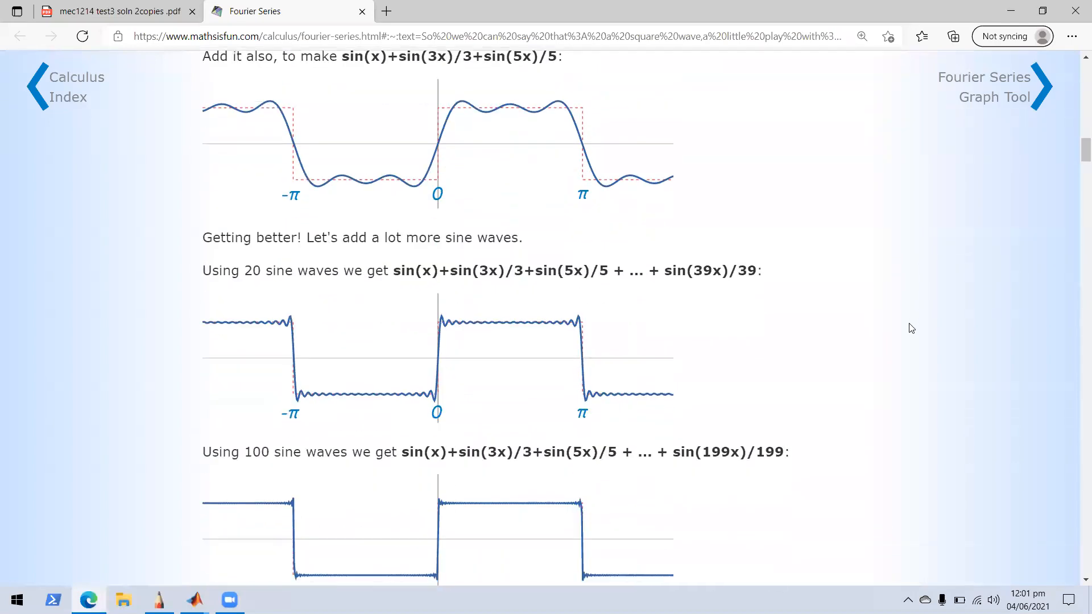
scroll(912, 328, up, 2)
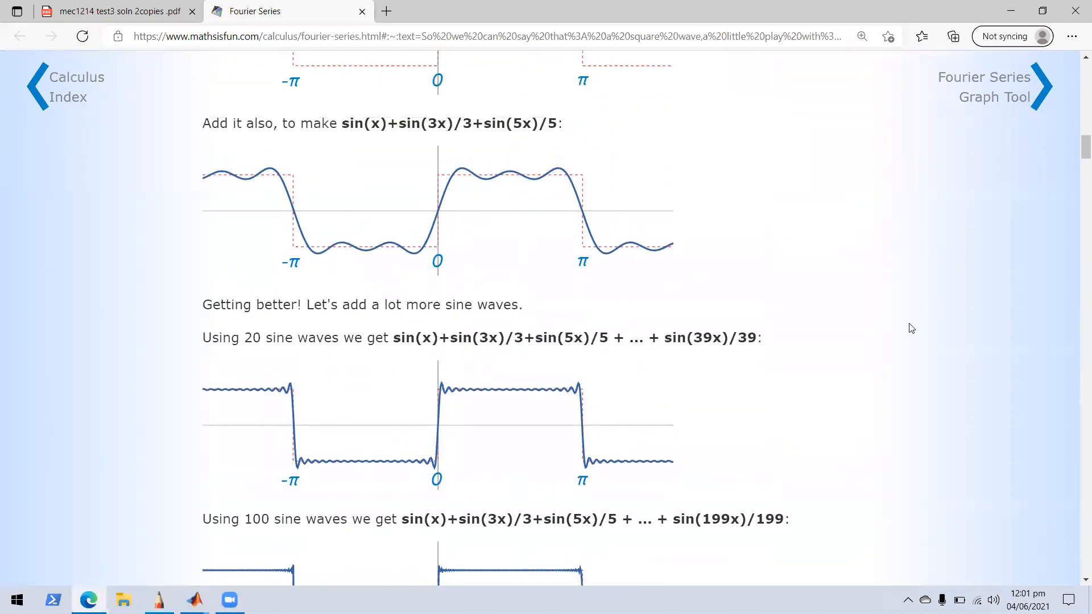
scroll(912, 328, down, 3)
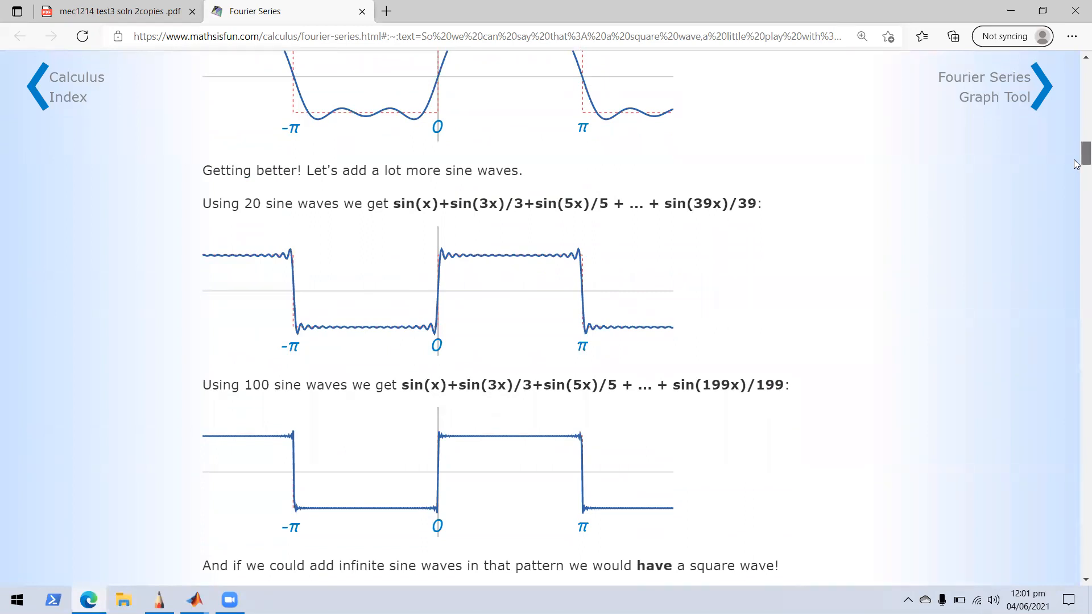
scroll(1076, 165, down, 2)
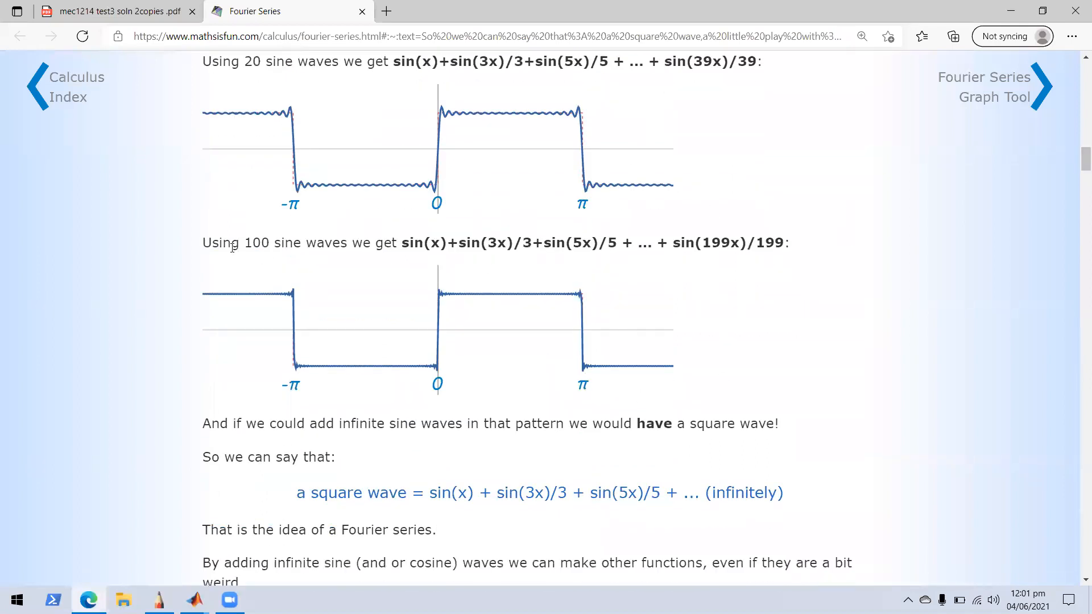
drag(231, 242, 343, 241)
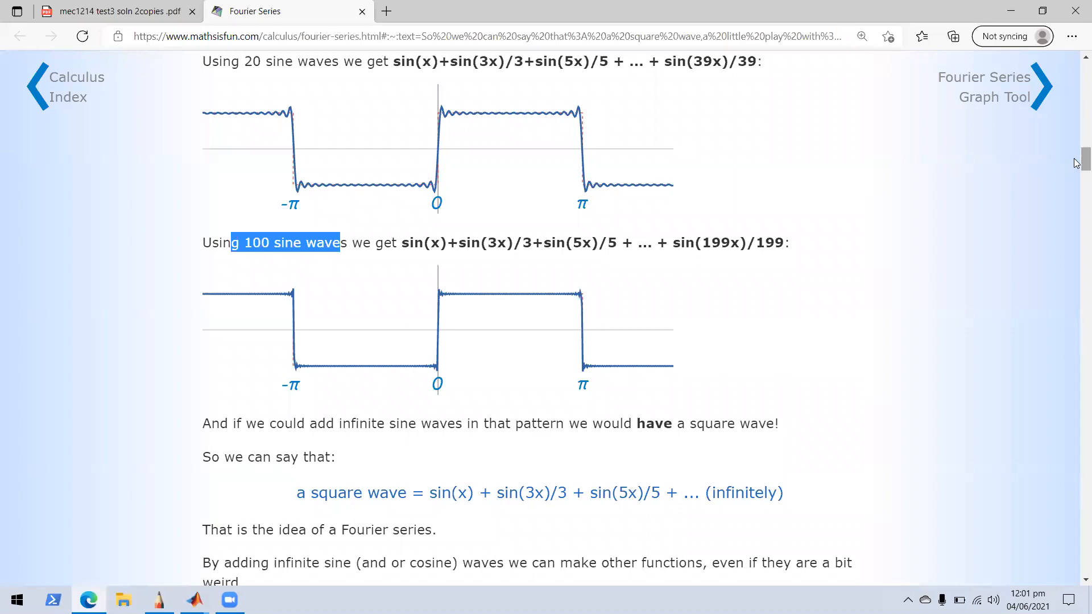
drag(1076, 163, 1077, 164)
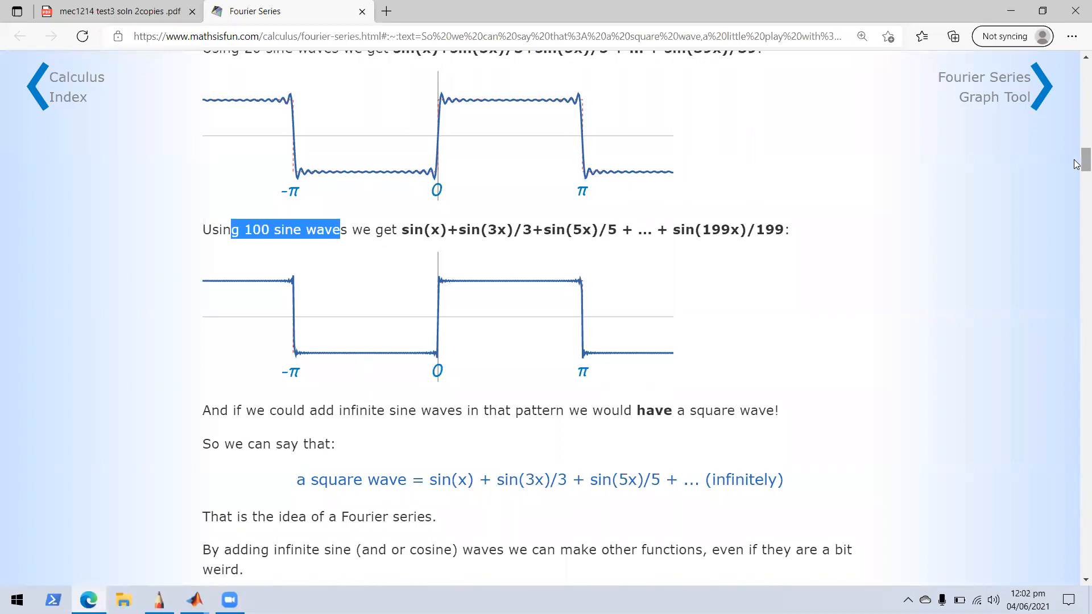
click(378, 234)
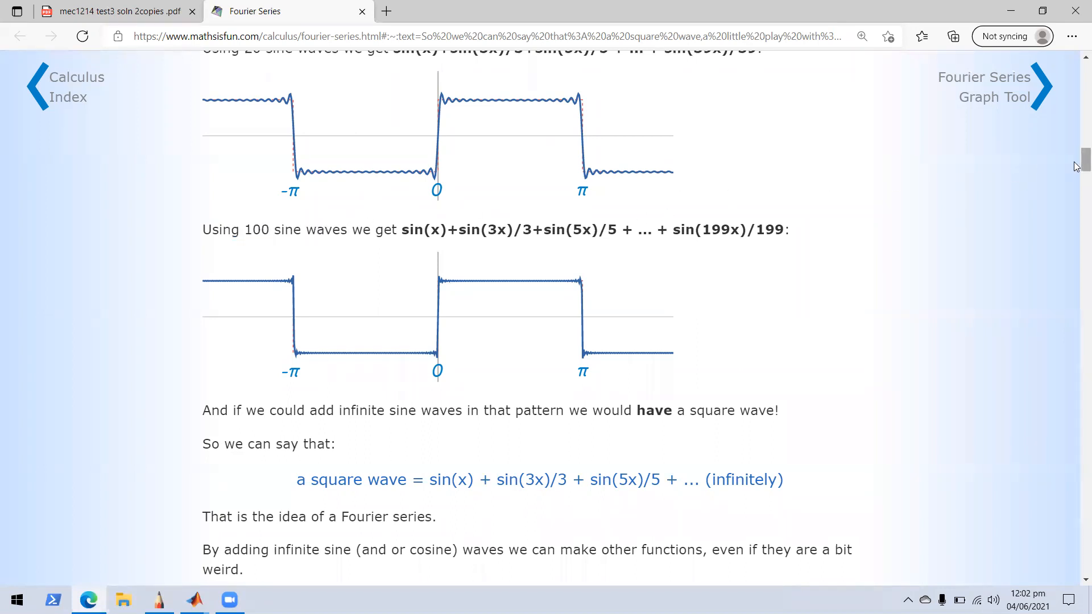
- Return to the Simulink model, inspect the Pulse Generator parameters from the Library Browser's Sources library, and close the browser
click(194, 600)
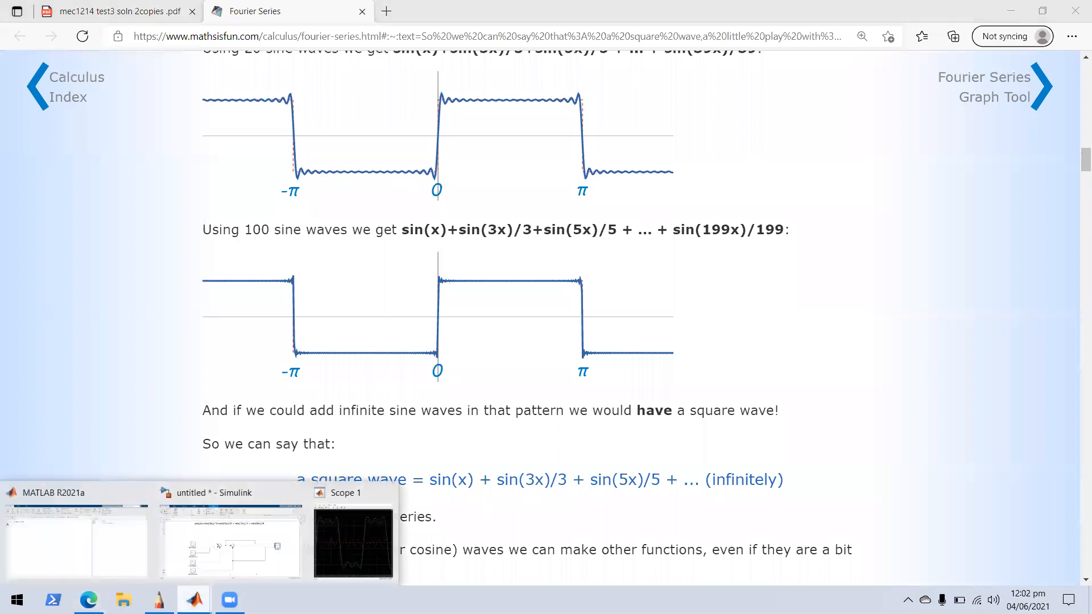
click(233, 543)
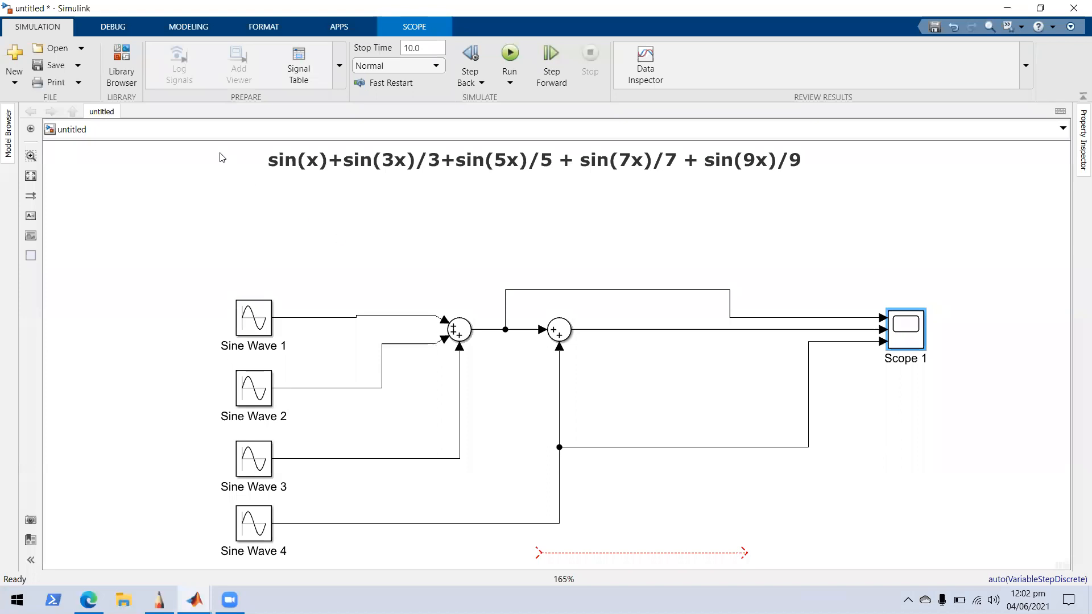
click(123, 54)
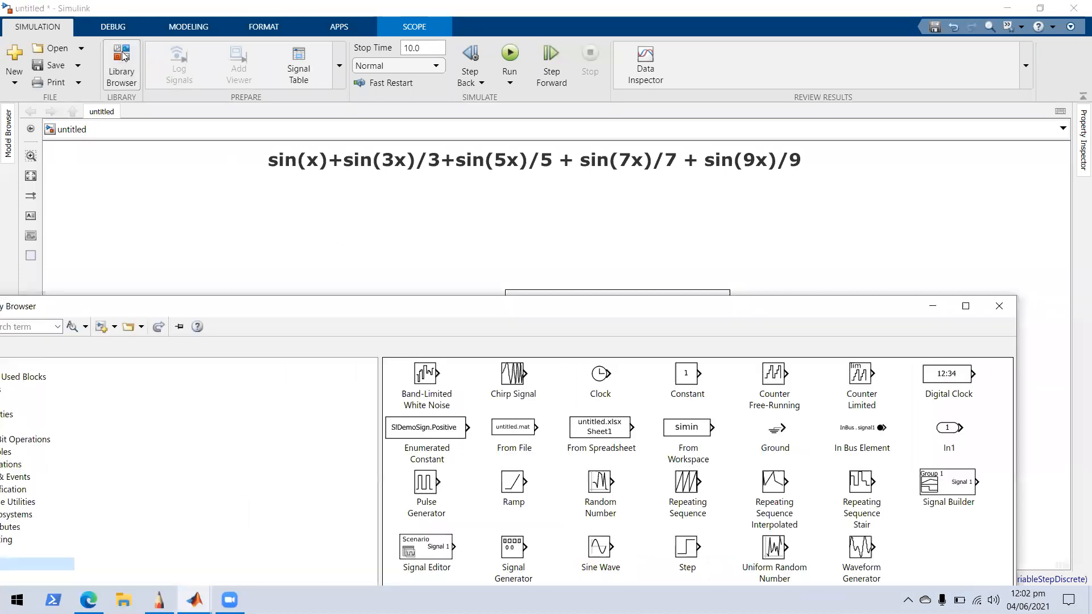
double_click(333, 306)
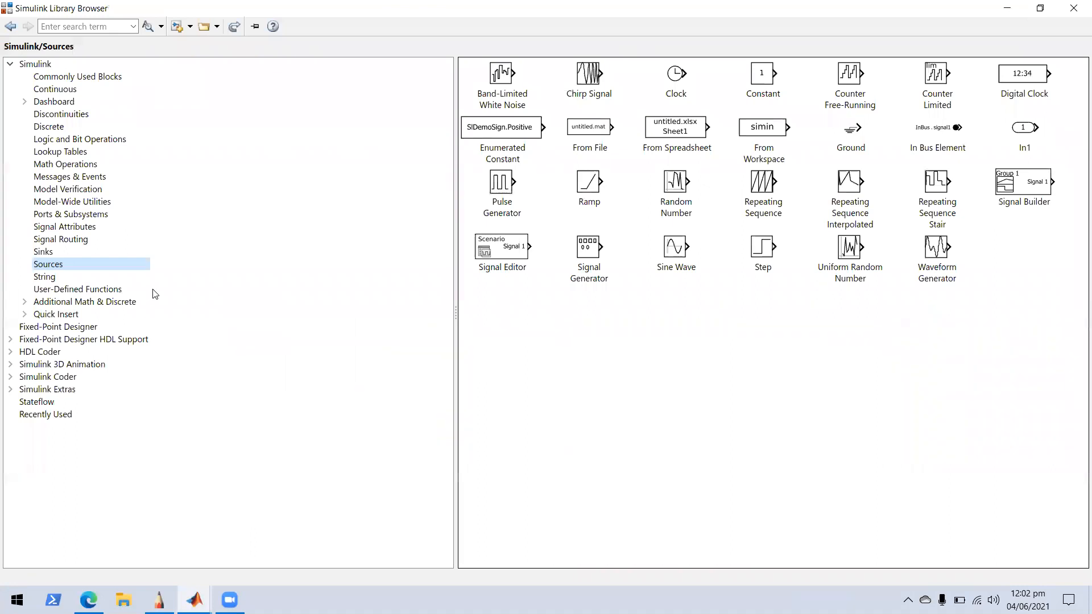
click(673, 7)
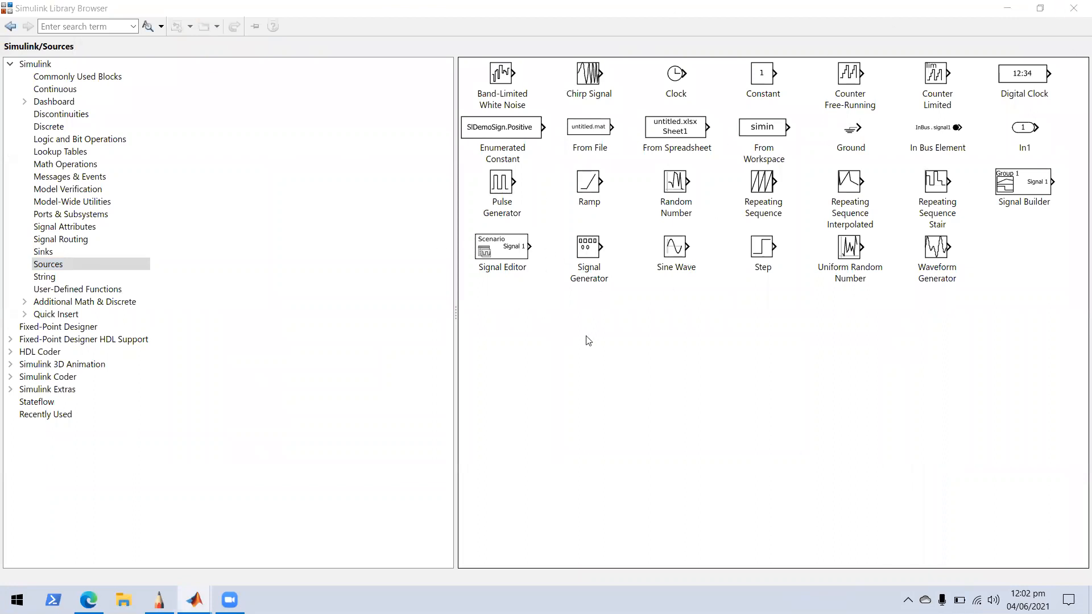
click(499, 187)
double_click(499, 187)
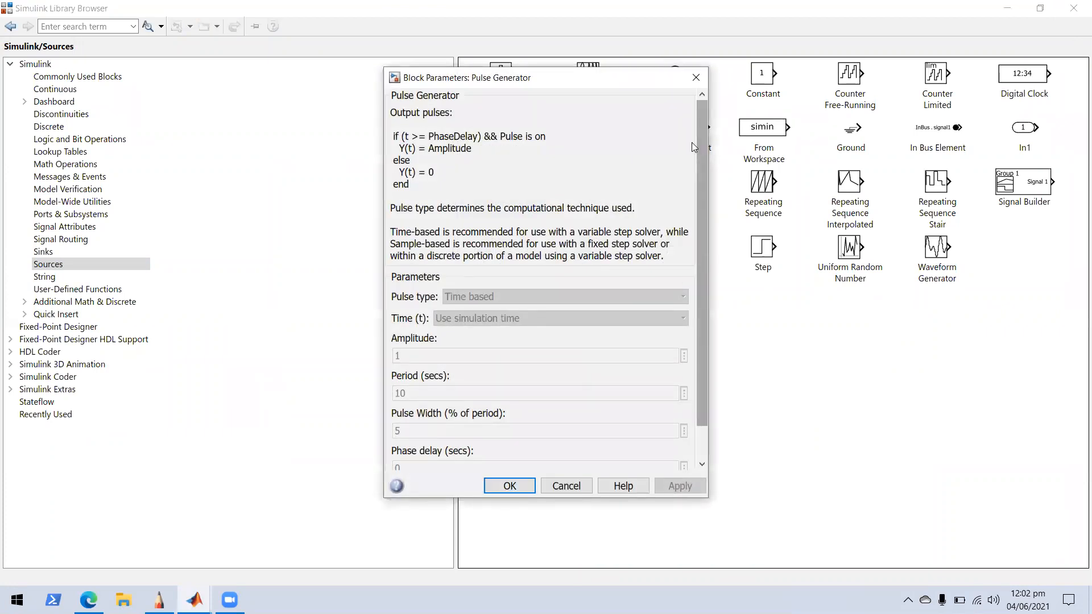
click(696, 77)
click(1074, 8)
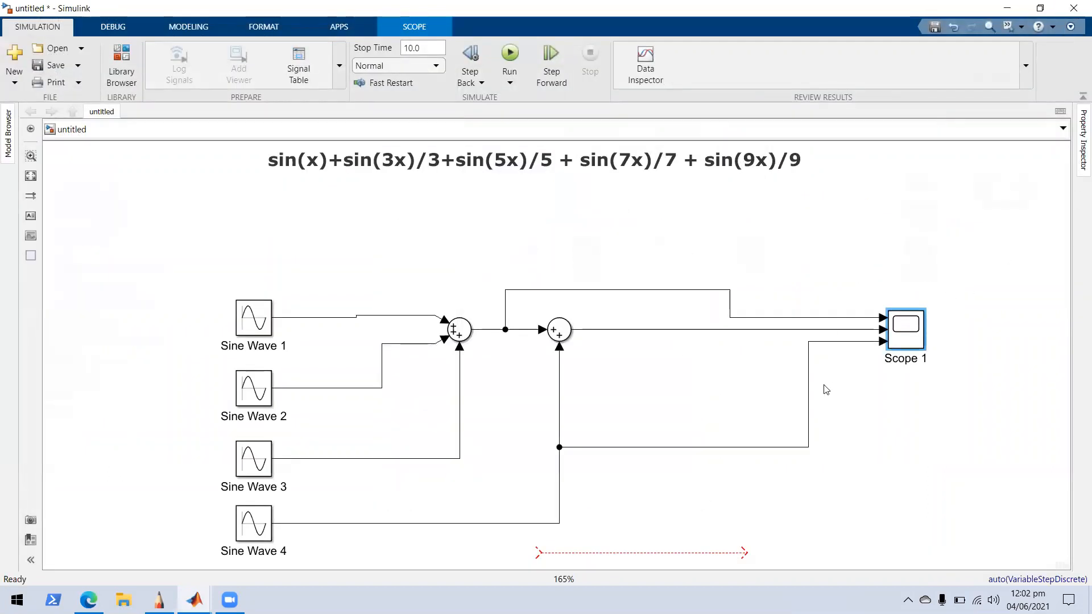
- Delete the three signal lines feeding Scope 1 and the unconnected dashed line below the model
click(808, 389)
key(Delete)
click(805, 330)
key(Delete)
click(803, 319)
key(Delete)
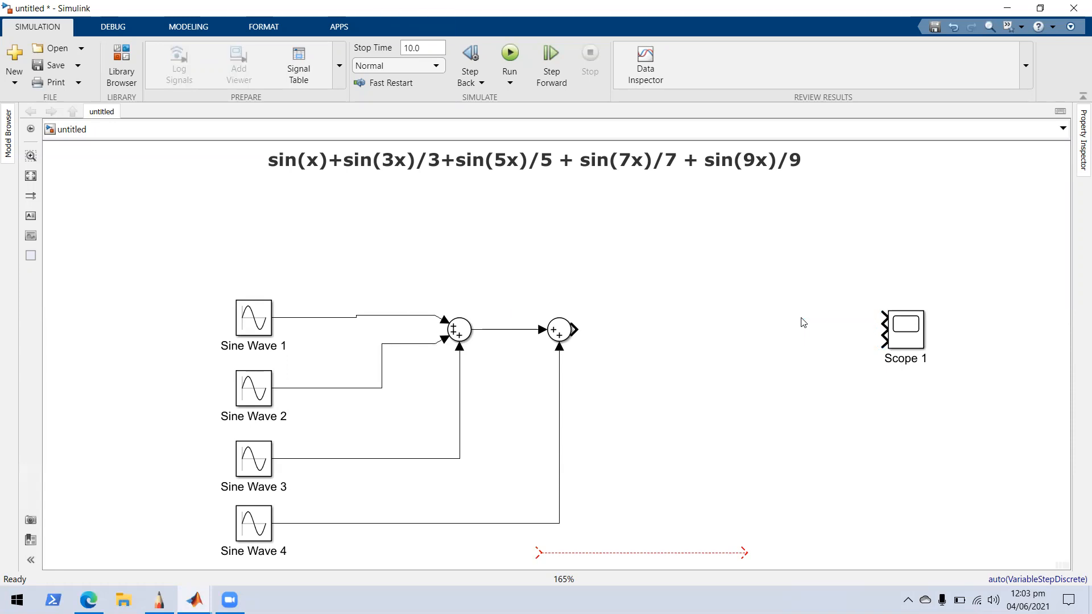
click(617, 554)
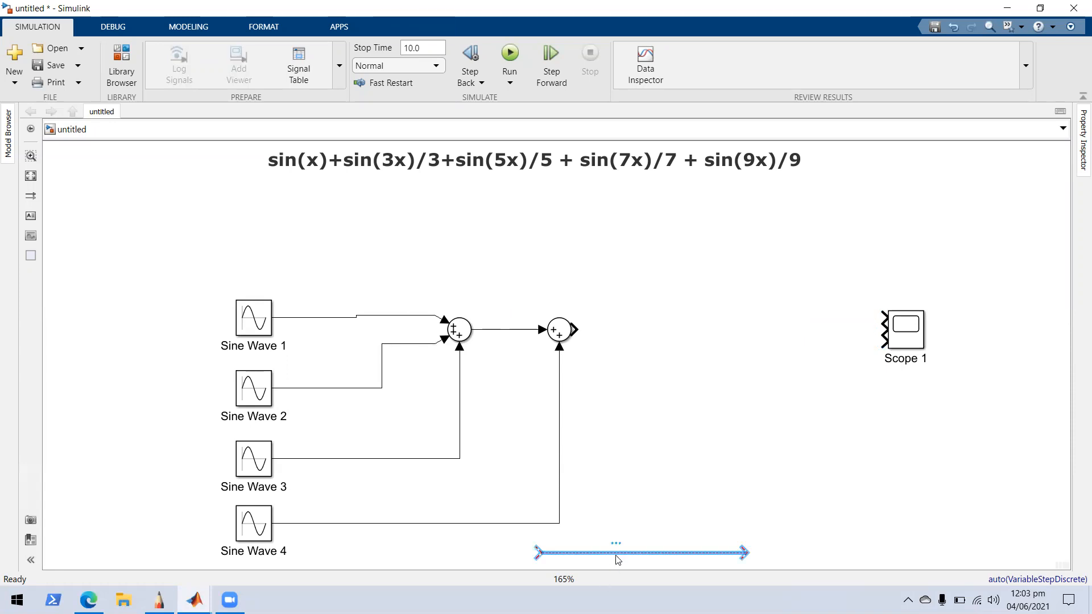
key(Delete)
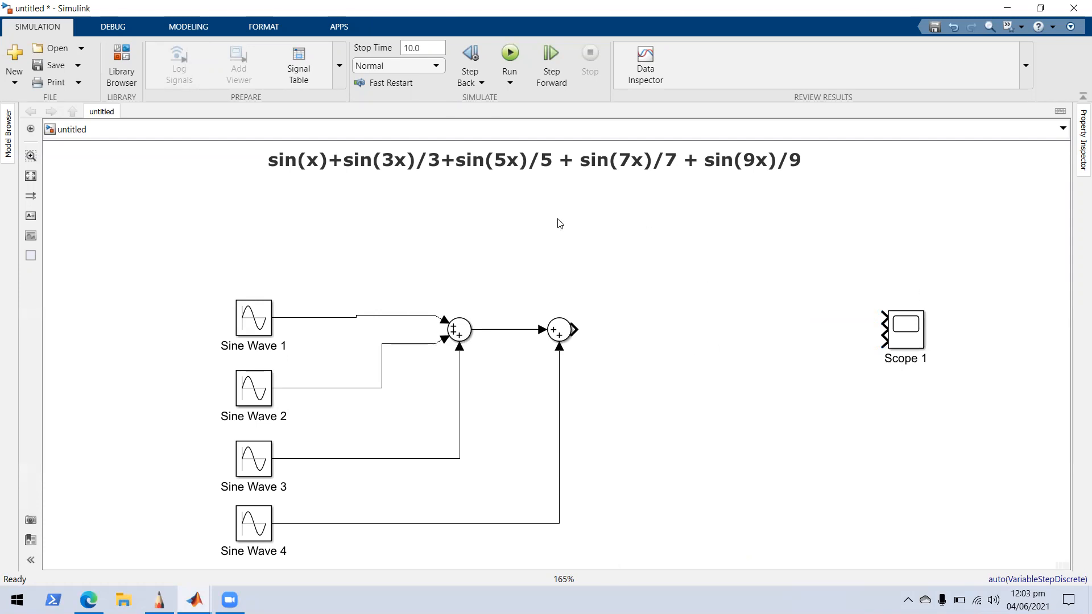
- Insert a Pulse Generator block above the sum blocks and open its parameters for review
double_click(541, 232)
text(pulse)
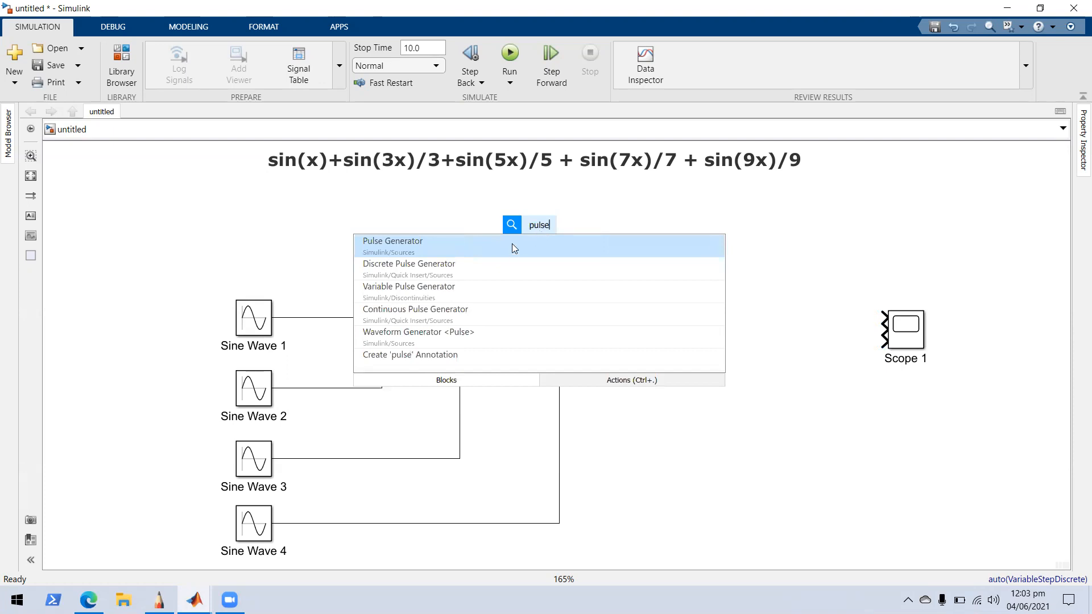
click(512, 244)
double_click(538, 233)
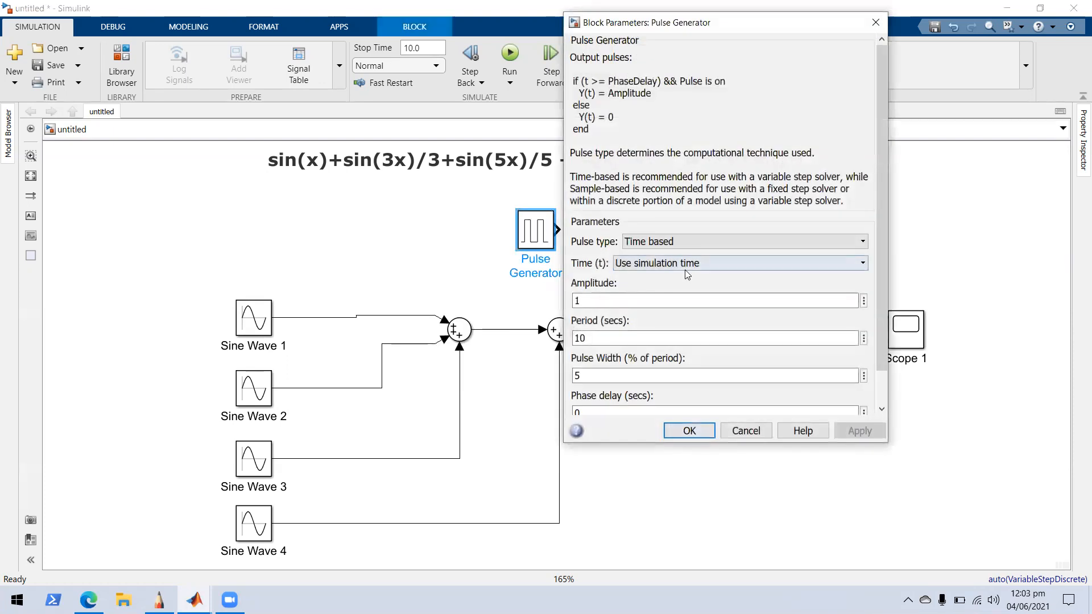
drag(879, 297, 879, 334)
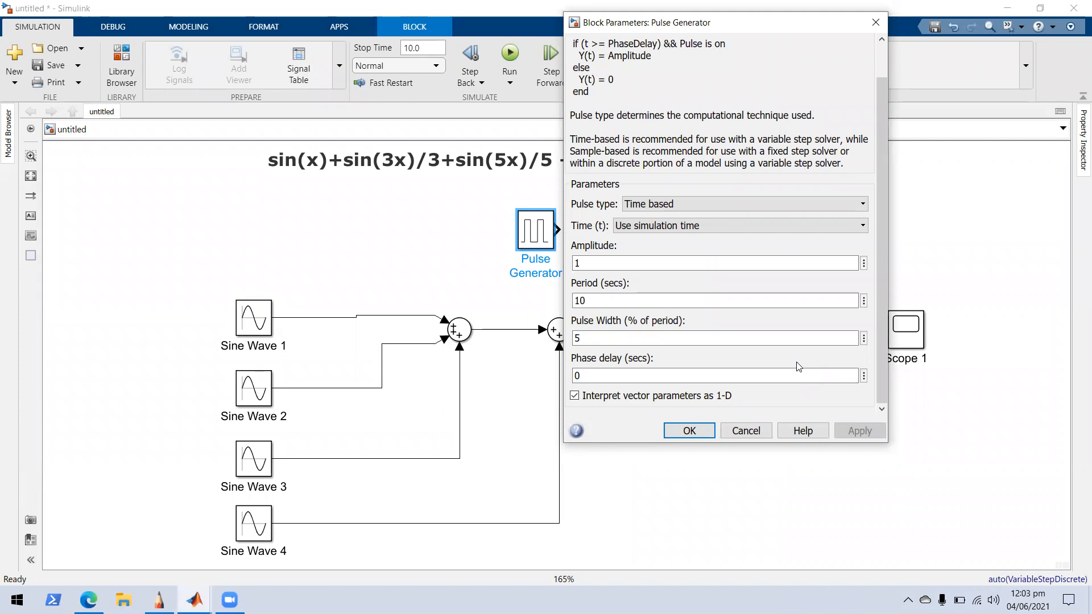
drag(881, 250, 883, 282)
- Switch to Autodesk SketchBook and sketch a row of steadily rising rectangular pulses below the sine formula notes
click(159, 600)
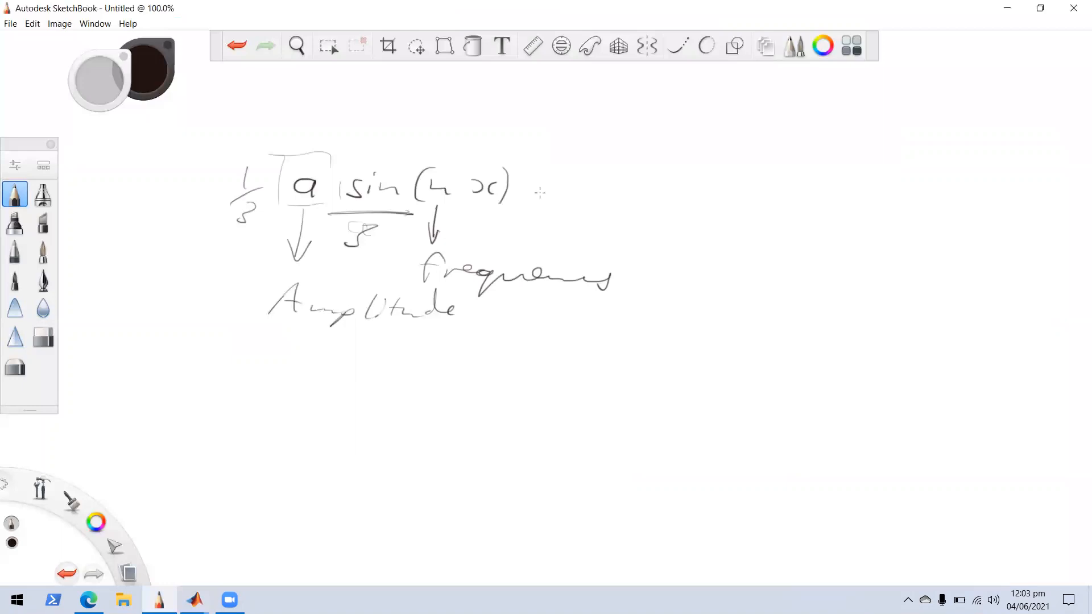
mouse_move(488, 465)
mouse_down()
mouse_move(590, 437)
mouse_move(620, 447)
mouse_up()
mouse_move(625, 403)
mouse_down()
mouse_move(629, 378)
mouse_move(641, 442)
mouse_up()
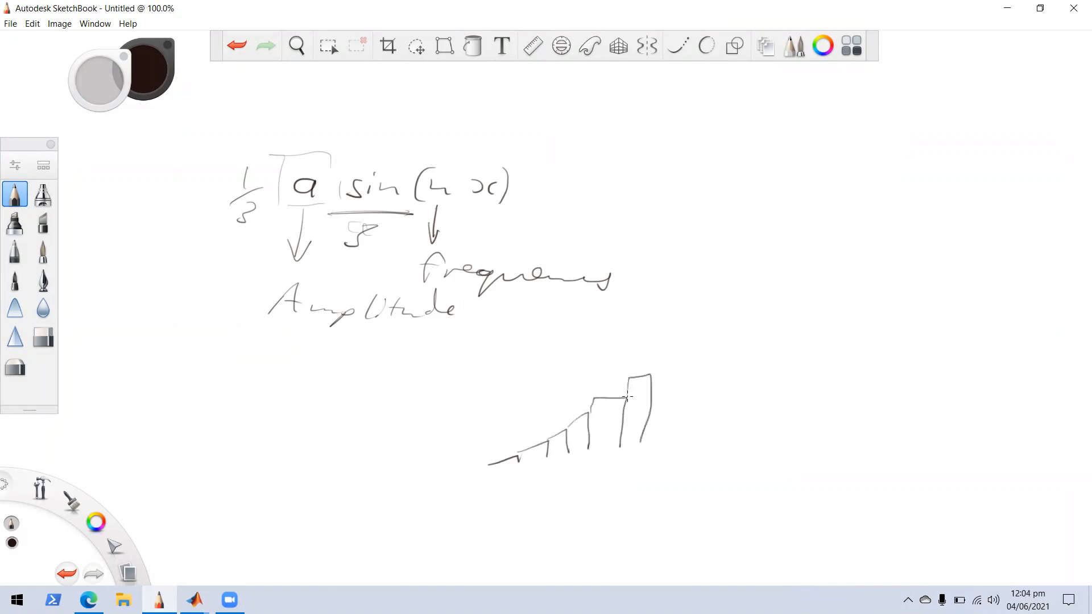
mouse_move(654, 372)
mouse_down()
mouse_move(678, 347)
mouse_move(674, 421)
mouse_up()
mouse_move(678, 351)
mouse_down()
mouse_move(697, 326)
mouse_move(700, 412)
mouse_up()
mouse_move(705, 324)
mouse_down()
mouse_move(742, 303)
mouse_move(733, 392)
mouse_up()
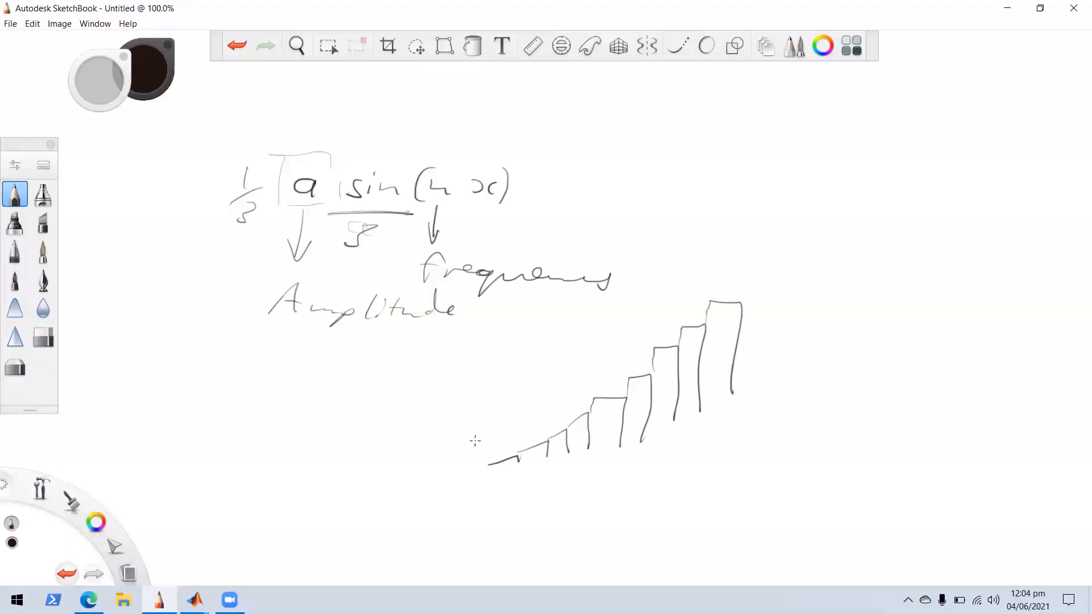
- Complete the pulse sketch with a box around the smallest pulses, a common baseline and a tall hatched pulse at the high end
mouse_move(539, 475)
mouse_down()
mouse_move(463, 449)
mouse_move(556, 434)
mouse_up()
mouse_move(741, 301)
mouse_down()
mouse_move(810, 259)
mouse_move(795, 437)
mouse_up()
drag(734, 385, 726, 456)
drag(701, 405, 700, 451)
drag(493, 471, 790, 456)
drag(799, 265, 734, 300)
drag(802, 285, 742, 317)
drag(804, 302, 733, 358)
drag(802, 333, 738, 380)
drag(799, 361, 748, 411)
mouse_move(799, 397)
mouse_down()
mouse_move(744, 447)
mouse_move(744, 464)
mouse_up()
- Draw a second tall pulse adjoining the hatched one, shade it with diagonal strokes, and mark the smallest pulse
mouse_move(810, 255)
mouse_down()
mouse_move(879, 252)
mouse_move(916, 272)
mouse_move(884, 444)
mouse_move(796, 457)
mouse_up()
mouse_move(873, 283)
mouse_down()
mouse_move(808, 322)
mouse_move(818, 349)
mouse_up()
drag(892, 323, 813, 382)
drag(868, 363, 813, 400)
drag(869, 396, 811, 447)
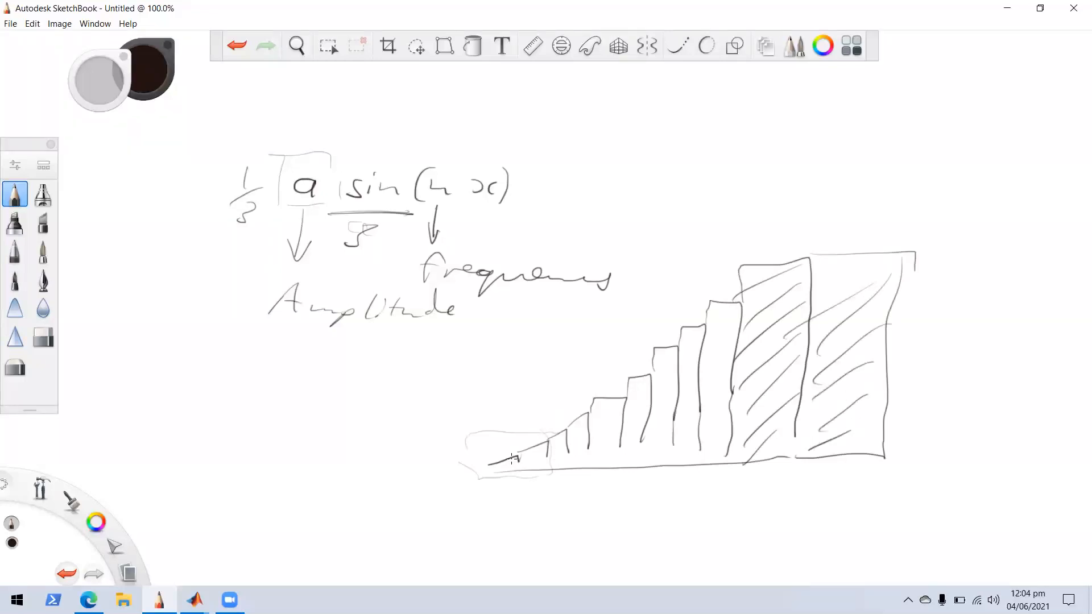
drag(516, 458, 538, 464)
mouse_move(872, 259)
mouse_down()
mouse_move(819, 292)
mouse_move(796, 280)
mouse_move(809, 306)
mouse_up()
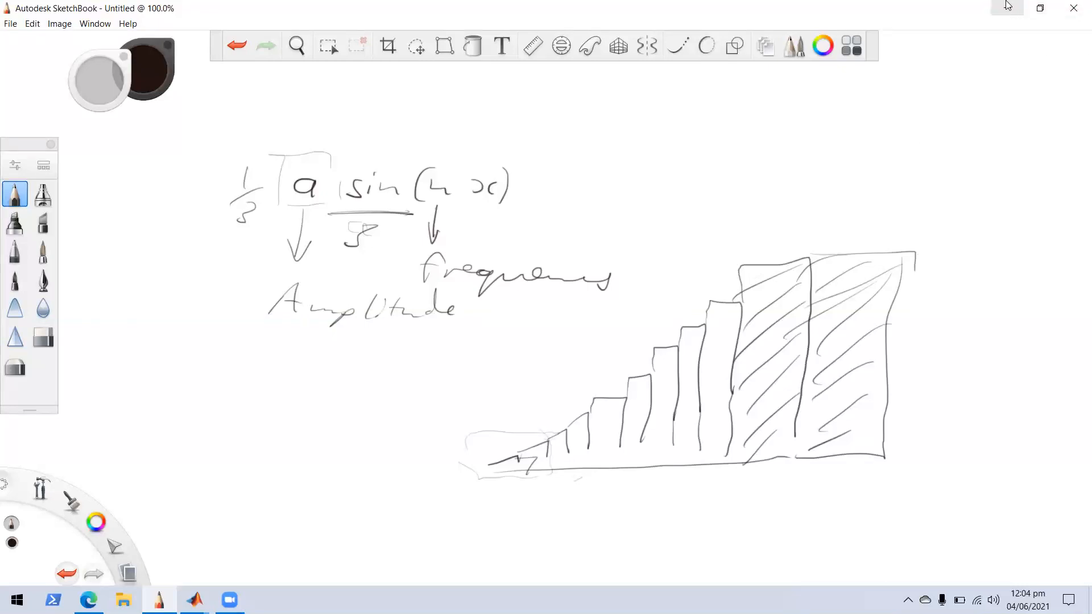
- Return to Simulink, accept the Pulse Generator parameters, and connect its output to the first input of Scope 1
click(1008, 8)
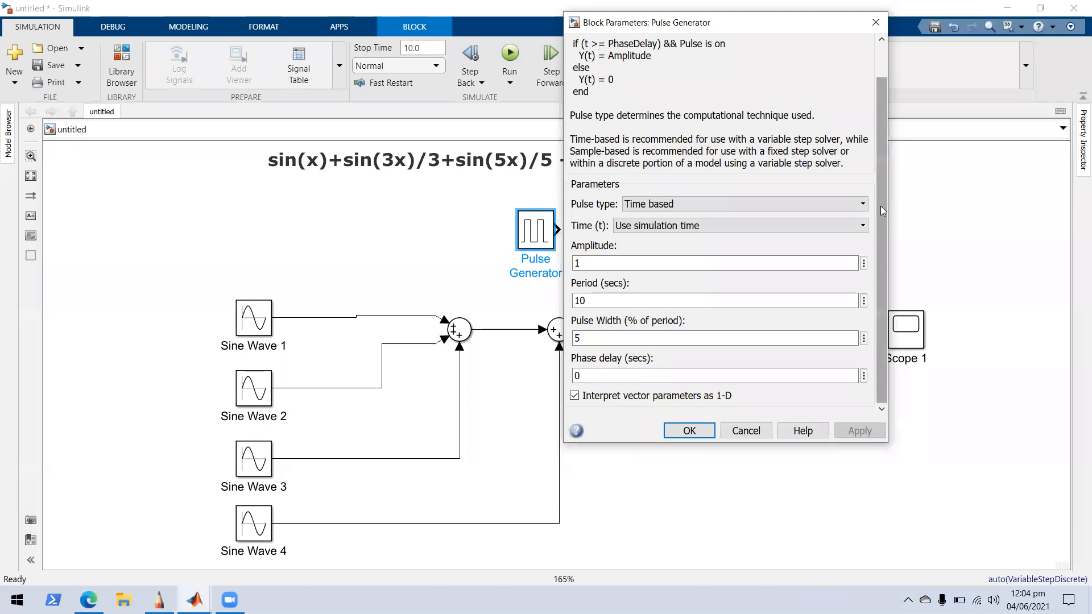
click(693, 433)
mouse_move(557, 230)
mouse_down()
mouse_move(813, 318)
mouse_move(875, 319)
mouse_up()
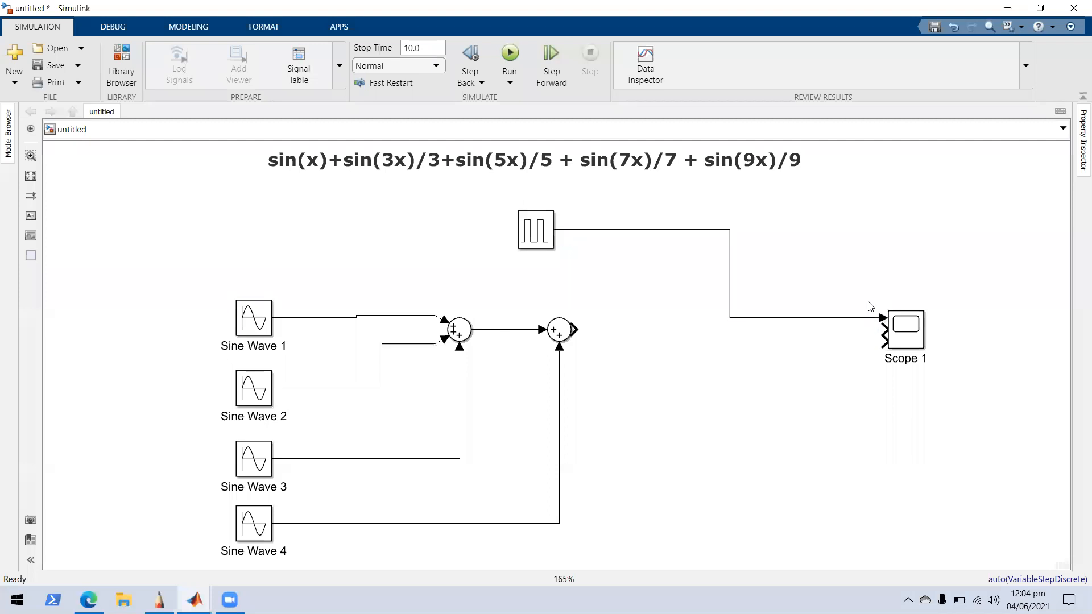
- Run the simulation, view the pulse signal in Scope 1, and close the scope window
click(522, 65)
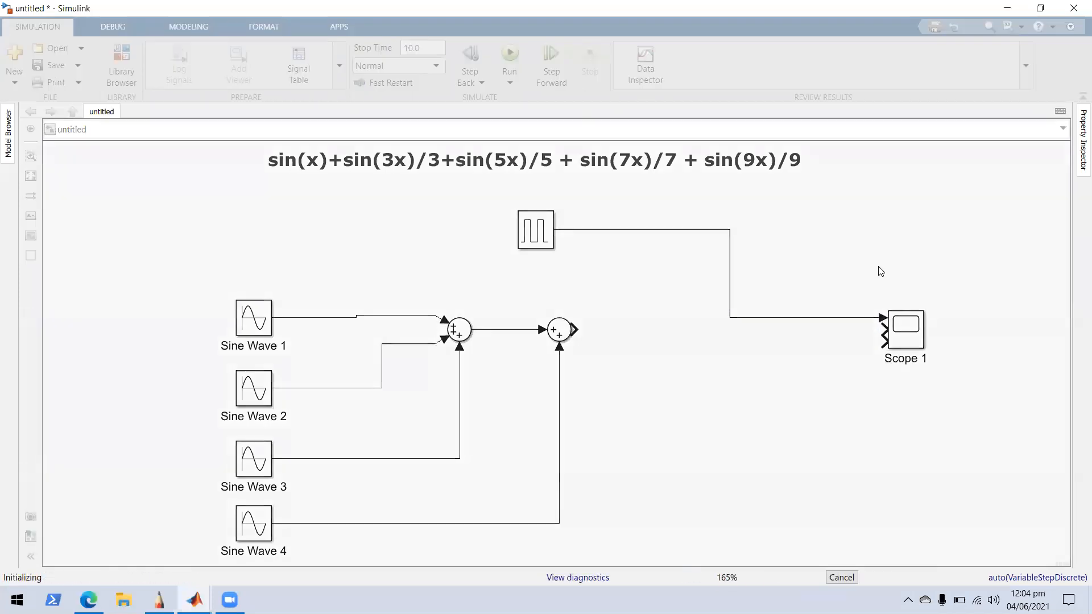
double_click(901, 328)
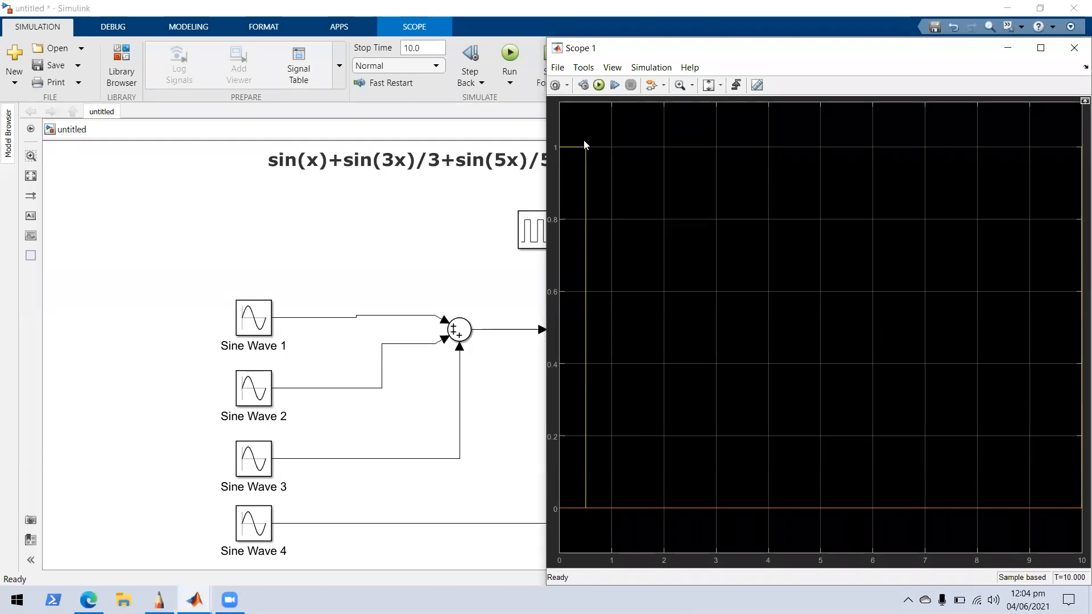
click(1074, 47)
double_click(394, 246)
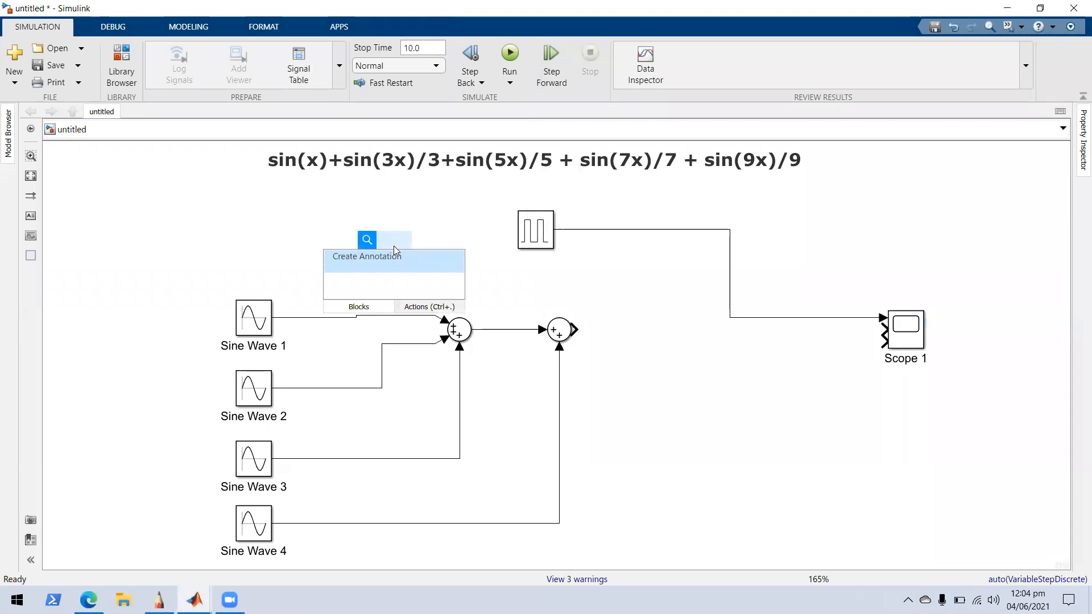
text(scope)
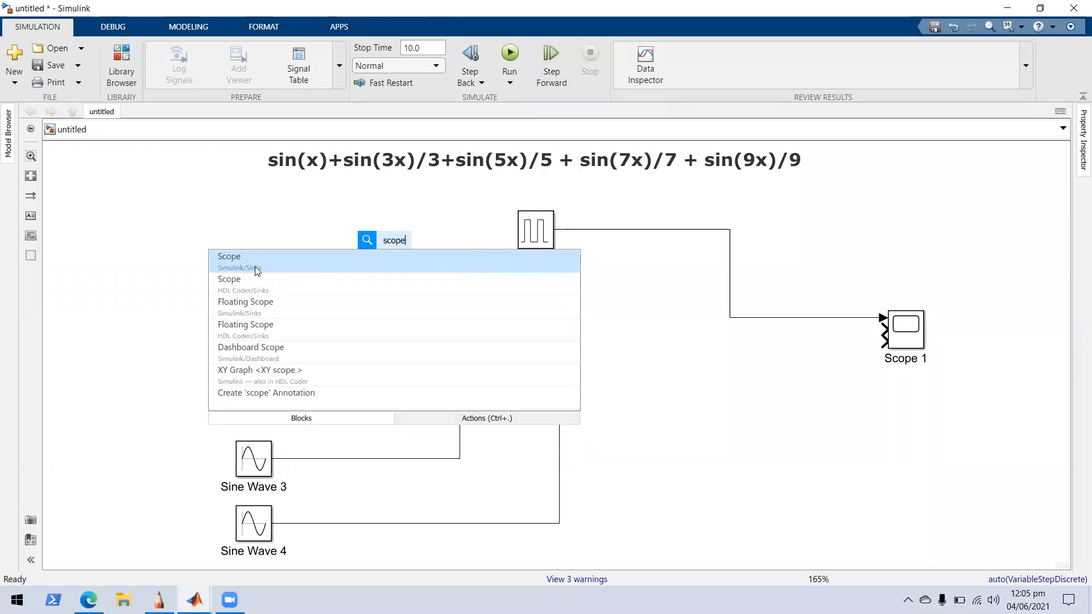
click(434, 225)
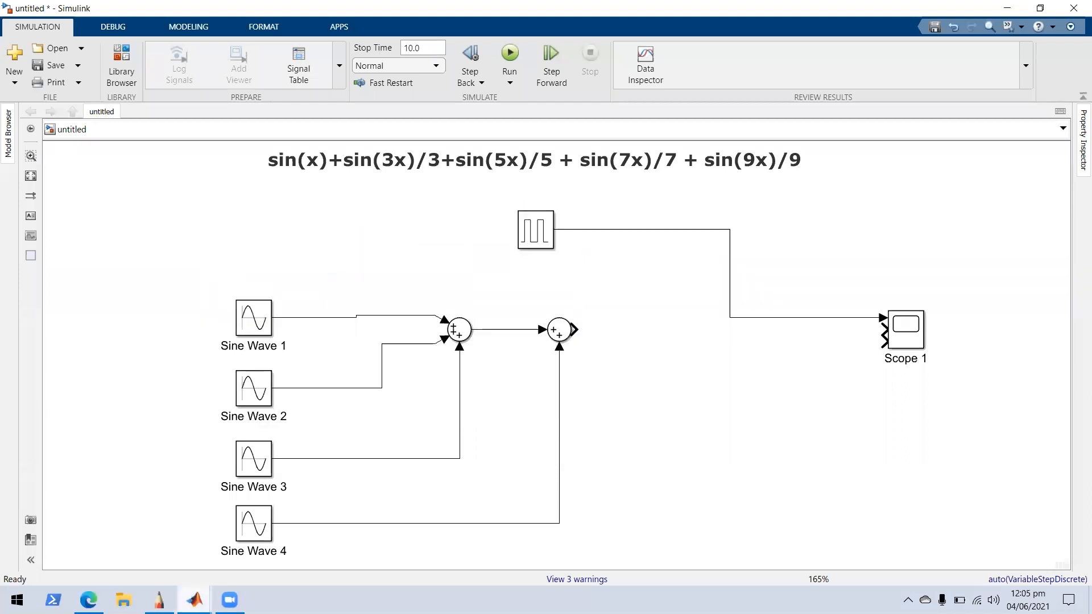
- Switch to Autodesk SketchBook and start a new blank sketch, discarding the changes to the current one
click(159, 600)
click(10, 23)
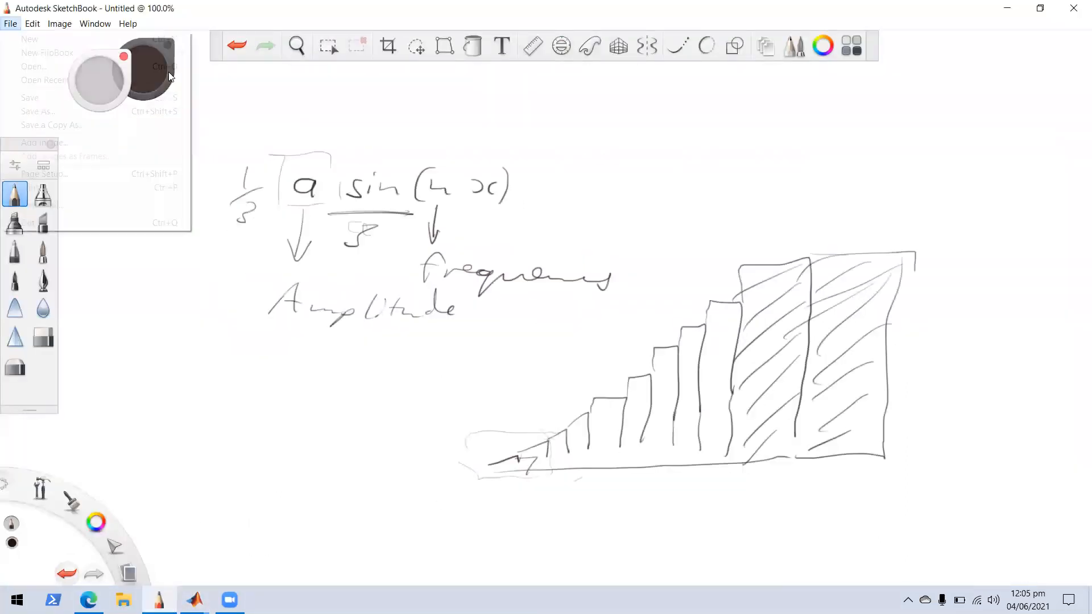
click(22, 36)
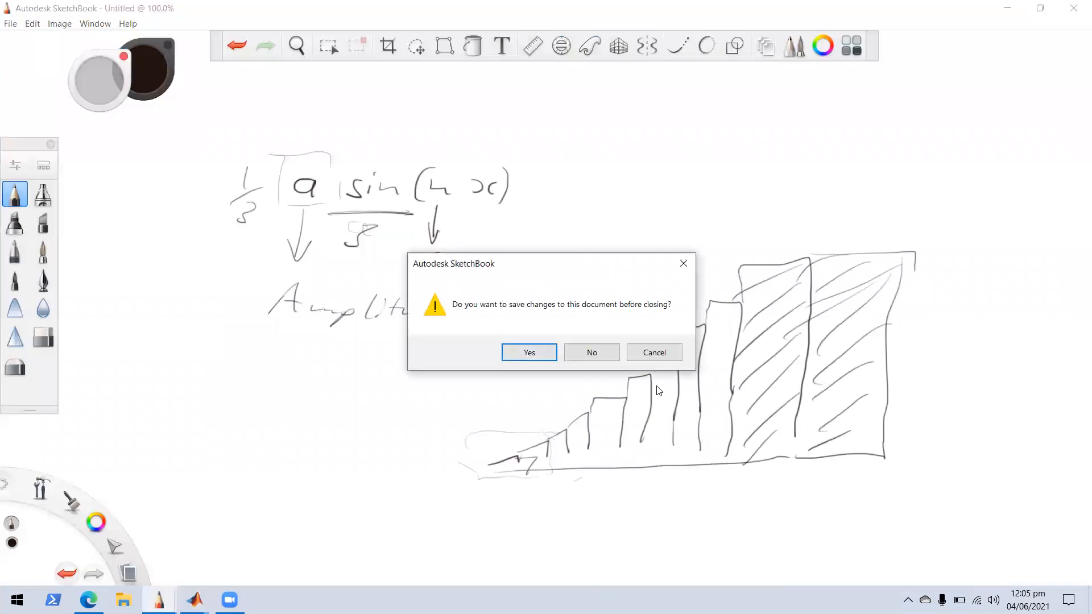
click(590, 351)
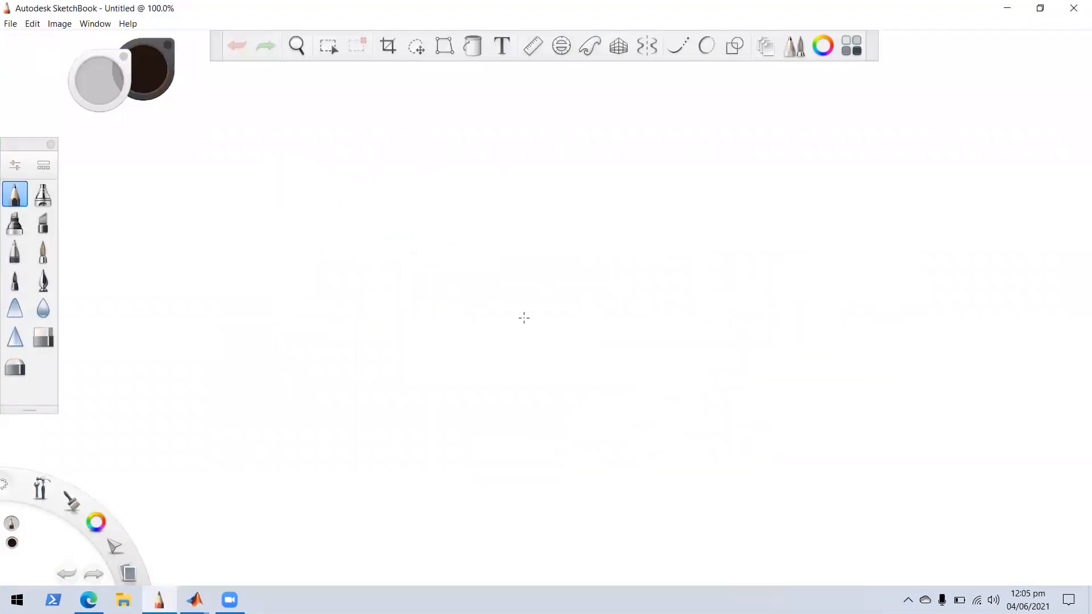
- Handwrite an underlined "Source" heading on the blank canvas with the word "voltage" beneath it
drag(260, 130, 240, 152)
drag(274, 138, 372, 147)
drag(248, 170, 386, 162)
drag(254, 202, 282, 210)
mouse_move(310, 187)
mouse_down()
mouse_move(312, 216)
mouse_move(337, 215)
mouse_up()
mouse_move(348, 208)
mouse_down()
mouse_move(329, 228)
mouse_move(374, 219)
mouse_up()
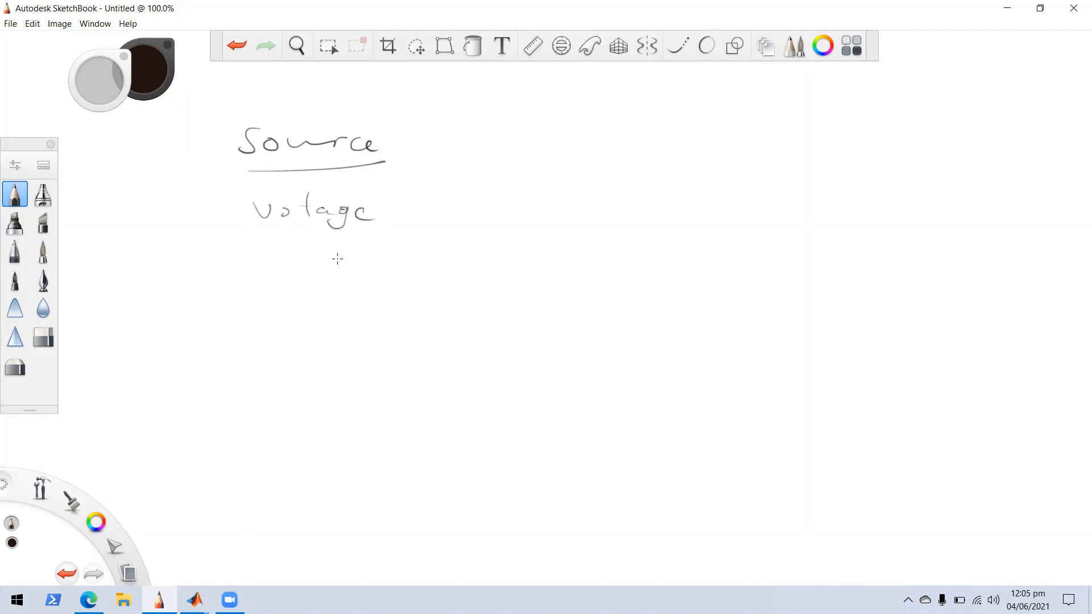
- Handwrite "source" under the word voltage, followed by "comes from source" on three lines below
drag(273, 245, 263, 264)
mouse_move(294, 250)
mouse_down()
mouse_move(288, 257)
mouse_move(371, 250)
mouse_move(380, 263)
mouse_up()
mouse_move(276, 313)
mouse_down()
mouse_move(263, 332)
mouse_move(380, 321)
mouse_up()
mouse_move(259, 390)
mouse_down()
mouse_move(281, 368)
mouse_move(346, 378)
mouse_up()
mouse_move(276, 420)
mouse_down()
mouse_move(264, 439)
mouse_move(319, 436)
mouse_move(337, 421)
mouse_move(367, 428)
mouse_up()
drag(254, 372, 285, 375)
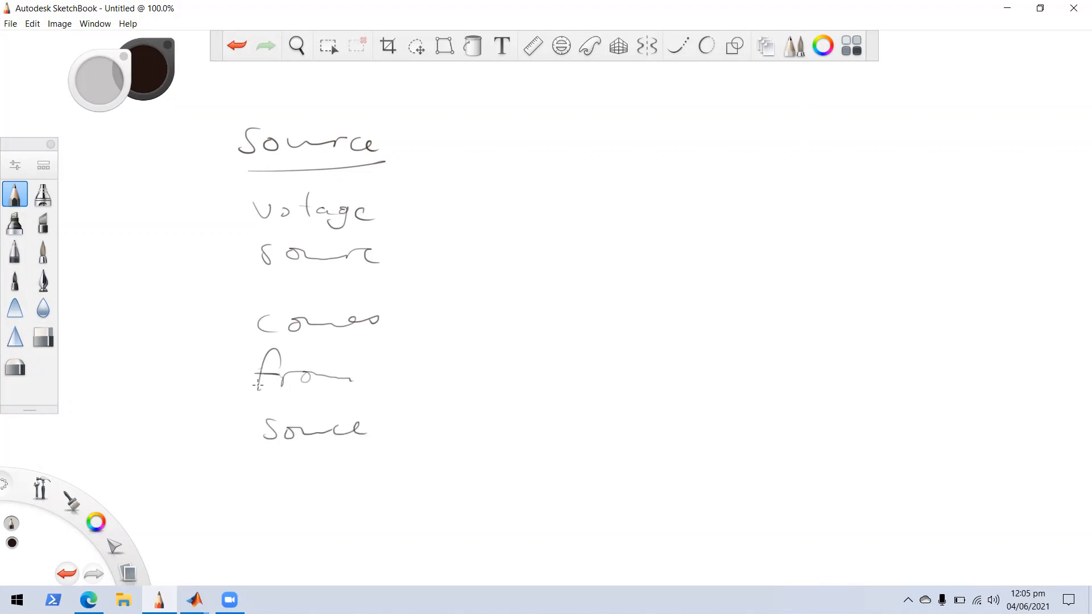
- Handwrite a second column opposite the Source notes, listing "Sink", "load" and "Heat Sink"
drag(828, 108, 810, 133)
mouse_move(834, 121)
mouse_down()
mouse_move(835, 131)
mouse_move(870, 130)
mouse_up()
mouse_move(888, 105)
mouse_down()
mouse_move(888, 135)
mouse_move(905, 128)
mouse_up()
mouse_move(812, 204)
mouse_down()
mouse_move(883, 199)
mouse_move(899, 172)
mouse_up()
mouse_move(802, 250)
mouse_down()
mouse_move(802, 280)
mouse_move(822, 264)
mouse_up()
mouse_move(822, 243)
mouse_down()
mouse_move(823, 279)
mouse_move(853, 276)
mouse_up()
drag(853, 270, 879, 276)
mouse_move(861, 262)
mouse_down()
mouse_move(894, 257)
mouse_move(909, 278)
mouse_move(932, 276)
mouse_up()
drag(938, 274, 997, 287)
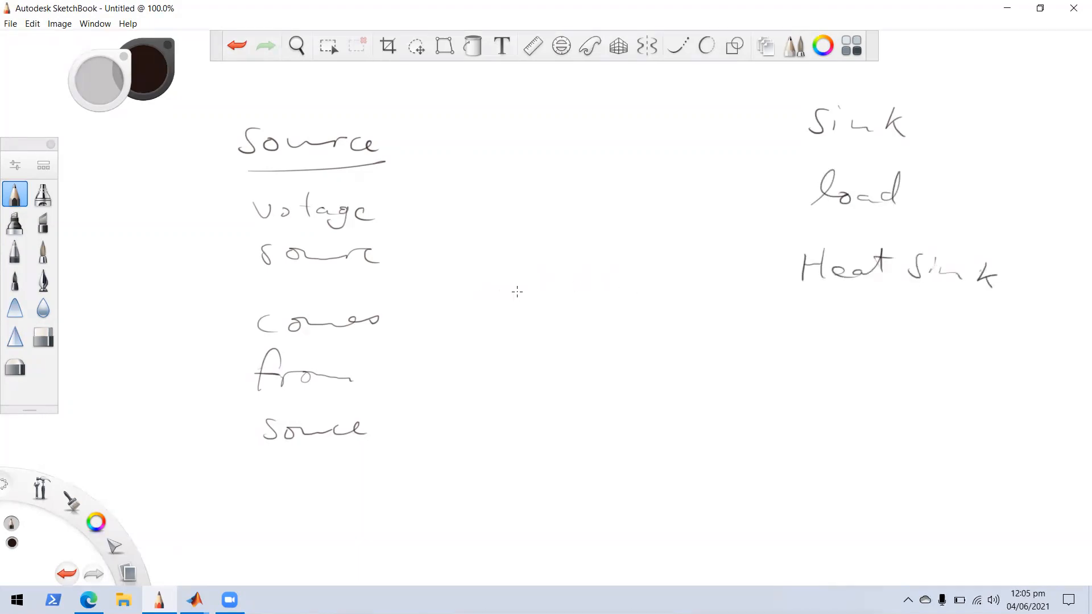
- Draw a double-lined arrow pointing to "Heat Sink" and outline those words
drag(565, 296, 764, 290)
drag(719, 261, 764, 300)
drag(637, 285, 723, 279)
mouse_move(795, 239)
mouse_down()
mouse_move(789, 290)
mouse_move(1024, 302)
mouse_up()
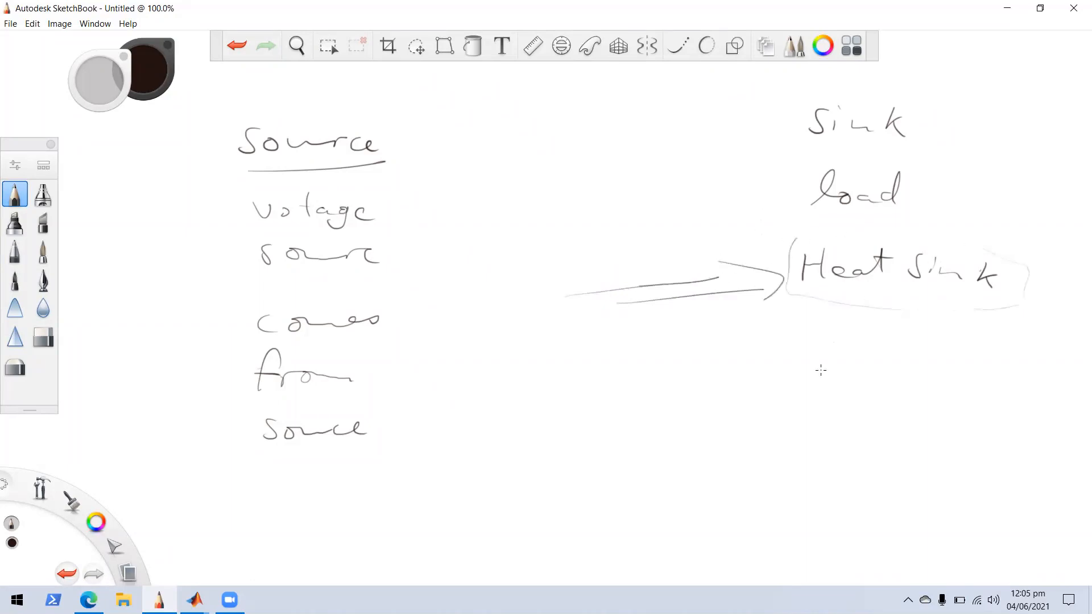
- Handwrite "pool" below Heat Sink with a basin shape under it, and add an arrow from "Sink" to another "Sink"
mouse_move(800, 368)
mouse_down()
mouse_move(808, 342)
mouse_move(811, 355)
mouse_up()
mouse_move(856, 348)
mouse_down()
mouse_move(847, 357)
mouse_move(856, 349)
mouse_up()
drag(881, 347, 918, 359)
mouse_move(799, 392)
mouse_down()
mouse_move(858, 419)
mouse_move(935, 392)
mouse_up()
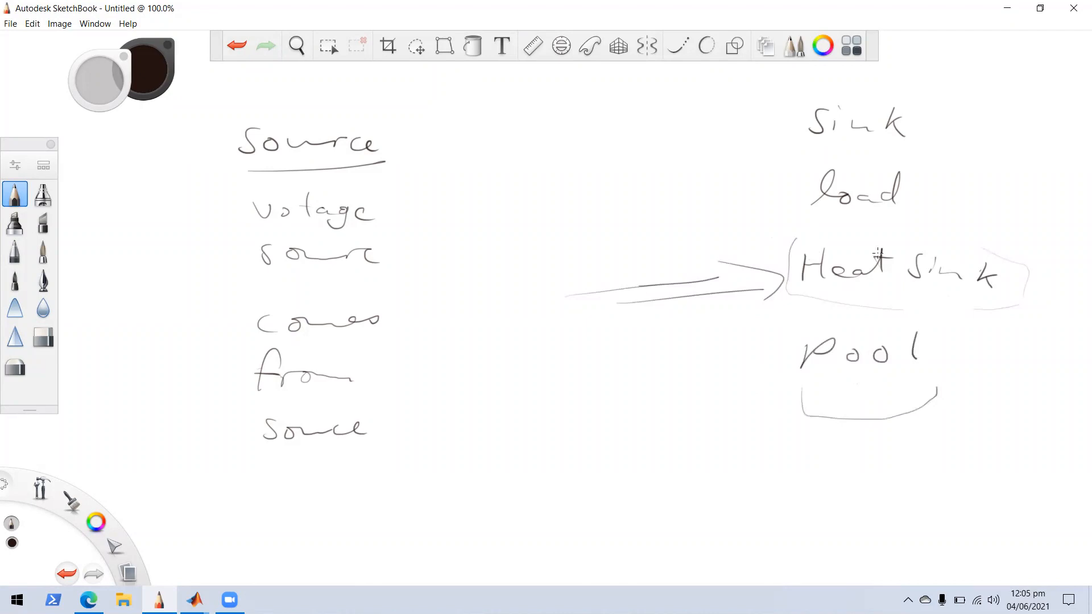
mouse_move(932, 121)
mouse_down()
mouse_move(962, 121)
mouse_move(968, 138)
mouse_move(1041, 136)
mouse_up()
drag(1051, 113, 1058, 142)
- Switch to Simulink's Library Browser, examine the blocks in the Sinks library, and minimize the browser
click(195, 600)
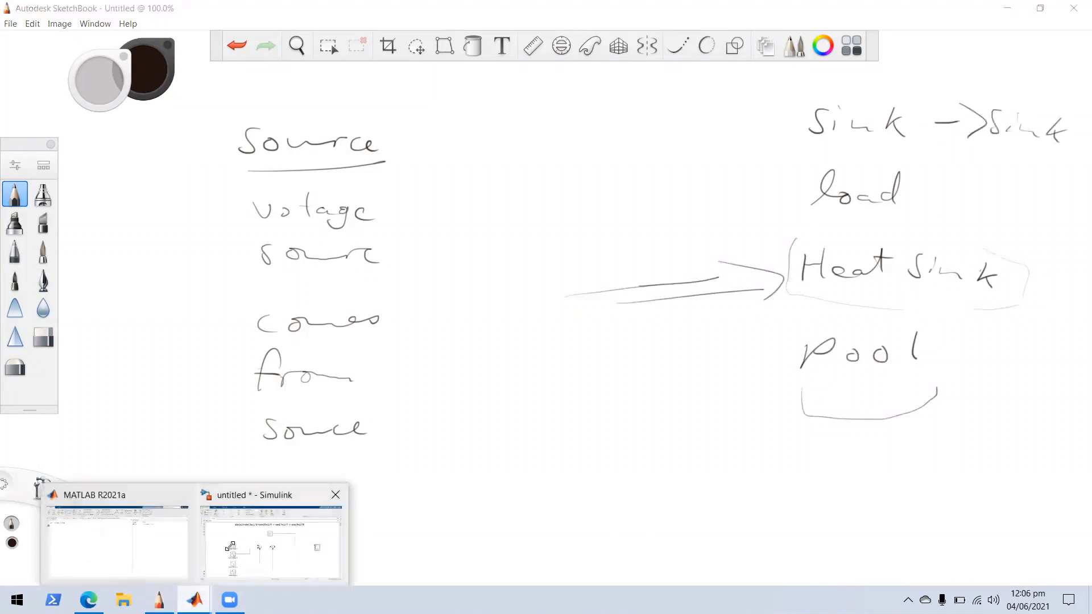
click(231, 546)
click(171, 63)
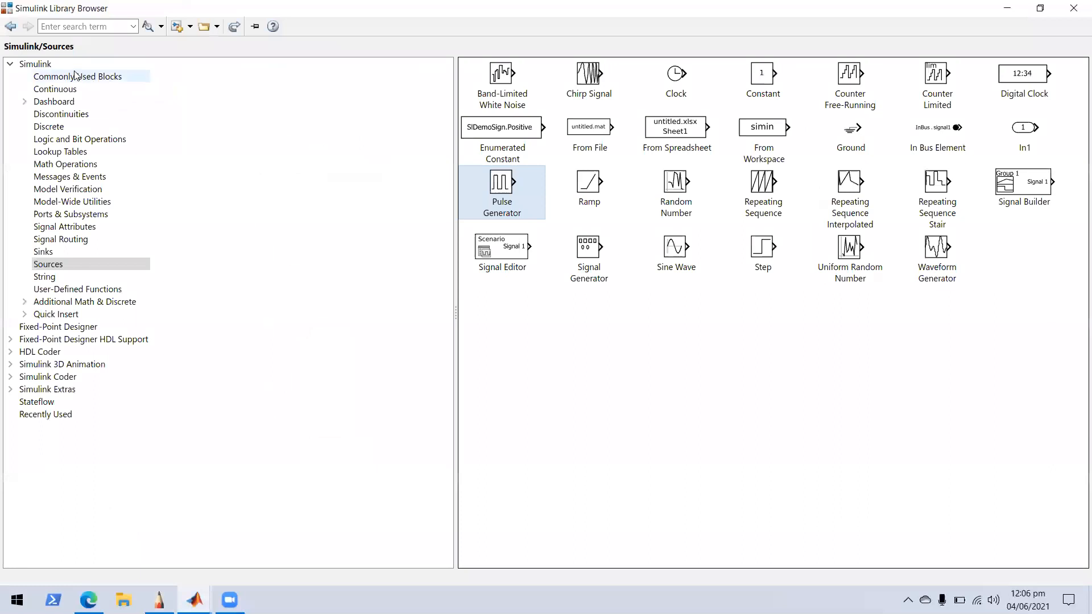
click(48, 253)
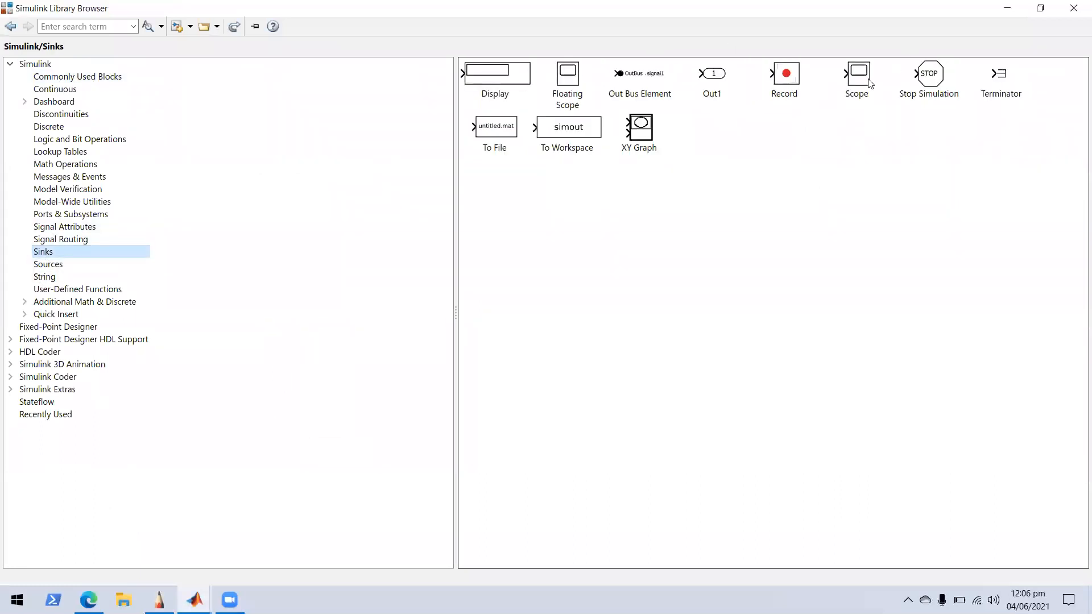
click(1007, 8)
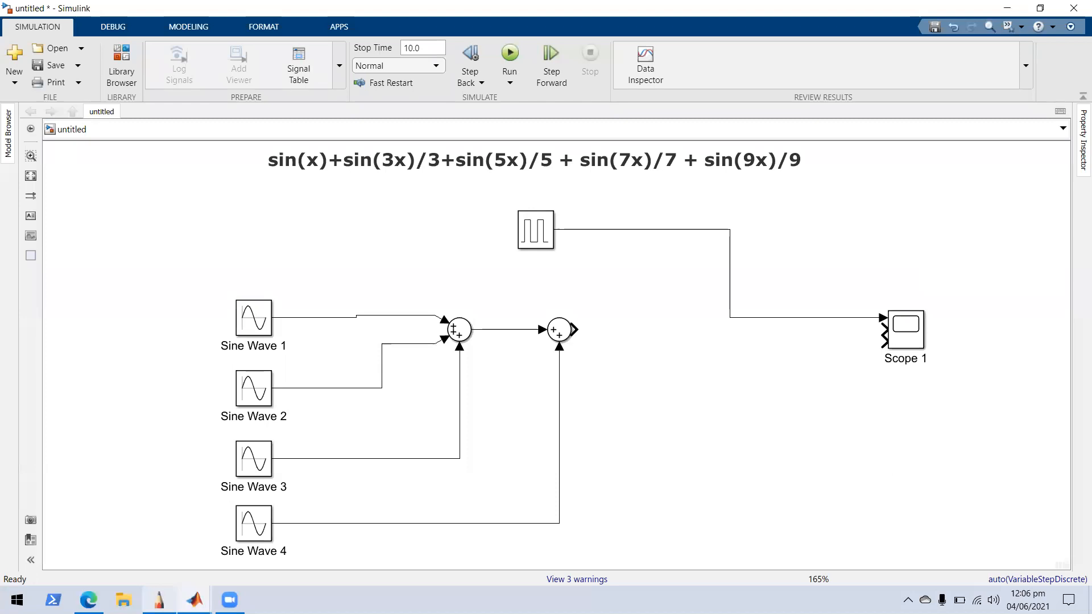
- Set the Pulse Generator's period to 2 seconds and accept the parameters
mouse_move(194, 600)
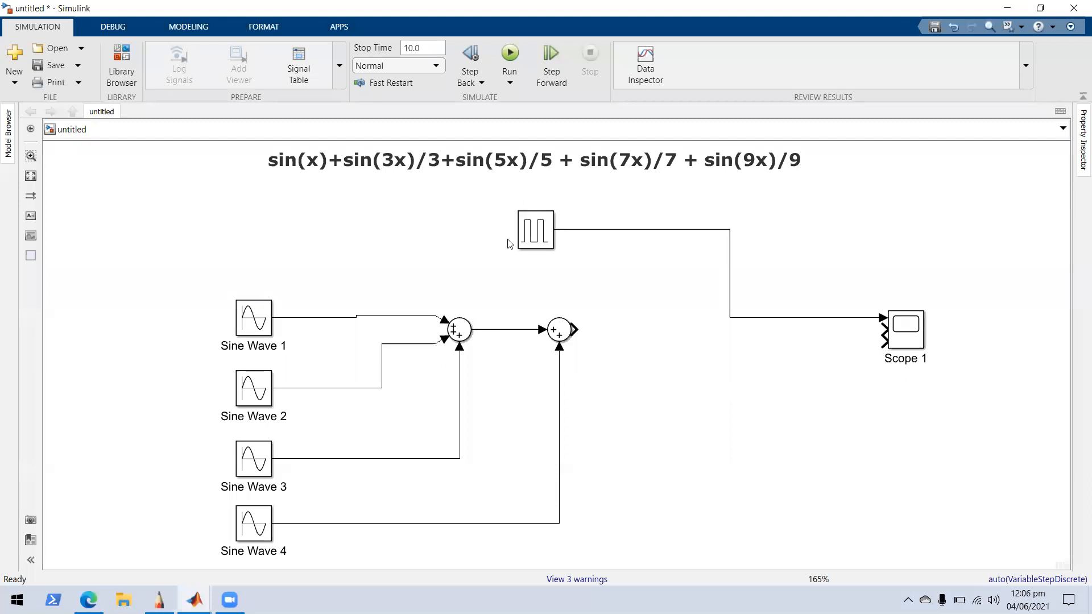
double_click(541, 224)
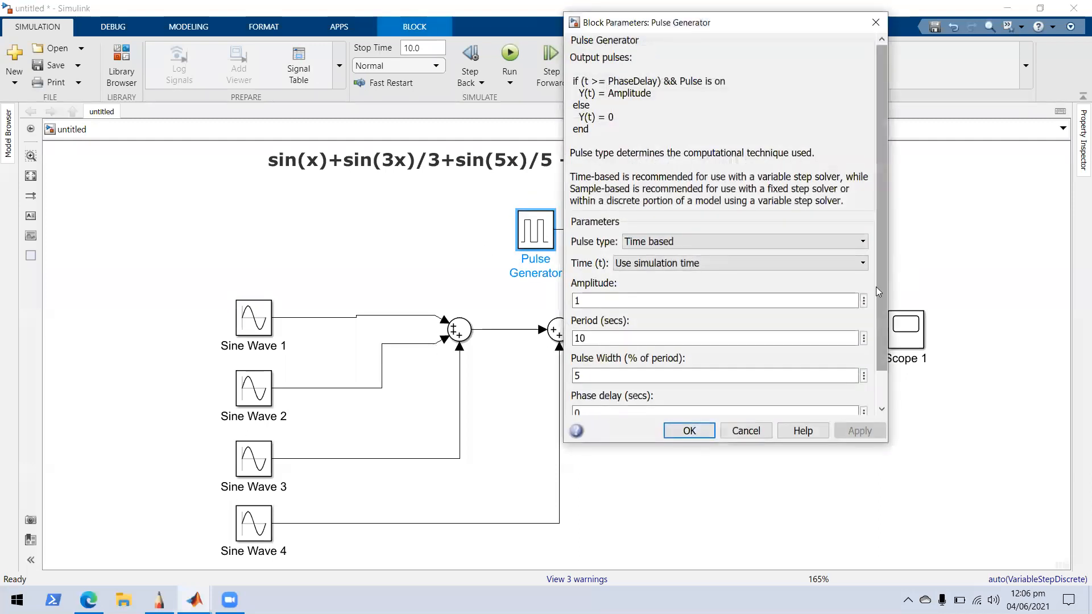
drag(879, 290, 883, 355)
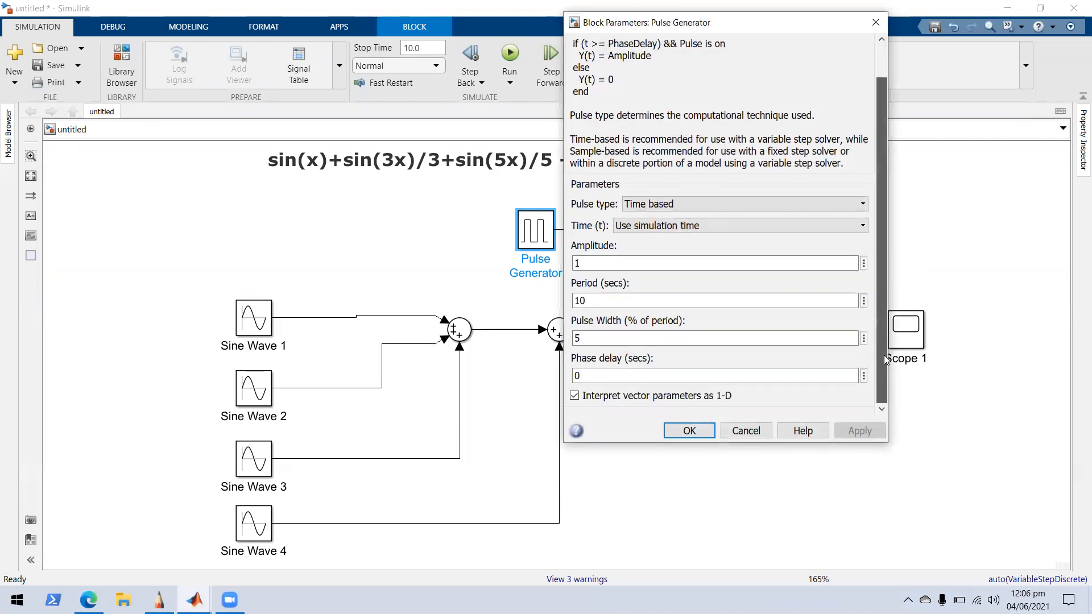
double_click(819, 305)
key(BackSpace)
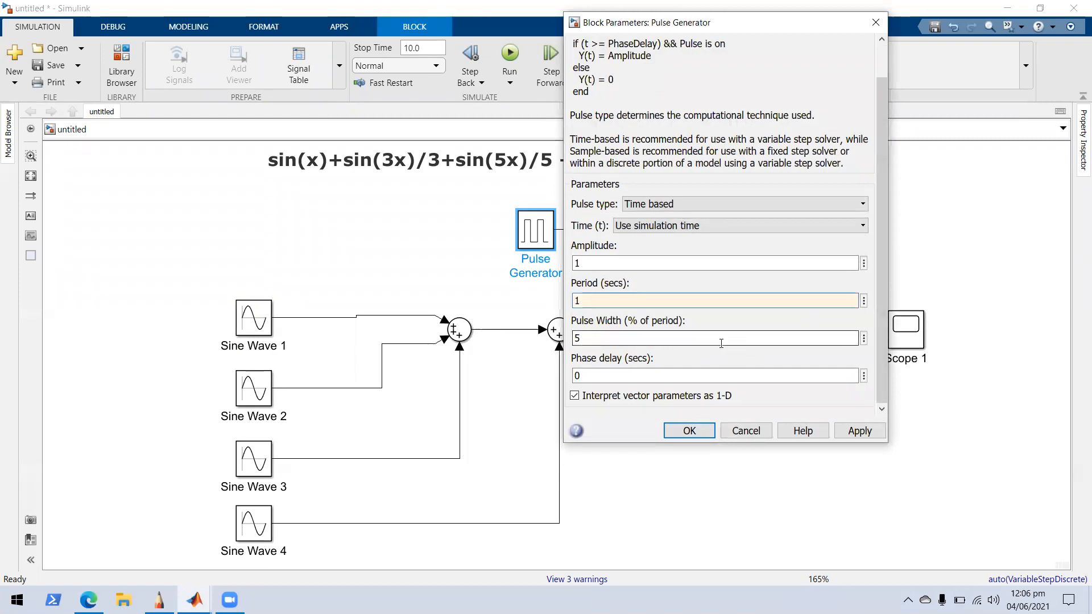
key(BackSpace)
text(2)
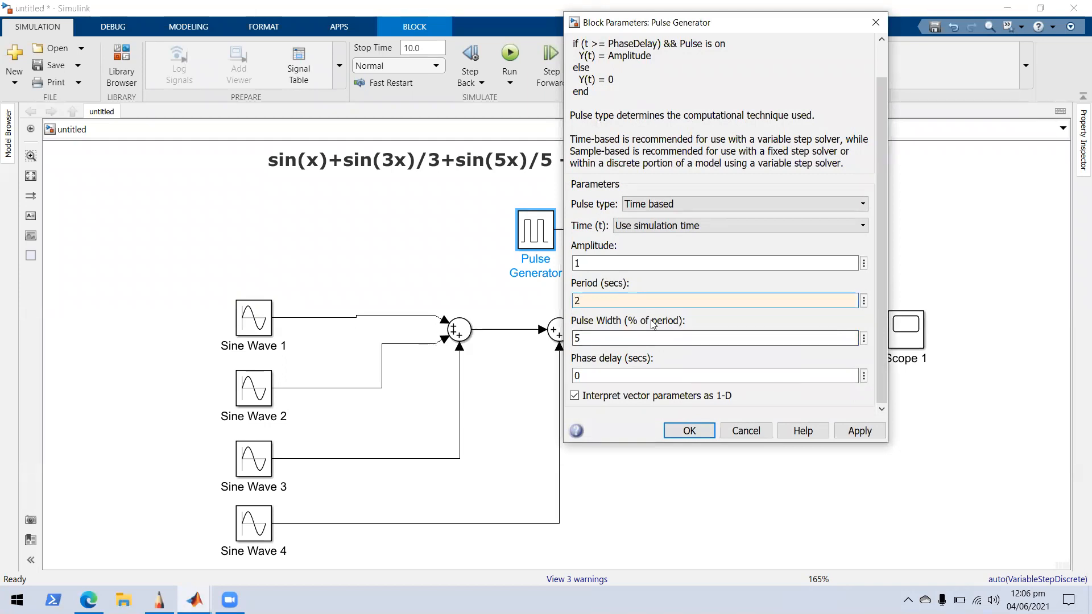
click(689, 430)
- Rerun the simulation, check the pulse train in Scope 1, and close the scope window
double_click(917, 330)
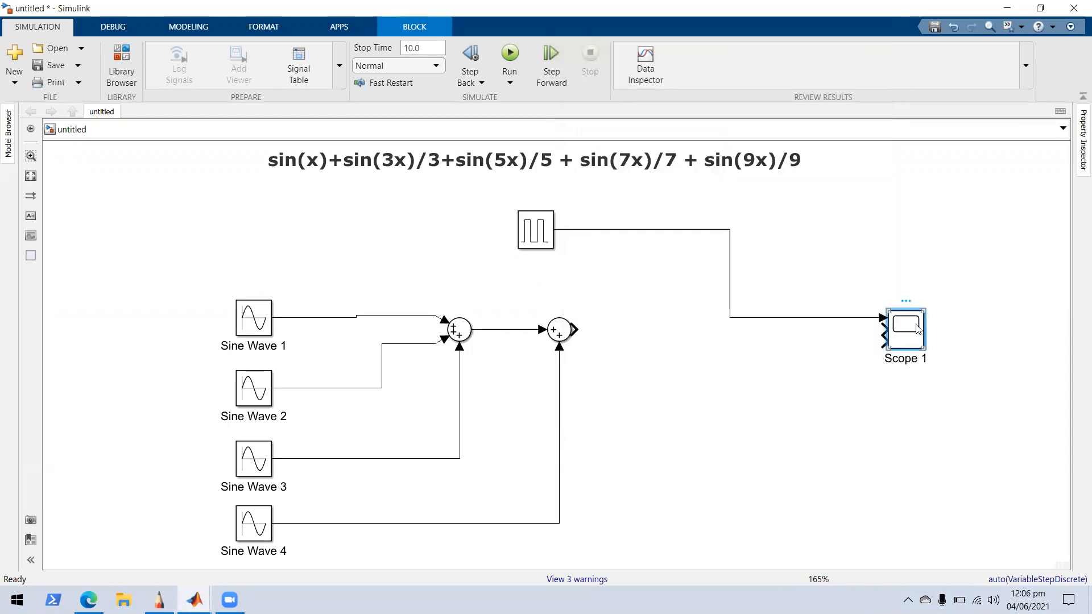
click(1074, 47)
click(512, 76)
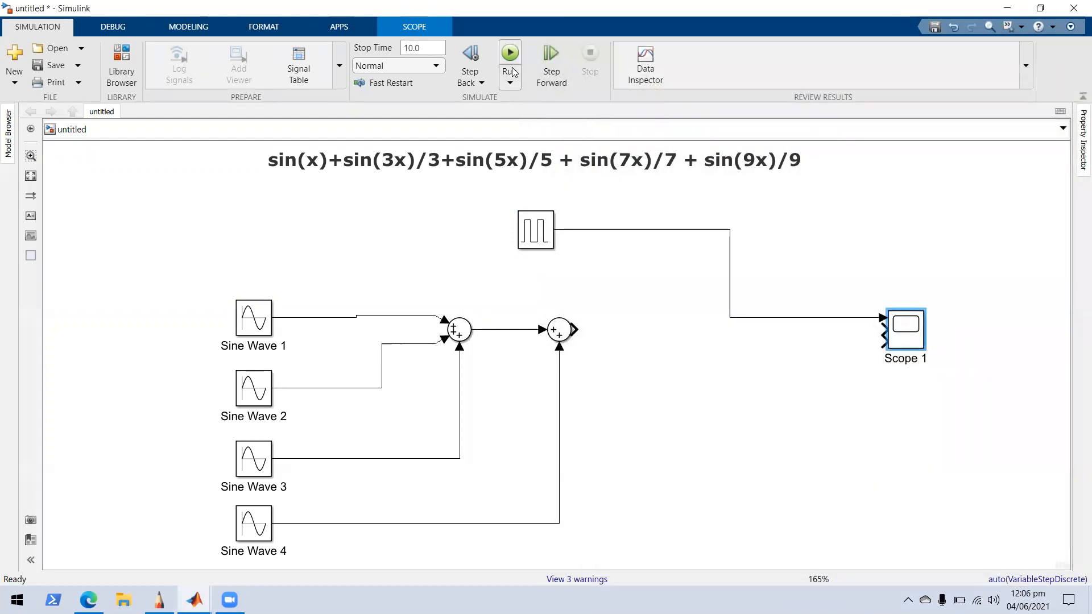
double_click(911, 329)
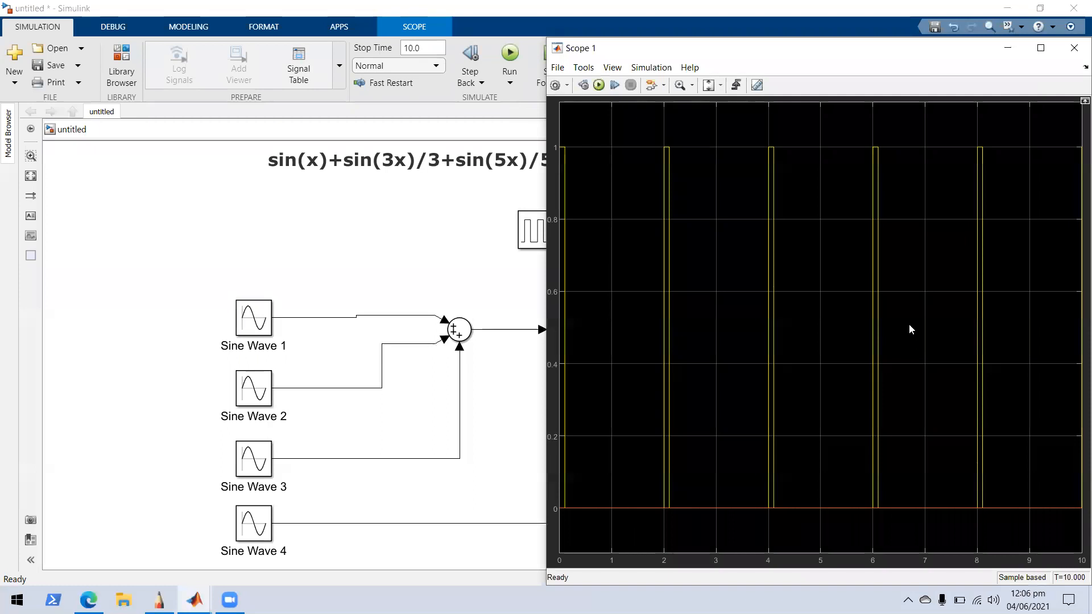
click(1074, 48)
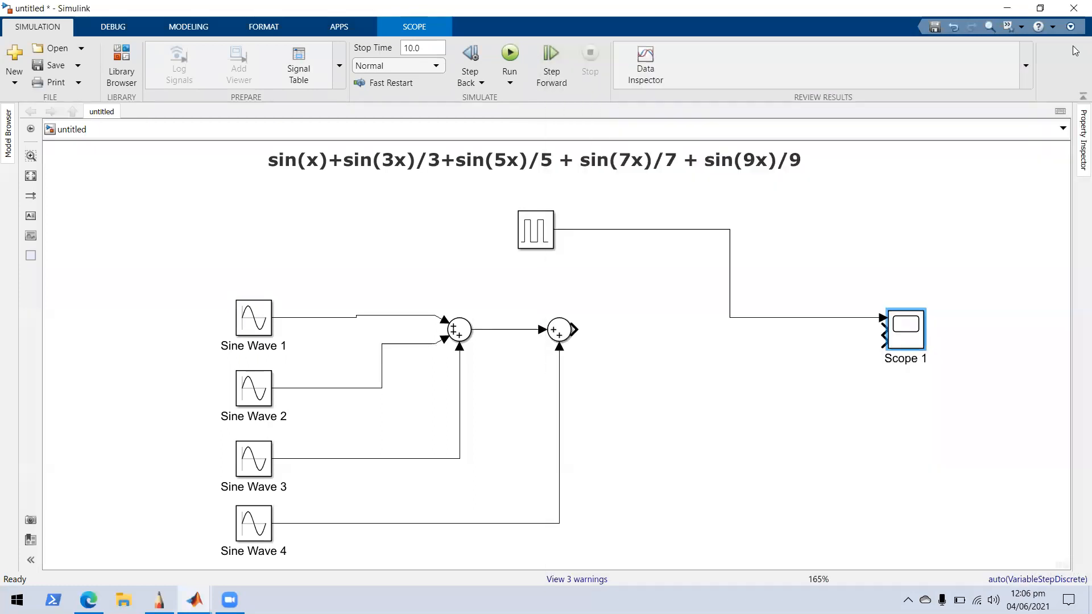
- Bring up the Library Browser and shrink it to a small window so the model stays visible beside it
double_click(300, 239)
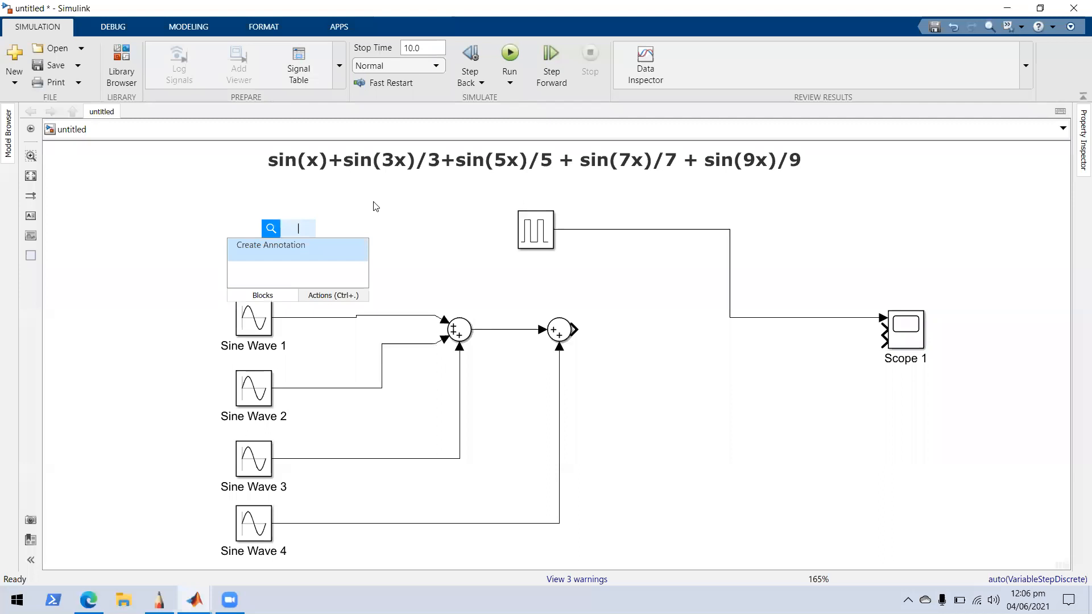
click(286, 196)
click(140, 70)
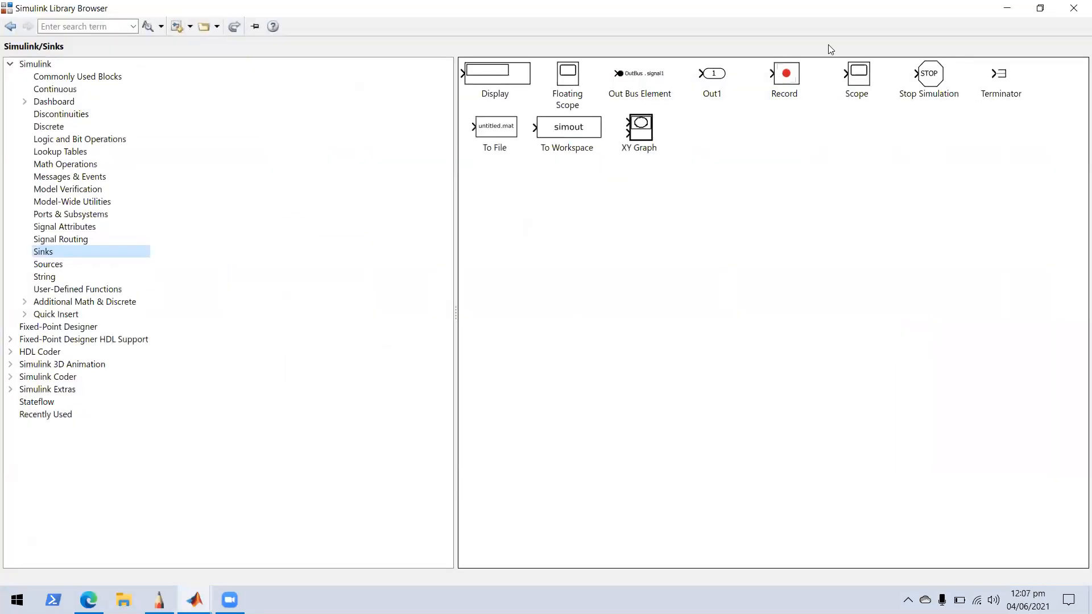
drag(795, 12, 295, 161)
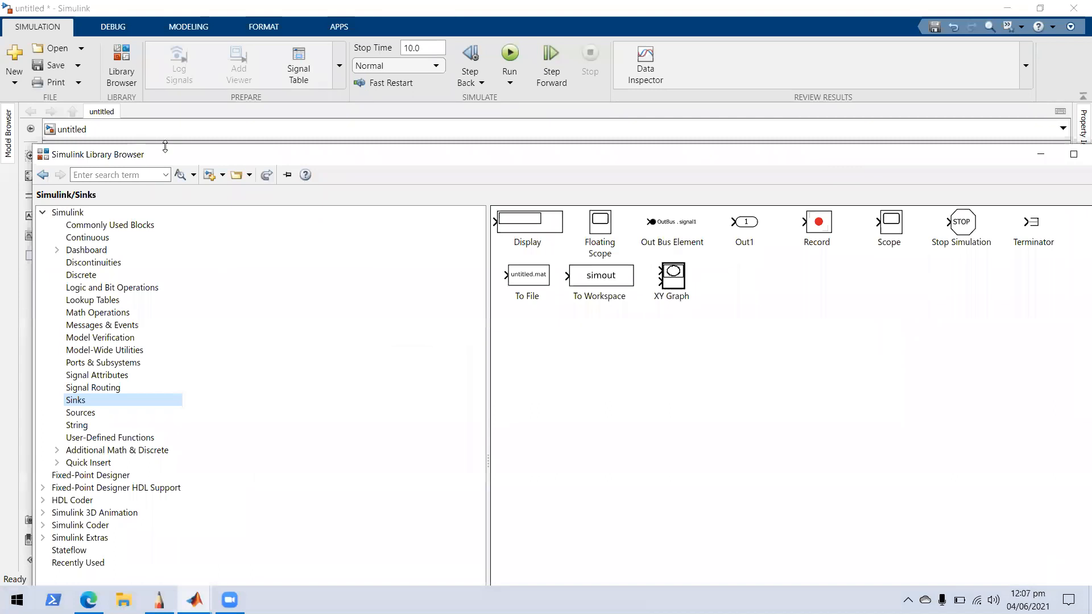
drag(165, 147, 165, 435)
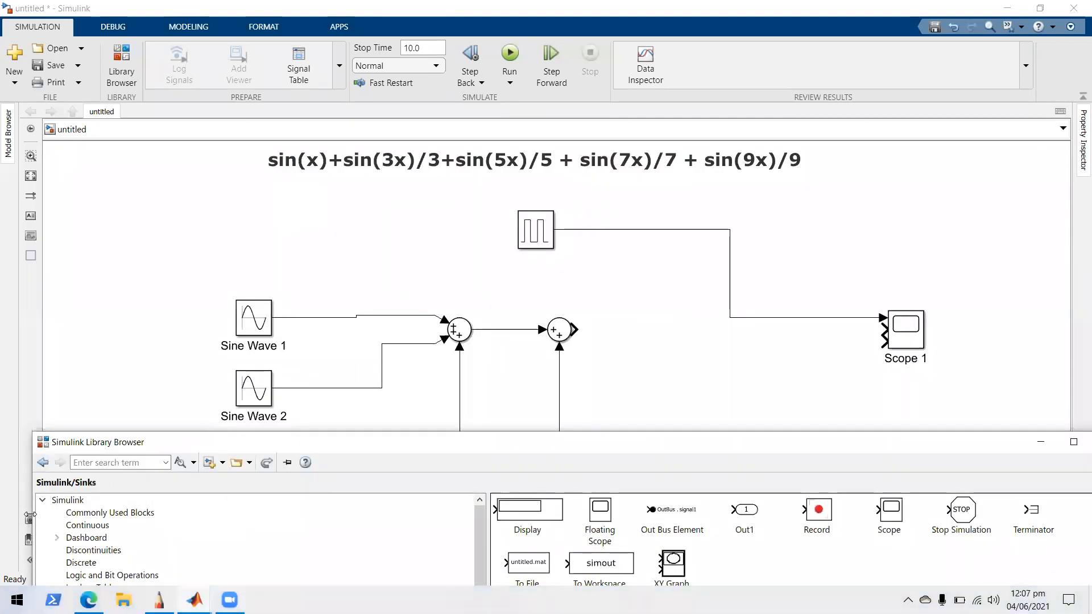
drag(30, 514, 641, 514)
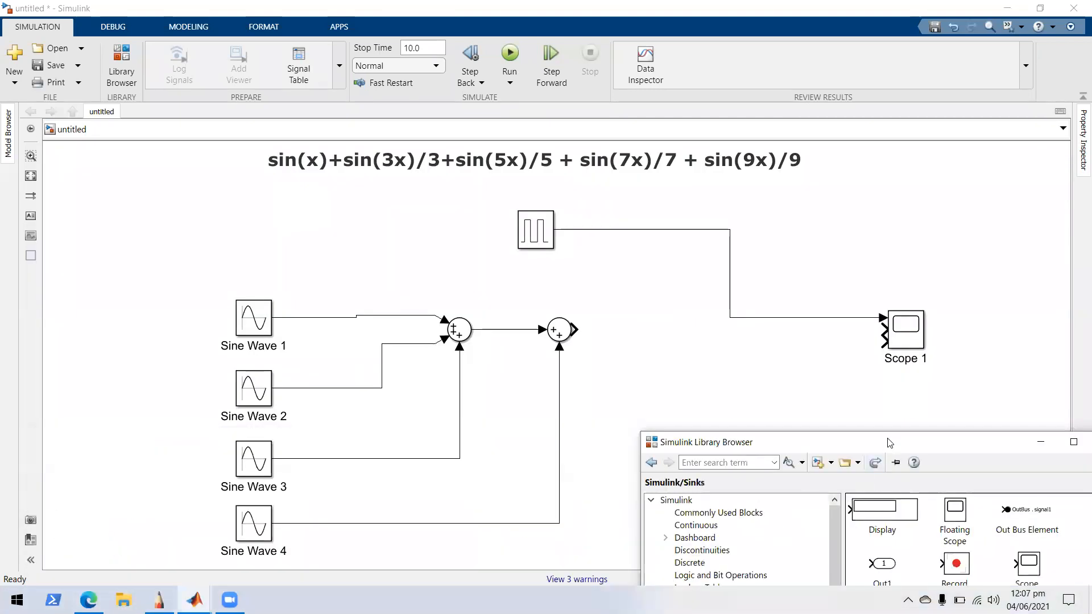
- Try out a To Workspace block from the Sinks library below the Sum output, then delete it from the model
drag(889, 443, 789, 94)
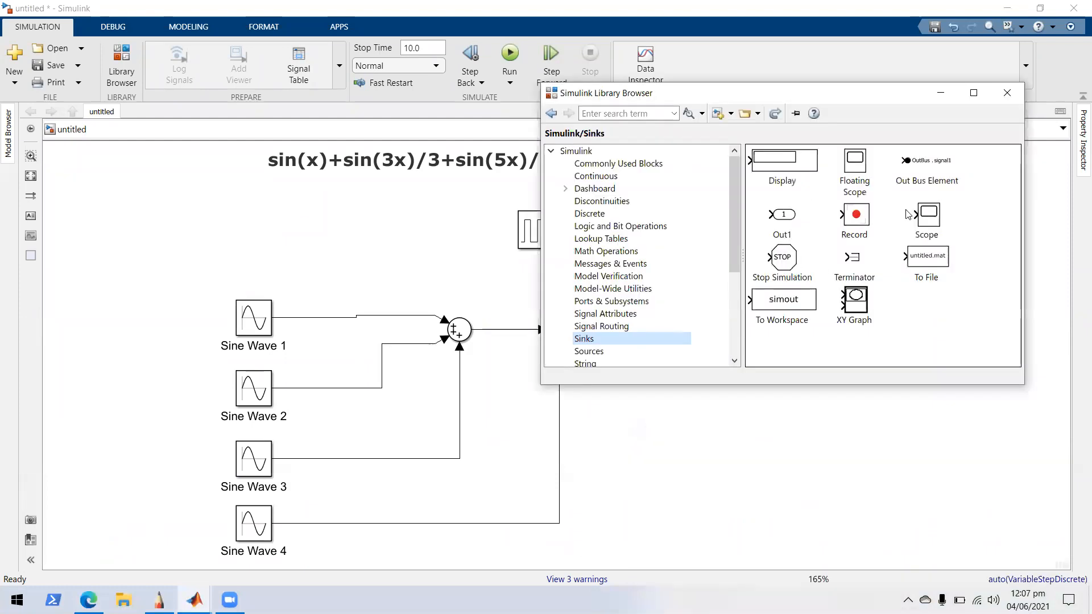
drag(812, 301, 748, 482)
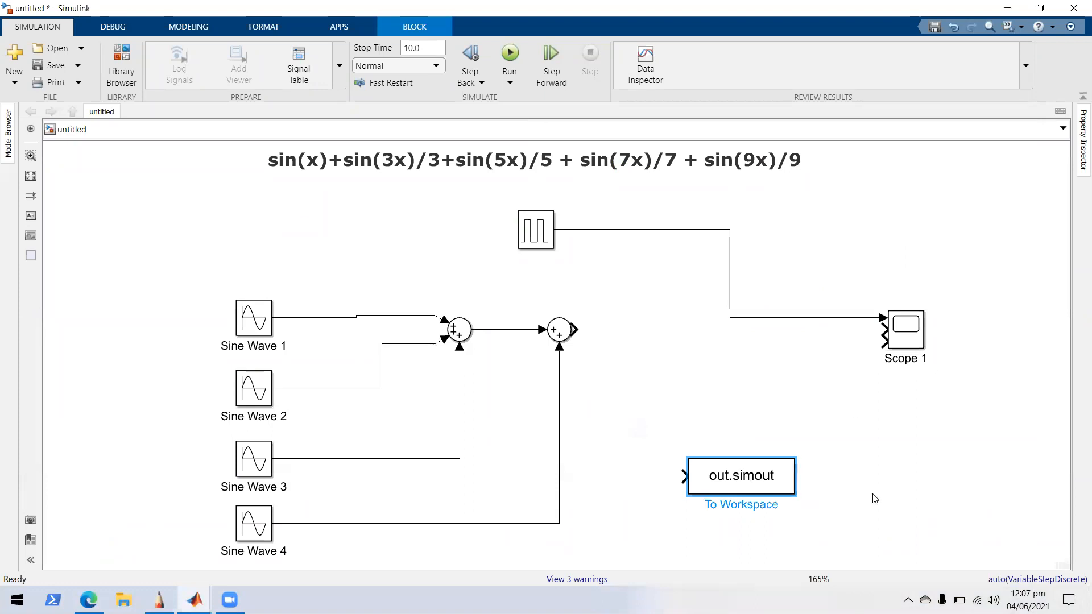
double_click(774, 480)
key(BackSpace)
key(Return)
click(654, 315)
drag(795, 458, 721, 452)
key(Delete)
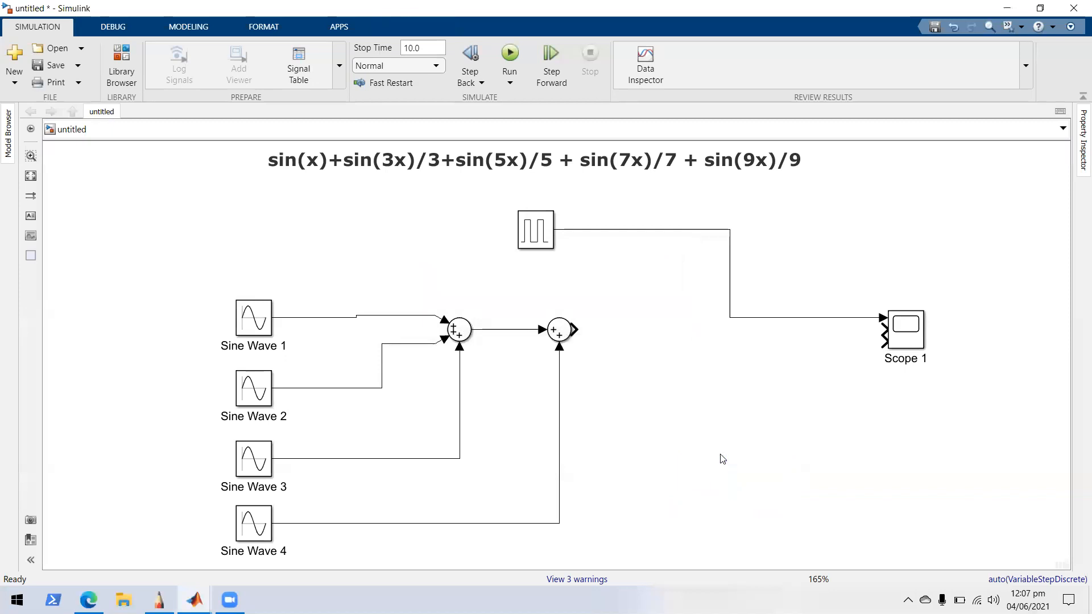
- Set the Pulse Generator's pulse width to 50 % of the period, apply it, and close the block parameters
click(546, 232)
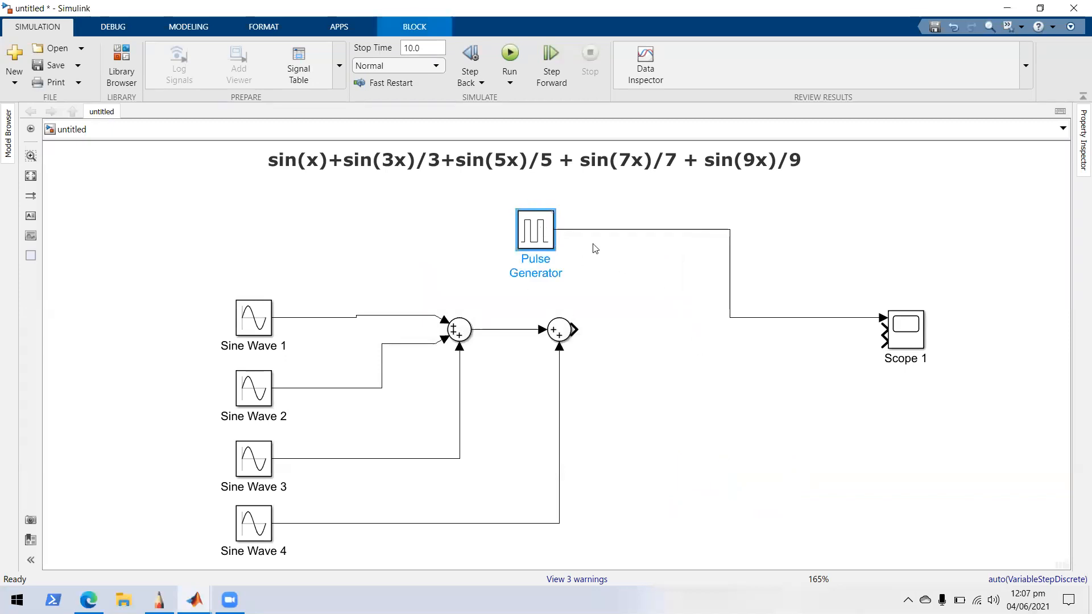
double_click(544, 234)
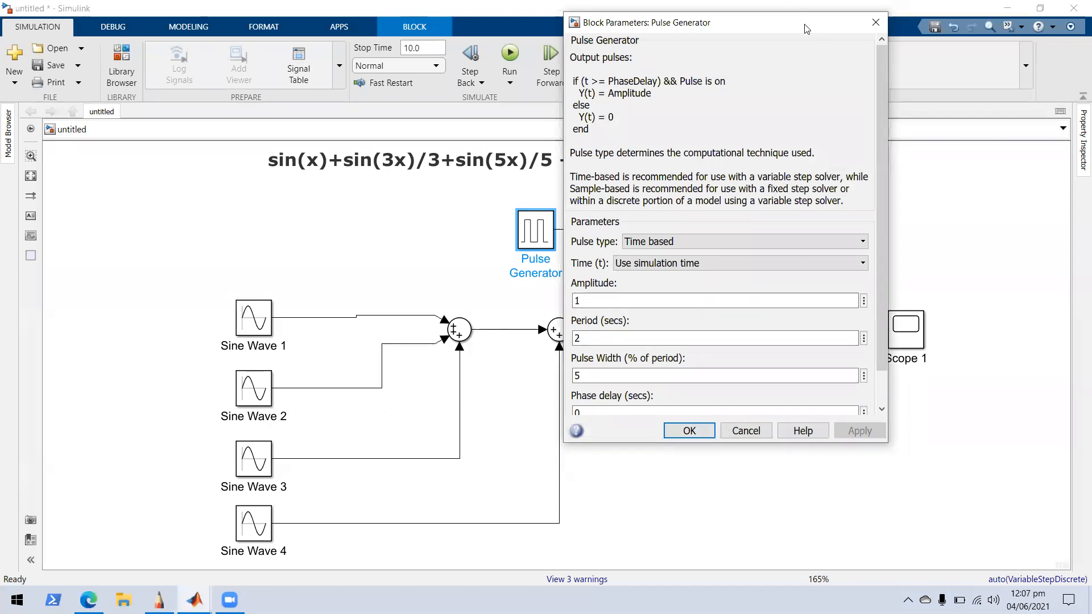
drag(885, 335, 886, 380)
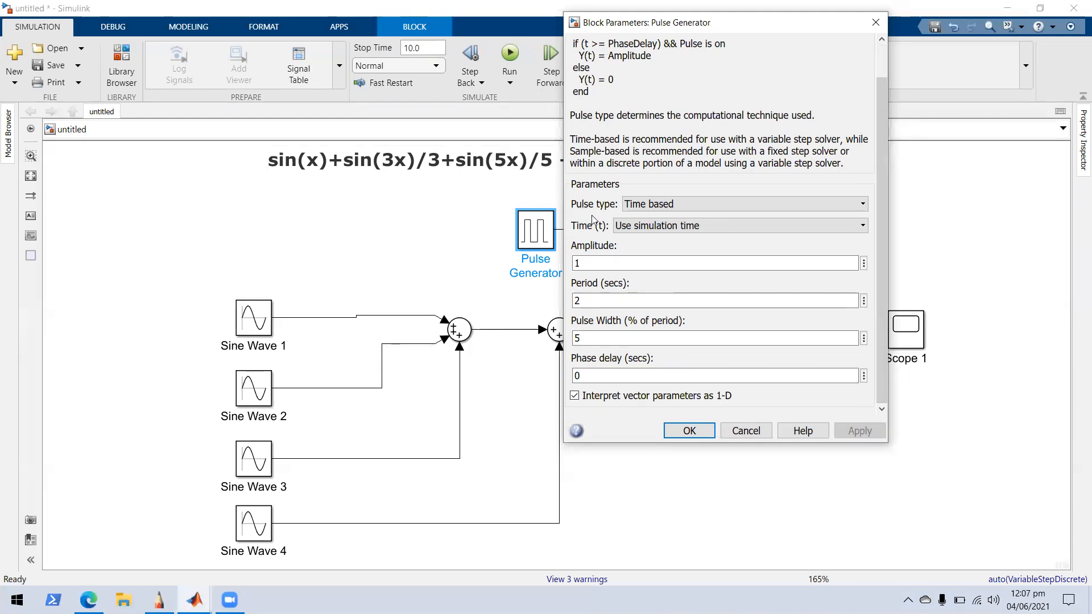
double_click(596, 298)
double_click(594, 338)
key(BackSpace)
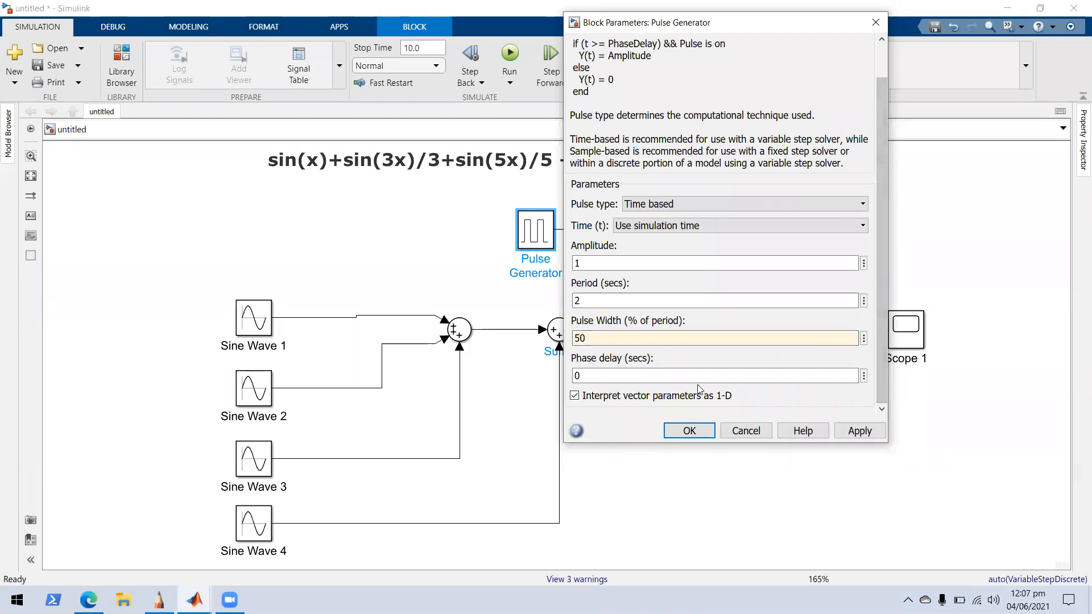
click(872, 432)
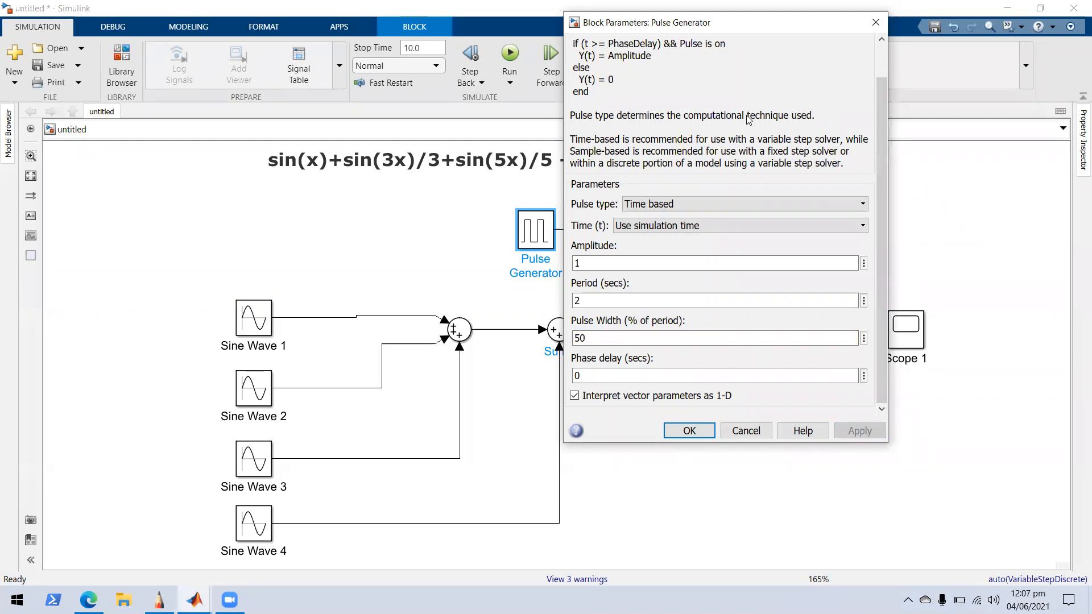
click(877, 24)
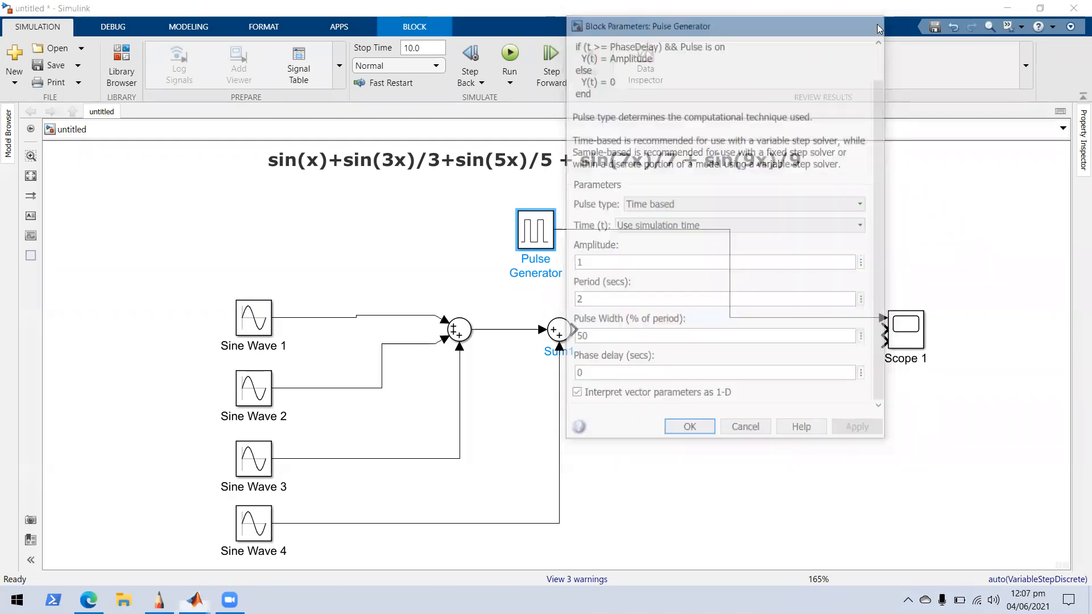
- Run the simulation, examine the pulse train in a maximized Scope 1 window, and close the scope
click(510, 54)
double_click(907, 327)
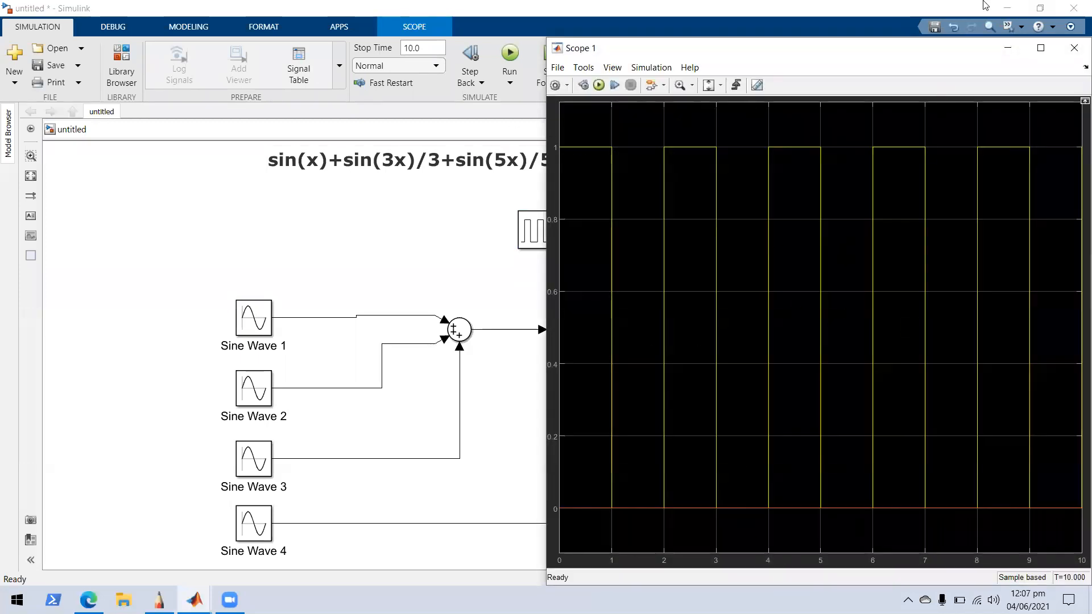
click(1041, 48)
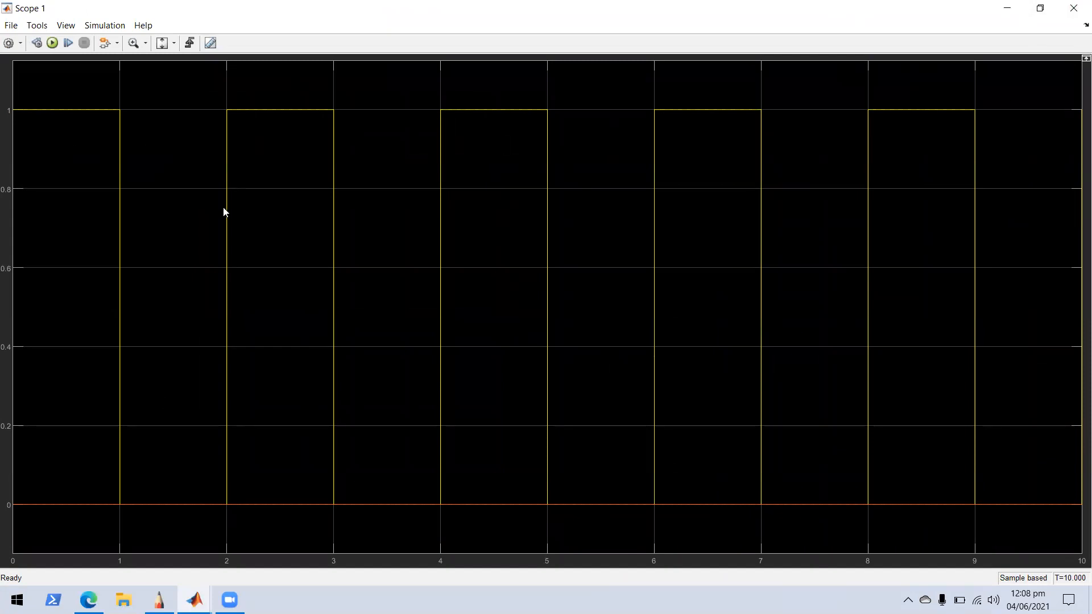
click(1074, 10)
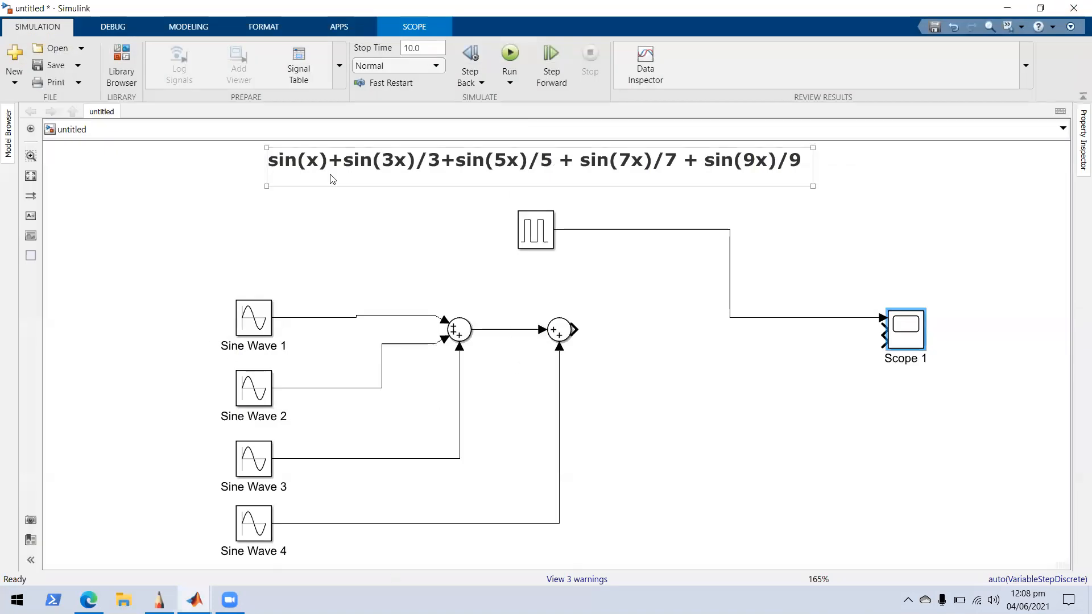
- Connect the second Sum block's output to the second input of Scope 1
click(574, 328)
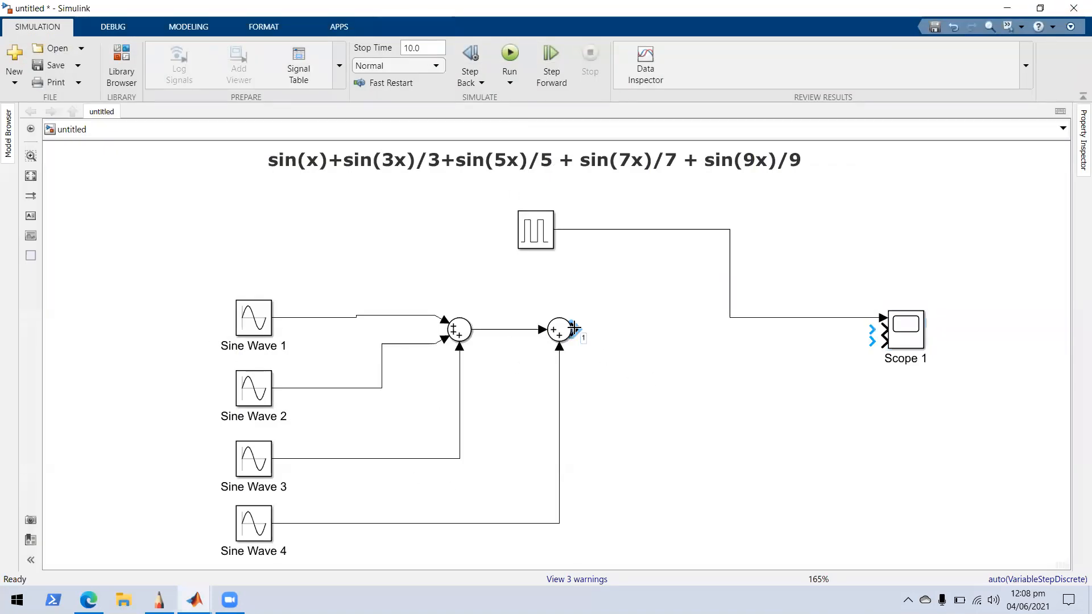
click(875, 335)
double_click(901, 333)
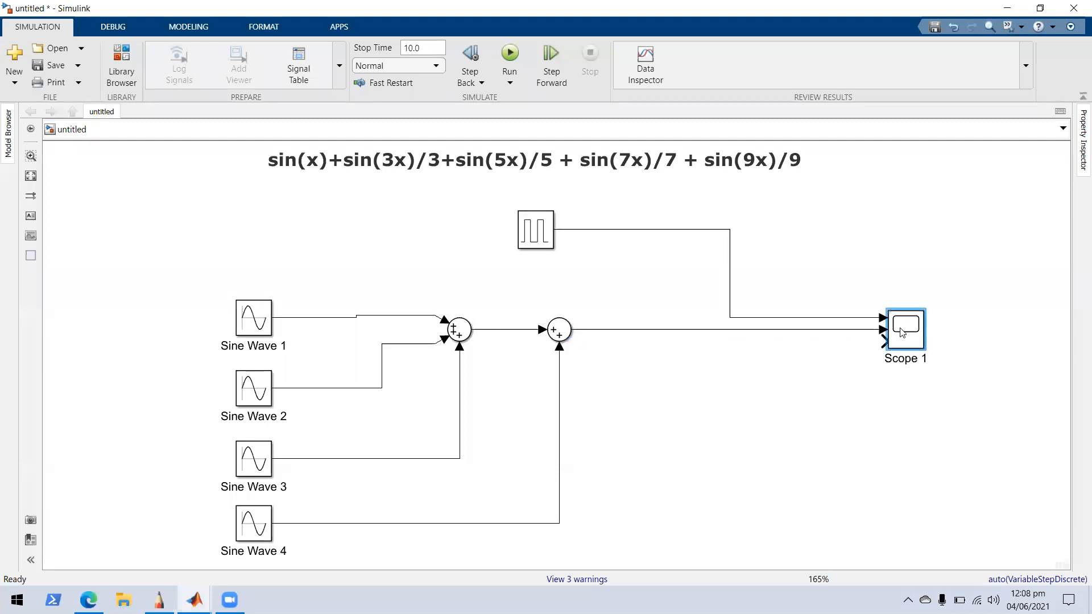
click(1073, 8)
- Run the simulation, compare the summed sine waves with the pulse train in Scope 1, and close the scope
click(509, 57)
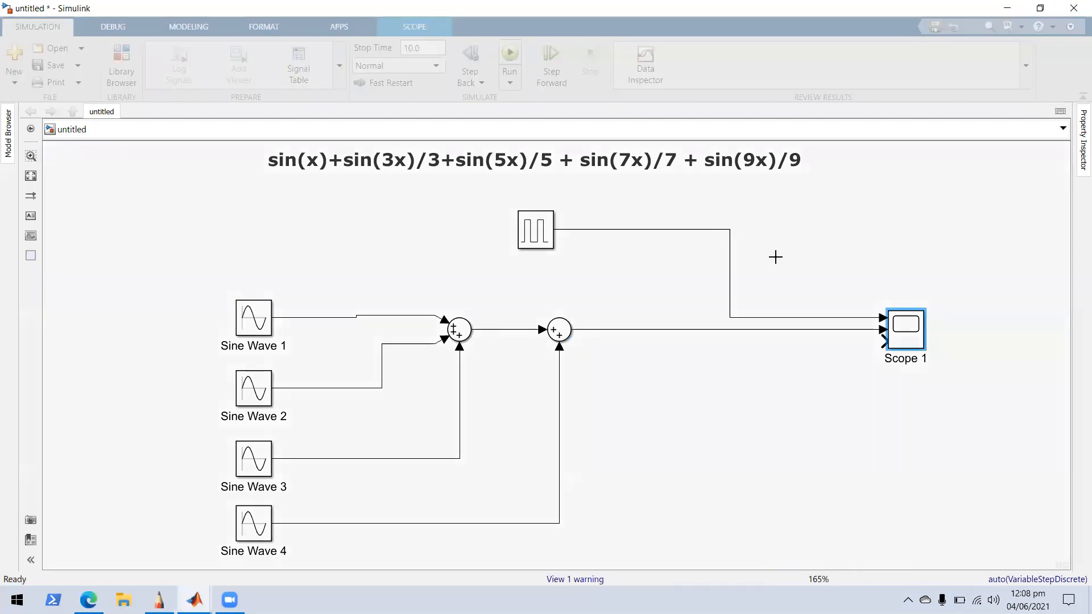
double_click(899, 331)
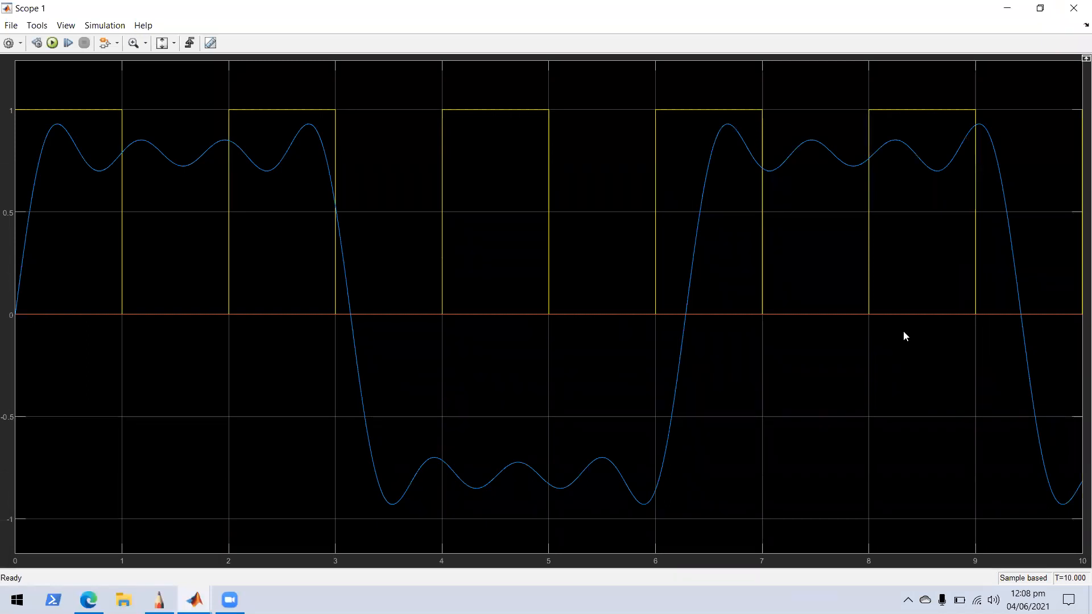
click(1076, 11)
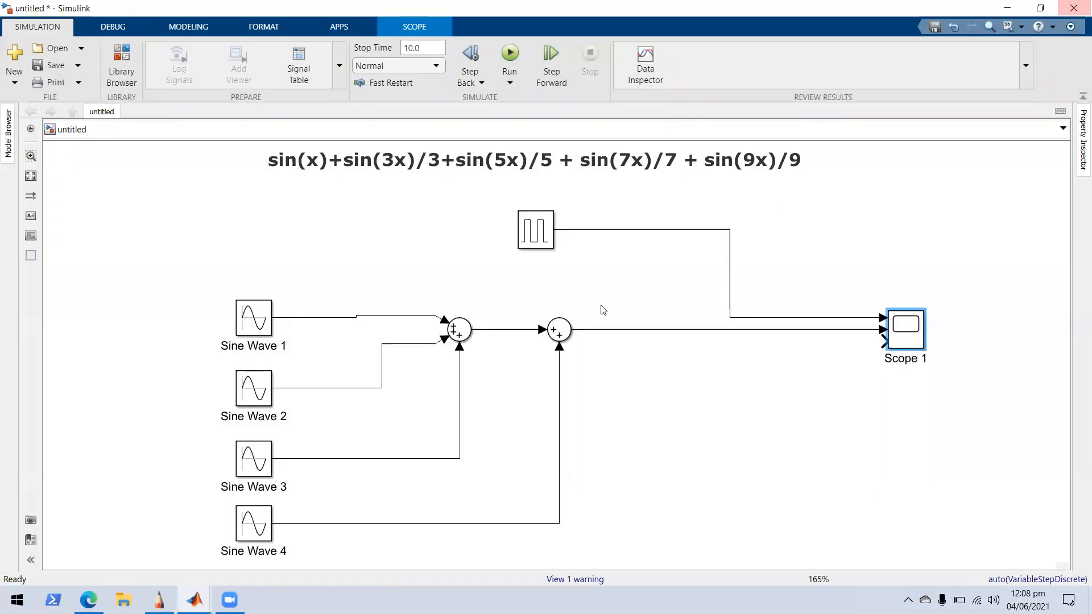
- Set the Pulse Generator's period to 2*pi seconds and accept the parameters
double_click(535, 231)
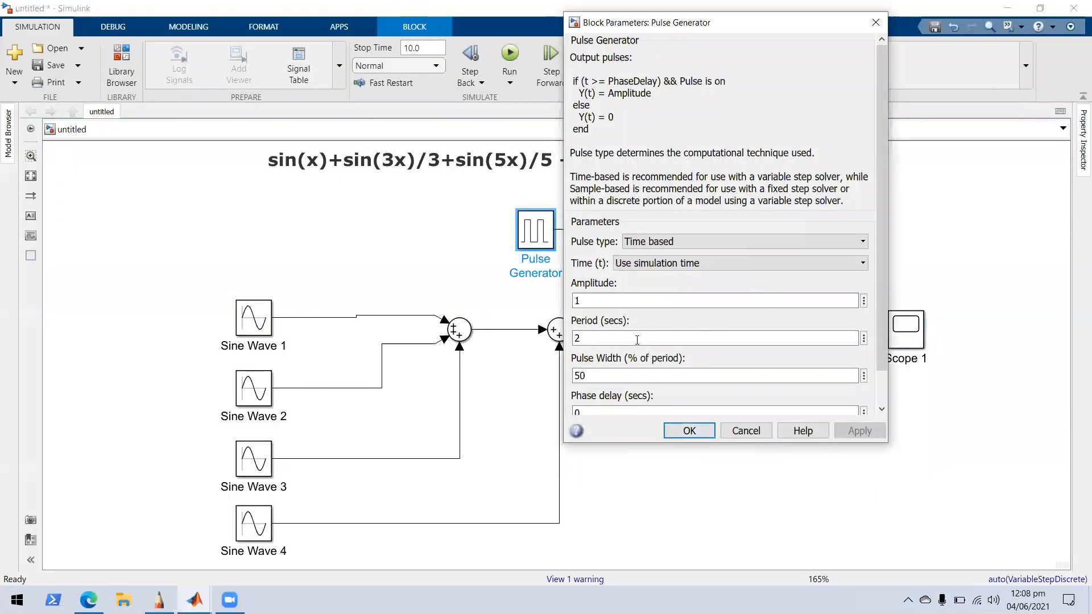
double_click(627, 337)
text(pi)
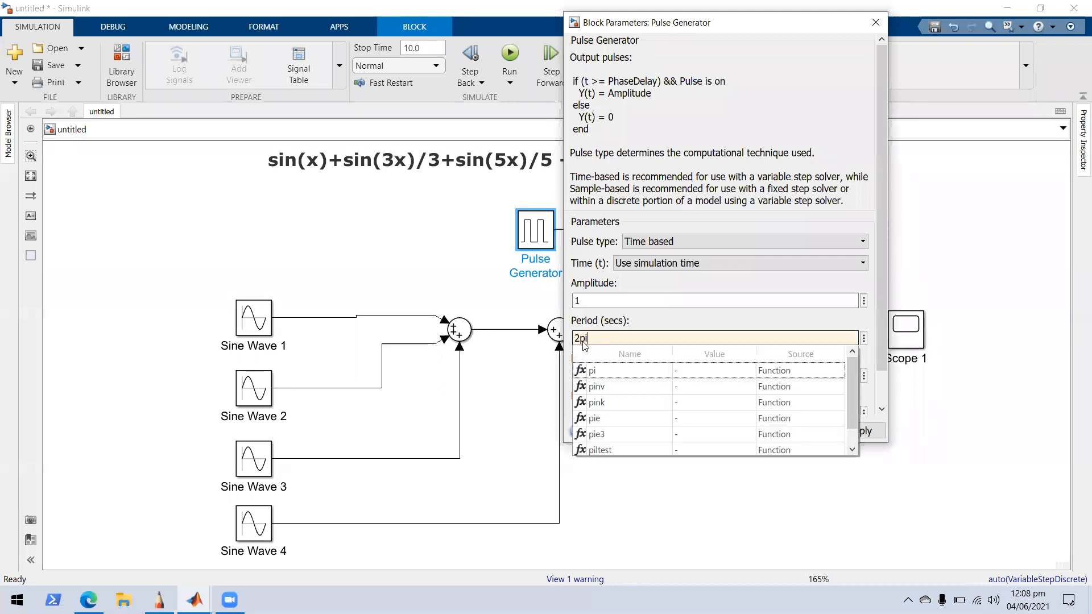
double_click(579, 339)
click(579, 339)
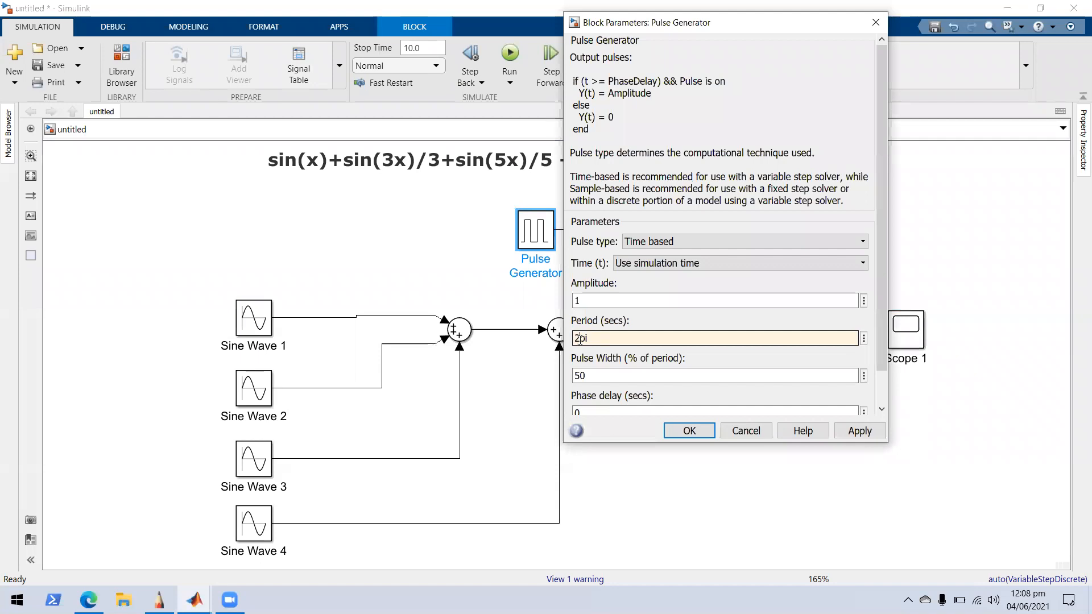
text(*)
click(702, 337)
click(702, 337)
click(860, 432)
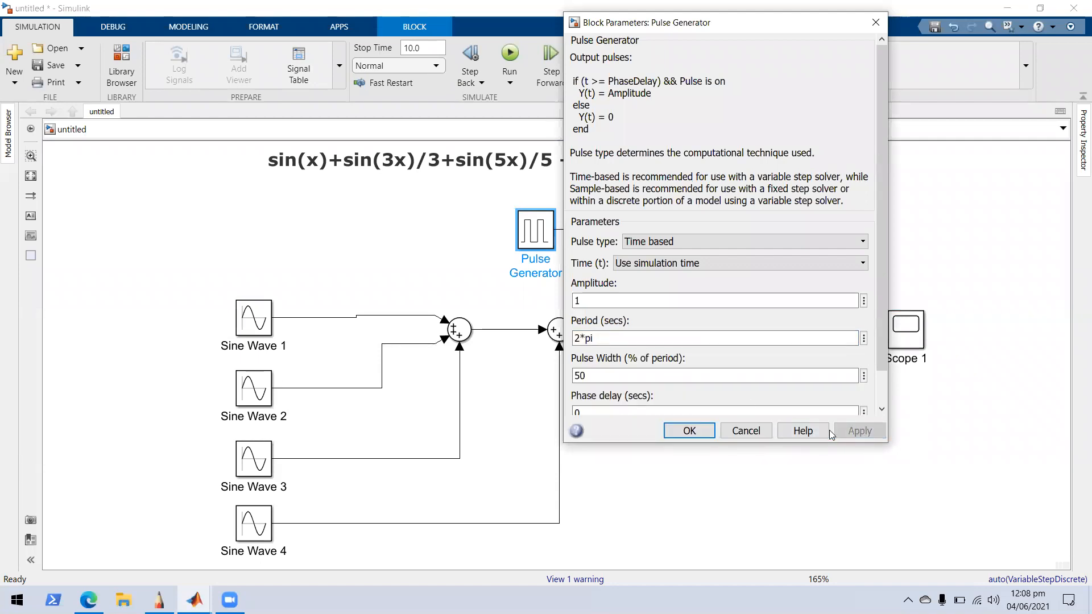
click(690, 430)
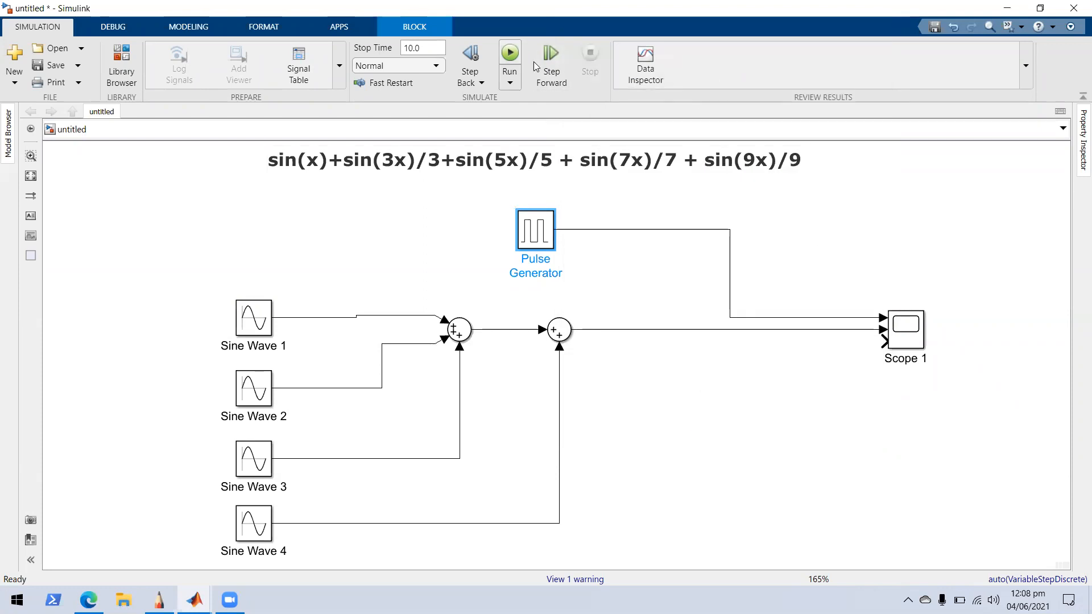
- Rerun the simulation, check how the 2*pi pulse lines up with the summed sine waves in Scope 1, and close the scope
click(511, 57)
double_click(910, 333)
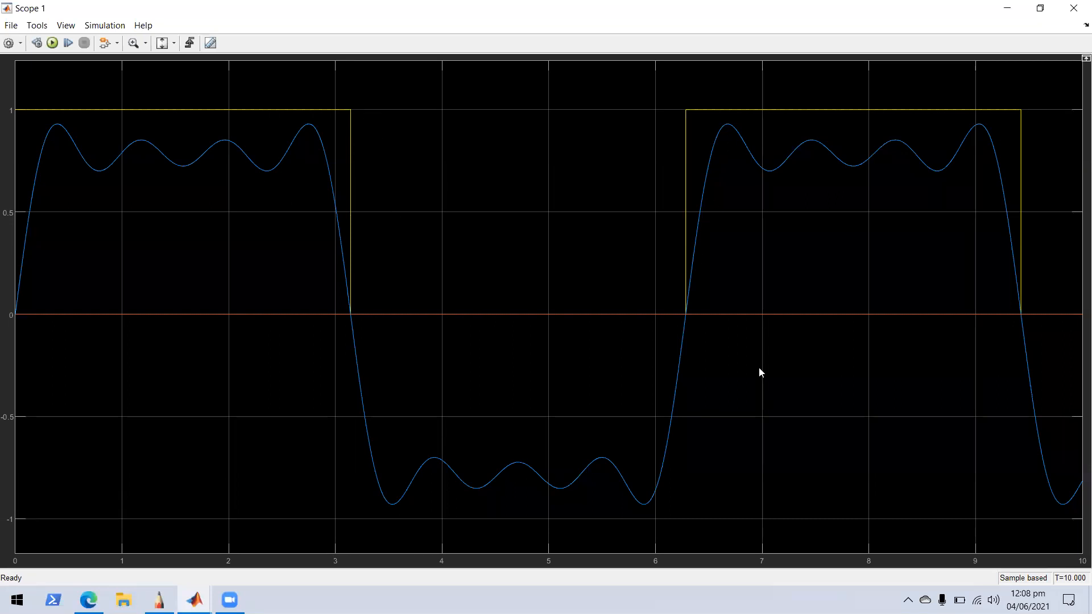
click(1075, 10)
- Set the Pulse Generator's amplitude to 2 and accept the parameters
double_click(536, 230)
click(582, 300)
key(BackSpace)
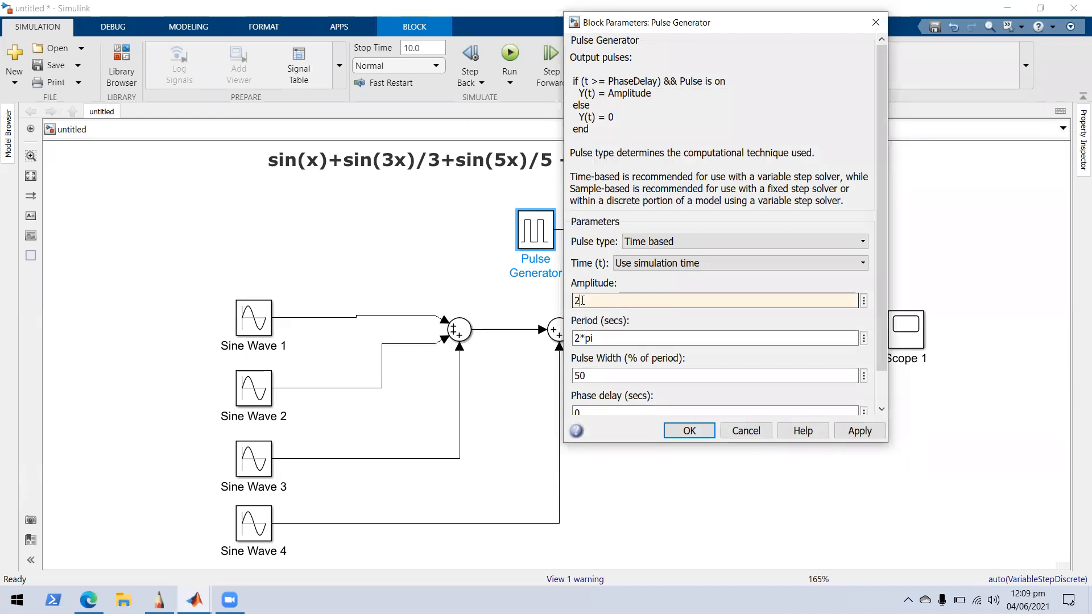
click(856, 436)
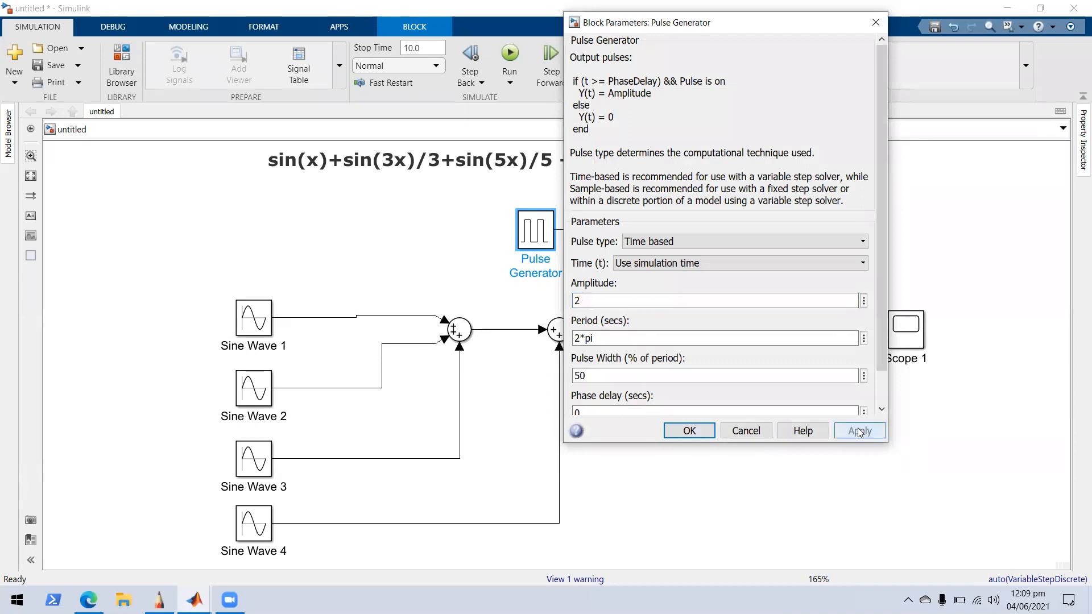
click(694, 432)
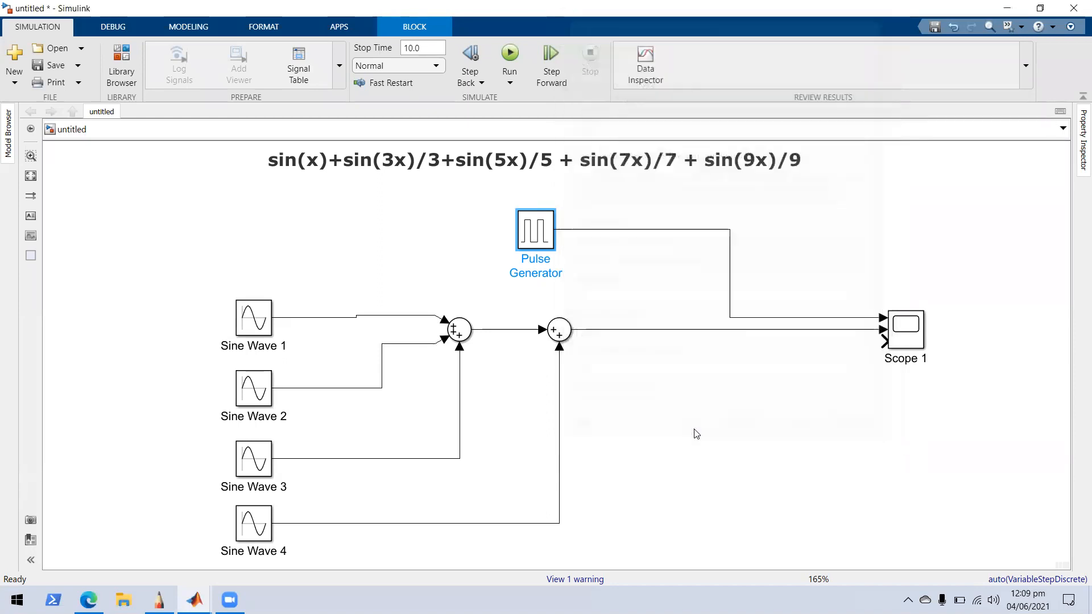
- Add a Constant block between the Pulse Generator and Scope 1, and delete the signal line joining those two blocks
double_click(659, 248)
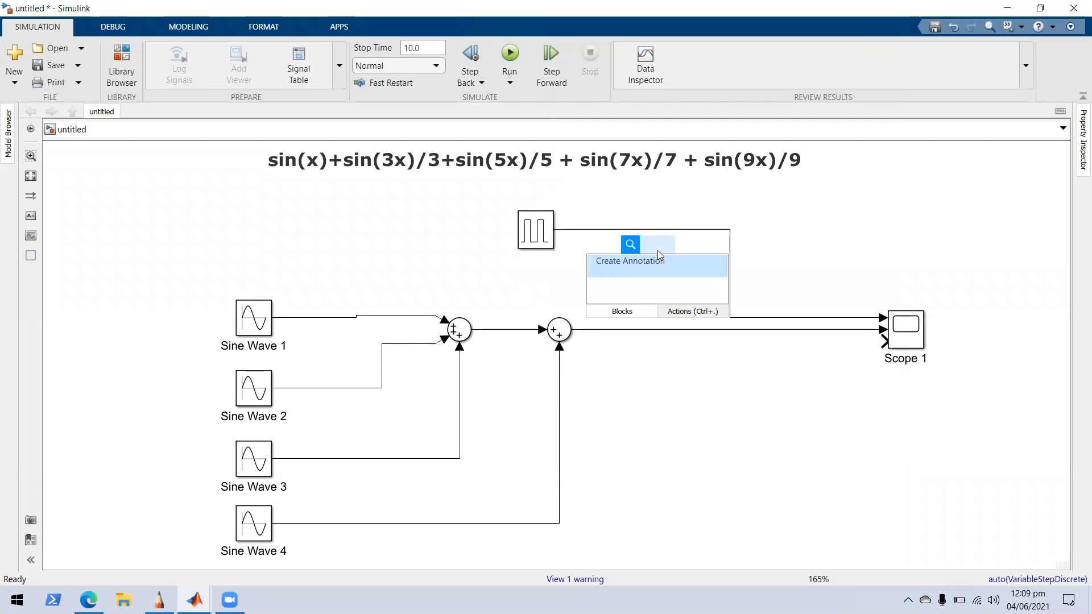
text(const)
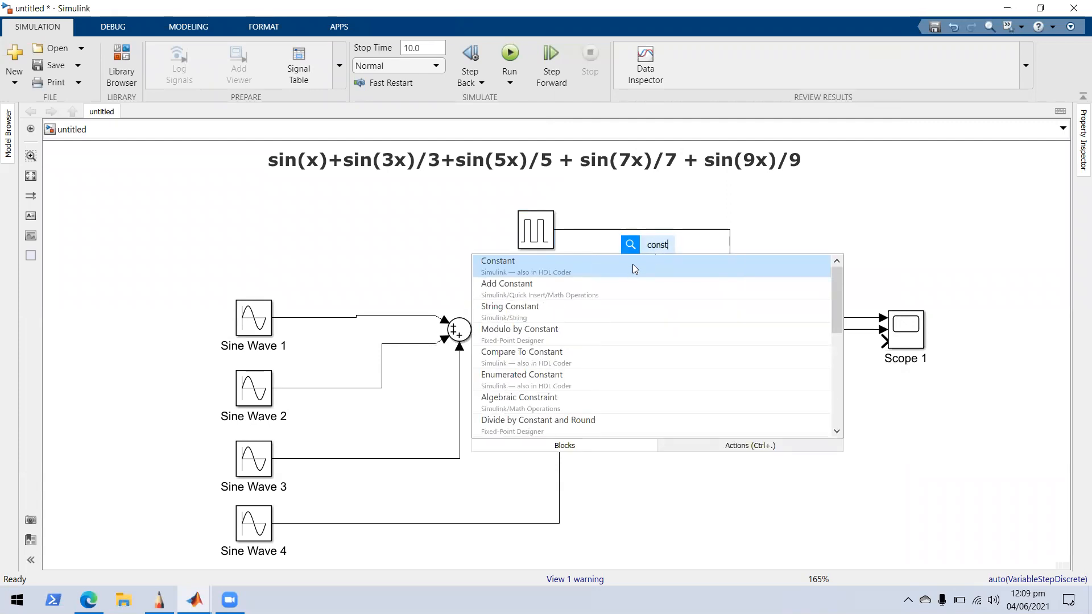
click(633, 265)
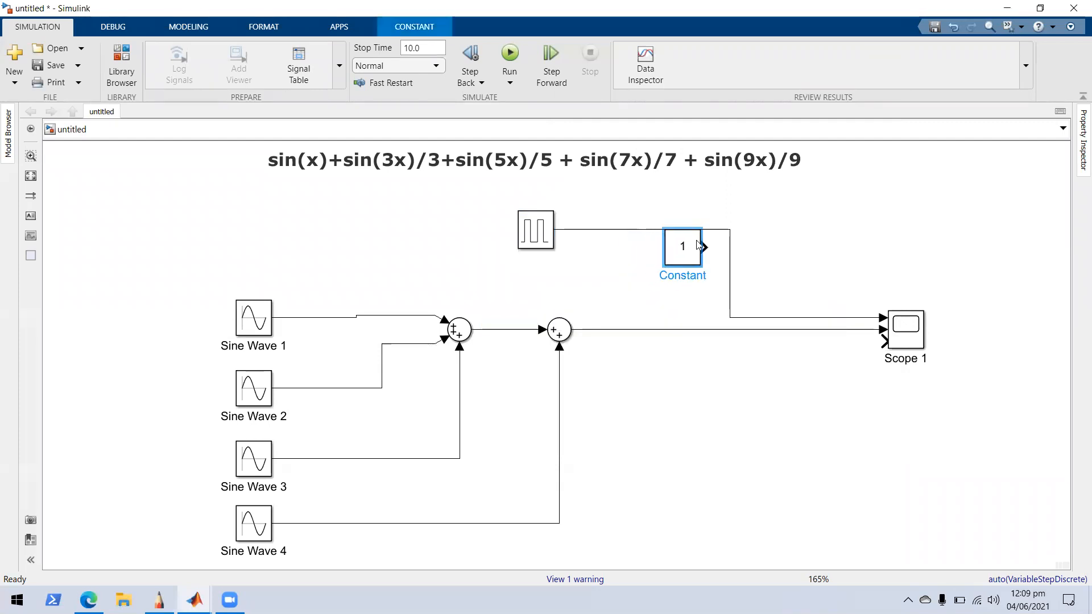
drag(698, 245, 728, 227)
key(ctrl+z)
click(725, 231)
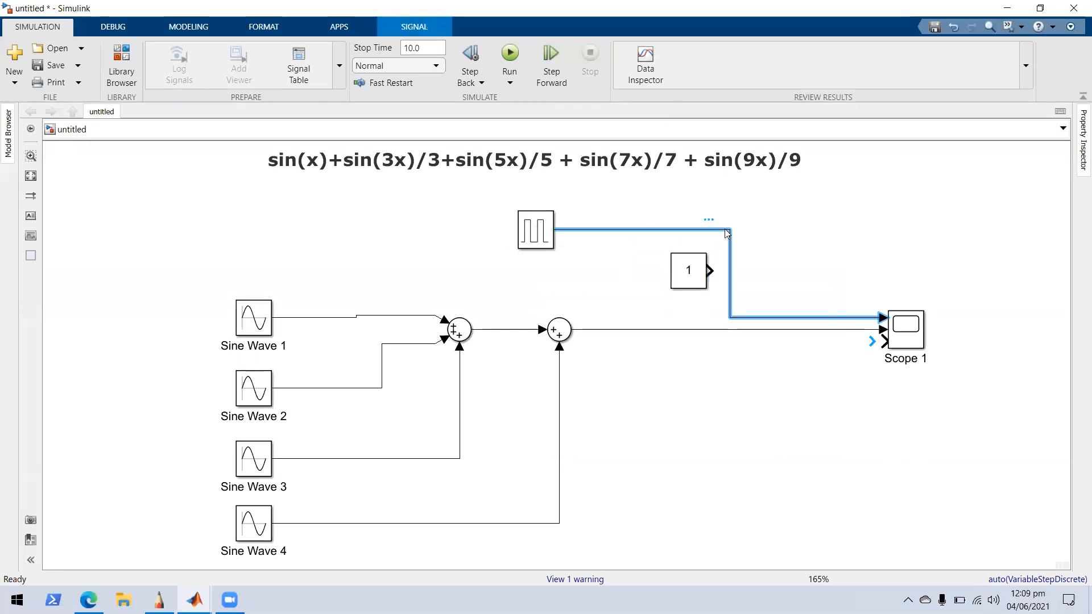
key(Delete)
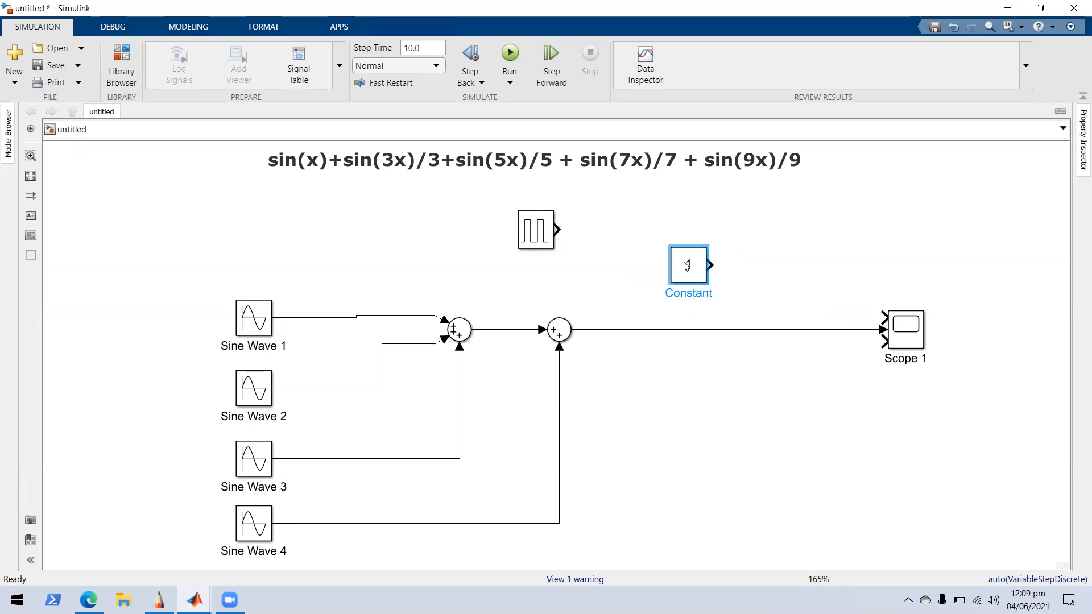
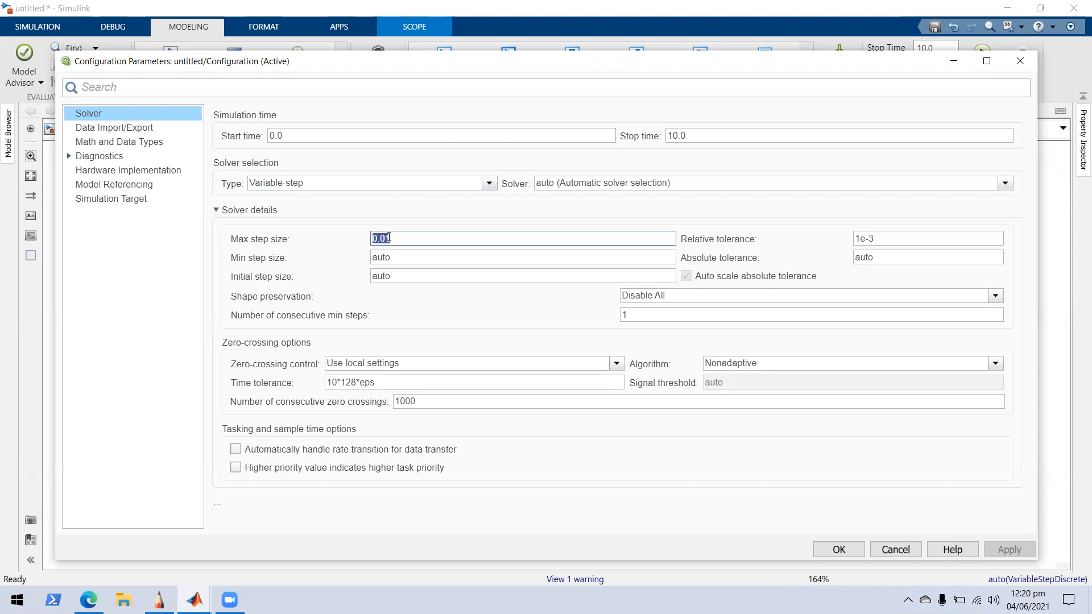
- Examine the max step size in the Solver configuration parameters and collapse the solver details
drag(394, 237, 374, 238)
click(445, 240)
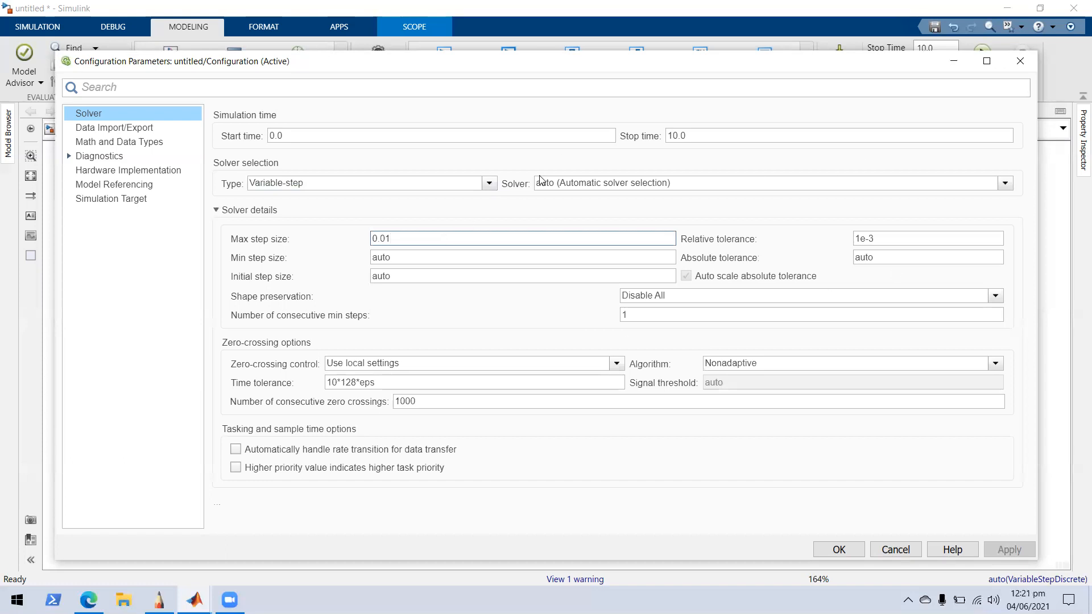
double_click(381, 239)
click(415, 238)
click(161, 114)
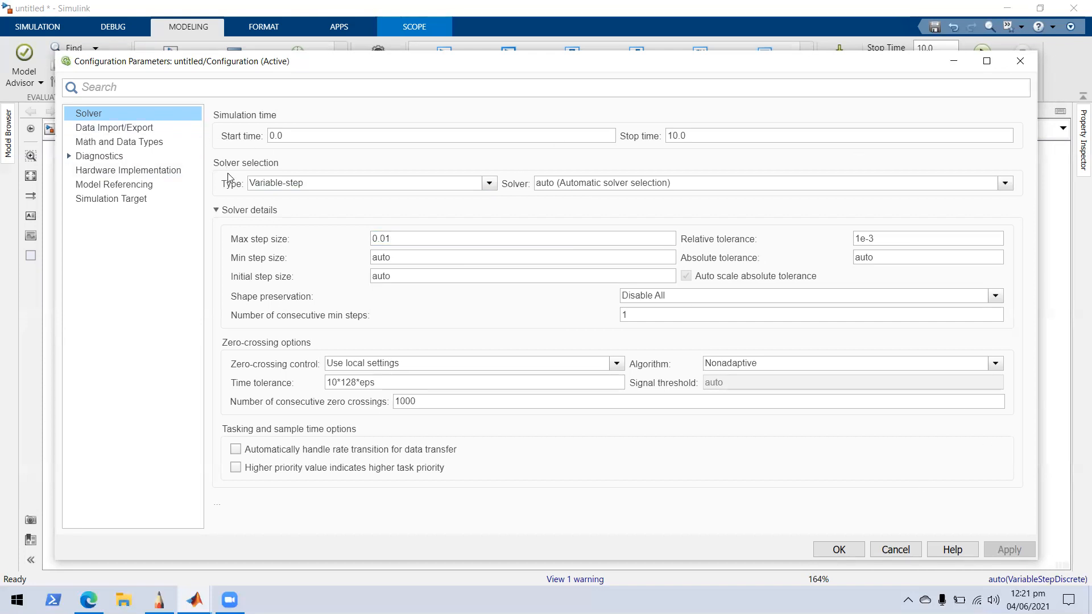
click(217, 210)
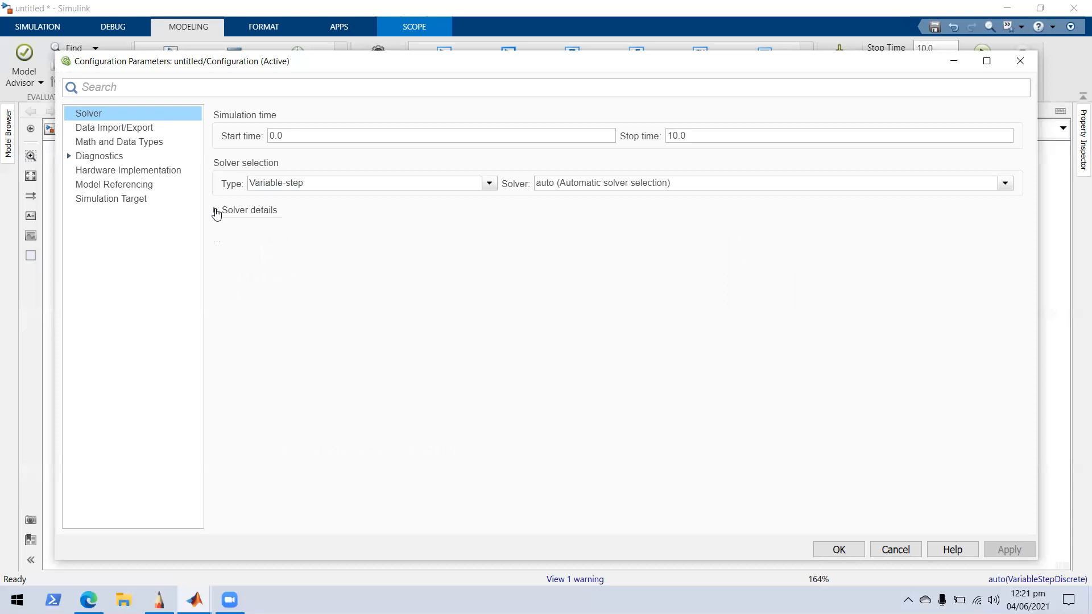
- Expand the solver details to check the 0.01 max step size, accept the configuration parameters, and return to the simulation commands
click(216, 211)
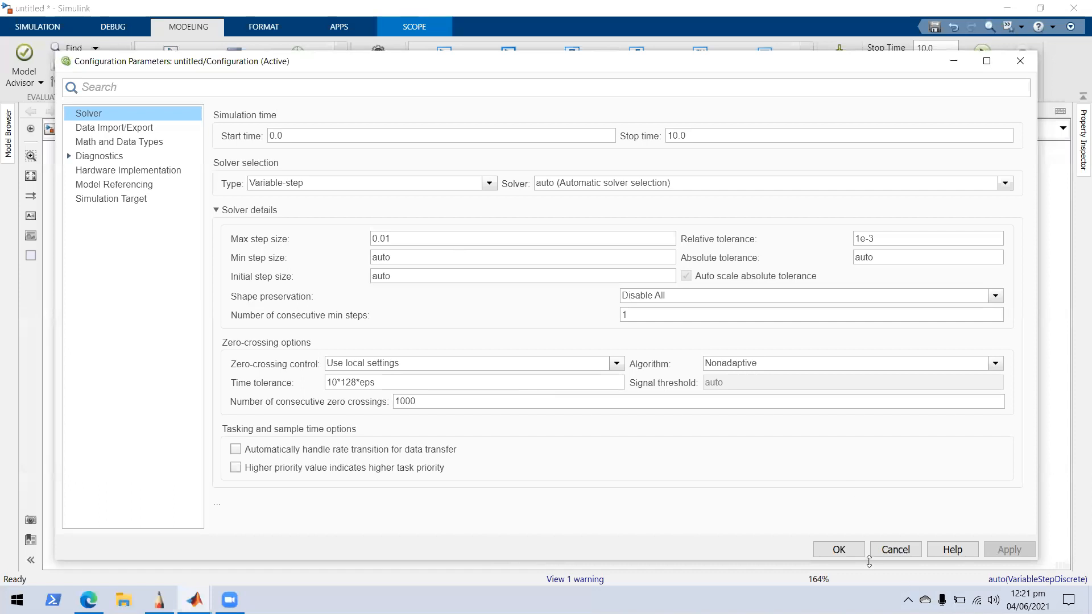
click(857, 550)
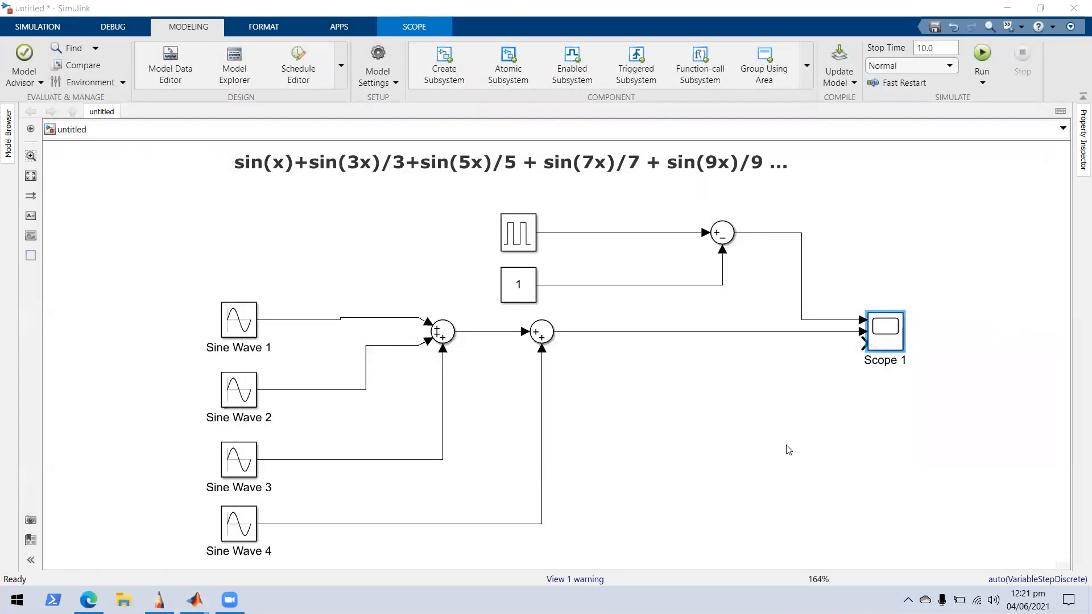
click(788, 450)
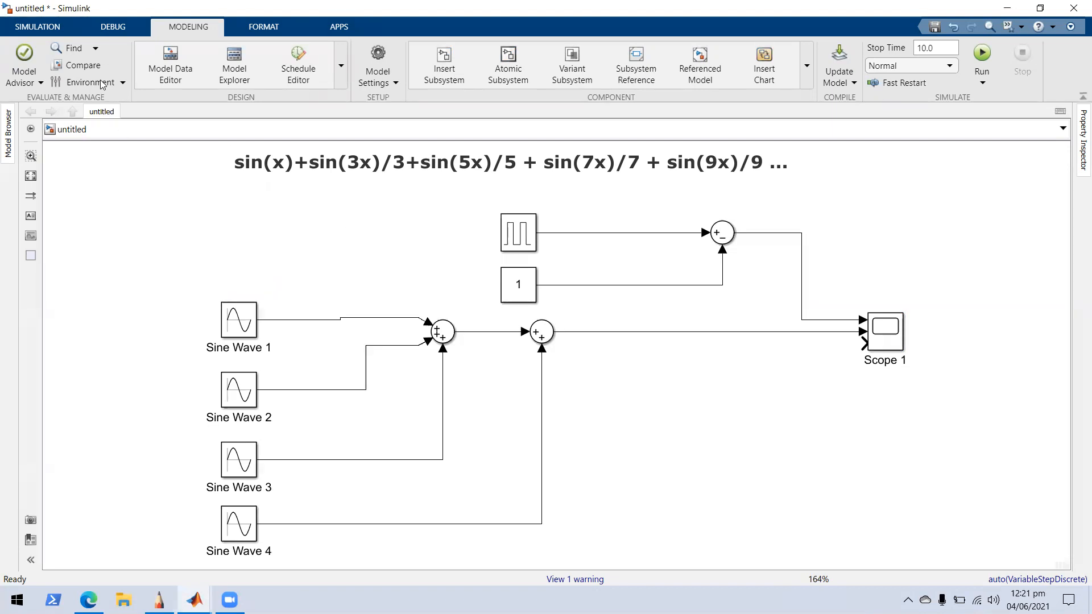
click(64, 30)
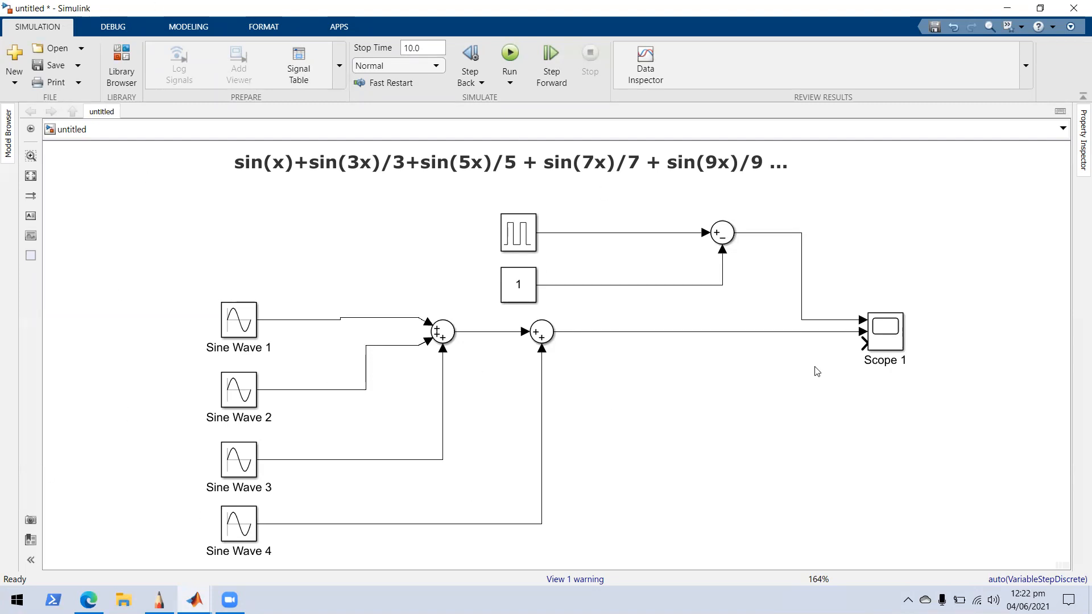
- Review the square wave against the summed sine waves in Scope 1, check its number of input ports, and close the scope
double_click(891, 341)
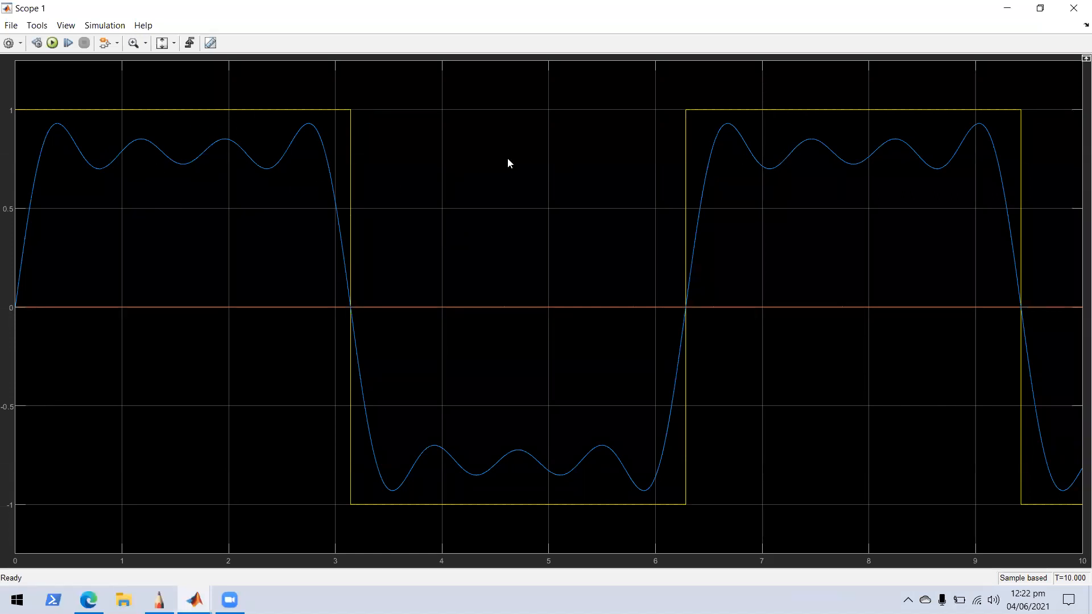
click(1011, 15)
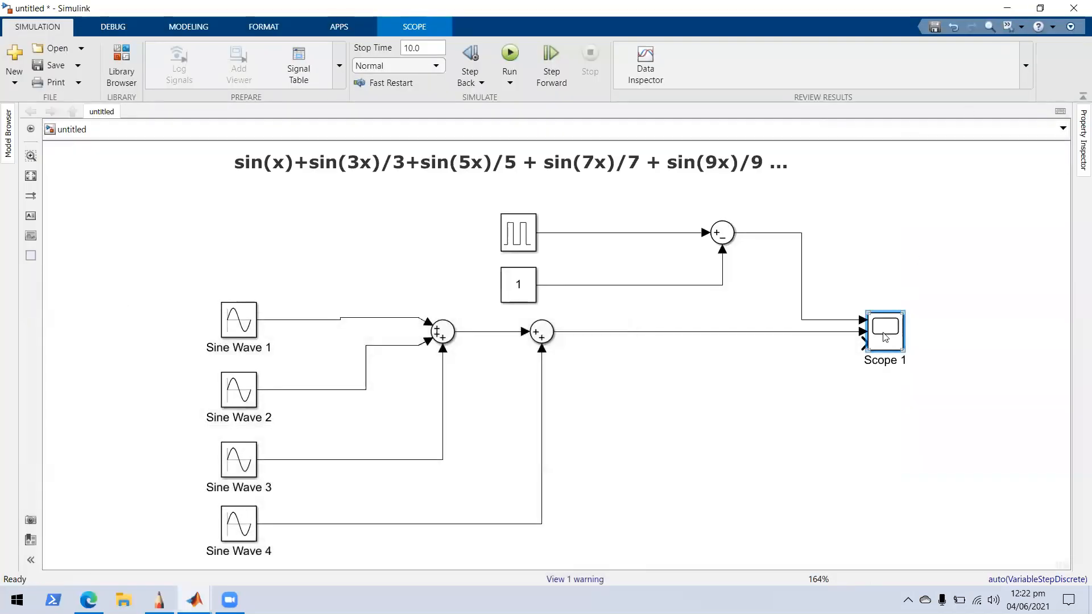
double_click(885, 337)
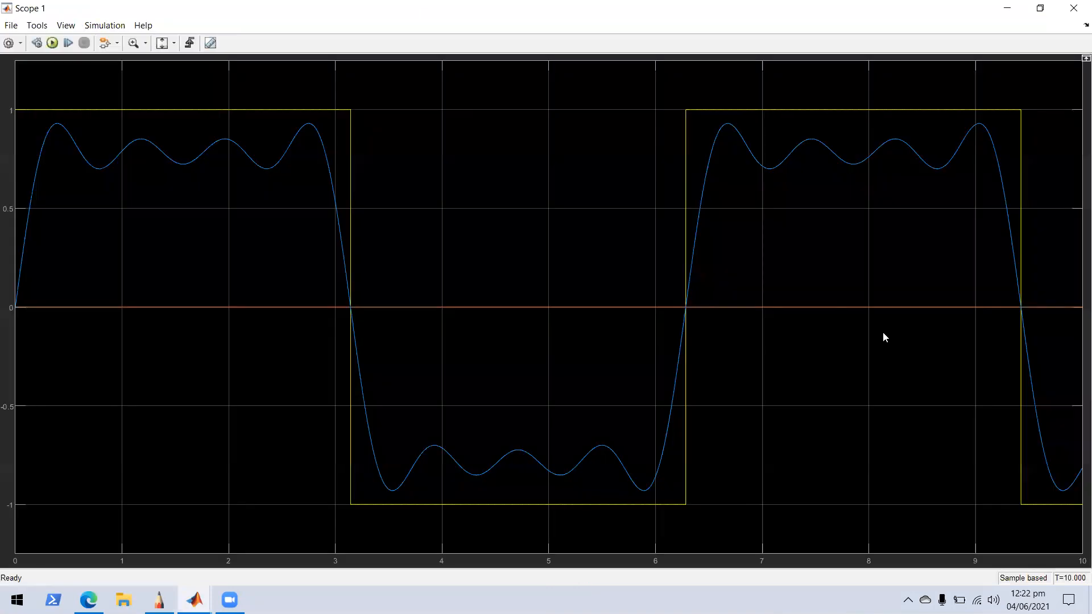
click(11, 25)
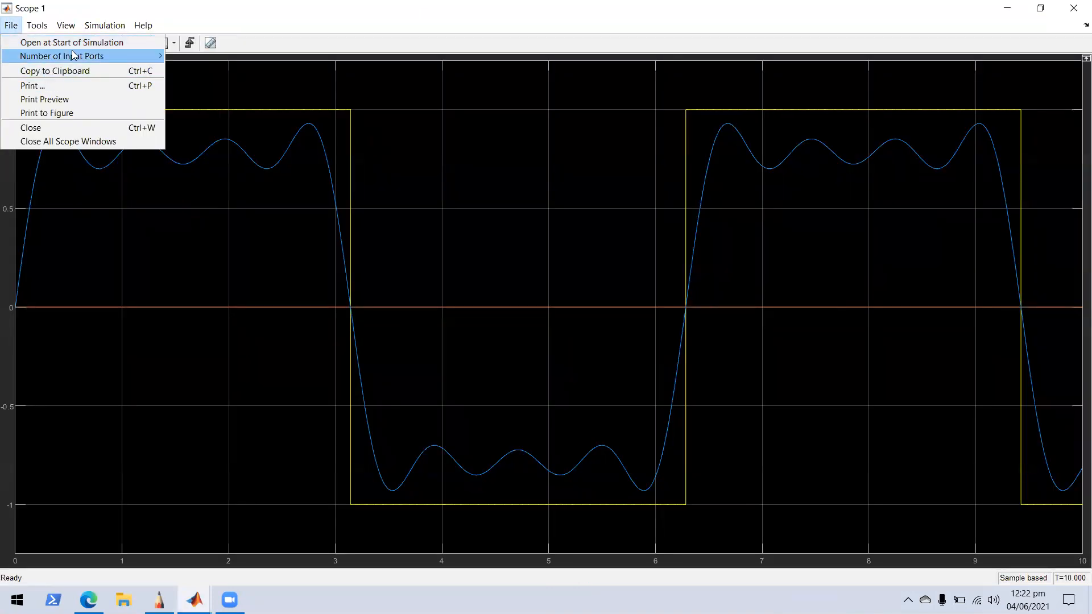
mouse_move(72, 54)
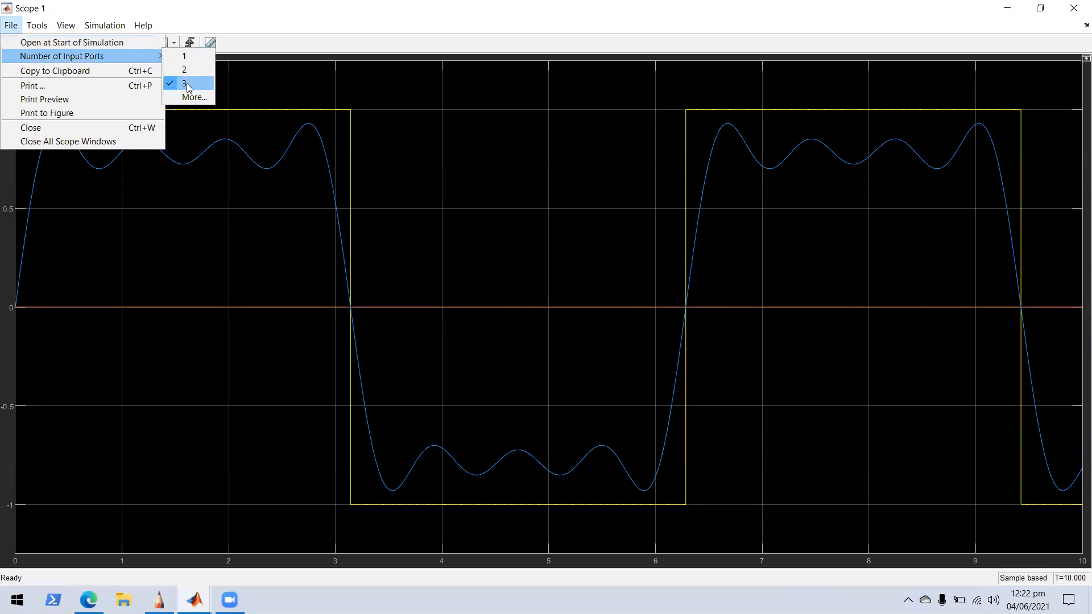
click(111, 5)
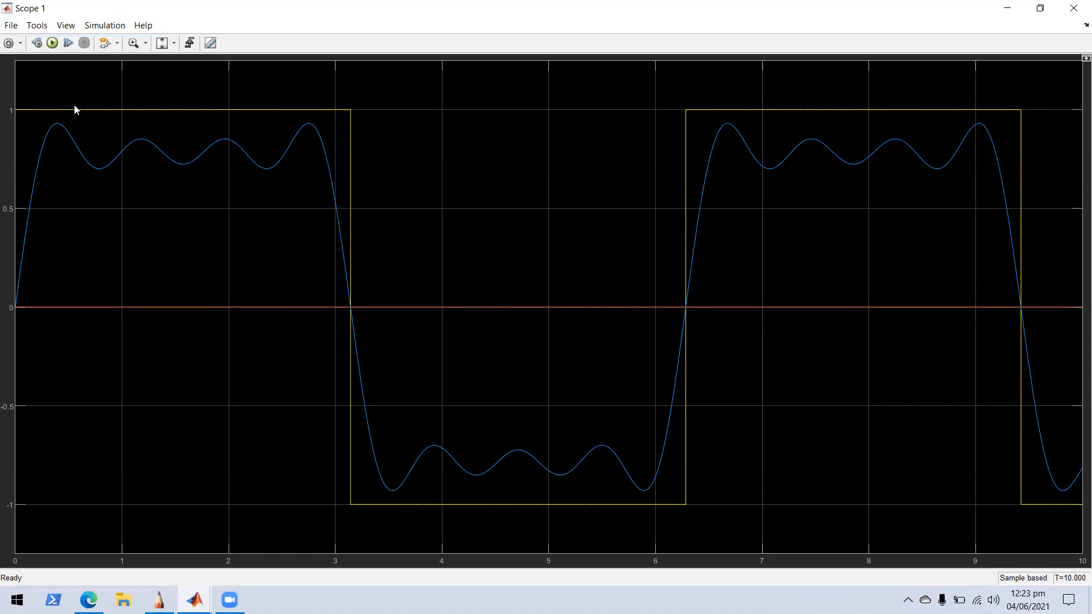
click(1075, 8)
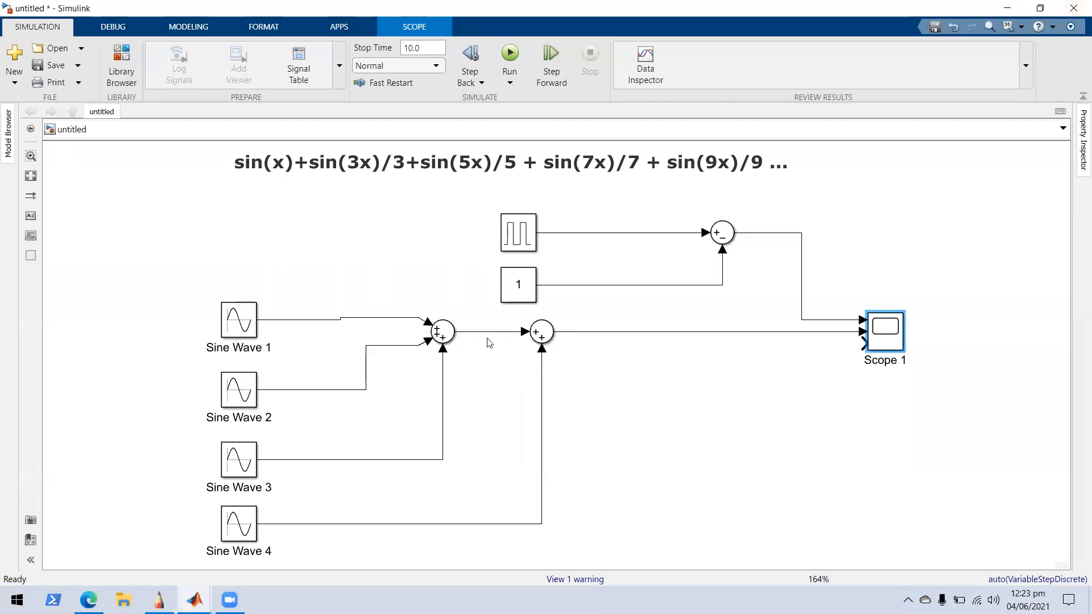
- Connect Scope 1's third input to a branch of the Sine Wave 4 signal line
click(854, 348)
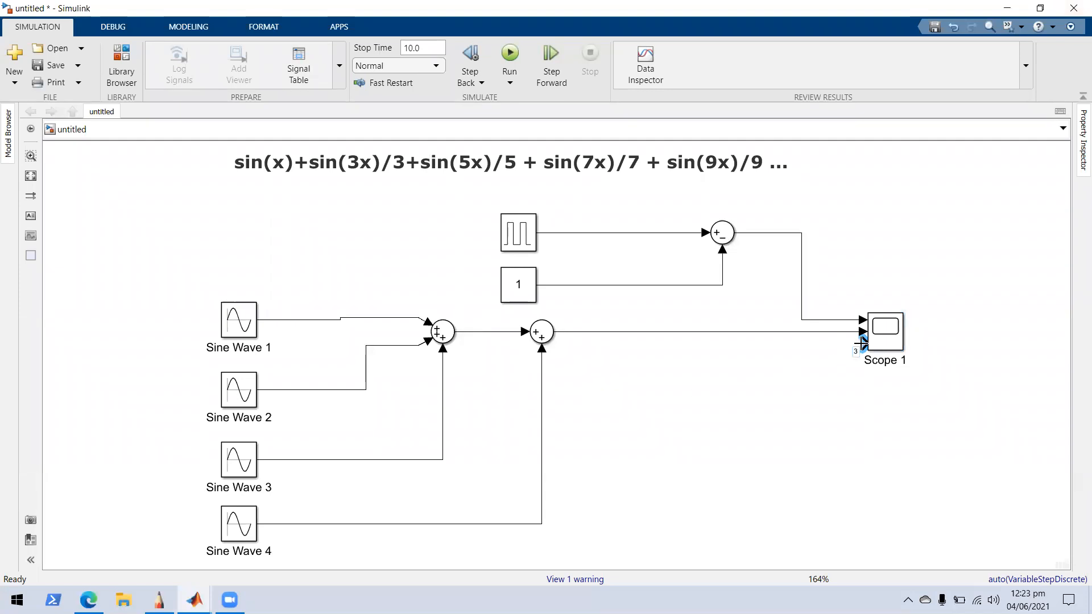
drag(862, 342, 541, 503)
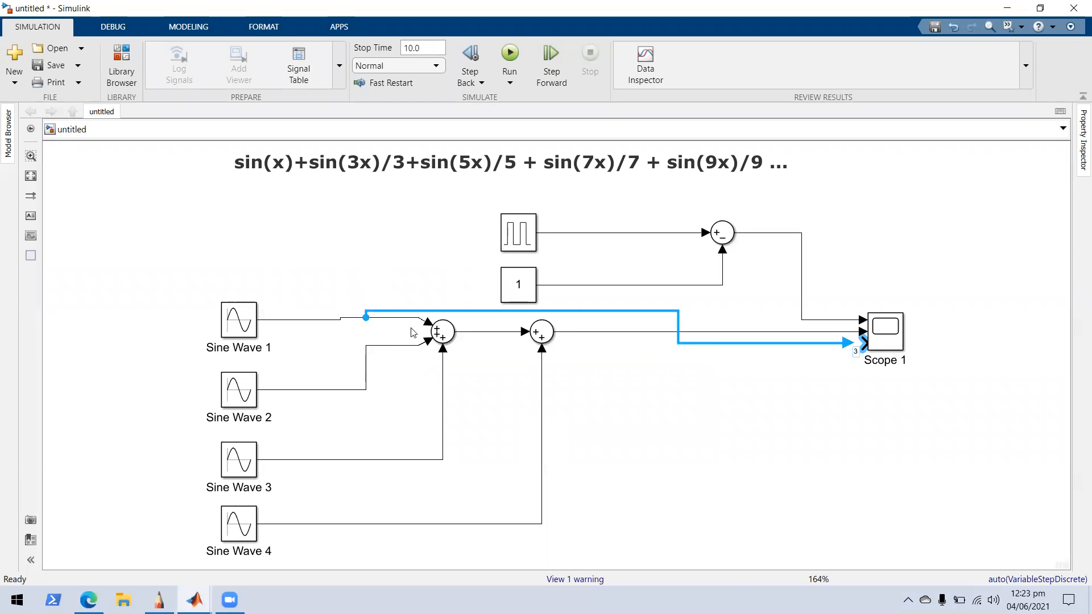
click(543, 505)
click(896, 331)
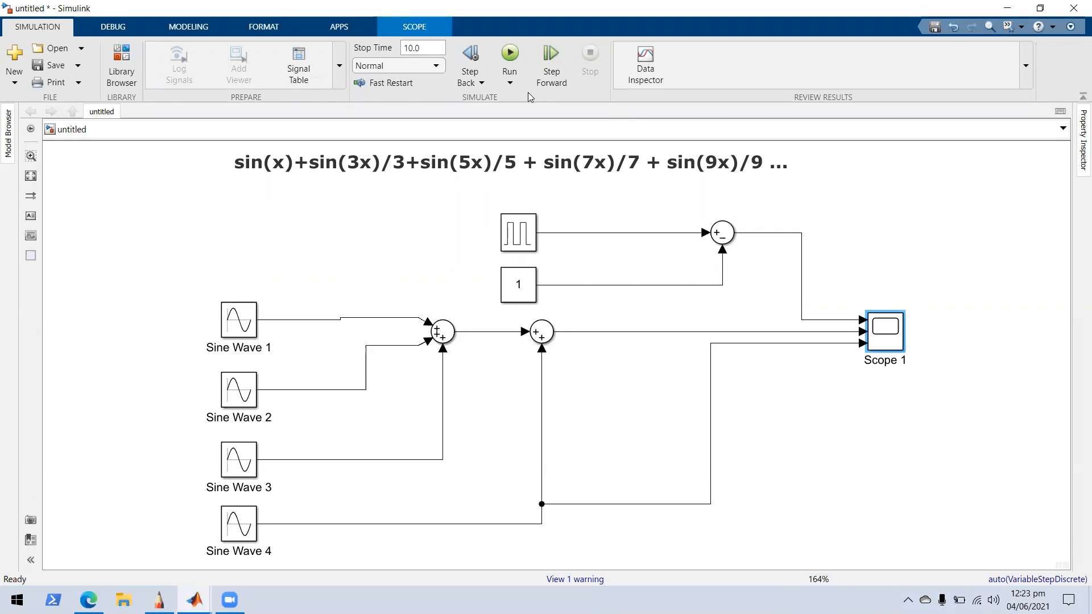
- Run the simulation, examine the Sine Wave 4 trace alongside the other signals in Scope 1, and close the scope
click(511, 57)
double_click(896, 345)
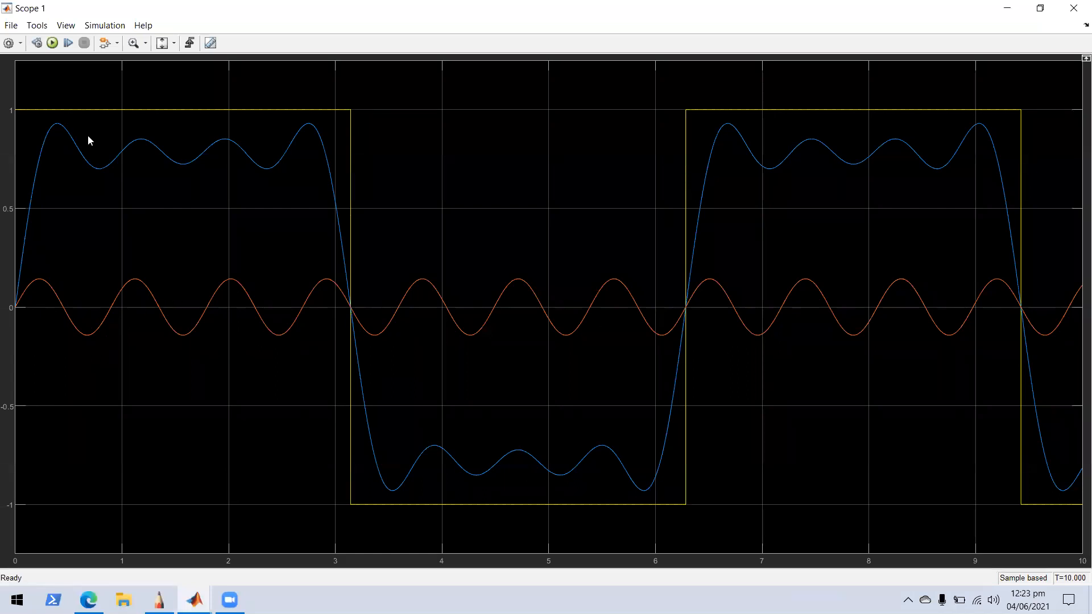
click(1074, 9)
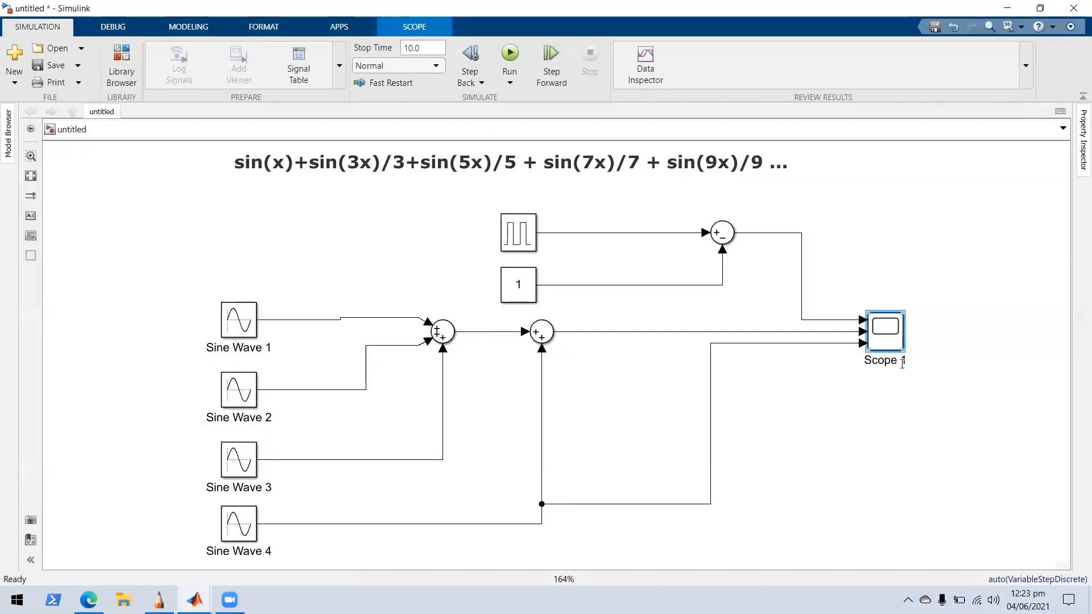
- Delete the branch line from Sine Wave 4 to Scope 1's third input
click(780, 343)
key(Delete)
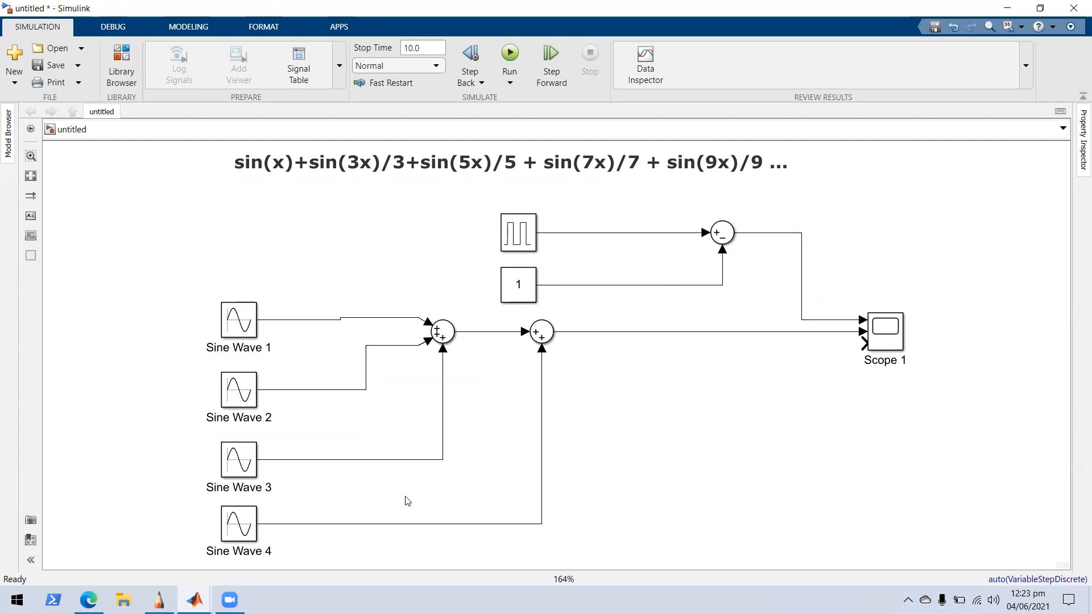
- Switch to Autodesk SketchBook and handwrite "2+2 = 4" below the amplitude and frequency notes
click(159, 600)
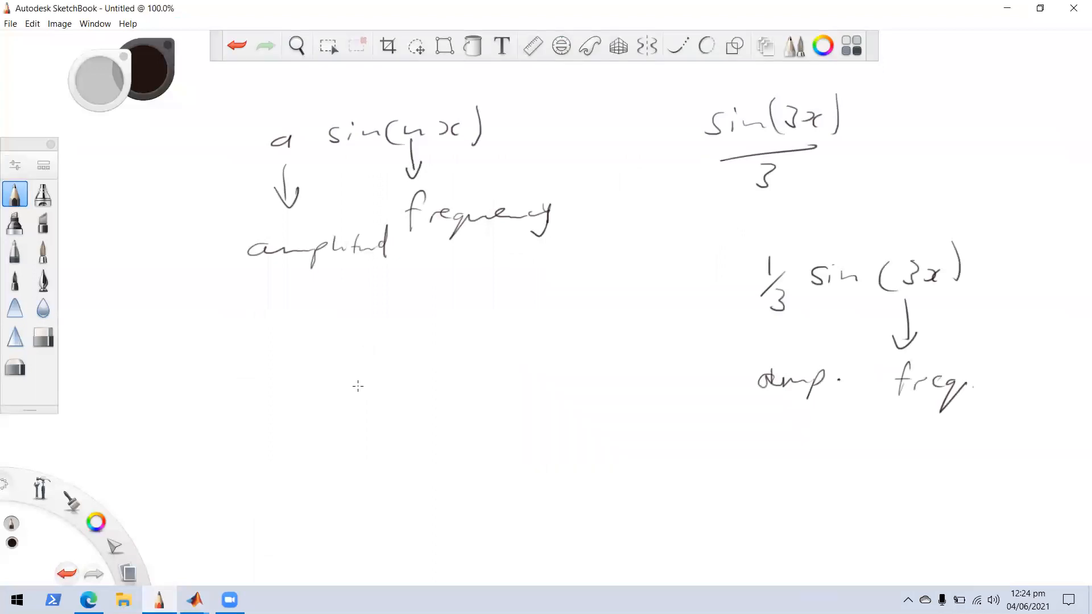
mouse_move(337, 322)
mouse_down()
mouse_move(360, 339)
mouse_move(379, 334)
mouse_up()
drag(371, 329, 472, 322)
mouse_move(454, 333)
mouse_down()
mouse_move(515, 326)
mouse_move(511, 335)
mouse_up()
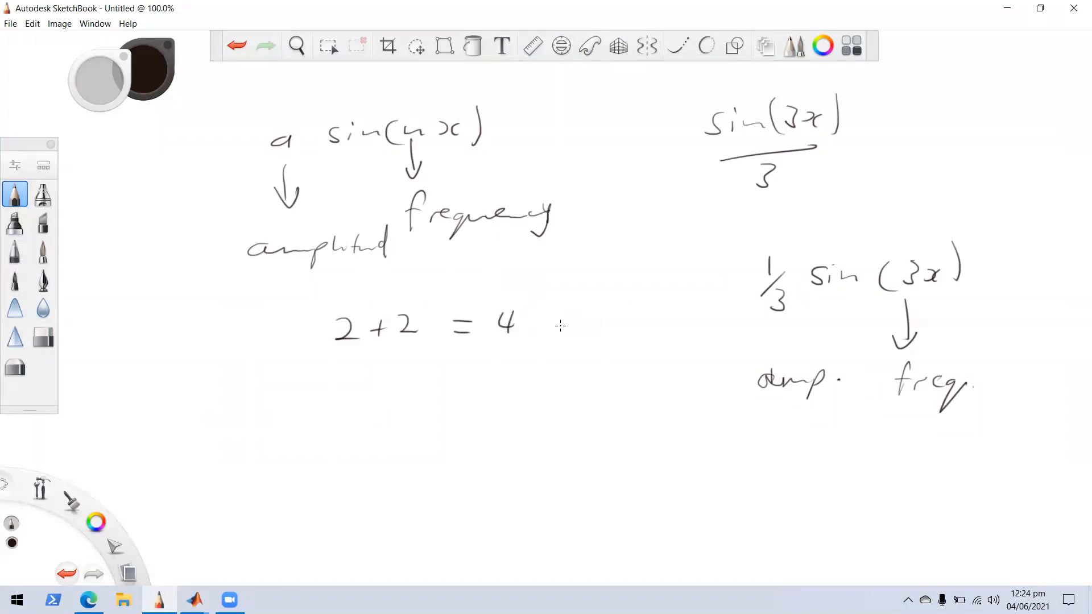
- Annotate the handwritten sum with a curve linking its terms to the result and a circle around the 4
drag(375, 284, 372, 289)
mouse_move(403, 302)
mouse_down()
mouse_move(377, 277)
mouse_move(360, 295)
mouse_move(474, 290)
mouse_move(508, 304)
mouse_up()
mouse_move(506, 286)
mouse_down()
mouse_move(503, 342)
mouse_move(503, 298)
mouse_up()
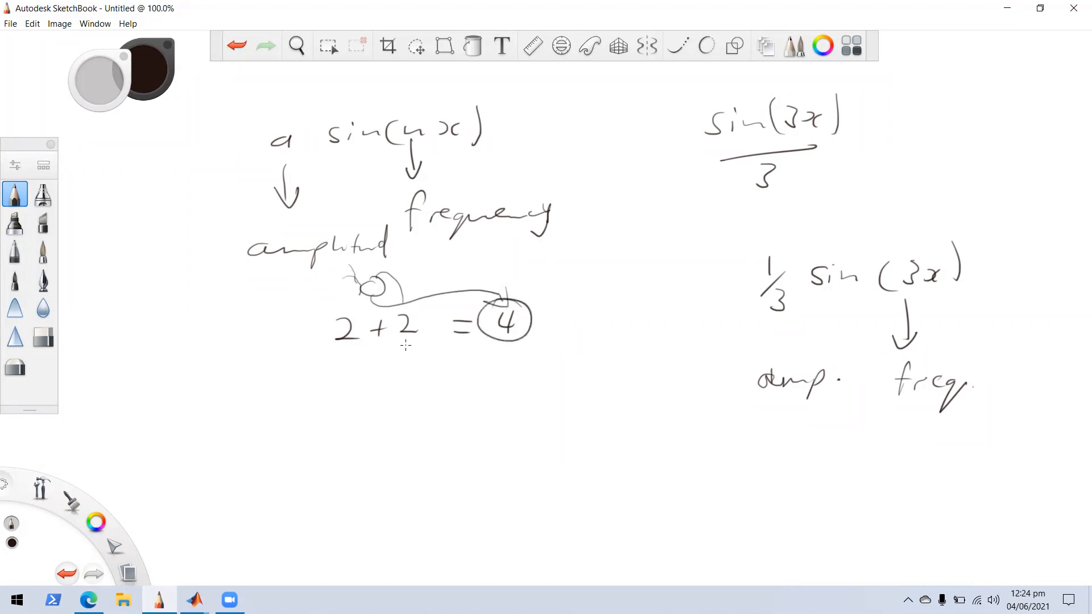
mouse_move(410, 383)
mouse_down()
mouse_move(410, 401)
mouse_move(427, 401)
mouse_up()
mouse_move(332, 410)
mouse_down()
mouse_move(330, 389)
mouse_move(356, 407)
mouse_up()
- Switch back to Simulink, highlight the full sine series text in the annotation above the model, and leave text editing
mouse_move(195, 600)
click(226, 546)
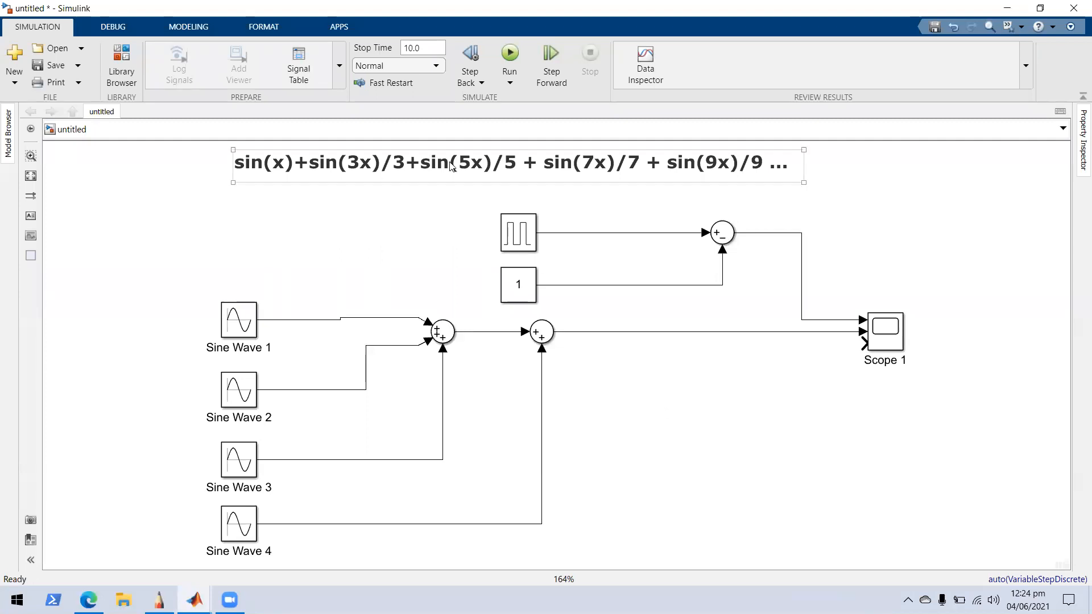
click(239, 165)
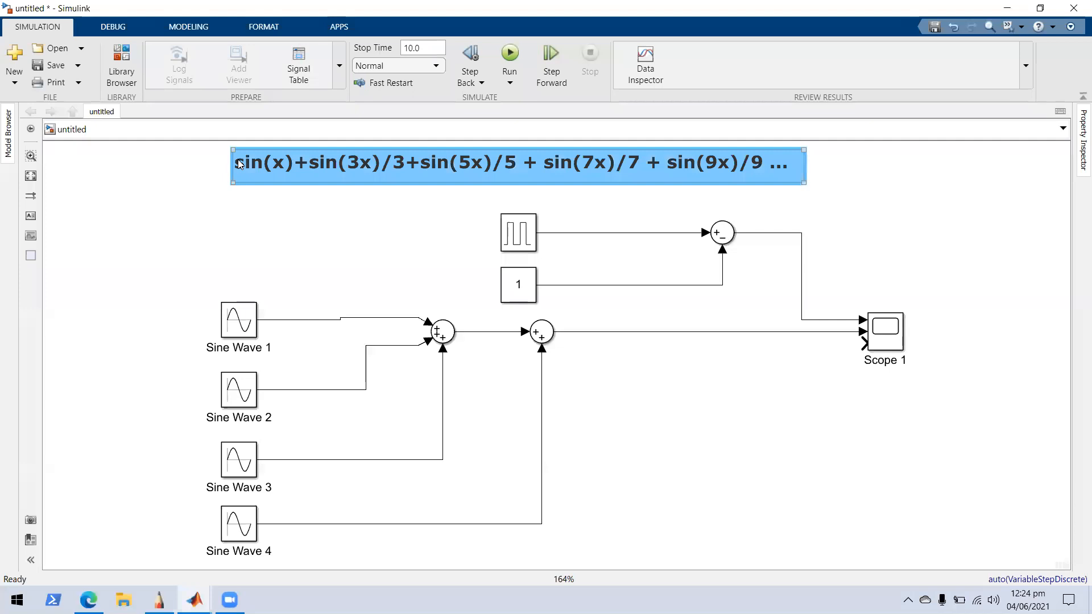
click(239, 164)
mouse_move(236, 164)
mouse_down()
mouse_move(427, 155)
mouse_move(799, 182)
mouse_move(801, 168)
mouse_up()
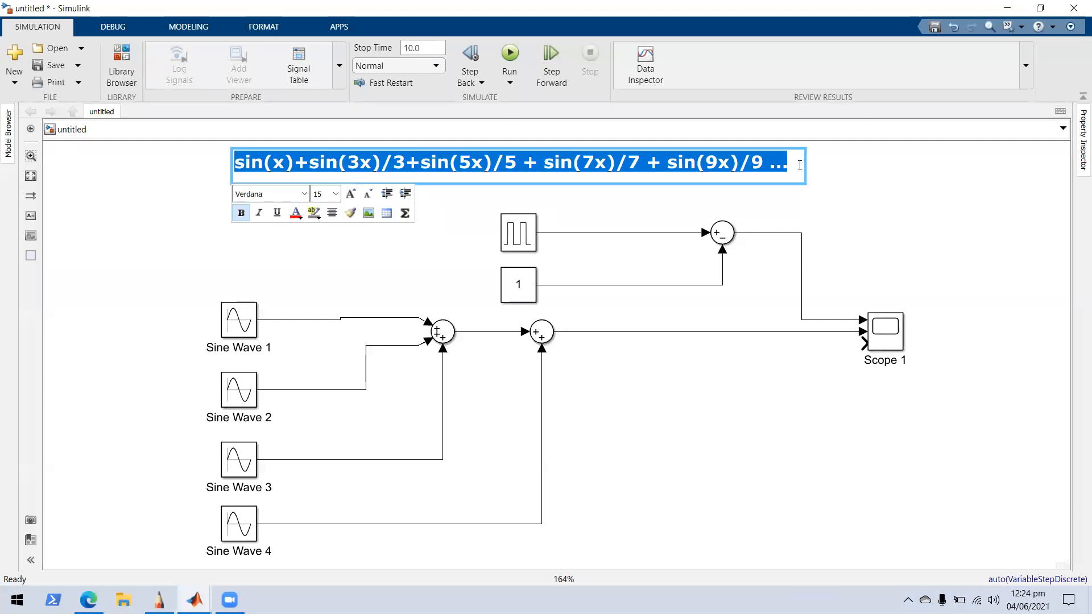
click(800, 166)
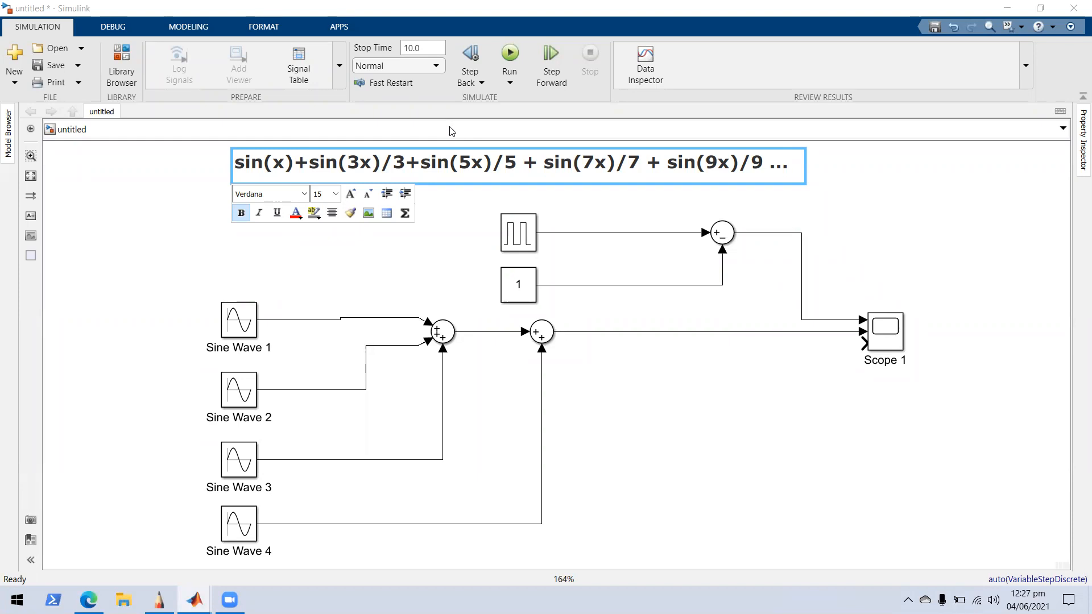
click(857, 351)
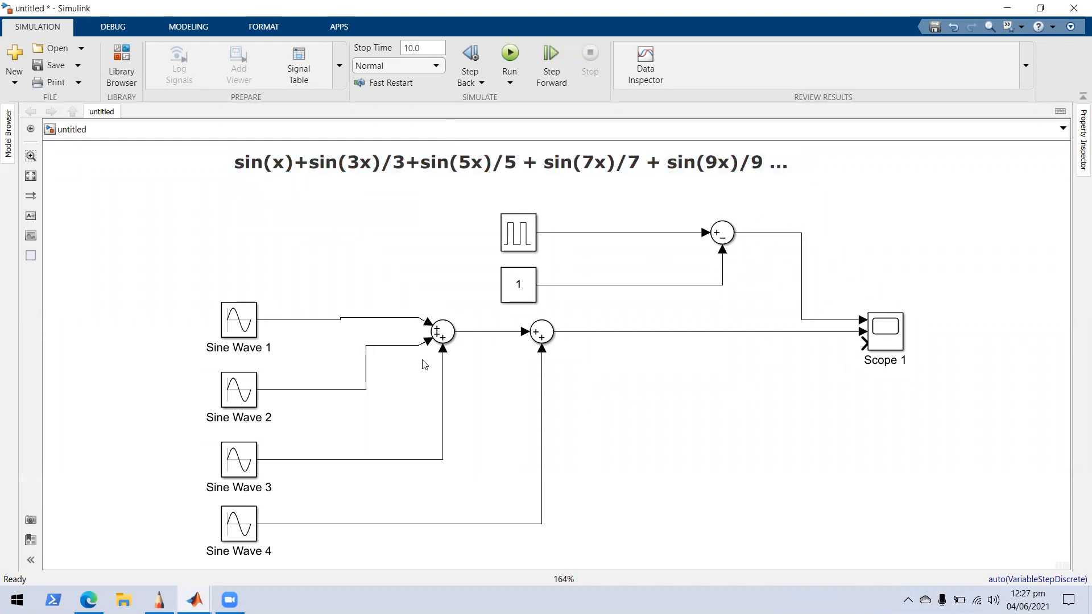
- Shift the first Sum block slightly away from the sine sources to straighten the signal line from Sine Wave 1
click(252, 316)
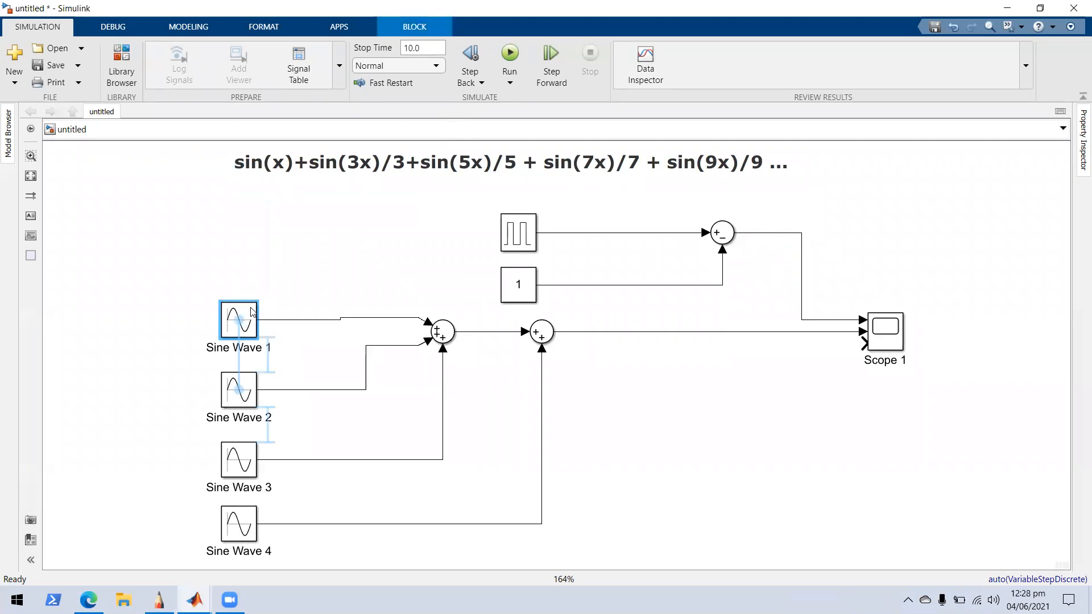
mouse_move(252, 313)
mouse_down()
mouse_move(235, 325)
mouse_move(185, 312)
mouse_move(98, 316)
mouse_move(73, 361)
mouse_move(66, 319)
mouse_move(83, 307)
mouse_move(346, 328)
mouse_move(242, 316)
mouse_up()
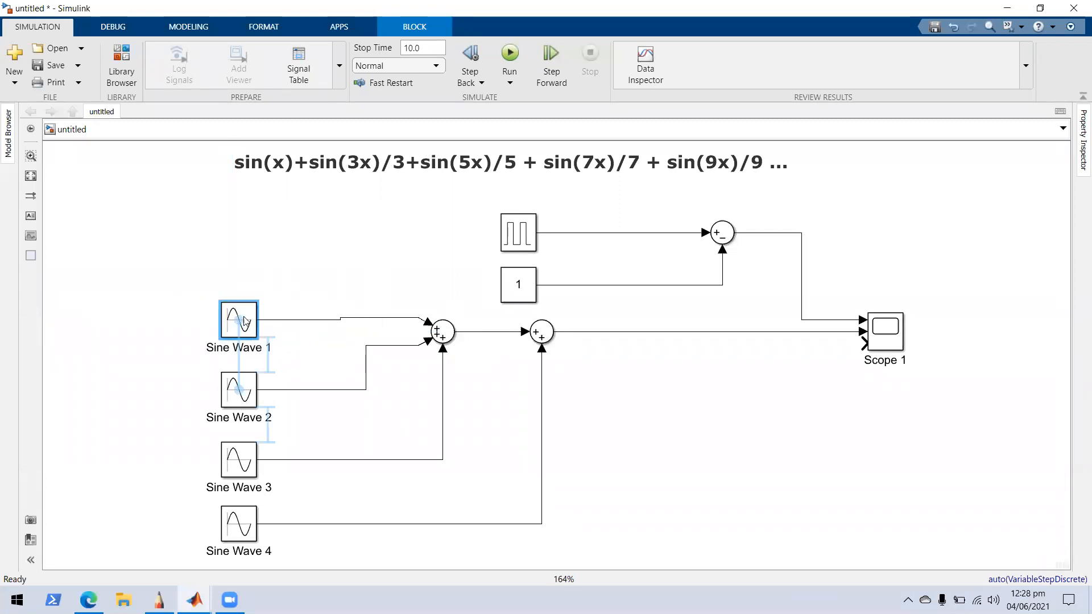
click(444, 338)
drag(443, 338, 448, 341)
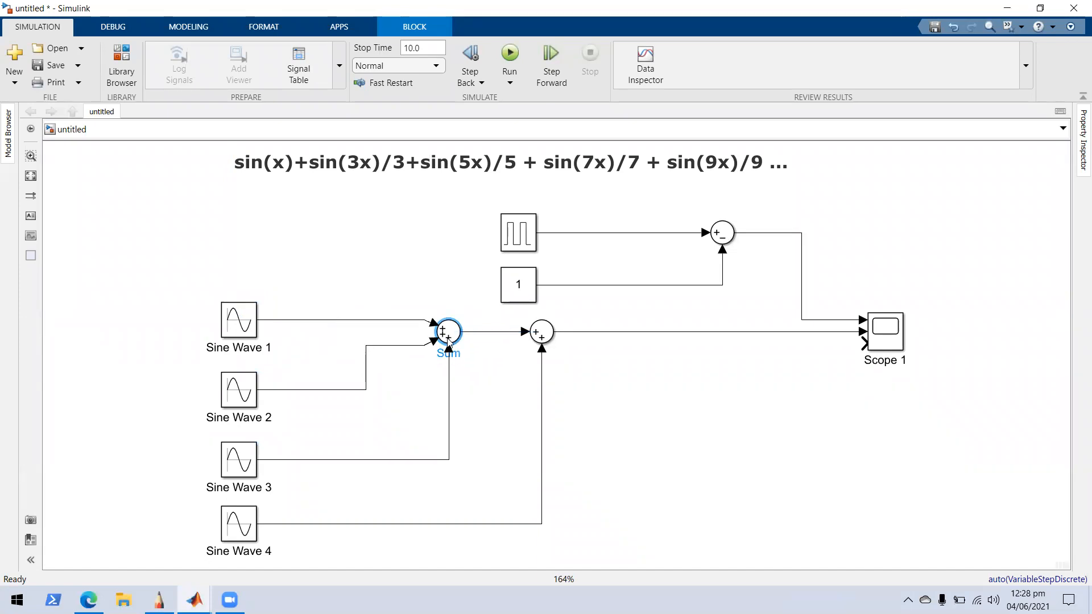
click(643, 389)
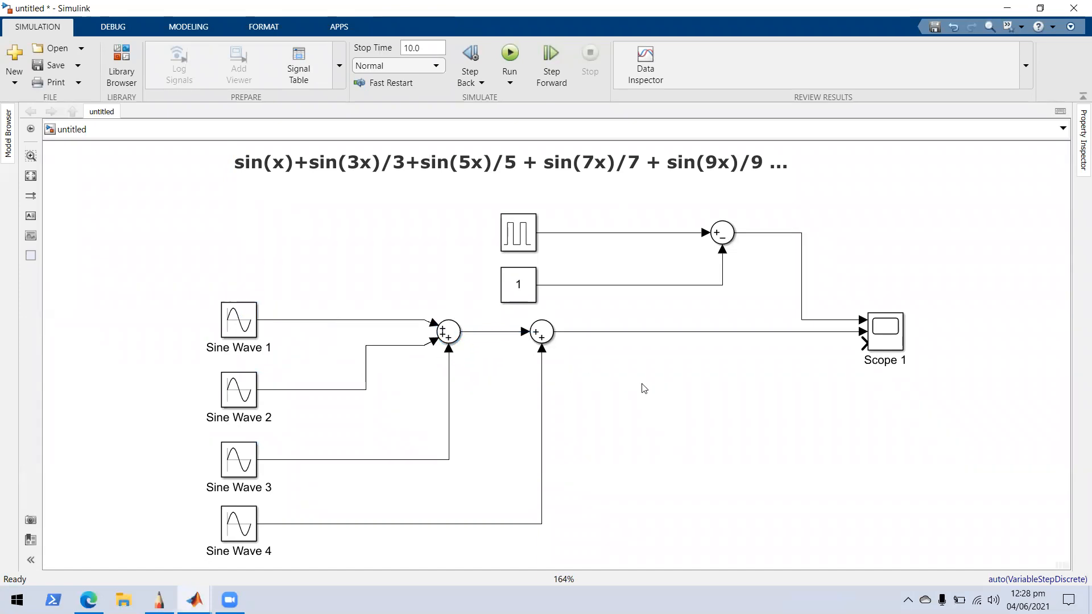